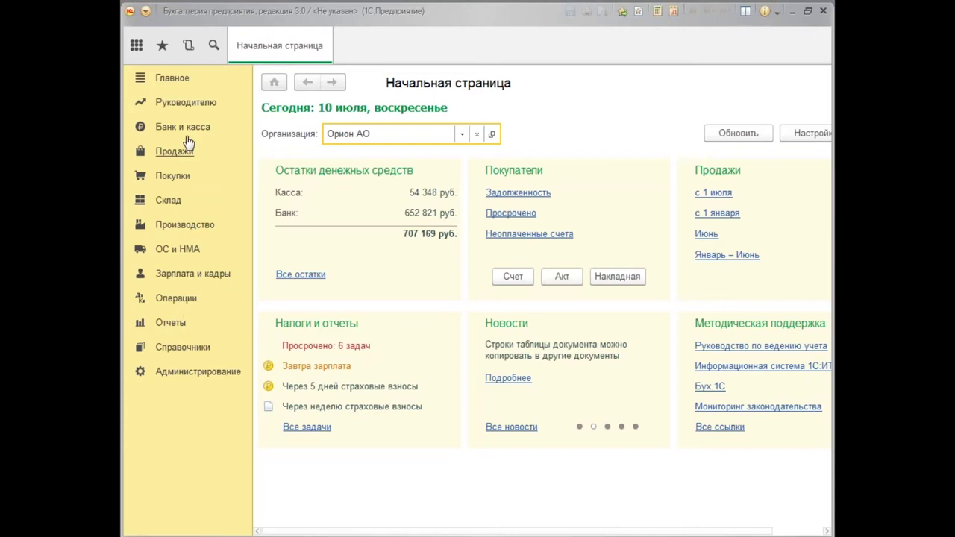
# Go to the Организации list, dismiss the OKVED news, and open the Орион АО card.
pyautogui.click(179, 84)
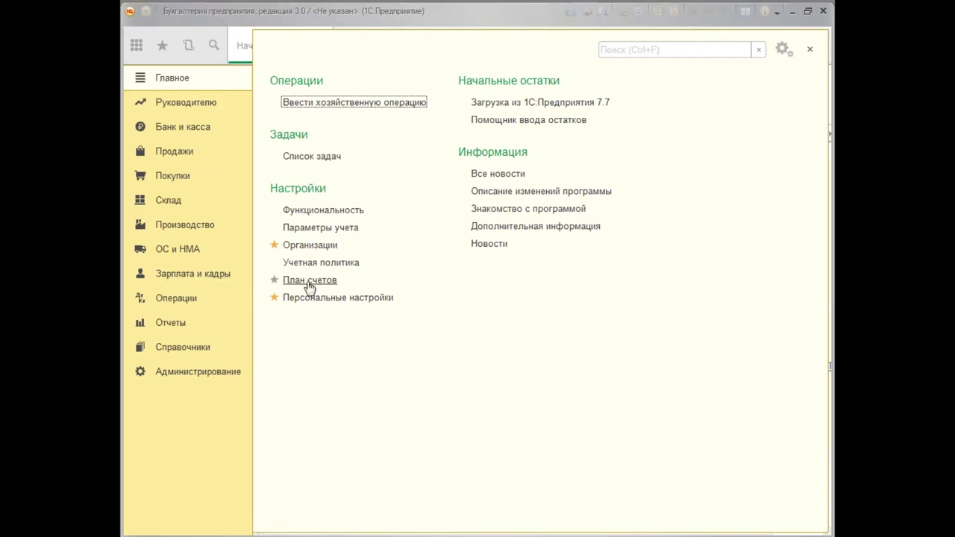
pyautogui.click(317, 251)
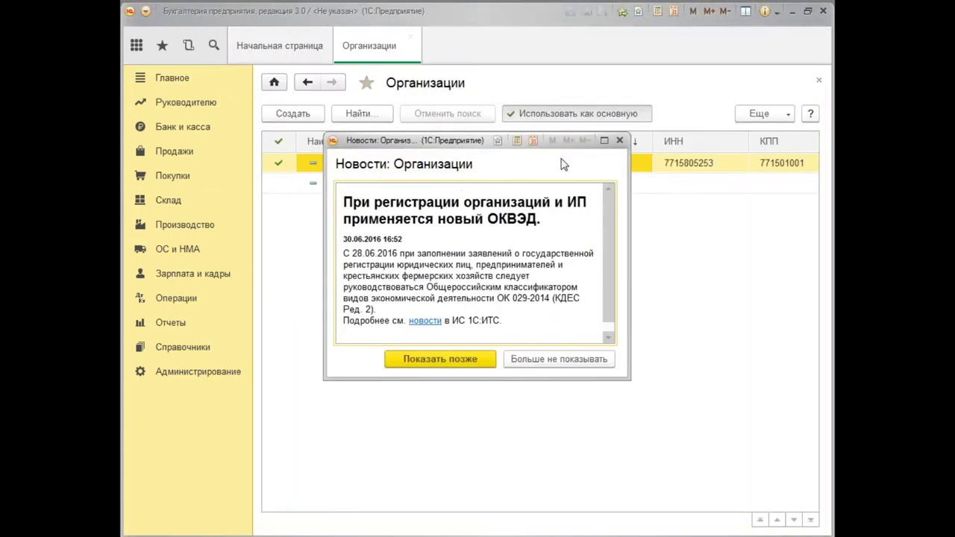
pyautogui.click(618, 142)
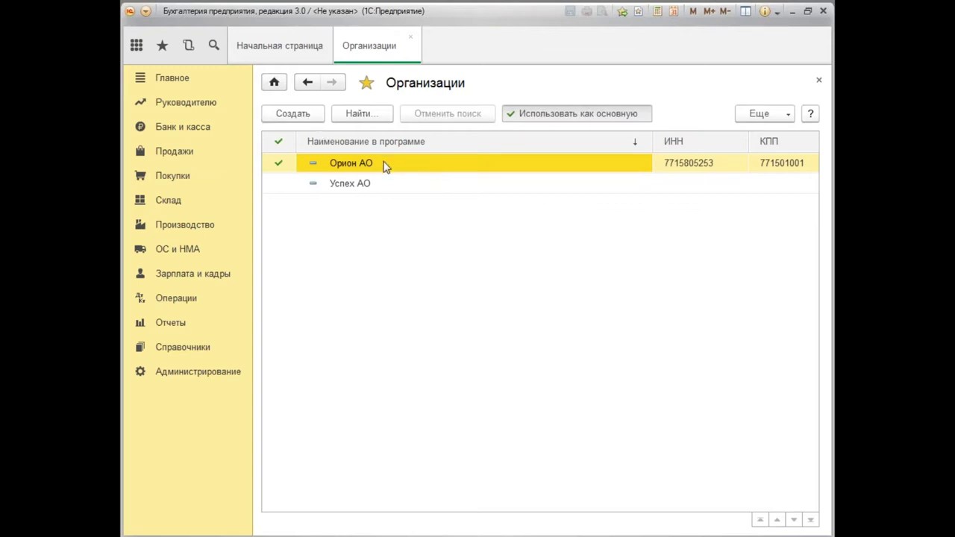
pyautogui.doubleClick(386, 166)
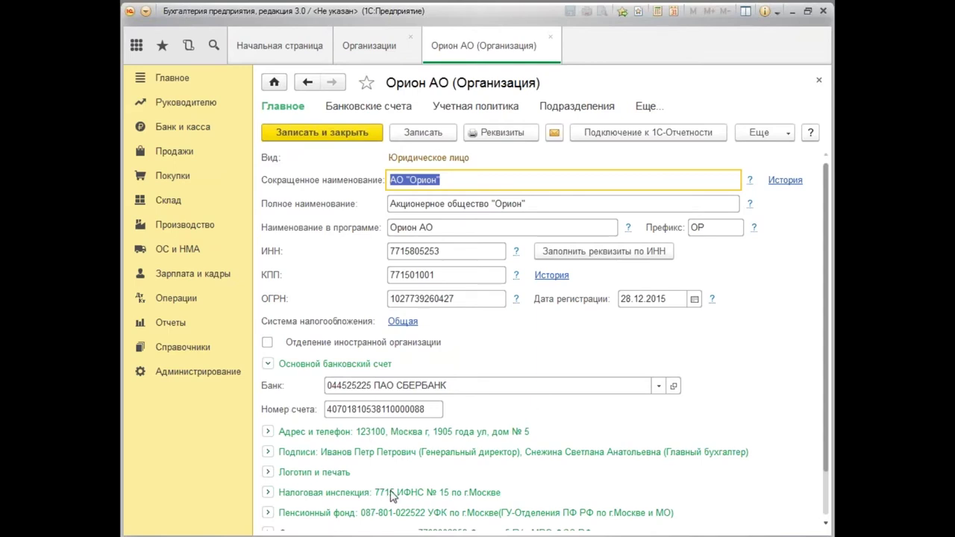
# Expand the Подписи group to check director, chief accountant and cashier, then collapse it.
pyautogui.click(267, 453)
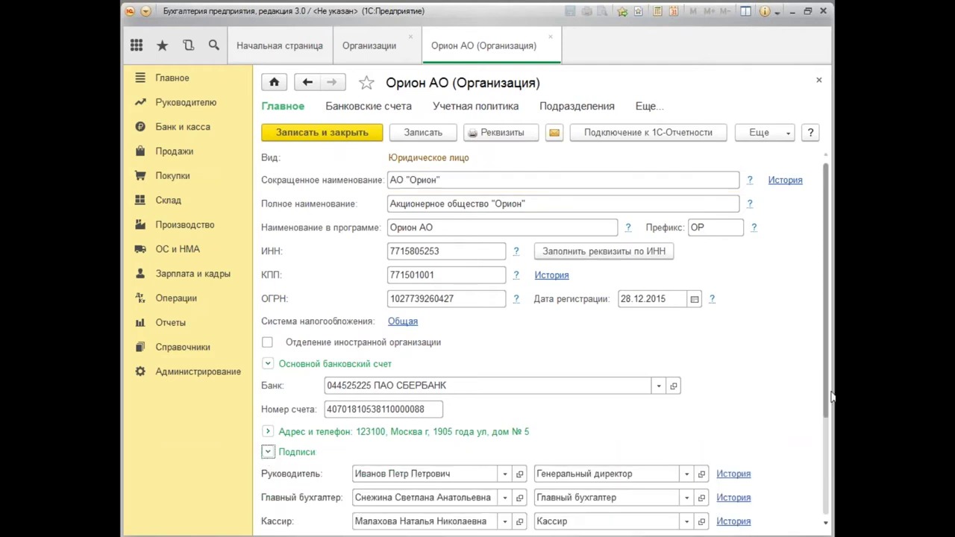
pyautogui.moveTo(825, 402); pyautogui.dragTo(834, 441)
pyautogui.scroll(-2, 560, 442)
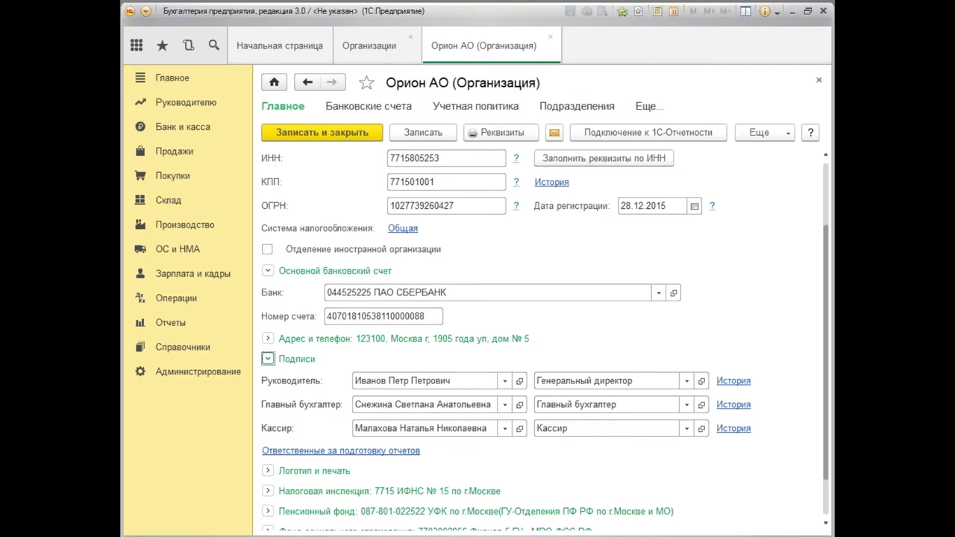
pyautogui.click(268, 359)
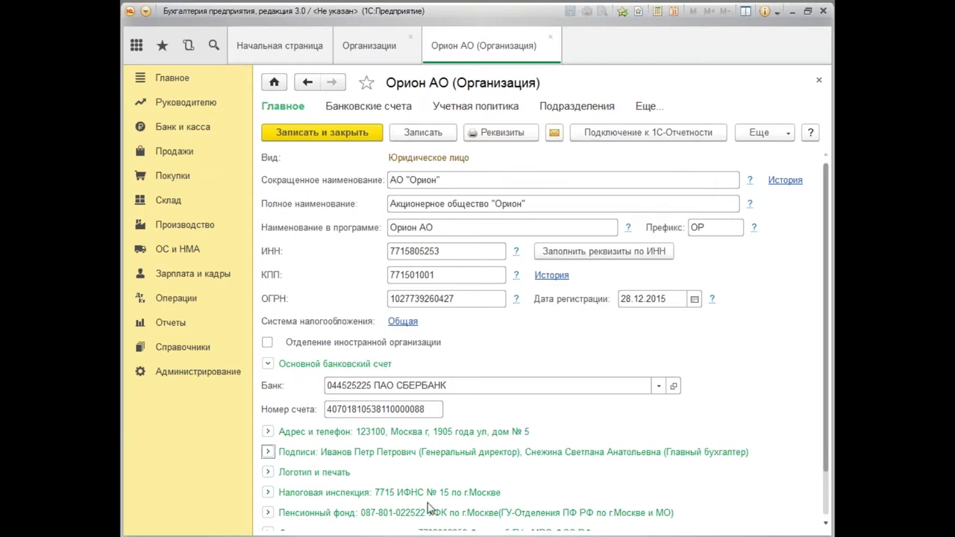
# Open Параметры учета and review the Зарплата и кадры settings.
pyautogui.click(177, 82)
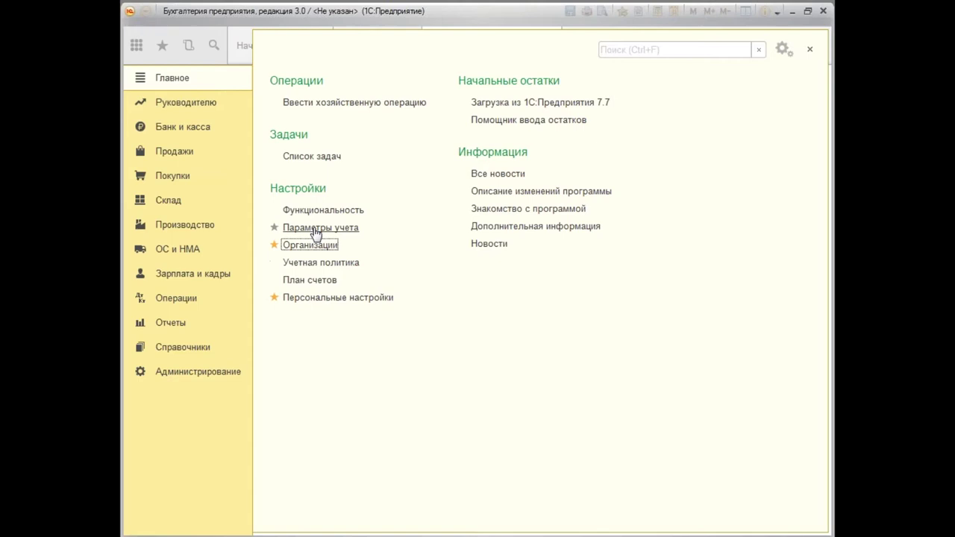
pyautogui.click(314, 229)
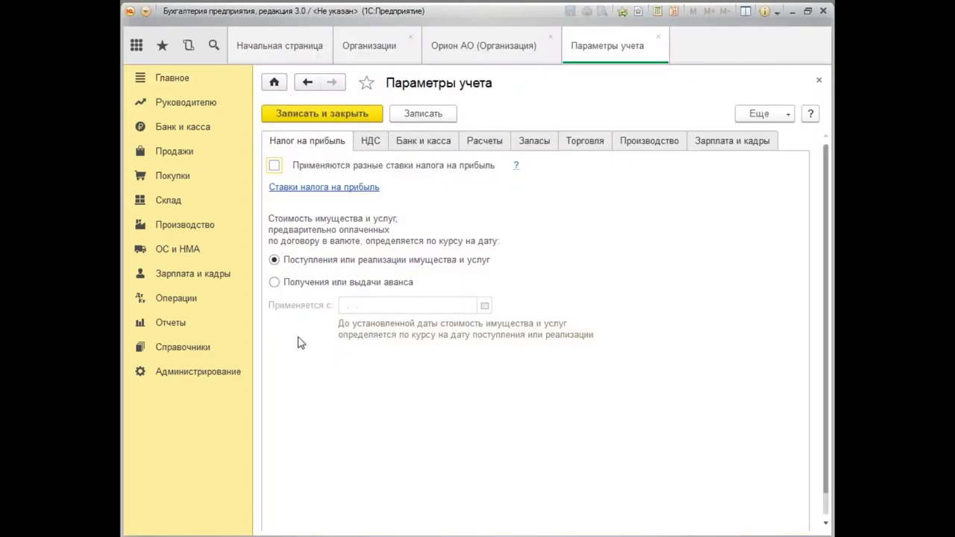
pyautogui.click(739, 152)
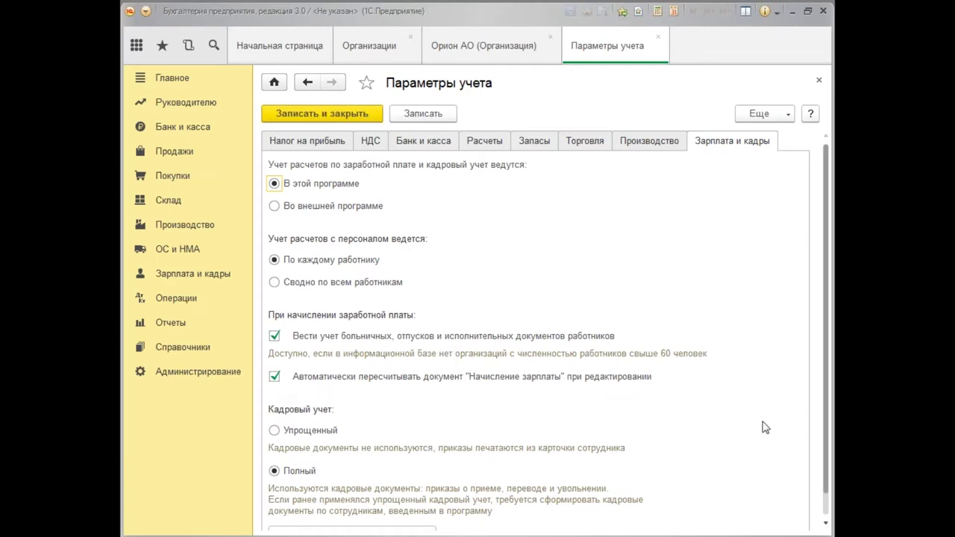
pyautogui.scroll(-1, 826, 401)
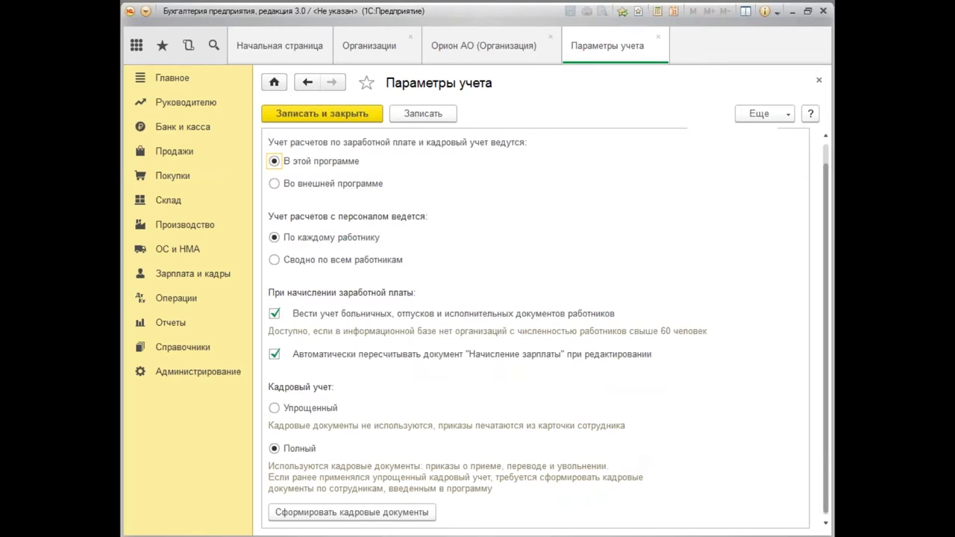
pyautogui.scroll(1, 827, 422)
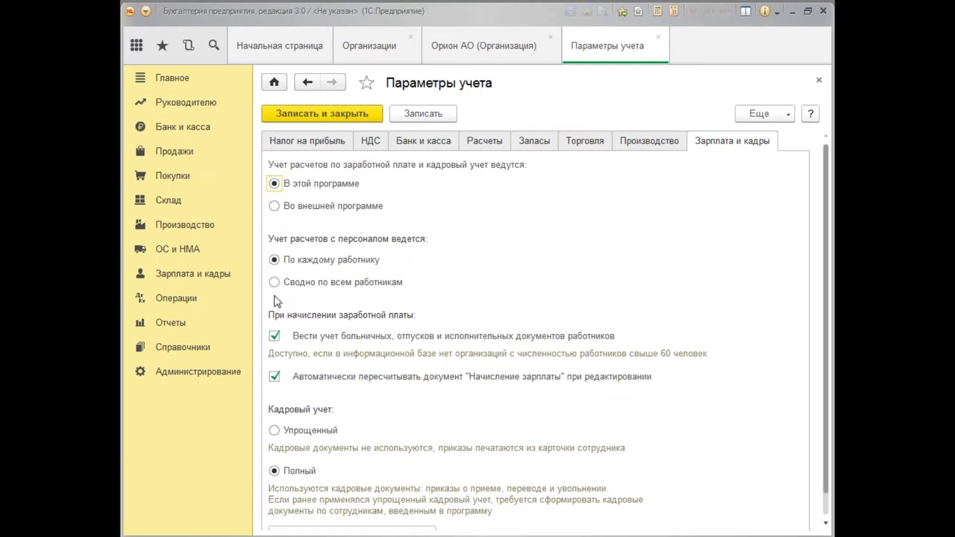
# Toggle automatic payroll document recalculation off and back on, leaving it enabled.
pyautogui.click(275, 376)
pyautogui.click(275, 376)
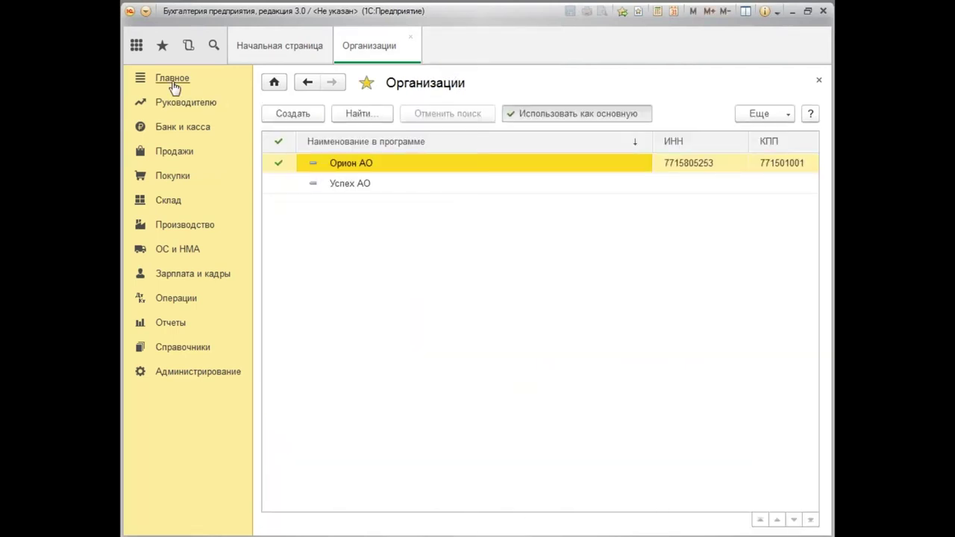
pyautogui.click(173, 82)
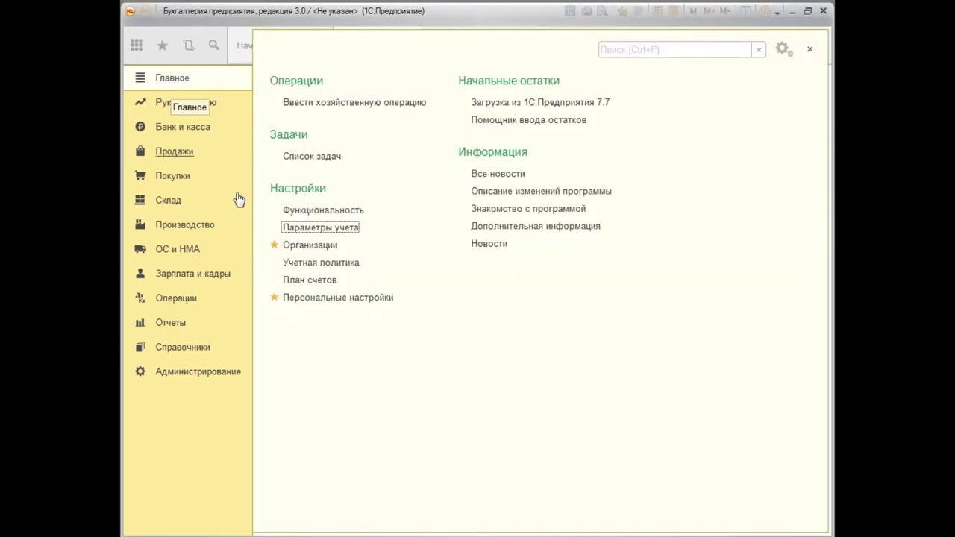
# Open Орион АО's accounting policy and review its НДС and Запасы sections.
pyautogui.click(311, 265)
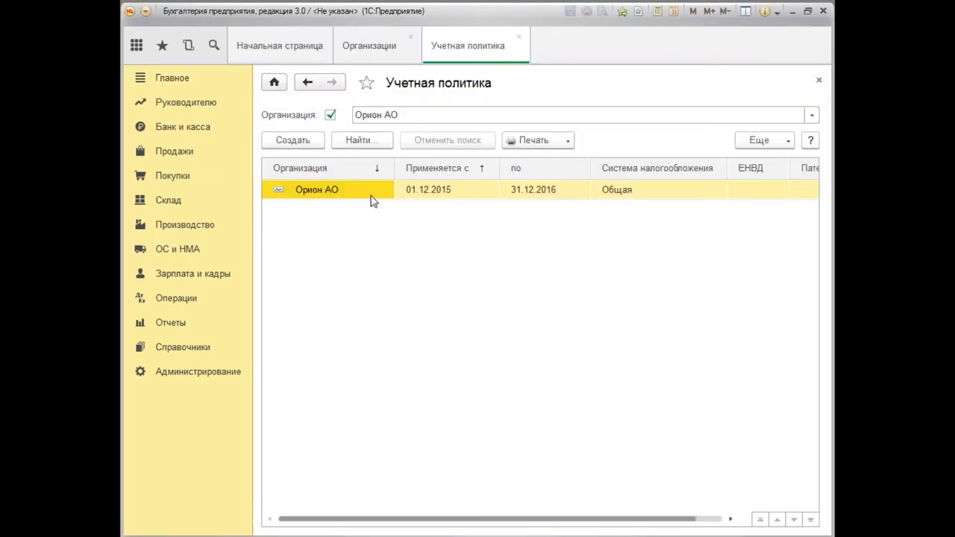
pyautogui.doubleClick(373, 193)
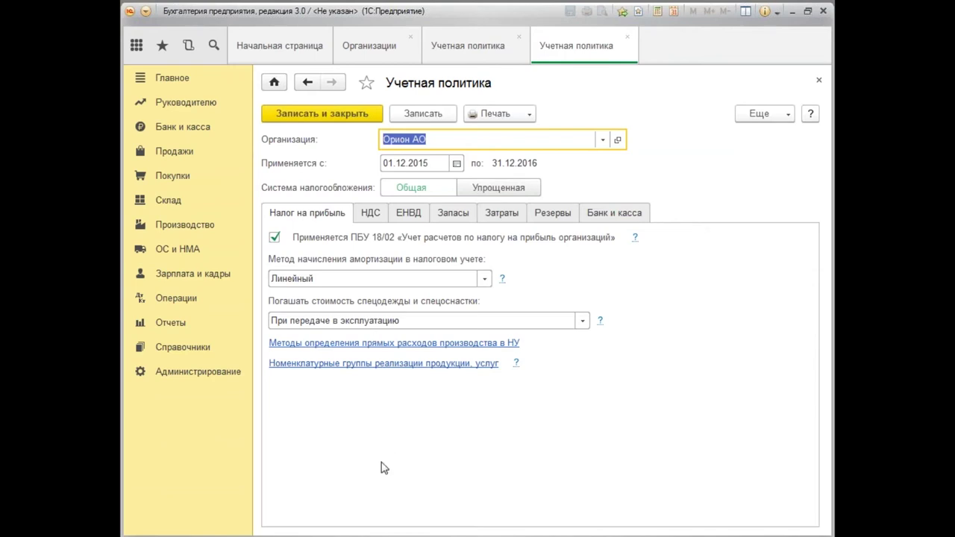
pyautogui.click(373, 214)
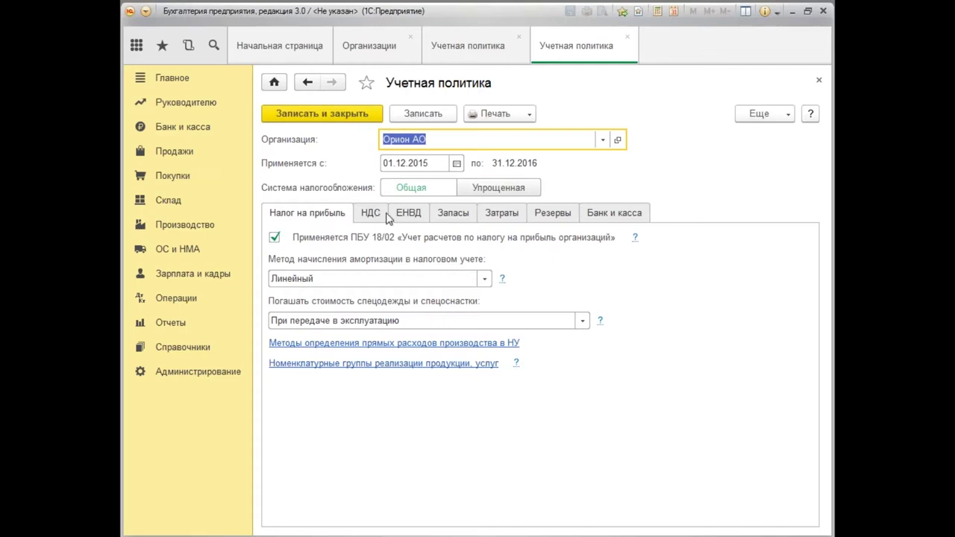
pyautogui.click(455, 218)
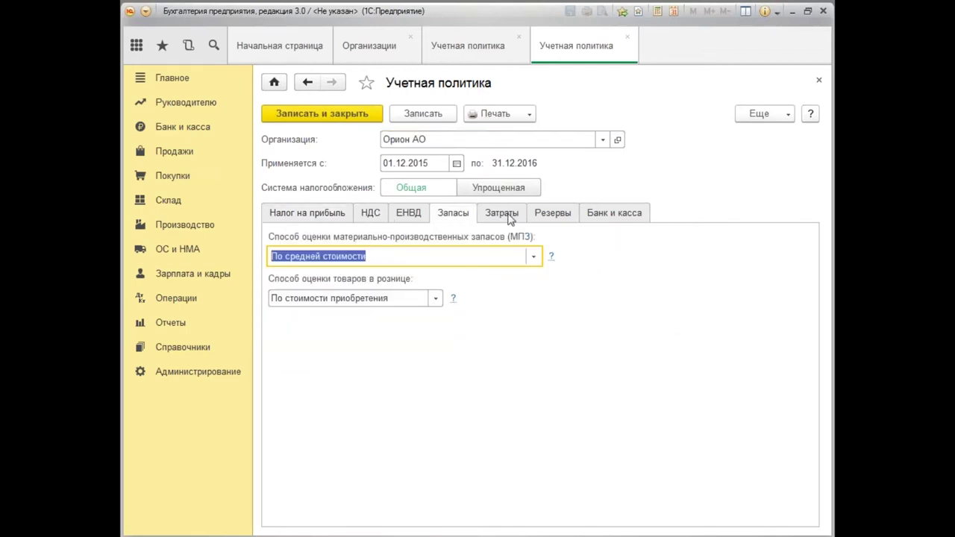
# Review the Затраты, Резервы and Банк и касса sections, then close the policy and its list.
pyautogui.click(509, 216)
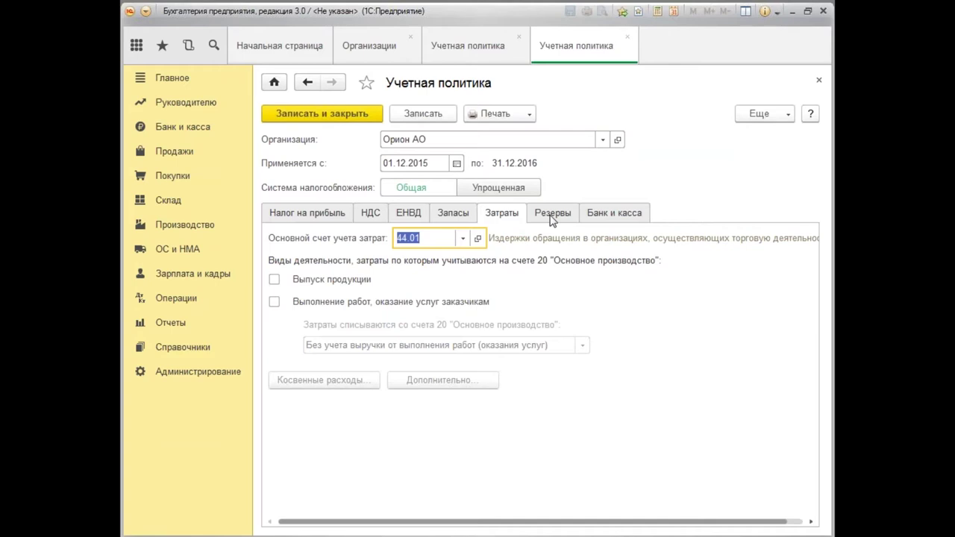
pyautogui.click(552, 219)
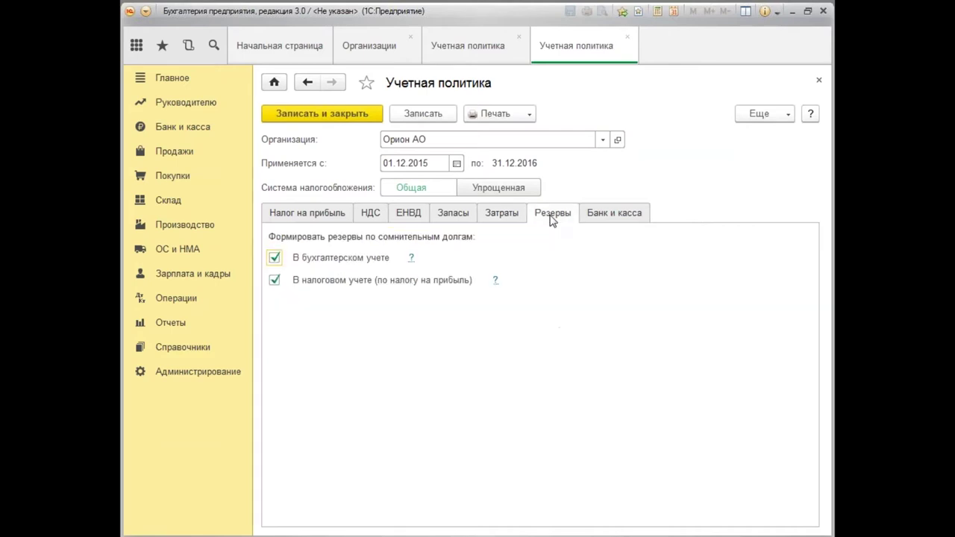
pyautogui.click(610, 219)
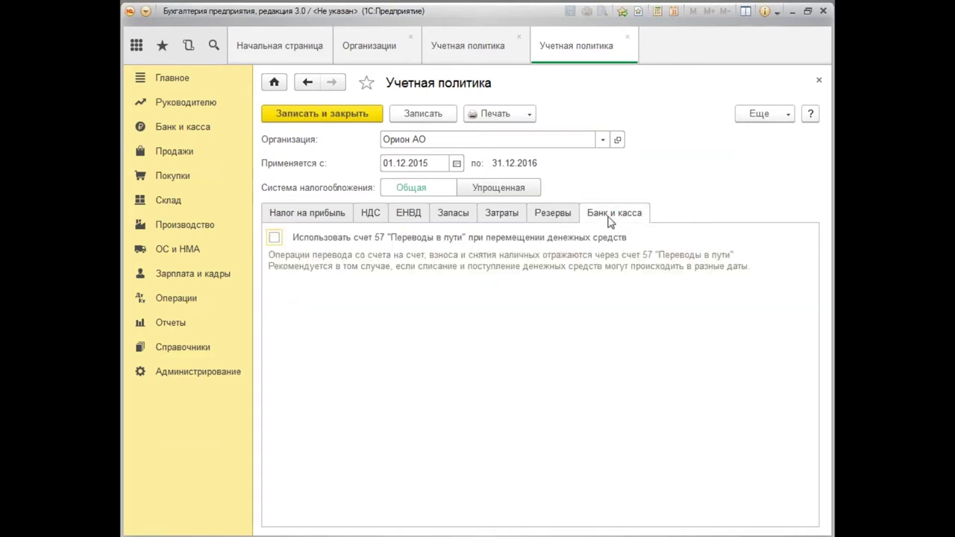
pyautogui.click(821, 83)
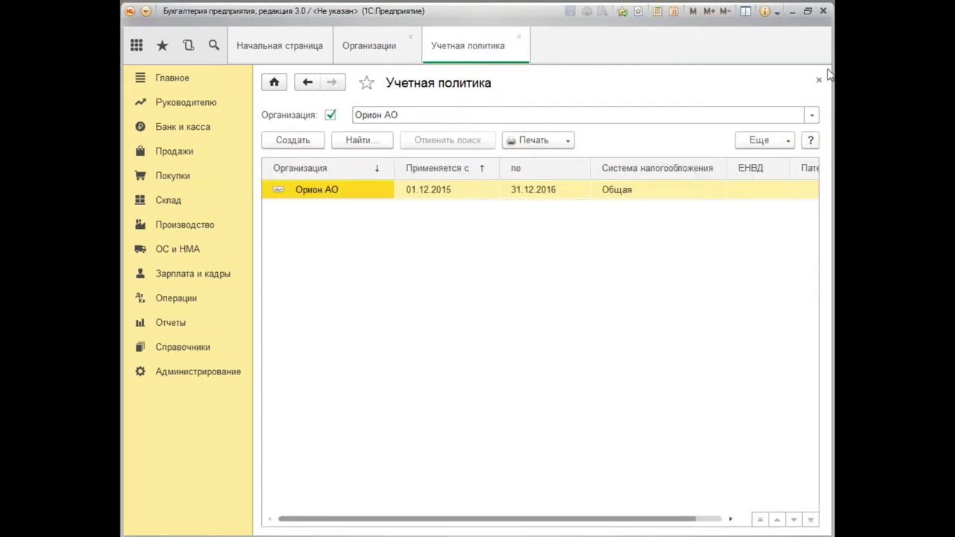
pyautogui.click(819, 80)
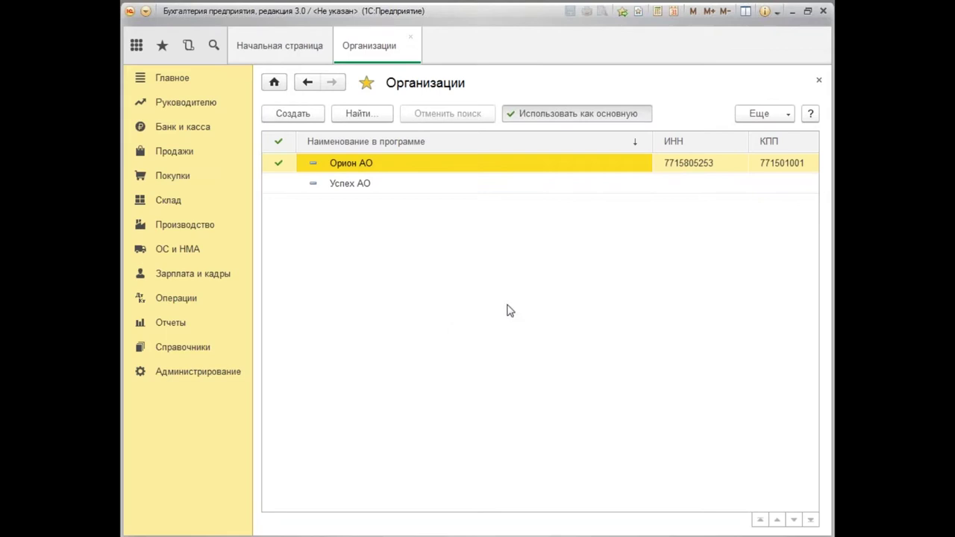
# Close Организации and open the first individual's card from Физические лица.
pyautogui.click(819, 82)
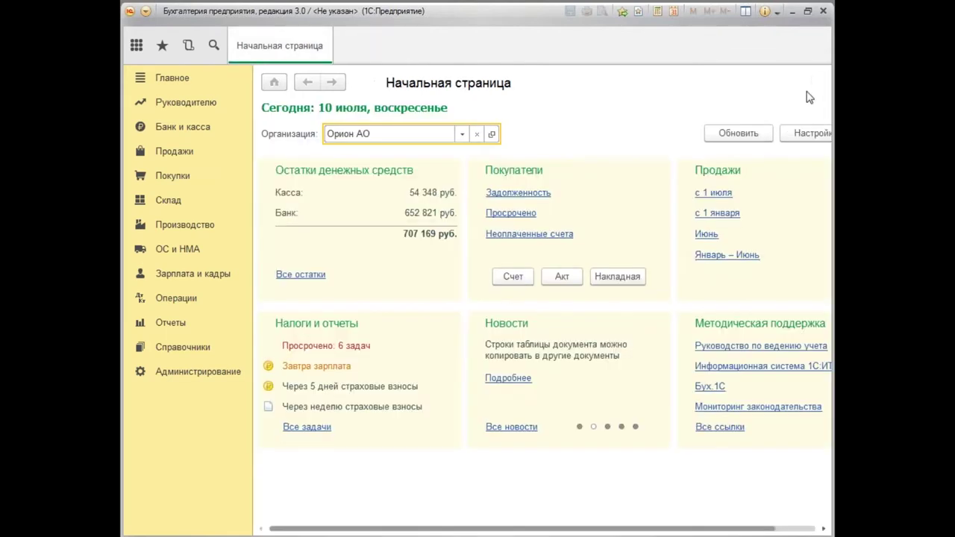
pyautogui.click(179, 278)
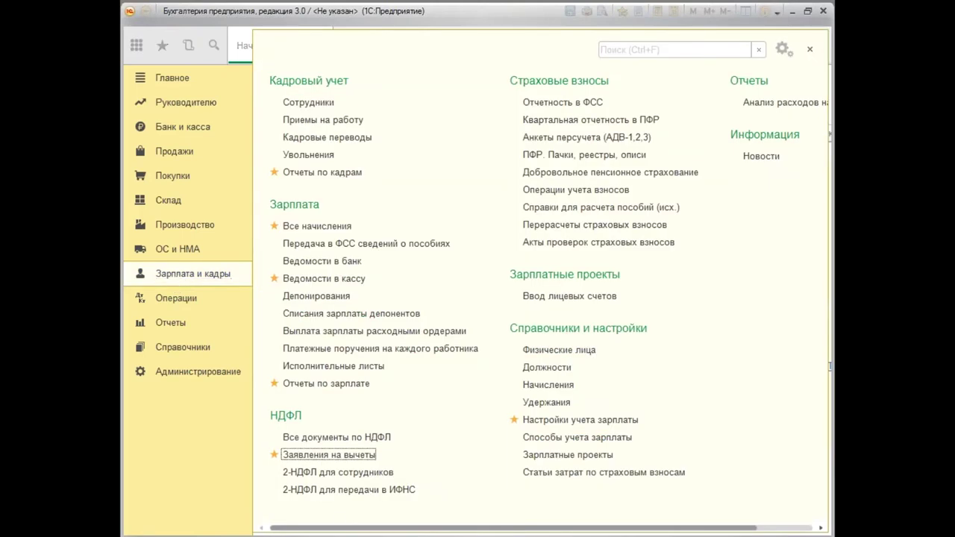
pyautogui.click(551, 355)
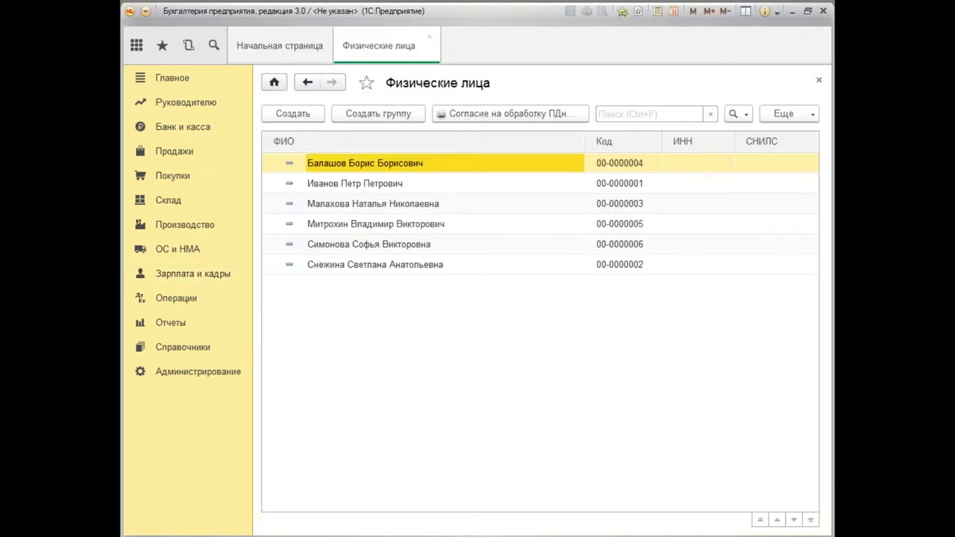
pyautogui.doubleClick(368, 169)
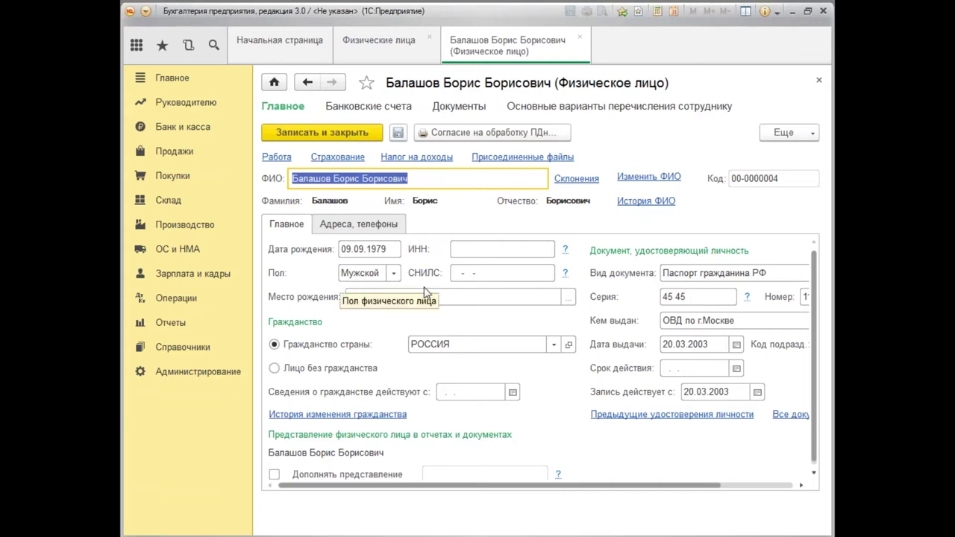
# Review the ИНН and СНИЛС fields, keeping Паспорт гражданина РФ as the document type.
pyautogui.click(468, 248)
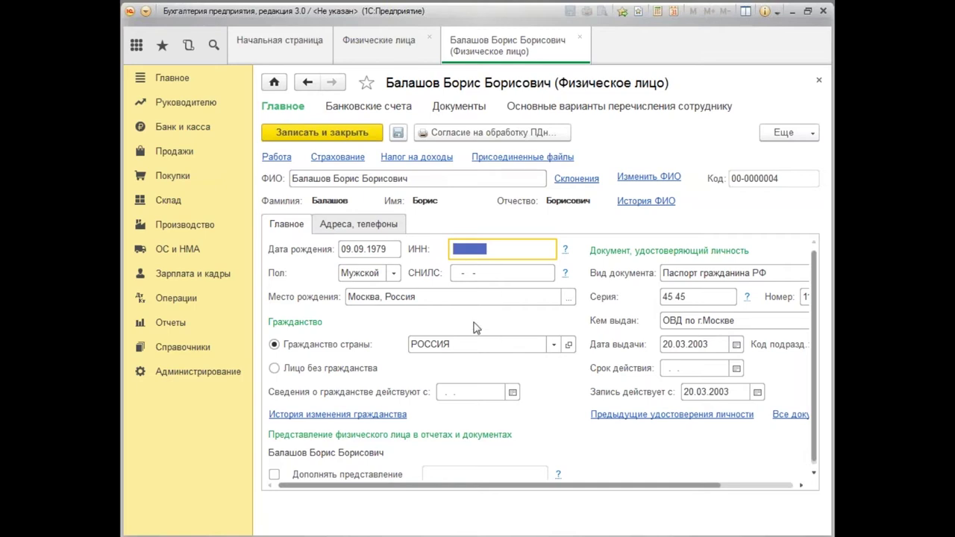
pyautogui.click(466, 275)
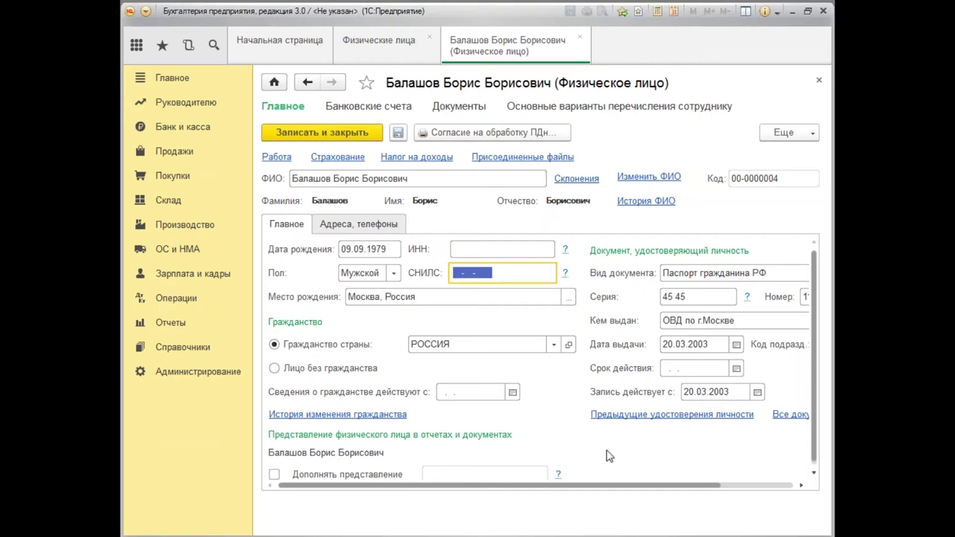
pyautogui.moveTo(606, 486); pyautogui.dragTo(678, 486)
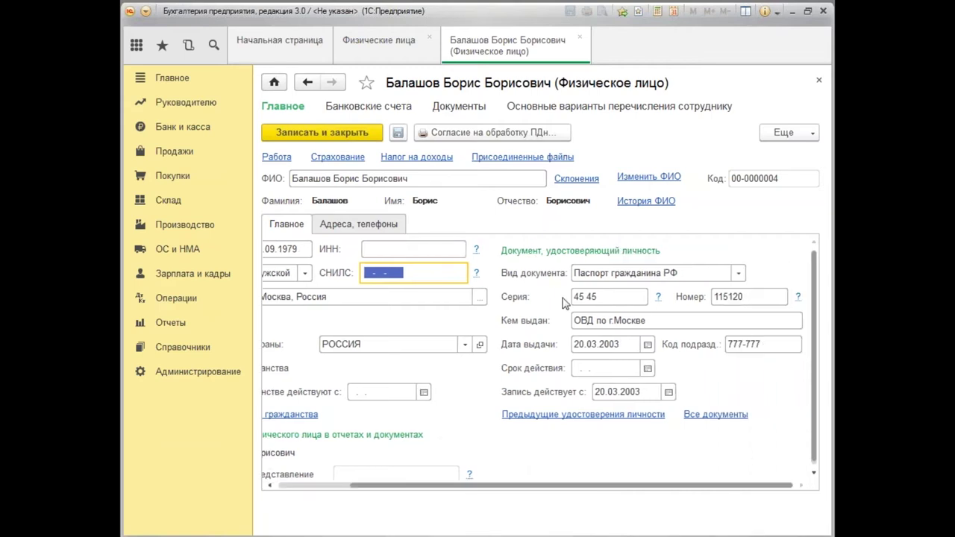
pyautogui.click(738, 273)
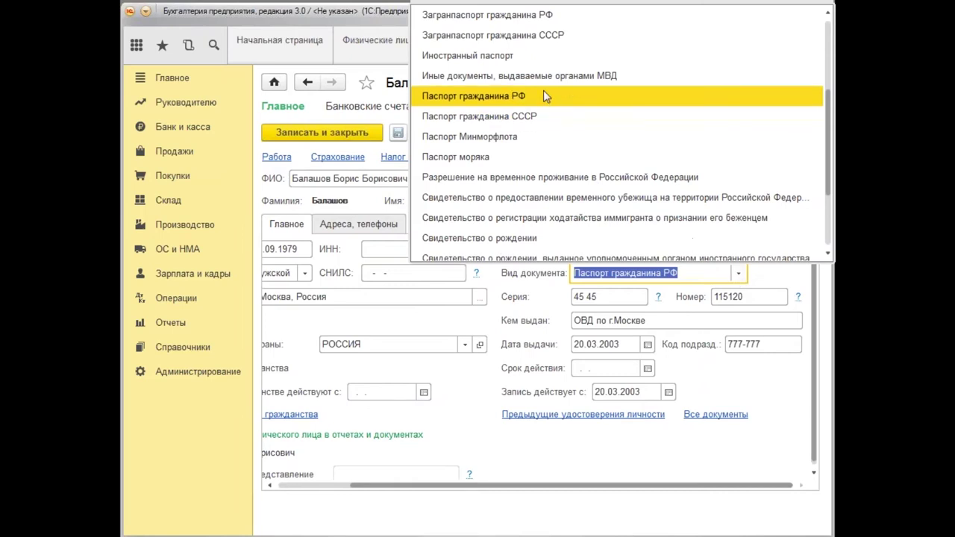
pyautogui.click(544, 98)
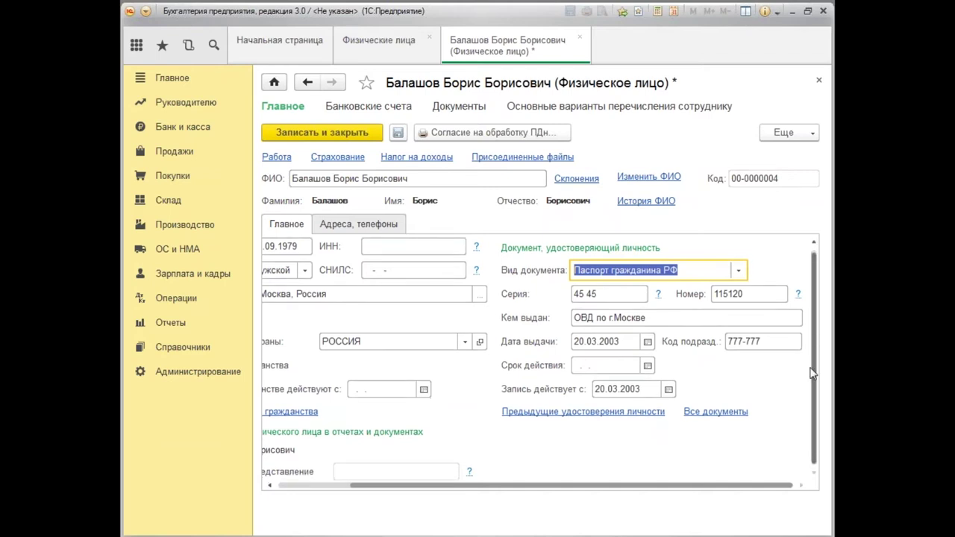
# Check the Адреса, телефоны contacts, then save and close the individual's card.
pyautogui.moveTo(600, 486); pyautogui.dragTo(526, 489)
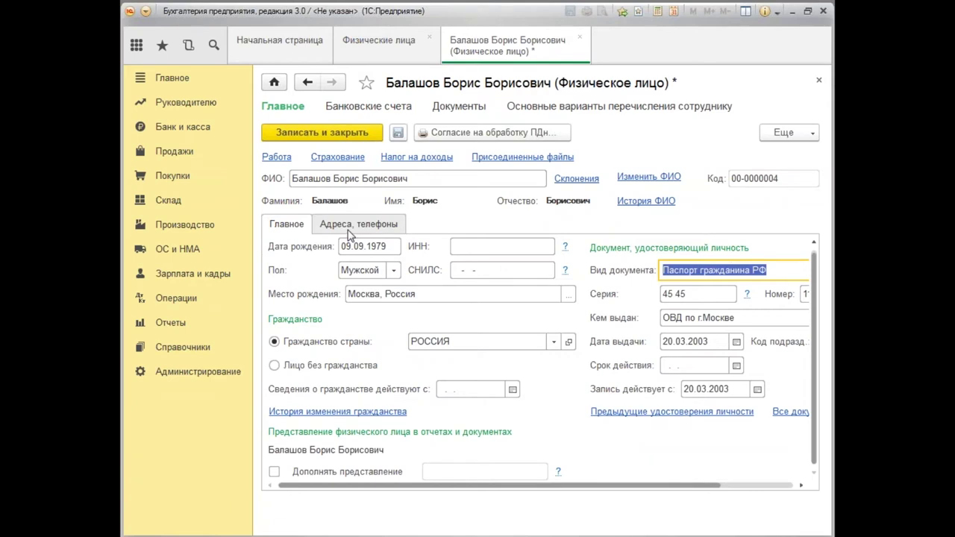
pyautogui.click(351, 226)
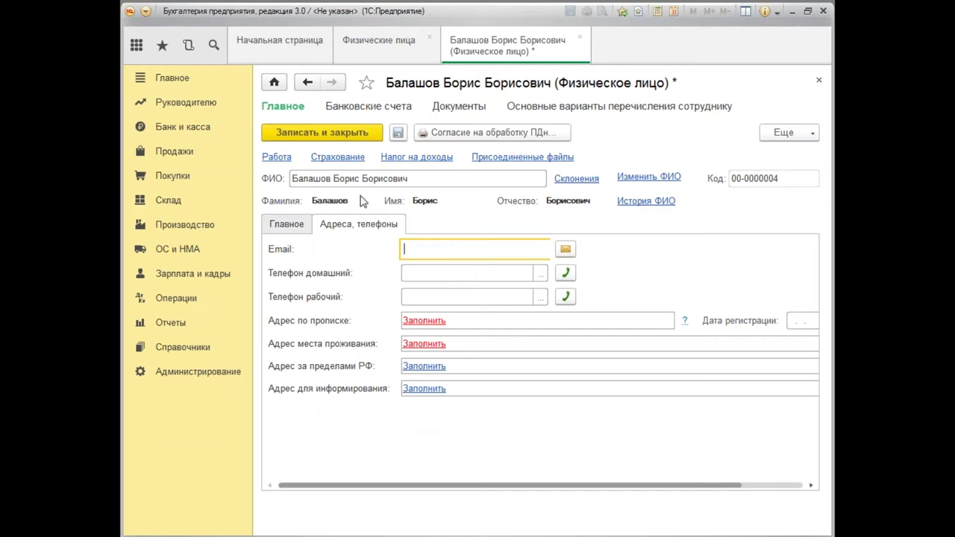
pyautogui.click(359, 138)
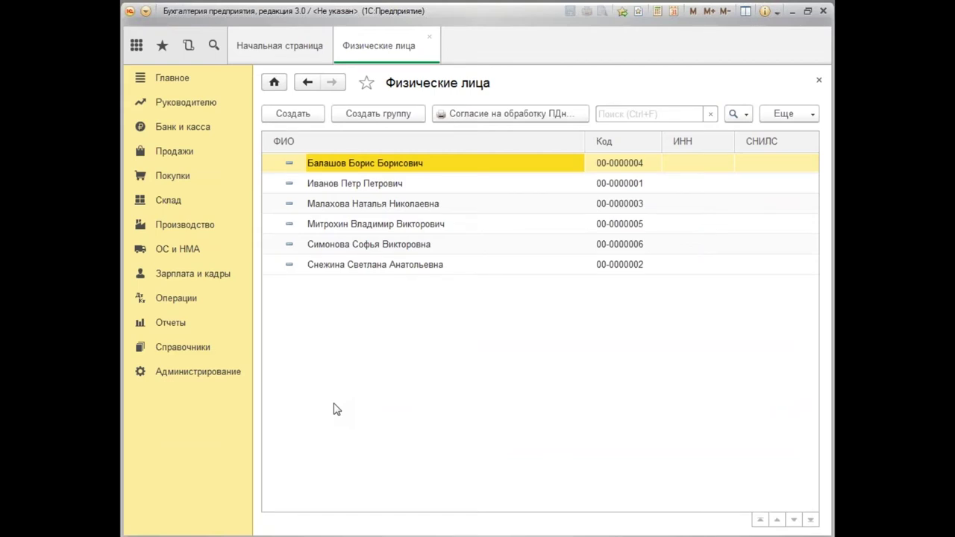
# Close Физические лица and open the Сотрудники list.
pyautogui.click(819, 80)
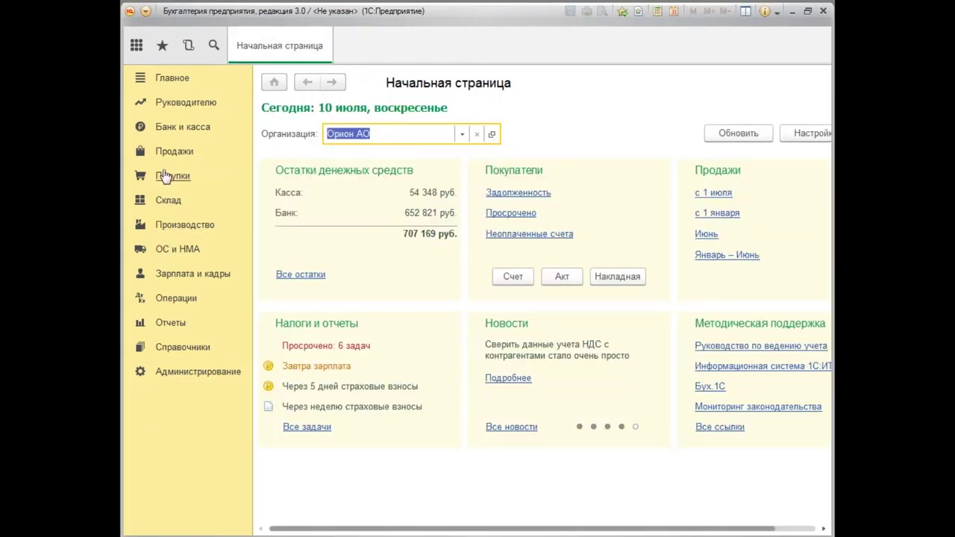
pyautogui.click(182, 277)
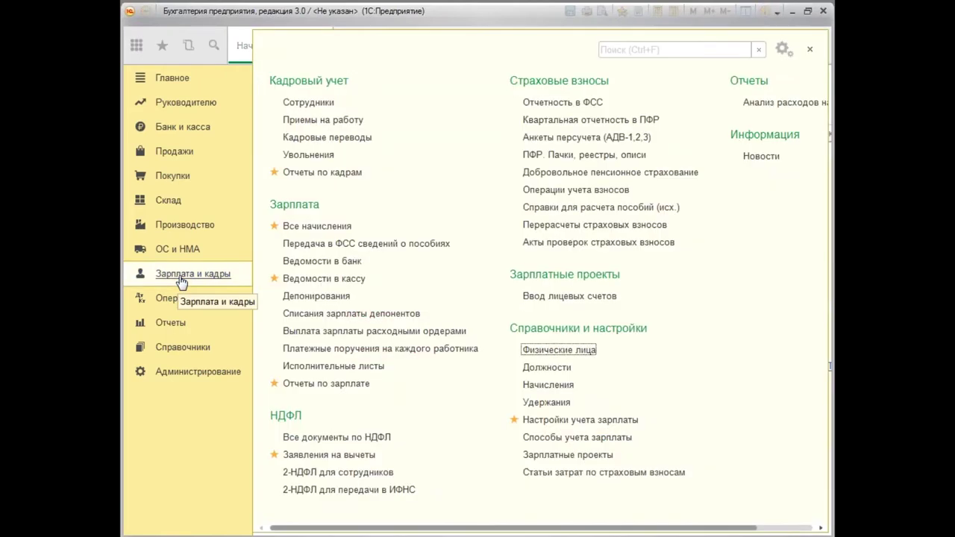
pyautogui.click(325, 104)
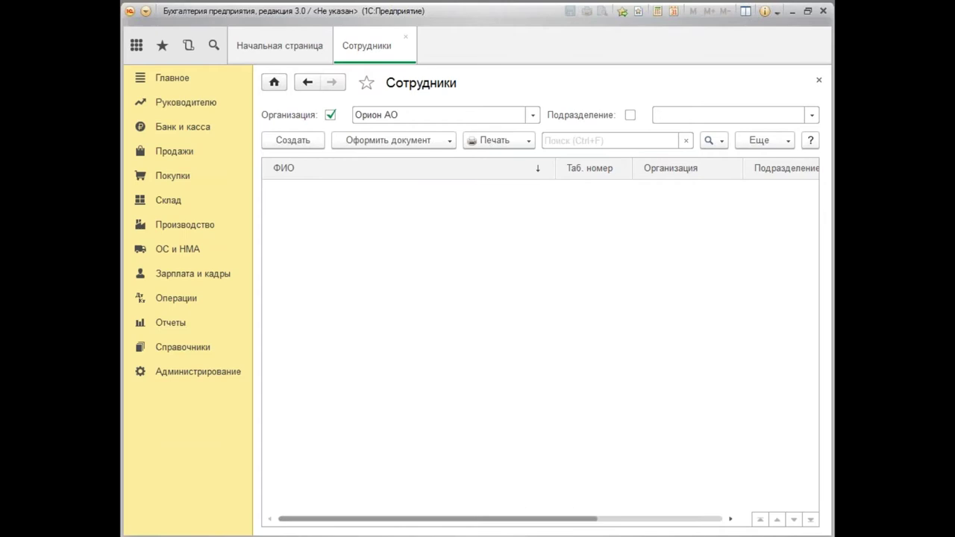
# Create a new employee by typing 'ив' and linking to the matching existing individual.
pyautogui.click(302, 142)
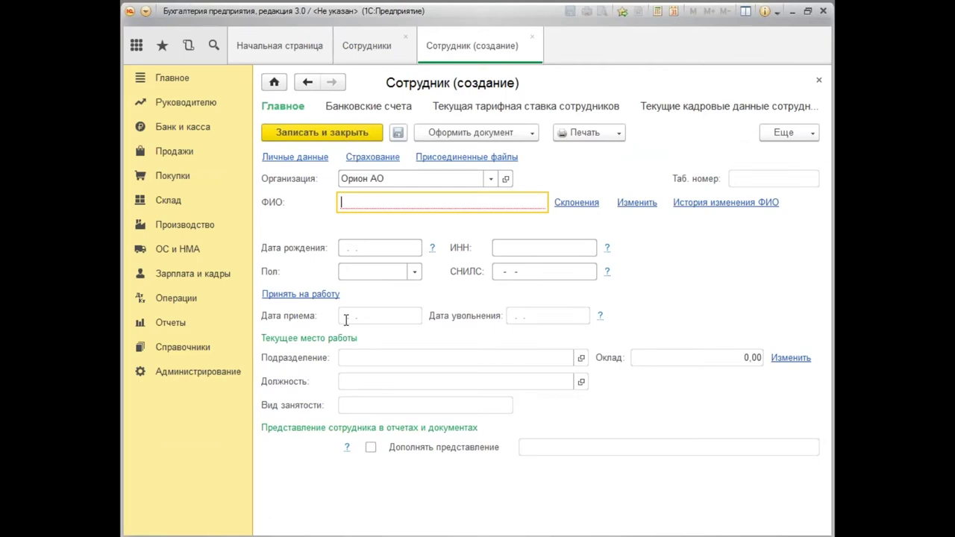
pyautogui.write('ив')
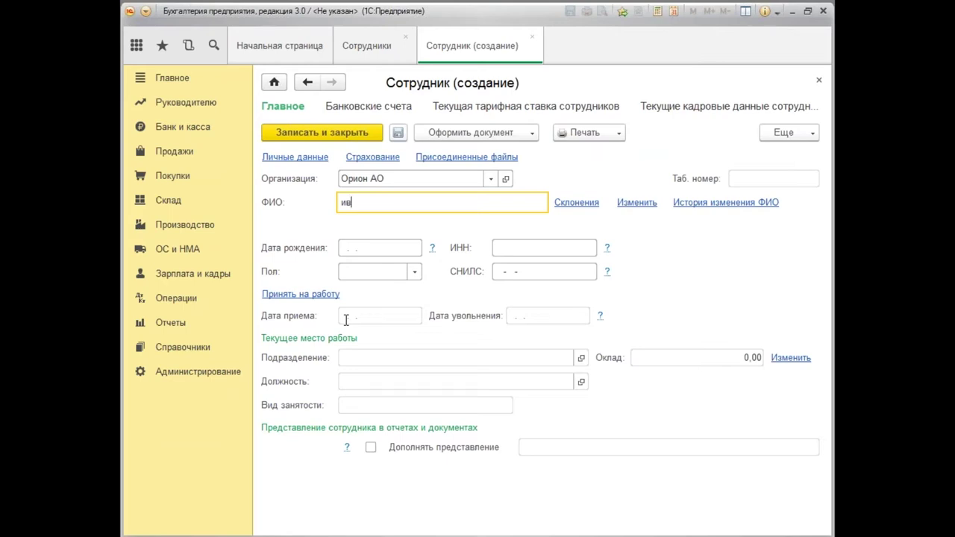
pyautogui.press('Tab')
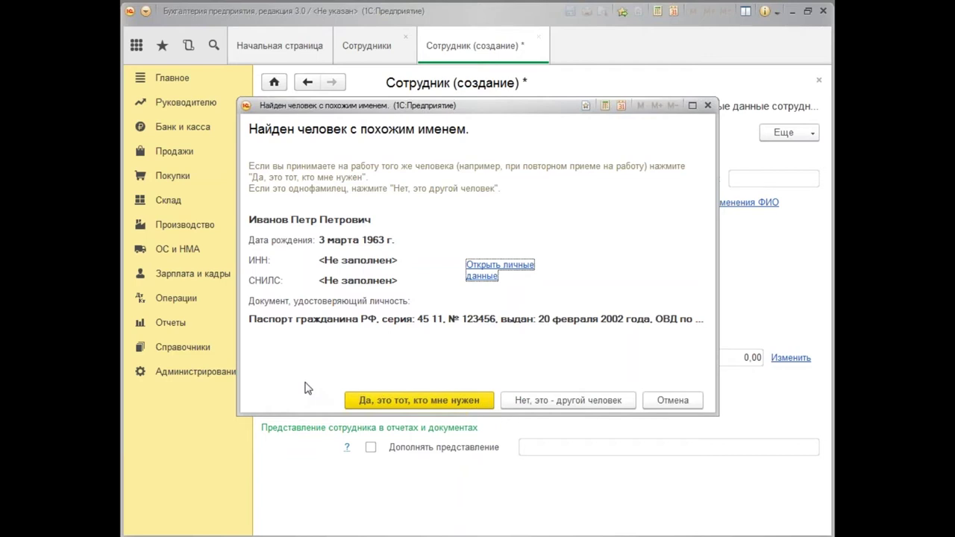
pyautogui.click(409, 401)
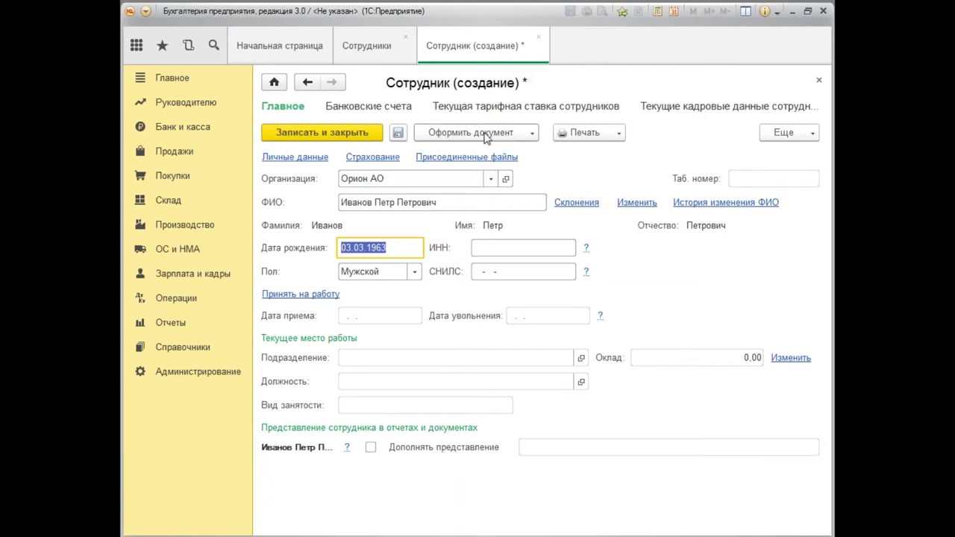
# Start a Прием на работу document for the employee, dated 01.01.2016.
pyautogui.click(532, 133)
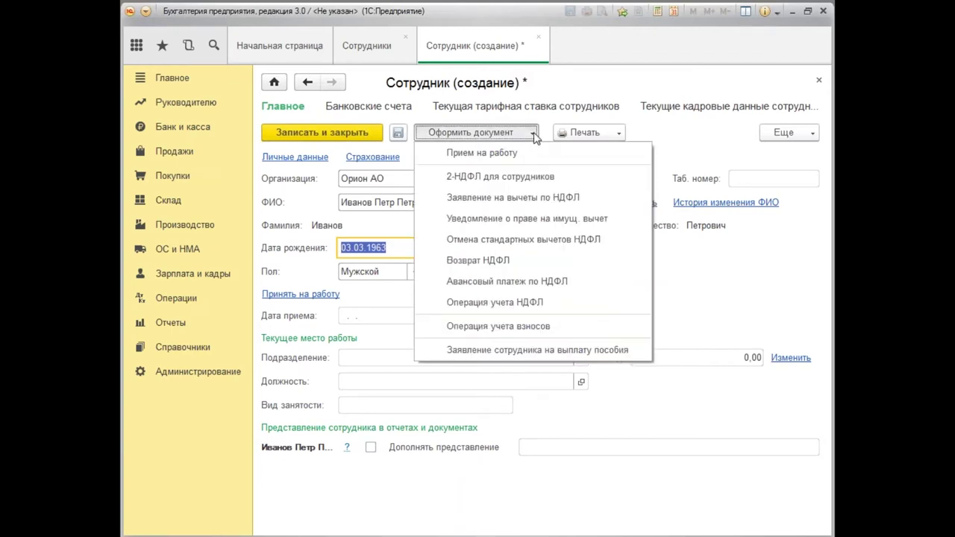
pyautogui.click(499, 159)
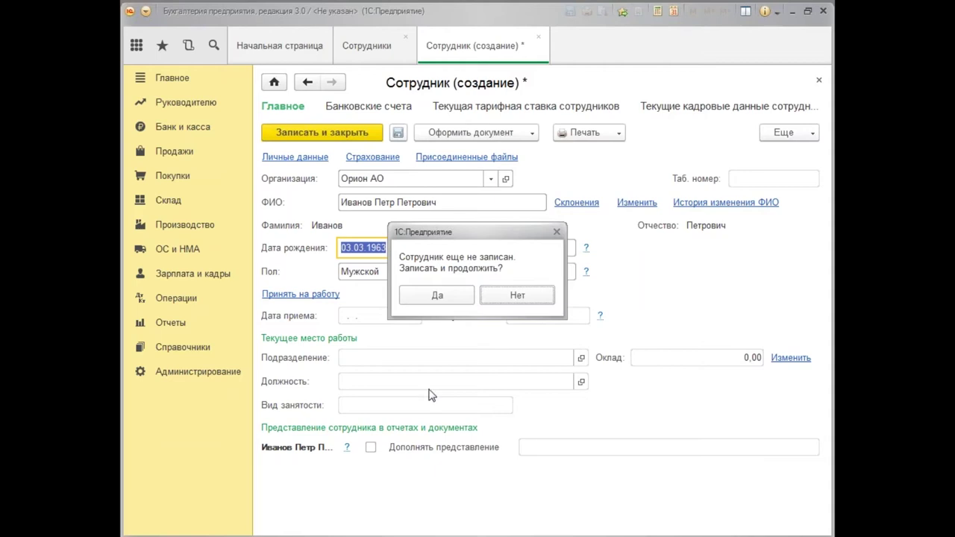
pyautogui.click(450, 297)
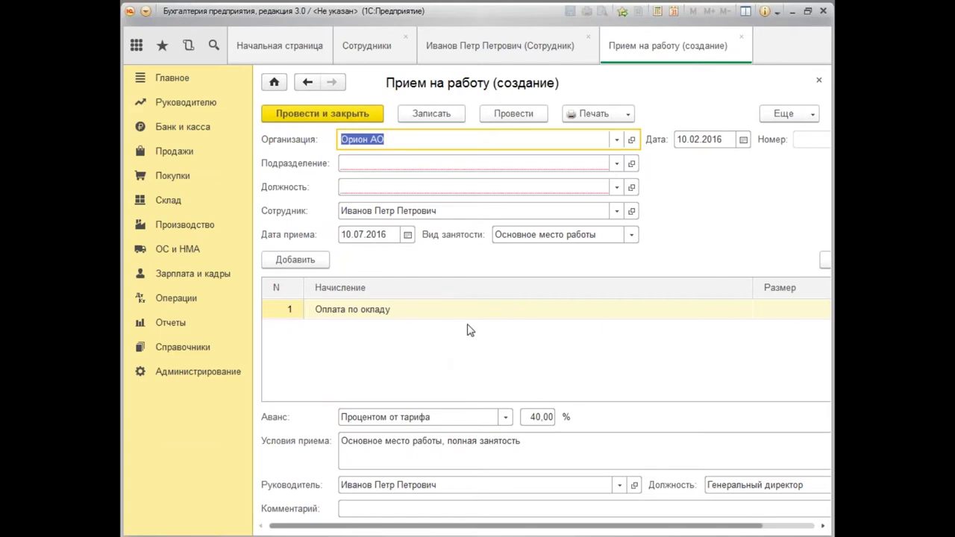
pyautogui.click(699, 142)
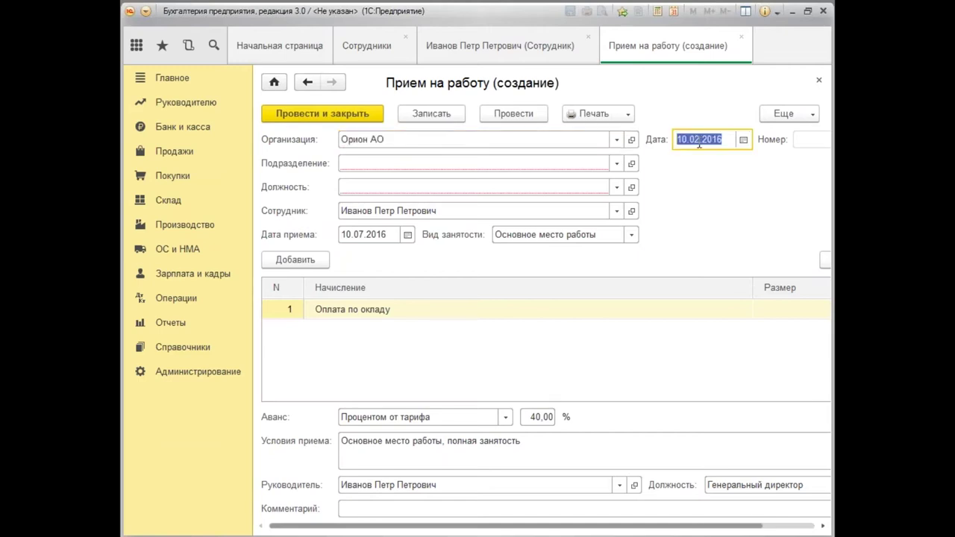
pyautogui.write('01012')
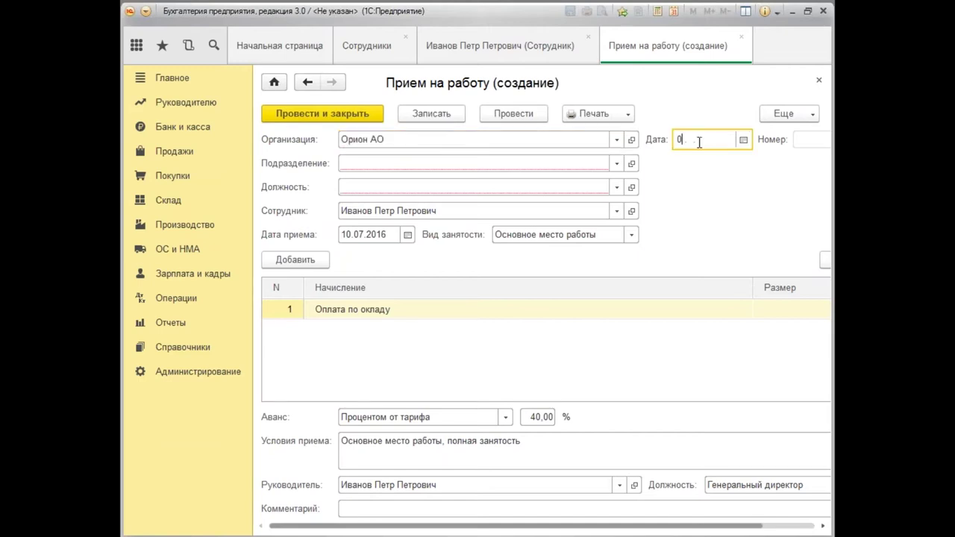
pyautogui.press('BackSpace')
pyautogui.write('16')
# Set department Дирекция and position Генеральный директор.
pyautogui.click(368, 163)
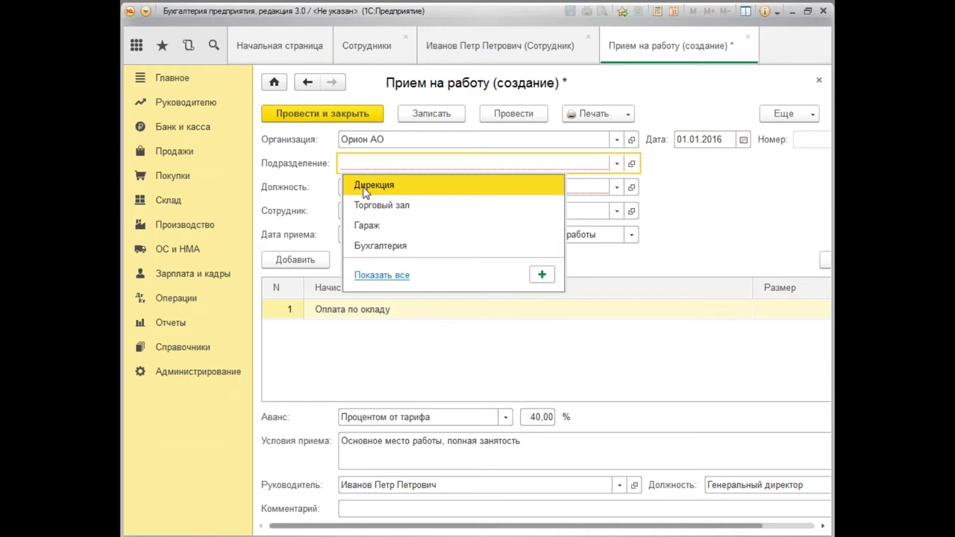
pyautogui.click(364, 190)
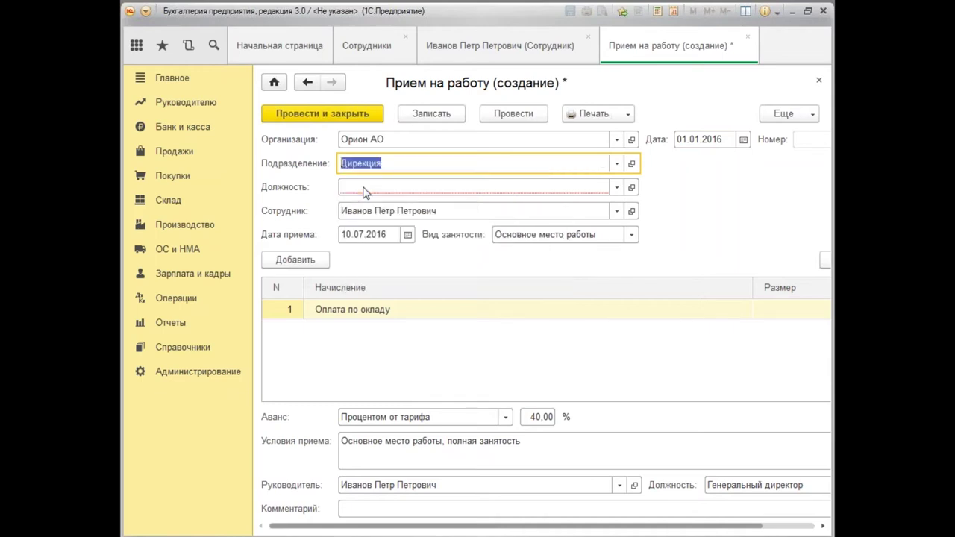
pyautogui.click(362, 187)
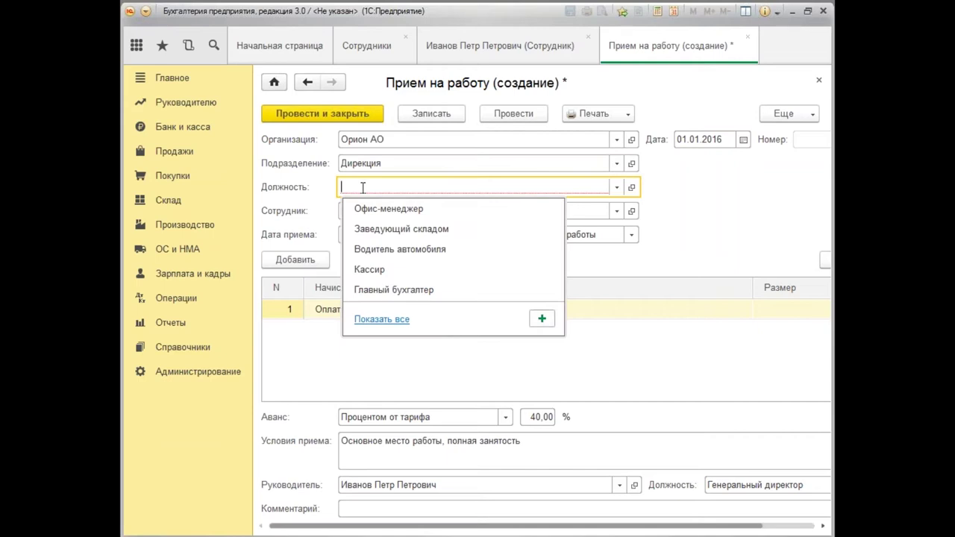
pyautogui.write('Г')
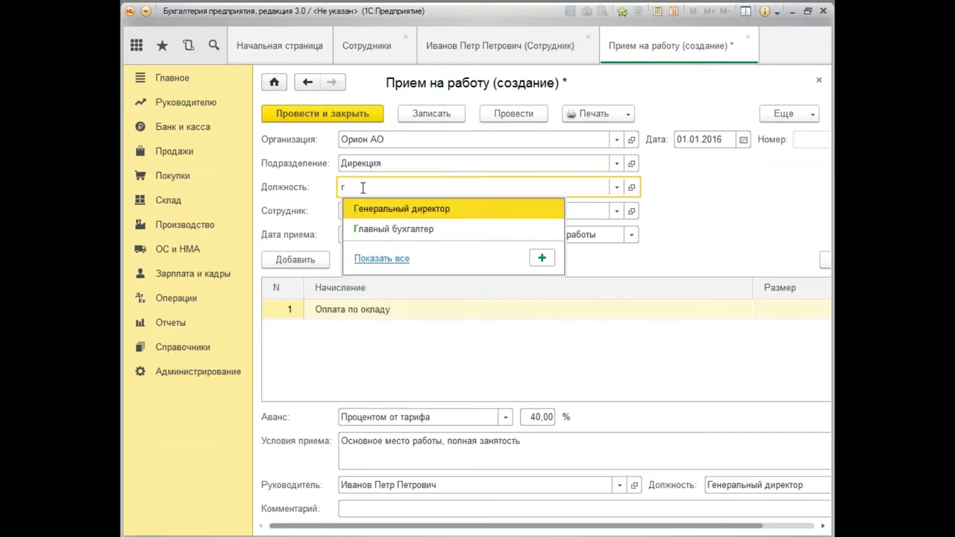
pyautogui.click(377, 212)
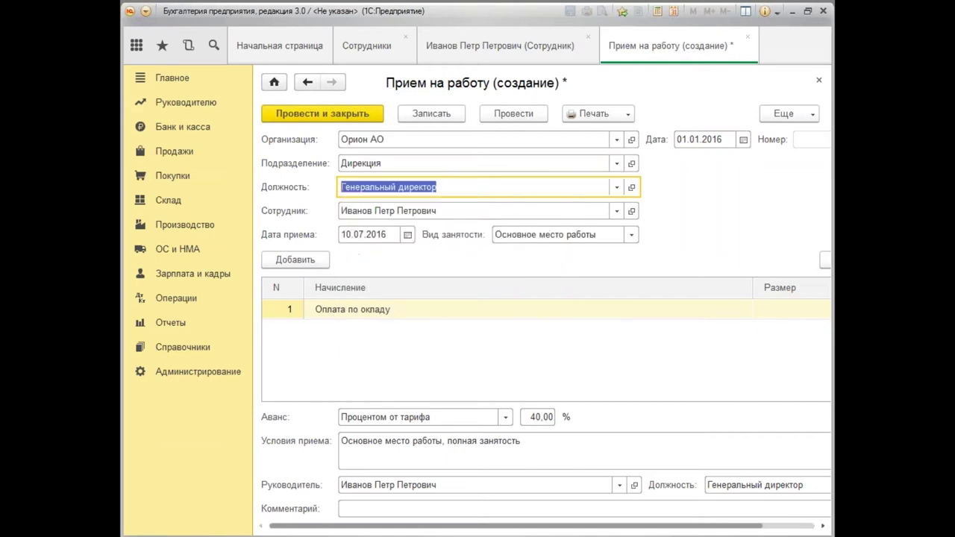
# Set the hire date to 01.01.2016.
pyautogui.click(172, 352)
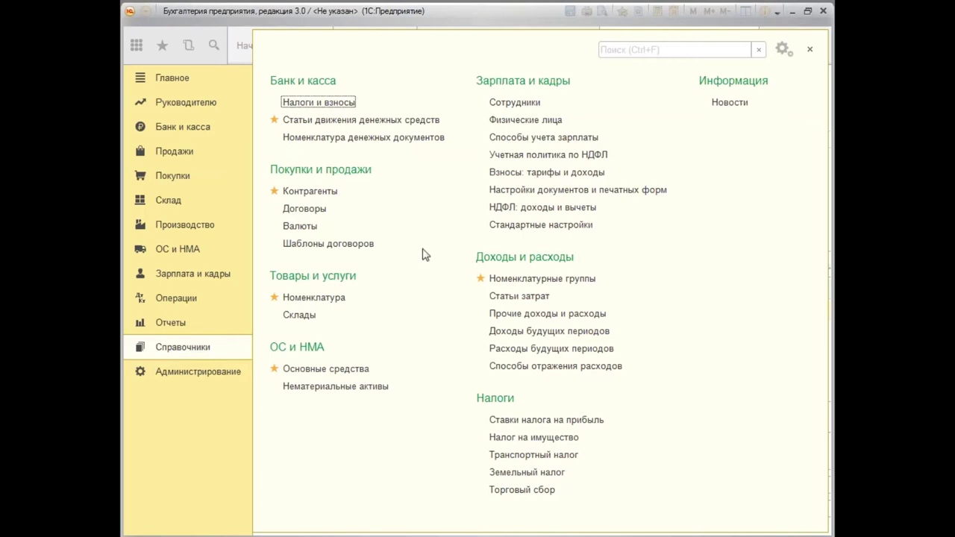
pyautogui.click(810, 52)
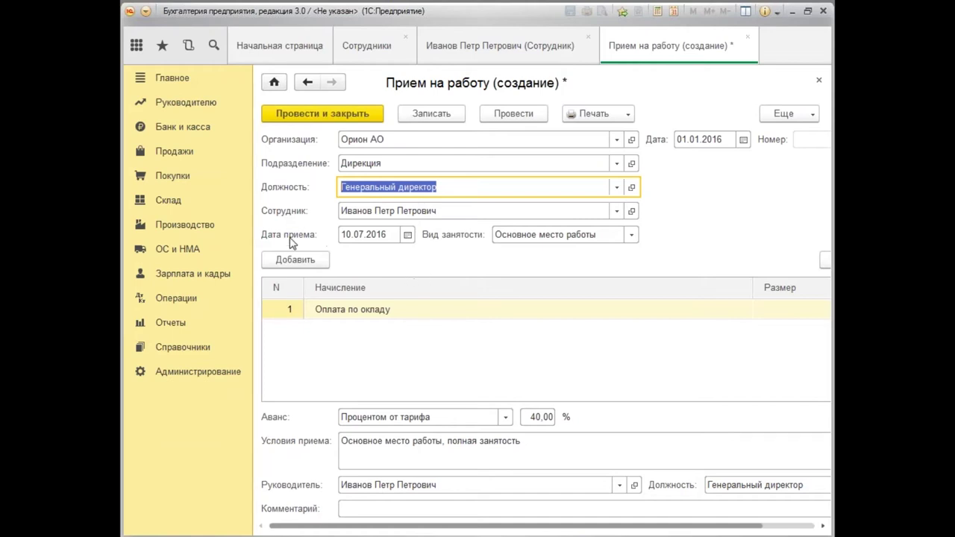
pyautogui.click(366, 237)
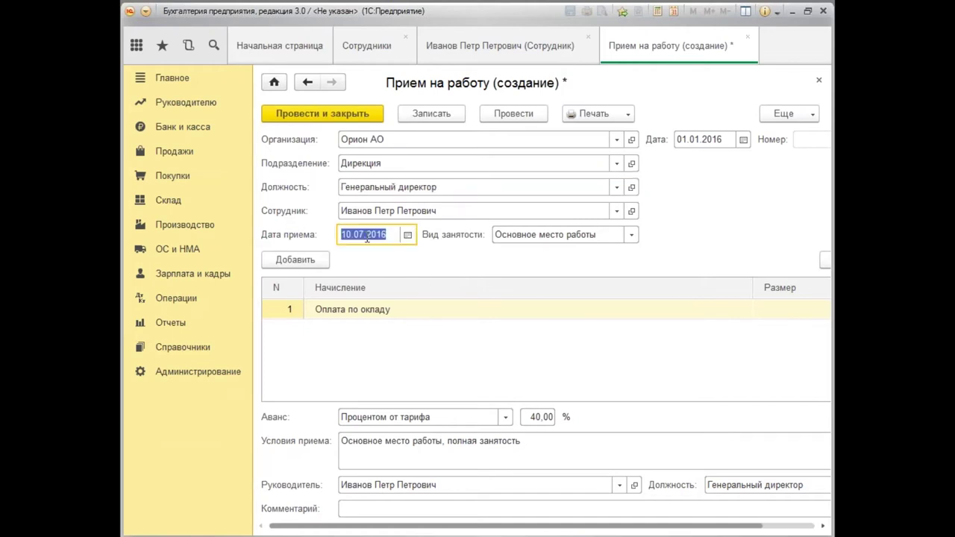
pyautogui.write('01012016')
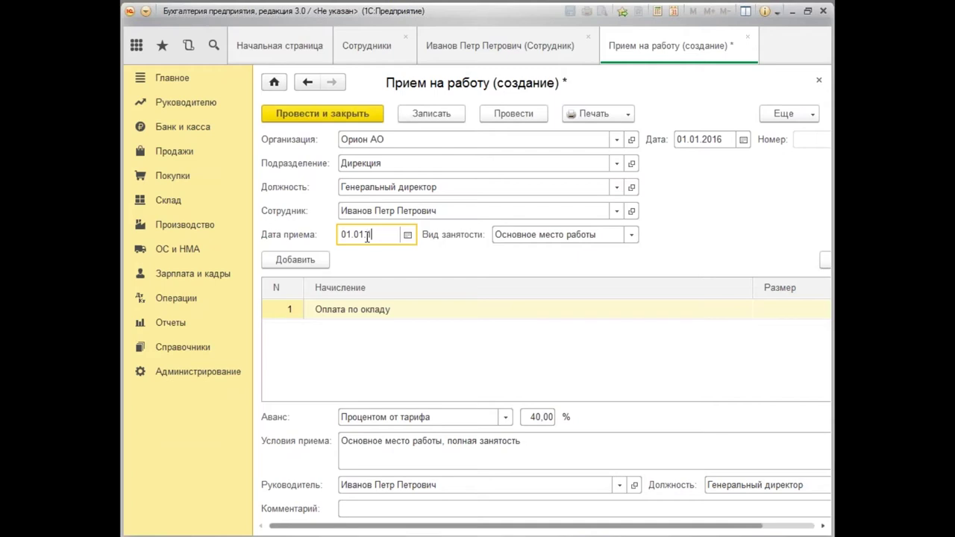
pyautogui.press('Tab')
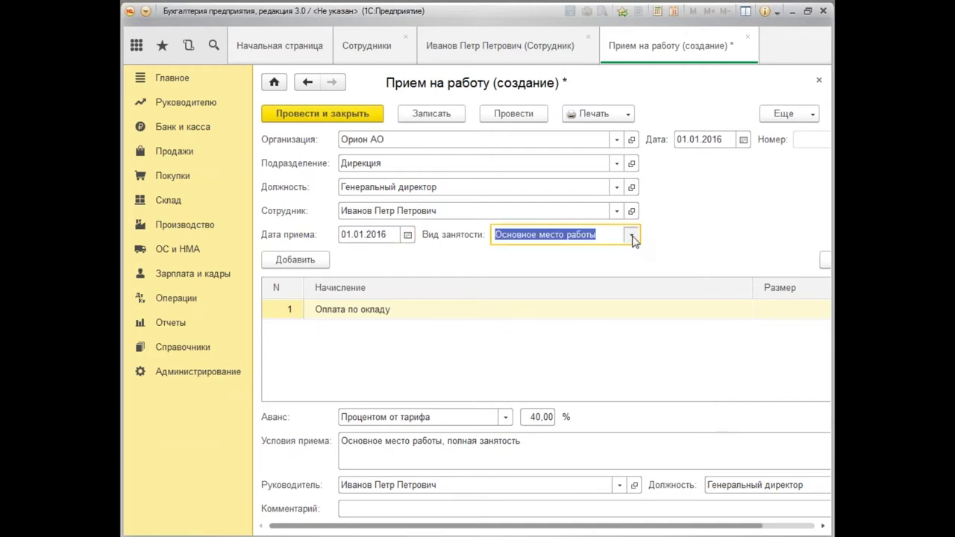
# Keep main place of work as employment type and set the salary to 100 000,00.
pyautogui.click(633, 235)
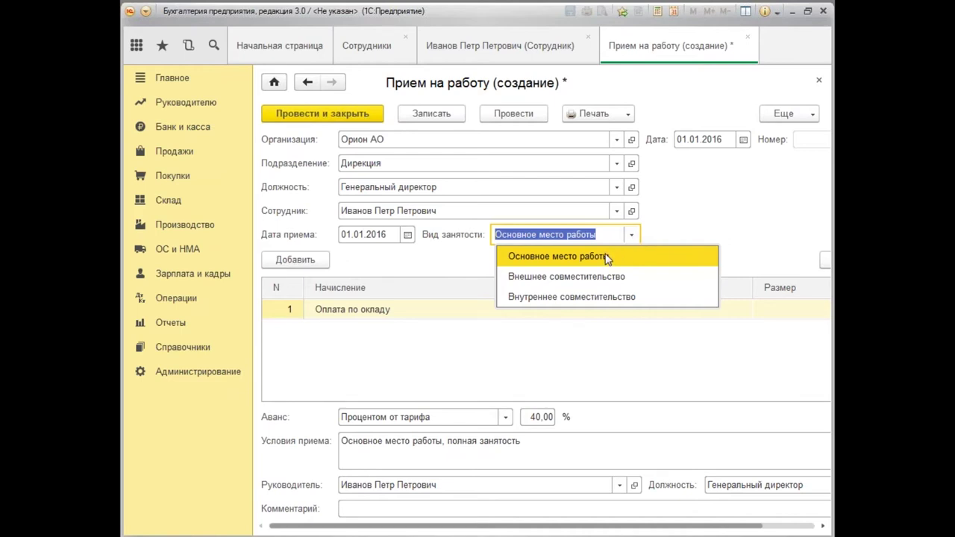
pyautogui.click(607, 257)
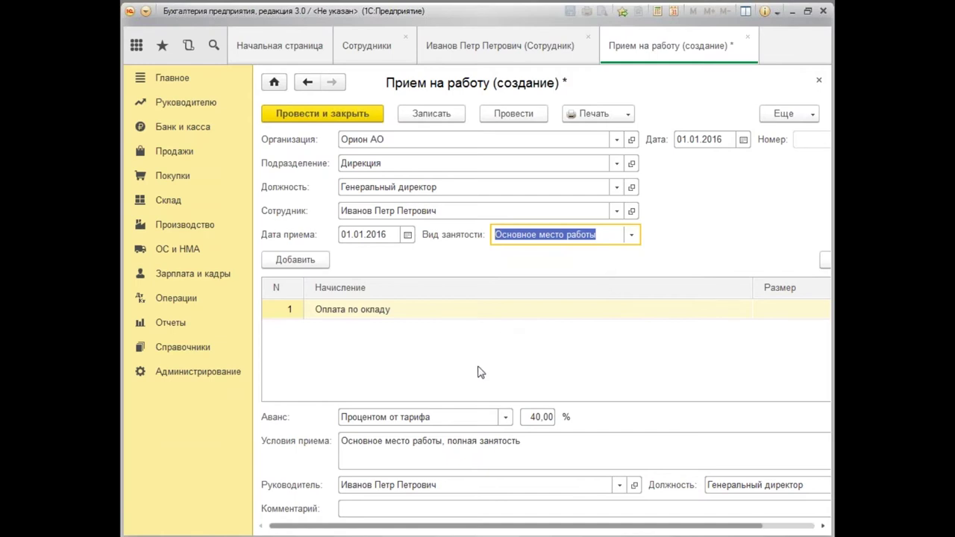
pyautogui.moveTo(493, 527); pyautogui.dragTo(567, 527)
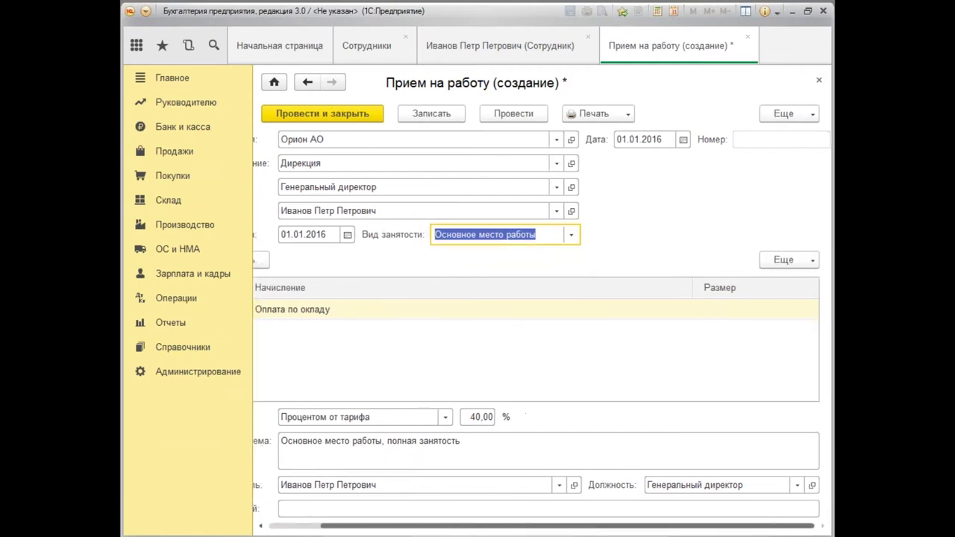
pyautogui.click(719, 317)
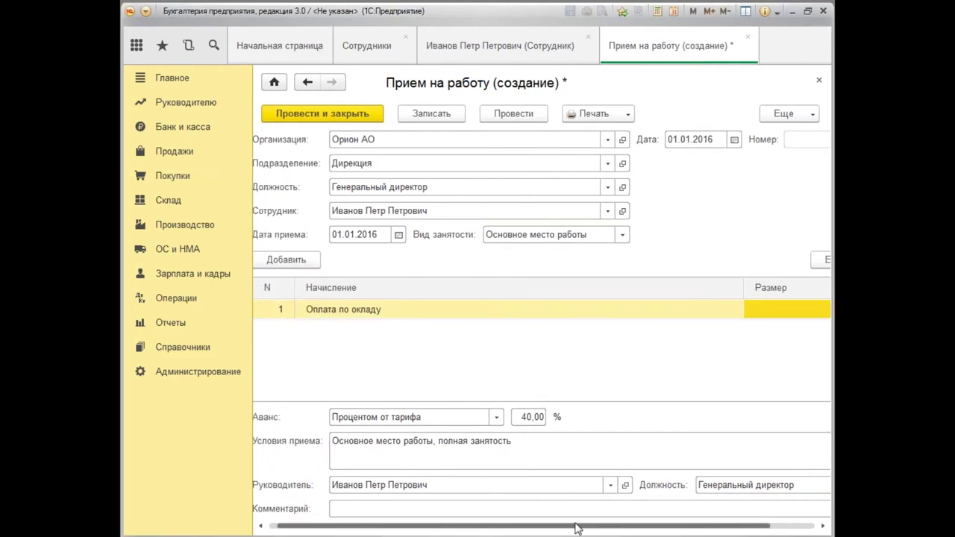
pyautogui.moveTo(575, 528); pyautogui.dragTo(621, 529)
pyautogui.click(758, 315)
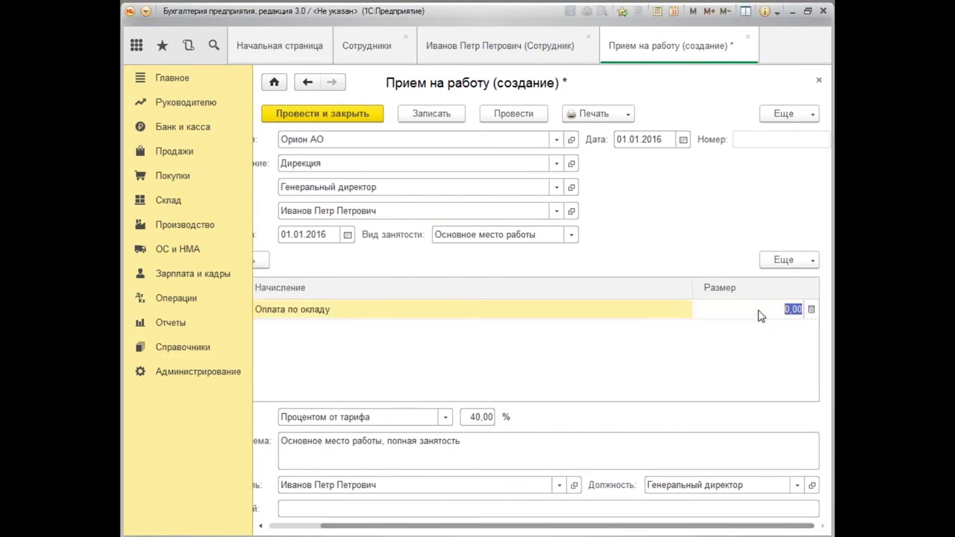
pyautogui.write('100 000')
pyautogui.press('Return')
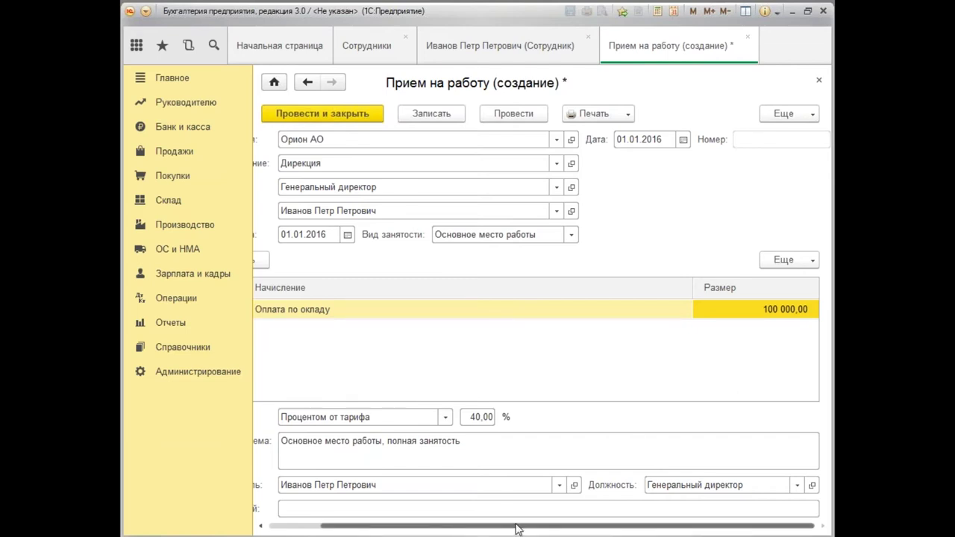
# Post the hiring document and open its Приказ о приеме (Т-1) print form.
pyautogui.moveTo(517, 529); pyautogui.dragTo(452, 528)
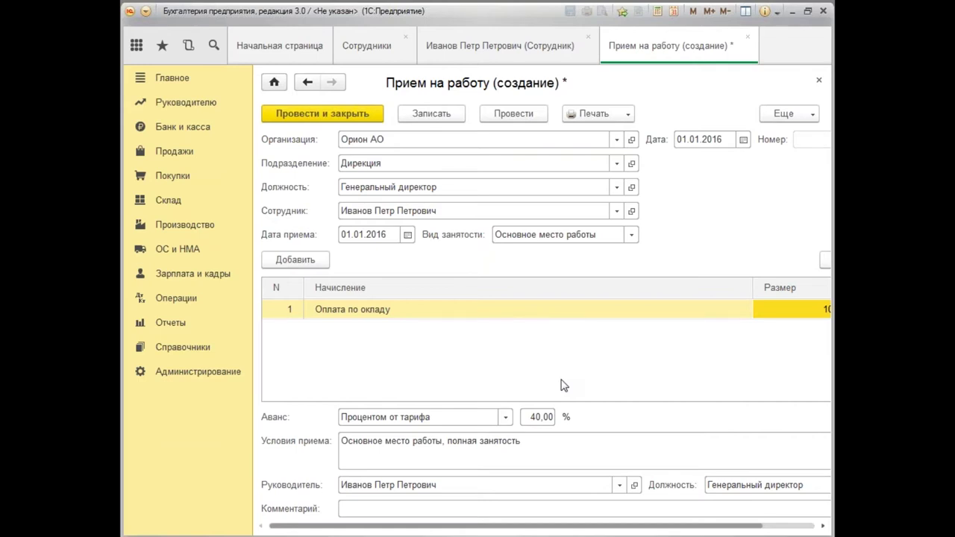
pyautogui.moveTo(524, 527); pyautogui.dragTo(621, 526)
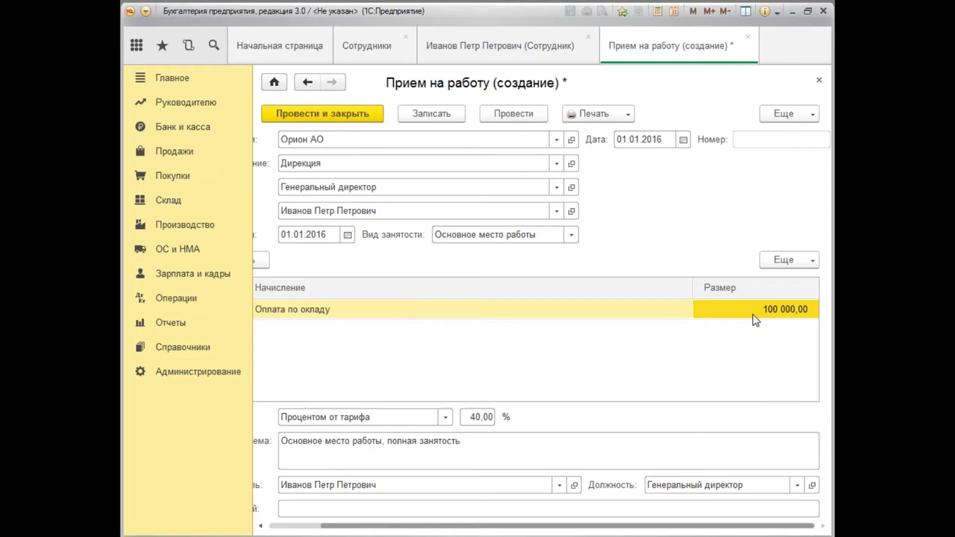
pyautogui.moveTo(601, 530); pyautogui.dragTo(550, 528)
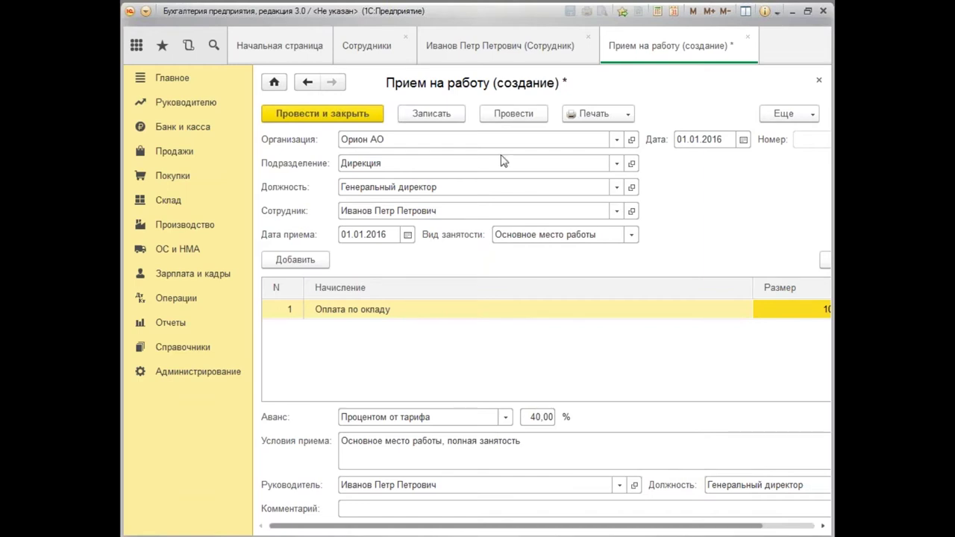
pyautogui.click(514, 118)
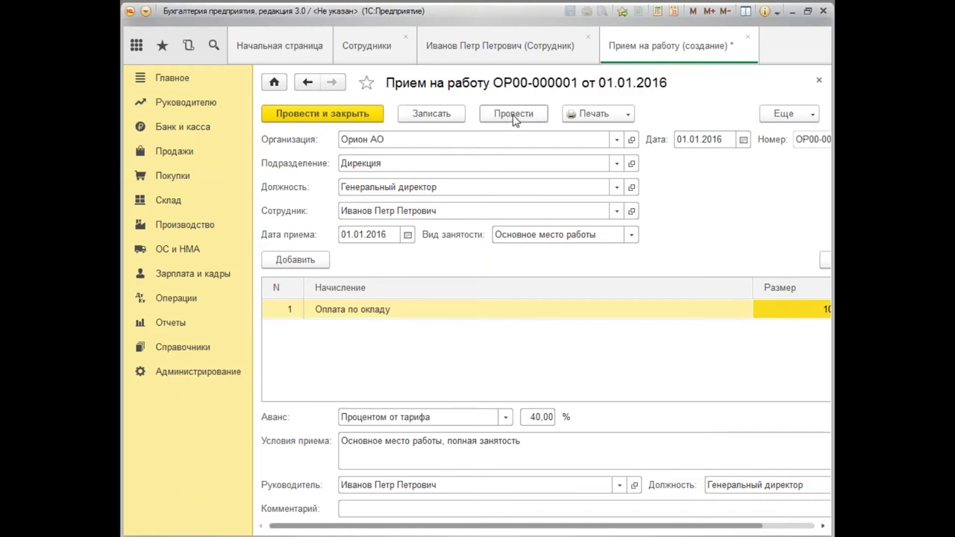
pyautogui.click(629, 116)
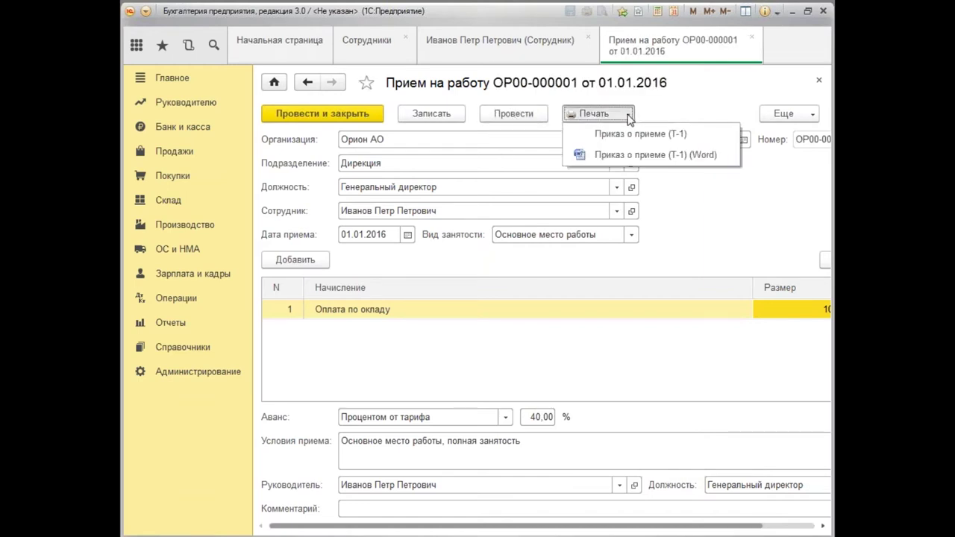
pyautogui.click(633, 136)
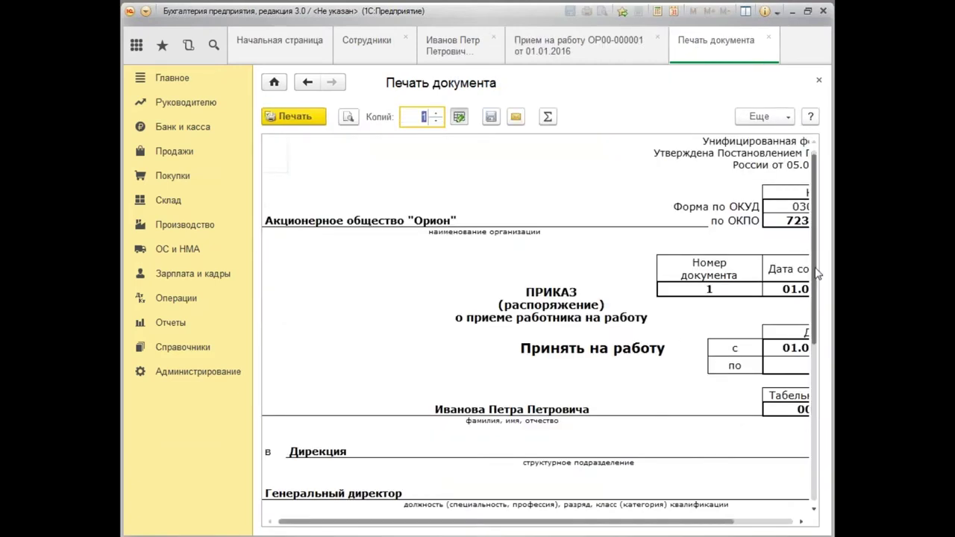
# Enter 6 in the 'с испытанием на срок' cell of the Т-1 order for a 6-month probation.
pyautogui.scroll(-2, 819, 270)
pyautogui.scroll(2, 816, 284)
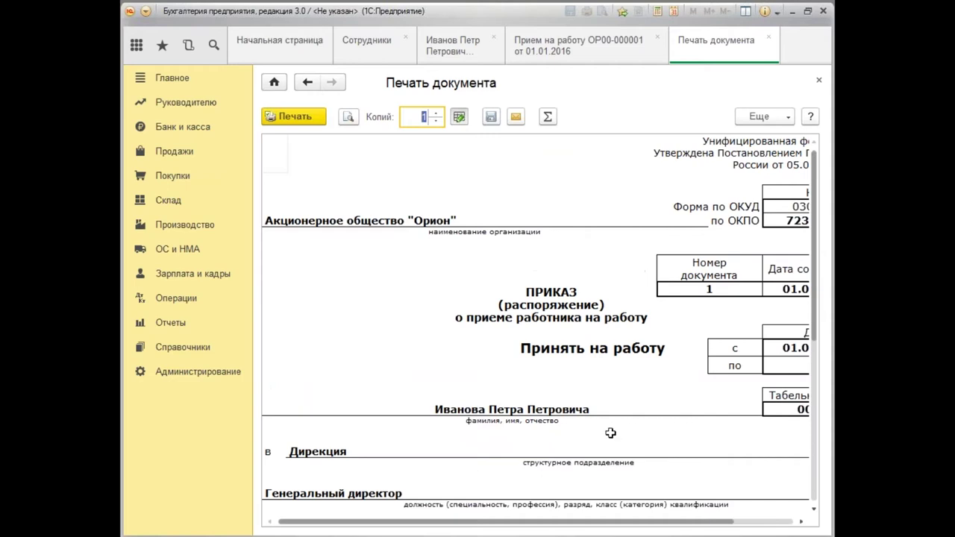
pyautogui.moveTo(557, 523); pyautogui.dragTo(556, 523)
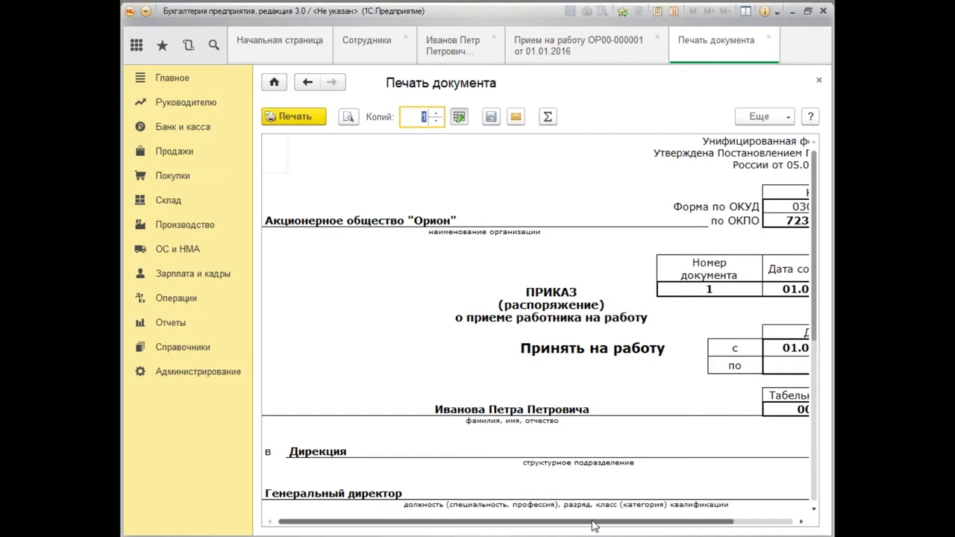
pyautogui.moveTo(594, 523); pyautogui.dragTo(669, 526)
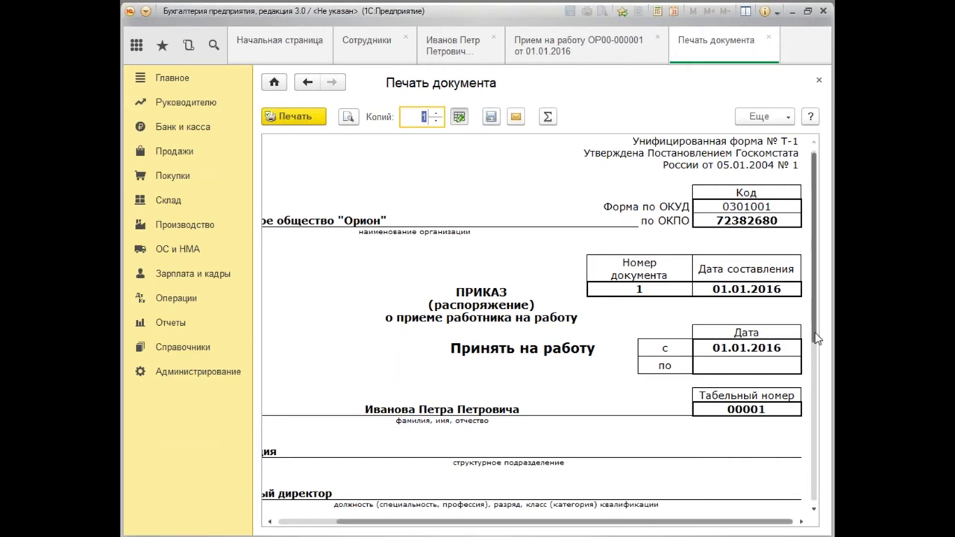
pyautogui.scroll(-3, 831, 387)
pyautogui.scroll(-6, 830, 387)
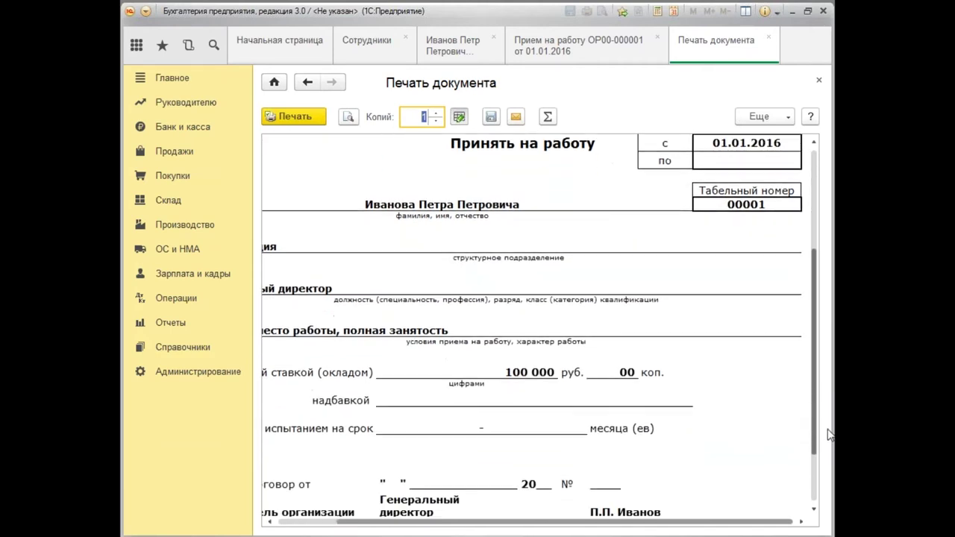
pyautogui.hscroll(-3, 586, 527)
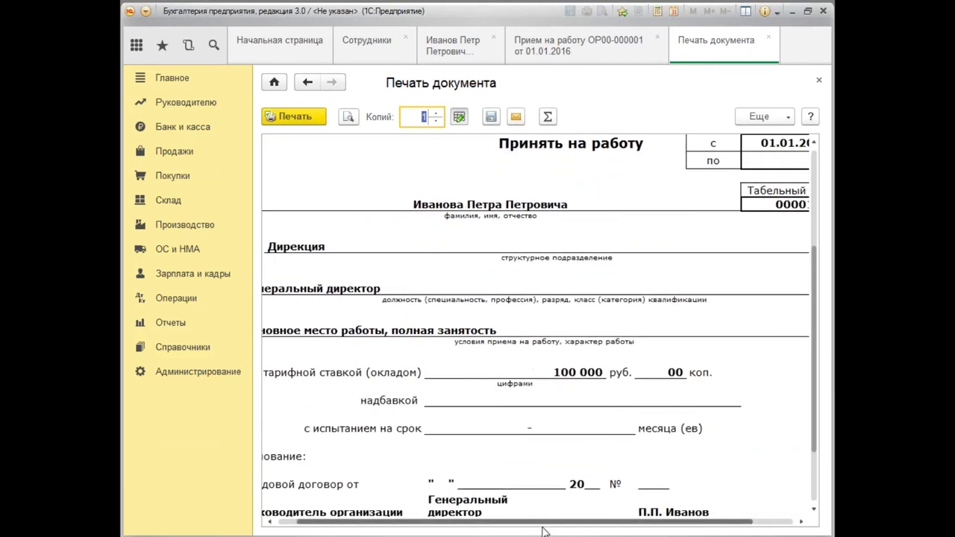
pyautogui.click(557, 427)
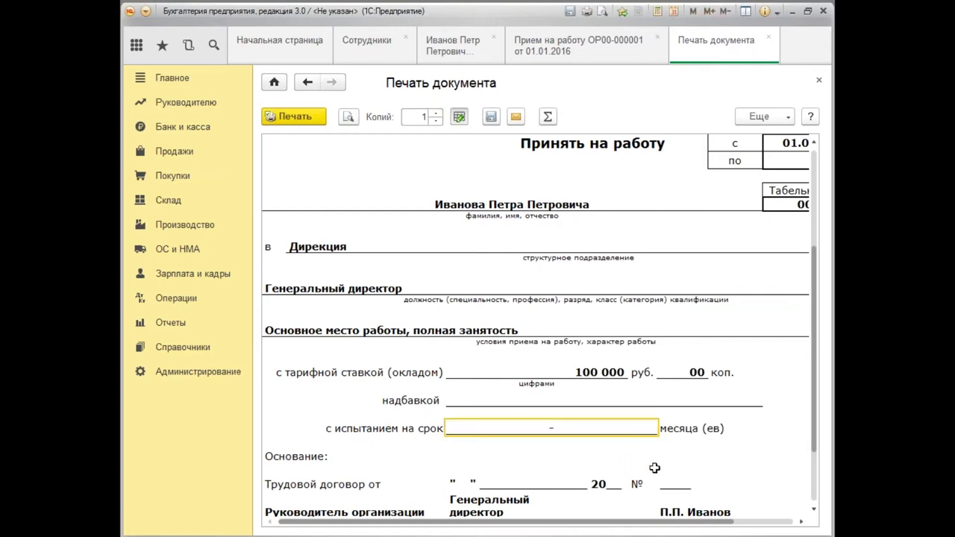
pyautogui.write('6')
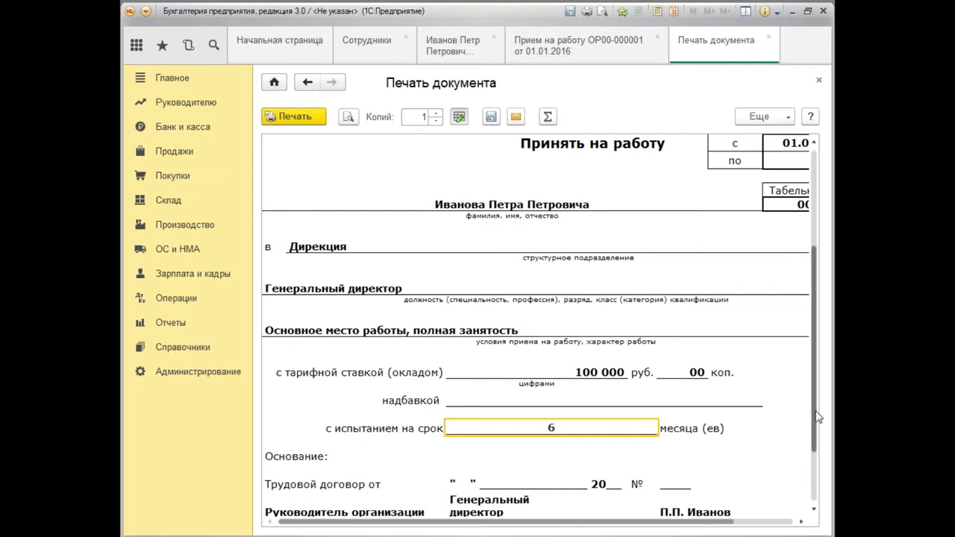
pyautogui.moveTo(815, 422); pyautogui.dragTo(815, 478)
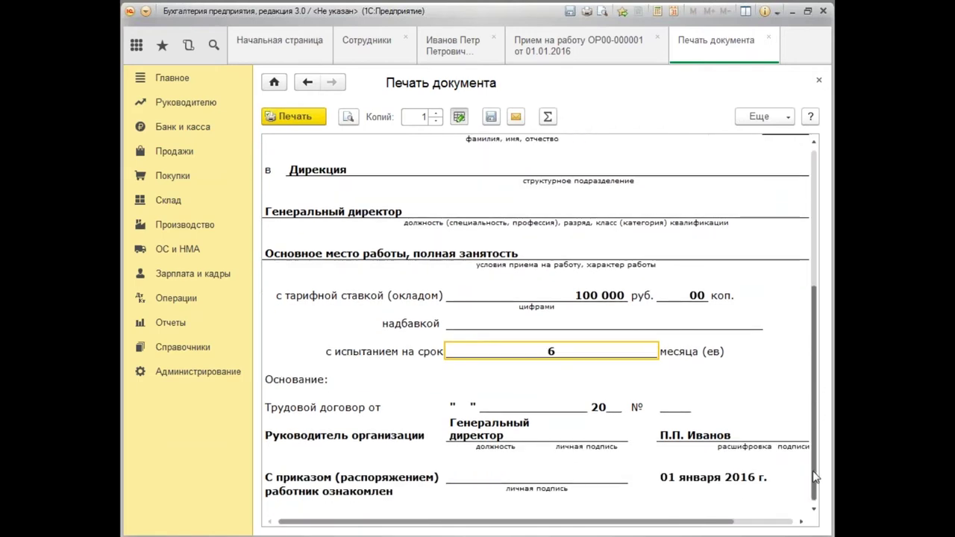
pyautogui.scroll(5, 815, 478)
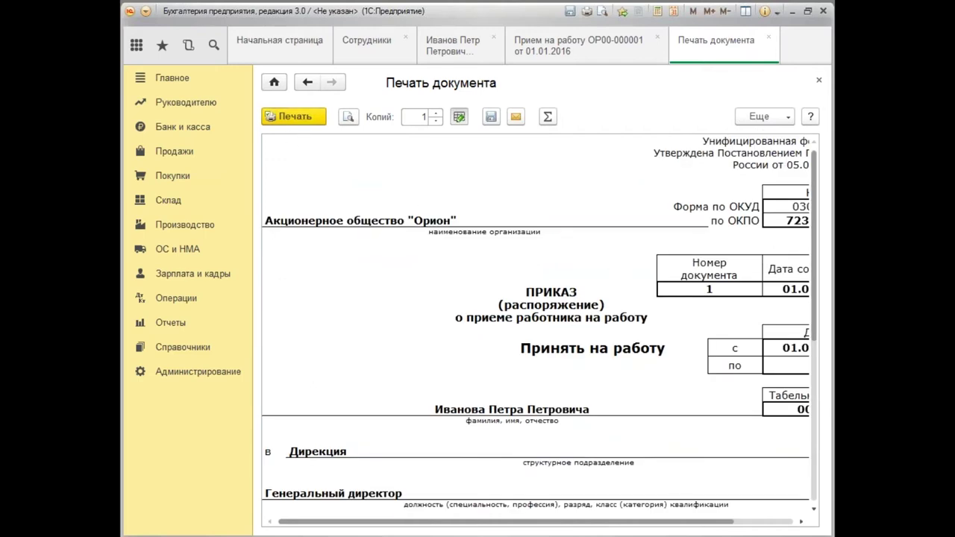
# Close the print form, post and close the hiring document, and open the employee's Личные данные.
pyautogui.click(818, 82)
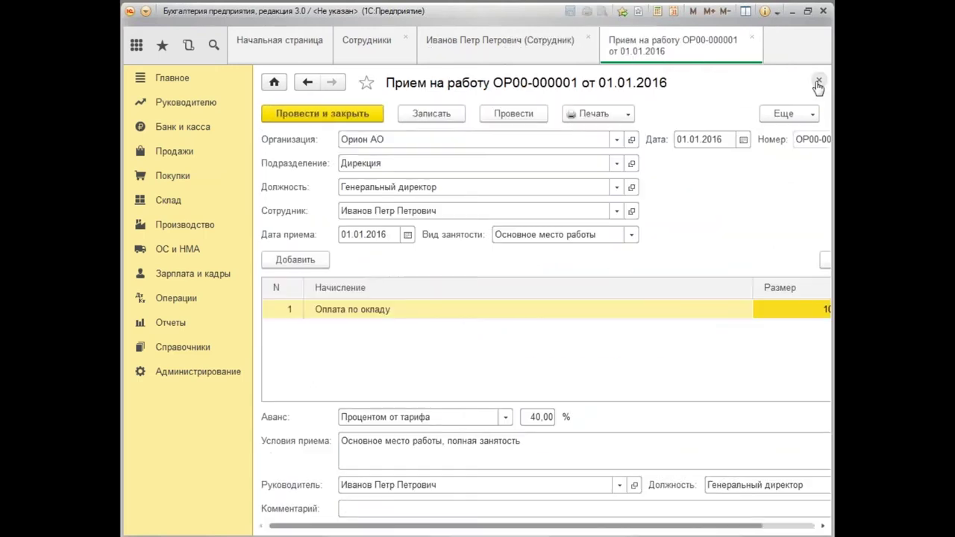
pyautogui.click(334, 118)
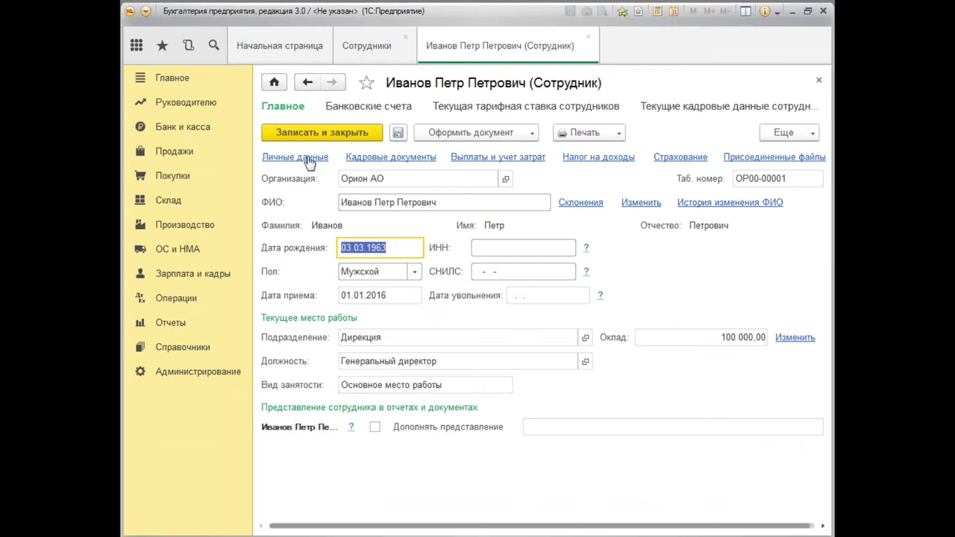
pyautogui.click(309, 159)
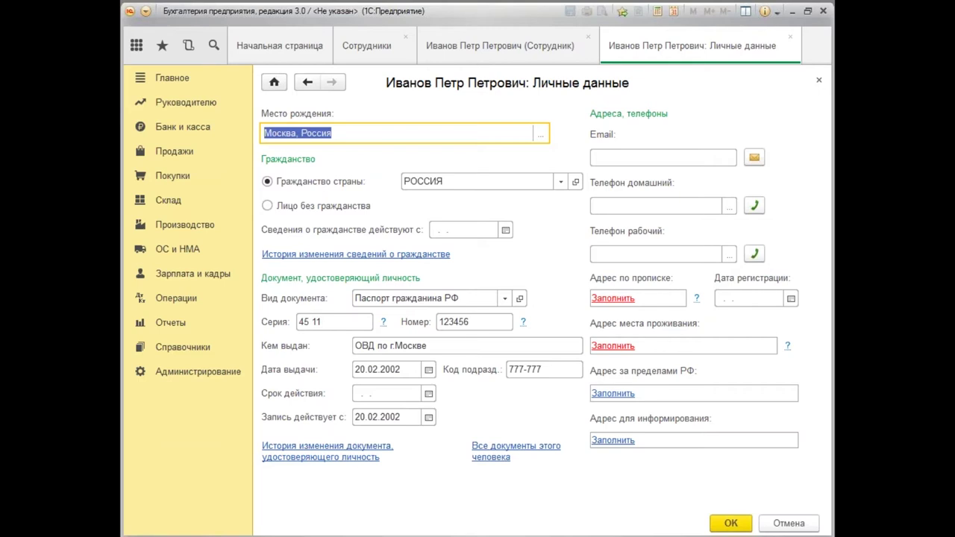
# Open the Адрес по прописке editor with country РОССИЯ and show its Еще menu.
pyautogui.click(619, 301)
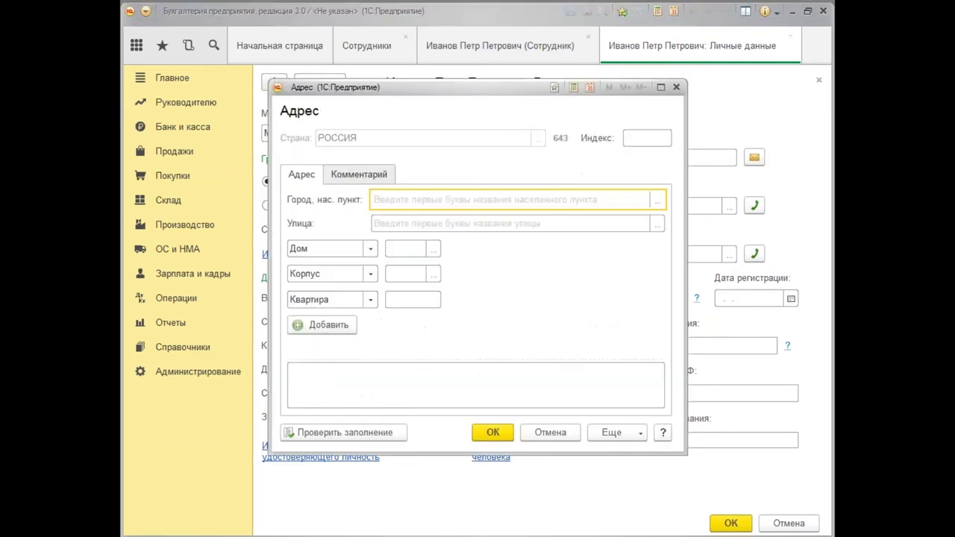
pyautogui.write('мо')
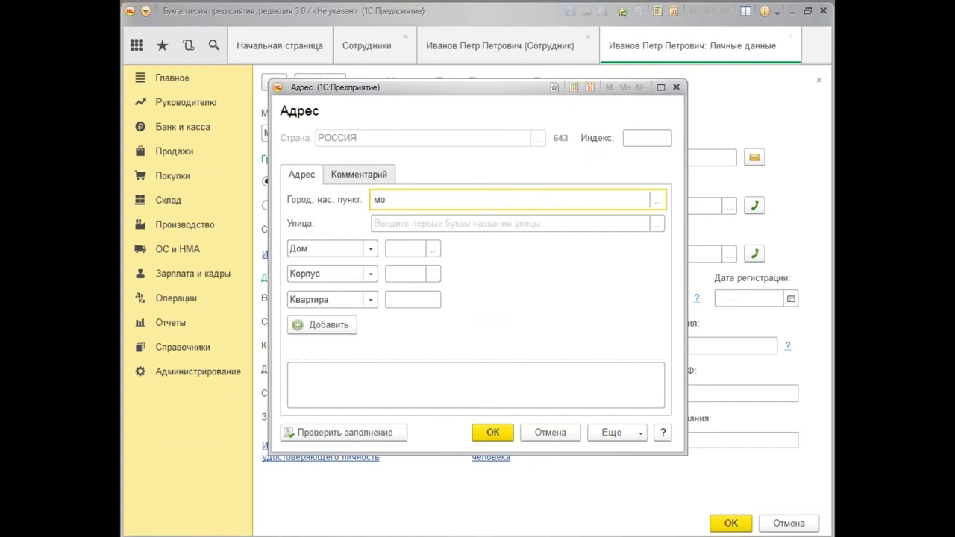
pyautogui.press('BackSpace')
pyautogui.press('BackSpace')
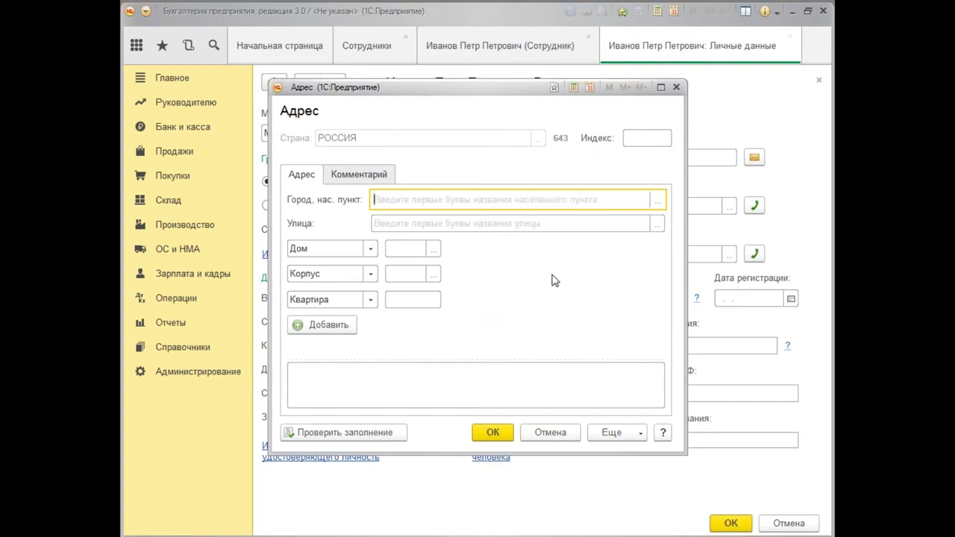
pyautogui.click(641, 440)
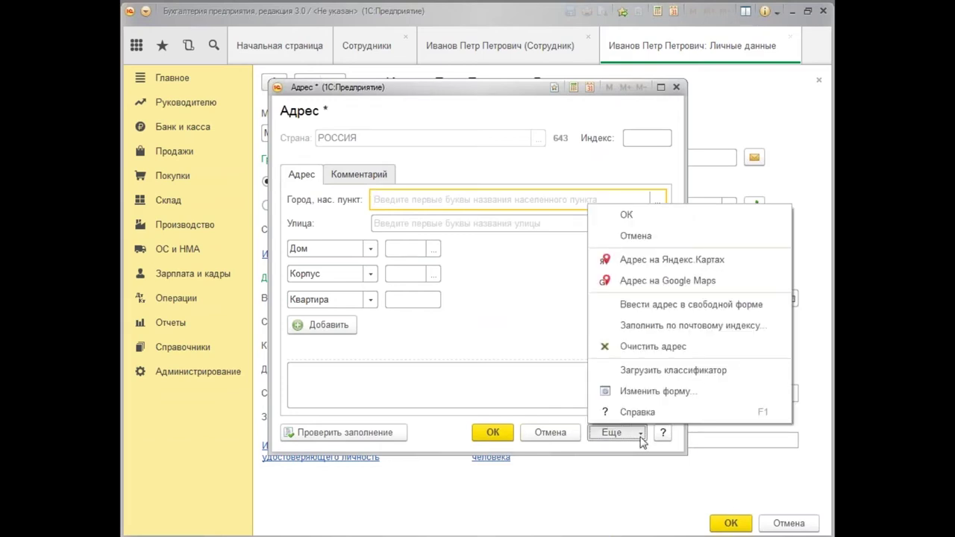
pyautogui.click(656, 371)
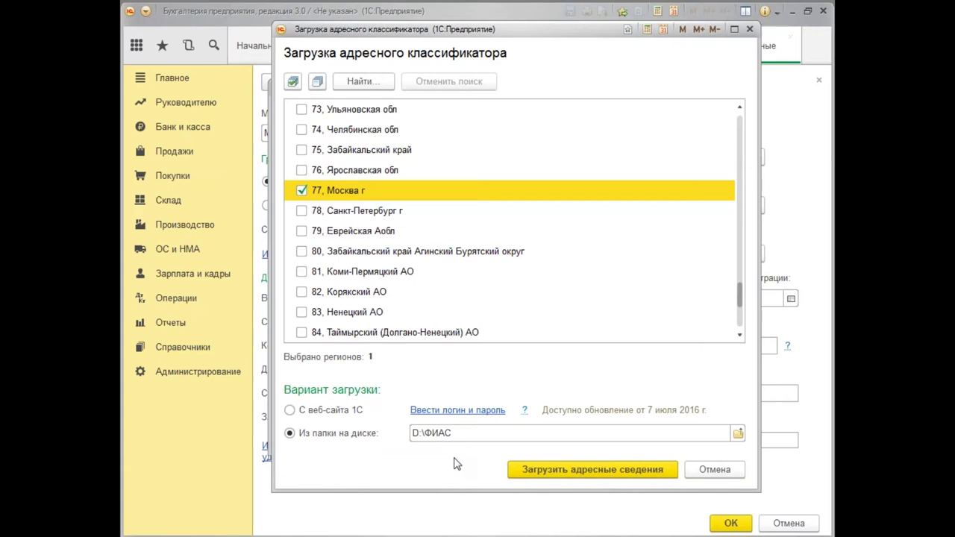
pyautogui.click(740, 436)
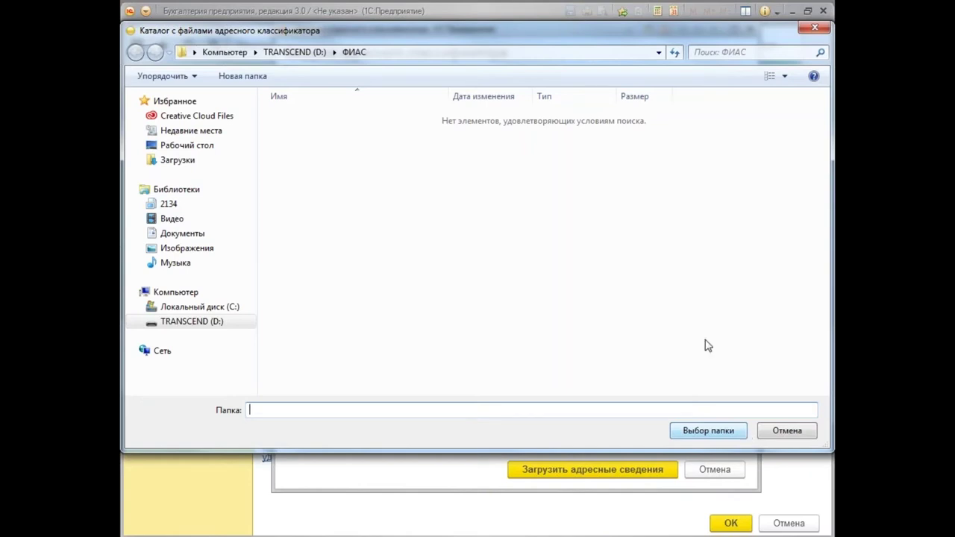
pyautogui.click(815, 30)
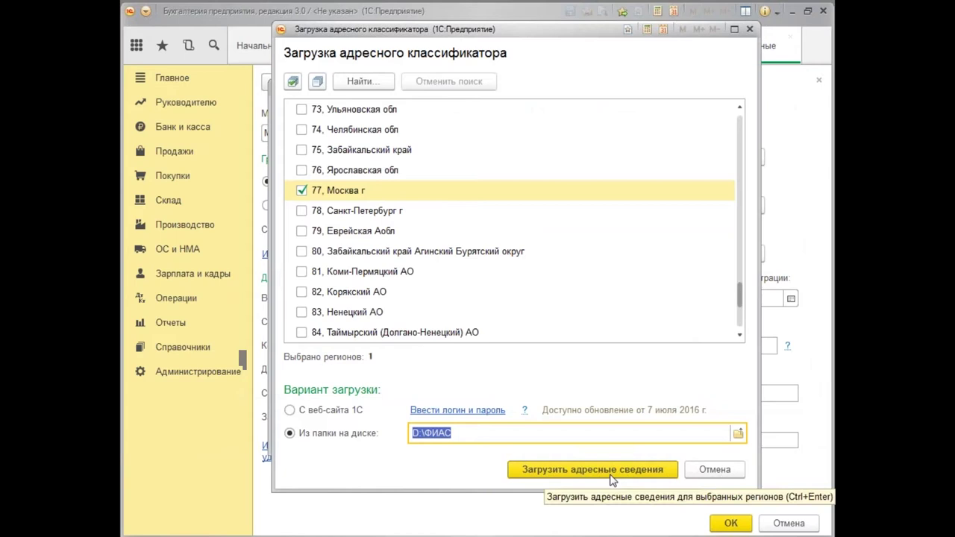
pyautogui.click(725, 474)
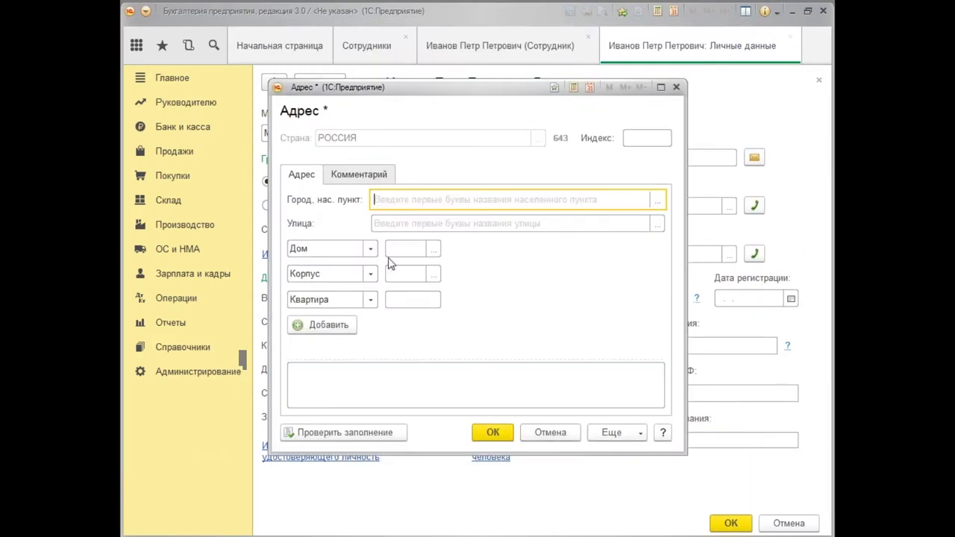
pyautogui.write('мос')
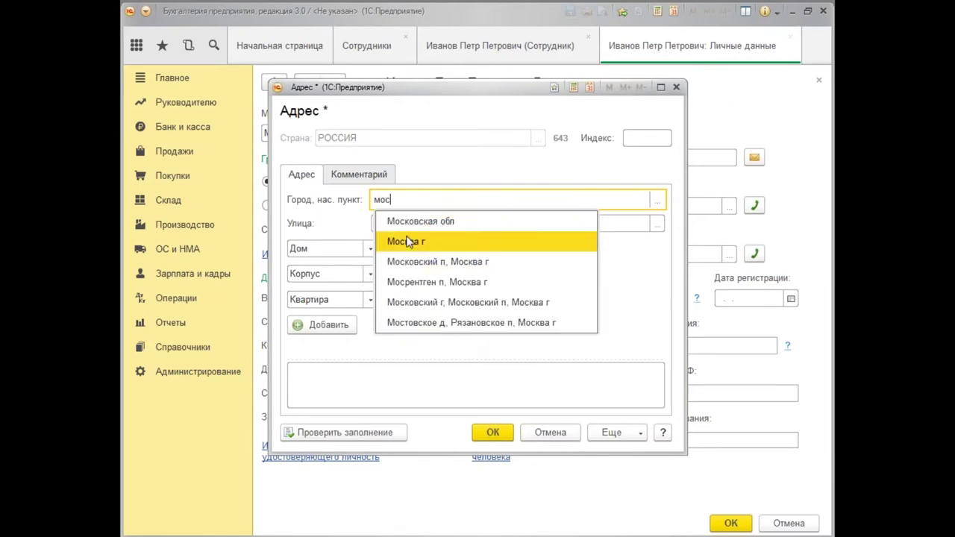
pyautogui.click(403, 241)
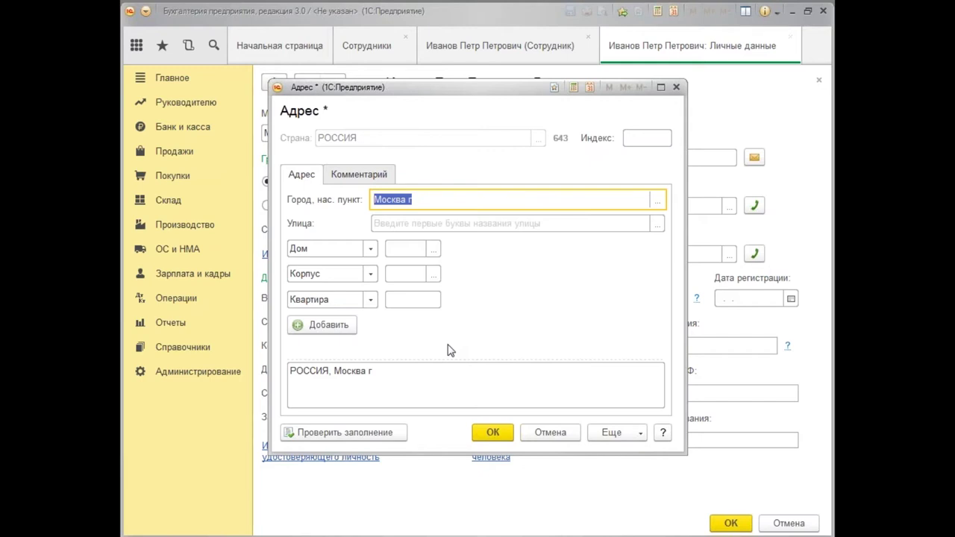
pyautogui.click(388, 225)
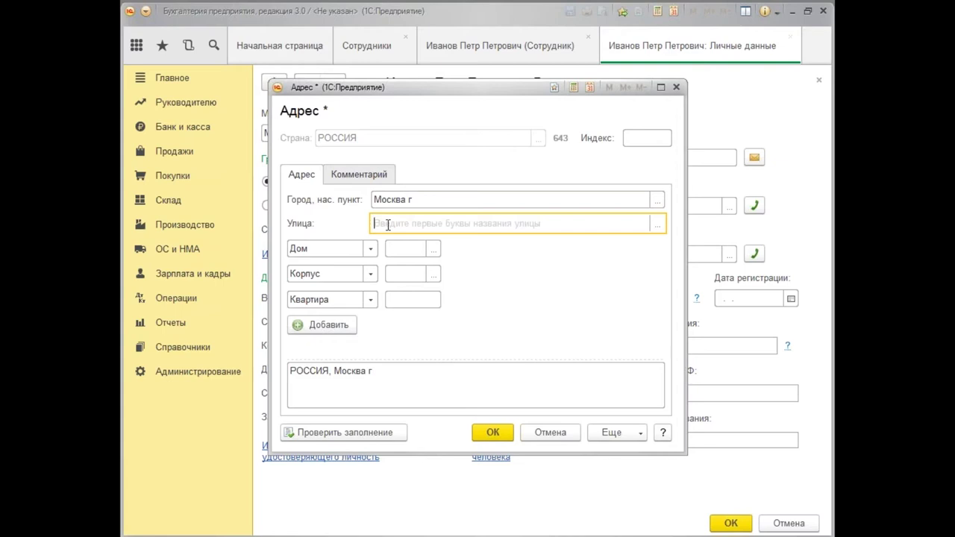
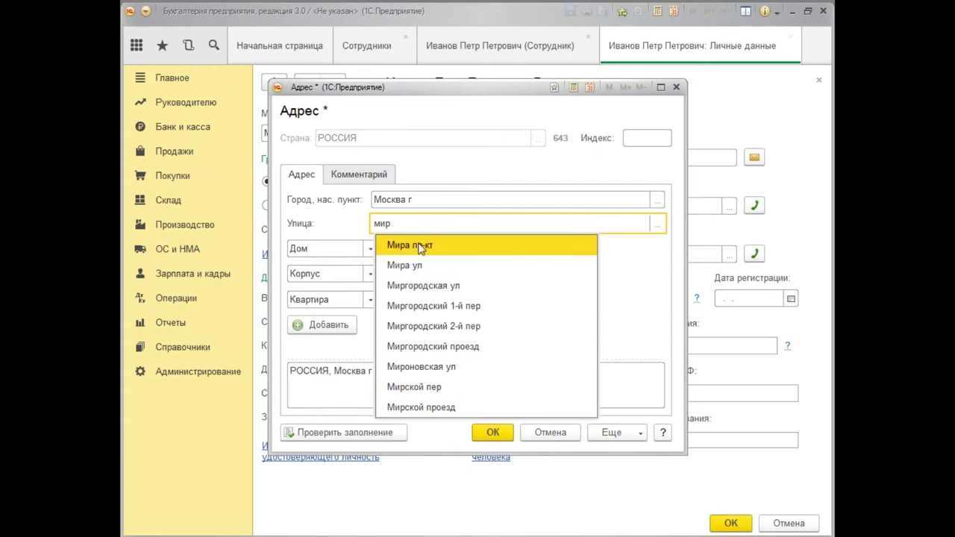
pyautogui.click(420, 246)
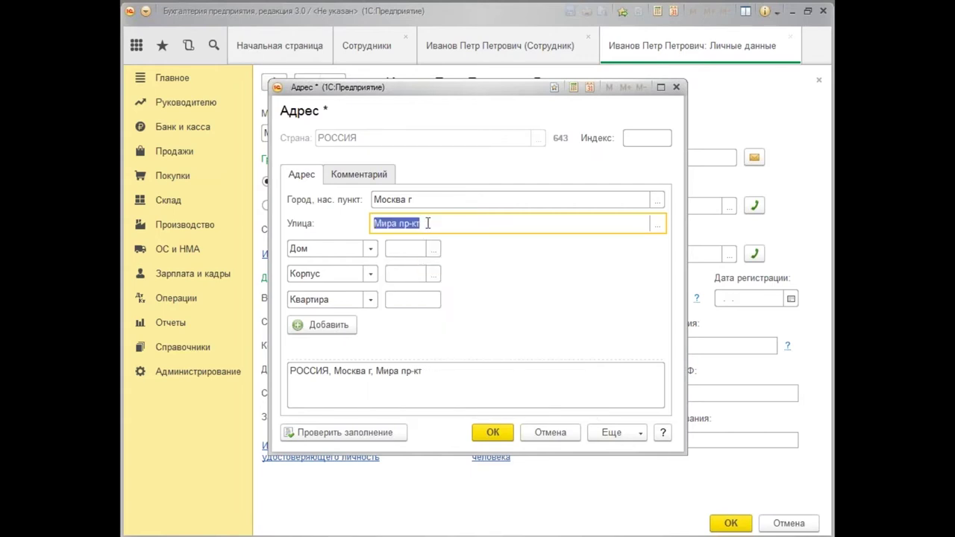
pyautogui.click(427, 223)
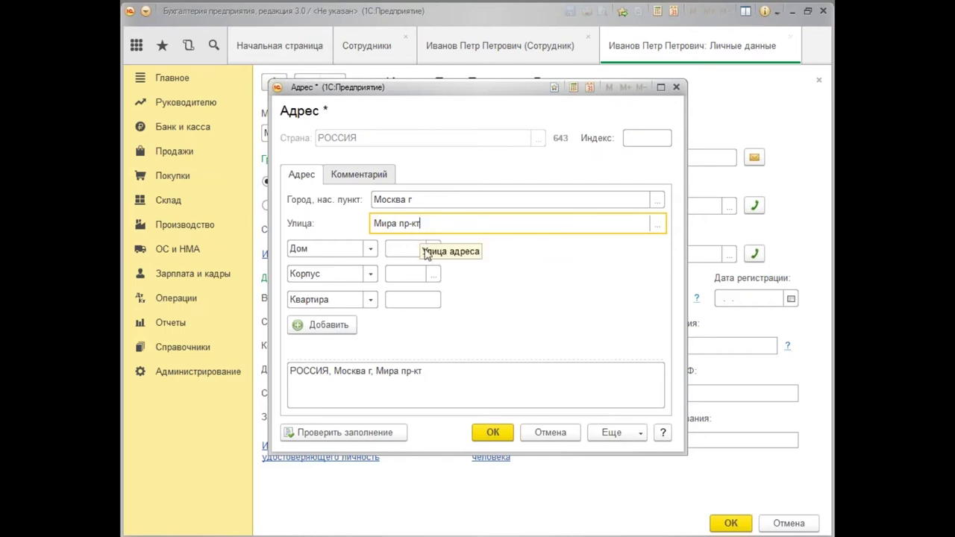
pyautogui.click(400, 249)
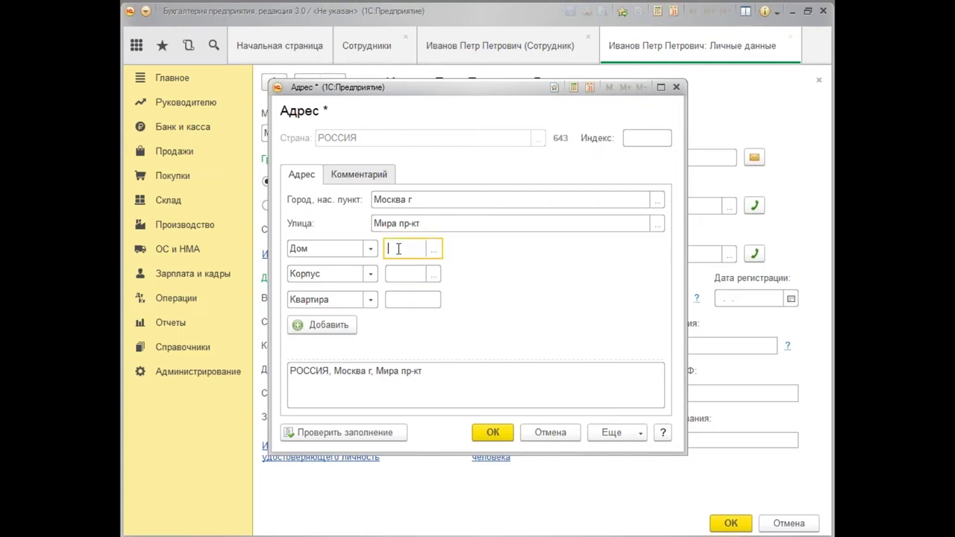
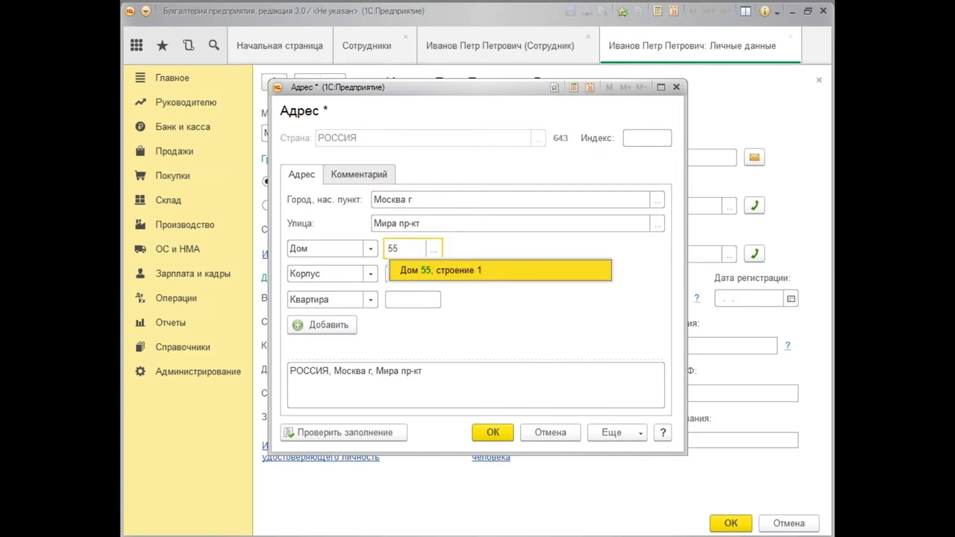
pyautogui.click(437, 276)
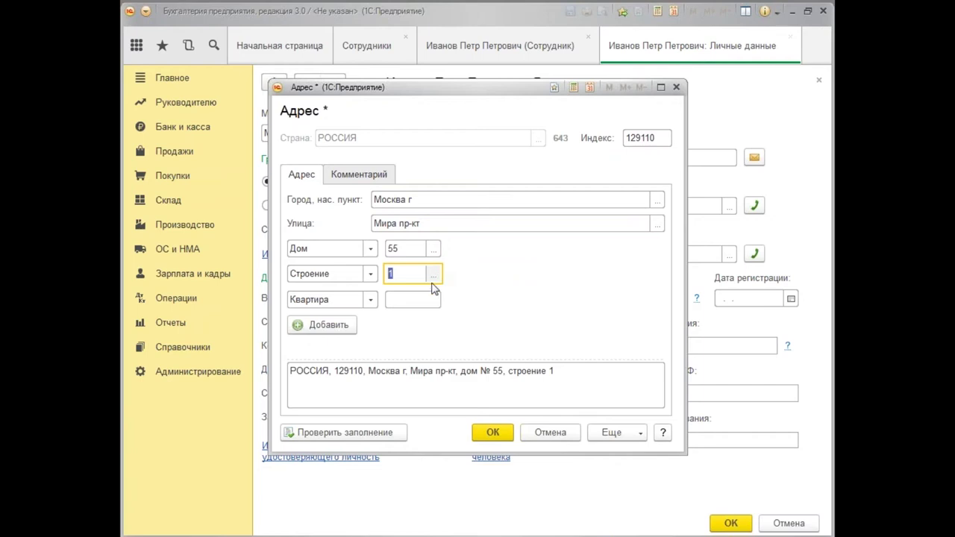
pyautogui.press('Tab')
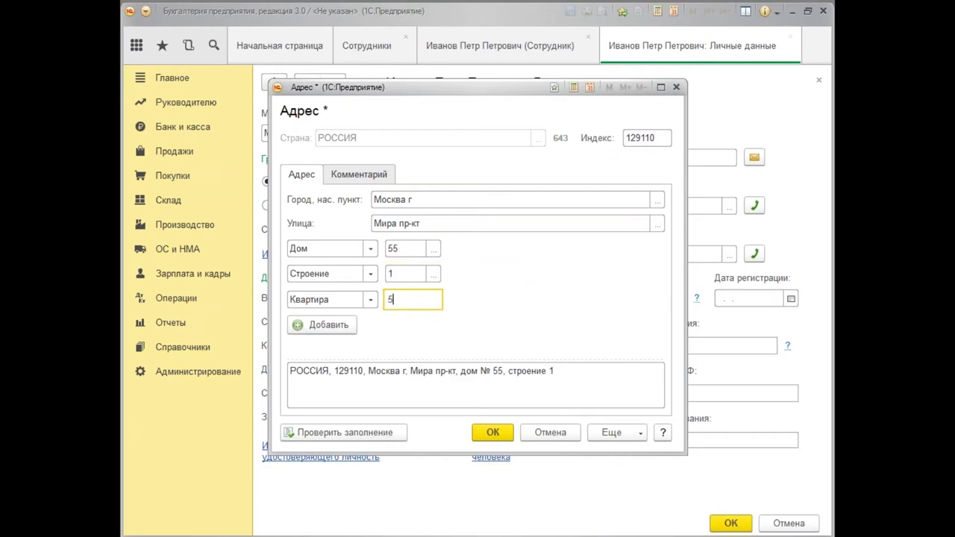
# Confirm the registration address and the matching residential address, then save the Личные данные form.
pyautogui.click(493, 433)
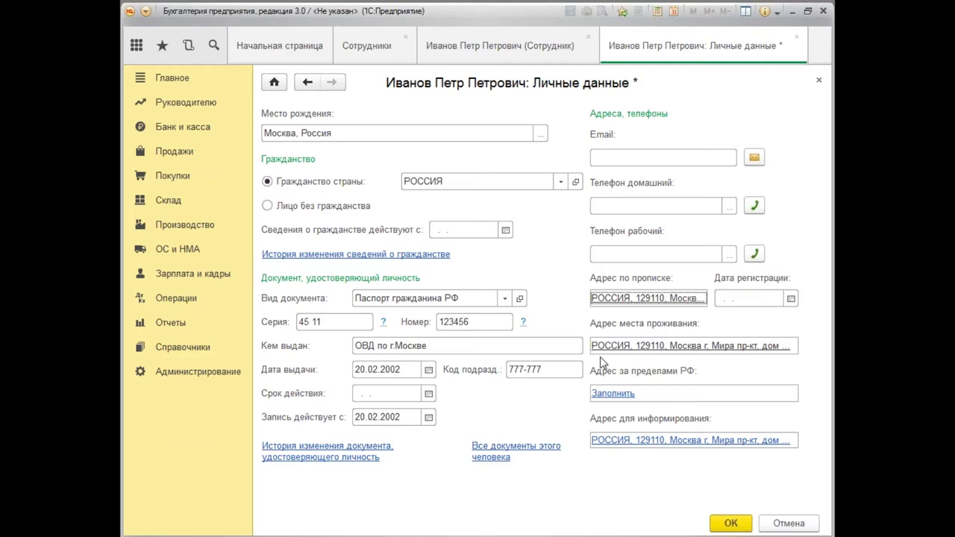
pyautogui.click(687, 351)
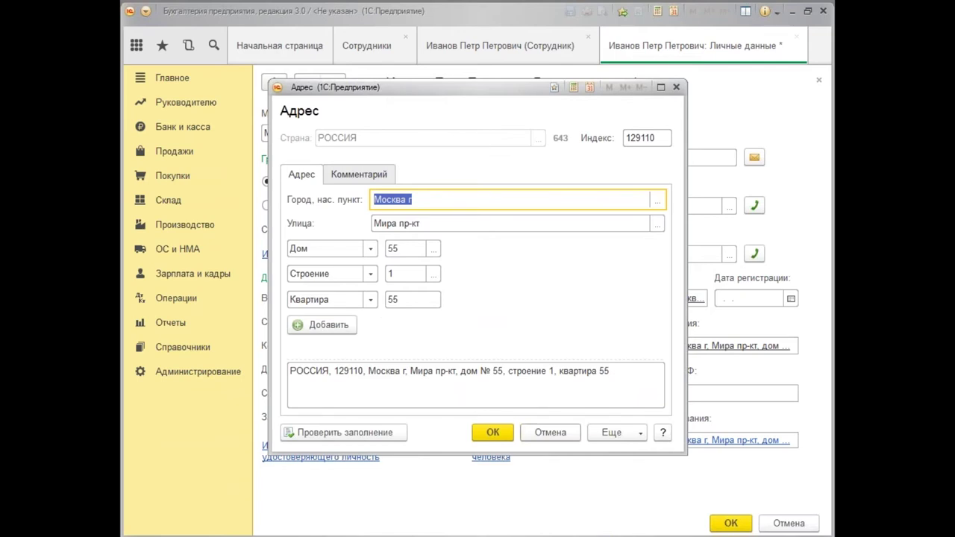
pyautogui.click(500, 437)
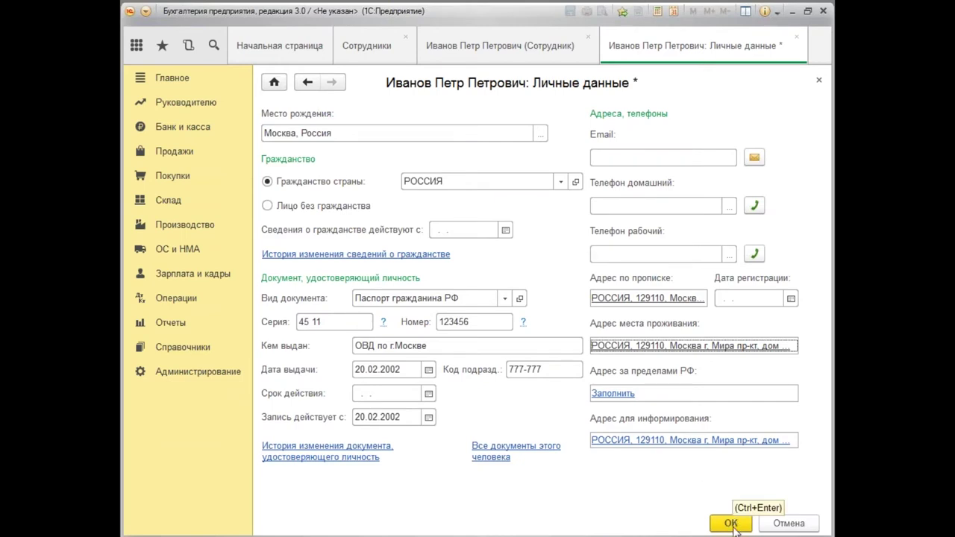
pyautogui.click(732, 524)
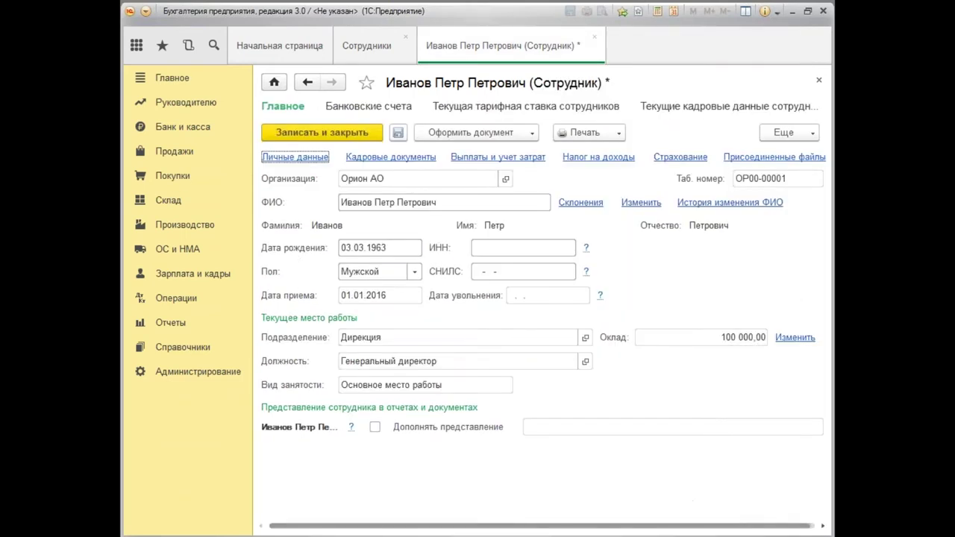
# Review the Налог на доходы deductions, then save and close the employee card.
pyautogui.click(591, 158)
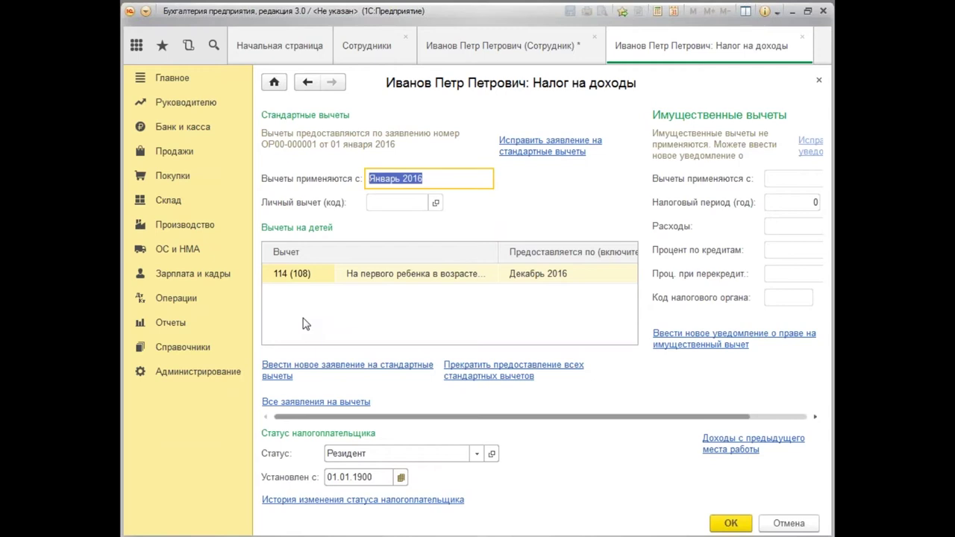
pyautogui.click(819, 84)
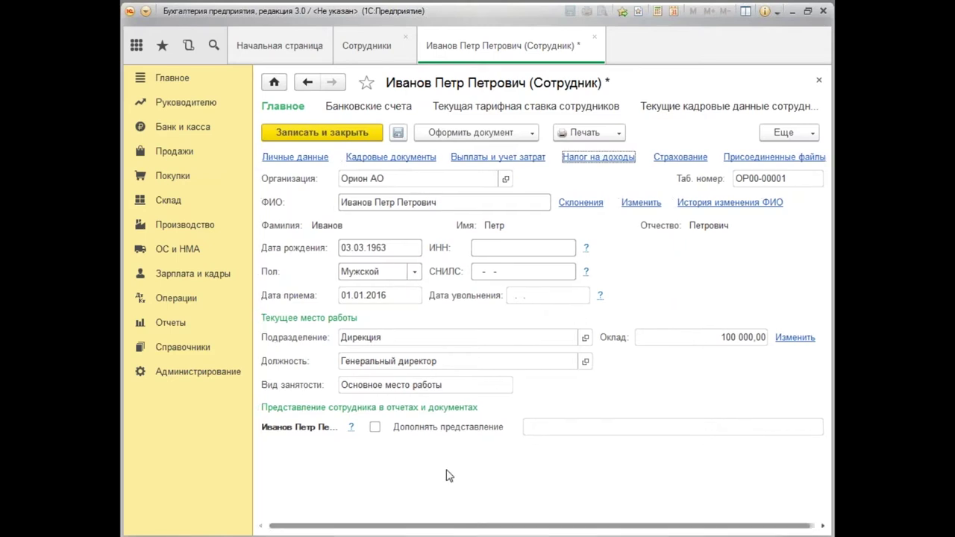
pyautogui.click(323, 133)
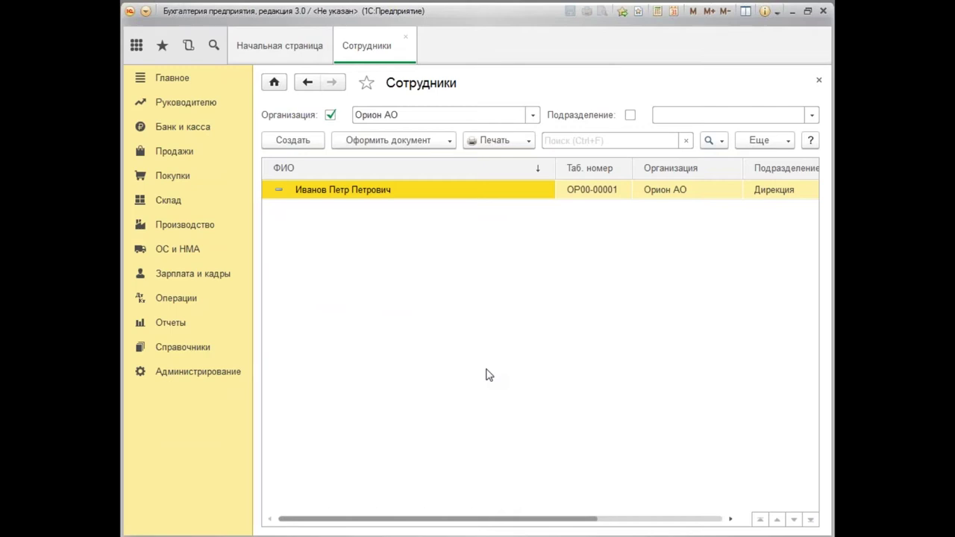
# Create a new employee by name, reusing the existing person's personal data.
pyautogui.click(294, 142)
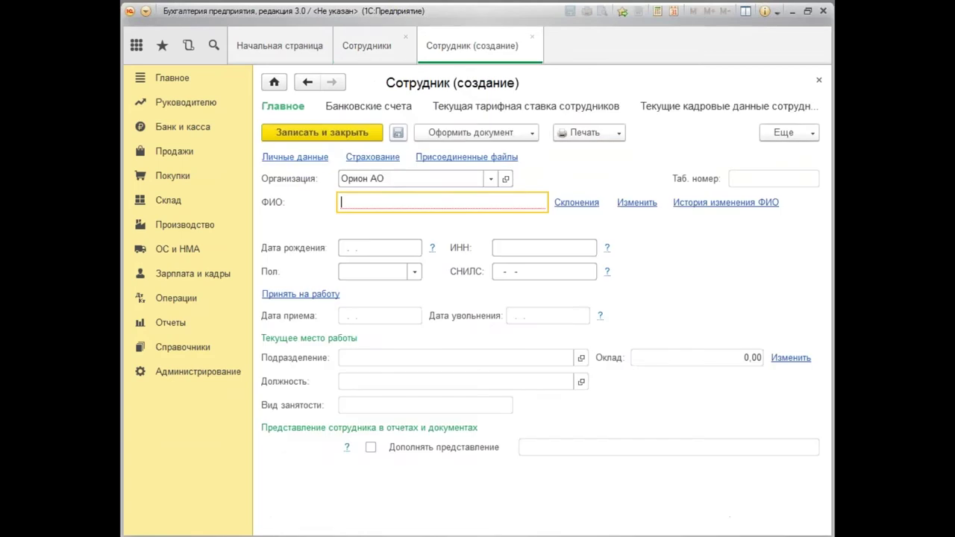
pyautogui.write('сн')
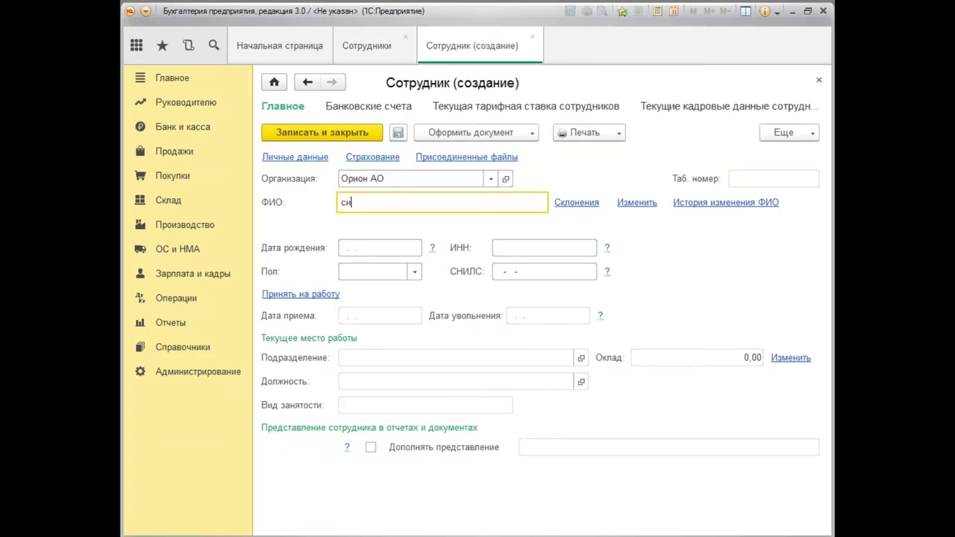
pyautogui.press('Return')
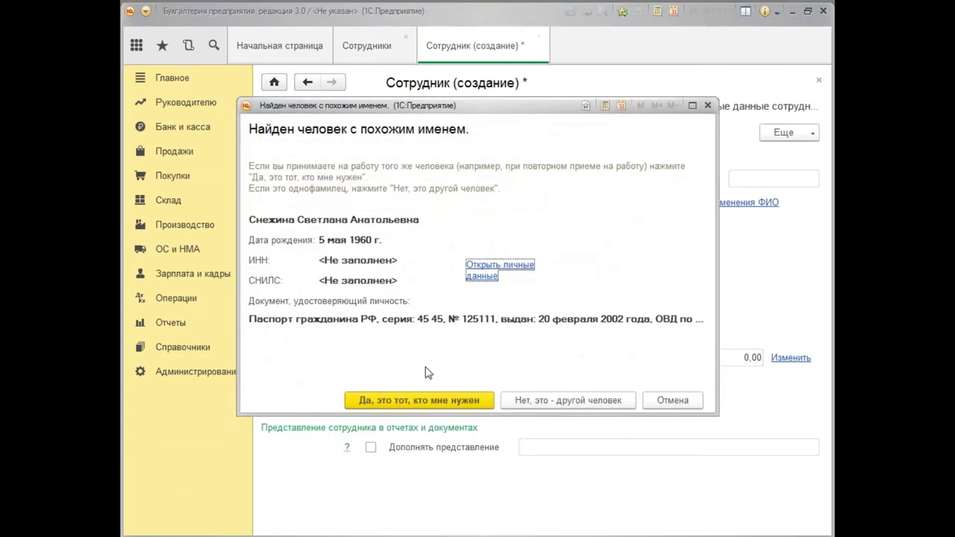
pyautogui.click(413, 403)
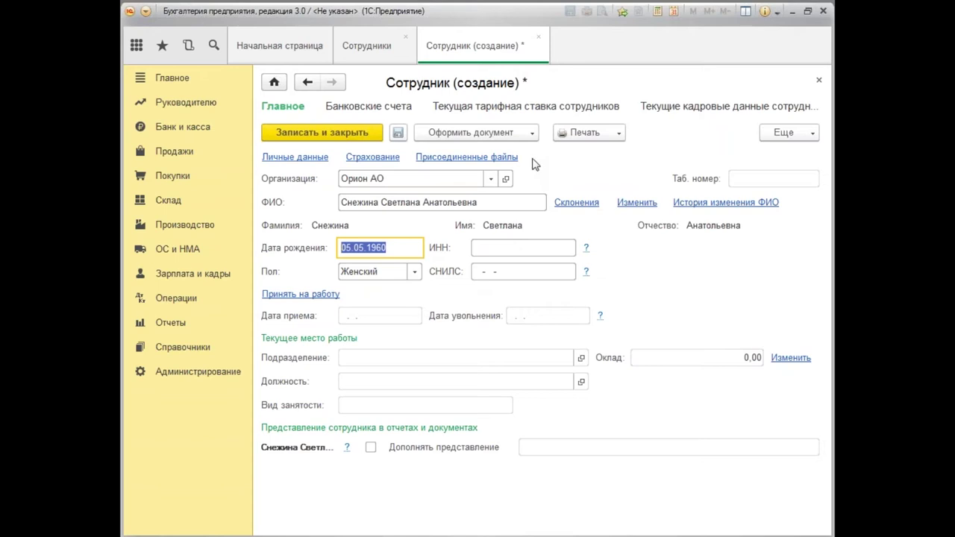
# Save the employee and start a Прием на работу document for her.
pyautogui.click(532, 134)
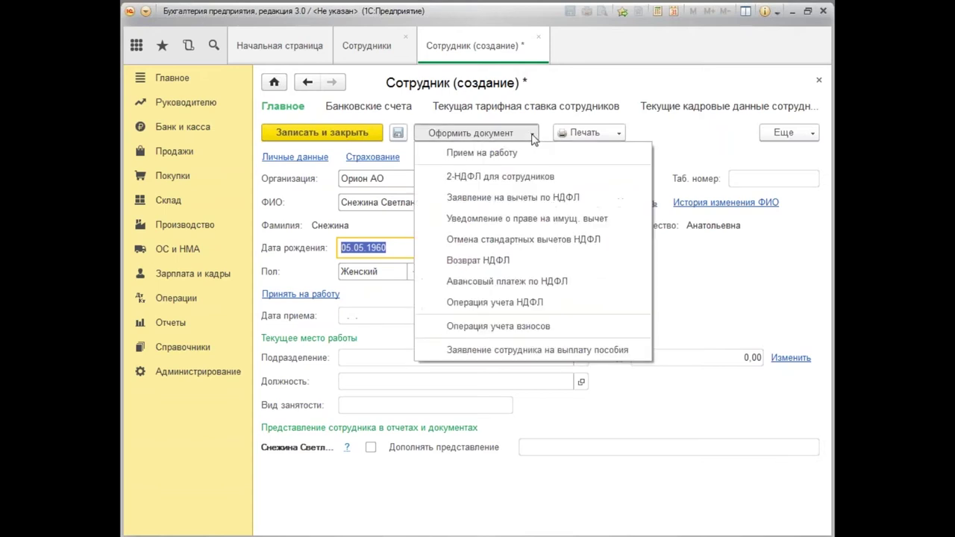
pyautogui.click(518, 154)
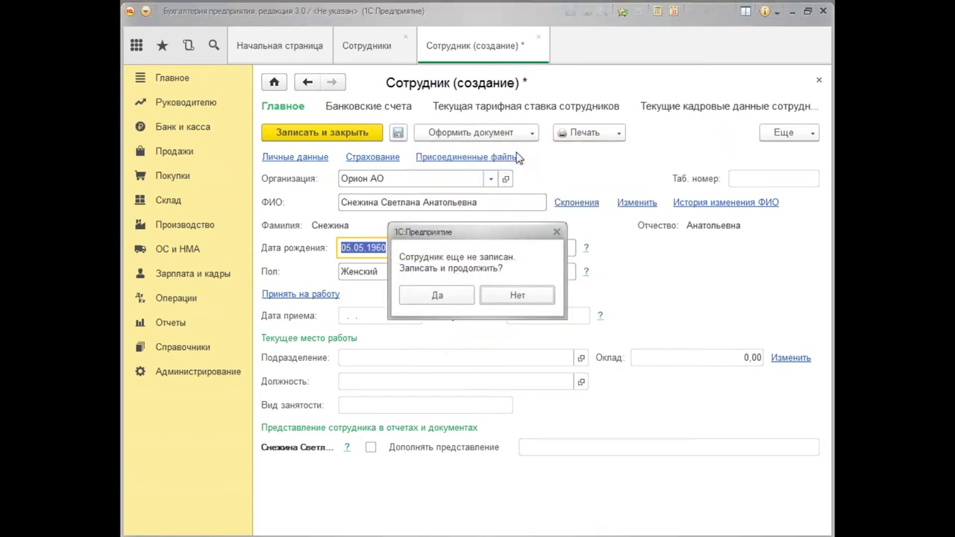
pyautogui.click(454, 297)
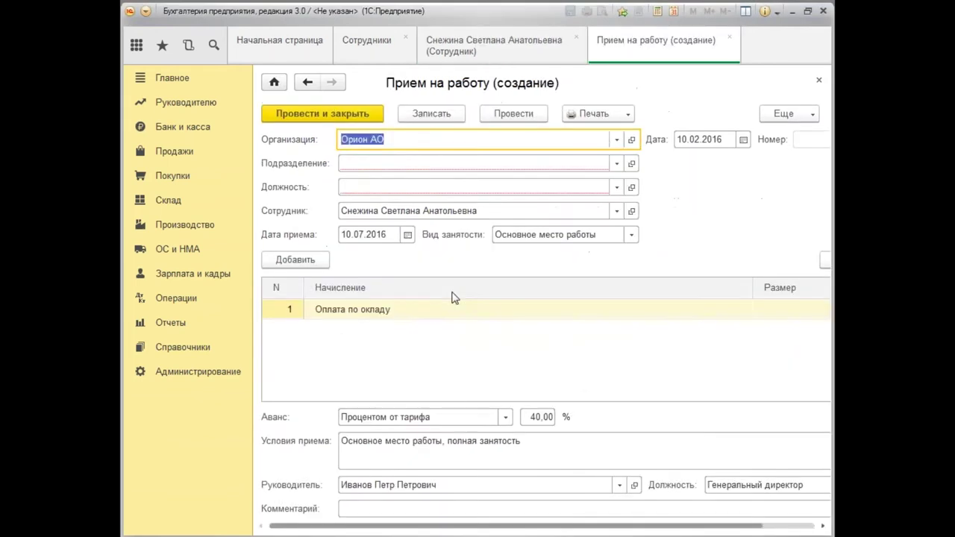
# Set the department to Бухгалтерия and the position to Главный бухгалтер.
pyautogui.click(369, 165)
pyautogui.write('Б')
pyautogui.click(379, 188)
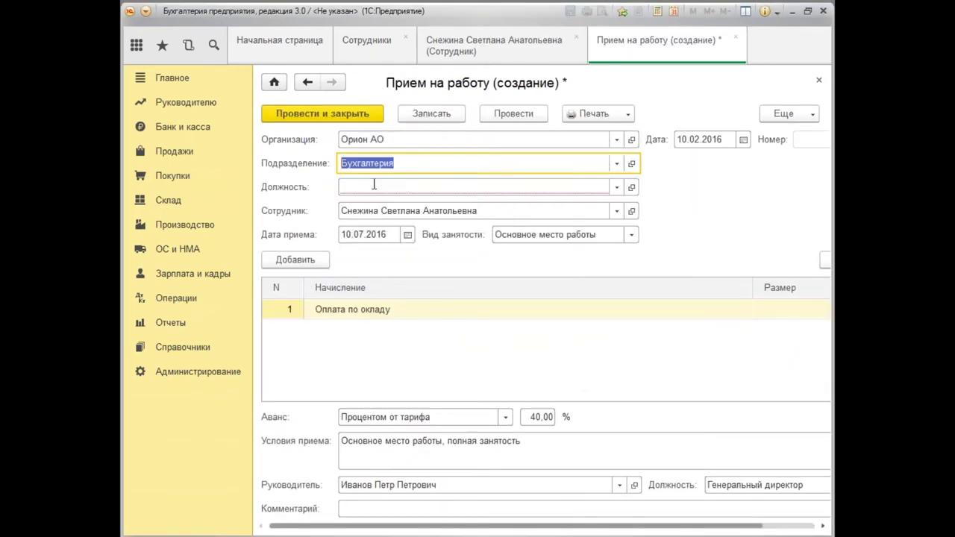
pyautogui.click(374, 184)
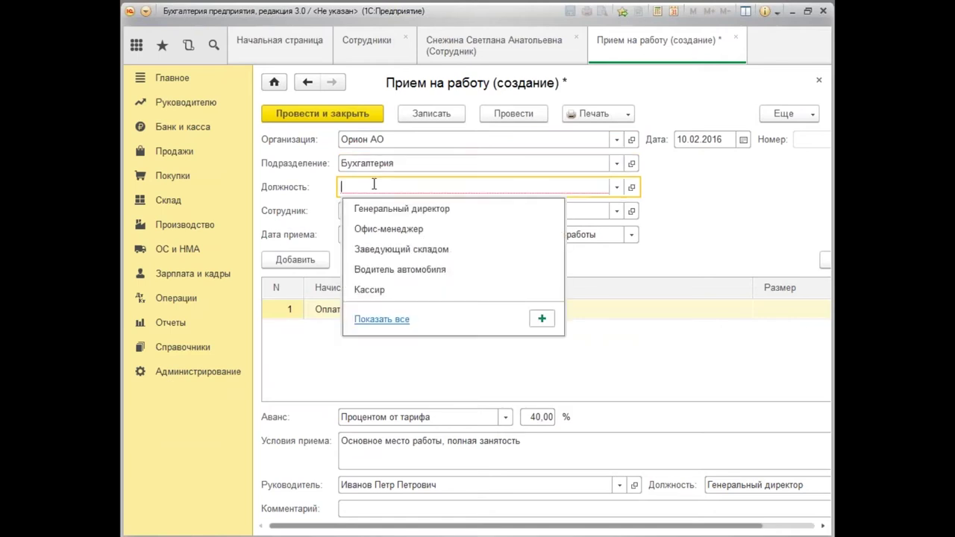
pyautogui.write('г')
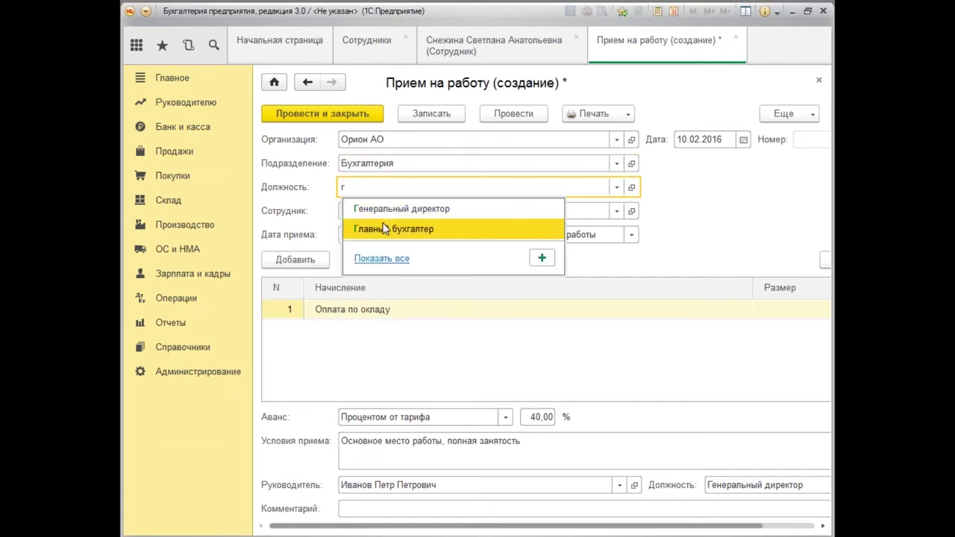
pyautogui.click(385, 229)
# Set hire date and document date to 01.01.2016 and salary to 75 000,00.
pyautogui.click(365, 234)
pyautogui.write('01.0115')
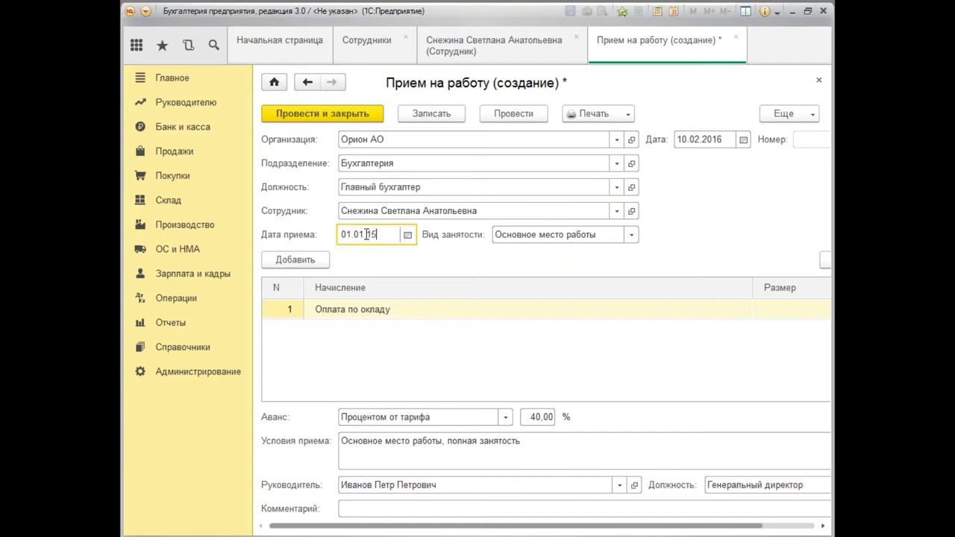
pyautogui.write('6')
pyautogui.press('Tab')
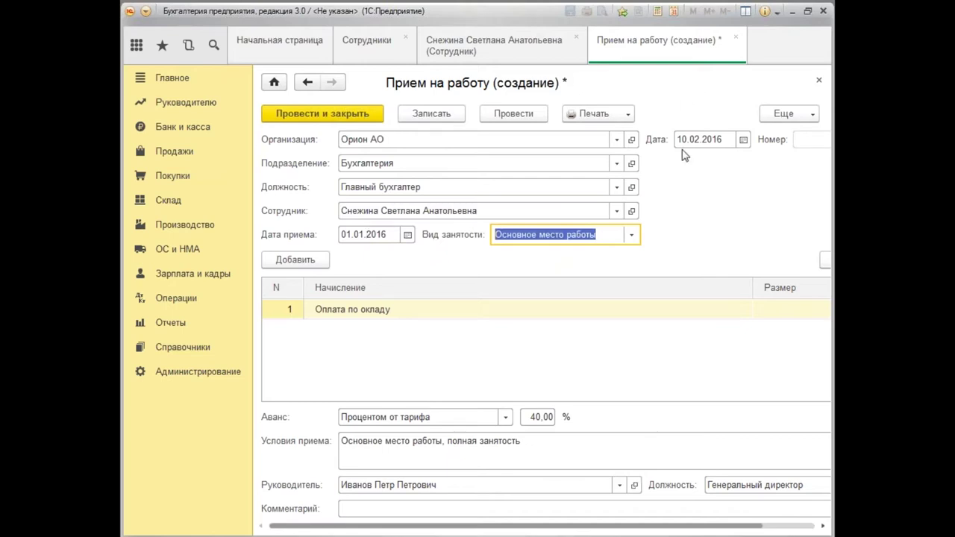
pyautogui.click(705, 139)
pyautogui.write('0')
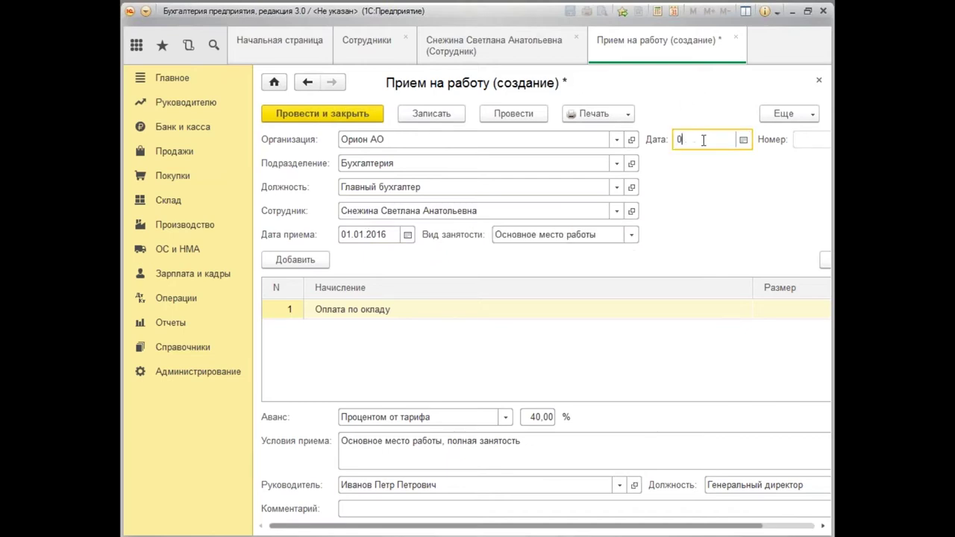
pyautogui.write('1.01.16')
pyautogui.press('Tab')
pyautogui.click(776, 317)
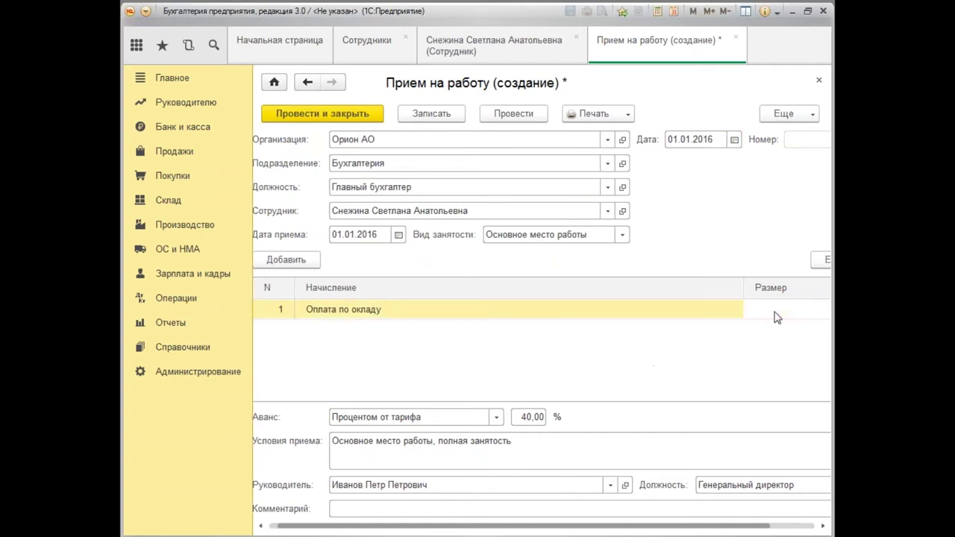
pyautogui.write('75000')
pyautogui.press('Return')
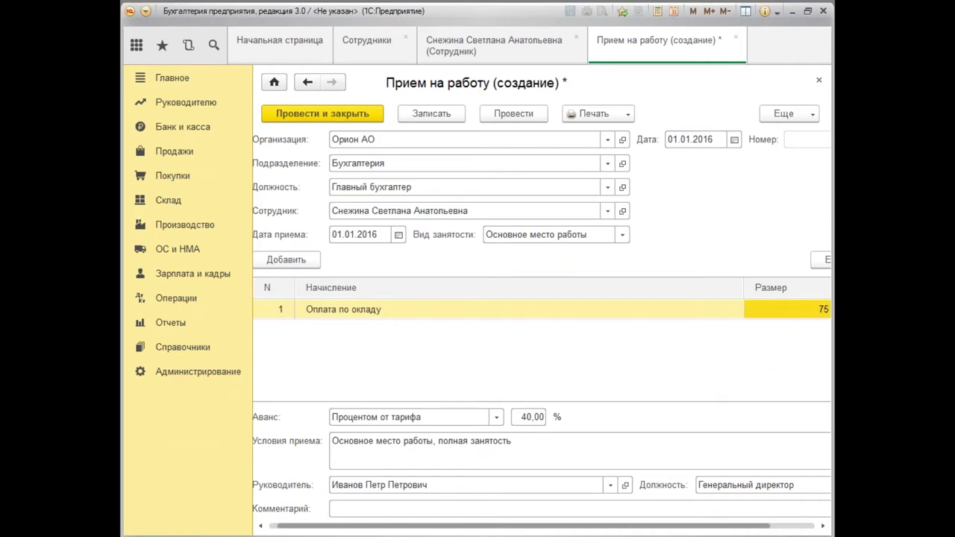
# Post the hiring document and save the employee card.
pyautogui.moveTo(591, 527); pyautogui.dragTo(673, 527)
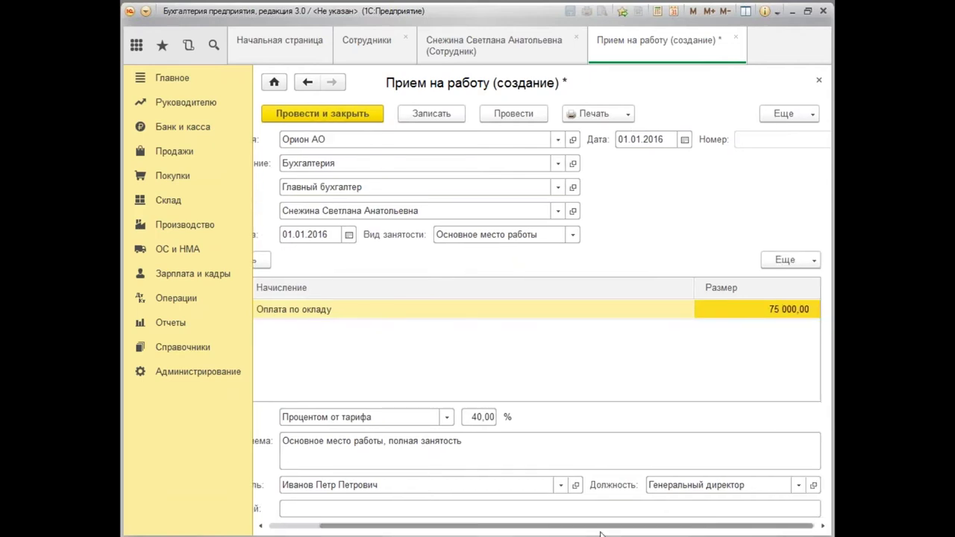
pyautogui.moveTo(604, 527); pyautogui.dragTo(537, 534)
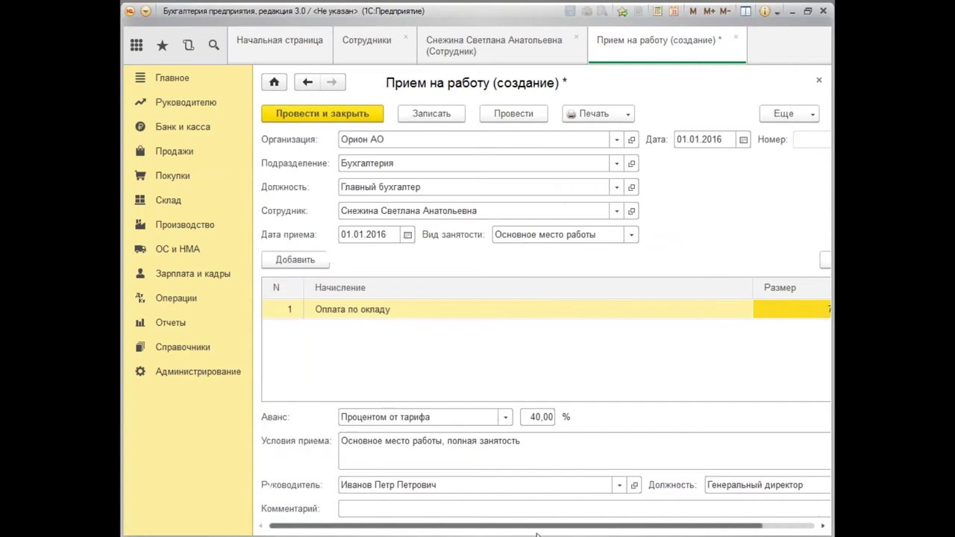
pyautogui.moveTo(612, 528); pyautogui.dragTo(665, 529)
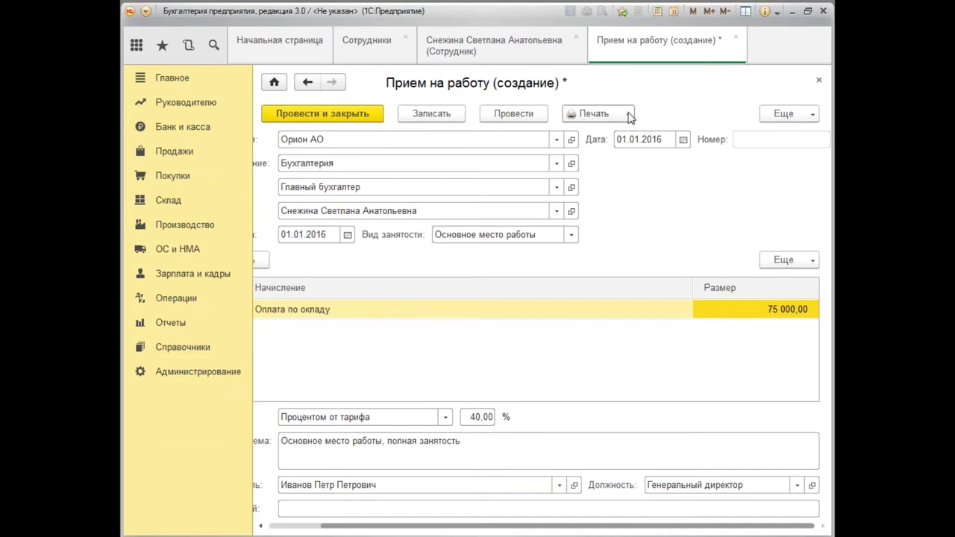
pyautogui.click(328, 118)
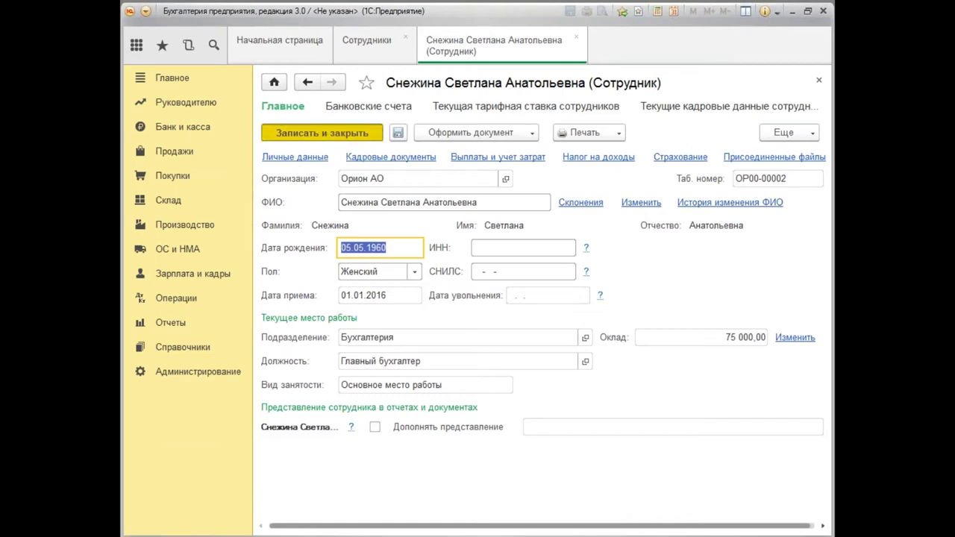
pyautogui.click(323, 133)
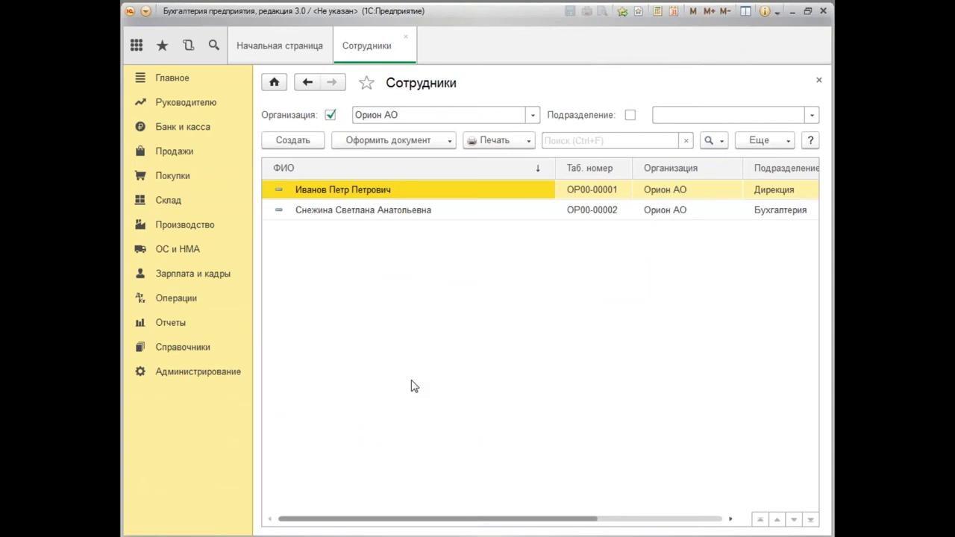
# Create another employee by surname, reusing the existing person's personal data.
pyautogui.click(293, 212)
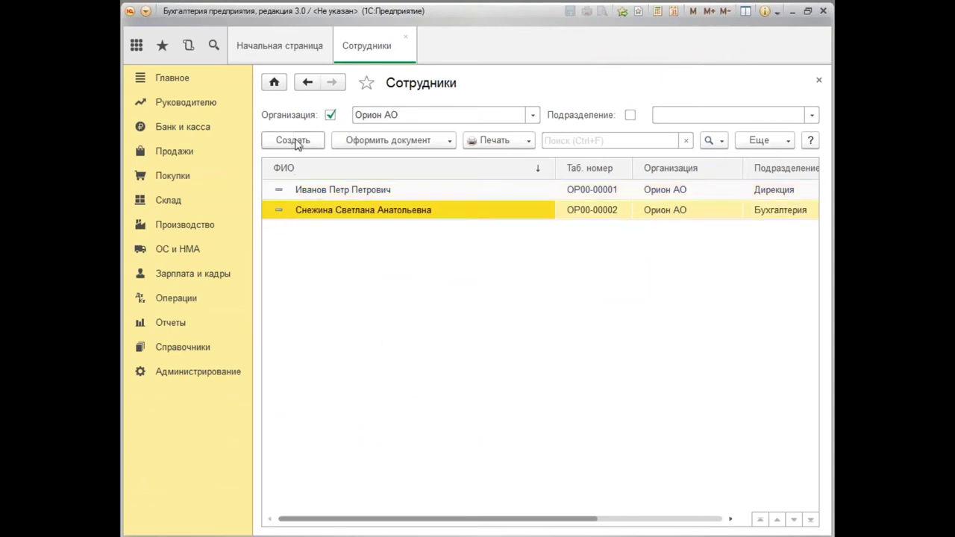
pyautogui.click(293, 141)
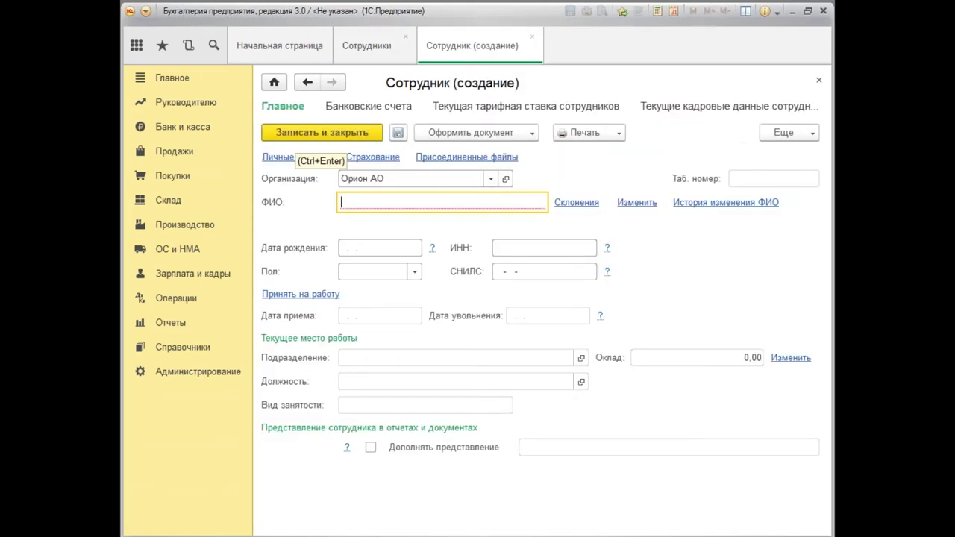
pyautogui.write('мв')
pyautogui.press('BackSpace')
pyautogui.write('ал')
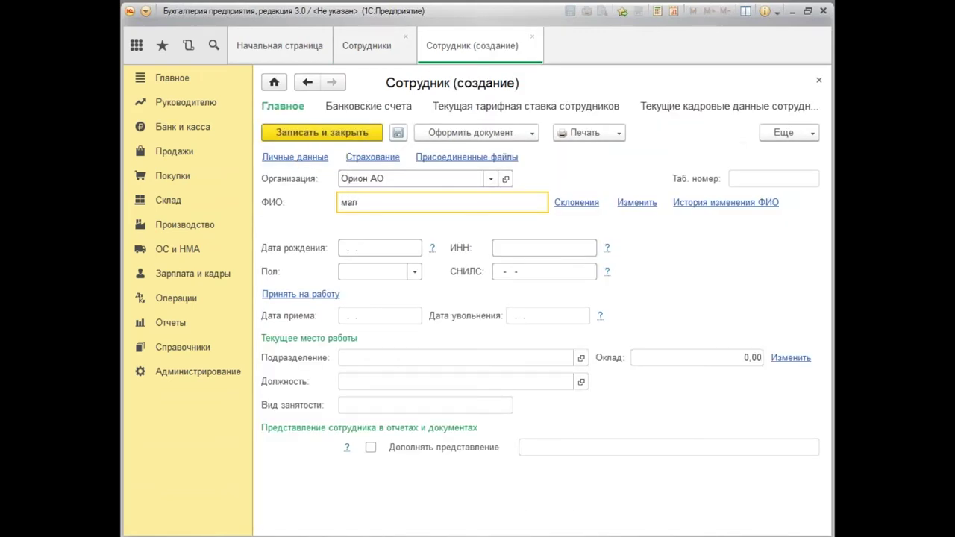
pyautogui.press('Tab')
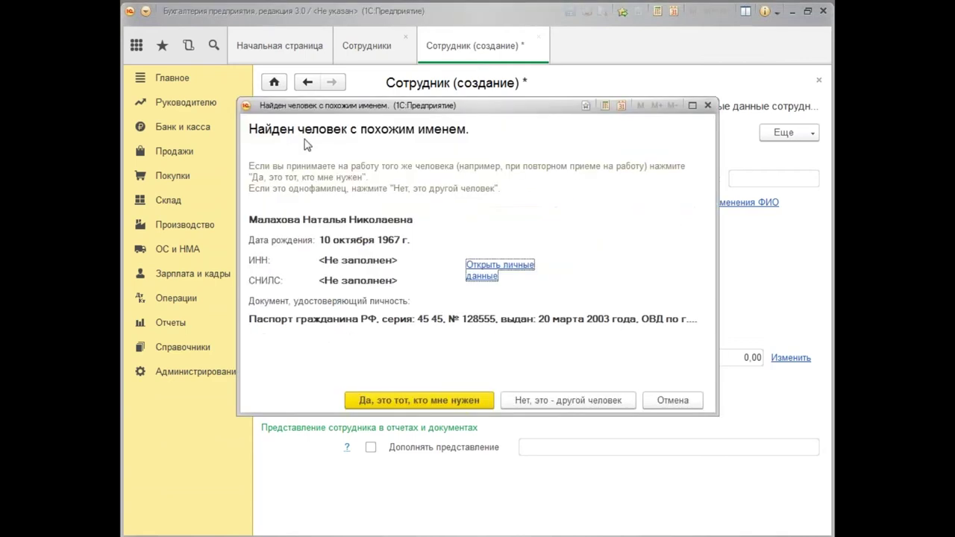
pyautogui.click(439, 405)
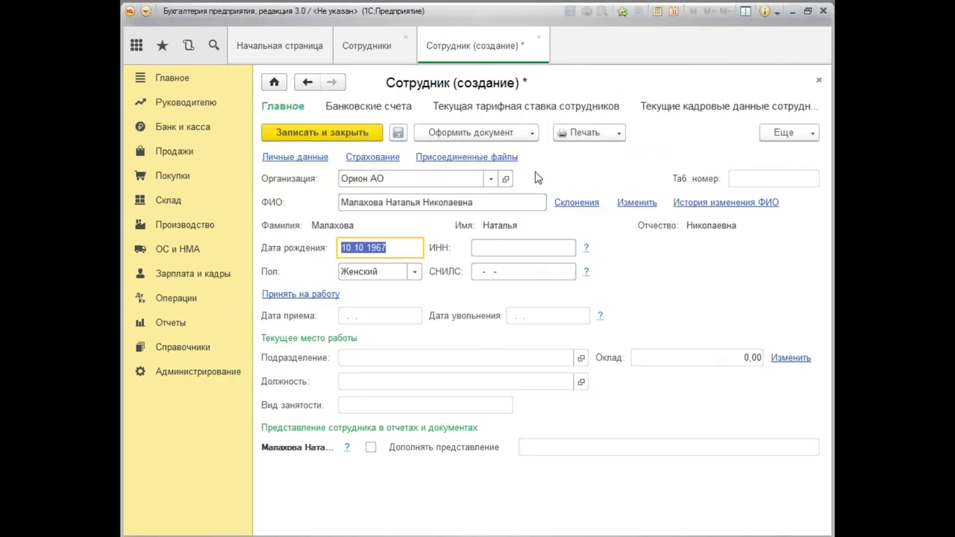
# Save her and start a Прием на работу document.
pyautogui.click(532, 133)
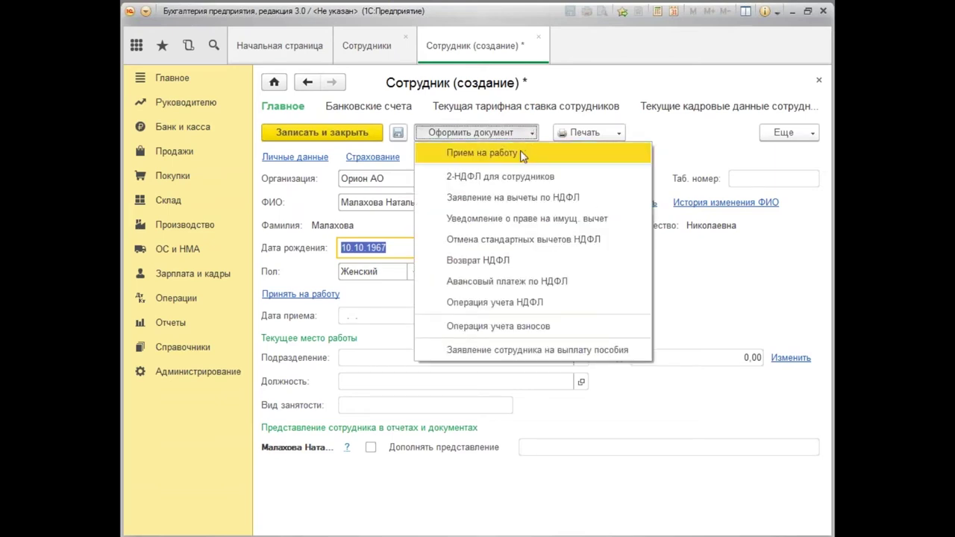
pyautogui.click(520, 153)
pyautogui.click(438, 297)
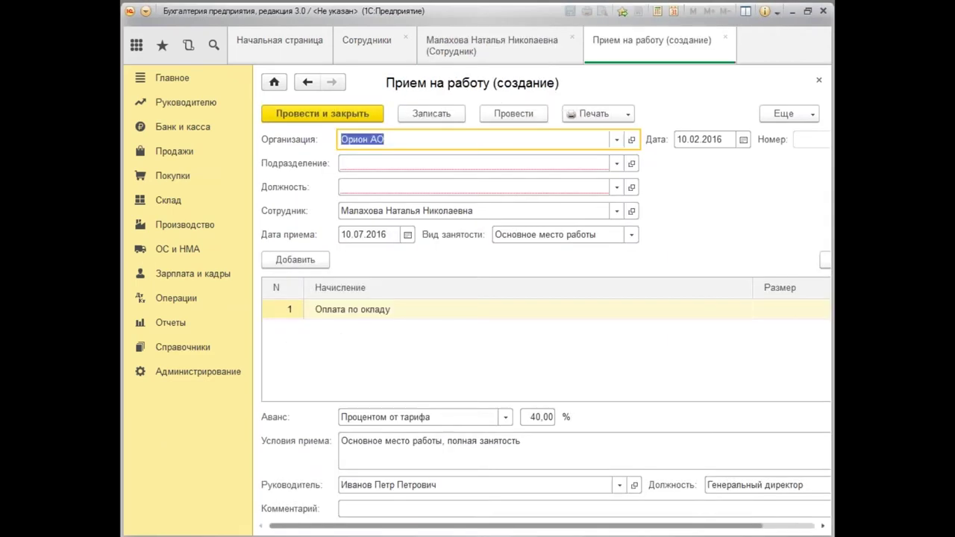
# Set the department to Бухгалтерия and the document date to 01.01.2016.
pyautogui.click(364, 162)
pyautogui.click(383, 186)
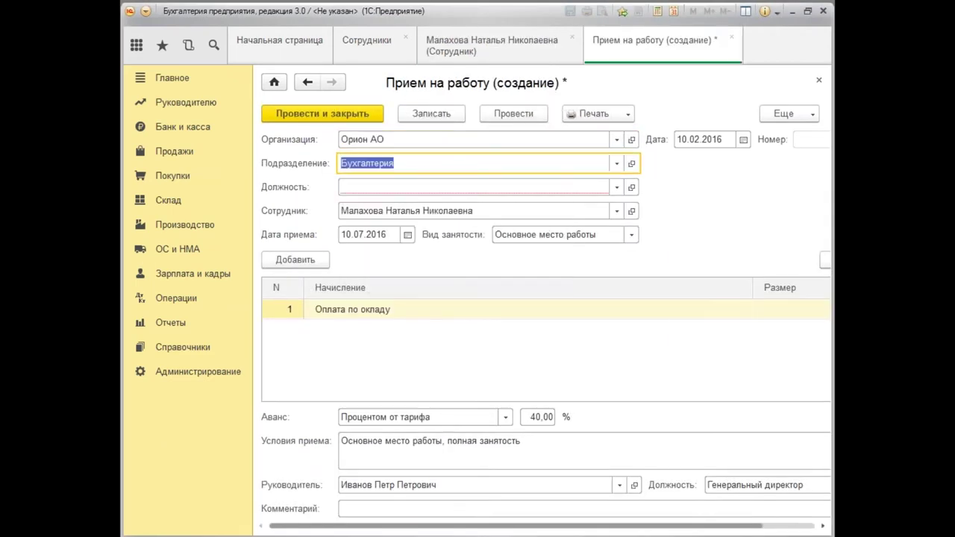
pyautogui.click(702, 139)
pyautogui.write('0')
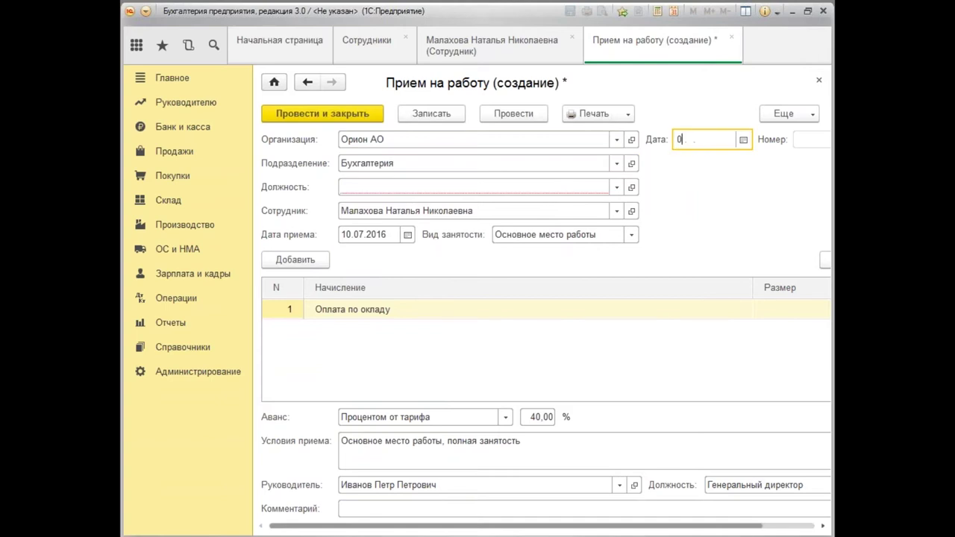
pyautogui.write('1.01')
pyautogui.press('Tab')
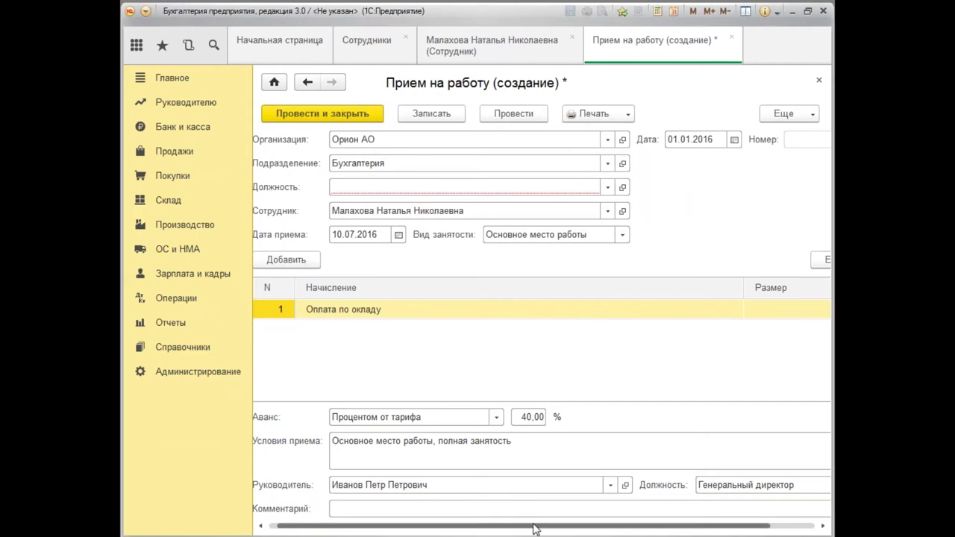
pyautogui.moveTo(536, 527); pyautogui.dragTo(527, 527)
# Set the position to Кассир and the hire date to 01.01.2016.
pyautogui.click(344, 185)
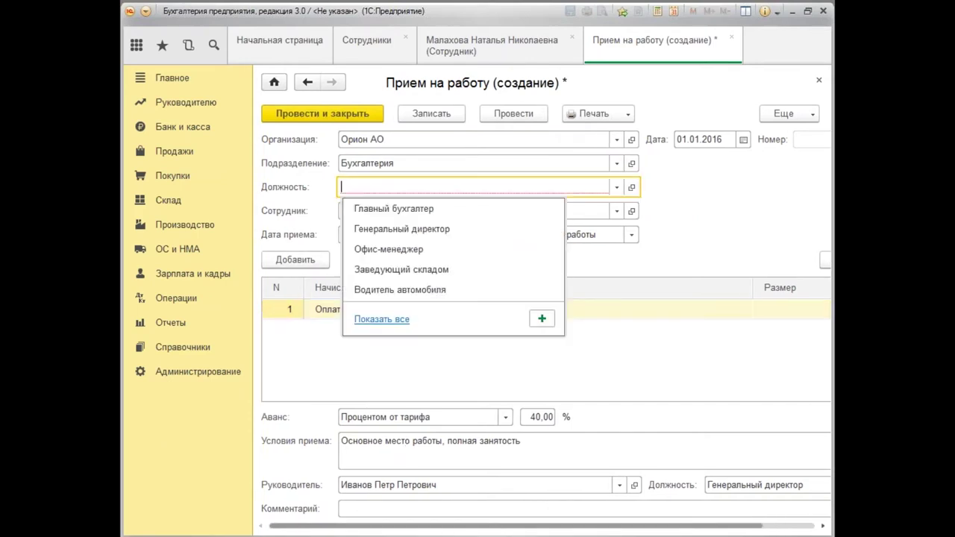
pyautogui.write('ка')
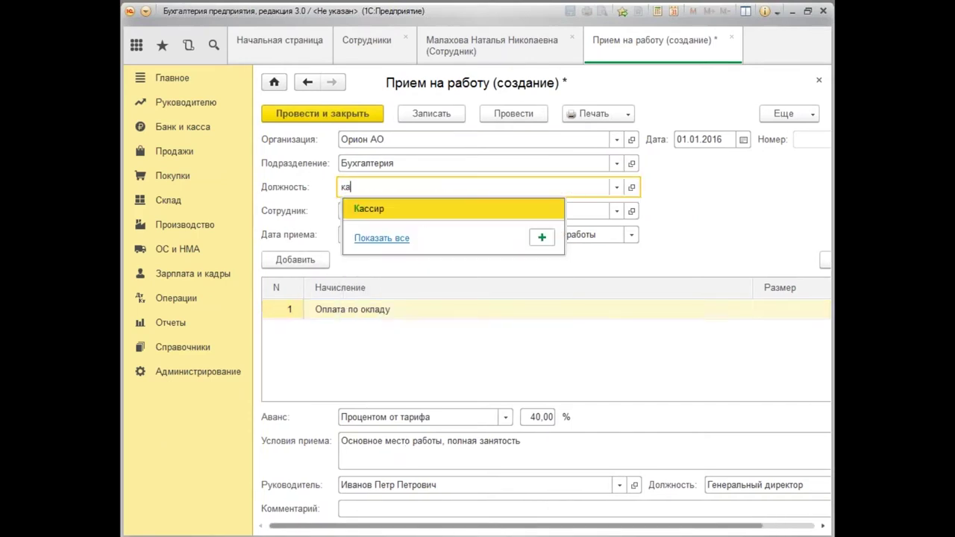
pyautogui.click(377, 209)
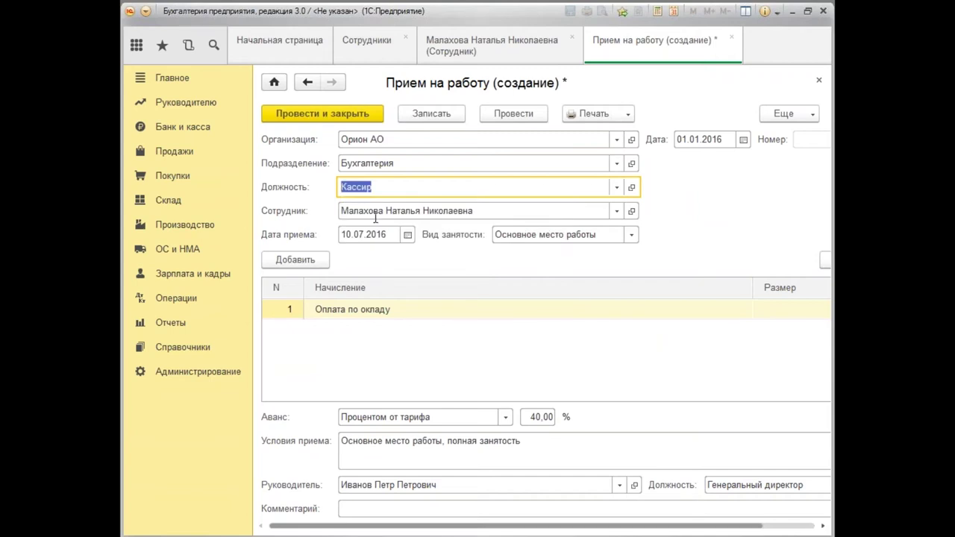
pyautogui.click(363, 235)
pyautogui.write('0101')
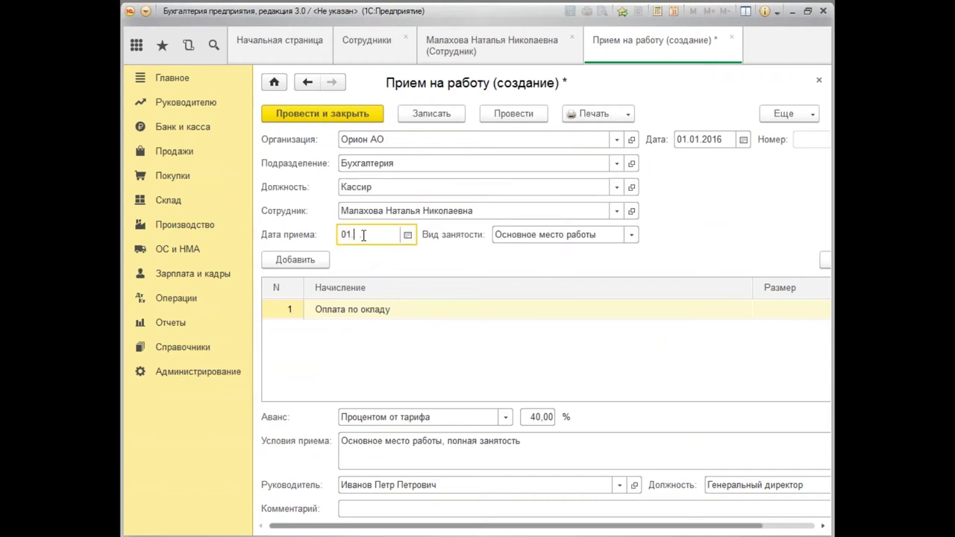
pyautogui.press('Tab')
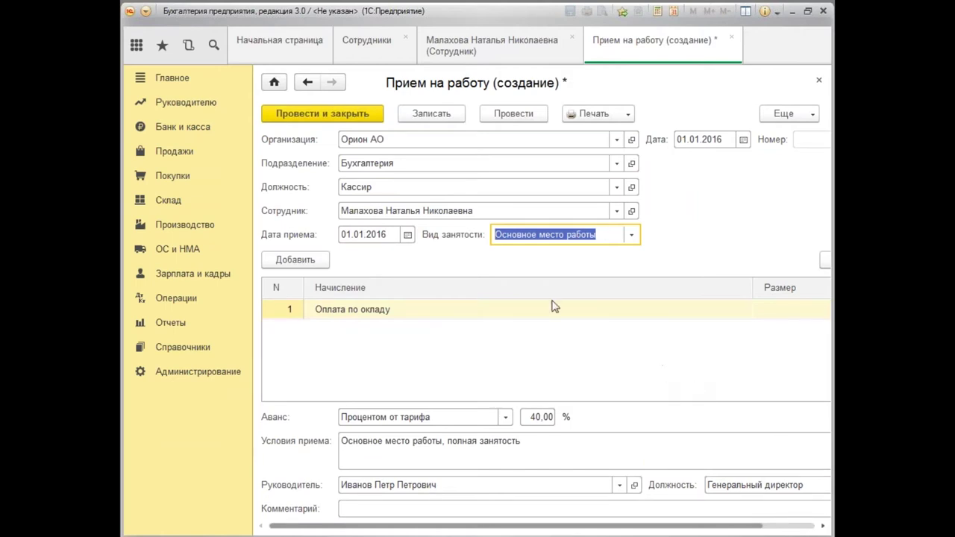
# Choose Внешнее совместительство employment and enter a 20 000,00 salary for Оплата по окладу.
pyautogui.click(633, 235)
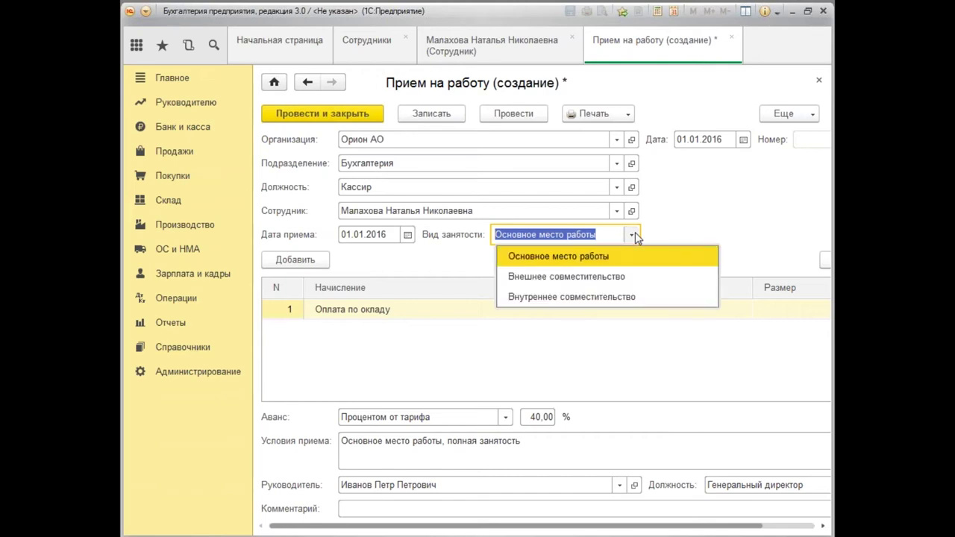
pyautogui.click(612, 277)
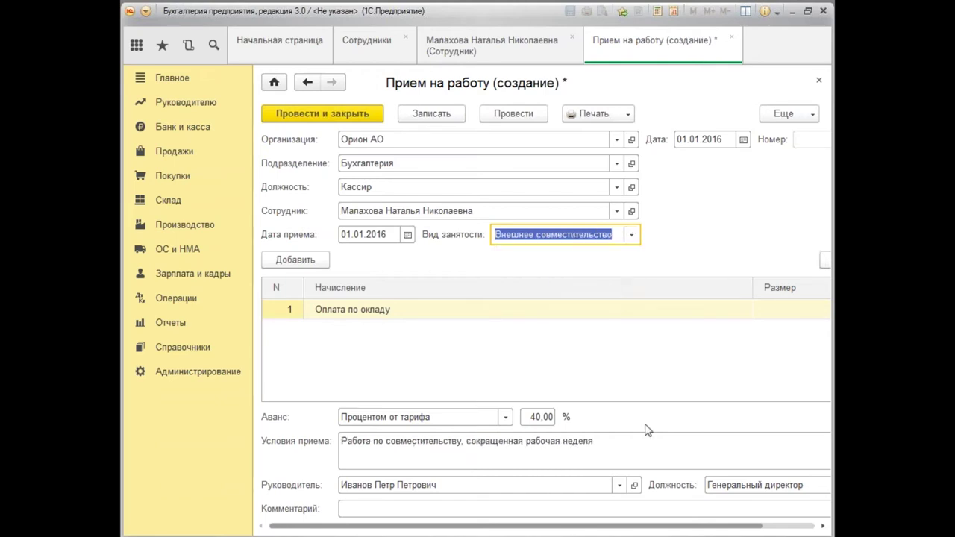
pyautogui.hscroll(2, 657, 448)
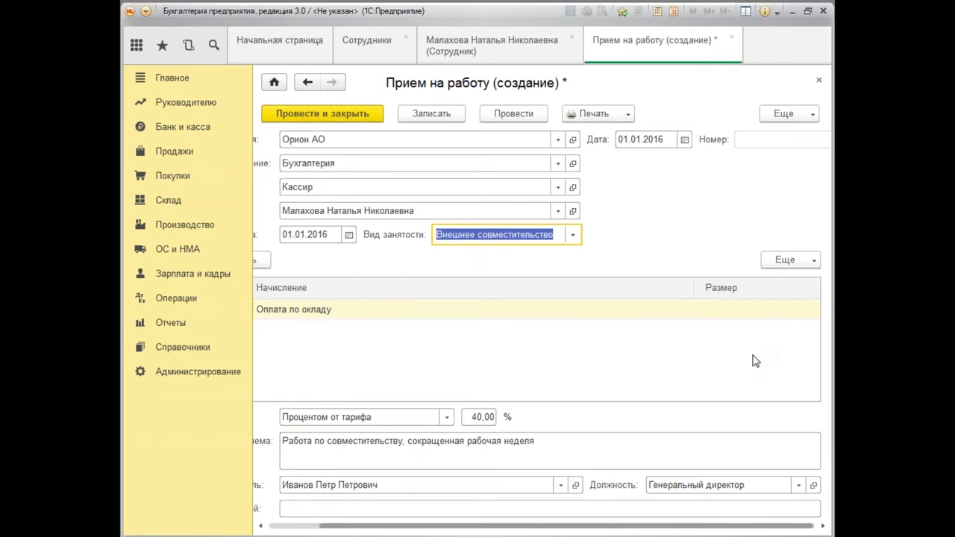
pyautogui.click(750, 314)
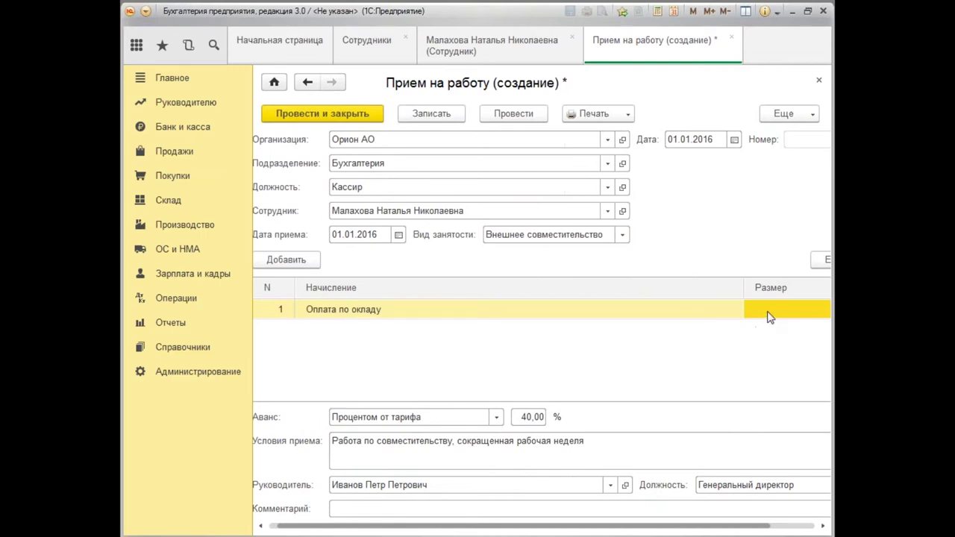
pyautogui.click(767, 315)
pyautogui.moveTo(639, 529); pyautogui.dragTo(709, 527)
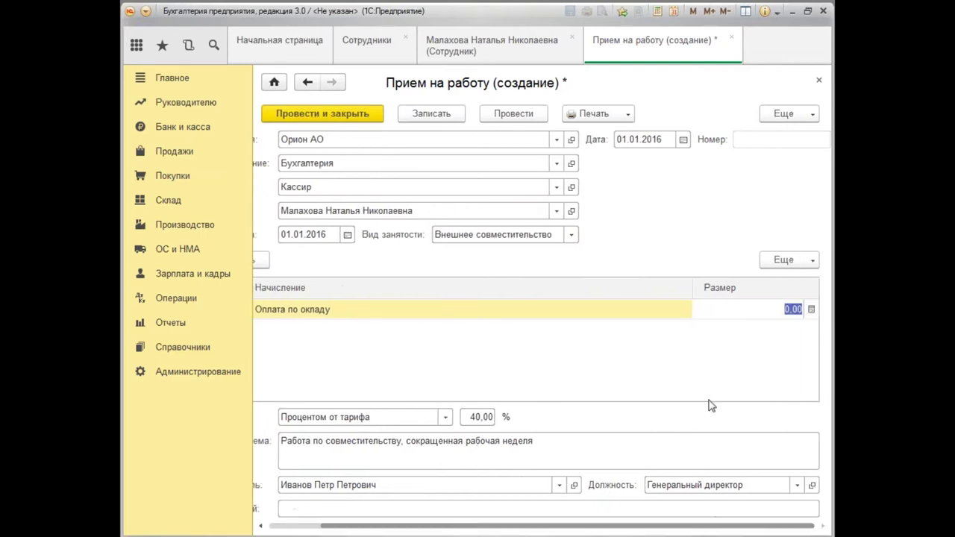
pyautogui.write('20000')
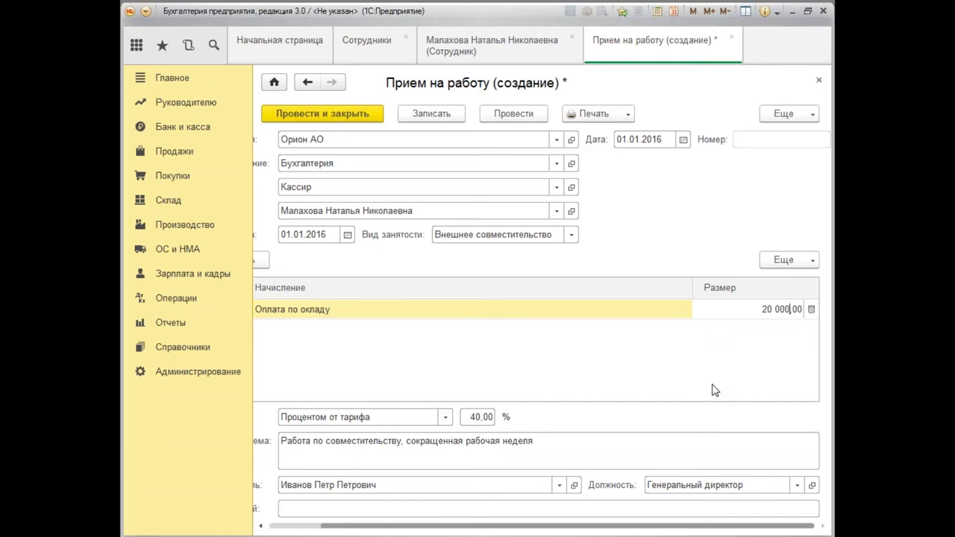
pyautogui.press('Return')
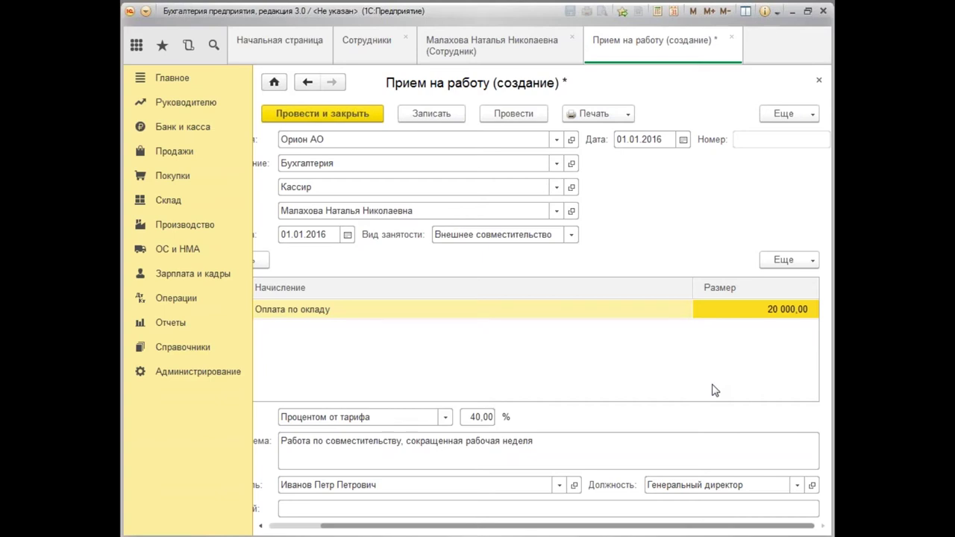
pyautogui.moveTo(667, 526); pyautogui.dragTo(284, 526)
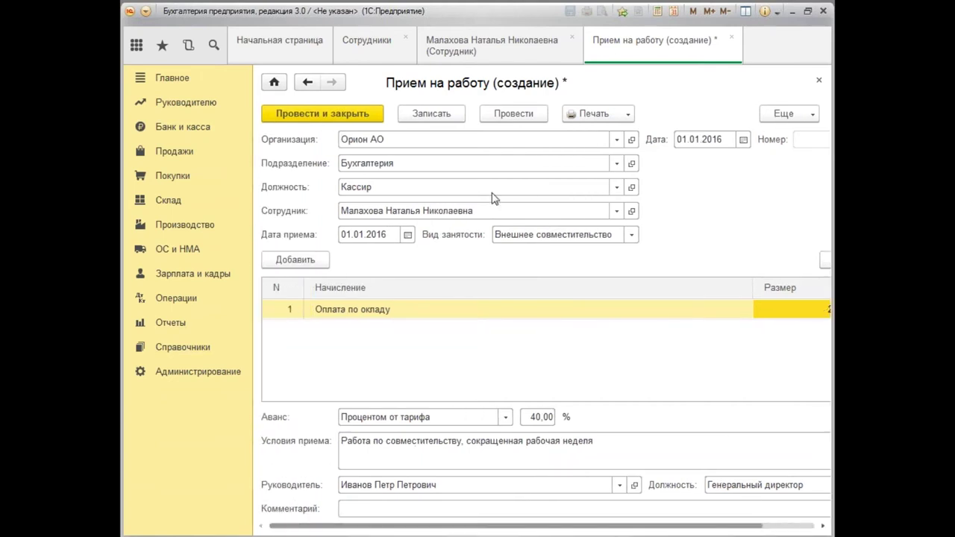
# Save and post the document, then review and close its printed Т-1 hiring order.
pyautogui.click(629, 117)
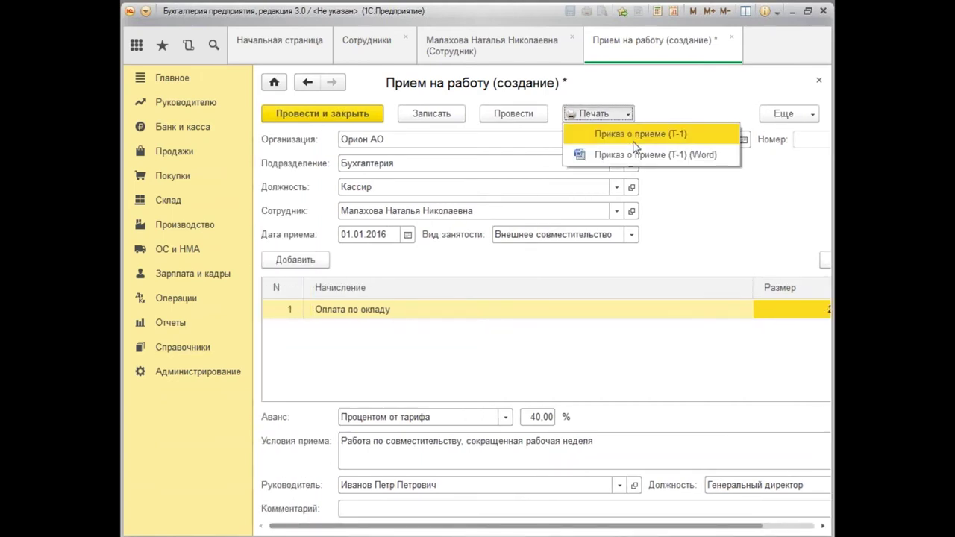
pyautogui.click(636, 136)
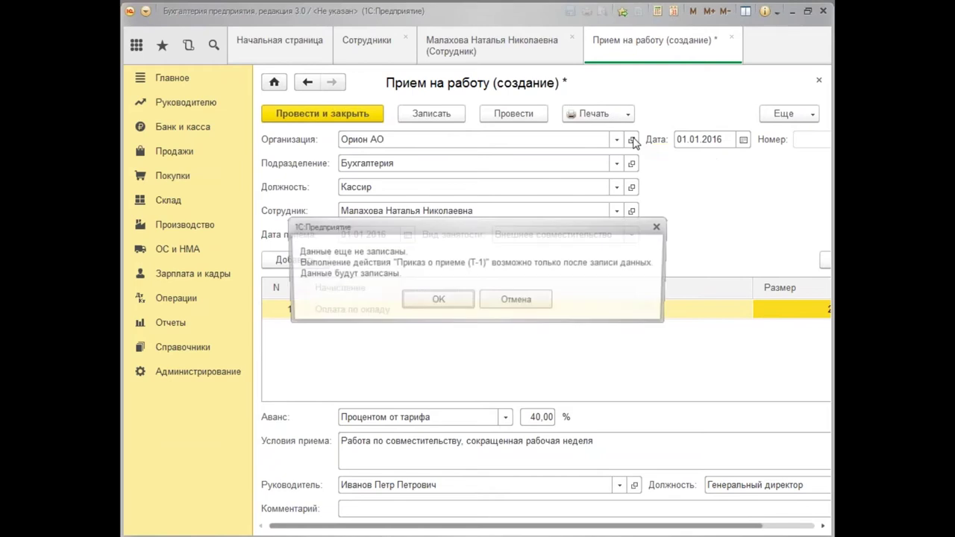
pyautogui.click(437, 301)
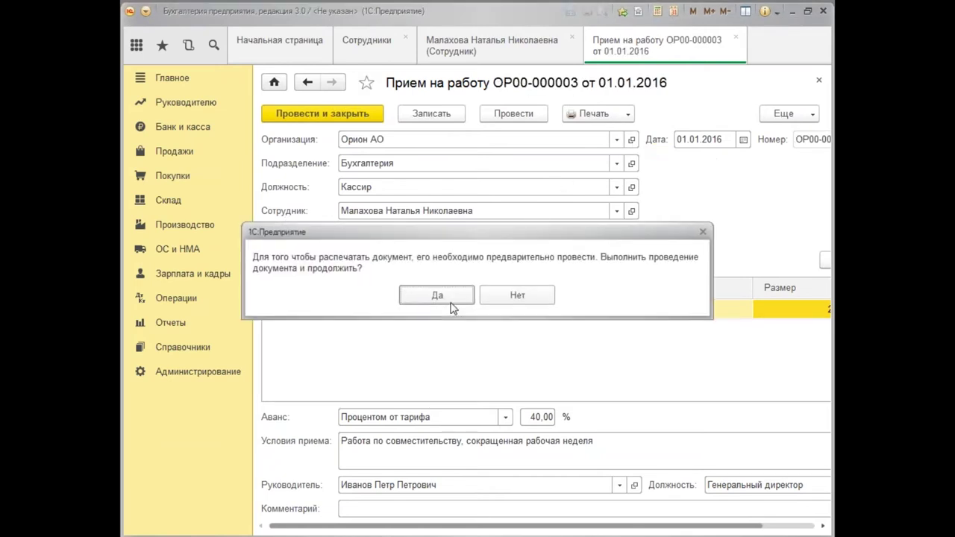
pyautogui.click(437, 296)
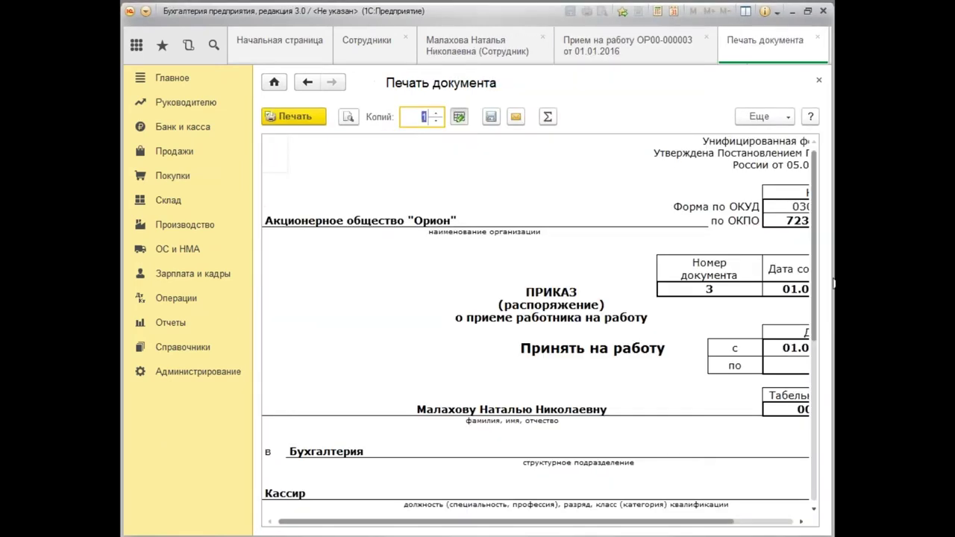
pyautogui.scroll(-8, 821, 280)
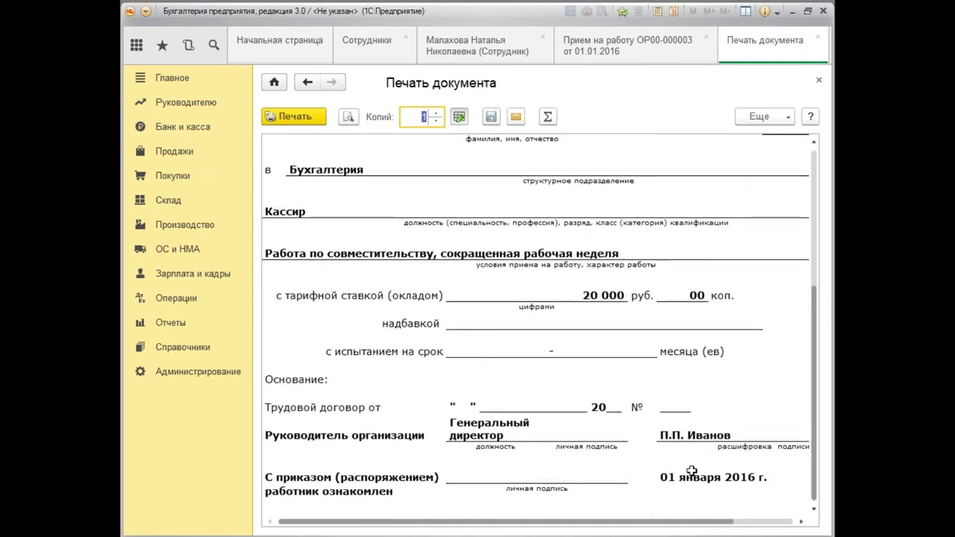
pyautogui.moveTo(821, 353); pyautogui.dragTo(832, 194)
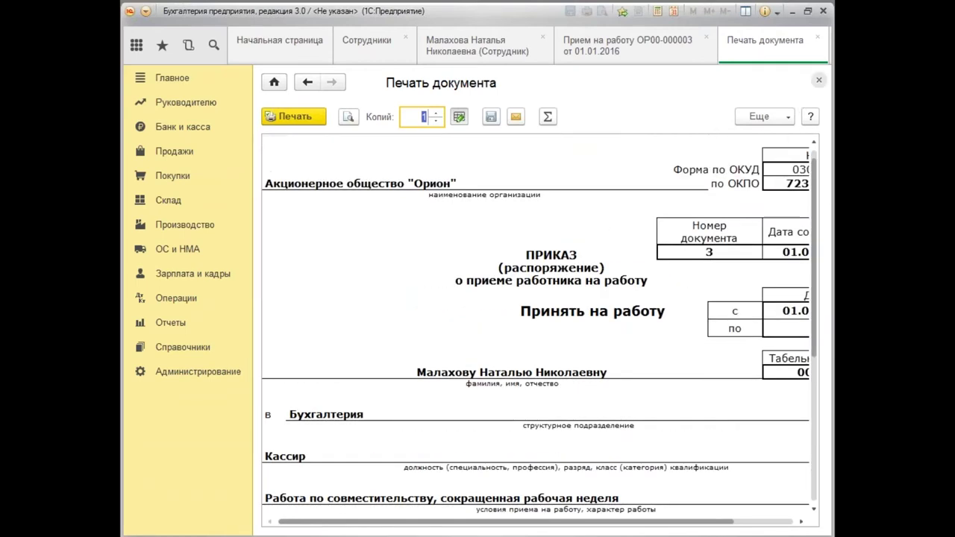
pyautogui.click(819, 80)
# Post the hiring document, save the card, and start a fourth employee from existing person data.
pyautogui.click(302, 118)
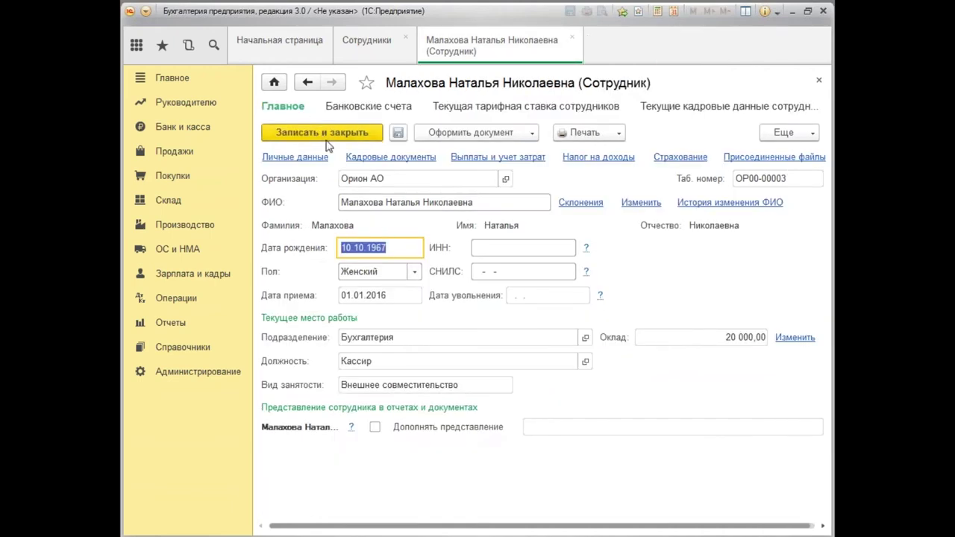
pyautogui.click(323, 134)
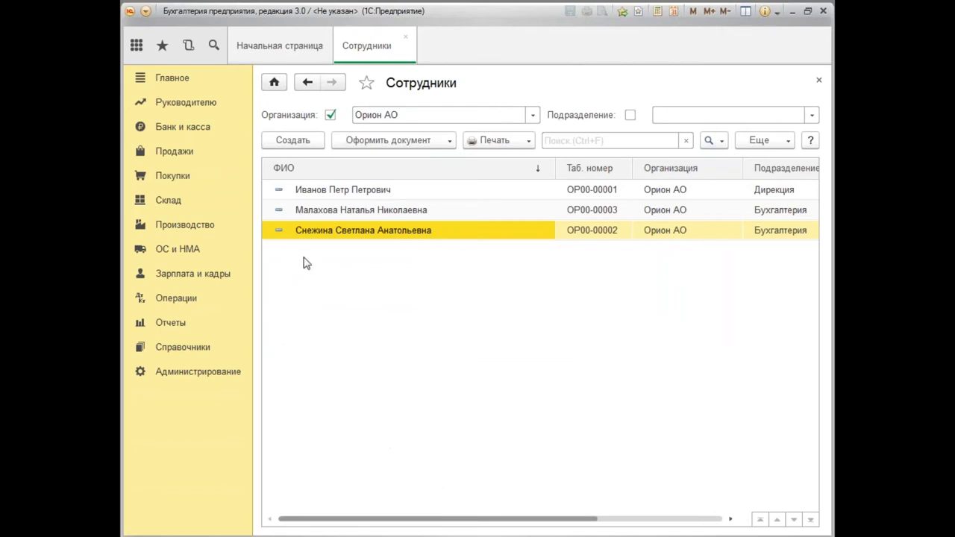
pyautogui.click(306, 142)
pyautogui.write('бал')
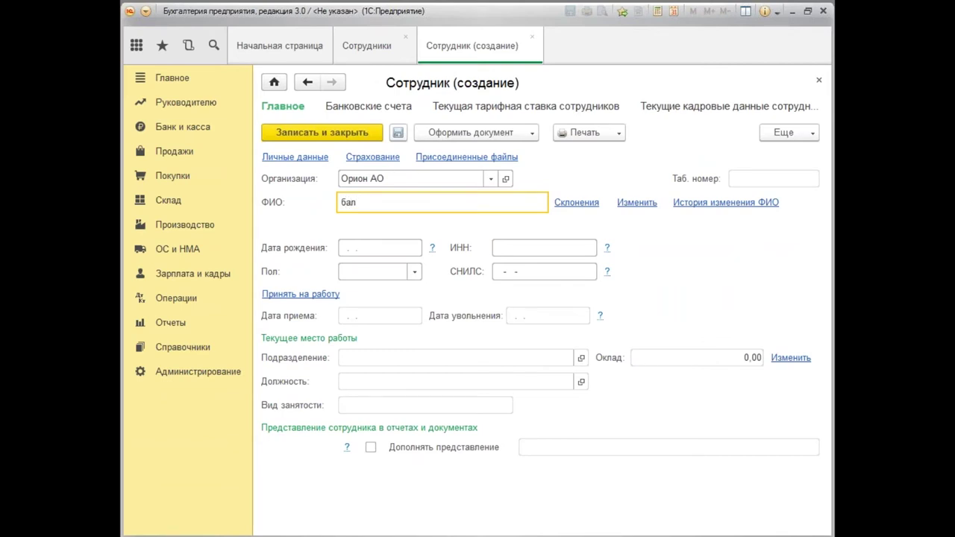
pyautogui.press('Tab')
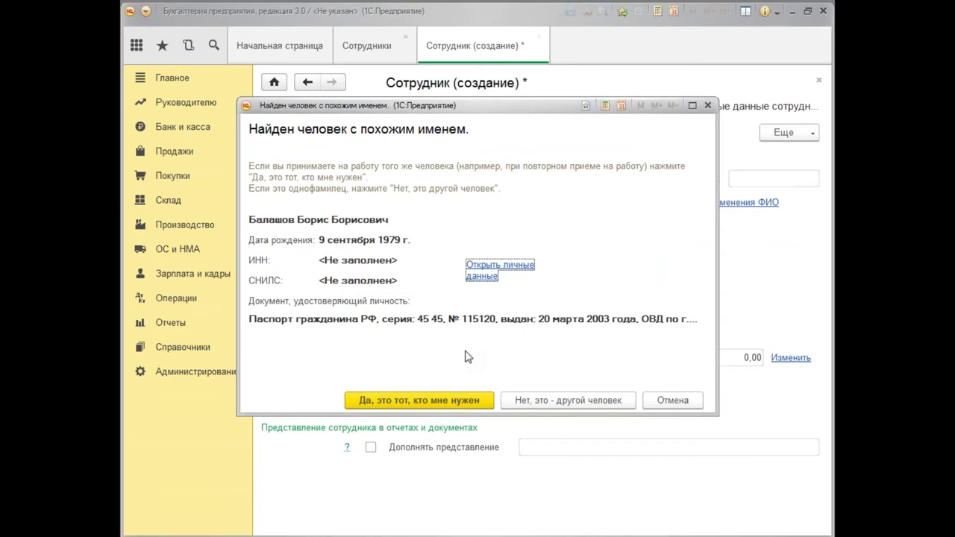
pyautogui.click(423, 399)
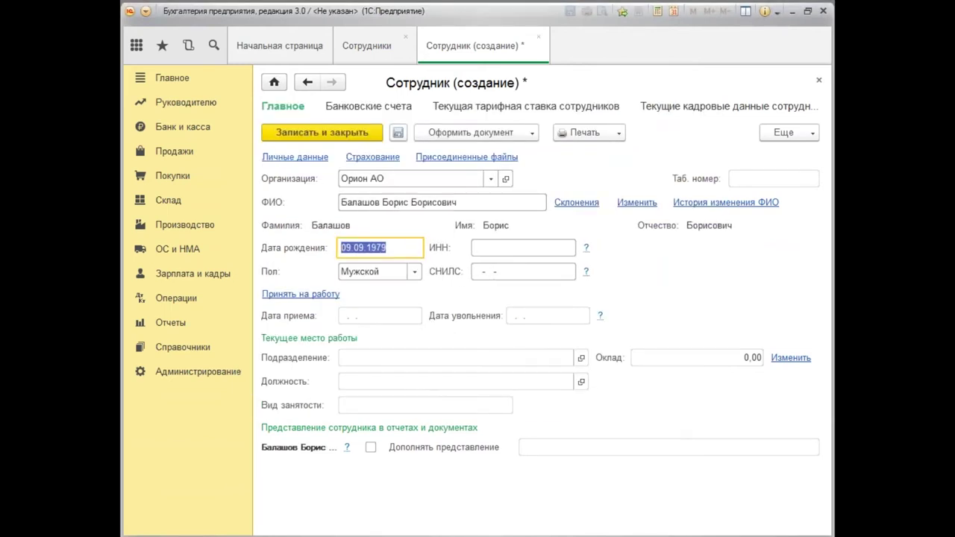
# Save the employee and start a hiring document dated 01.01.2016.
pyautogui.click(535, 137)
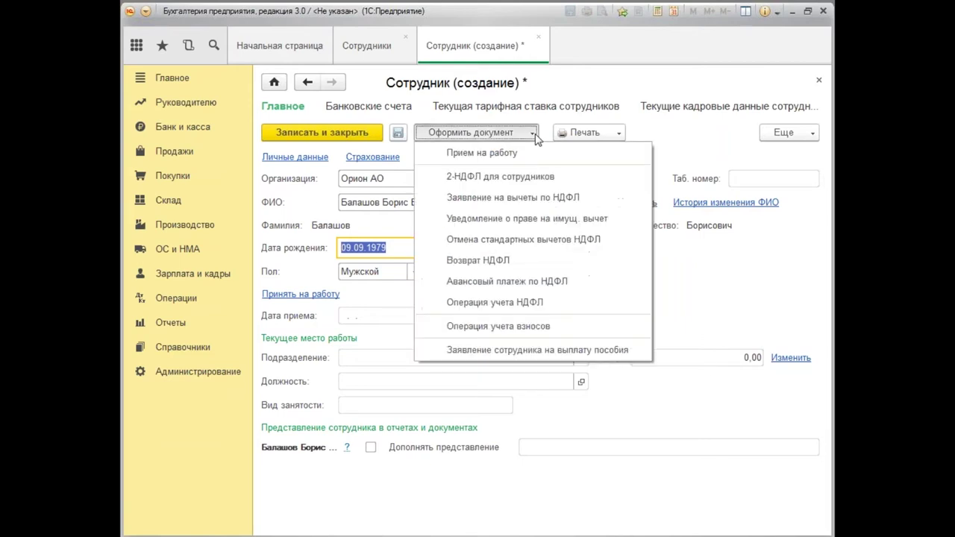
pyautogui.click(495, 155)
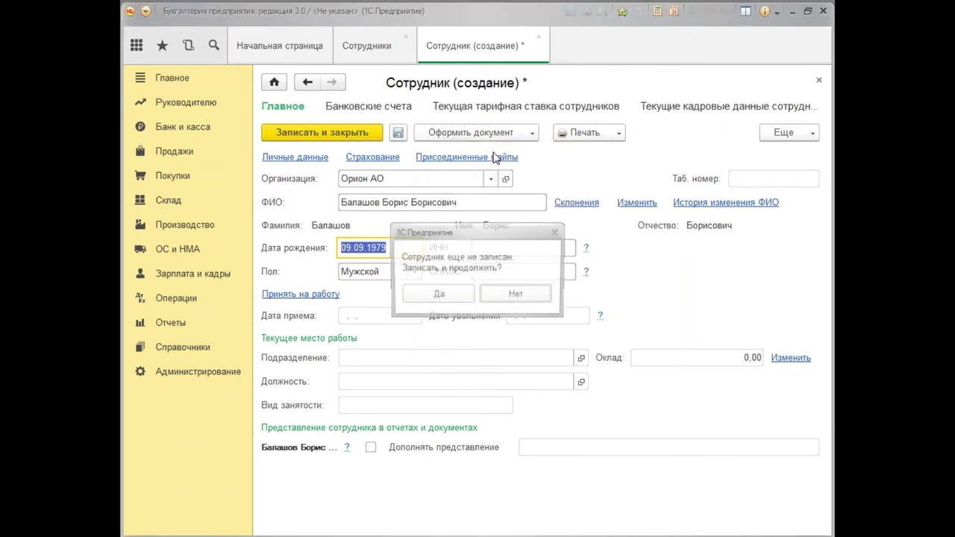
pyautogui.click(440, 296)
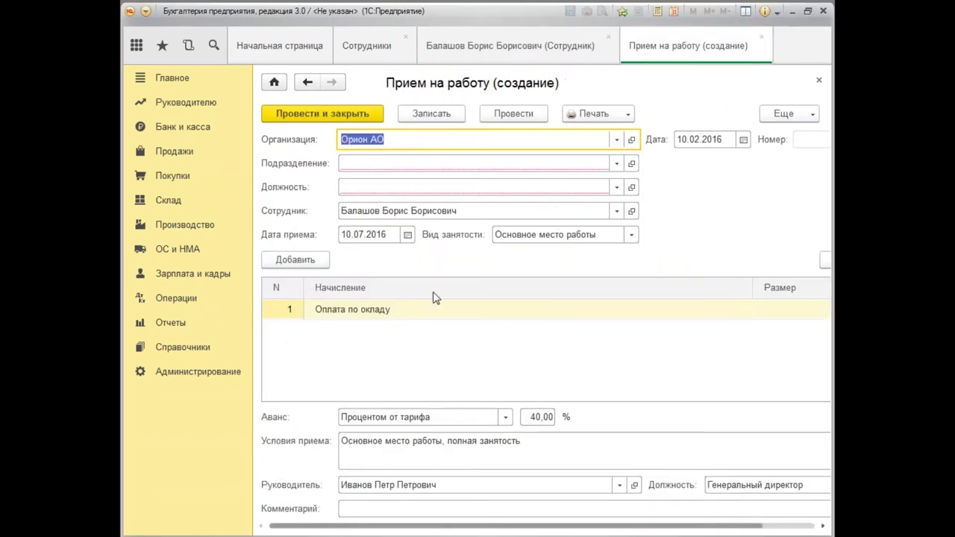
pyautogui.click(705, 139)
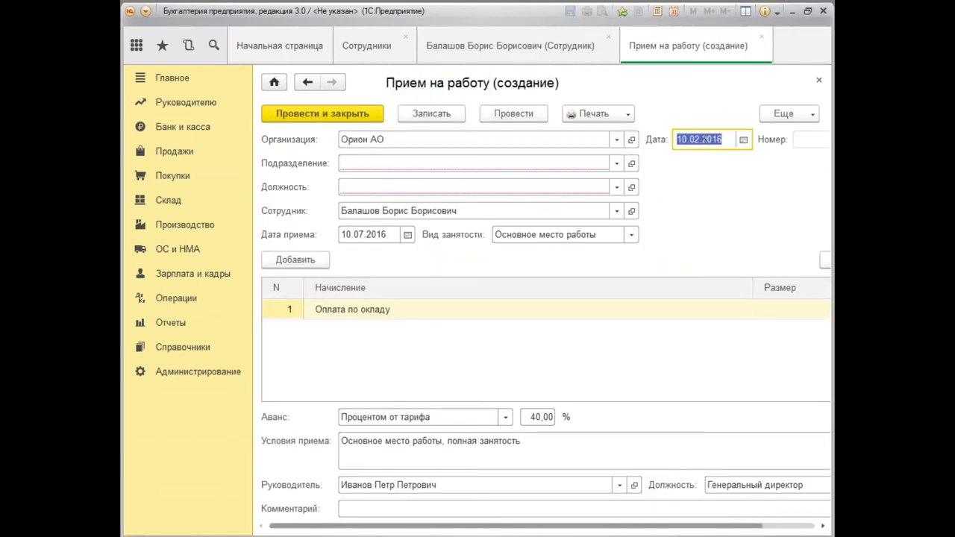
pyautogui.write('010')
pyautogui.press('Tab')
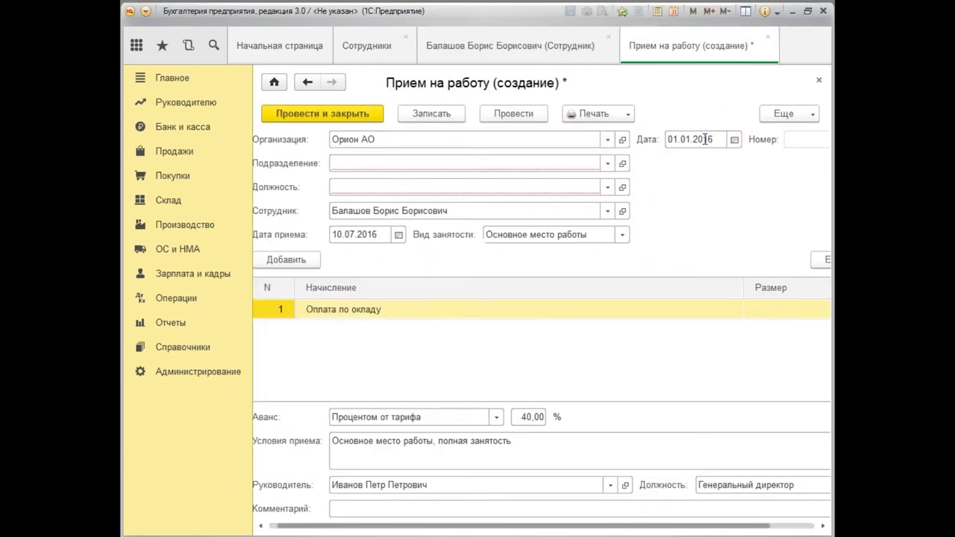
# Assign the Гараж department and bring up the full Должности list.
pyautogui.click(340, 162)
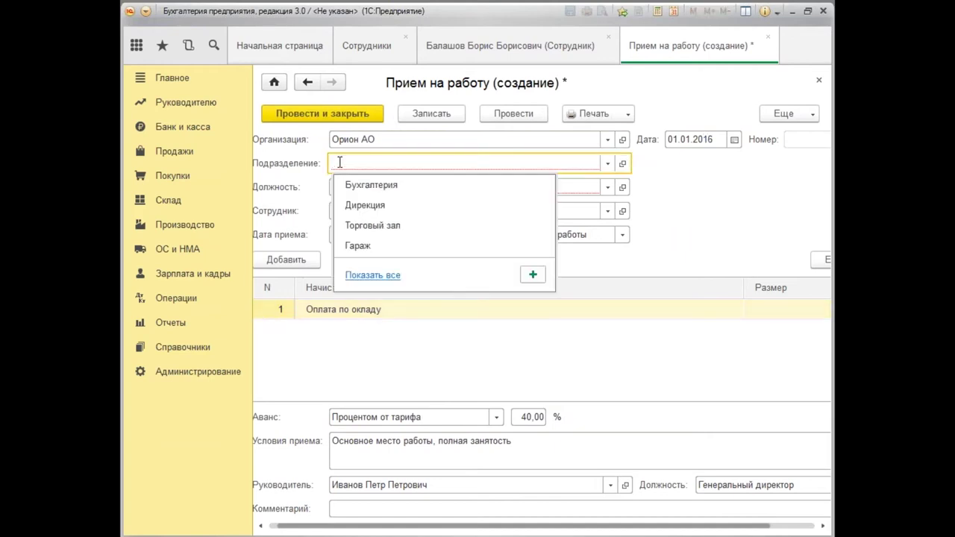
pyautogui.write('Г')
pyautogui.click(365, 187)
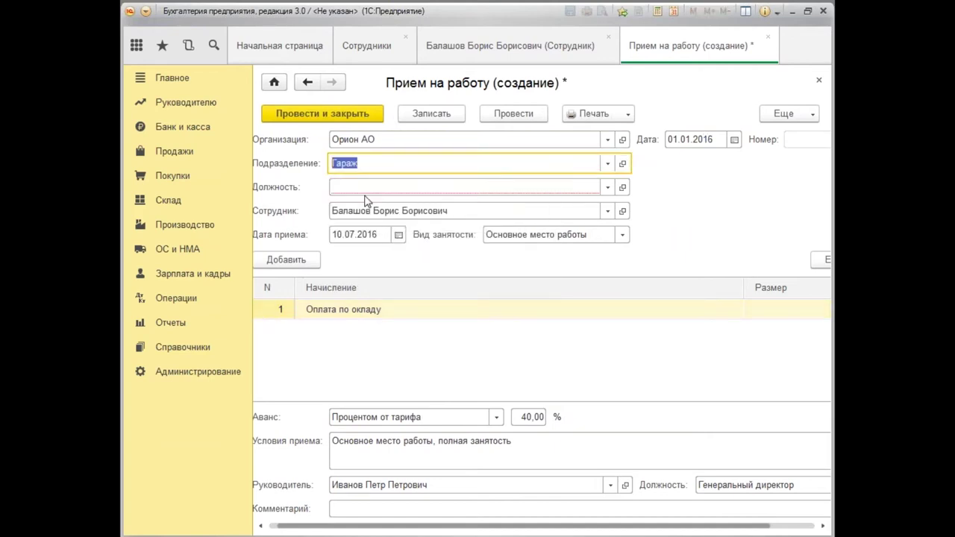
pyautogui.click(349, 185)
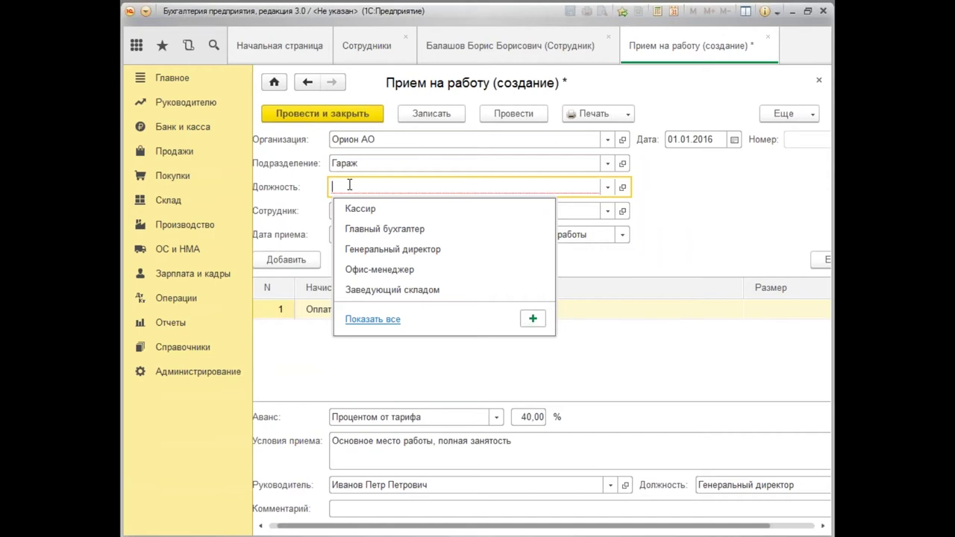
pyautogui.click(373, 321)
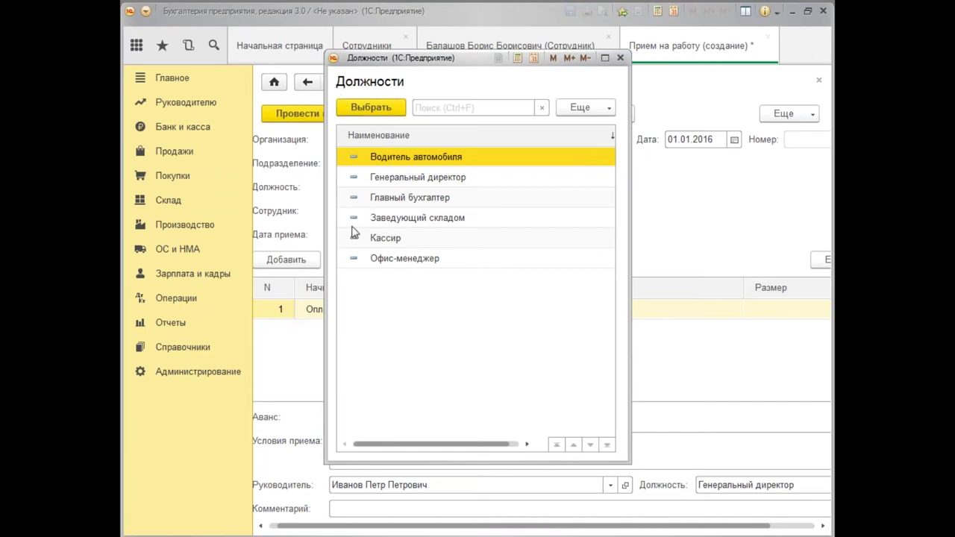
# Start a new position from Еще > Создать, then discard it and close the positions list.
pyautogui.click(610, 109)
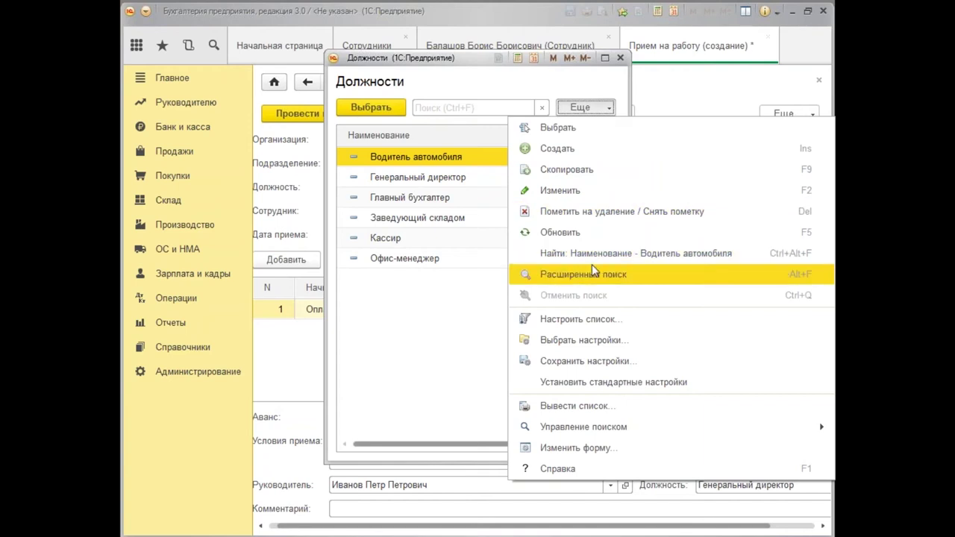
pyautogui.click(561, 148)
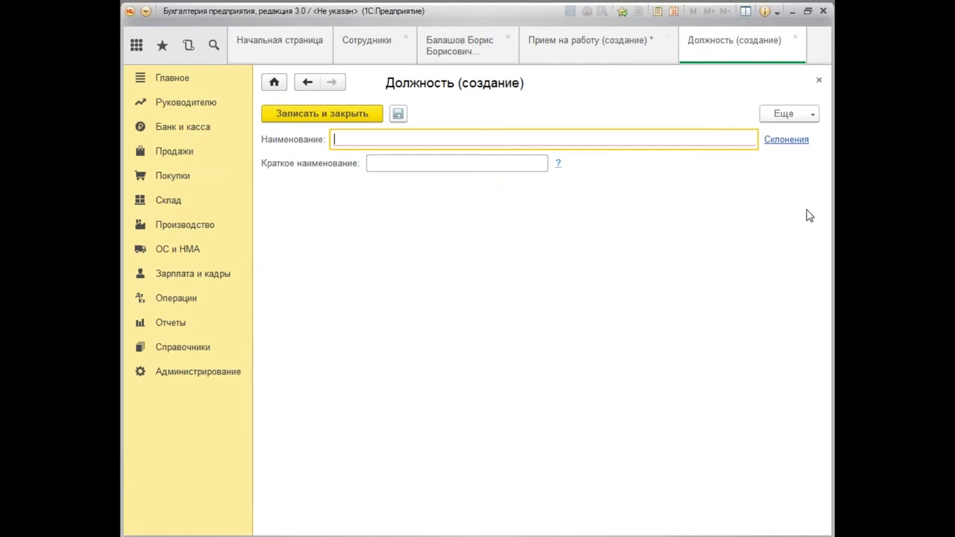
pyautogui.click(818, 82)
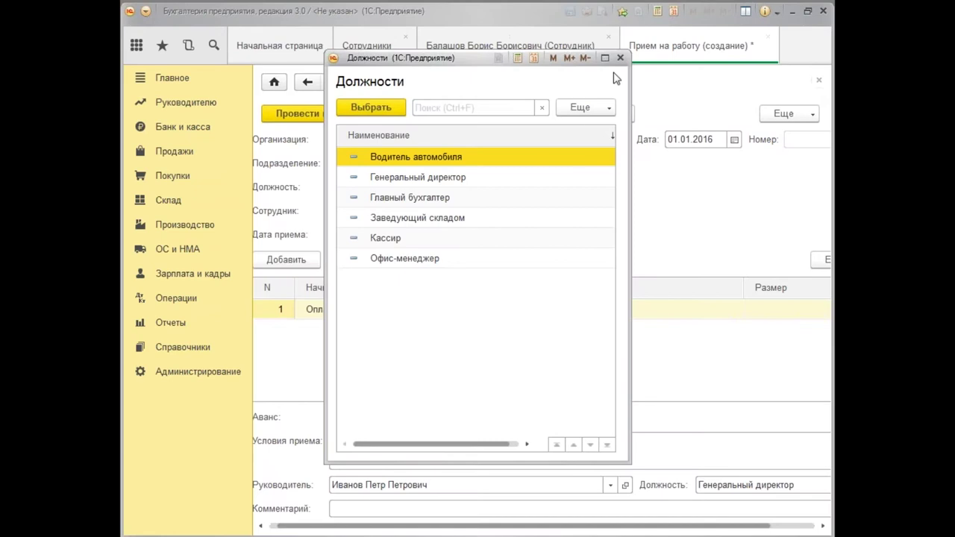
pyautogui.click(622, 58)
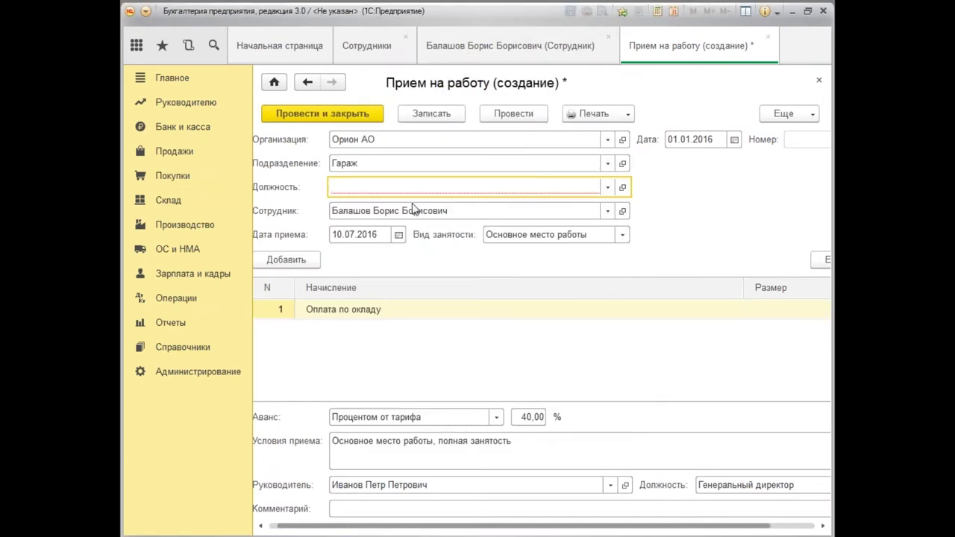
# Reopen the full positions list and again start and discard an empty new position.
pyautogui.click(607, 188)
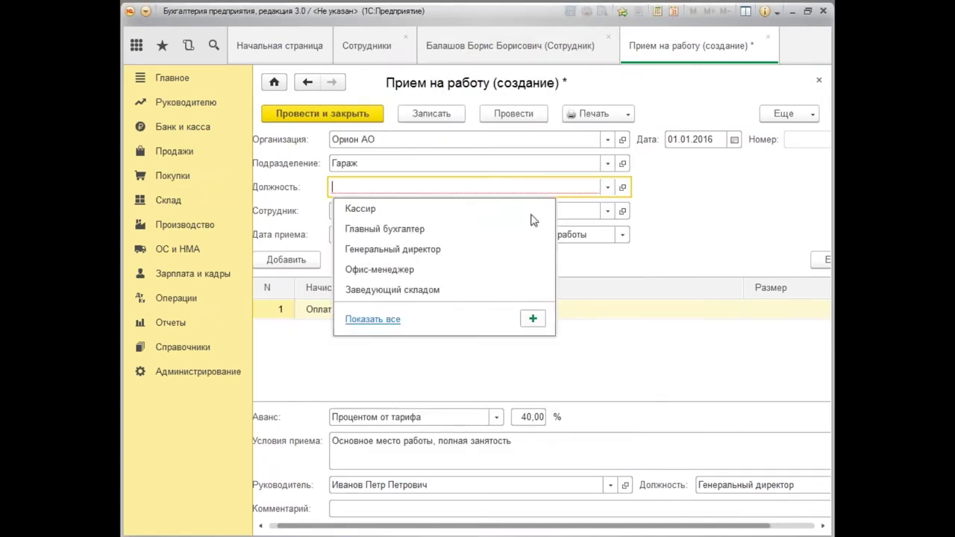
pyautogui.click(379, 320)
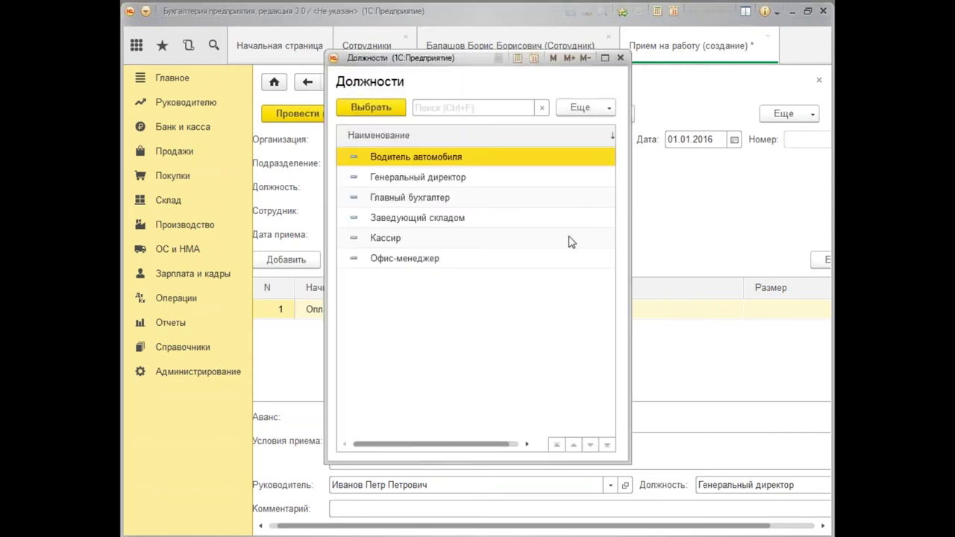
pyautogui.rightClick(542, 321)
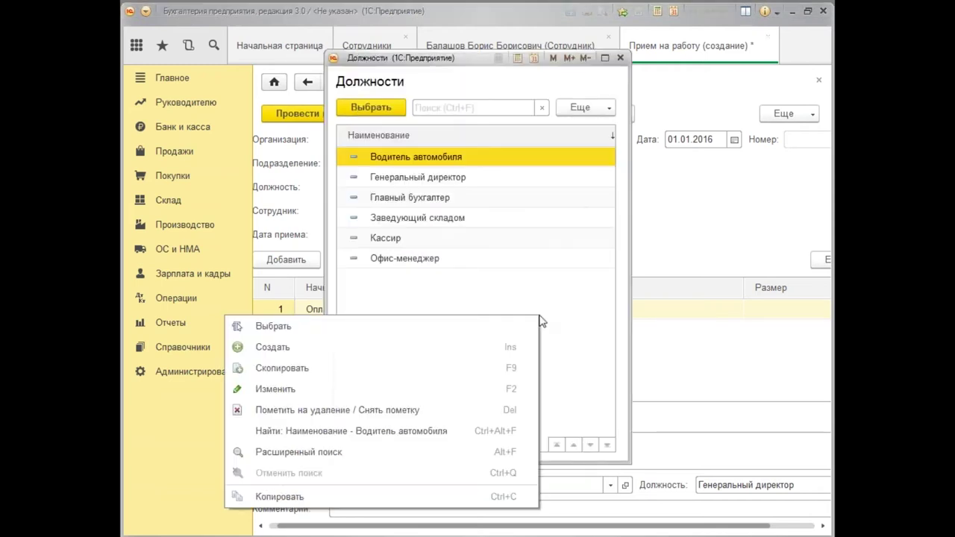
pyautogui.click(309, 355)
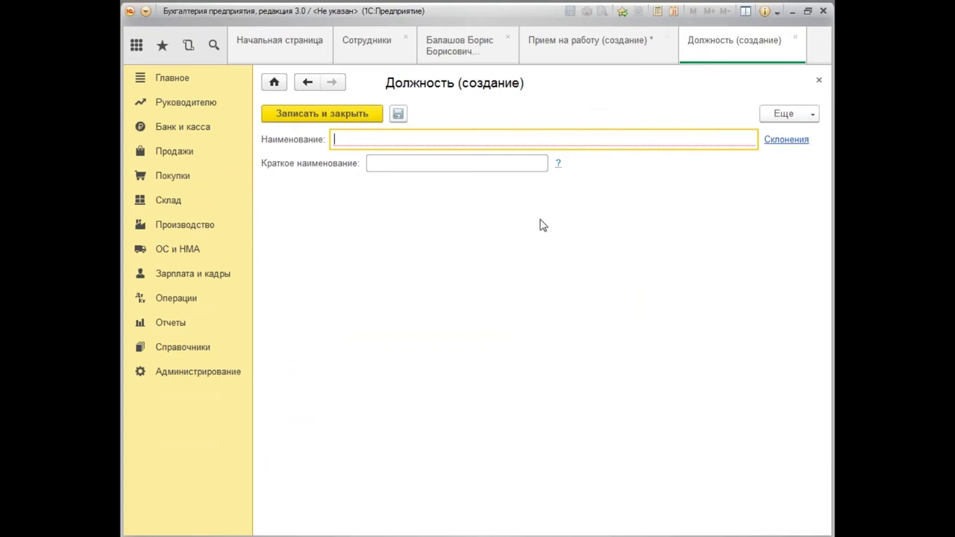
pyautogui.click(819, 82)
# Set the hiring document's Дата приема to 01.01.2016.
pyautogui.doubleClick(428, 158)
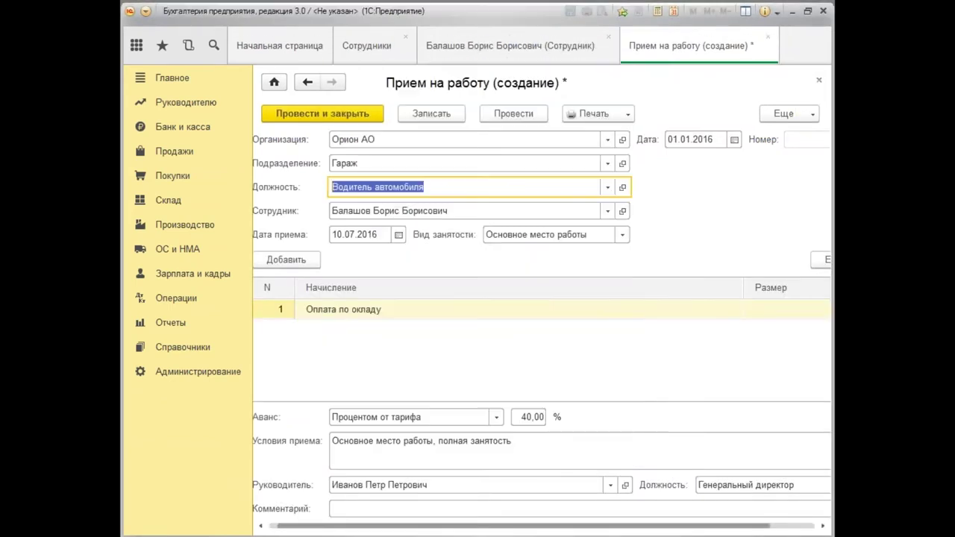
pyautogui.doubleClick(358, 233)
pyautogui.write('01.0')
pyautogui.write('1.2016')
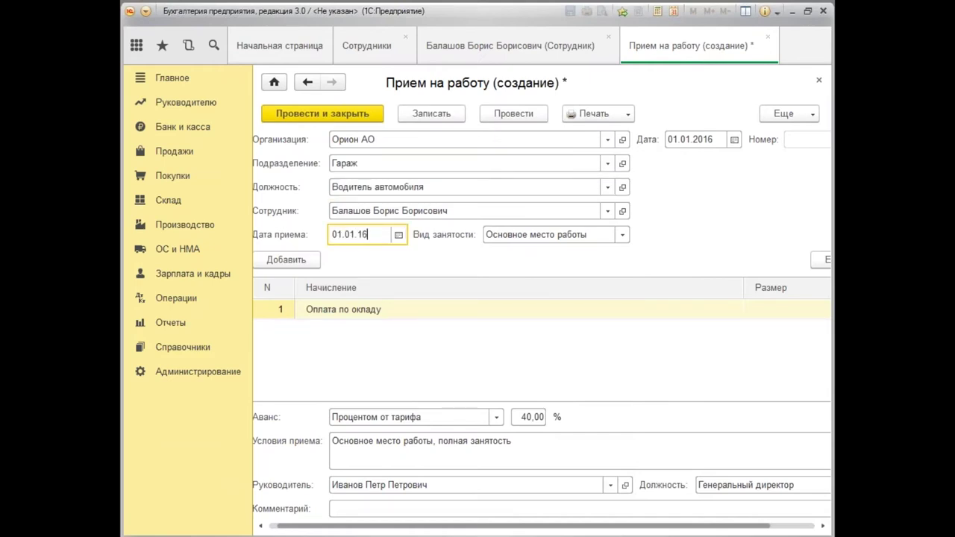
pyautogui.press('Tab')
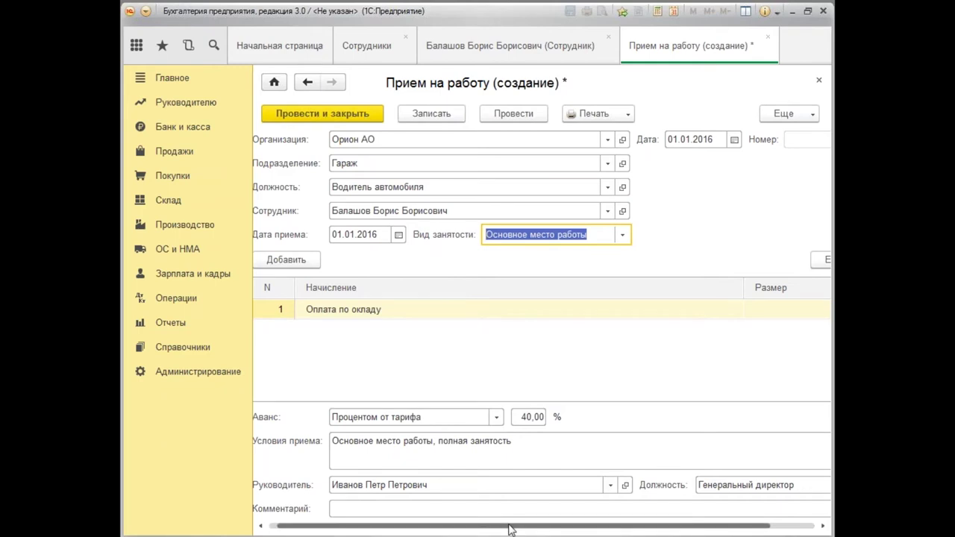
# Enter a 25 000 salary in the Размер cell for Оплата по окладу.
pyautogui.moveTo(510, 528); pyautogui.dragTo(556, 518)
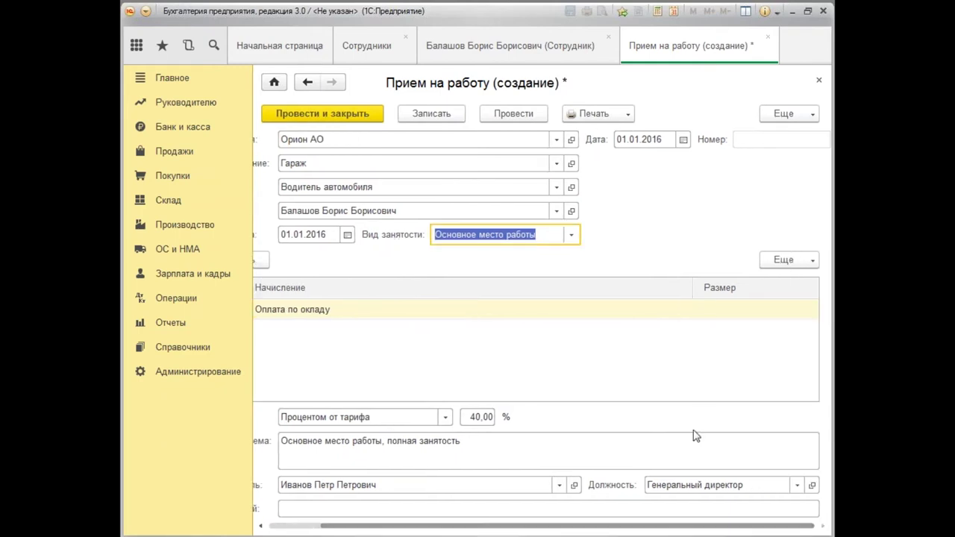
pyautogui.click(735, 320)
pyautogui.click(756, 315)
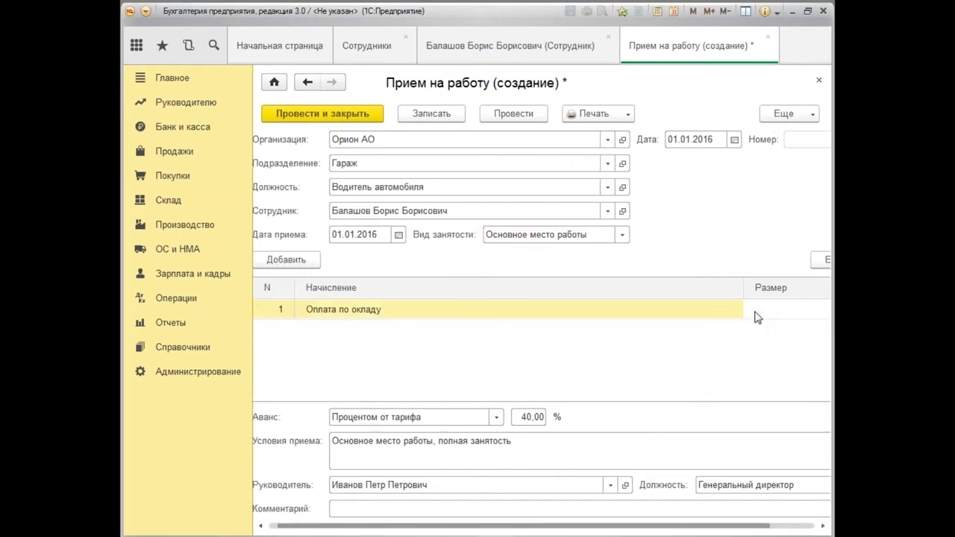
pyautogui.press('Return')
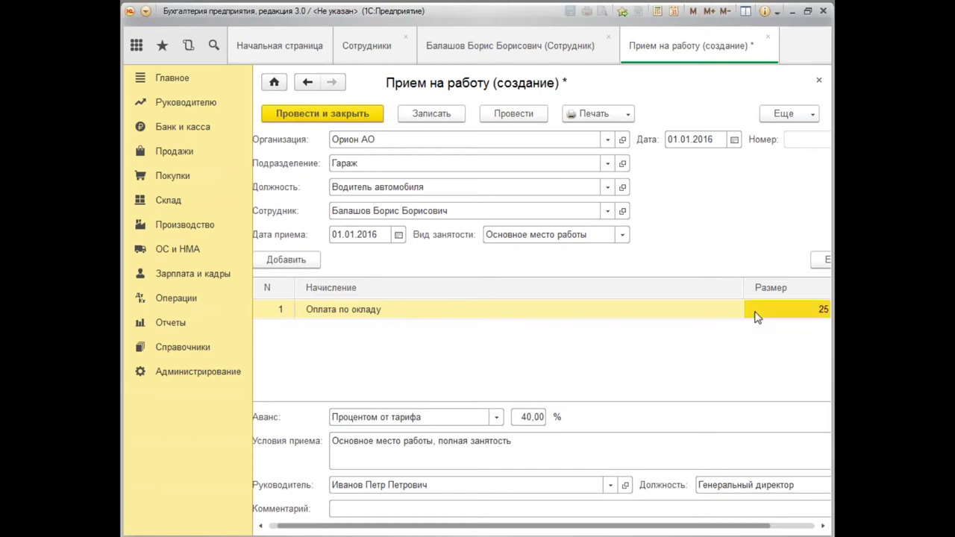
pyautogui.moveTo(634, 531); pyautogui.dragTo(482, 519)
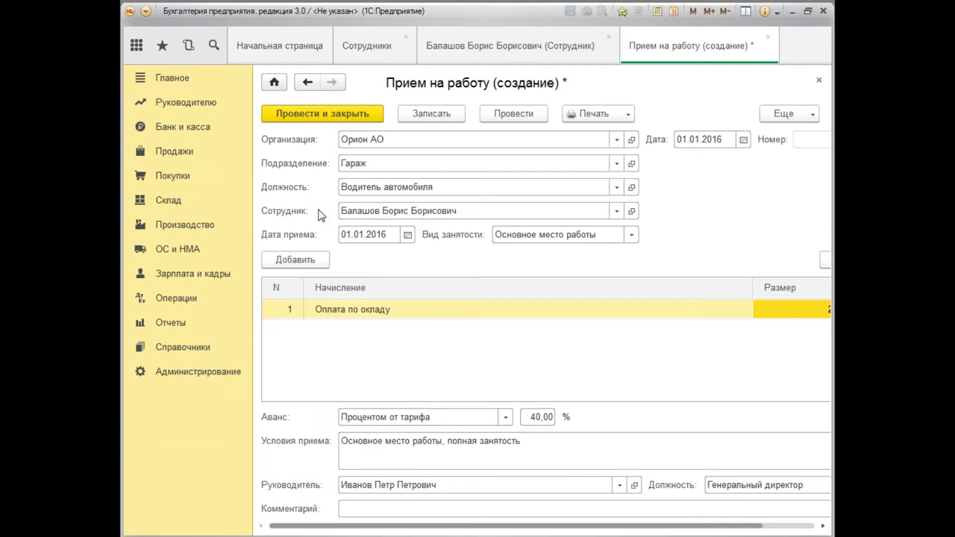
# Post and close the hiring document, then save and close the employee card.
pyautogui.click(327, 119)
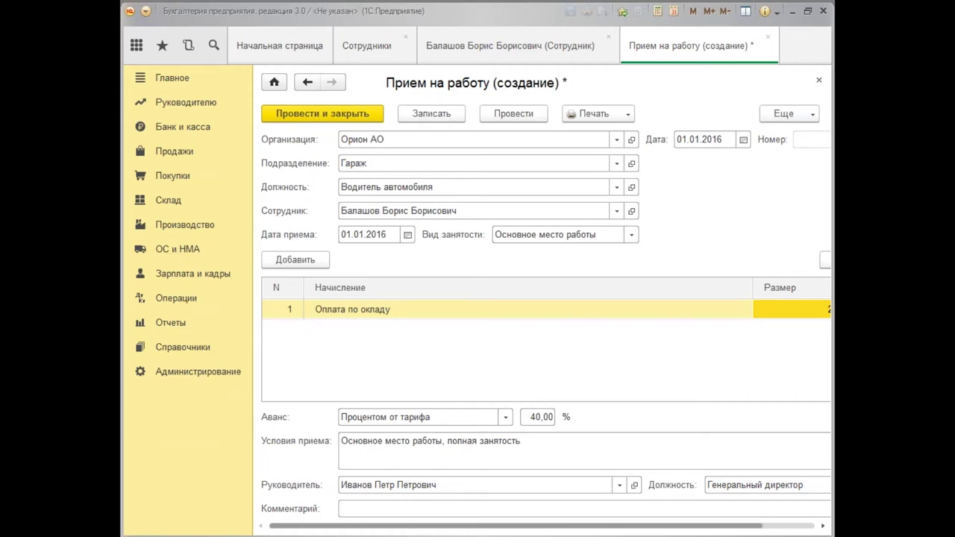
pyautogui.click(360, 115)
pyautogui.click(362, 129)
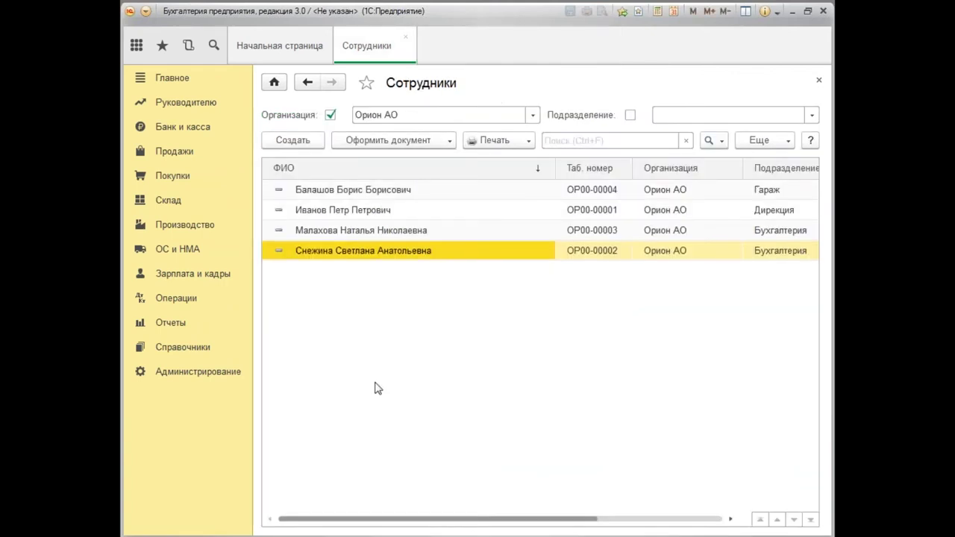
# Create an employee from the existing person starting 'ми' and start a Прием на работу document.
pyautogui.click(293, 141)
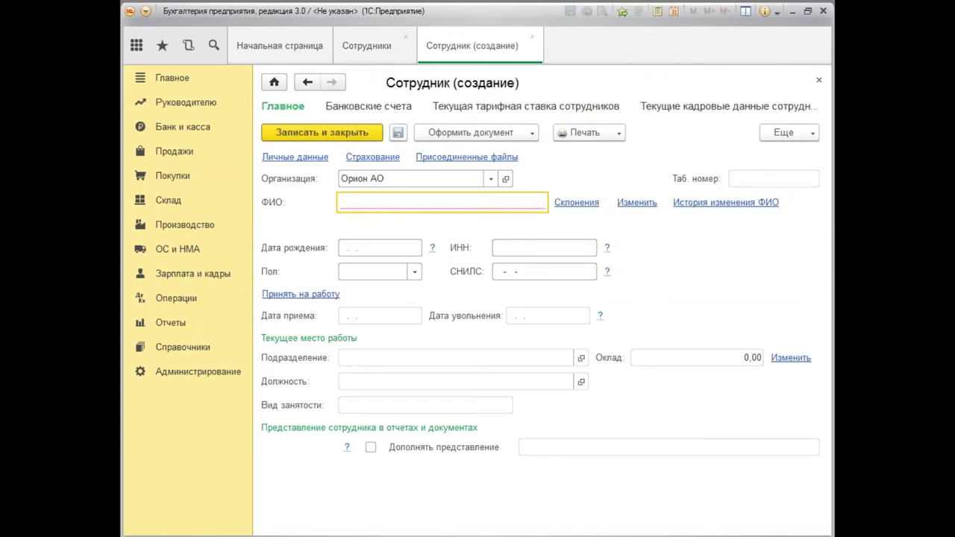
pyautogui.write('ми')
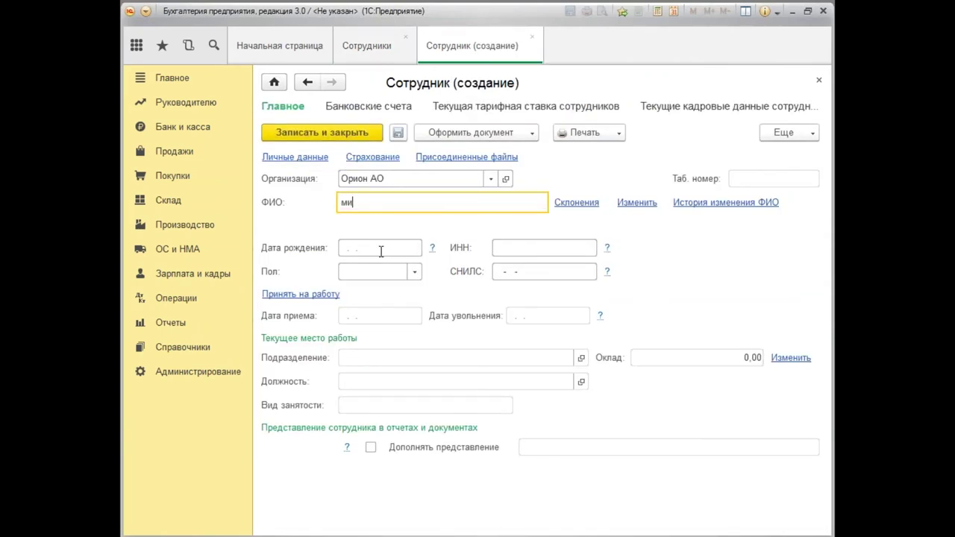
pyautogui.click(381, 252)
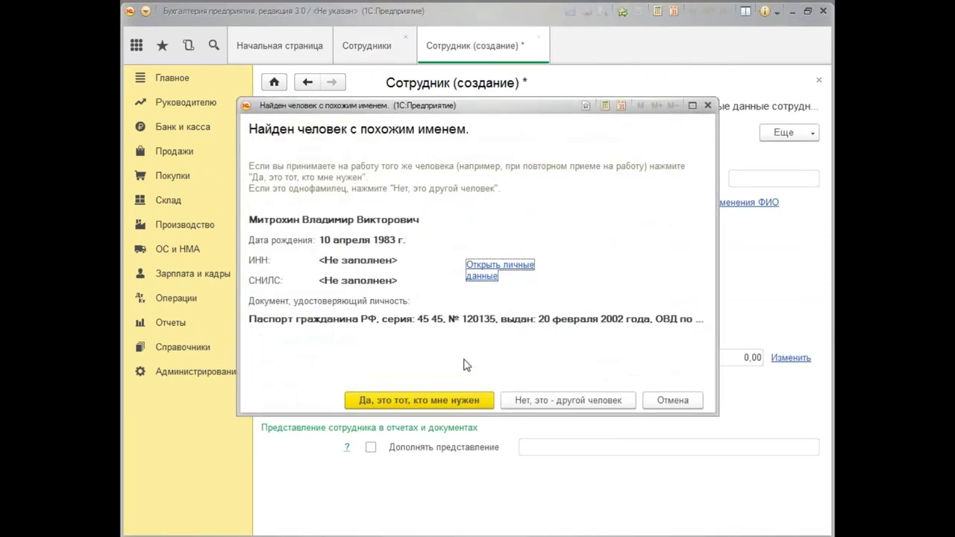
pyautogui.click(479, 399)
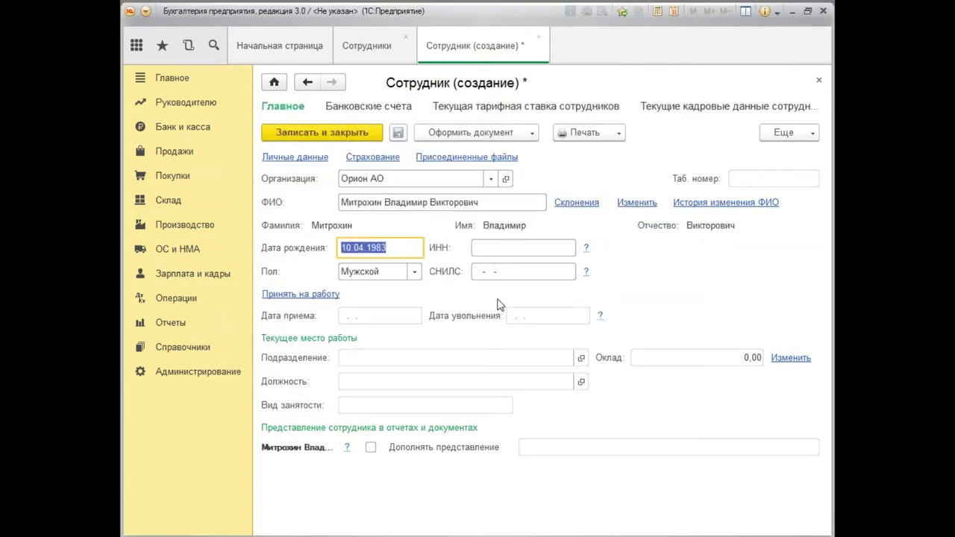
pyautogui.click(515, 132)
pyautogui.click(523, 153)
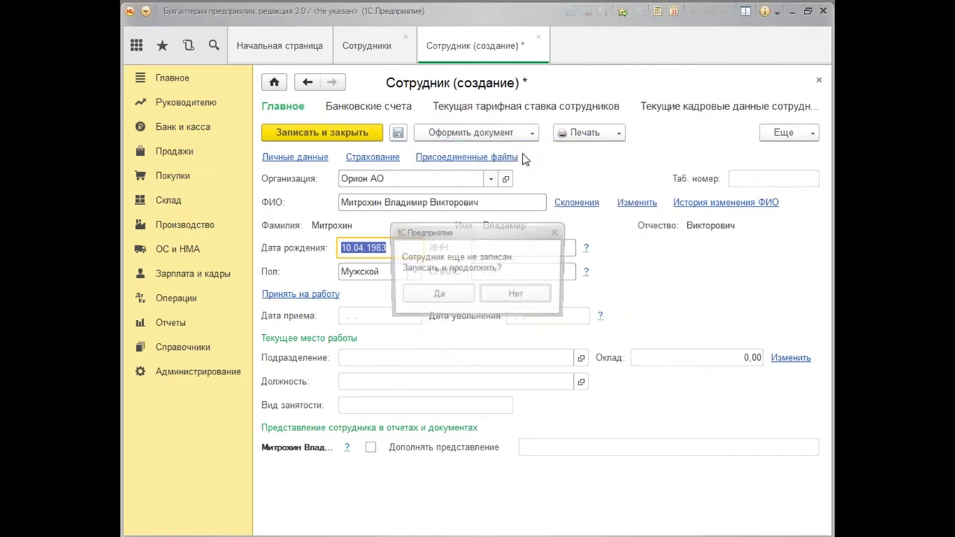
pyautogui.click(447, 301)
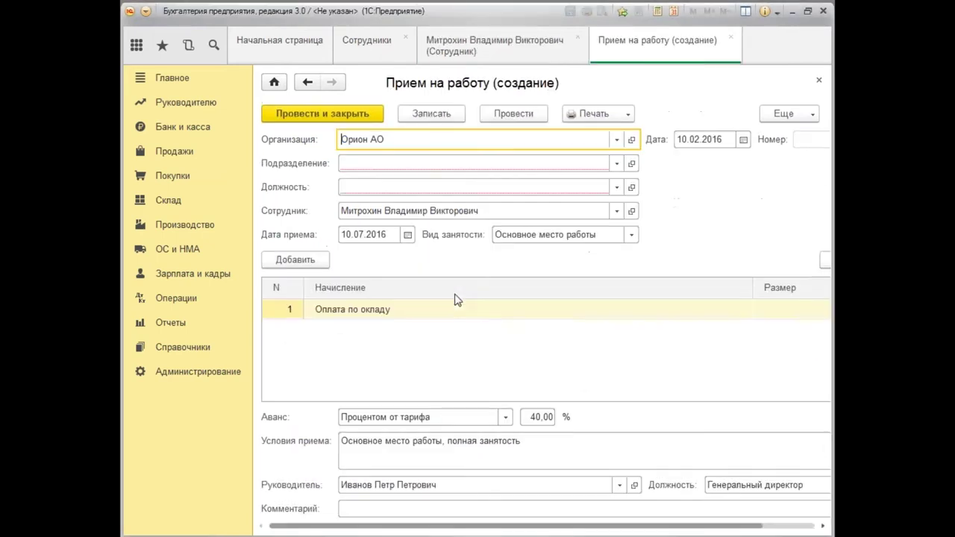
# Date the document 01.01.2016 and assign the employee to Торговый зал as Заведующий складом.
pyautogui.click(704, 138)
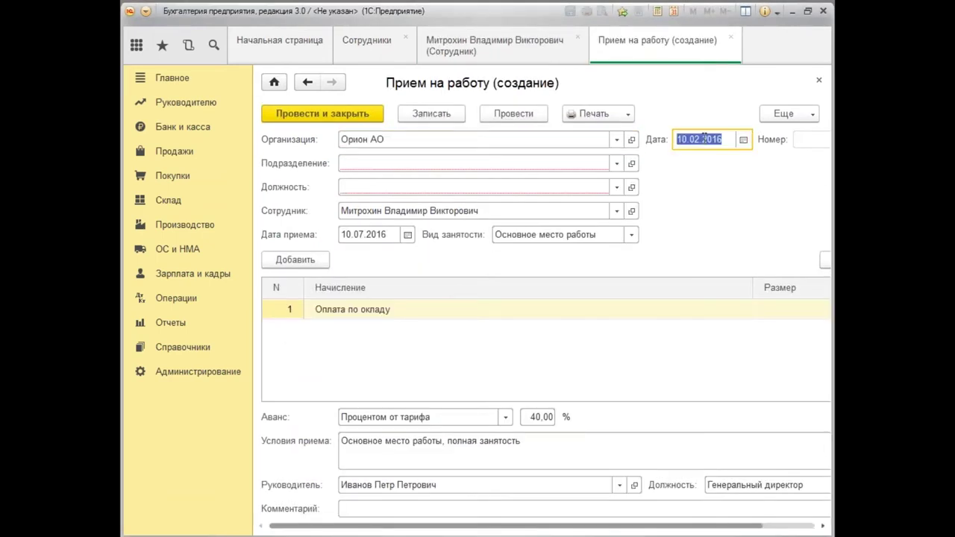
pyautogui.write('01.')
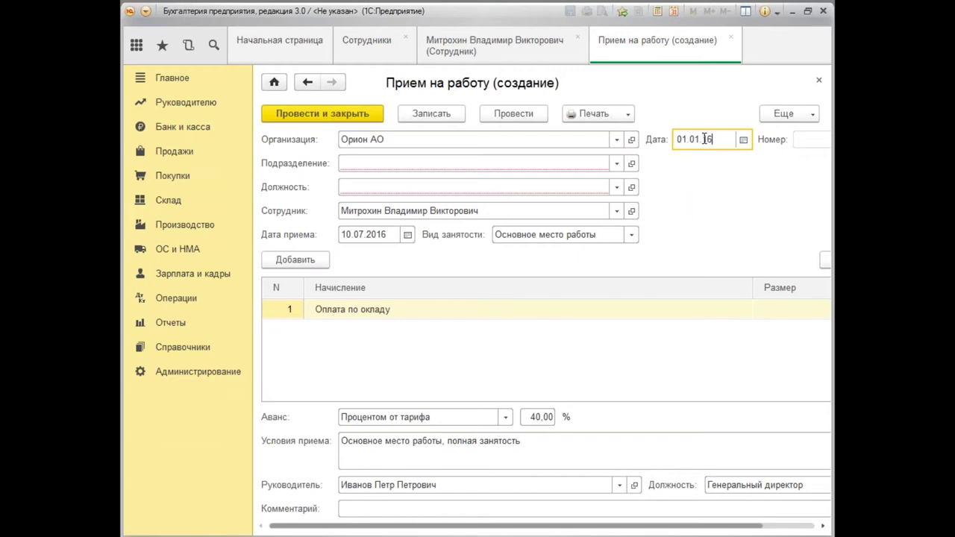
pyautogui.write('01.2016')
pyautogui.press('Tab')
pyautogui.click(354, 164)
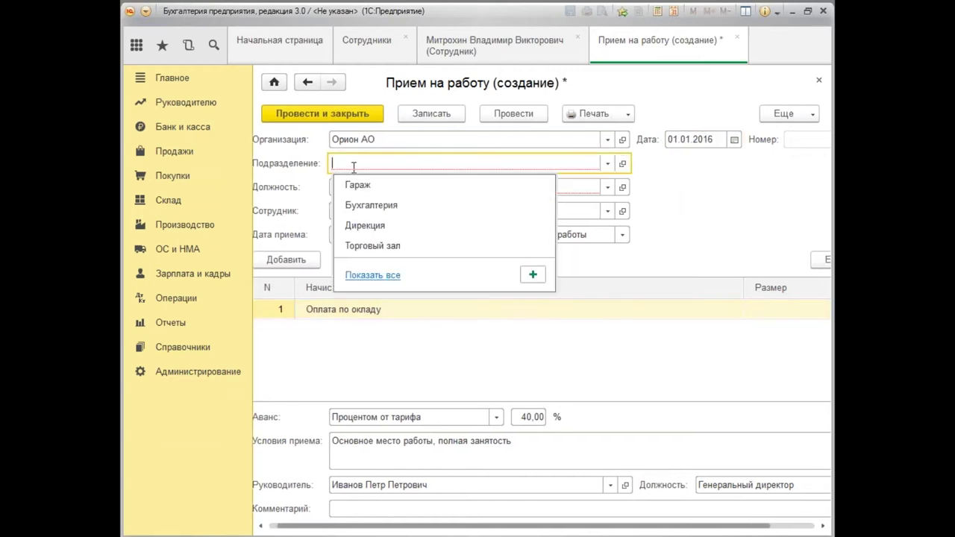
pyautogui.write('т')
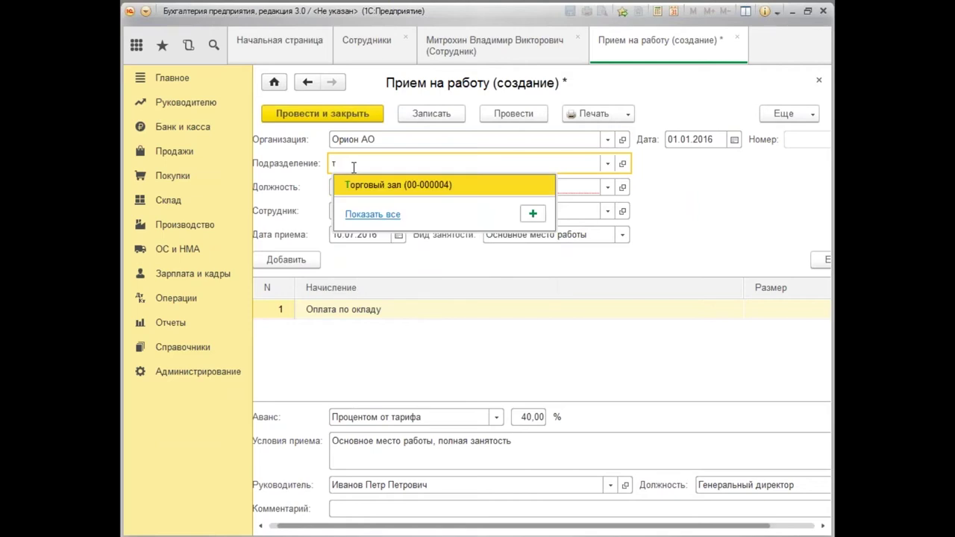
pyautogui.click(369, 186)
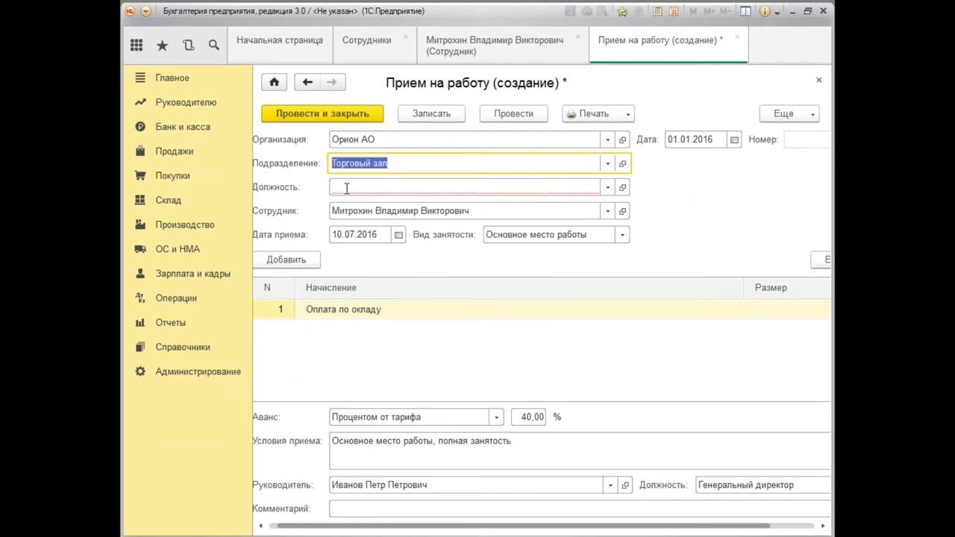
pyautogui.click(347, 188)
pyautogui.write('з')
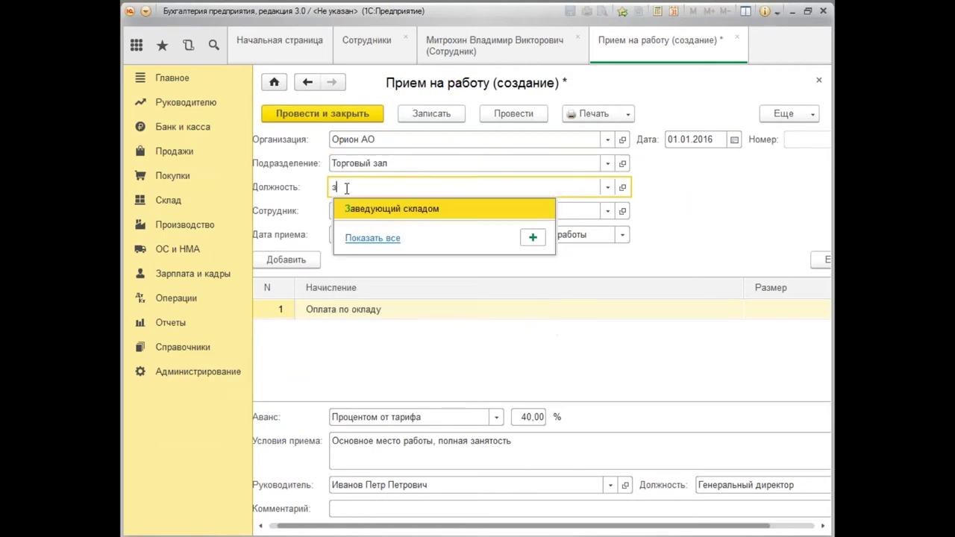
pyautogui.click(372, 212)
# Set Дата приема to 01.01.2016, check the salary amount, and post the document.
pyautogui.moveTo(459, 531); pyautogui.dragTo(450, 532)
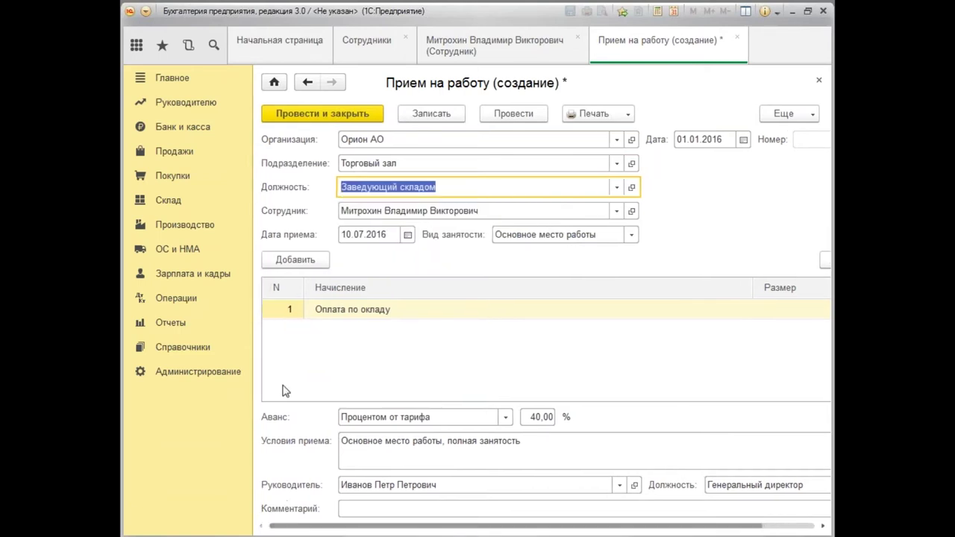
pyautogui.doubleClick(359, 235)
pyautogui.write('01.0')
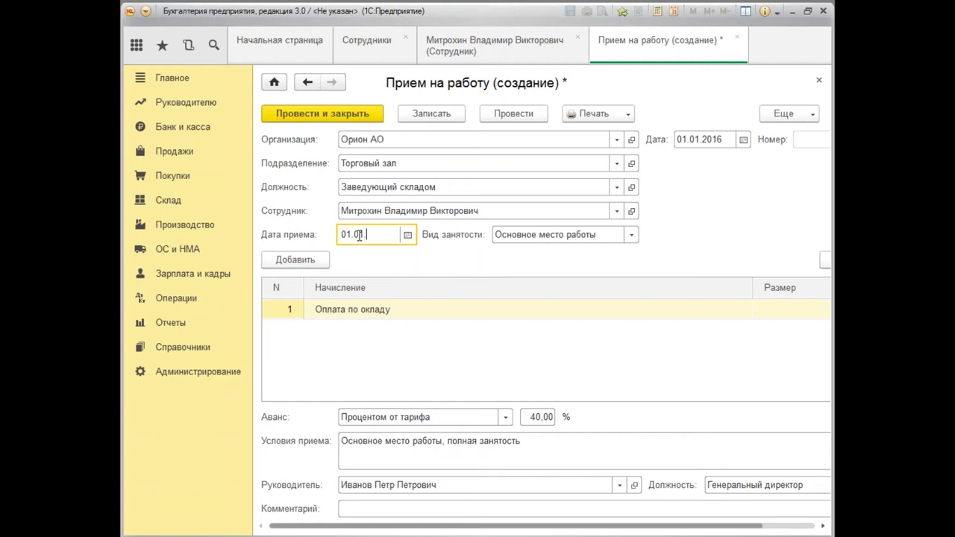
pyautogui.write('1.2016')
pyautogui.press('Tab')
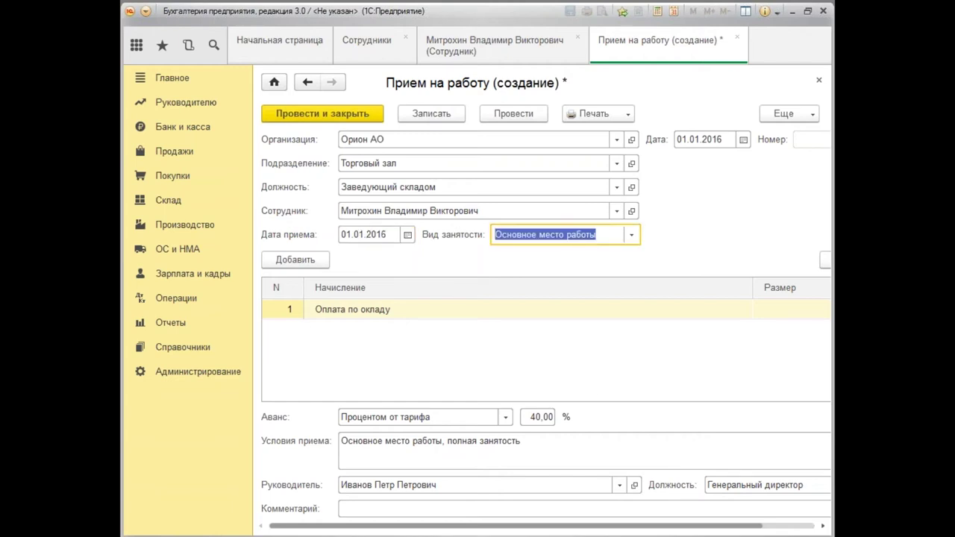
pyautogui.moveTo(491, 530); pyautogui.dragTo(582, 531)
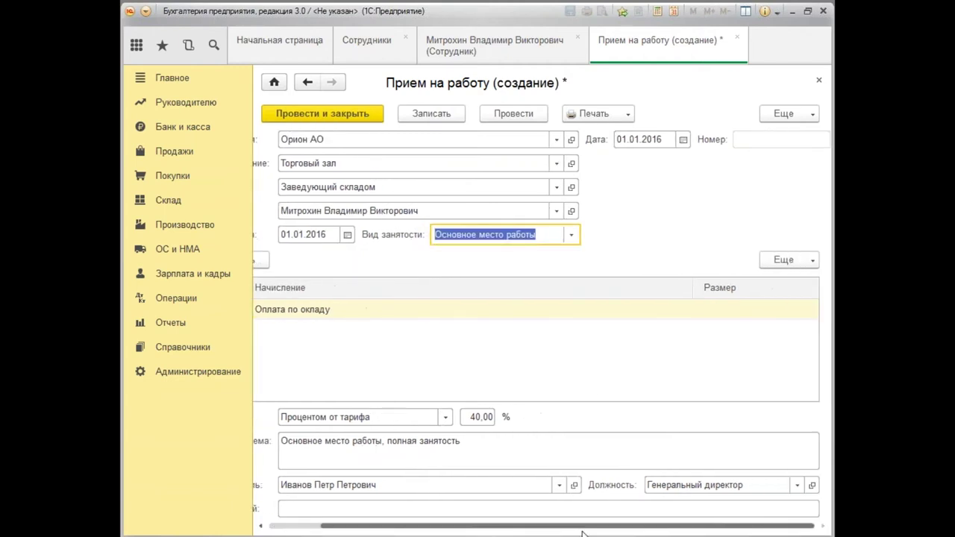
pyautogui.click(752, 315)
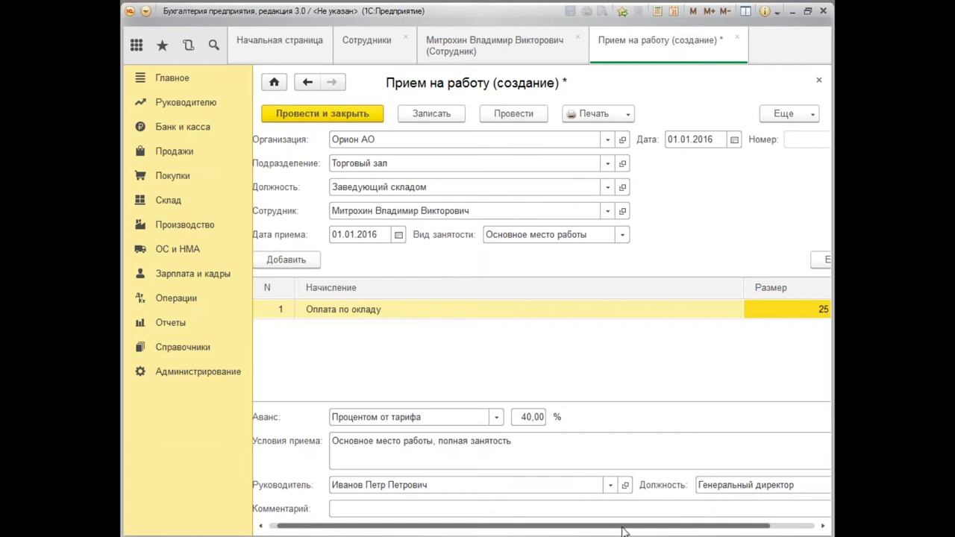
pyautogui.hscroll(2, 624, 532)
pyautogui.hscroll(-2, 619, 532)
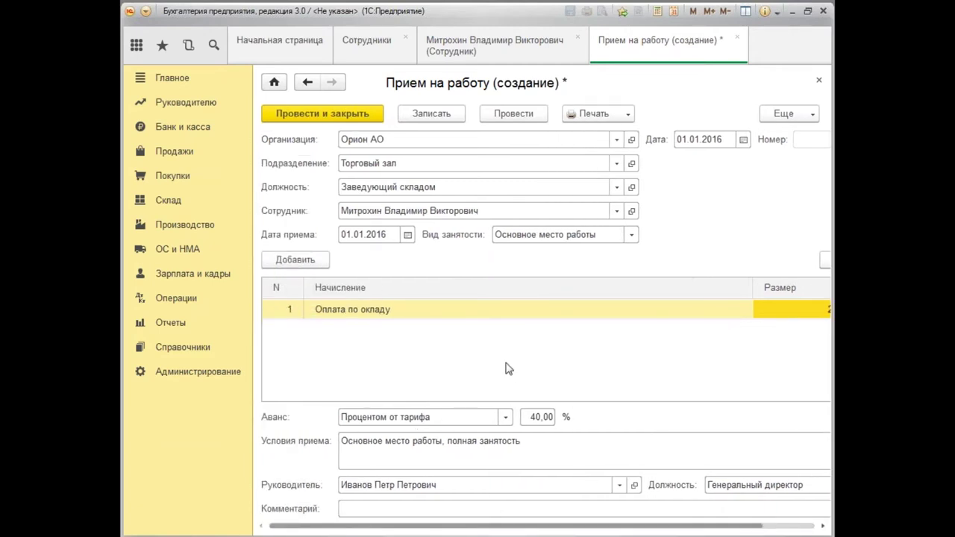
pyautogui.click(338, 116)
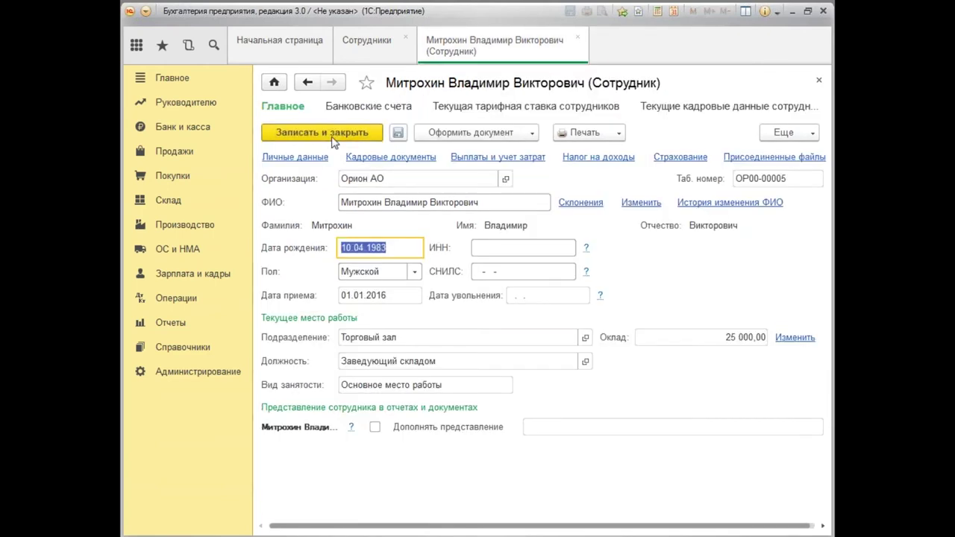
# Save the employee card, dismiss the Оформить документ list, and close the Сотрудники tab.
pyautogui.click(334, 138)
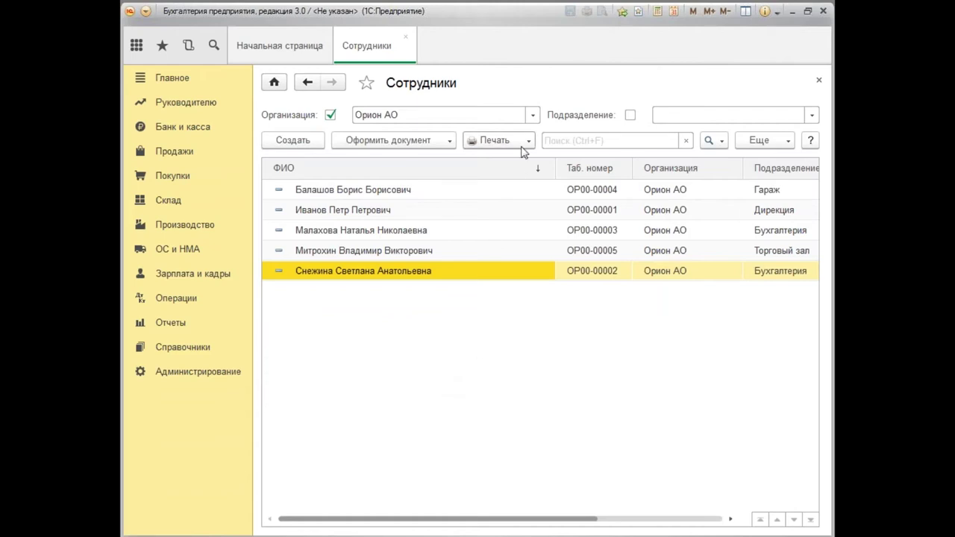
pyautogui.click(451, 141)
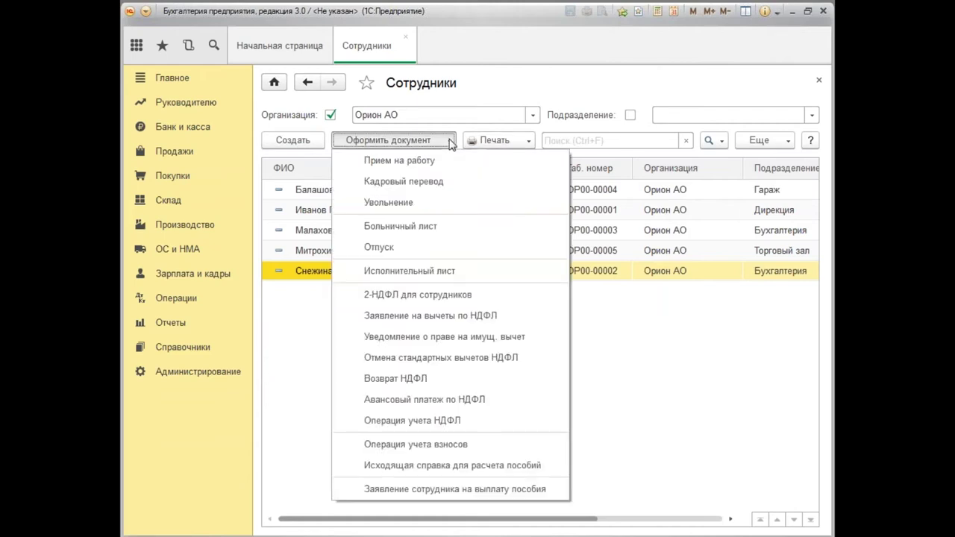
pyautogui.click(738, 442)
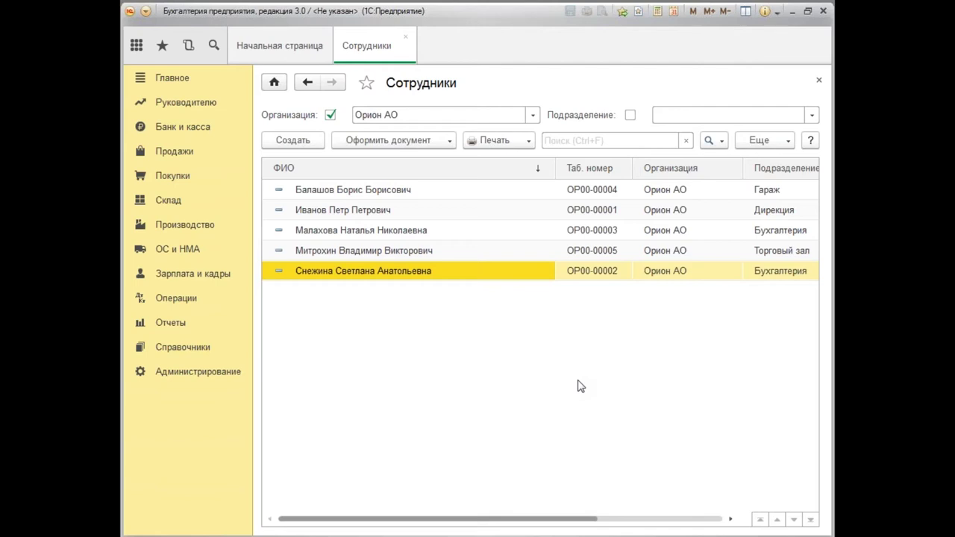
pyautogui.click(820, 83)
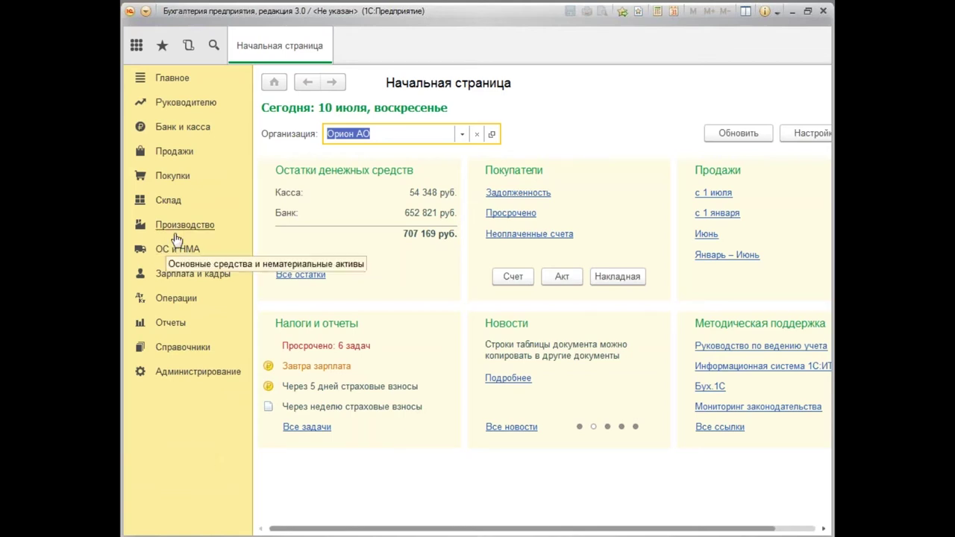
pyautogui.click(190, 274)
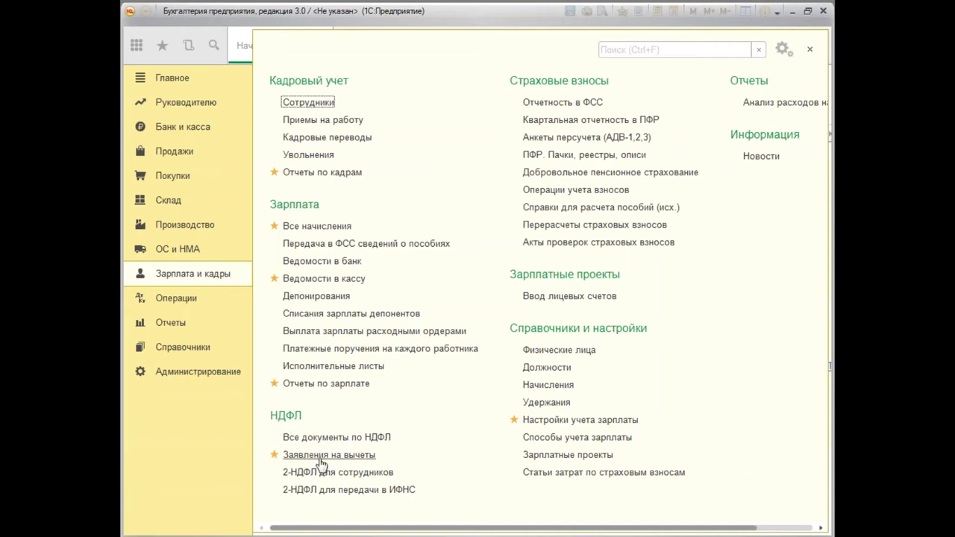
pyautogui.click(274, 455)
pyautogui.click(273, 457)
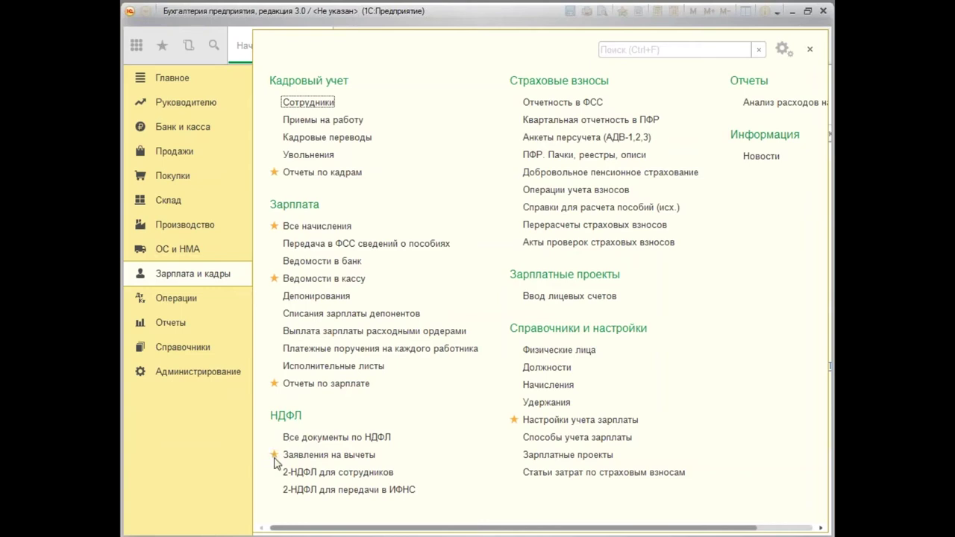
pyautogui.click(353, 458)
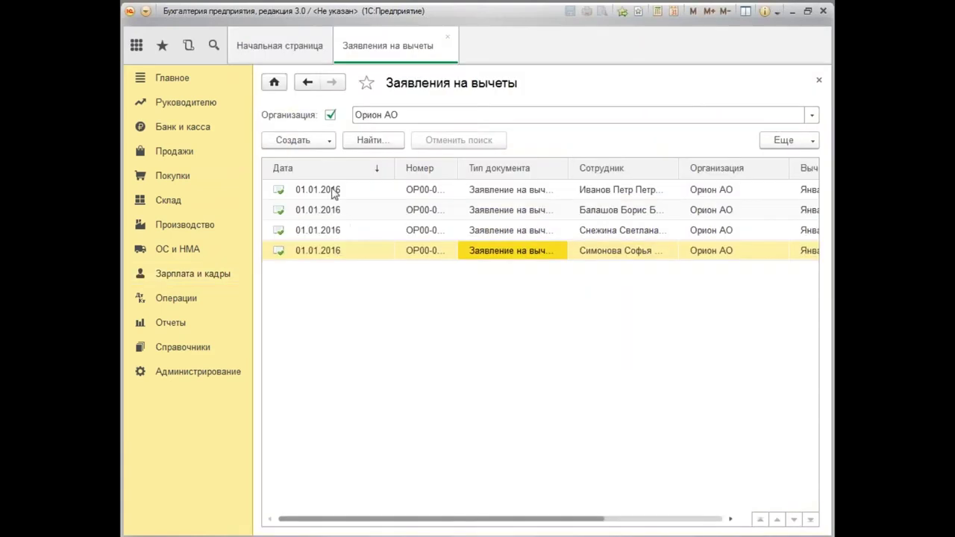
pyautogui.doubleClick(333, 192)
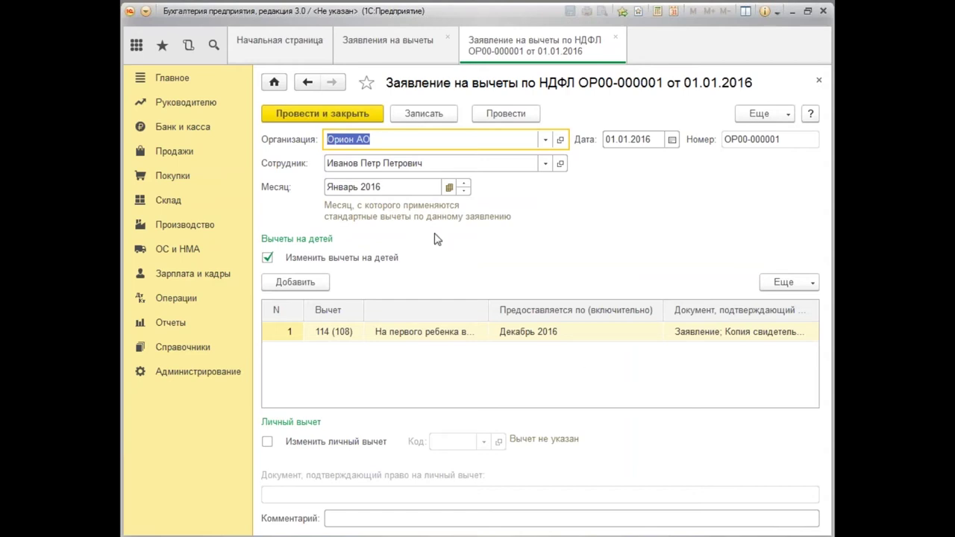
pyautogui.click(650, 142)
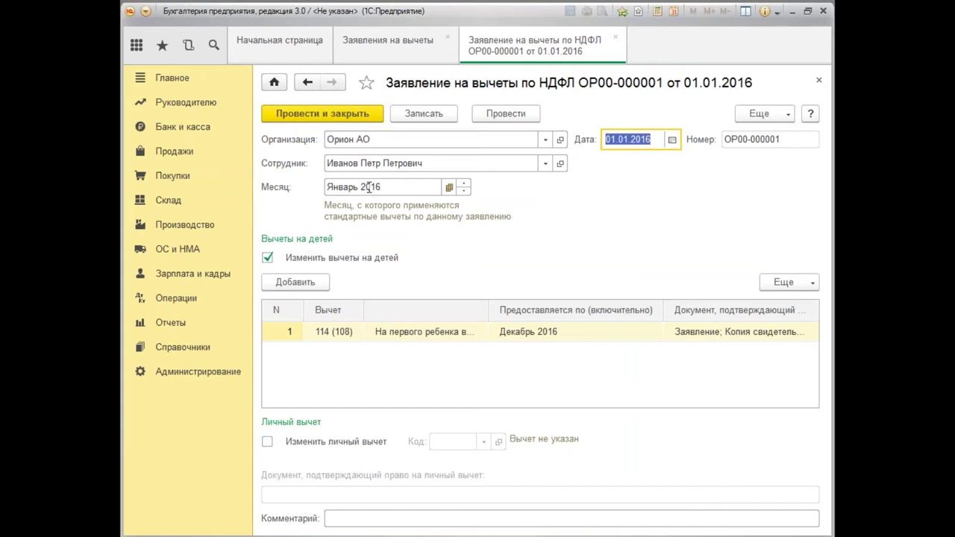
pyautogui.click(369, 188)
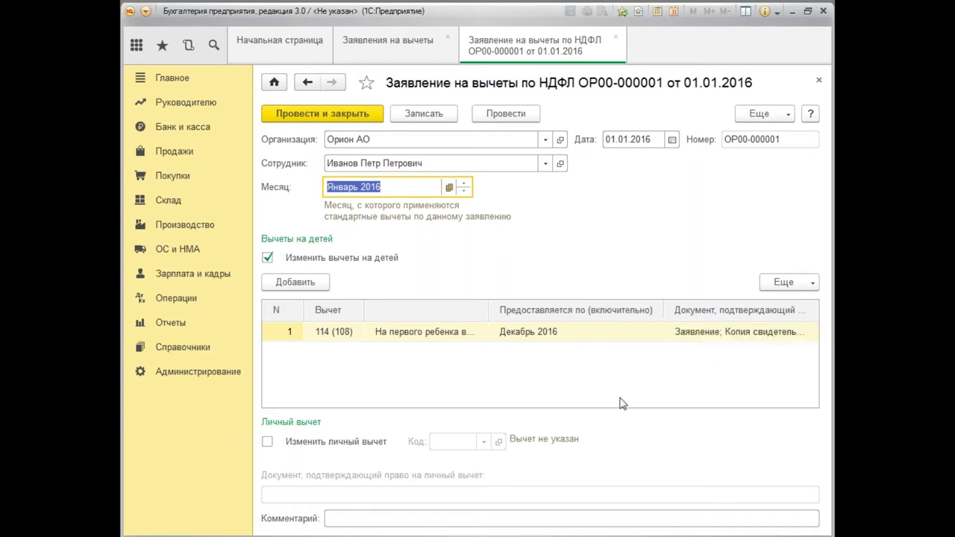
pyautogui.doubleClick(579, 338)
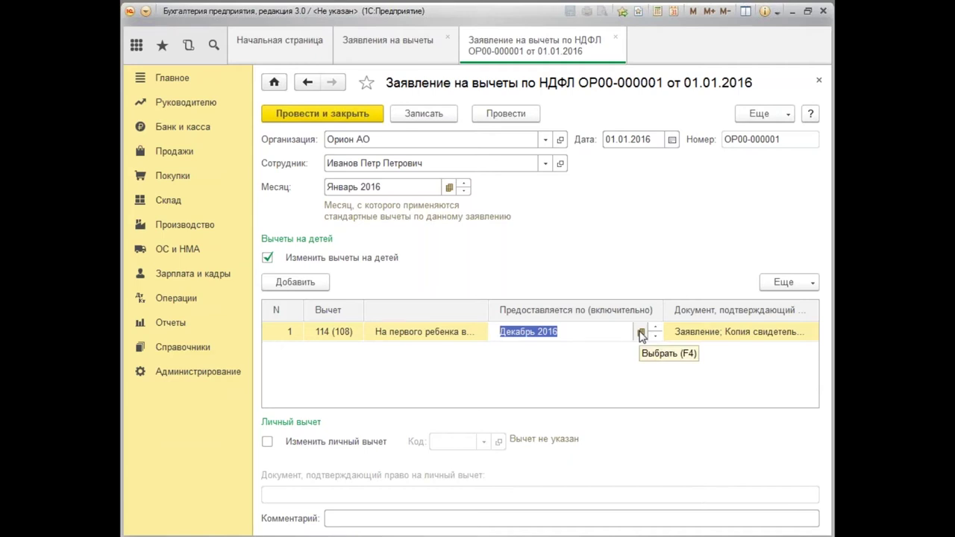
pyautogui.click(641, 333)
pyautogui.click(506, 214)
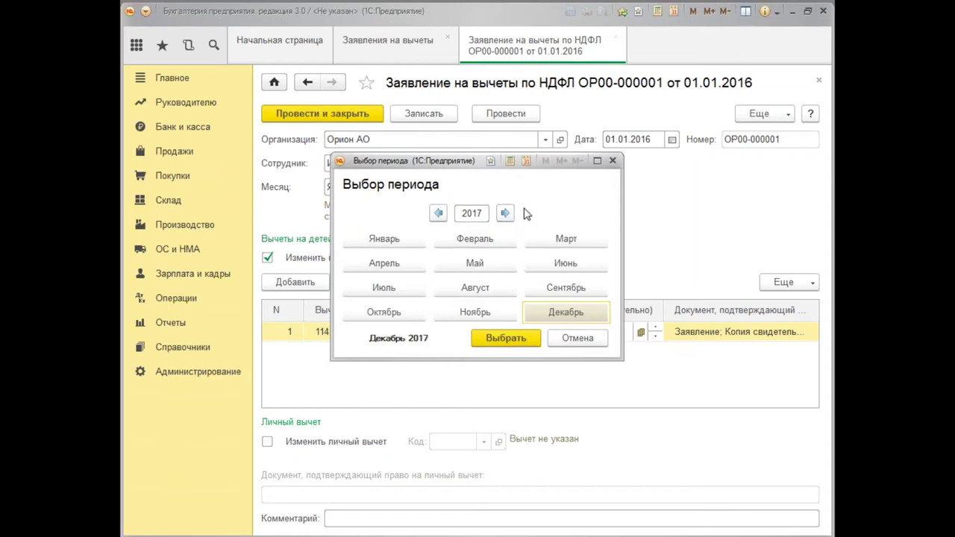
pyautogui.click(612, 160)
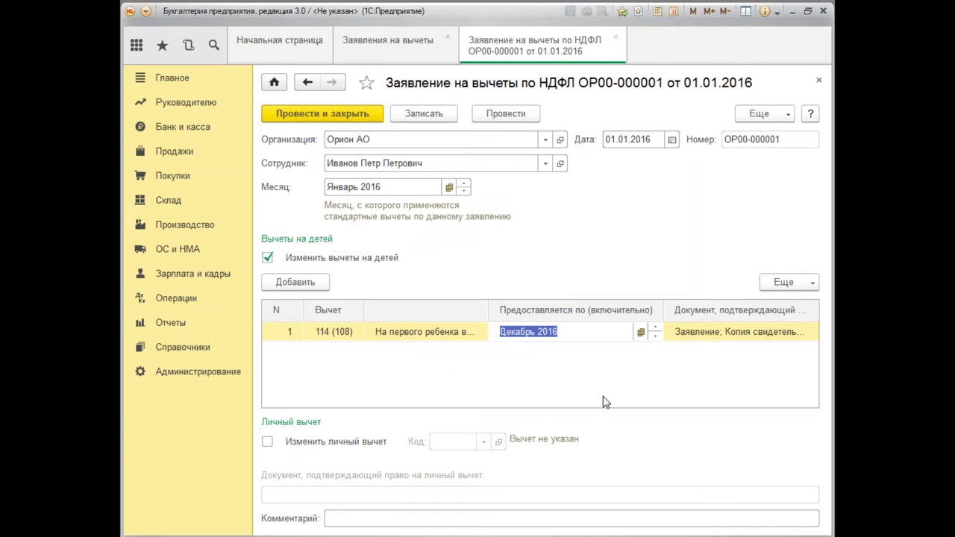
pyautogui.click(322, 113)
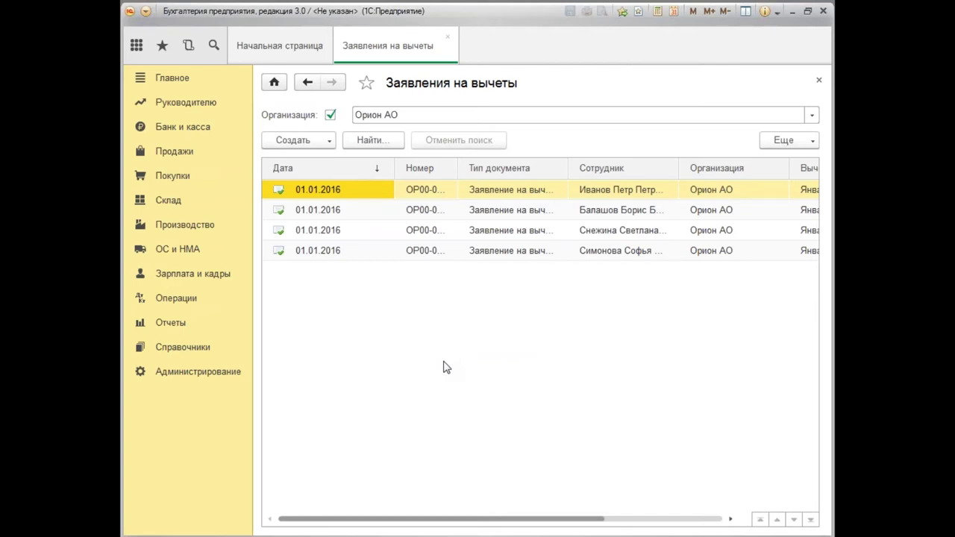
pyautogui.click(820, 84)
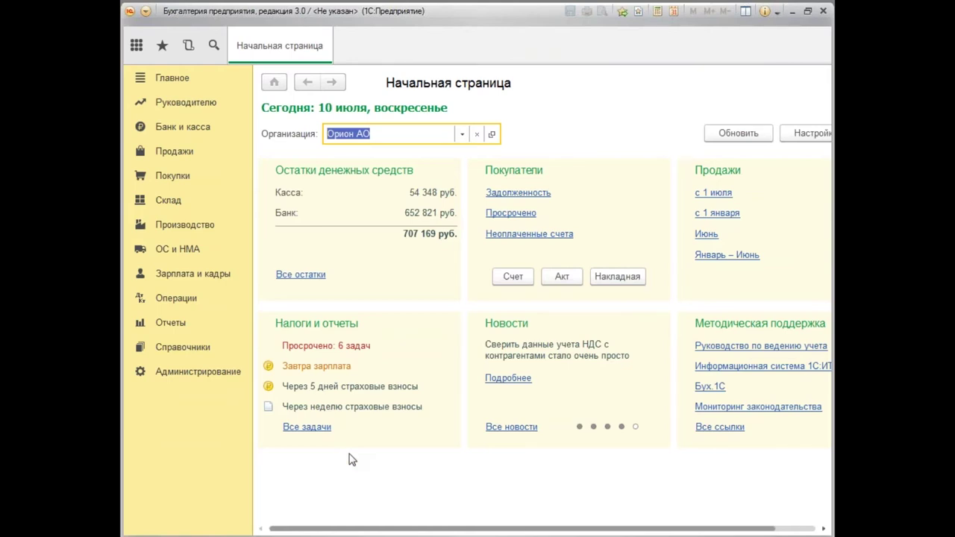
# Open Зарплата и кадры > Отчеты по кадрам > Личные данные сотрудников.
pyautogui.click(176, 282)
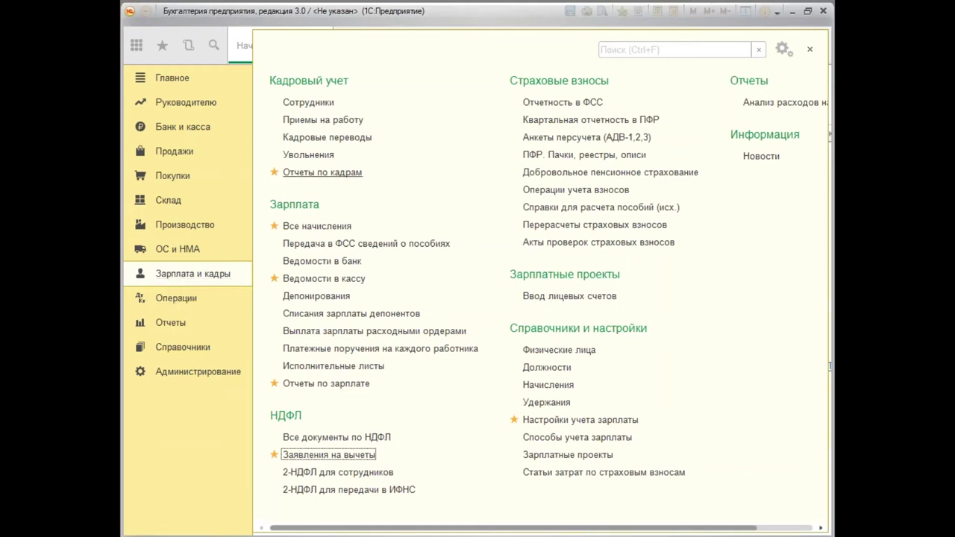
pyautogui.click(323, 172)
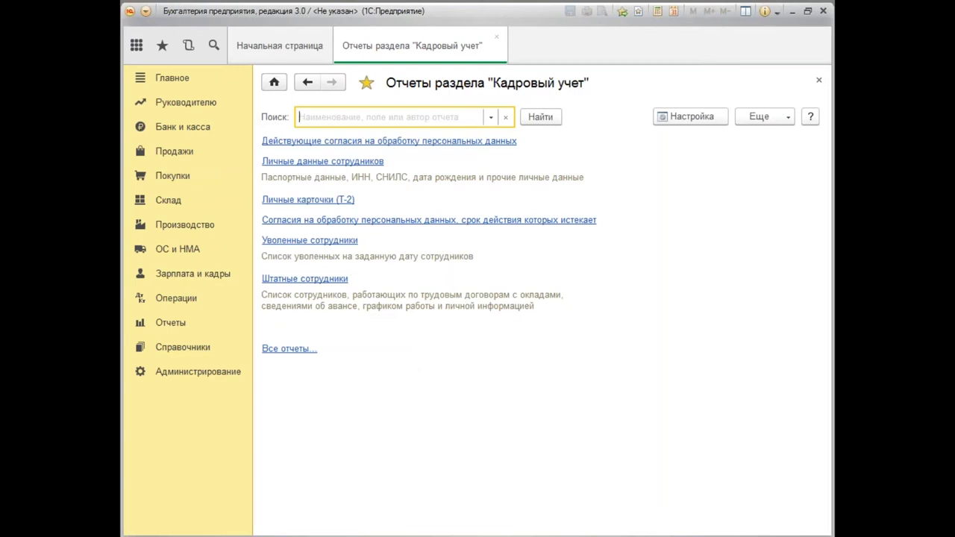
pyautogui.click(322, 161)
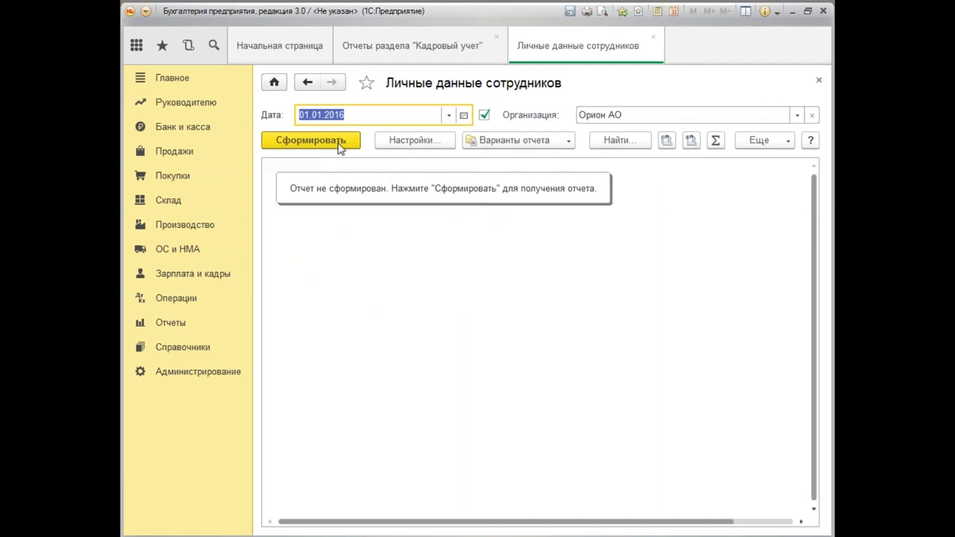
# Generate the personal data report, inspect employees' Юбилей values, and close the report.
pyautogui.click(340, 146)
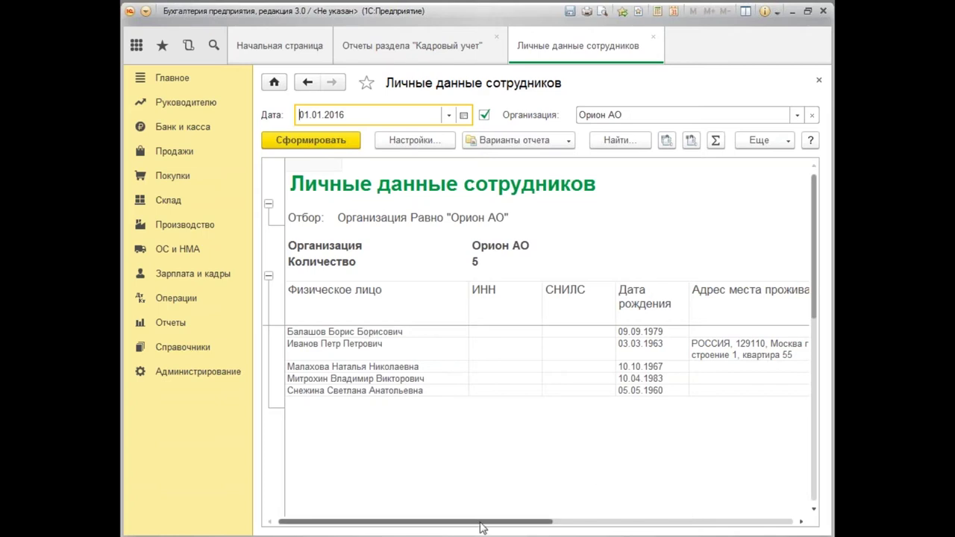
pyautogui.moveTo(481, 527); pyautogui.dragTo(744, 531)
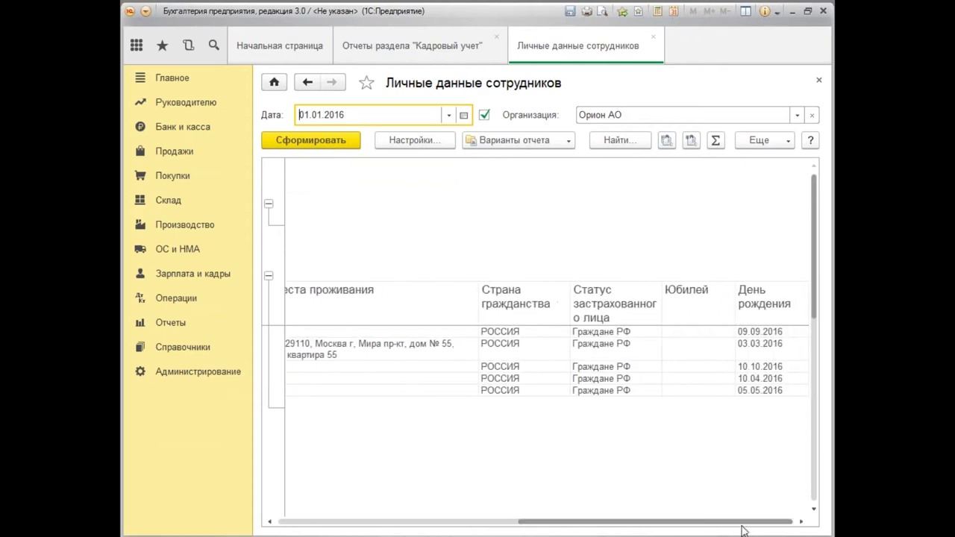
pyautogui.click(701, 333)
pyautogui.click(704, 350)
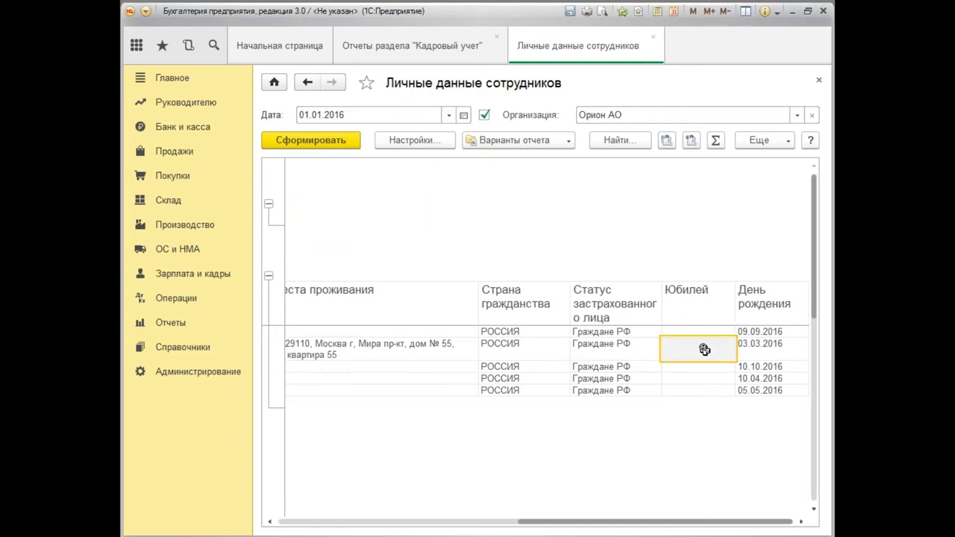
pyautogui.click(706, 378)
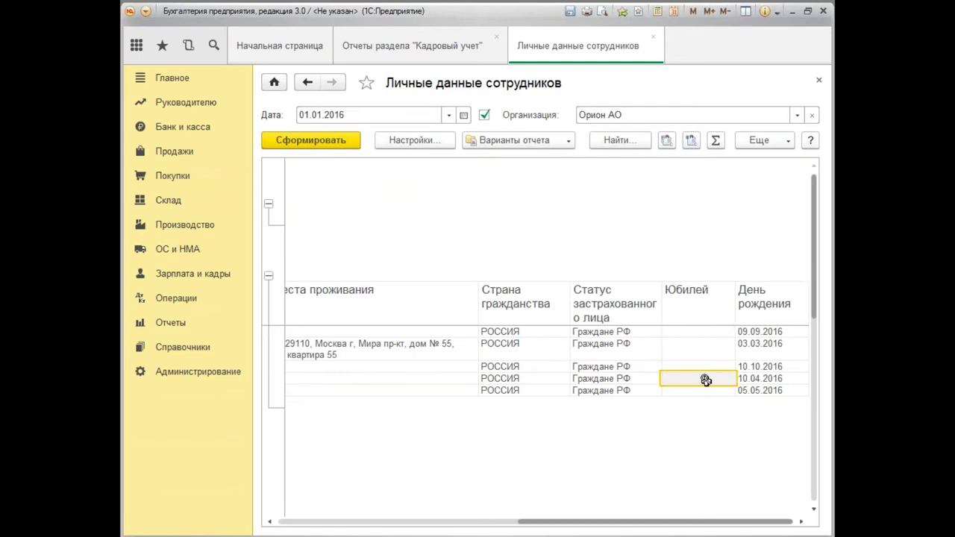
pyautogui.click(703, 401)
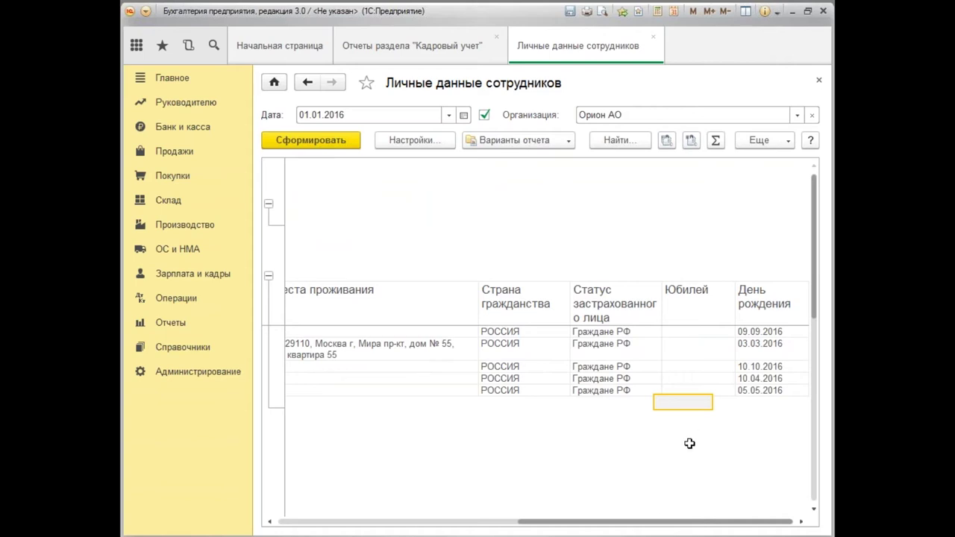
pyautogui.moveTo(657, 525); pyautogui.dragTo(401, 515)
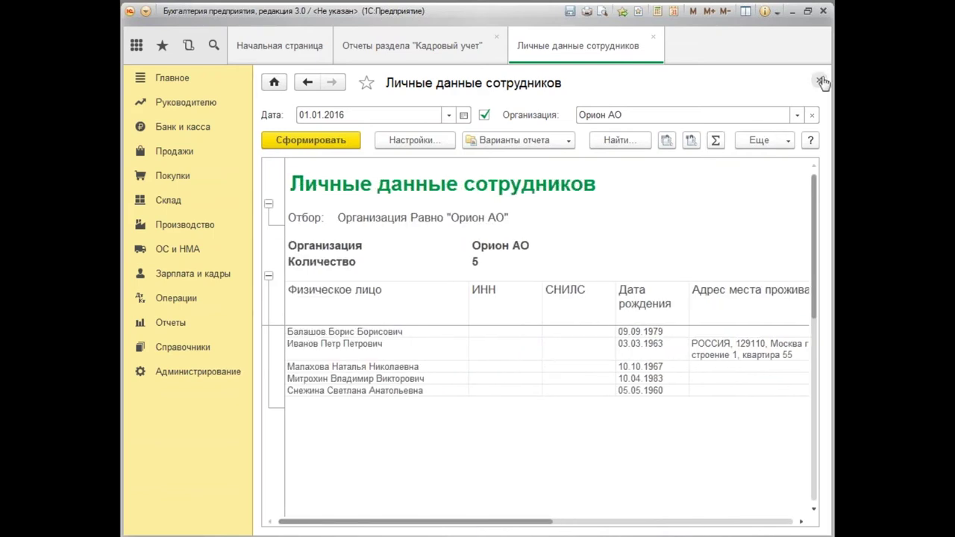
pyautogui.click(821, 82)
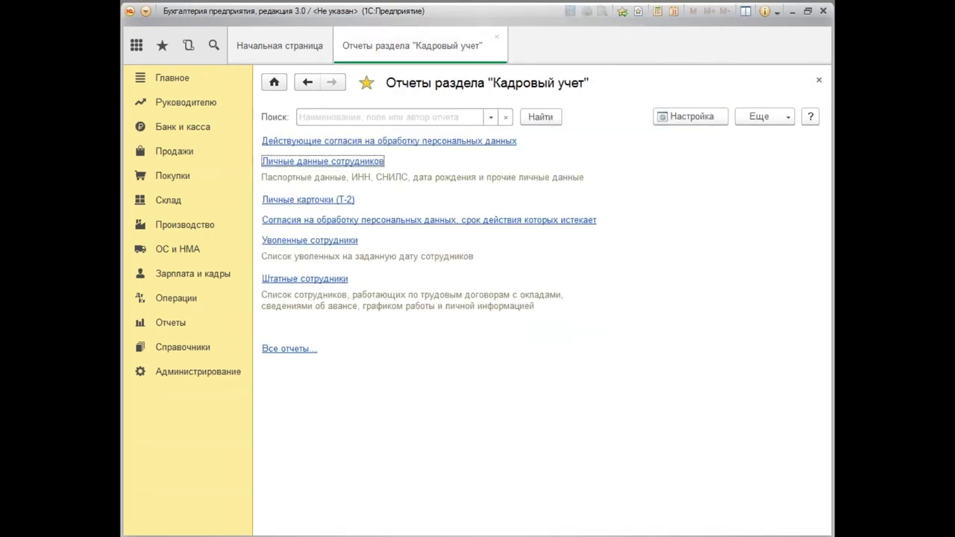
# Run the Личные карточки (Т-2) report, return to it via Отчеты по кадрам, and run it again.
pyautogui.click(321, 202)
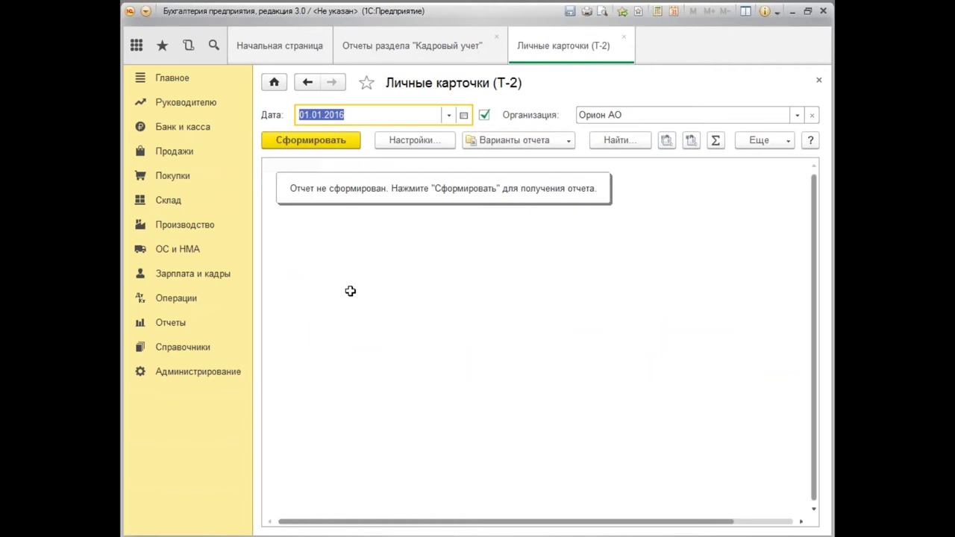
pyautogui.click(324, 142)
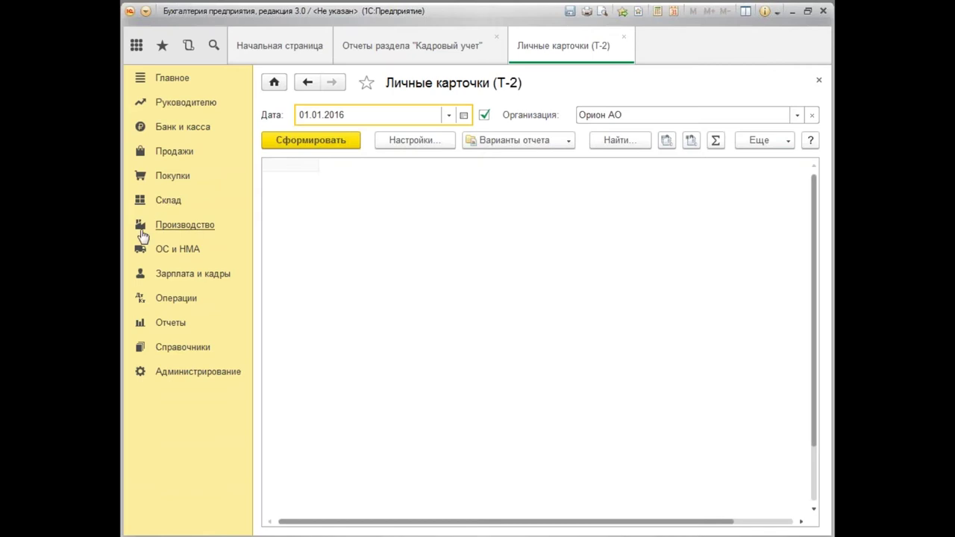
pyautogui.click(189, 274)
pyautogui.click(323, 173)
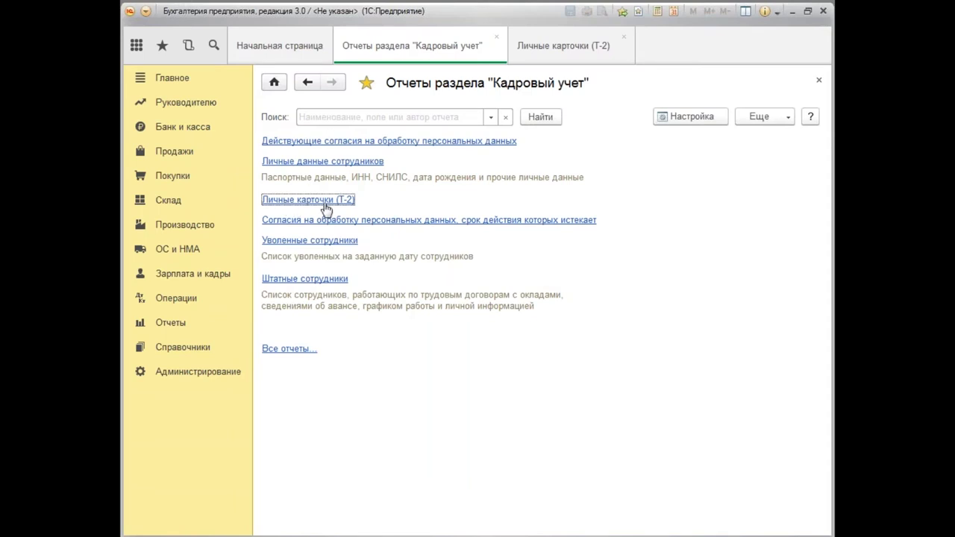
pyautogui.click(567, 48)
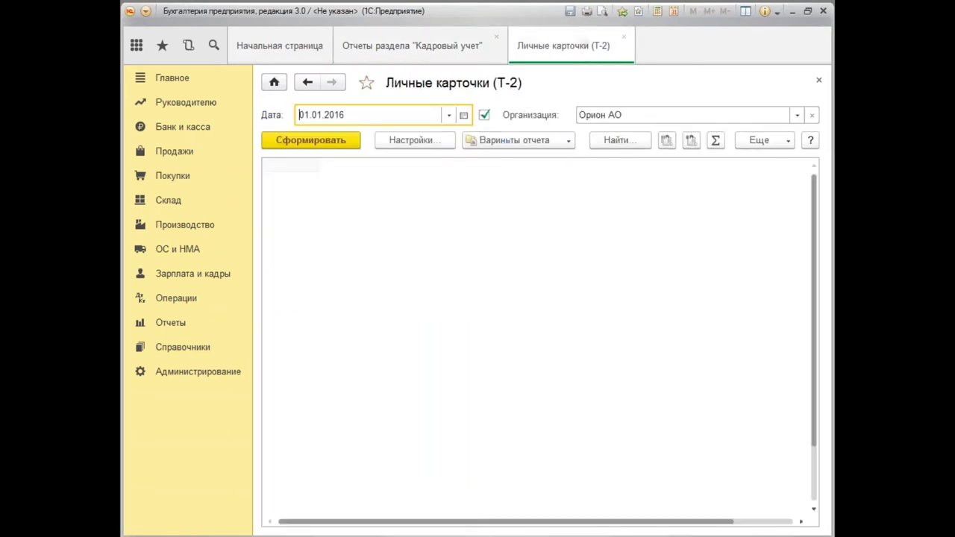
pyautogui.click(334, 142)
pyautogui.click(814, 510)
# Untick the Работник кадровой службы and employee filters, rerun Т-2, and close it.
pyautogui.click(415, 141)
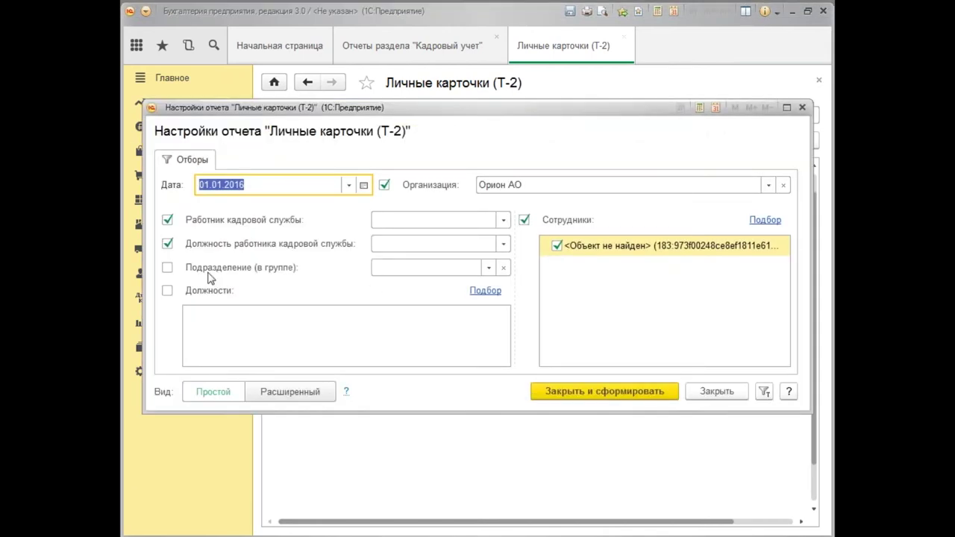
pyautogui.click(167, 220)
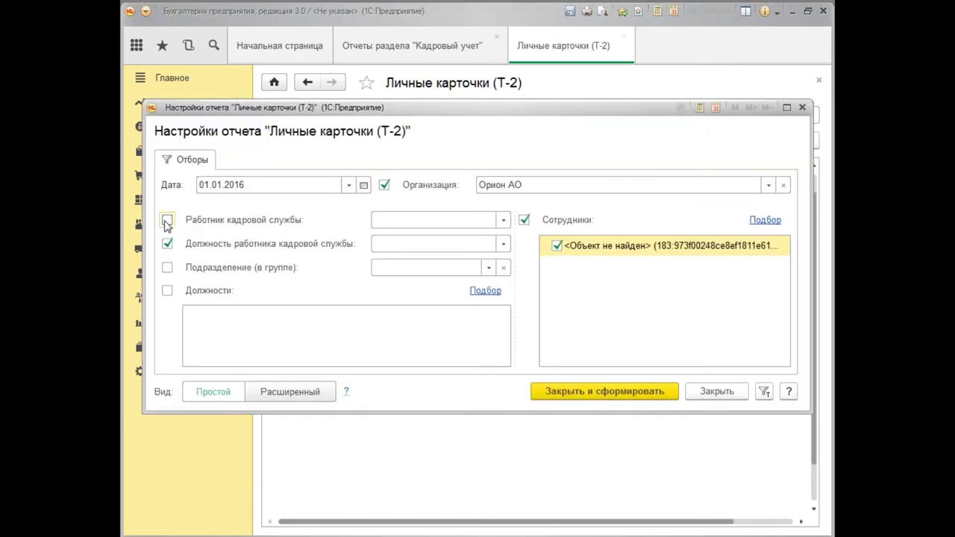
pyautogui.click(557, 246)
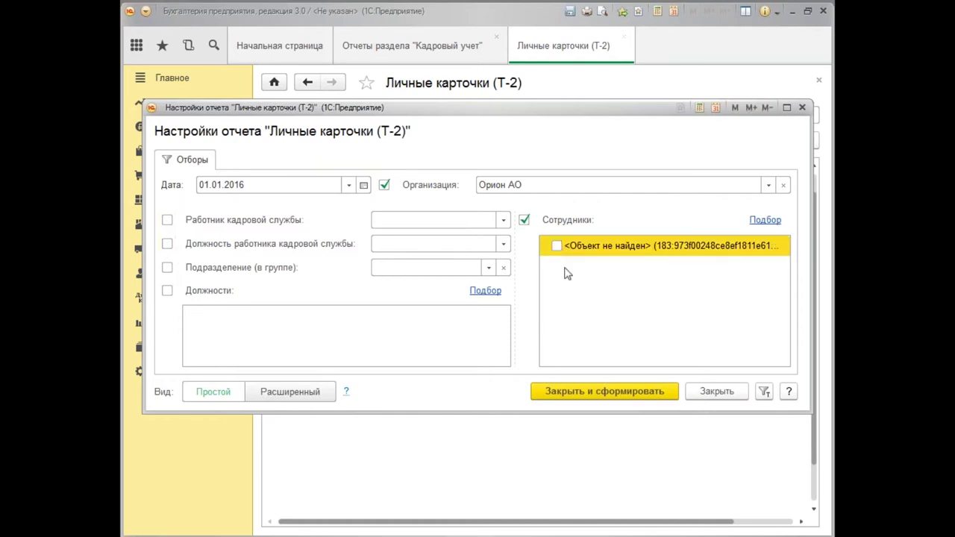
pyautogui.click(615, 391)
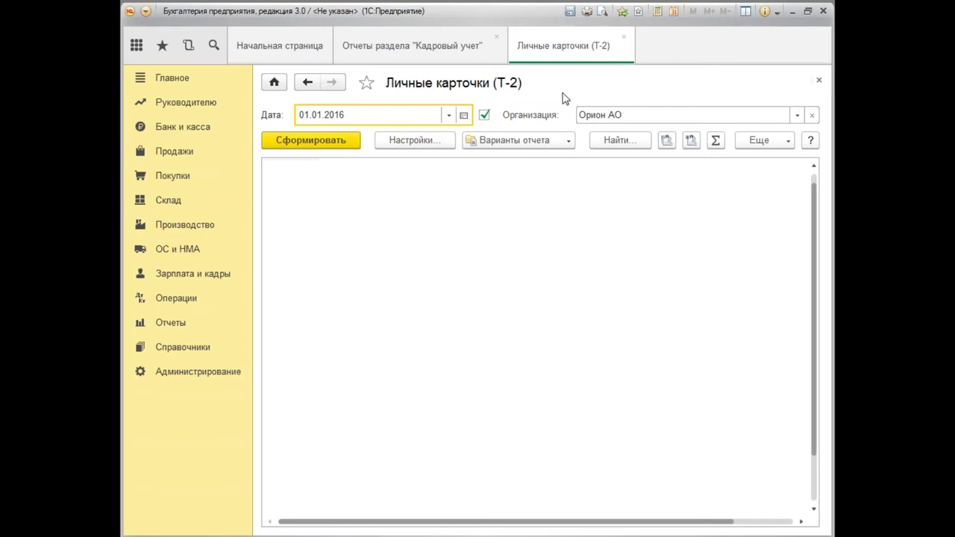
pyautogui.click(819, 80)
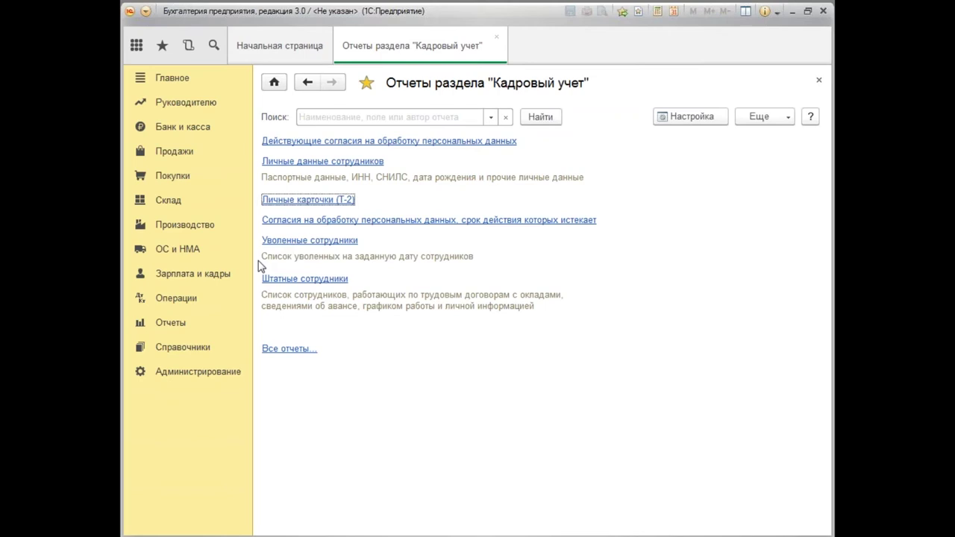
pyautogui.click(321, 280)
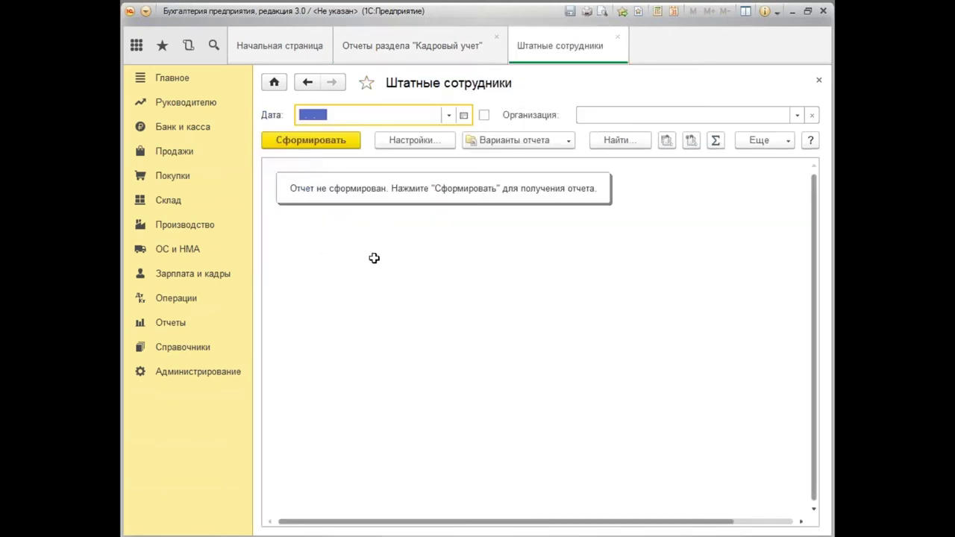
# Run Штатные сотрудники for Орион АО as of 01.01.2016 and scroll across its columns.
pyautogui.write('0')
pyautogui.write('1011016')
pyautogui.press('Tab')
pyautogui.click(621, 115)
pyautogui.click(617, 137)
pyautogui.click(277, 148)
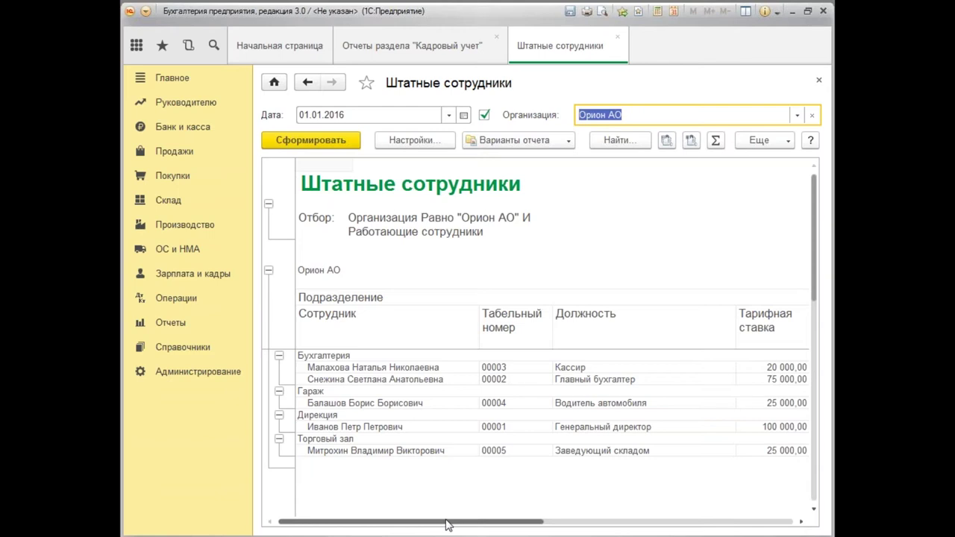
pyautogui.moveTo(446, 525); pyautogui.dragTo(442, 526)
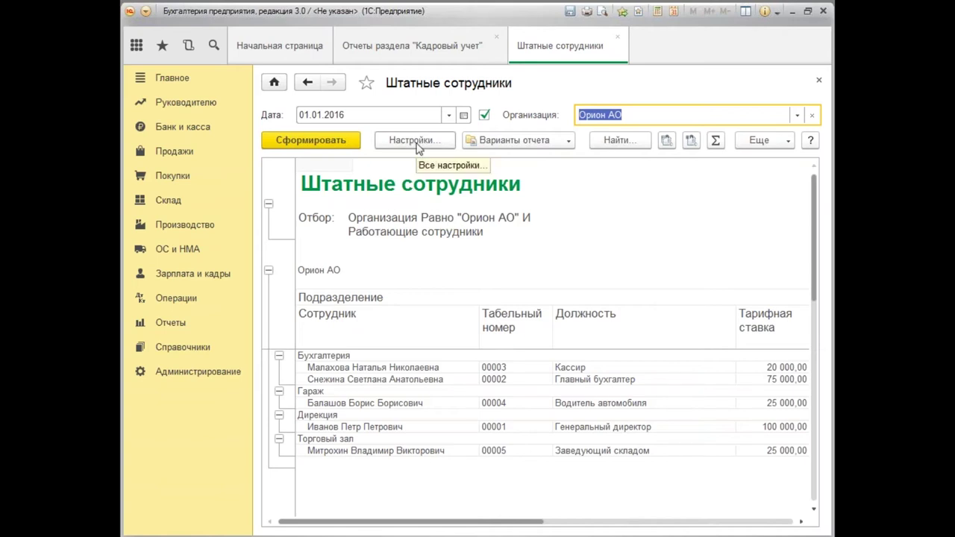
pyautogui.moveTo(468, 527); pyautogui.dragTo(479, 529)
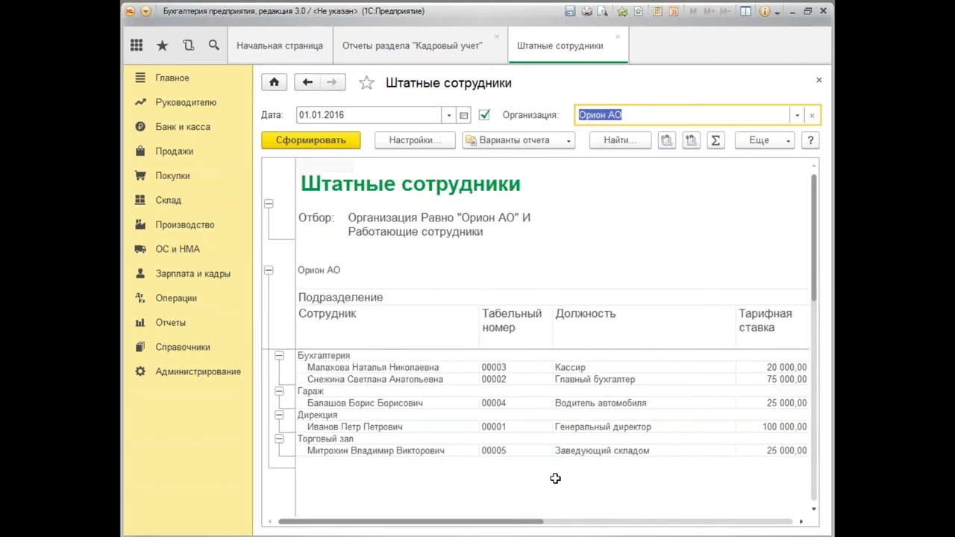
# In the advanced Поля и сортировки settings, move Дата рождения right below Табельный номер.
pyautogui.click(421, 142)
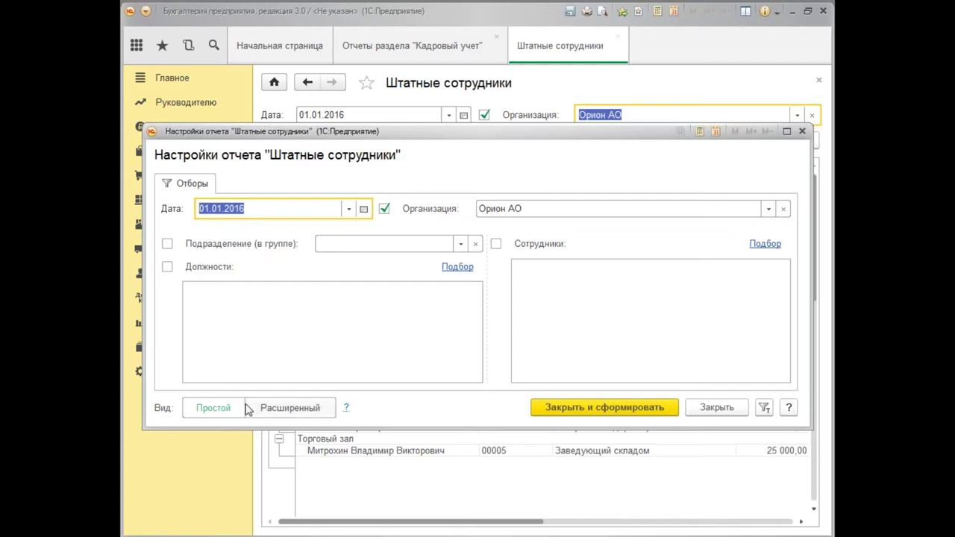
pyautogui.click(319, 412)
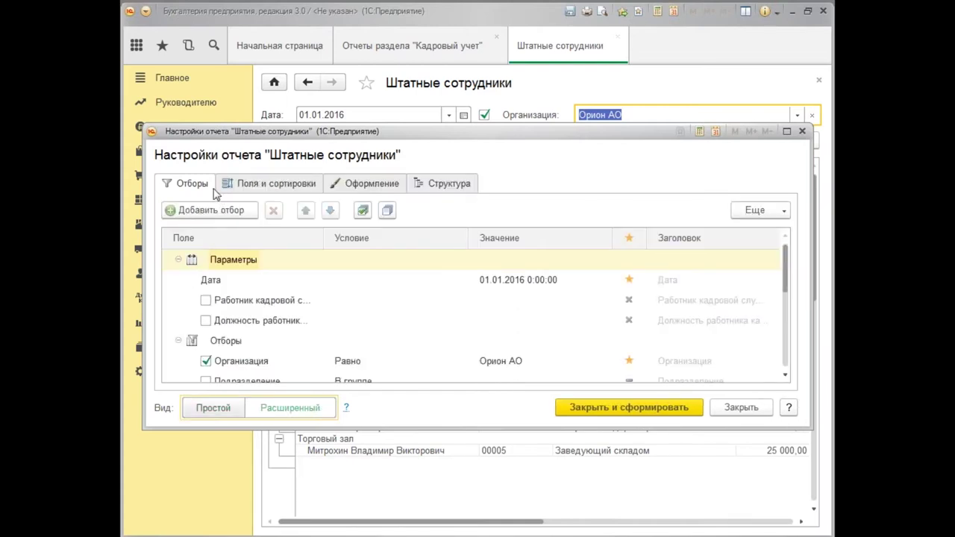
pyautogui.click(314, 185)
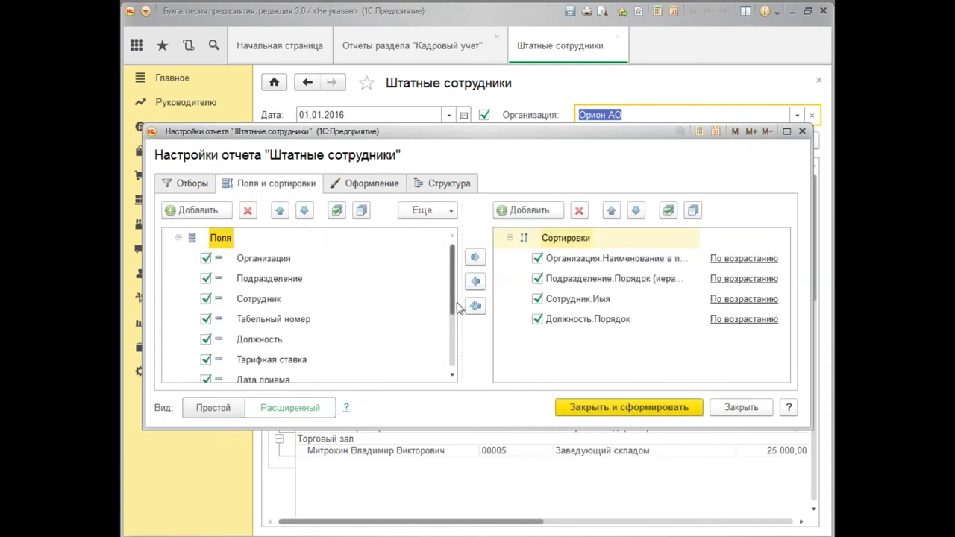
pyautogui.click(453, 377)
pyautogui.click(452, 376)
pyautogui.click(453, 377)
pyautogui.click(453, 377)
pyautogui.click(452, 377)
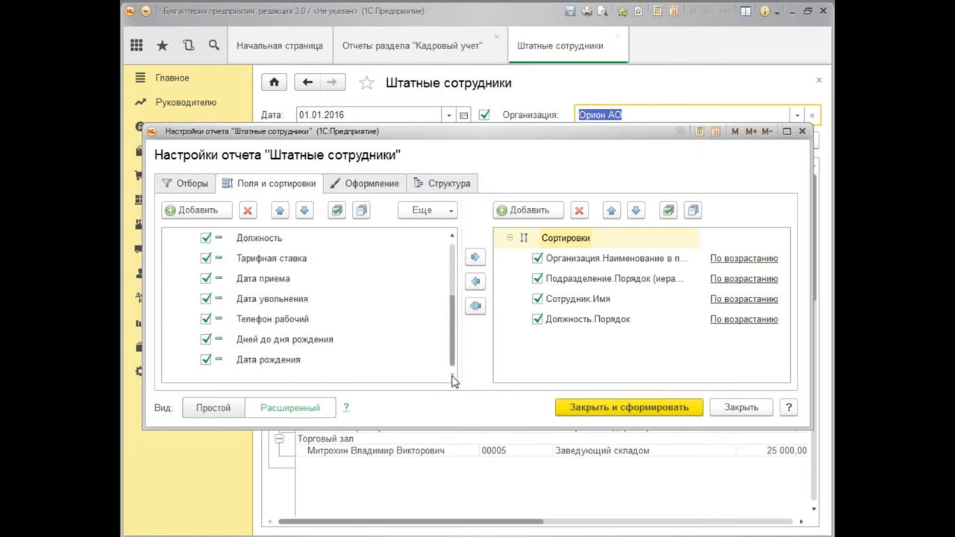
pyautogui.click(271, 364)
pyautogui.moveTo(271, 365); pyautogui.dragTo(267, 254)
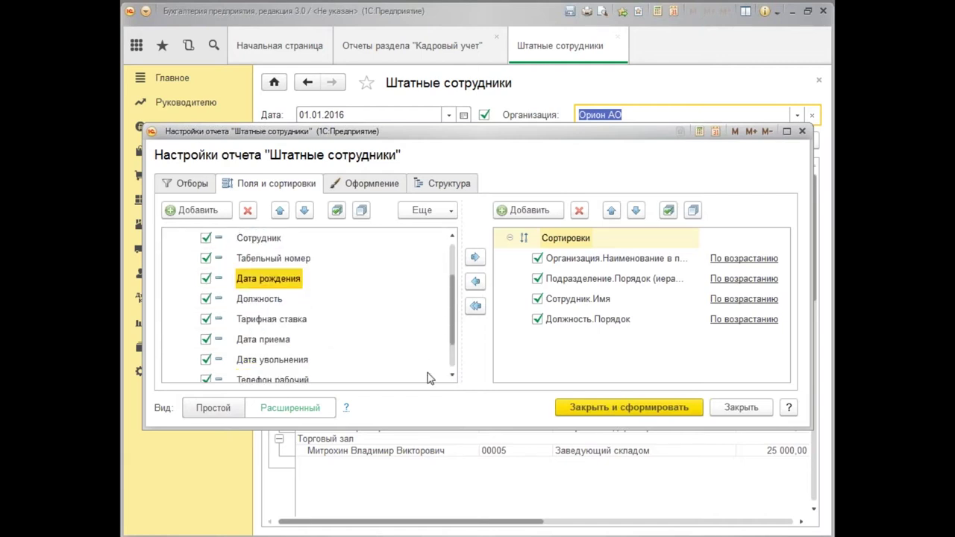
# Regenerate the staff report and scroll across to check the new Дата рождения column.
pyautogui.click(646, 412)
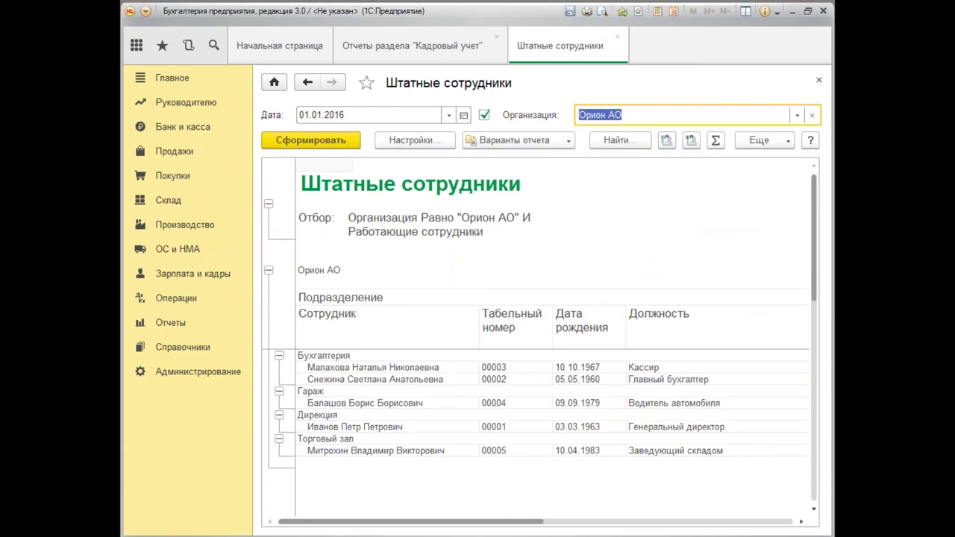
pyautogui.moveTo(507, 529); pyautogui.dragTo(459, 533)
pyautogui.moveTo(491, 527); pyautogui.dragTo(416, 527)
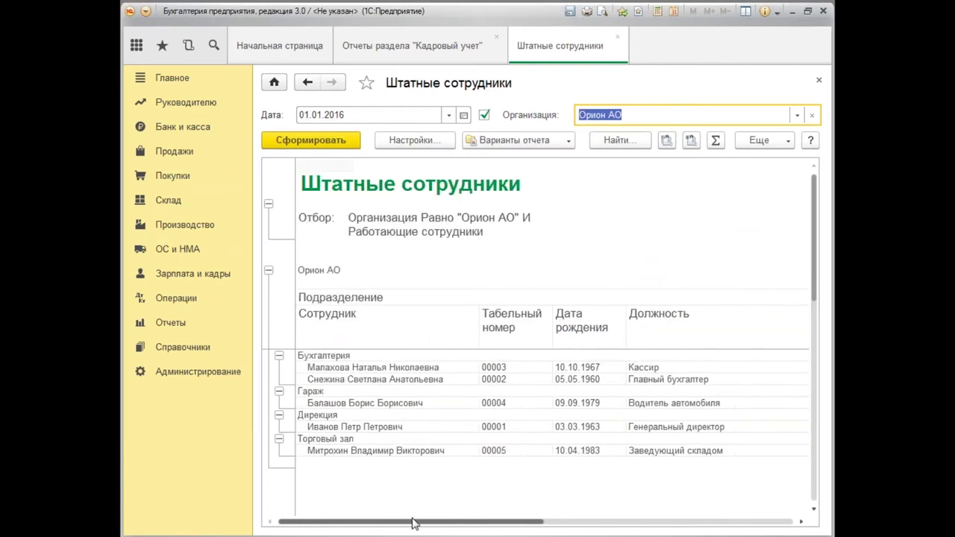
# Add the Место рождения field from the Личные данные group to the report's fields.
pyautogui.click(423, 144)
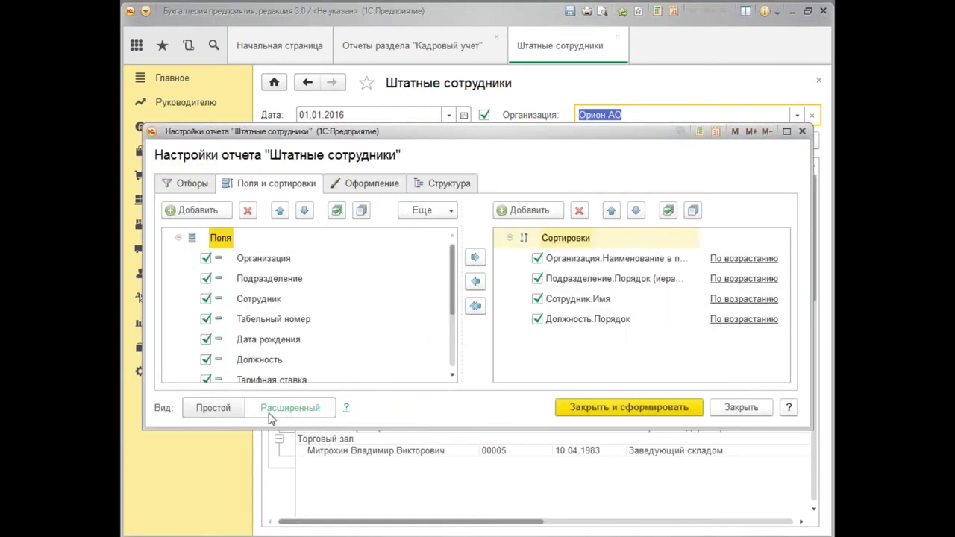
pyautogui.click(170, 212)
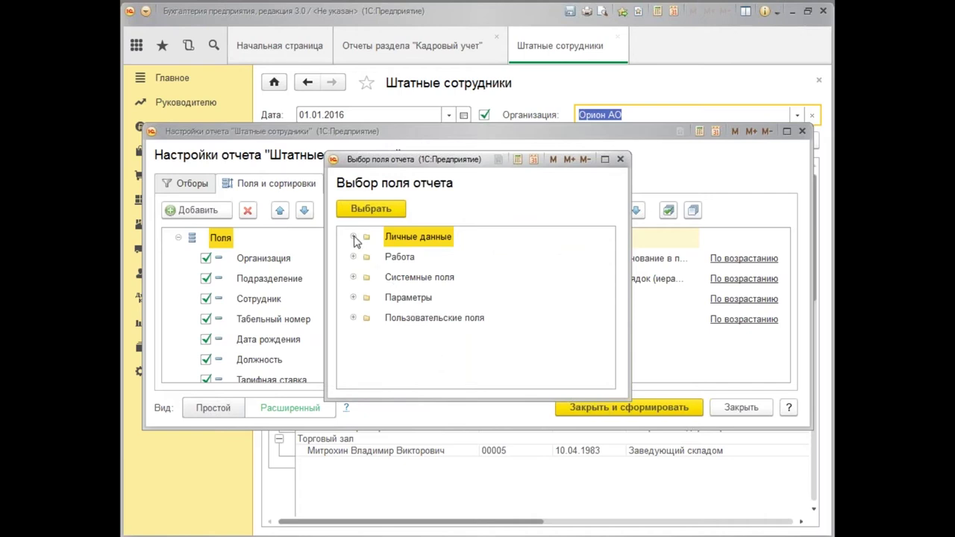
pyautogui.click(353, 237)
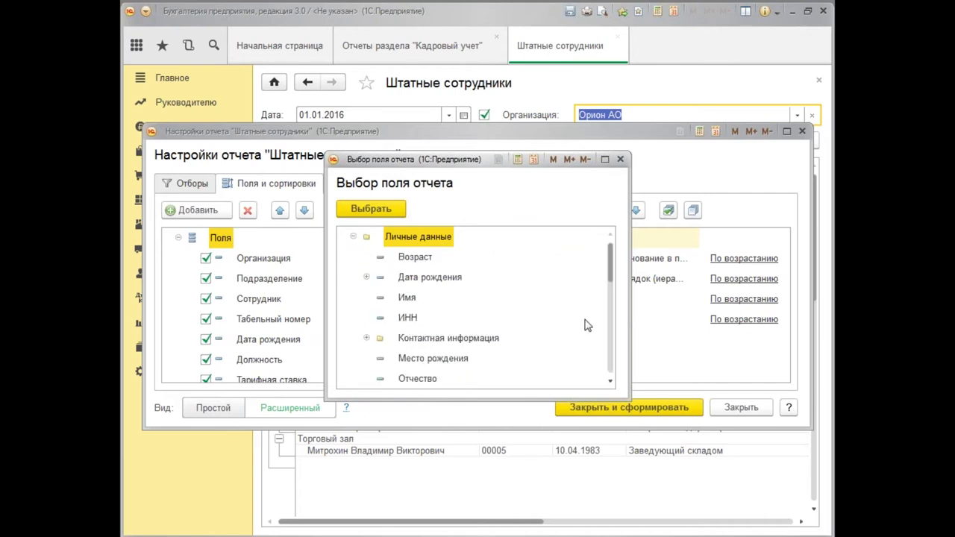
pyautogui.click(611, 382)
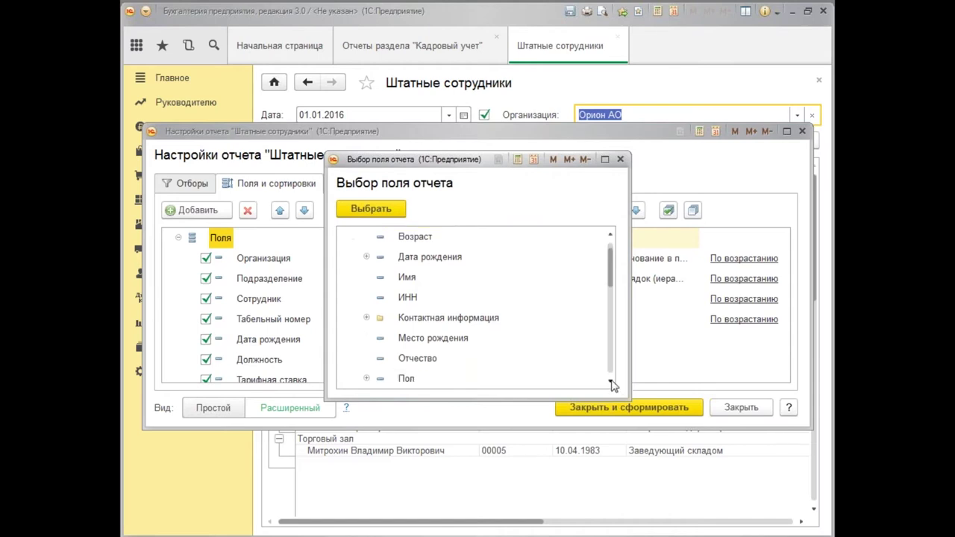
pyautogui.click(450, 343)
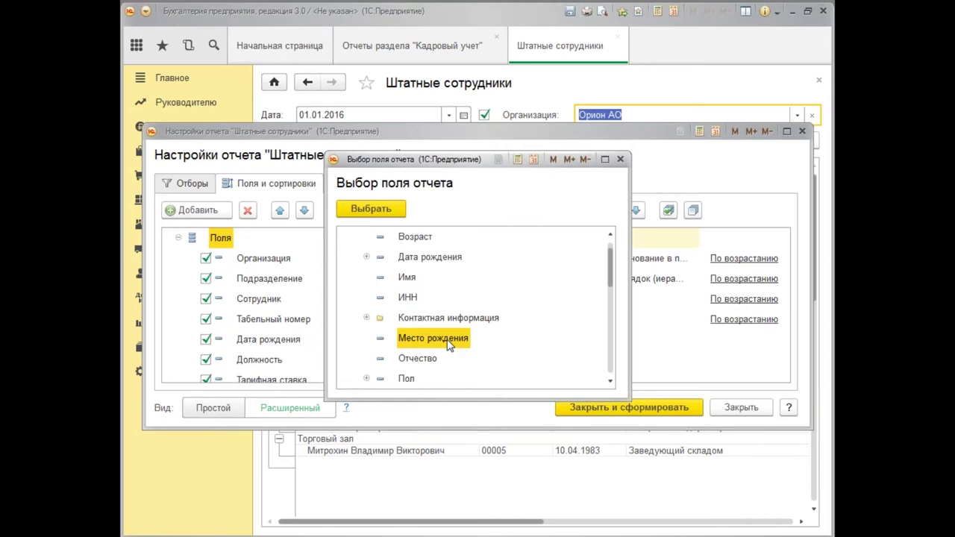
pyautogui.click(365, 212)
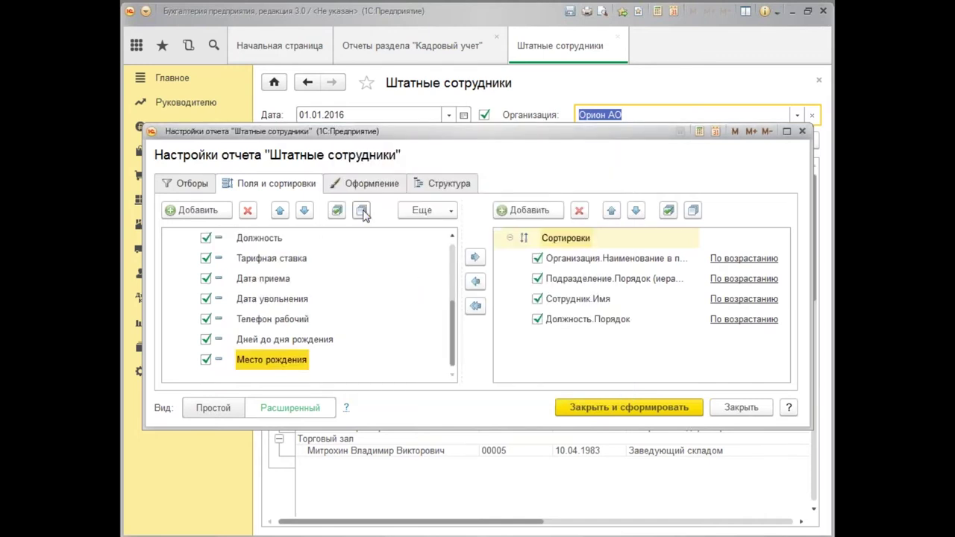
# Regenerate the report and scroll to see Место рождения showing Москва, Россия.
pyautogui.click(659, 411)
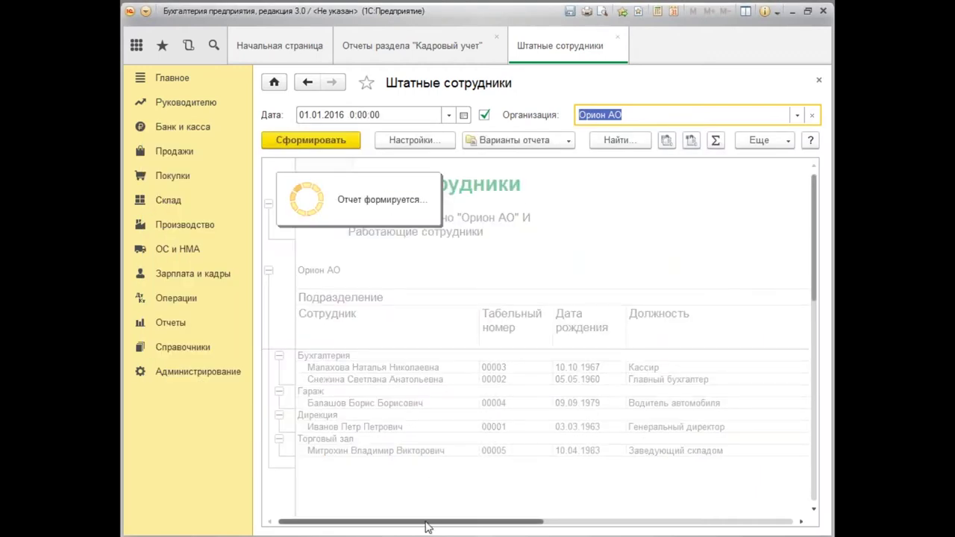
pyautogui.moveTo(426, 527); pyautogui.dragTo(760, 528)
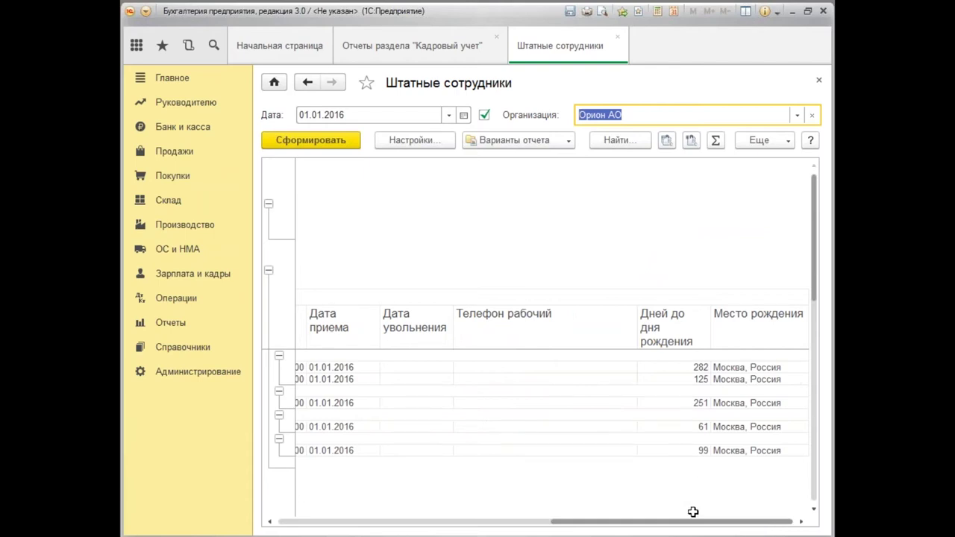
pyautogui.moveTo(695, 527); pyautogui.dragTo(421, 526)
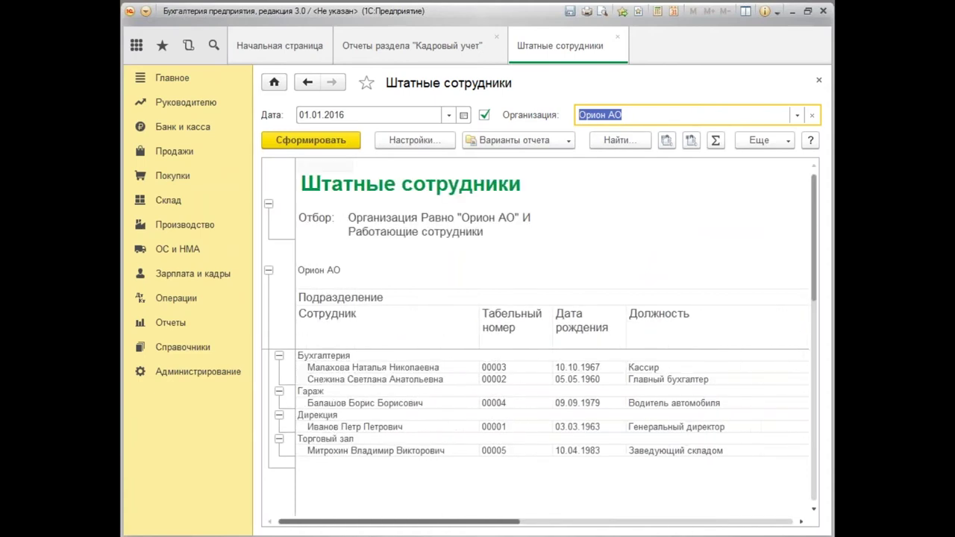
# Close the staff report without saving its variant, then close the Кадровый учет reports list.
pyautogui.click(415, 141)
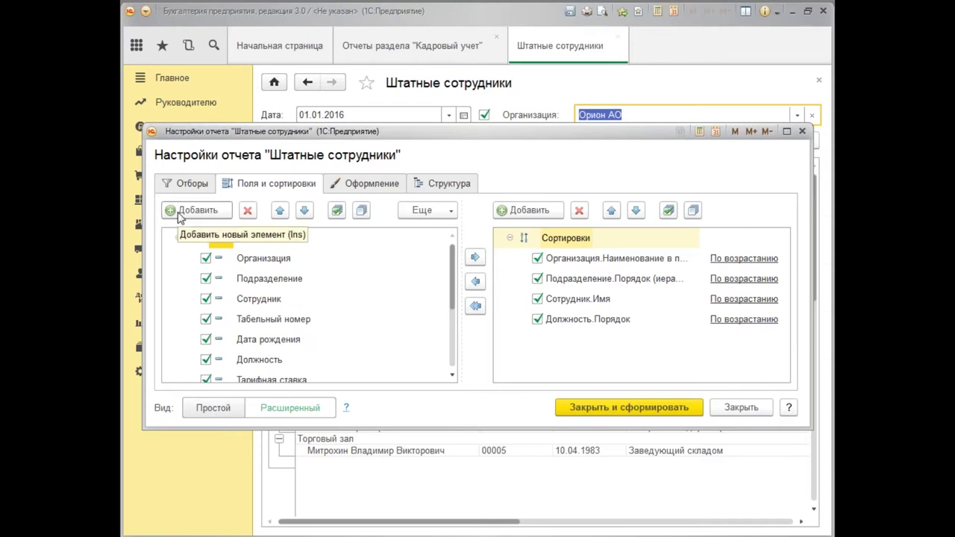
pyautogui.click(802, 132)
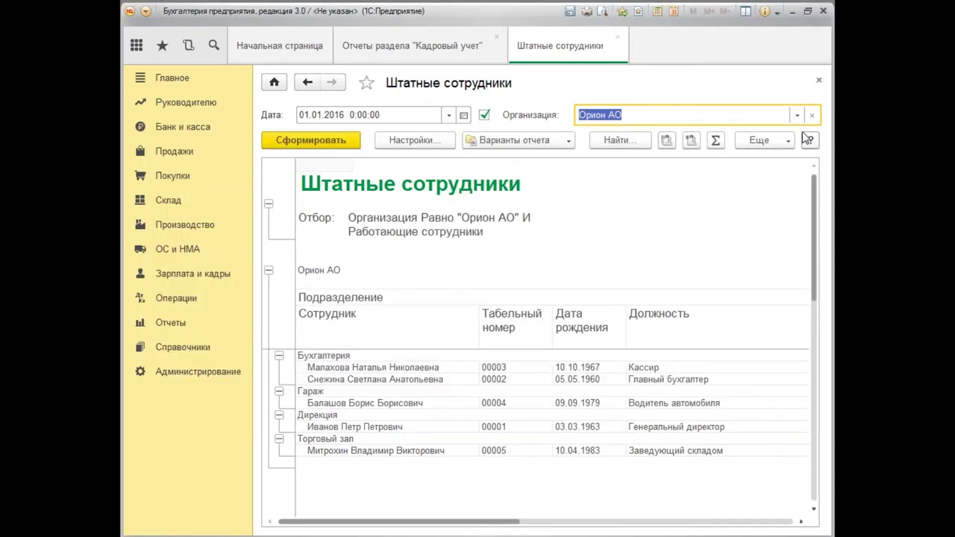
pyautogui.click(818, 82)
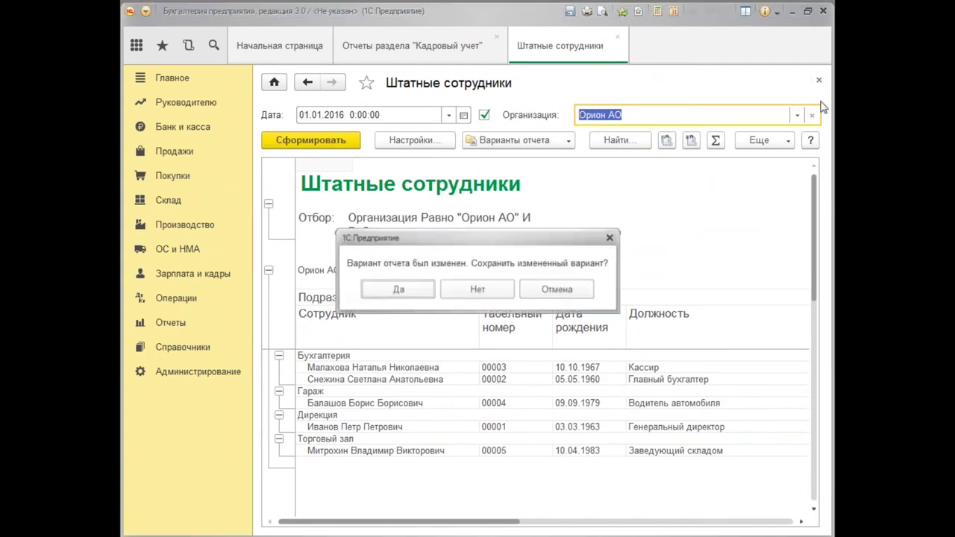
pyautogui.click(478, 293)
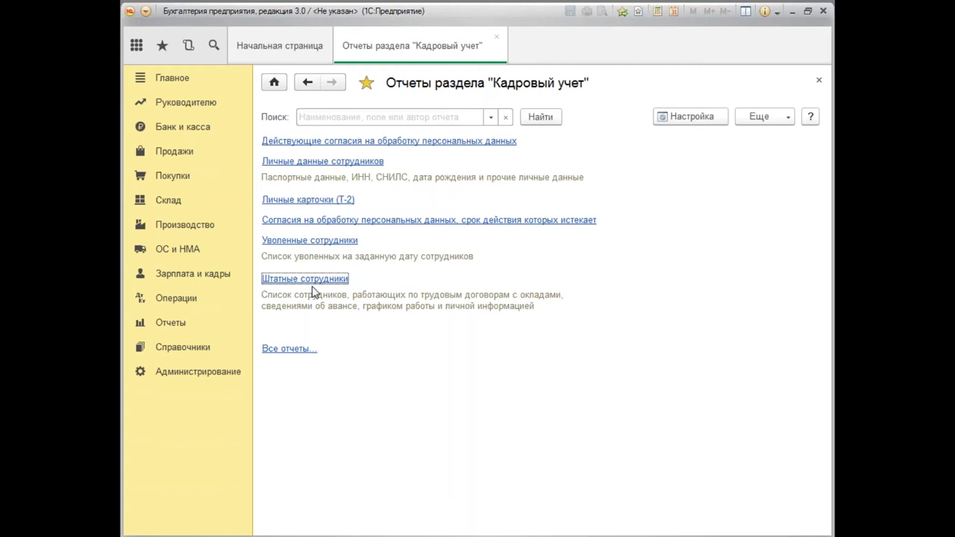
pyautogui.click(820, 82)
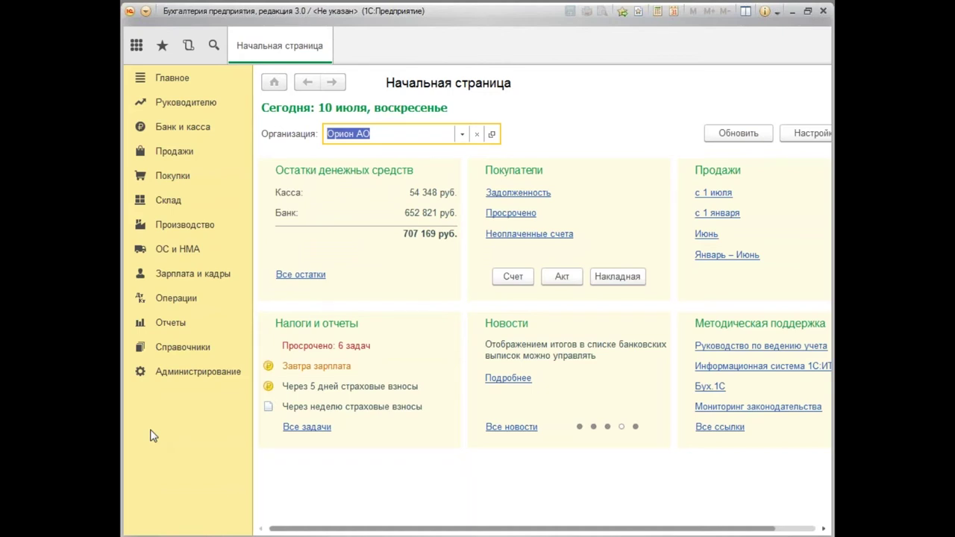
# Review the default Способы учета зарплаты entry (44.01, Оплата труда), save it and close the list.
pyautogui.click(187, 280)
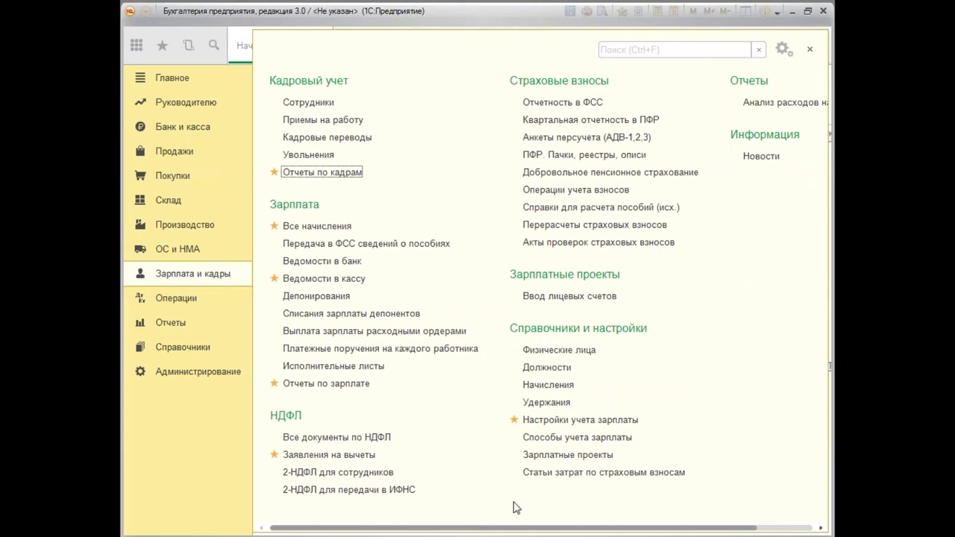
pyautogui.click(593, 442)
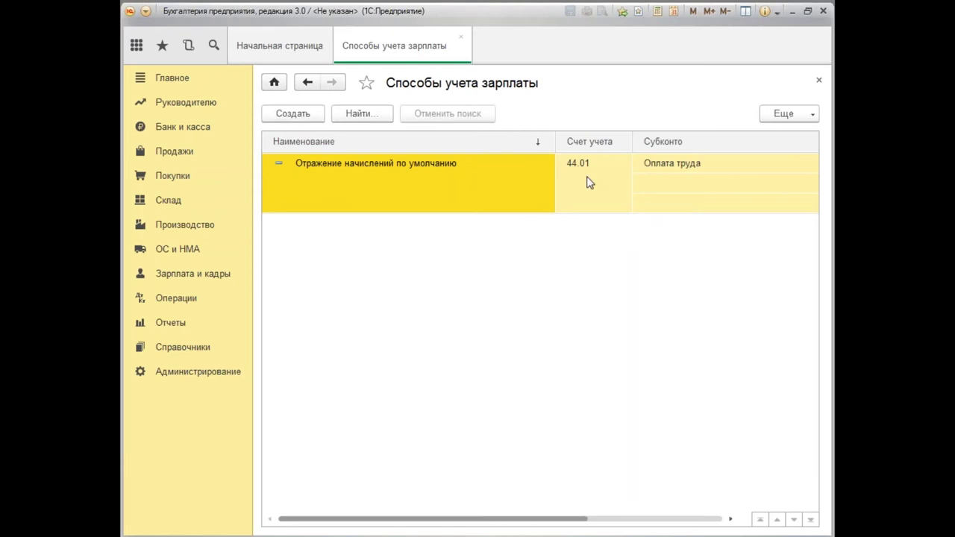
pyautogui.doubleClick(499, 174)
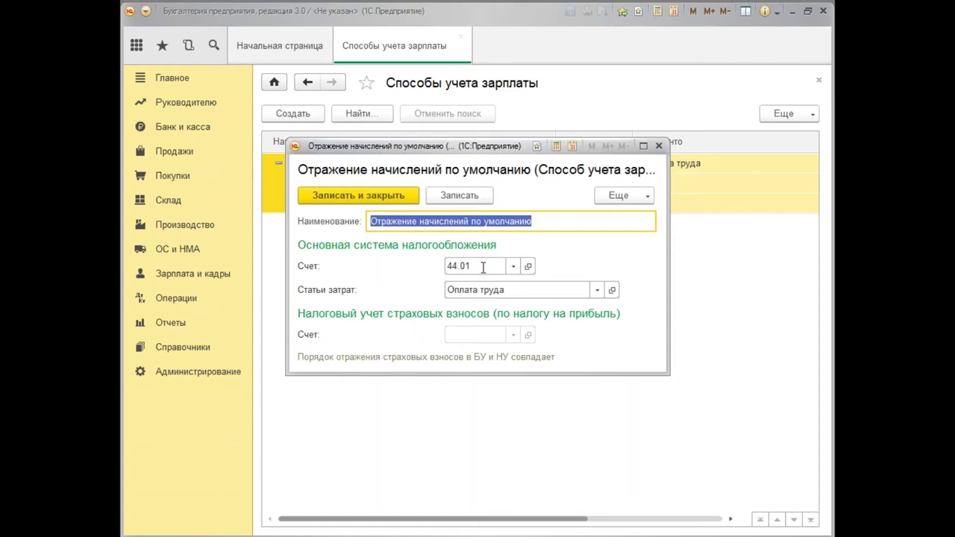
pyautogui.click(393, 197)
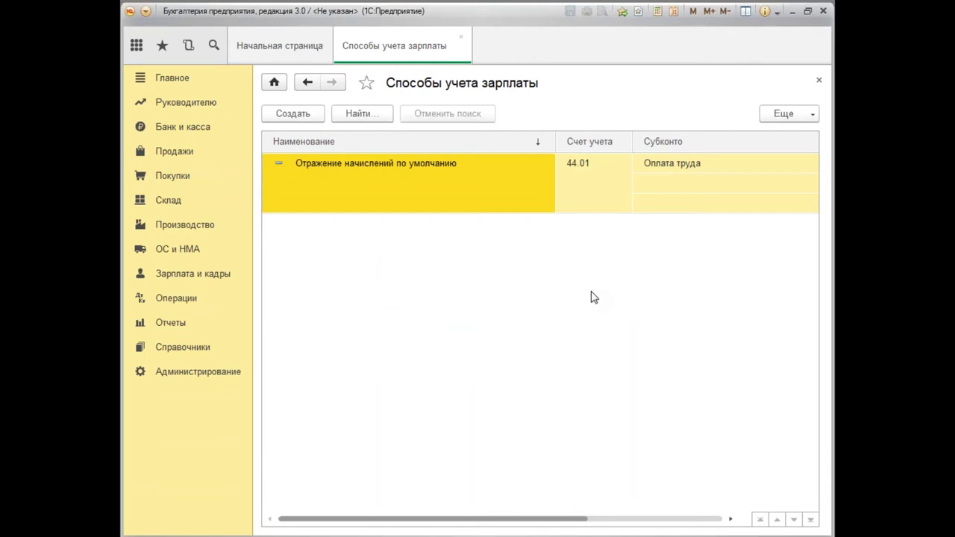
pyautogui.click(819, 82)
# Add Способы учета зарплаты to favourites from Зарплата и кадры, then close the list.
pyautogui.click(208, 275)
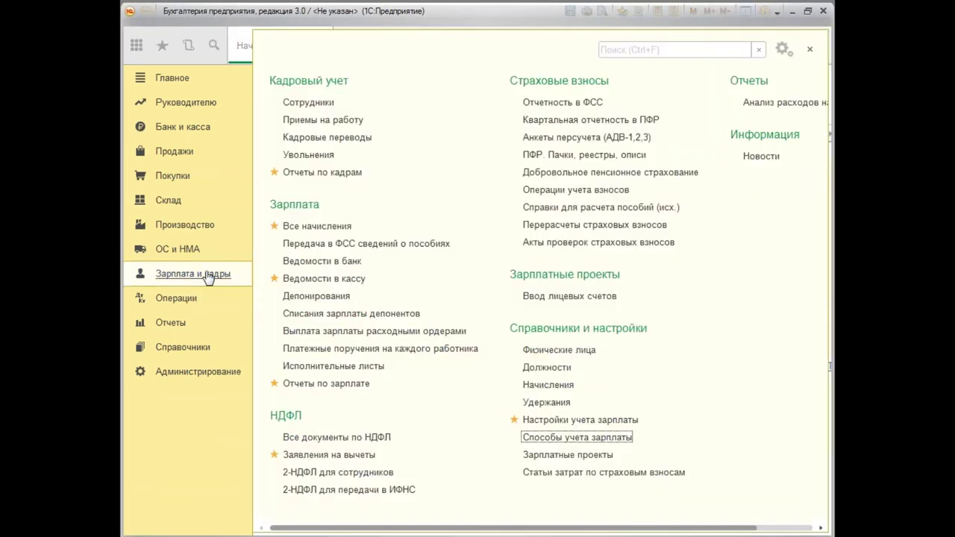
pyautogui.click(514, 438)
pyautogui.click(603, 438)
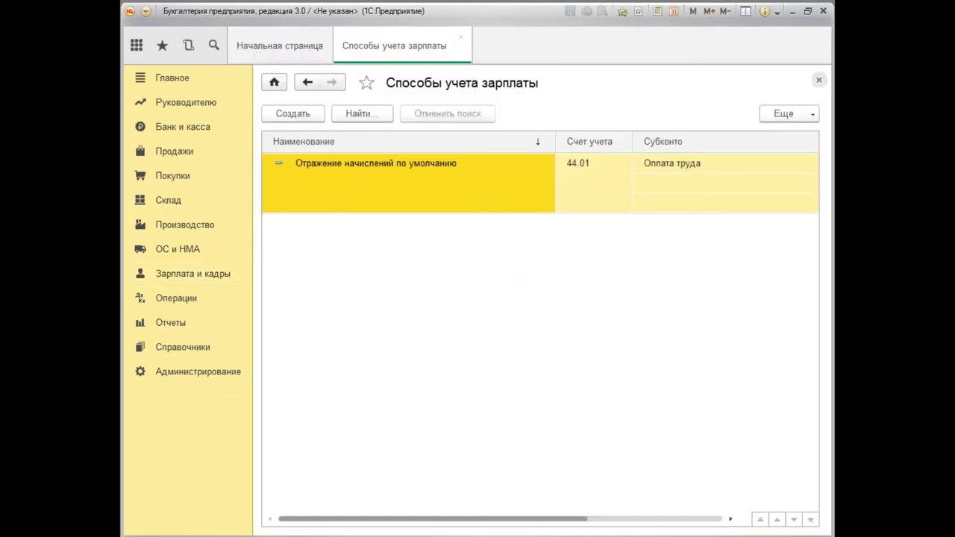
pyautogui.click(819, 80)
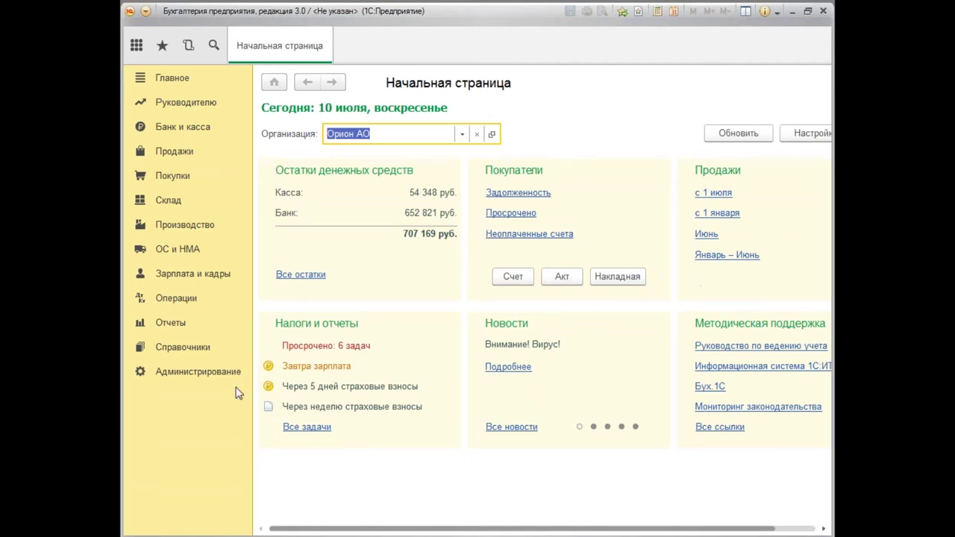
# Open Взносы: тарифы и доходы and view the Виды доходов and Предельная величина базы tabs.
pyautogui.click(198, 351)
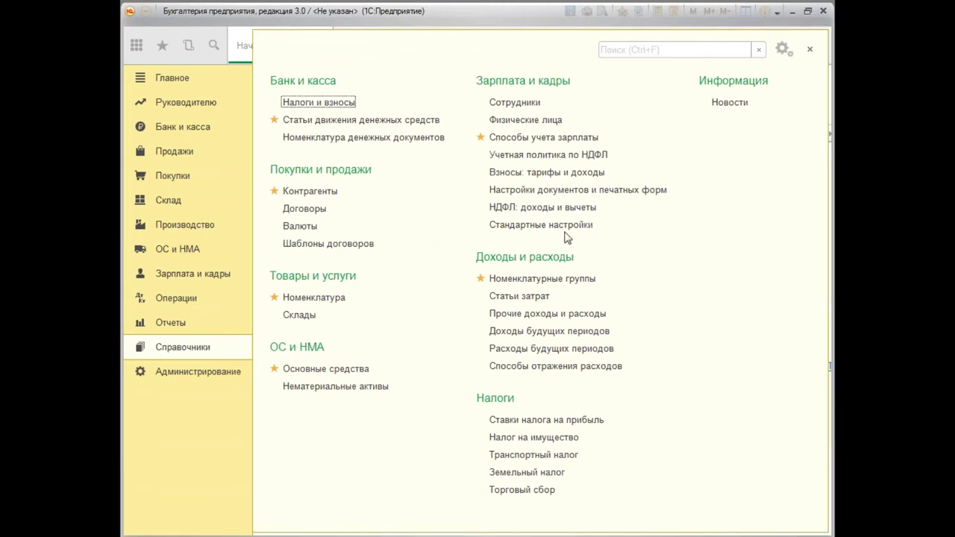
pyautogui.click(547, 174)
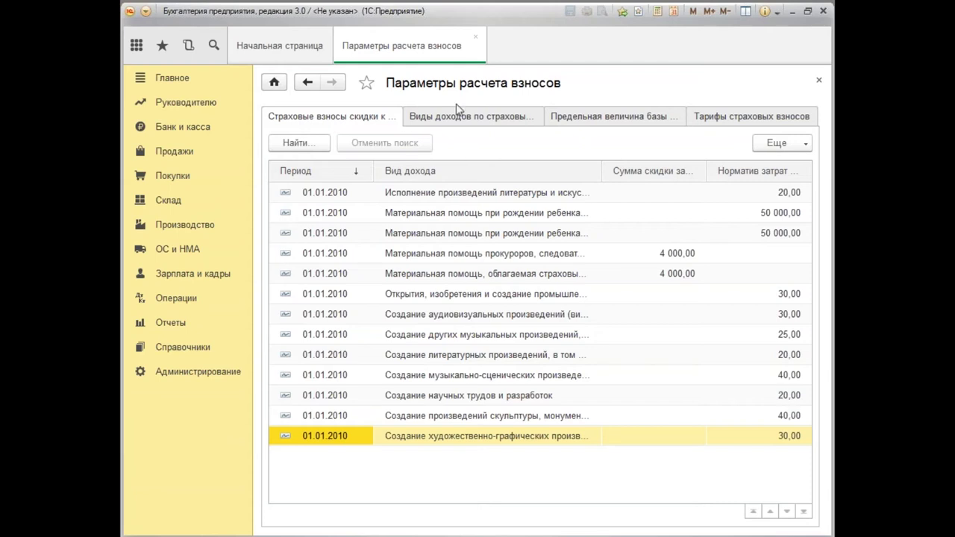
pyautogui.click(470, 122)
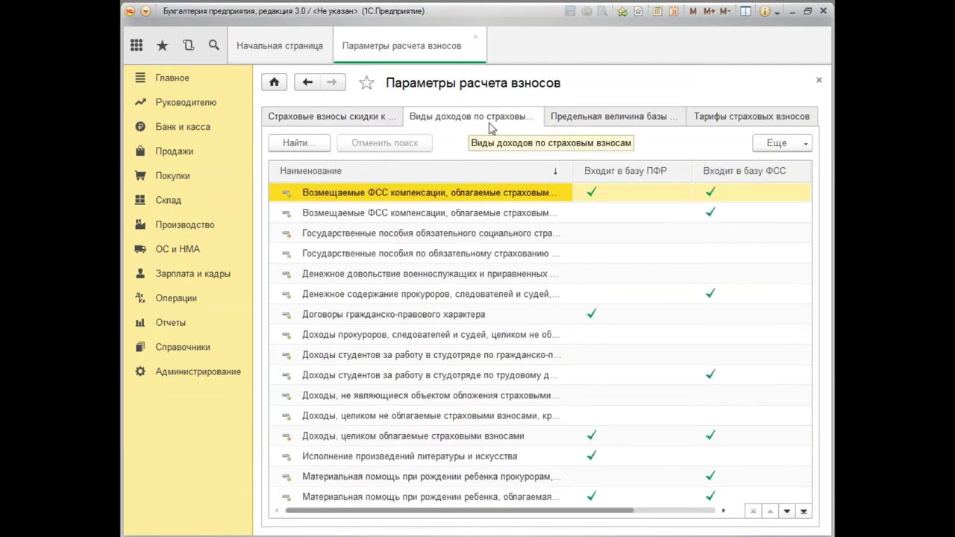
pyautogui.click(635, 120)
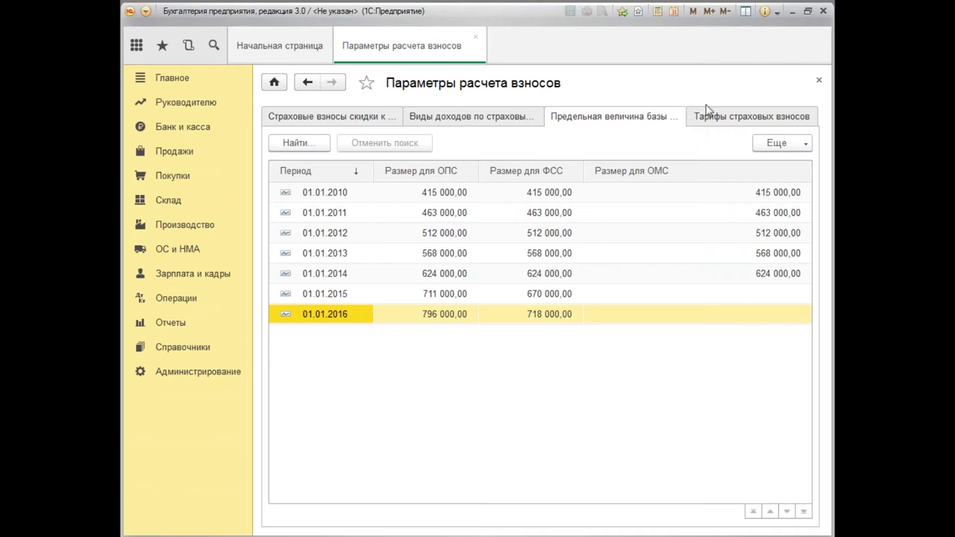
# Show the Тарифы страховых взносов tab and scroll through the tariff list.
pyautogui.click(794, 123)
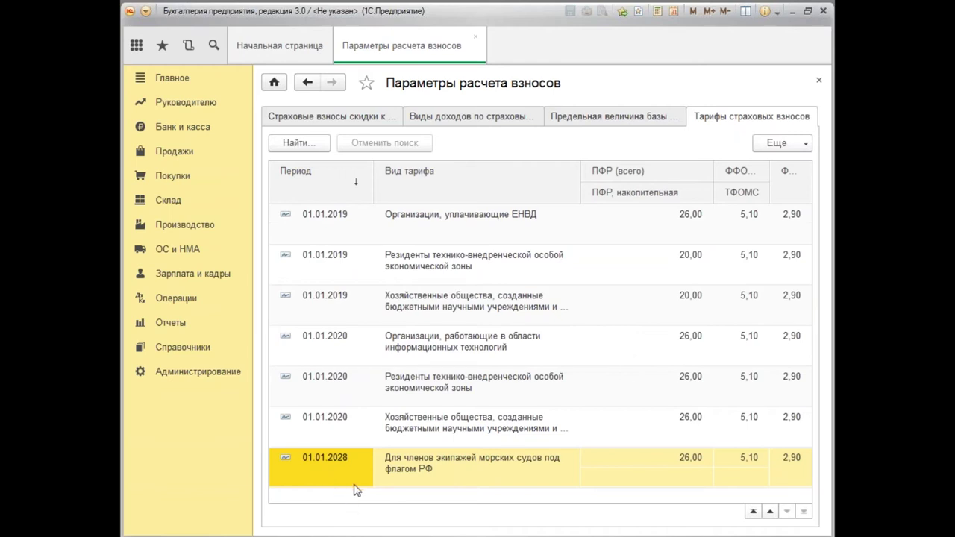
pyautogui.scroll(8, 356, 489)
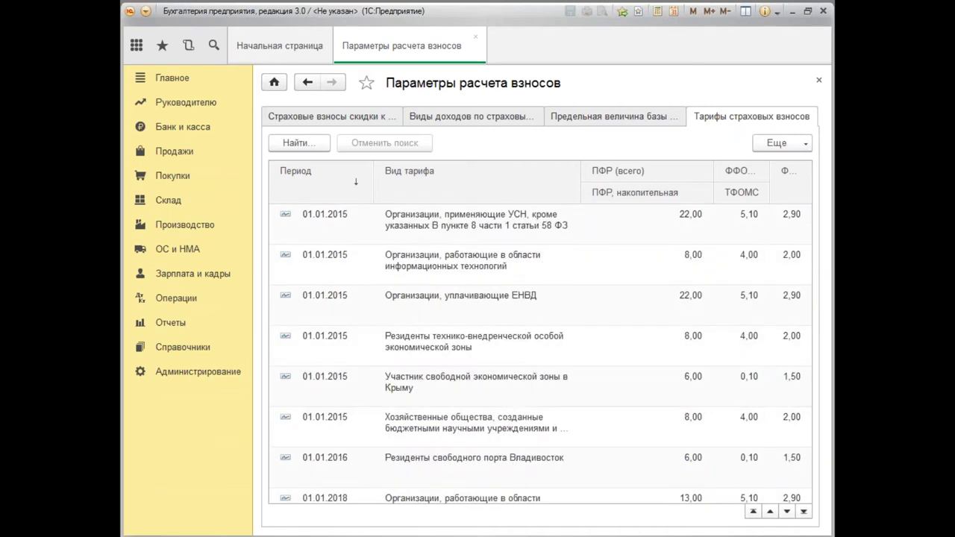
pyautogui.scroll(5, 540, 351)
pyautogui.scroll(-4, 540, 351)
pyautogui.scroll(2, 540, 351)
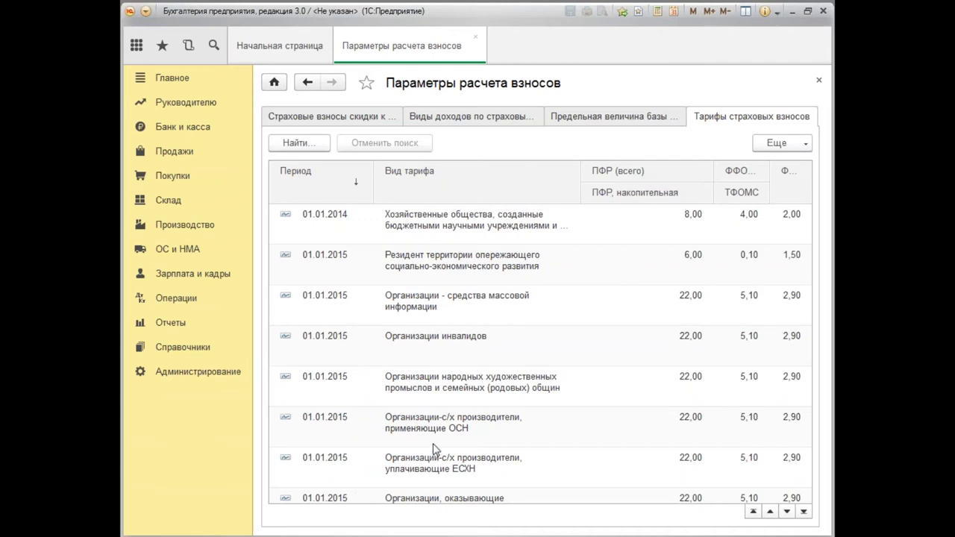
pyautogui.scroll(-1, 396, 468)
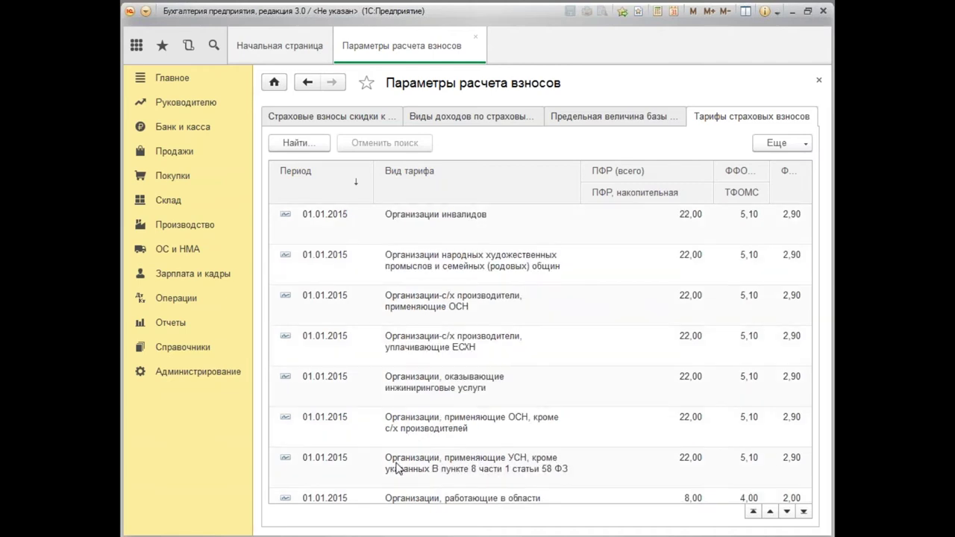
# Review the ОСН organisations' tariff record, then close Параметры расчета взносов.
pyautogui.click(423, 427)
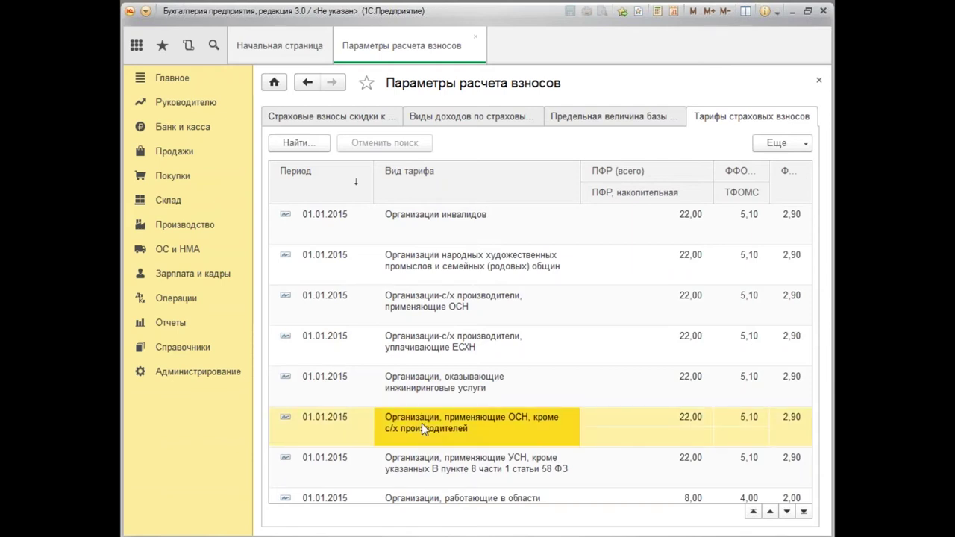
pyautogui.doubleClick(422, 423)
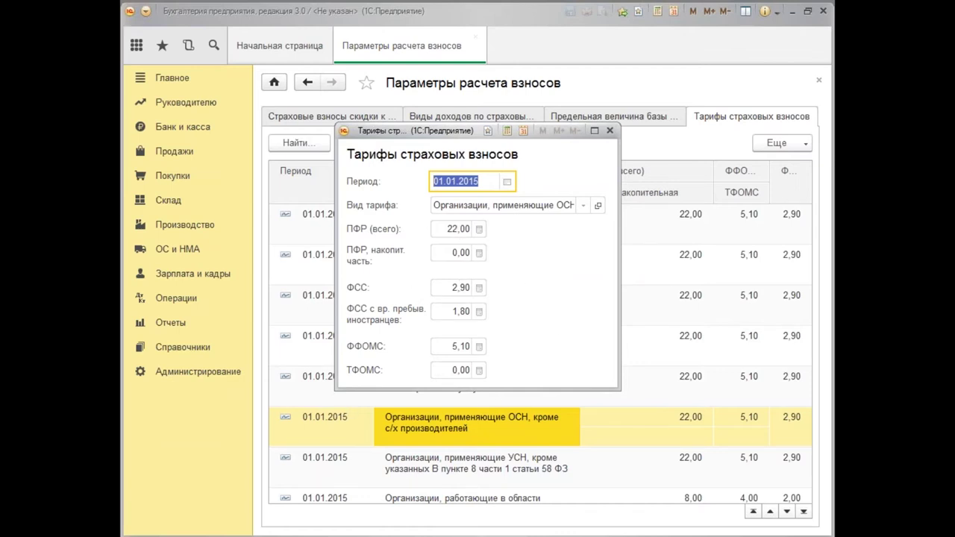
pyautogui.click(610, 131)
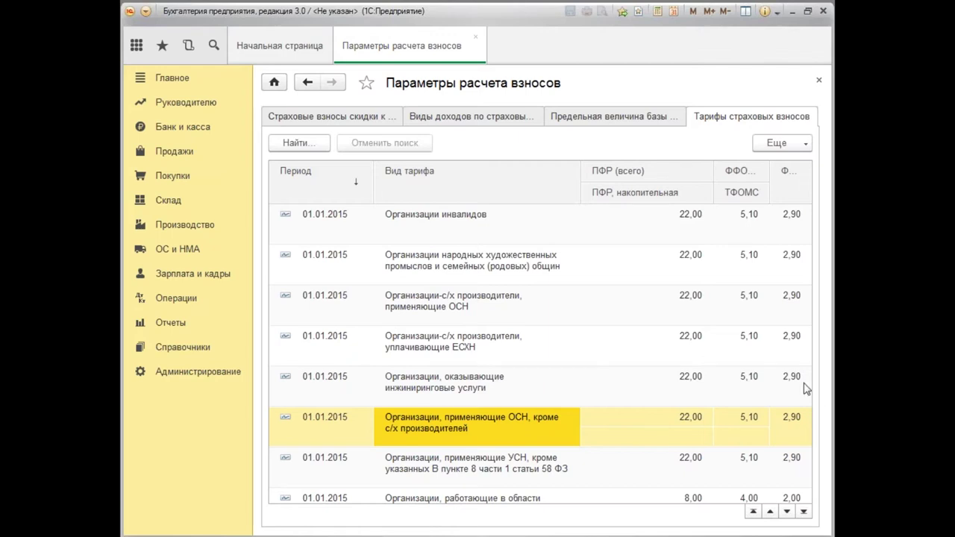
pyautogui.doubleClick(492, 425)
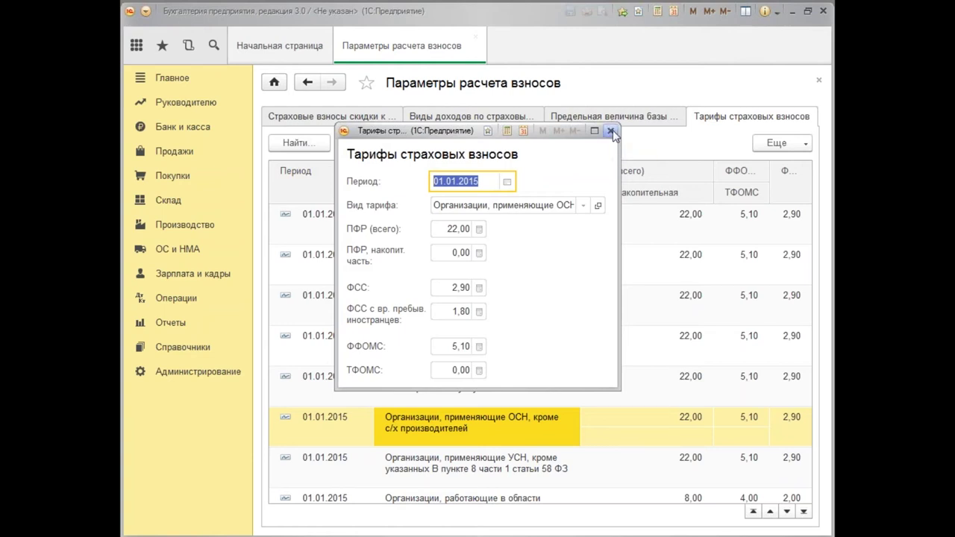
pyautogui.click(609, 131)
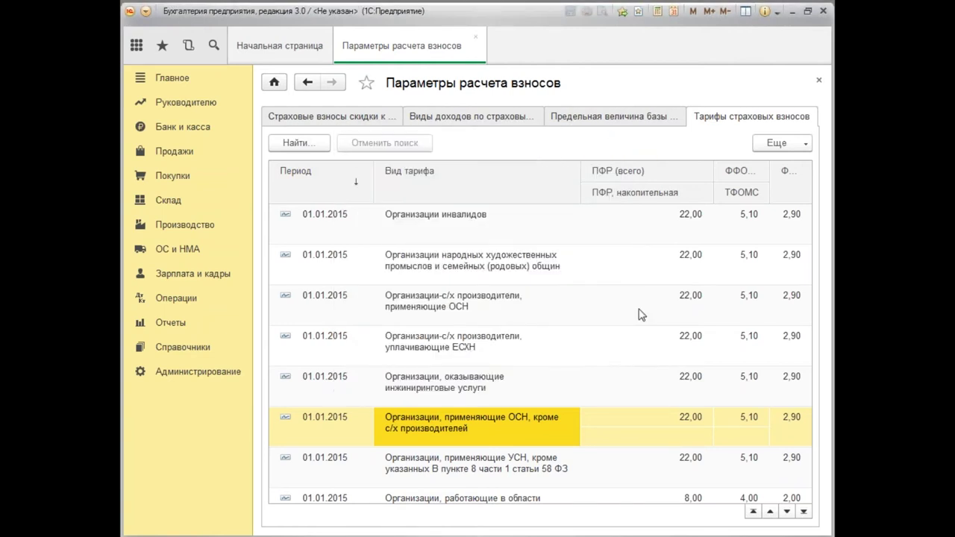
pyautogui.click(819, 82)
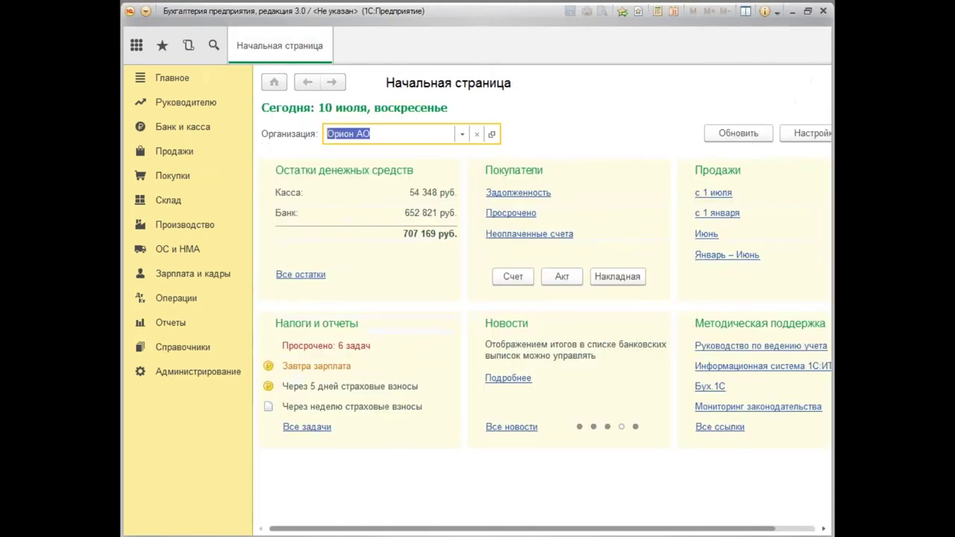
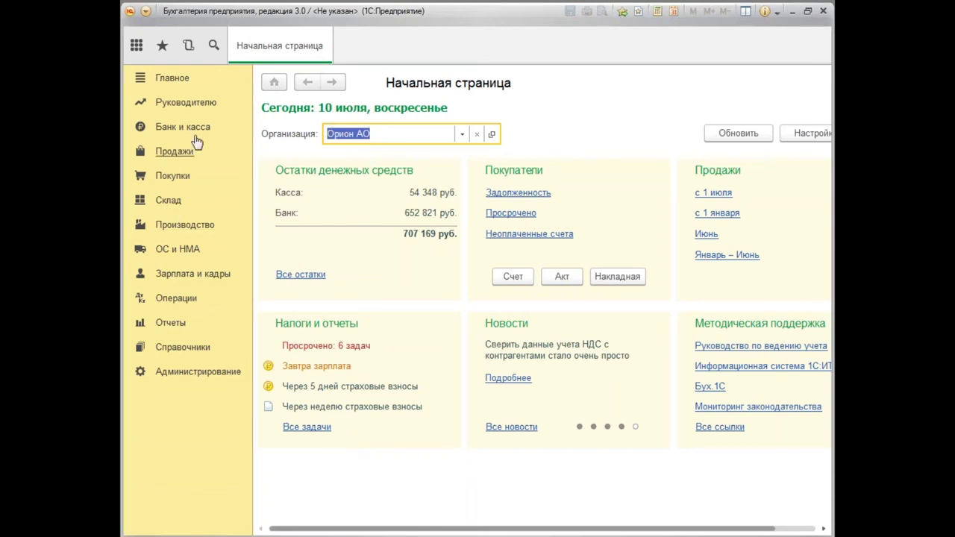
# Open the Организации list listing Орион АО and Успех АО, and close the news notice.
pyautogui.click(173, 80)
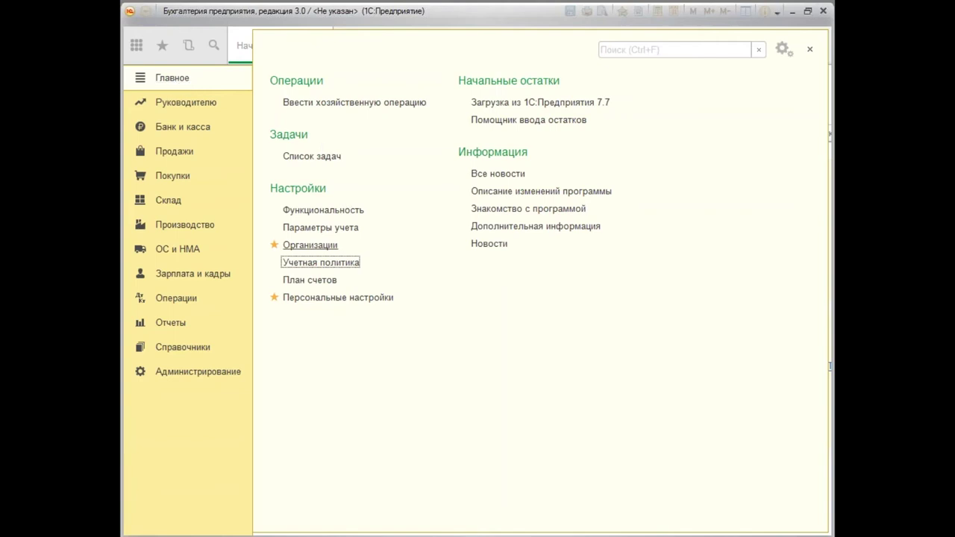
pyautogui.click(326, 248)
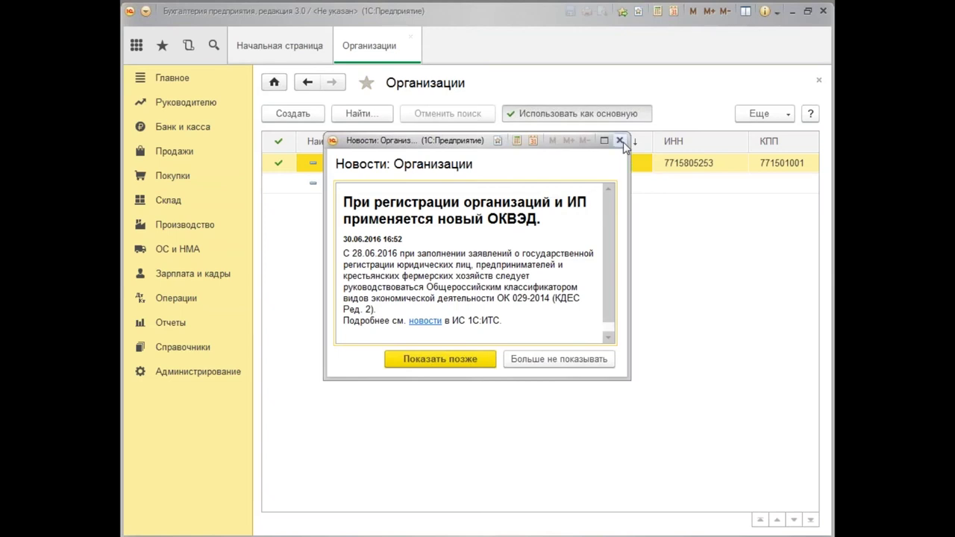
pyautogui.click(621, 141)
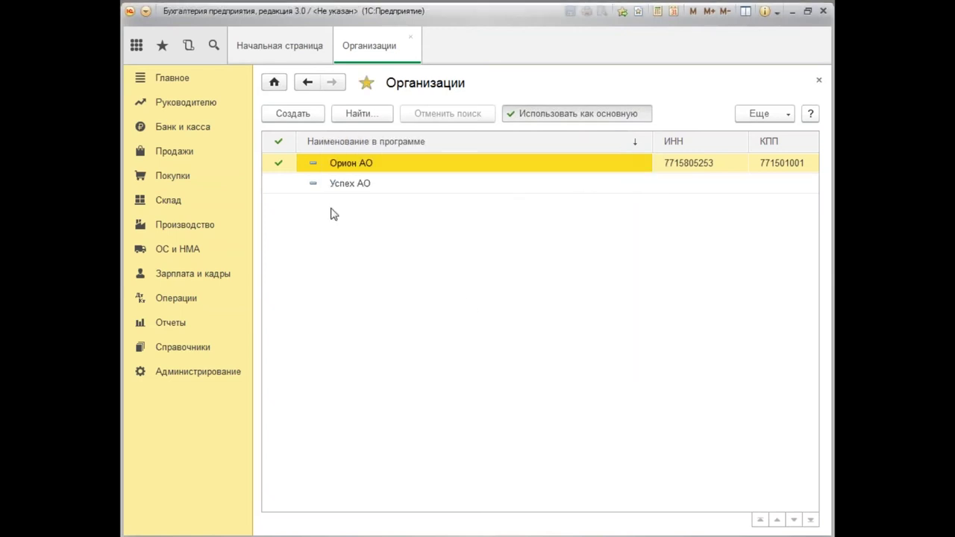
pyautogui.doubleClick(388, 170)
pyautogui.moveTo(396, 407)
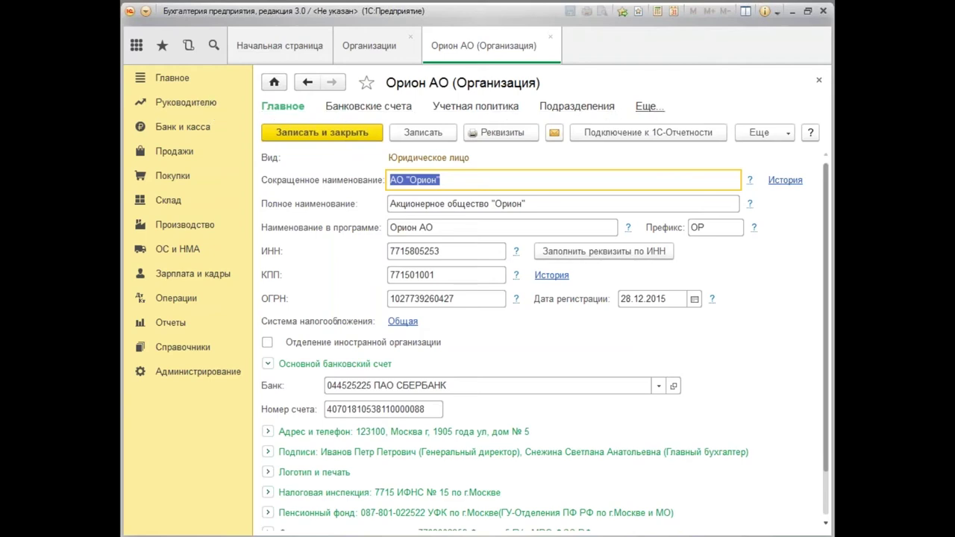
pyautogui.click(647, 109)
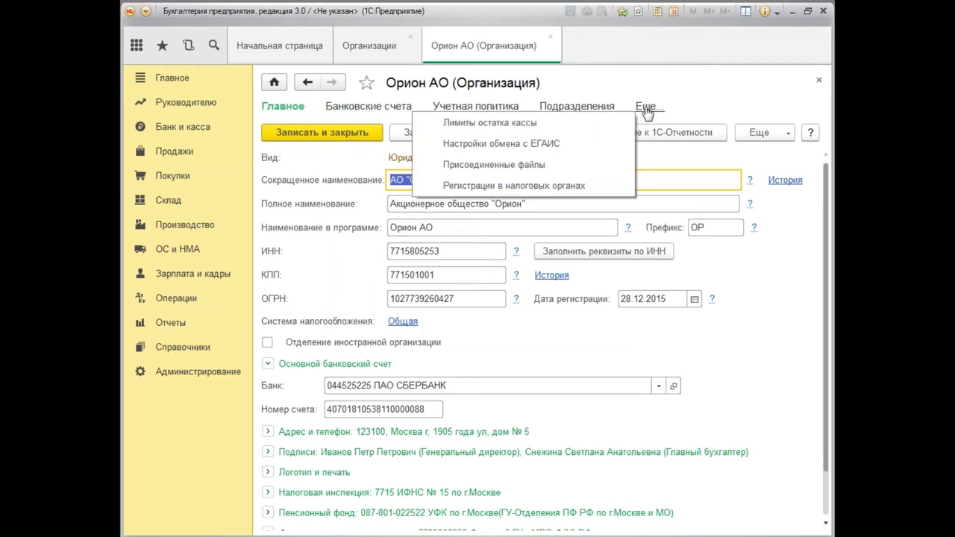
pyautogui.click(566, 192)
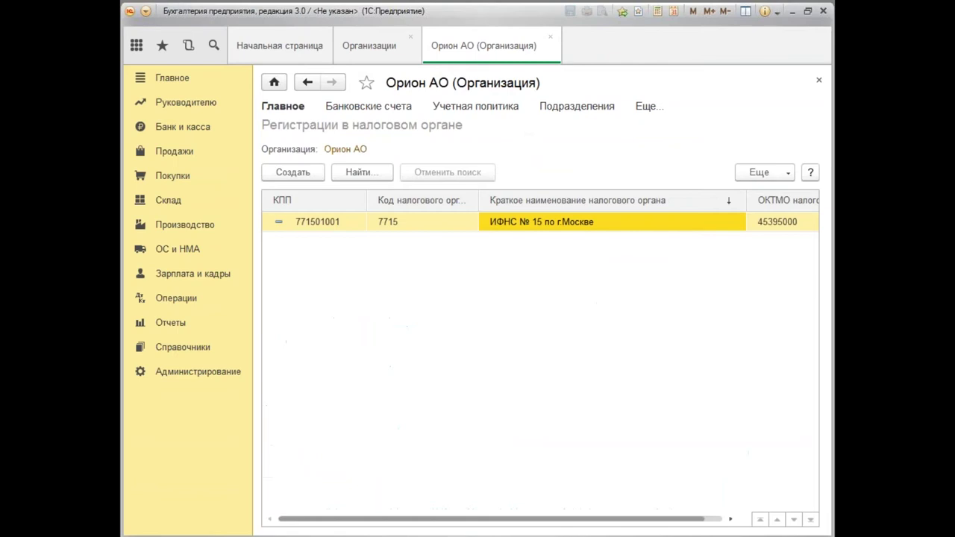
pyautogui.doubleClick(512, 228)
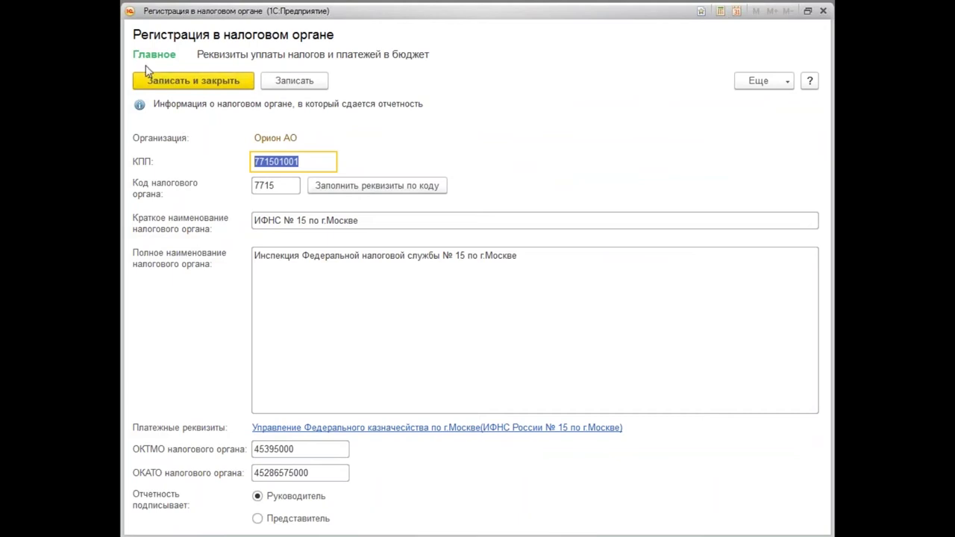
pyautogui.click(303, 62)
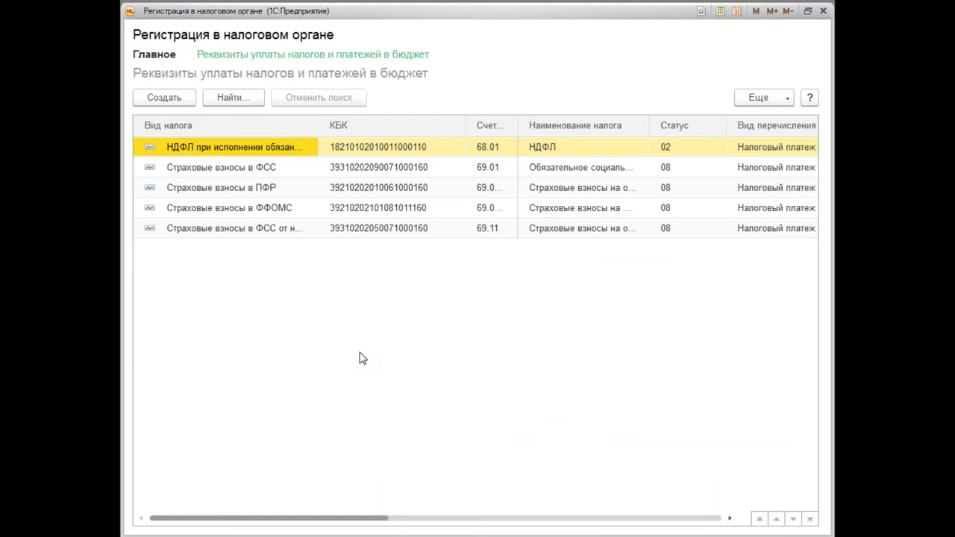
pyautogui.click(825, 11)
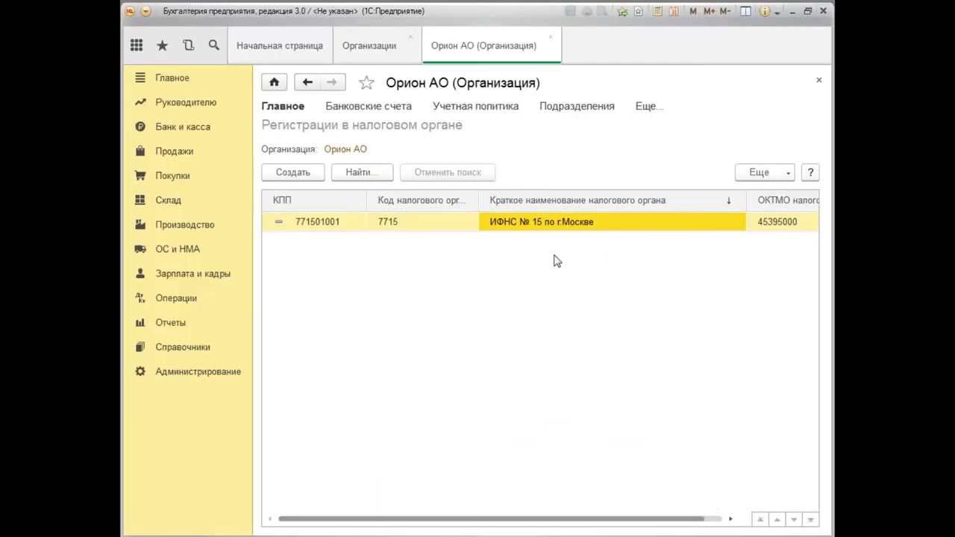
pyautogui.click(819, 80)
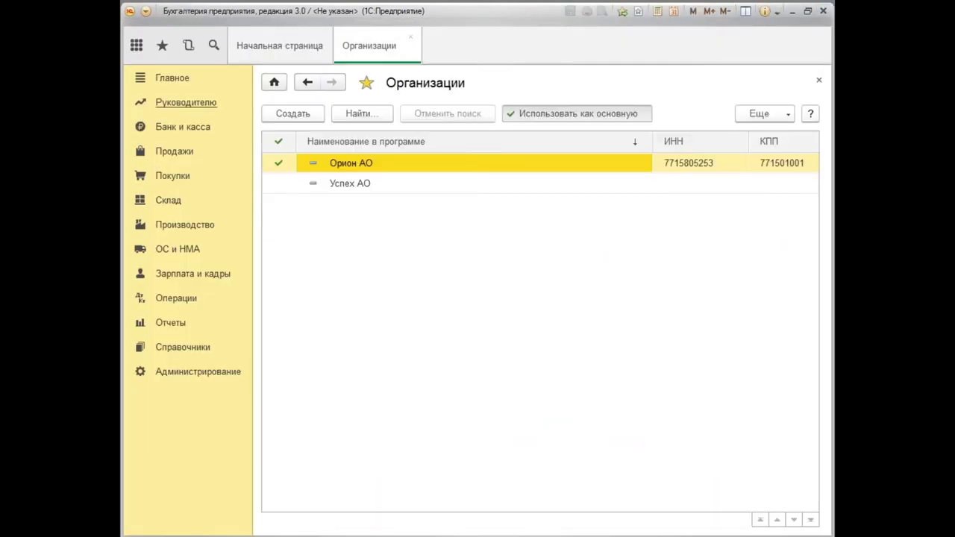
# Open Орион АО's ИФНС № 15 по г.Москве registration and show its budget payment details.
pyautogui.click(176, 80)
pyautogui.click(307, 303)
pyautogui.doubleClick(373, 164)
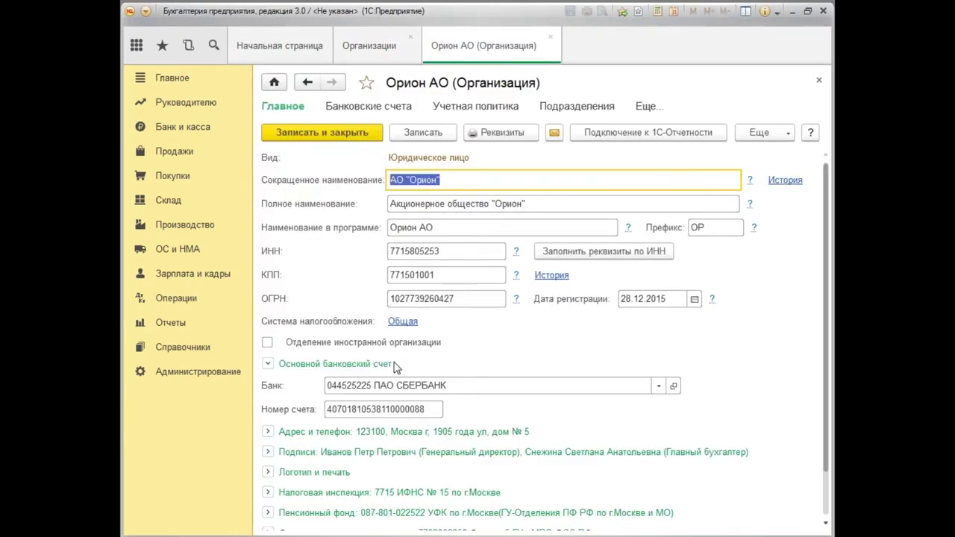
pyautogui.click(655, 110)
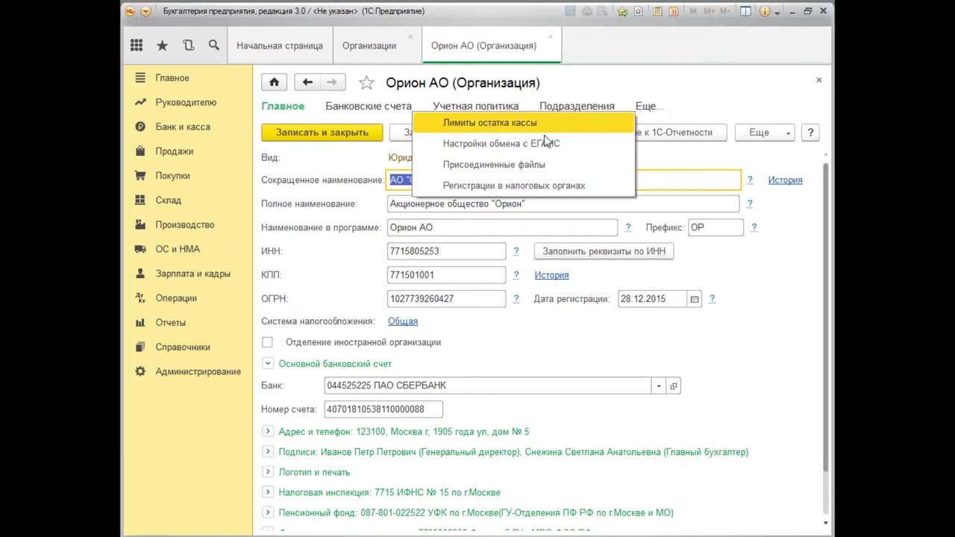
pyautogui.click(532, 191)
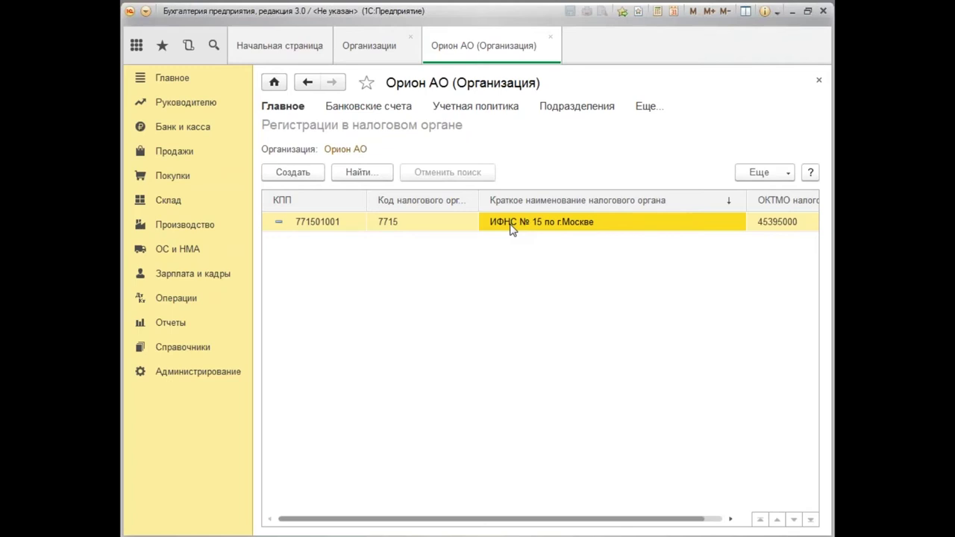
pyautogui.doubleClick(512, 230)
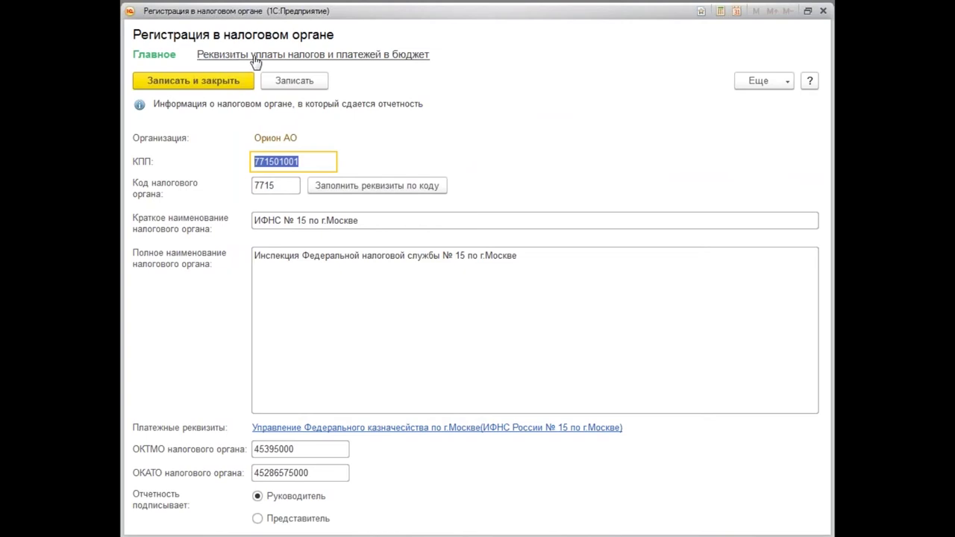
pyautogui.click(327, 63)
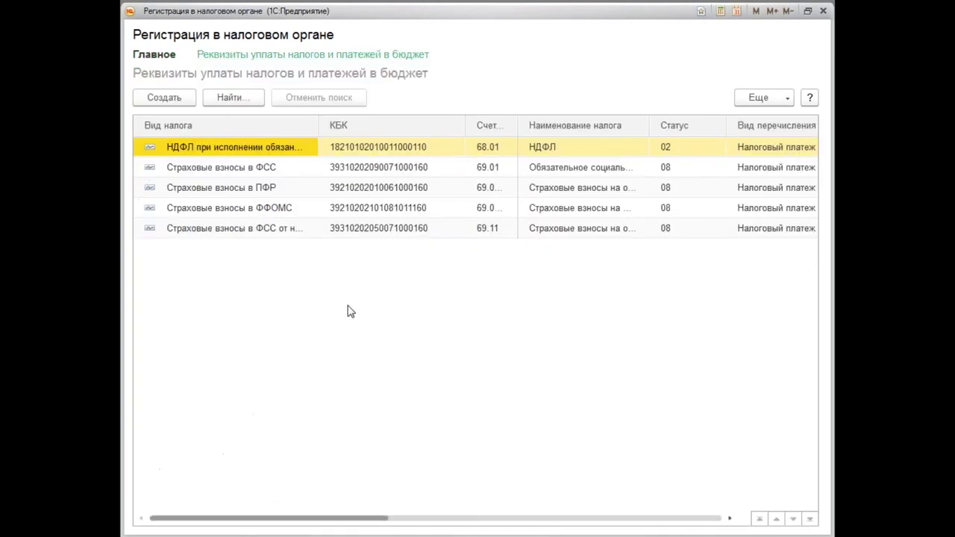
# Inspect the НДФЛ payment details: the tax types list and the УФК по г.Москве recipient card.
pyautogui.doubleClick(365, 147)
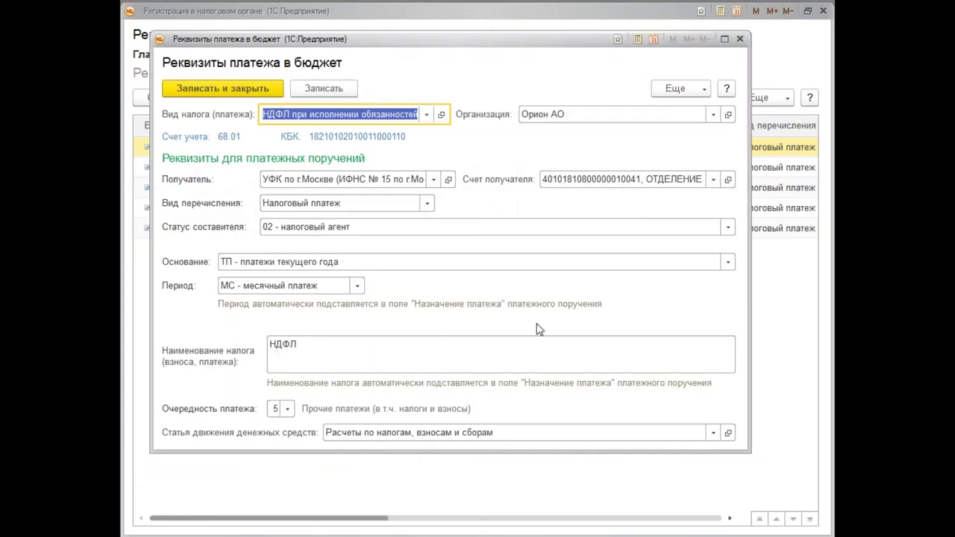
pyautogui.click(426, 114)
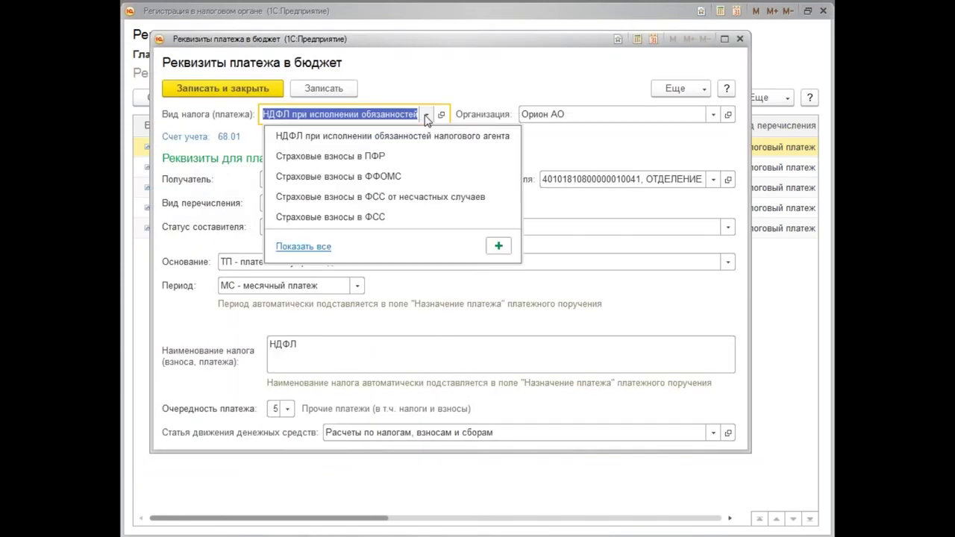
pyautogui.click(304, 246)
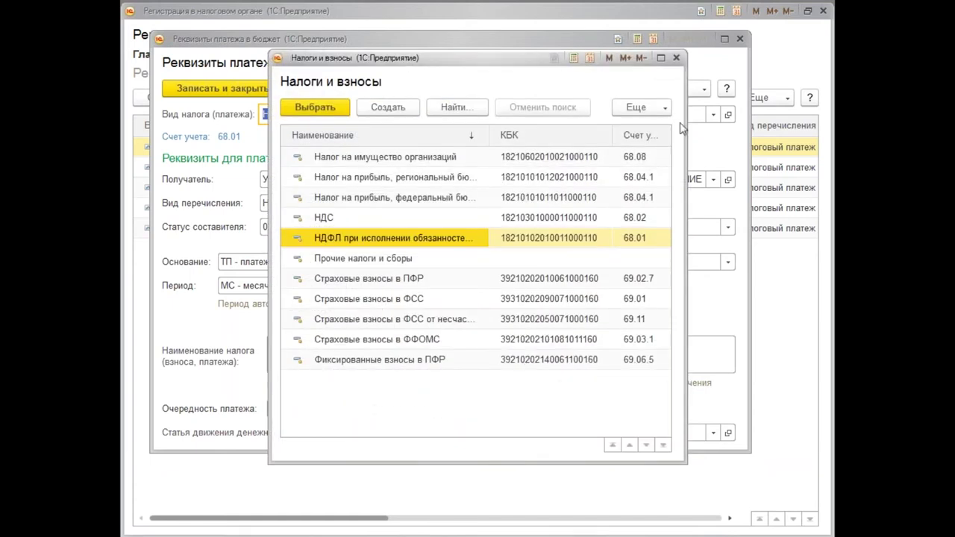
pyautogui.click(677, 59)
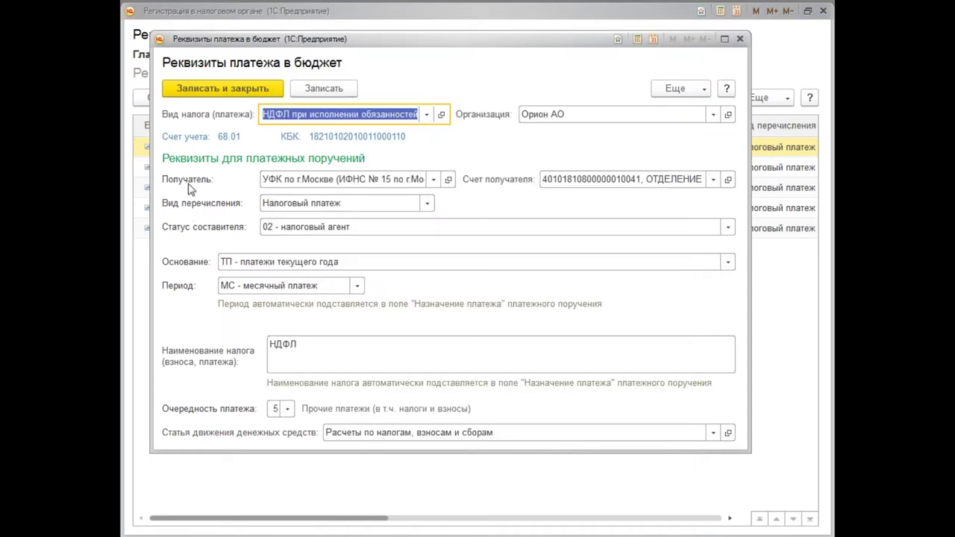
pyautogui.click(448, 179)
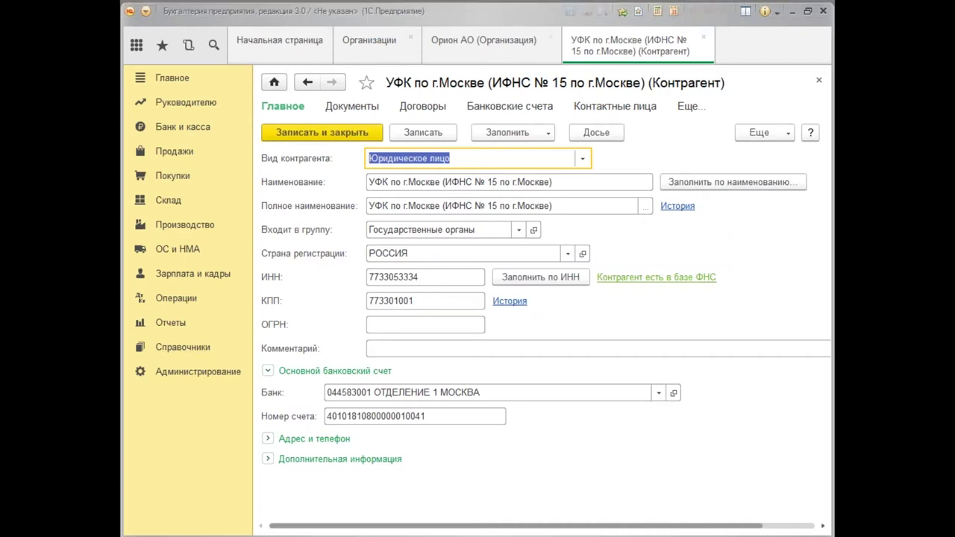
pyautogui.click(821, 82)
# Save and close the НДФЛ payment details and the ИФНС № 15 registration.
pyautogui.click(234, 90)
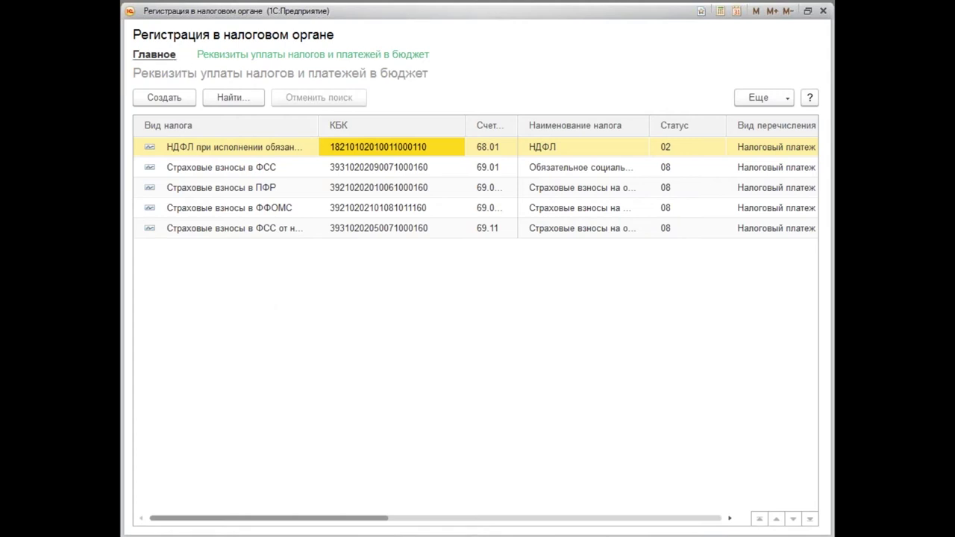
pyautogui.click(154, 55)
pyautogui.click(185, 85)
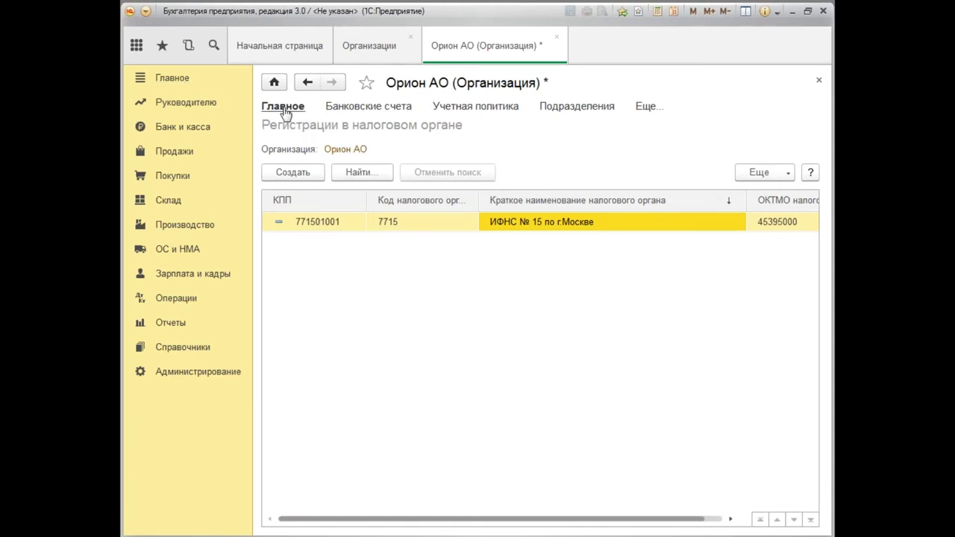
# Save and close Орион АО's organization card and close the Организации list.
pyautogui.click(283, 106)
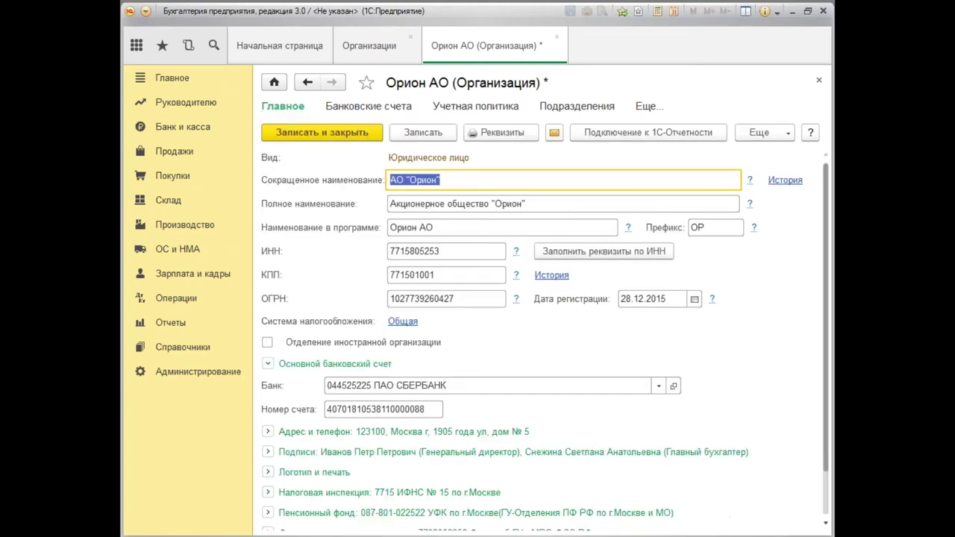
pyautogui.click(290, 127)
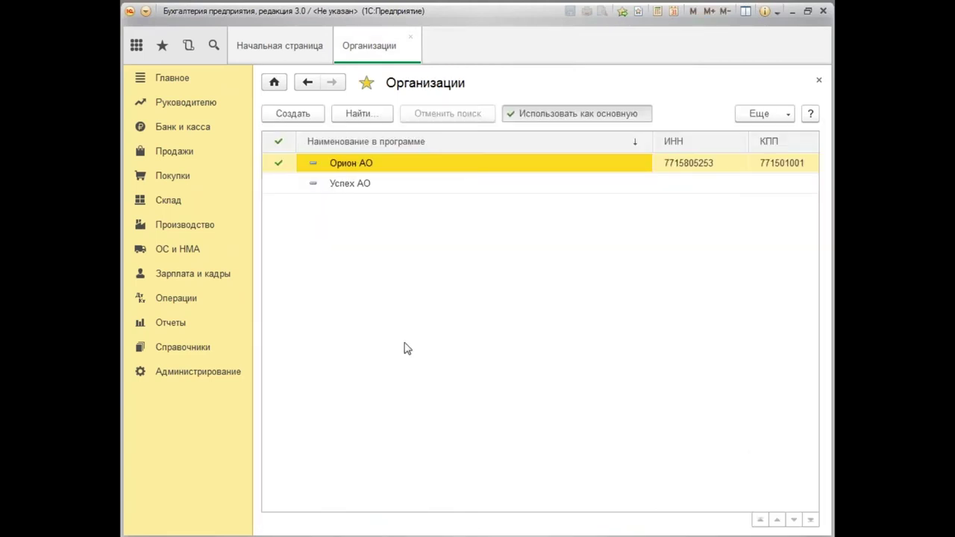
pyautogui.click(818, 82)
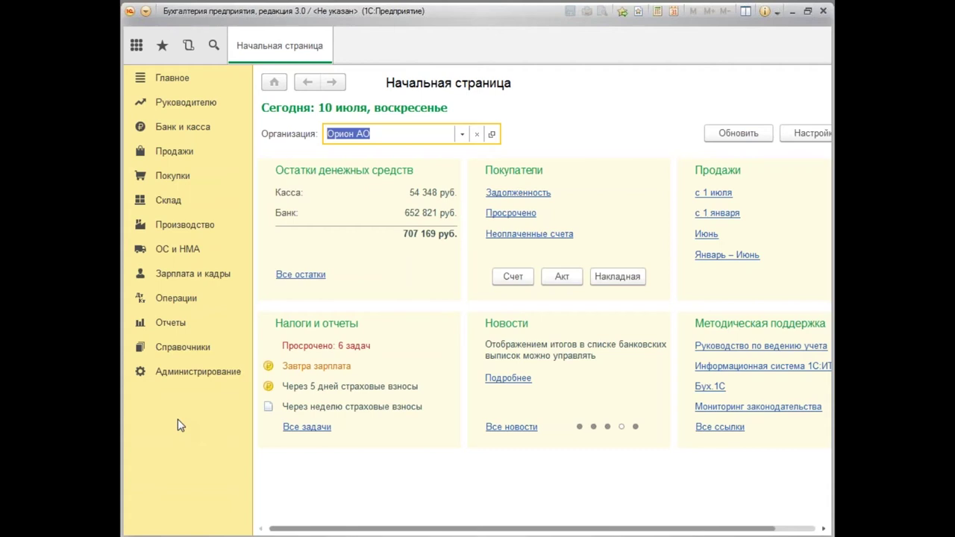
# Change the working date in Персональные настройки to 31.01.2016 and save.
pyautogui.click(174, 79)
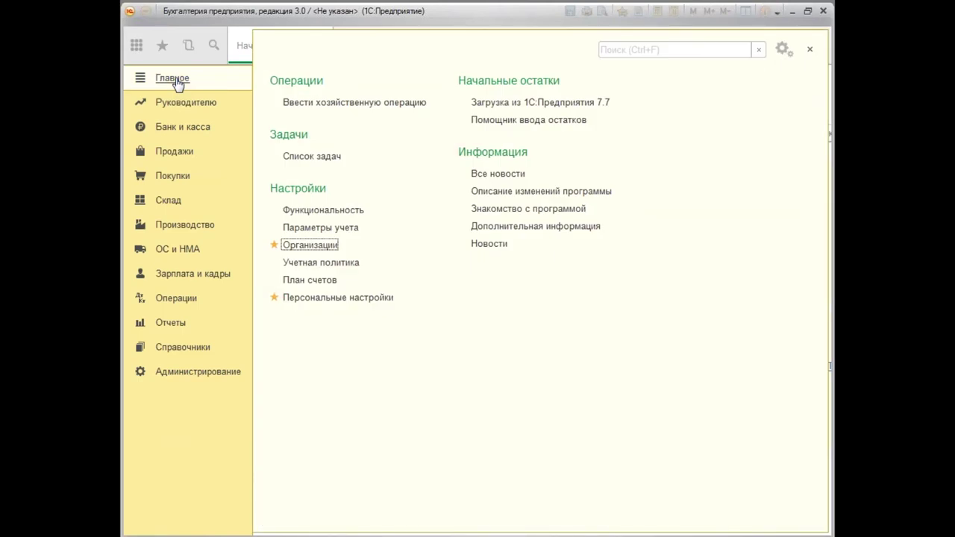
pyautogui.click(307, 299)
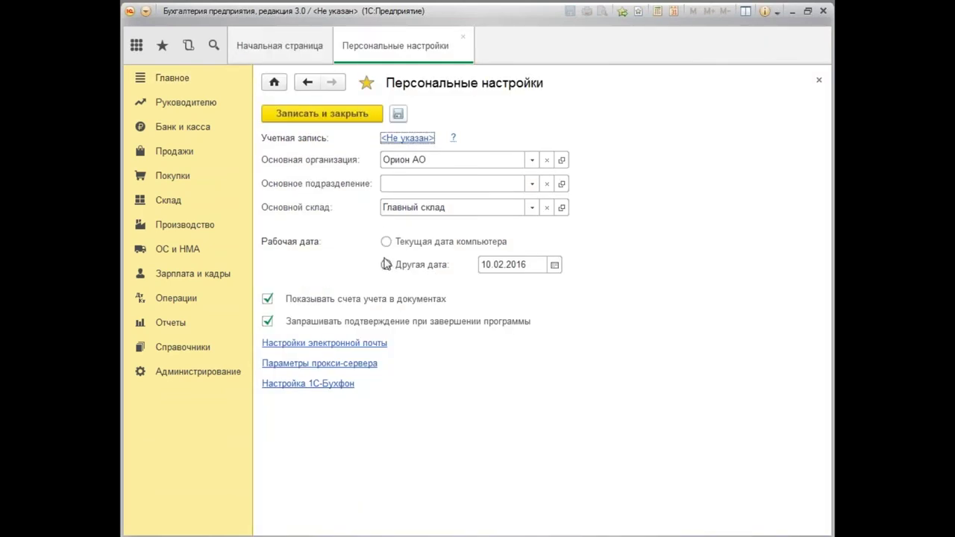
pyautogui.doubleClick(524, 266)
pyautogui.write('31.0')
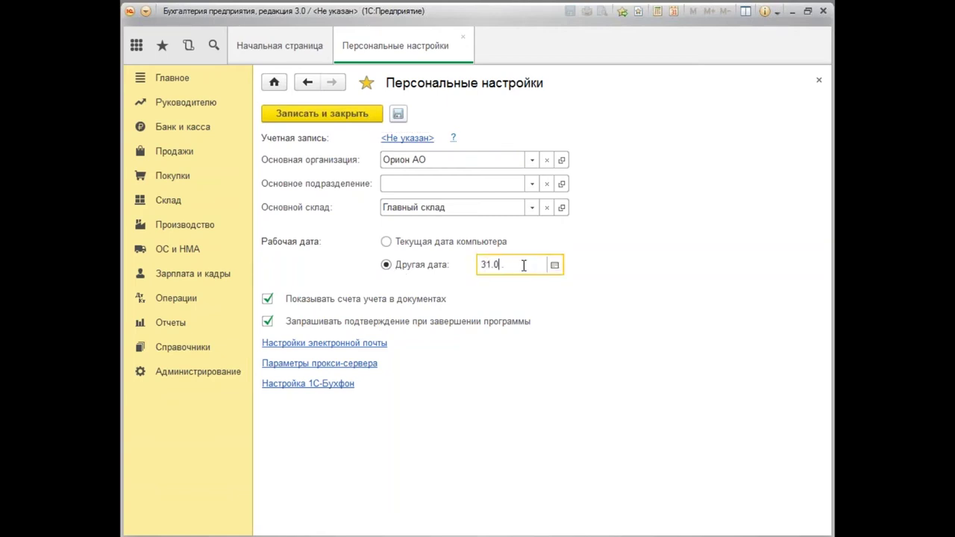
pyautogui.write('1.')
pyautogui.press('Tab')
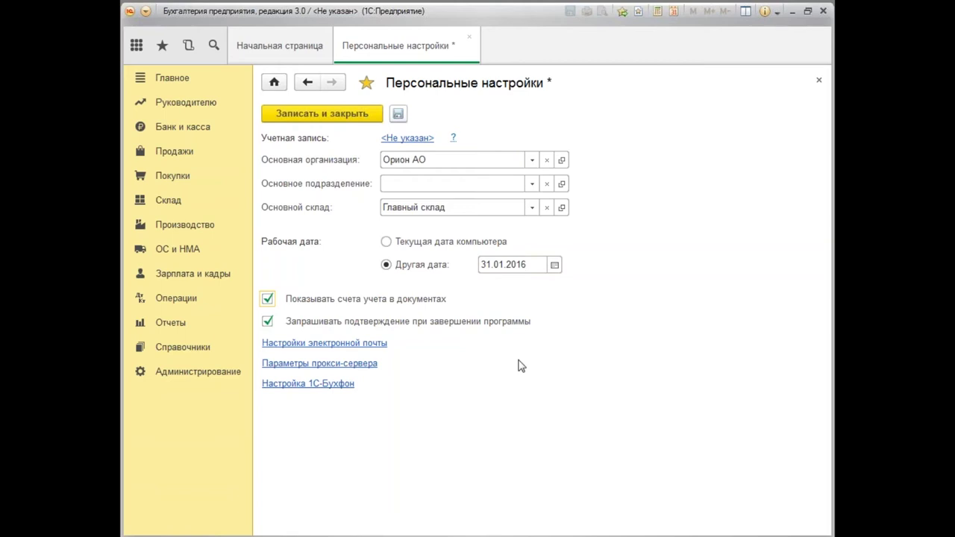
pyautogui.click(333, 116)
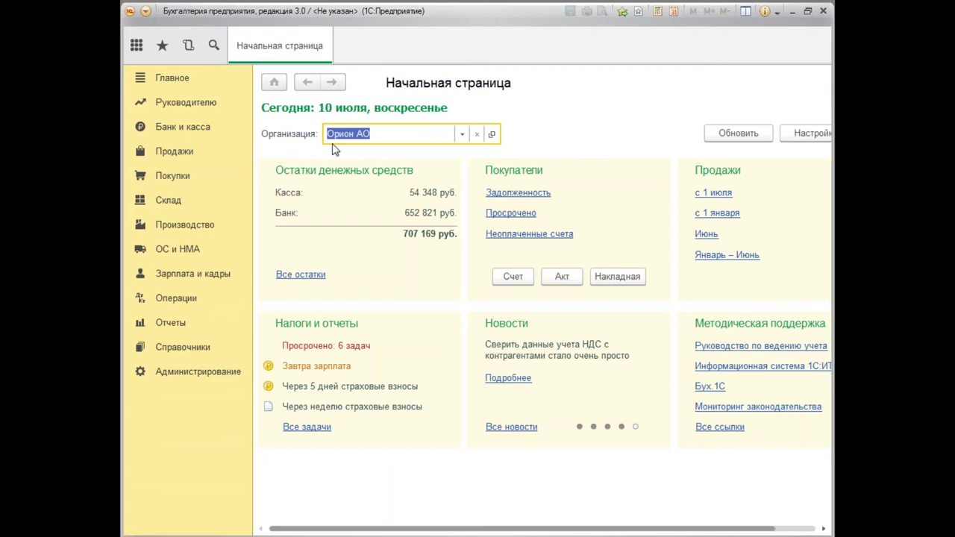
# Open Зарплата и кадры > Все начисления, dismiss the news, and list the creatable document types.
pyautogui.click(175, 278)
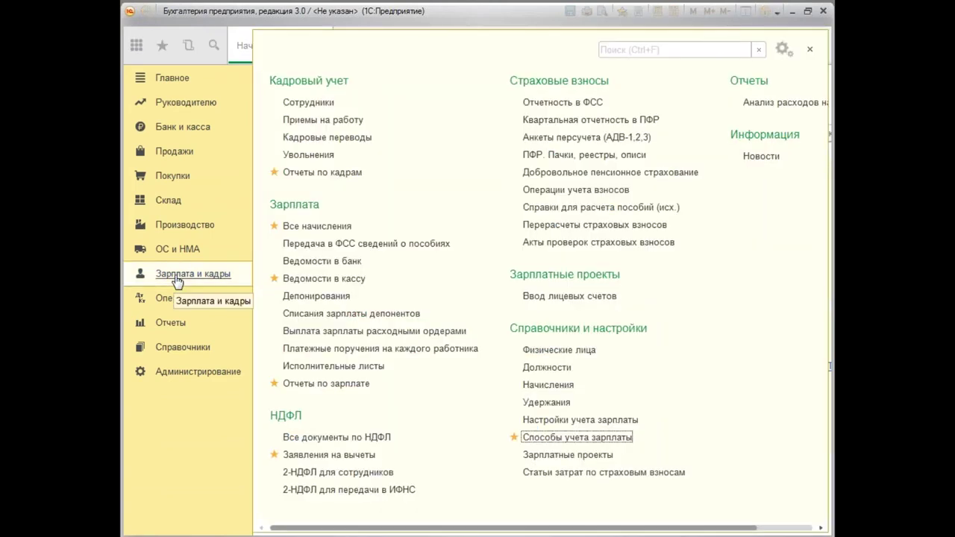
pyautogui.click(332, 231)
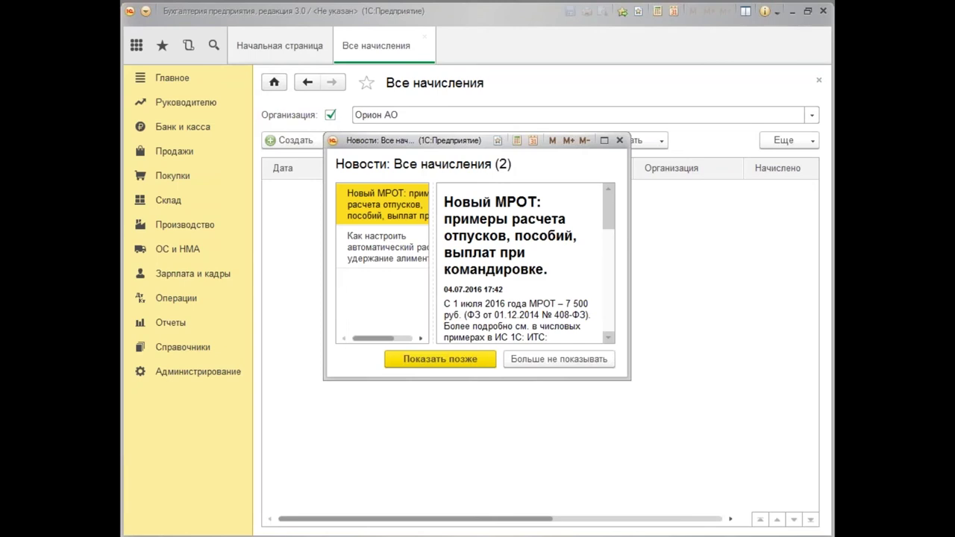
pyautogui.click(620, 140)
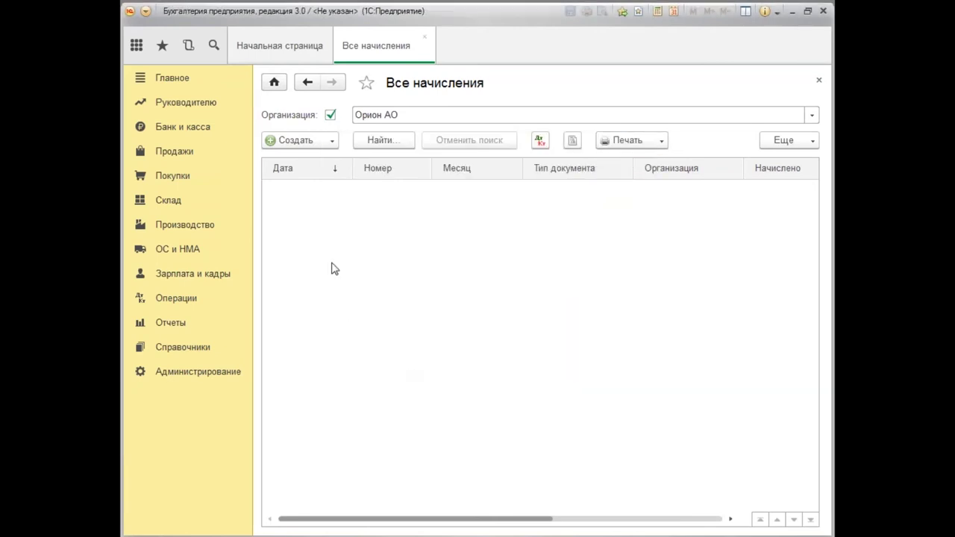
pyautogui.click(332, 142)
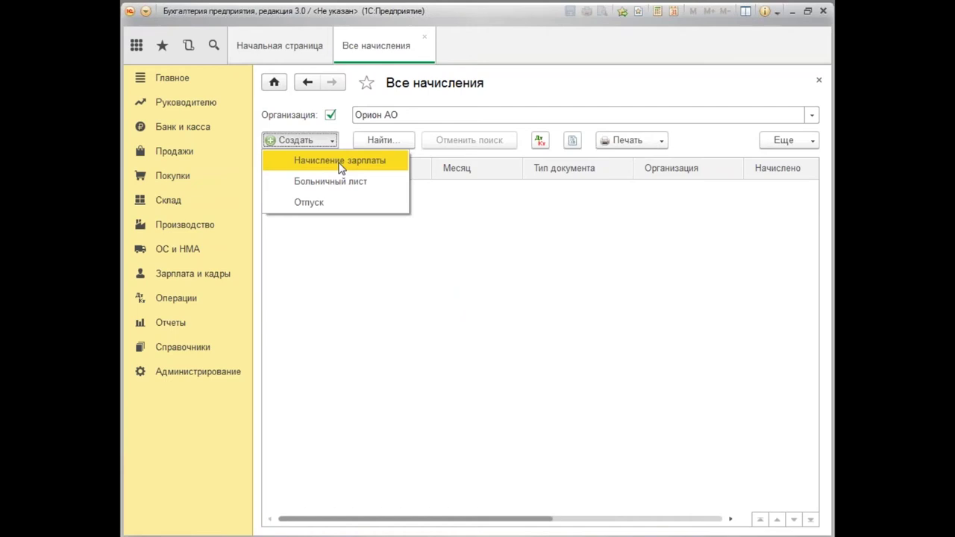
# Create a new Начисление зарплаты with Месяц начисления set to Январь 2016.
pyautogui.click(341, 163)
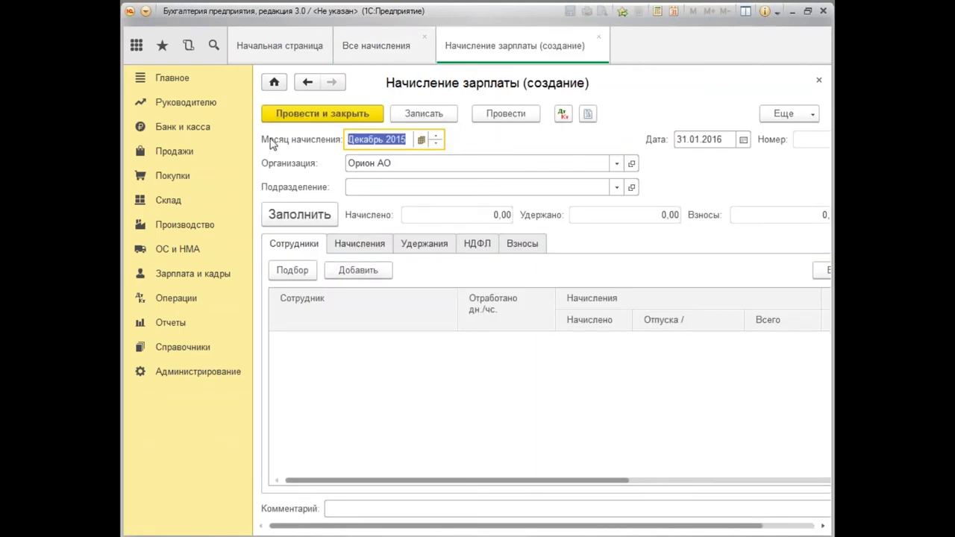
pyautogui.click(421, 141)
pyautogui.click(506, 214)
pyautogui.click(381, 248)
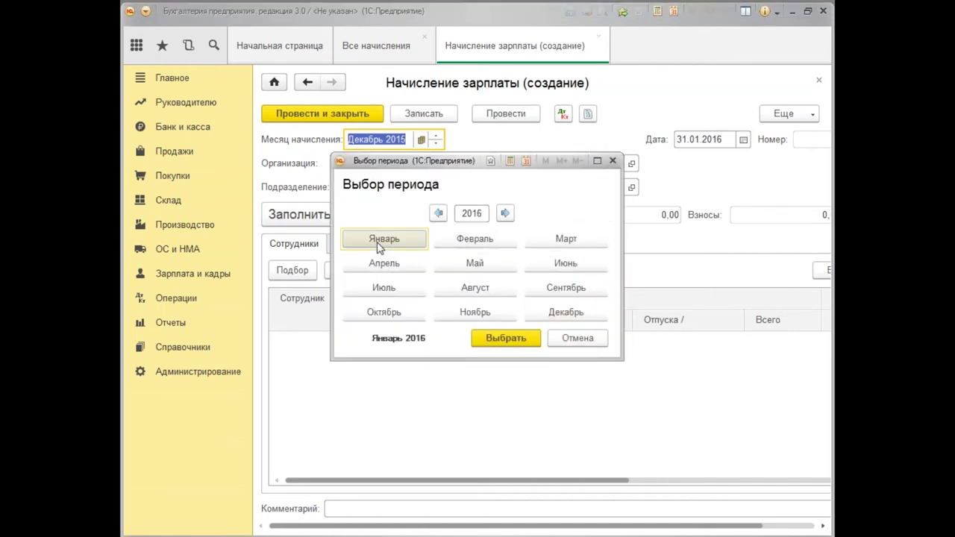
pyautogui.click(525, 344)
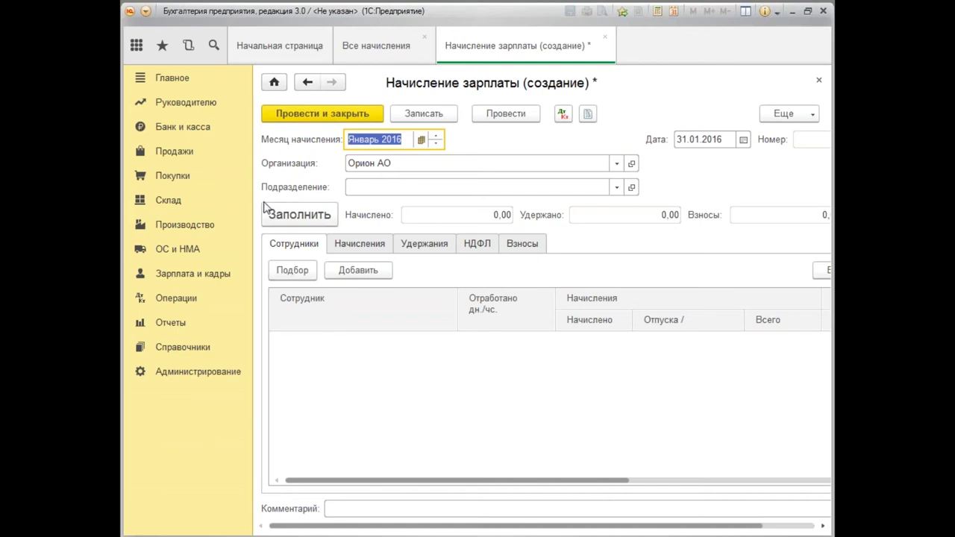
# Fill the five employees (245 000,00 accrued, 31 122,00 withheld) and review the contributions tab.
pyautogui.click(315, 218)
pyautogui.click(300, 215)
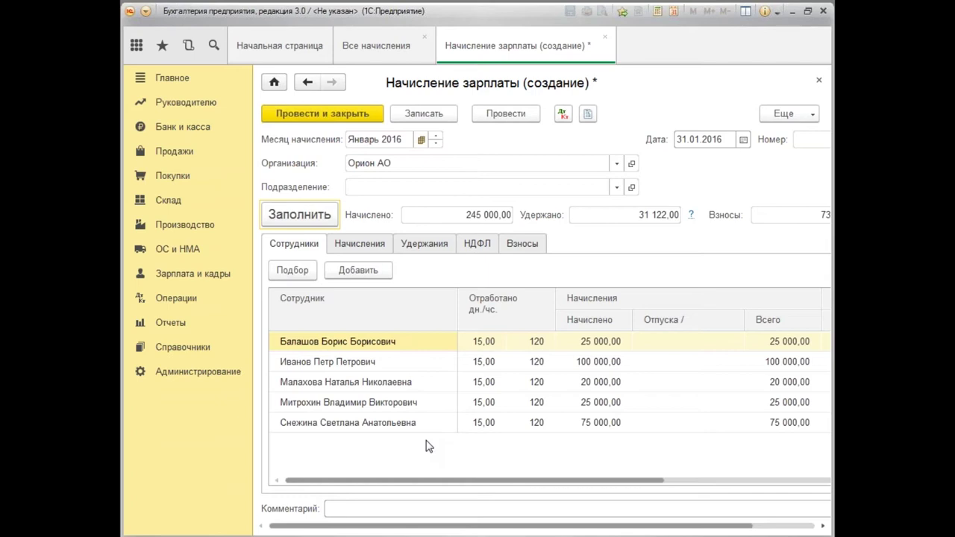
pyautogui.moveTo(486, 482); pyautogui.dragTo(446, 458)
pyautogui.moveTo(486, 484); pyautogui.dragTo(657, 523)
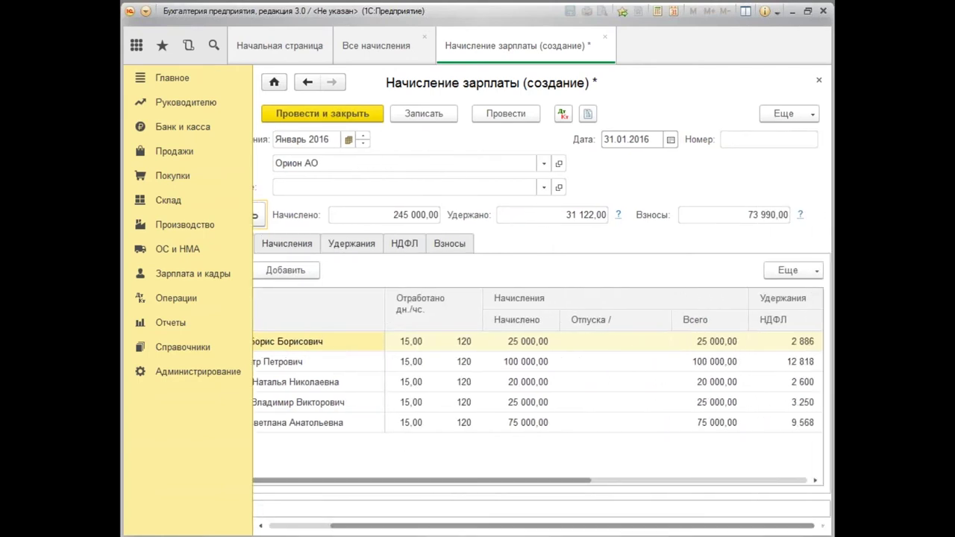
pyautogui.click(454, 245)
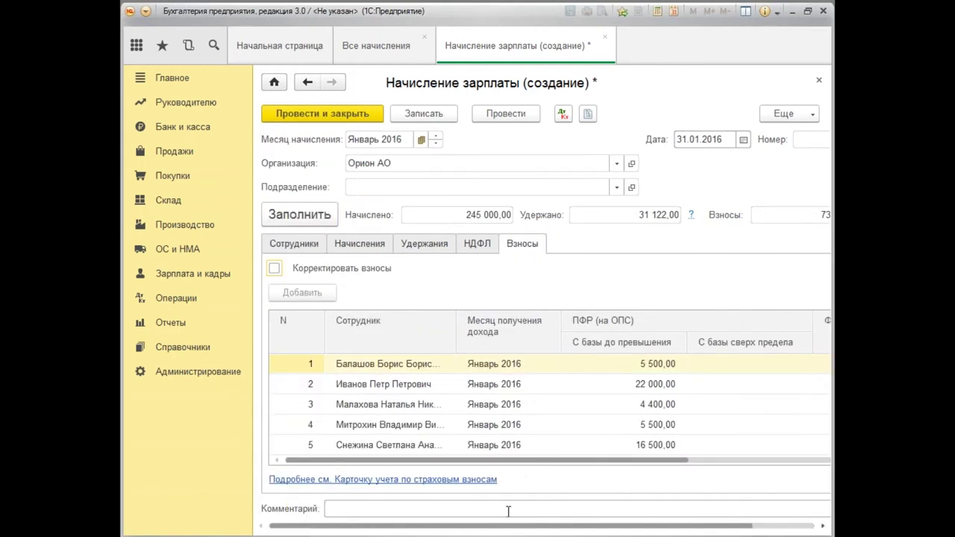
pyautogui.moveTo(578, 460); pyautogui.dragTo(452, 464)
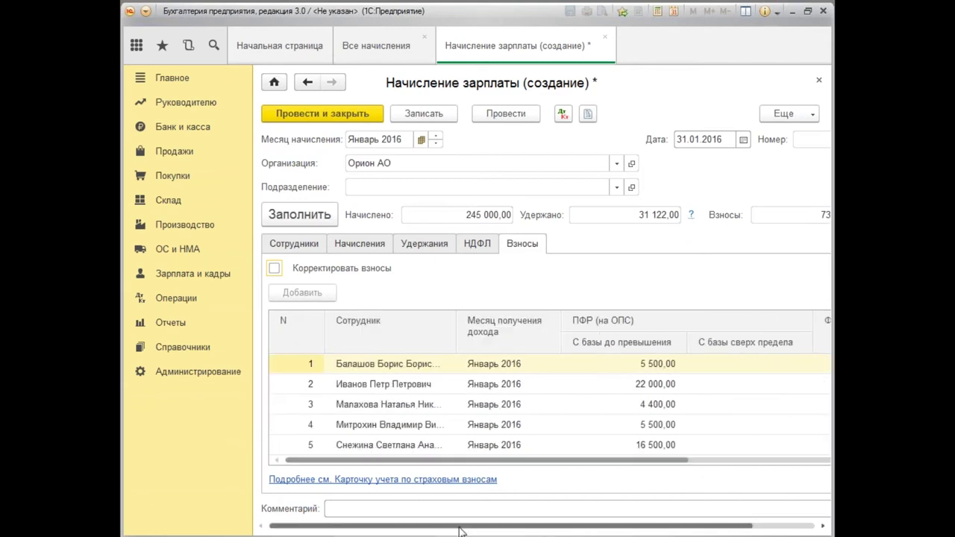
pyautogui.moveTo(461, 530); pyautogui.dragTo(418, 528)
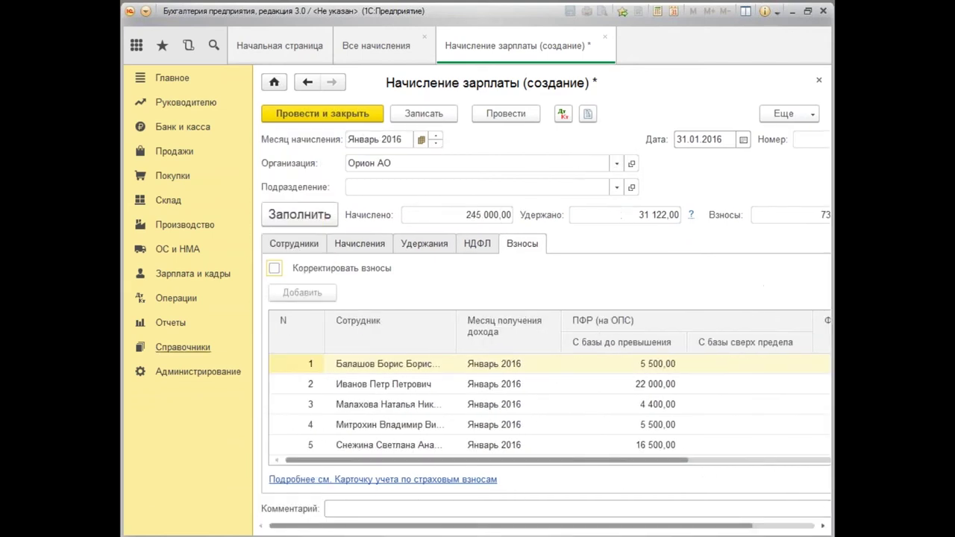
pyautogui.click(293, 245)
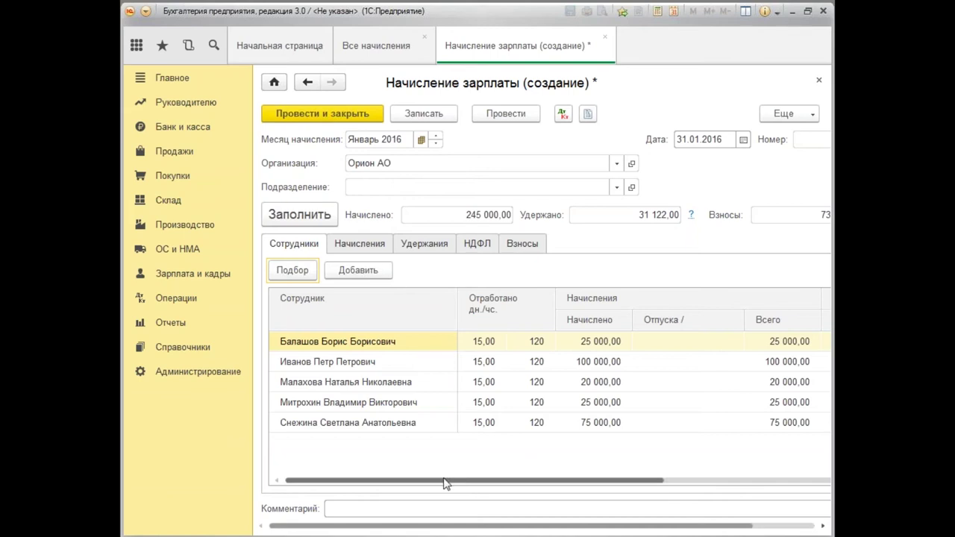
pyautogui.moveTo(496, 484); pyautogui.dragTo(498, 484)
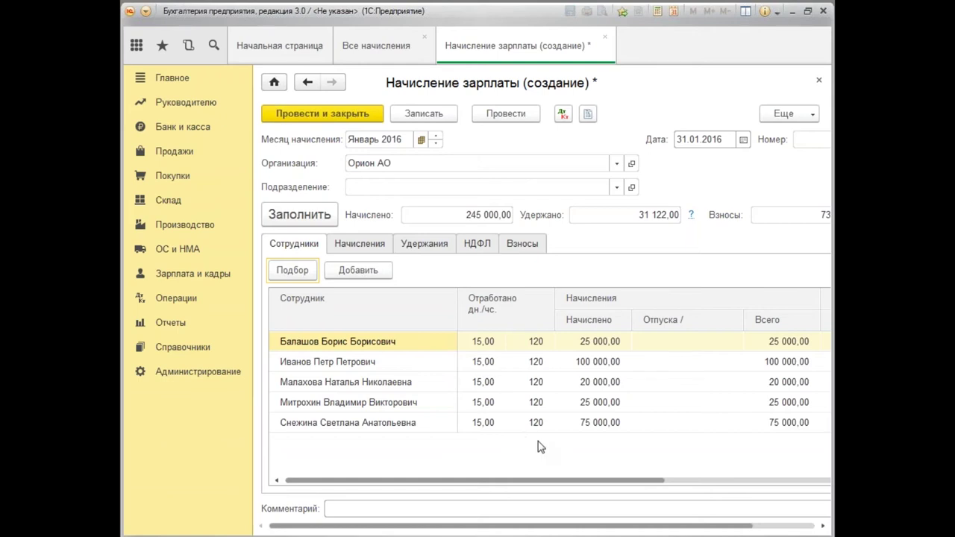
# Enter 10,00 days worked for the Дирекция employee, then refill to restore calculated values.
pyautogui.click(486, 346)
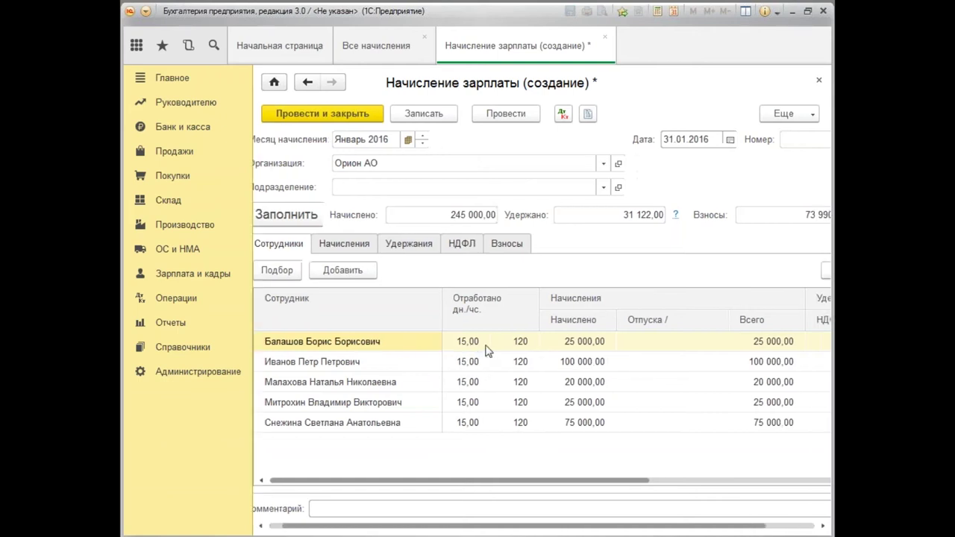
pyautogui.hotkey('ctrl', 'pagedown')
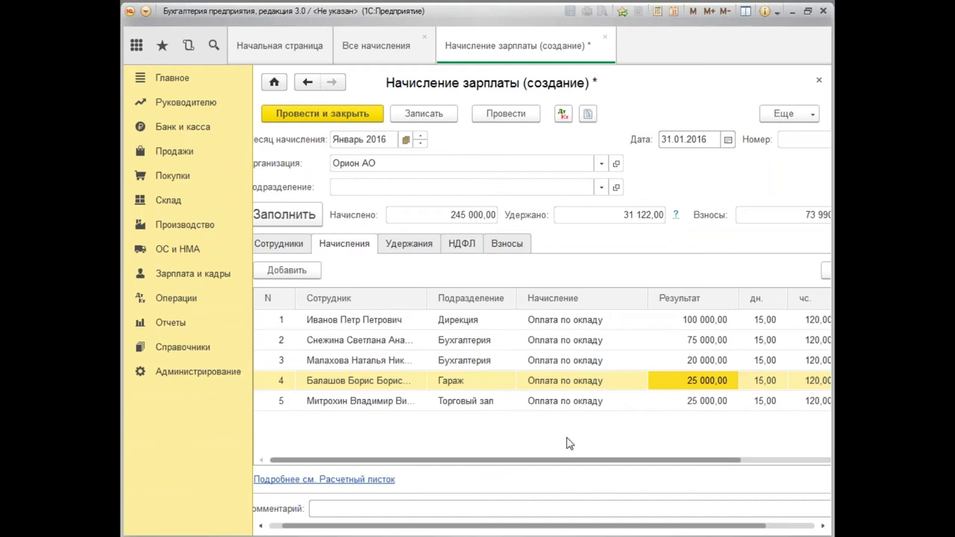
pyautogui.doubleClick(771, 320)
pyautogui.write('1')
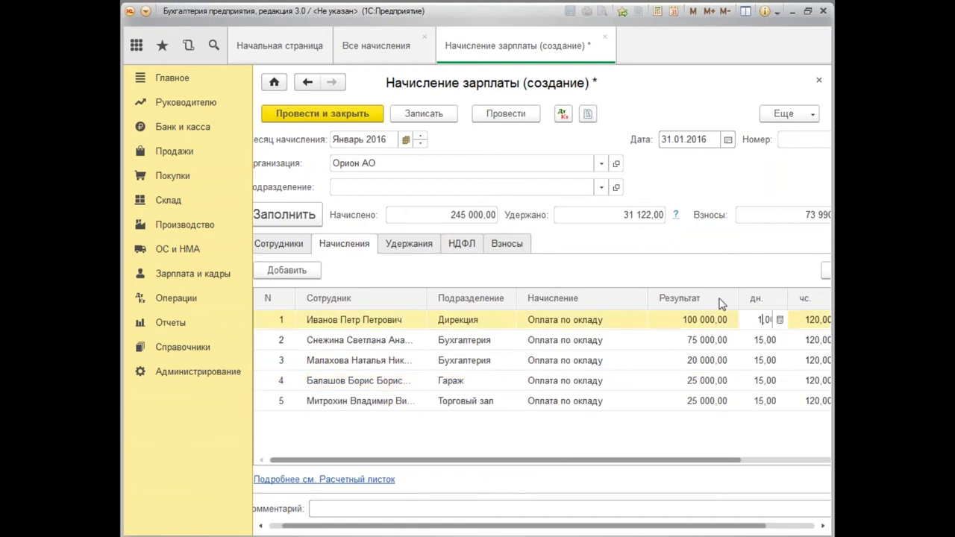
pyautogui.write('0,00')
pyautogui.click(728, 427)
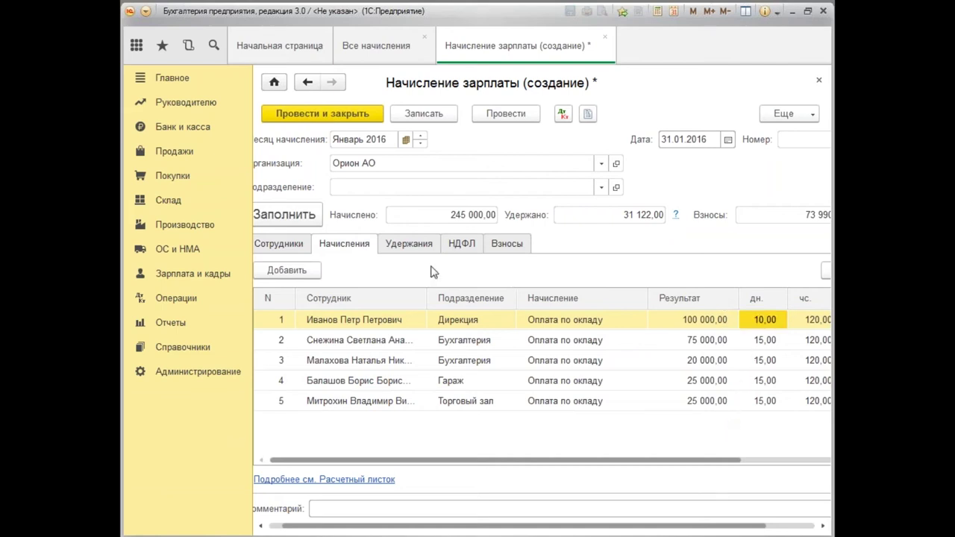
pyautogui.click(289, 218)
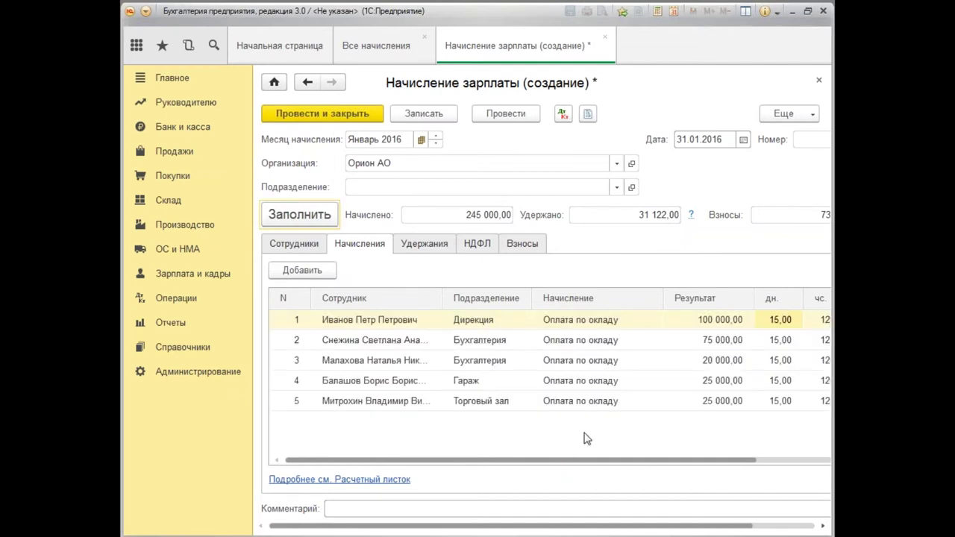
# Set the Дирекция employee's Оплата по окладу to 85 000,00, totalling 230 000,00 accrued.
pyautogui.click(658, 11)
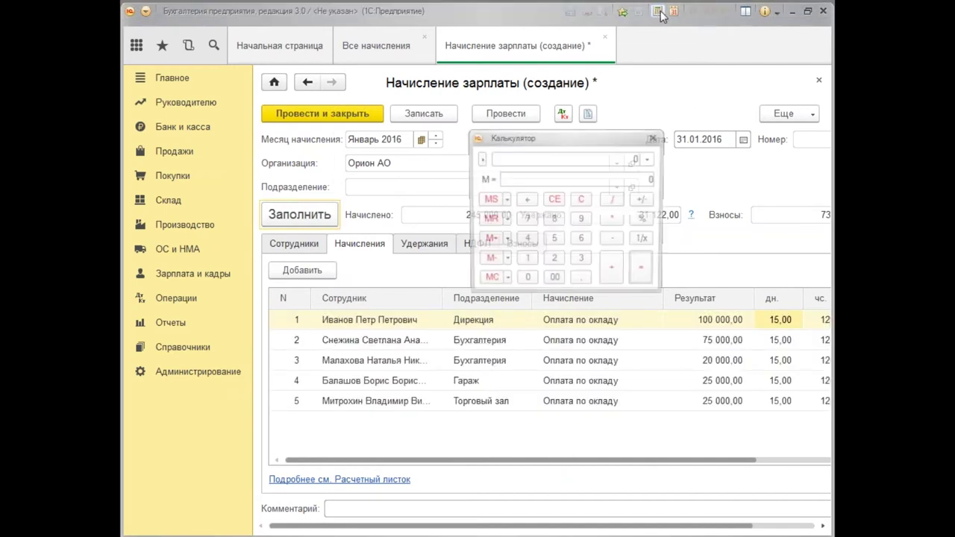
pyautogui.click(655, 138)
pyautogui.click(721, 325)
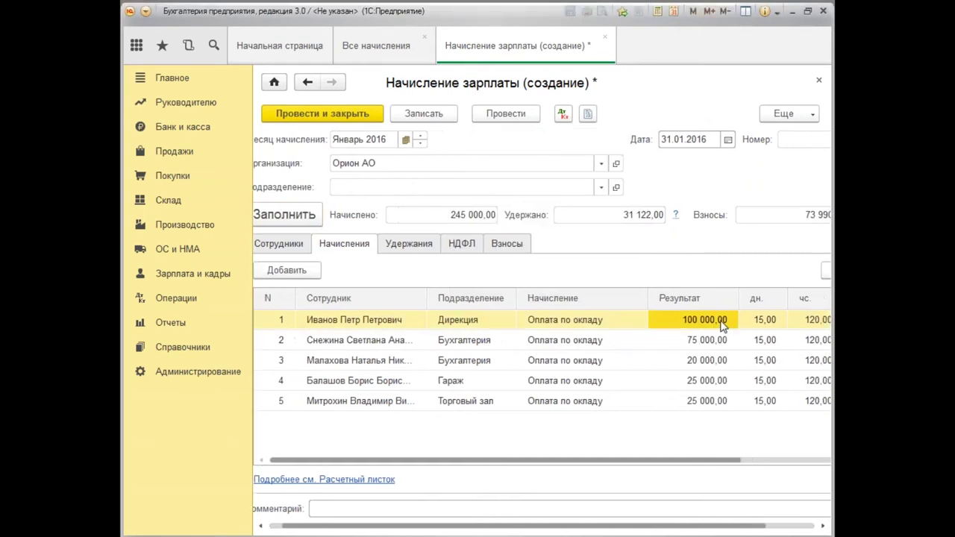
pyautogui.click(712, 326)
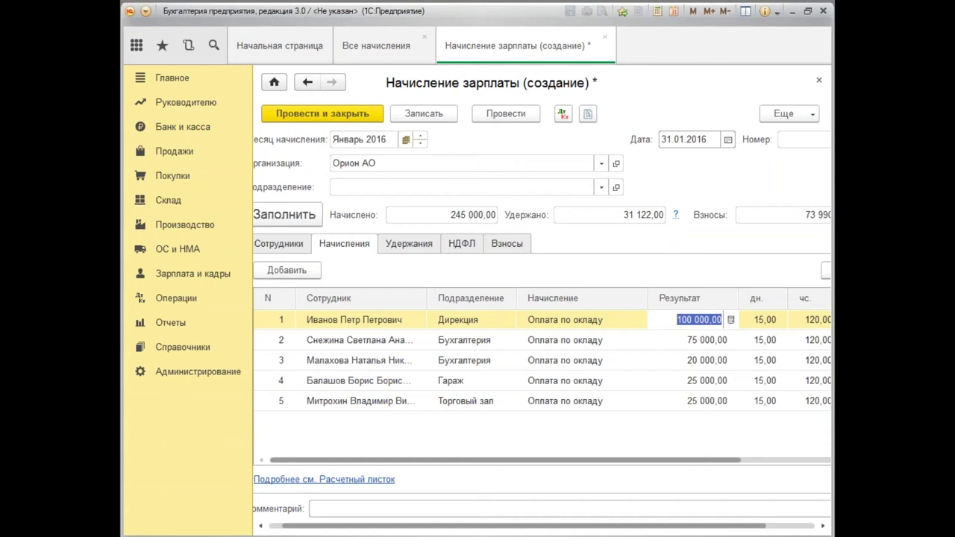
pyautogui.write('85')
pyautogui.press('Return')
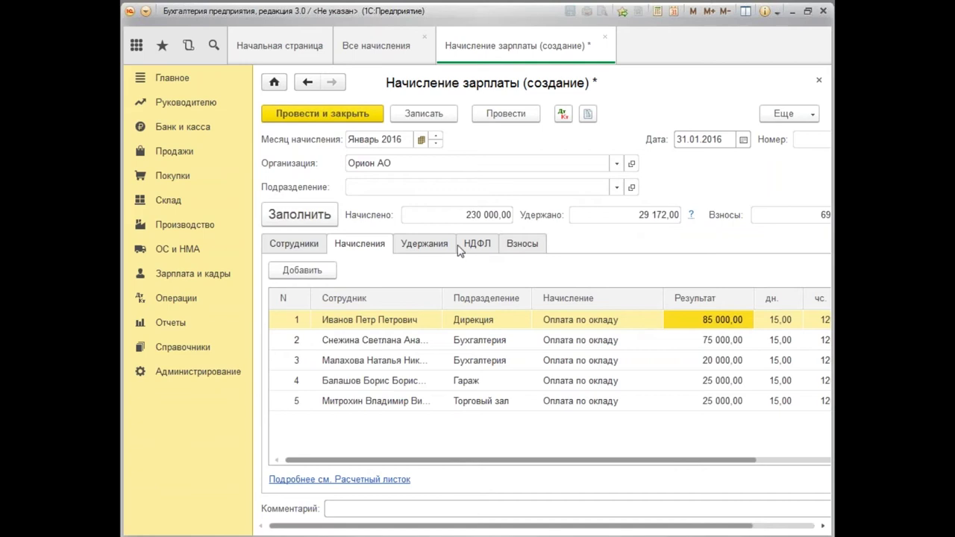
pyautogui.click(477, 244)
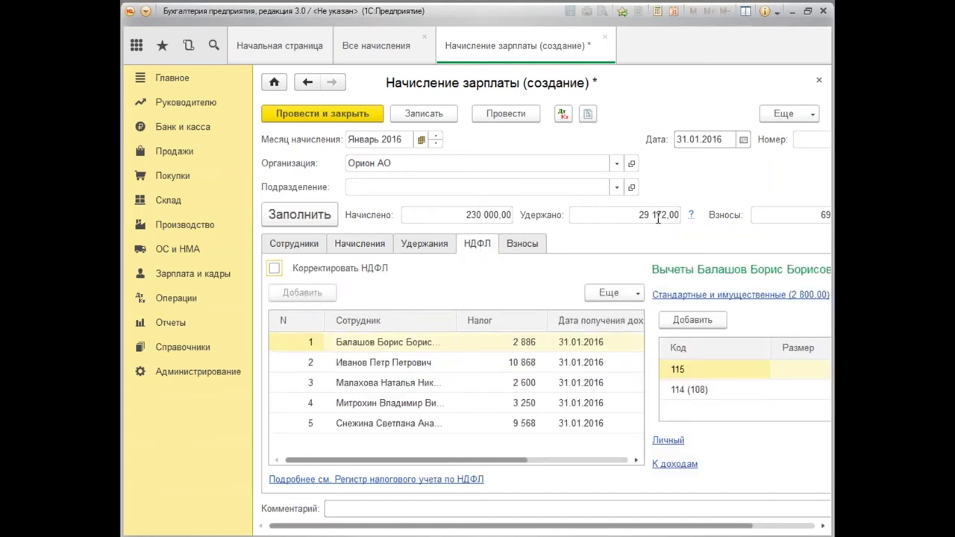
pyautogui.click(515, 244)
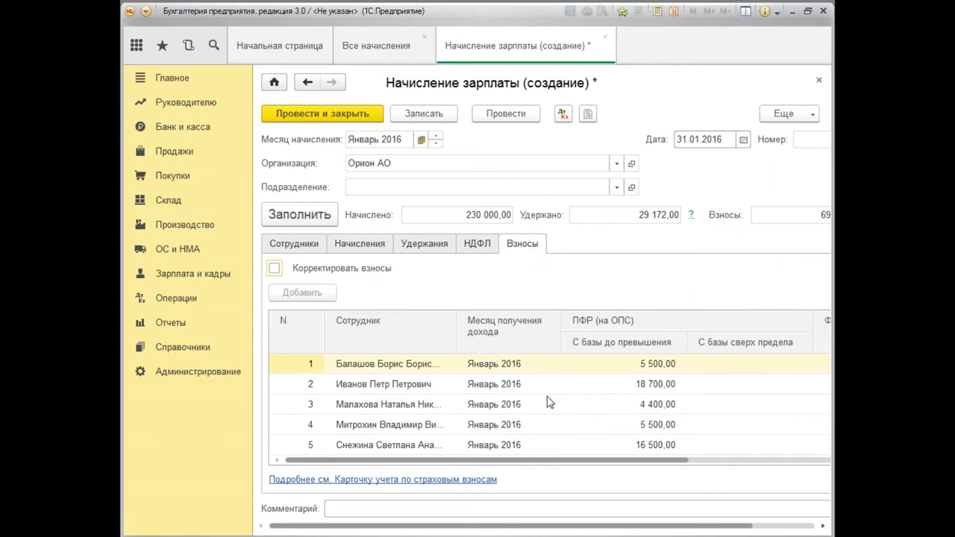
pyautogui.click(590, 446)
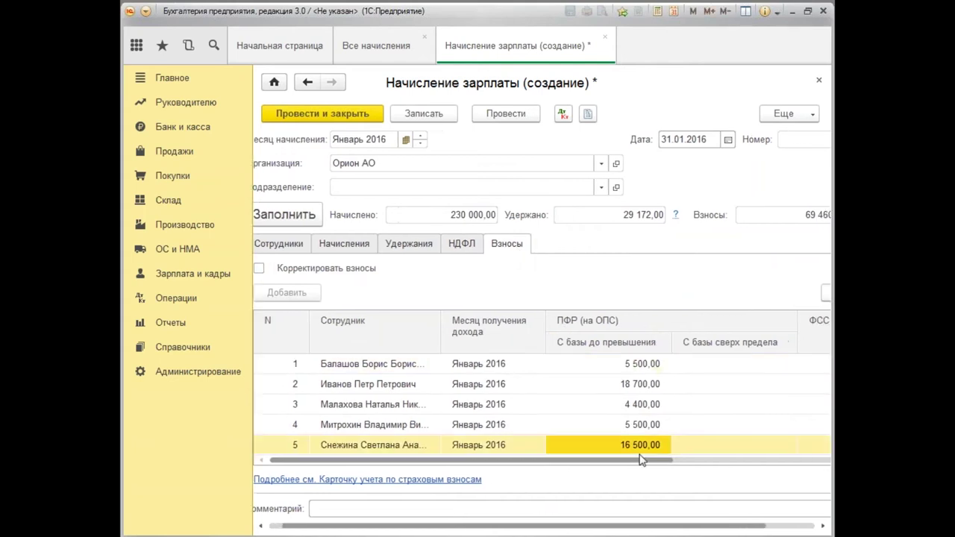
pyautogui.moveTo(648, 528); pyautogui.dragTo(640, 528)
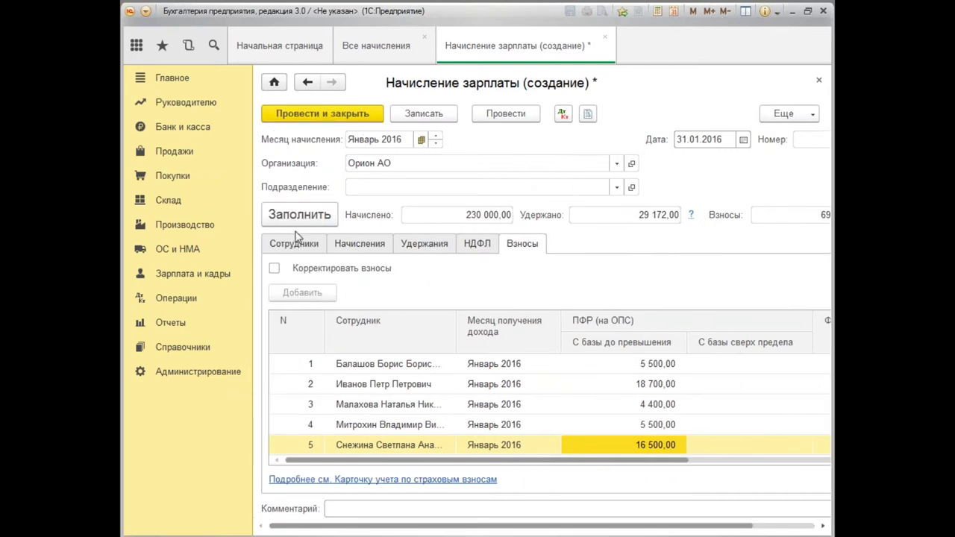
pyautogui.click(296, 244)
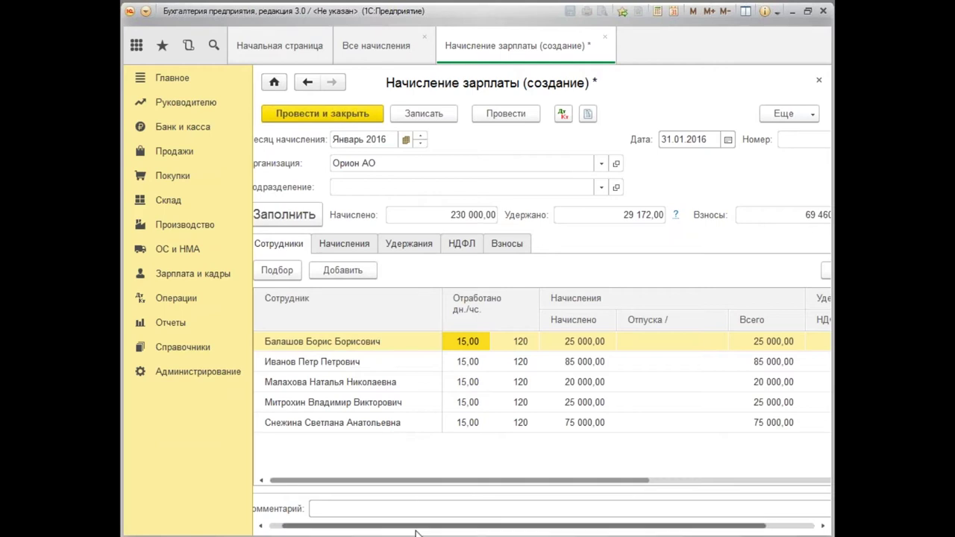
pyautogui.moveTo(409, 530); pyautogui.dragTo(397, 530)
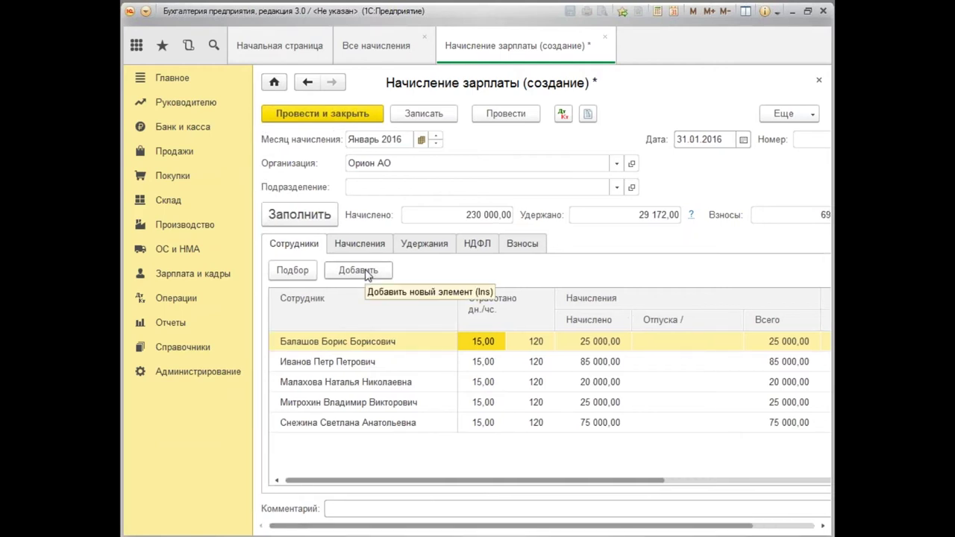
pyautogui.click(358, 270)
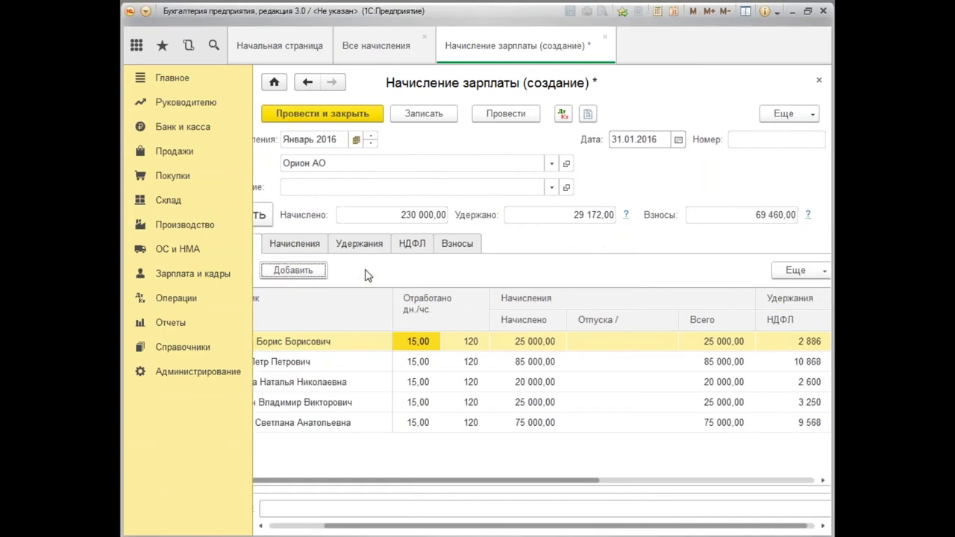
pyautogui.click(383, 481)
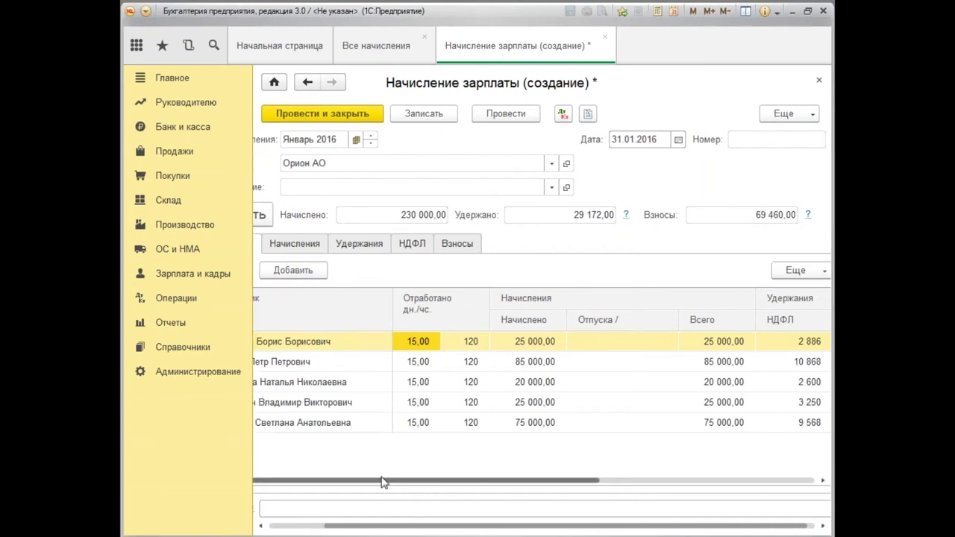
pyautogui.moveTo(386, 531); pyautogui.dragTo(283, 415)
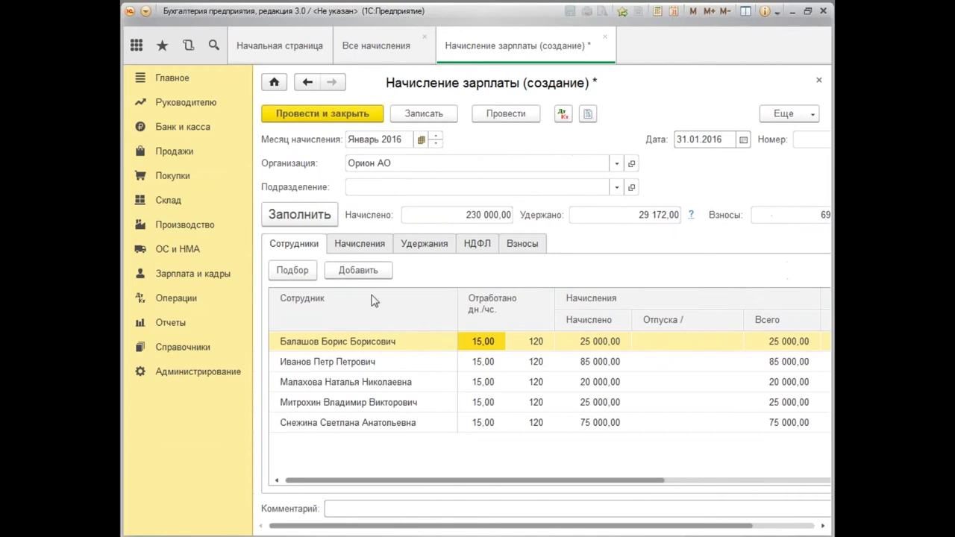
pyautogui.click(360, 270)
pyautogui.click(300, 404)
pyautogui.click(284, 382)
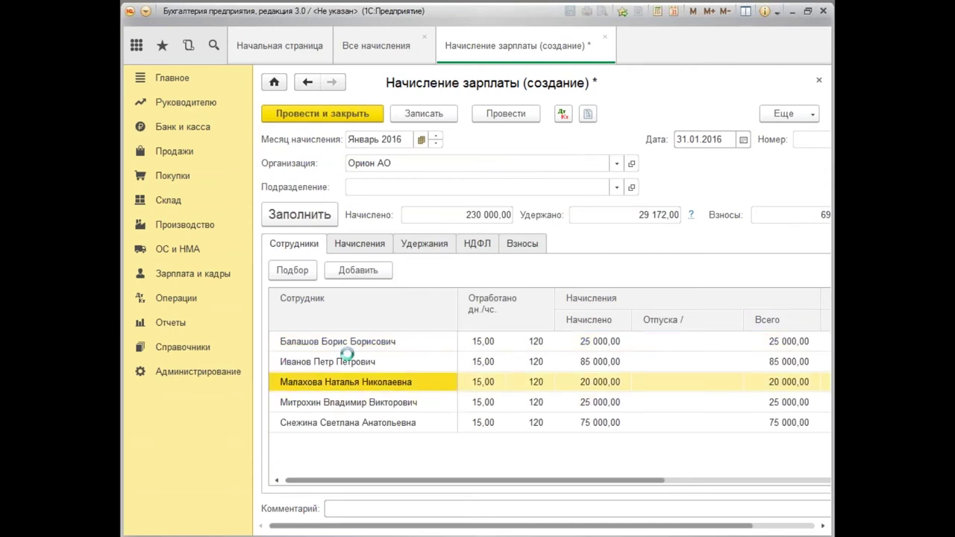
pyautogui.doubleClick(287, 380)
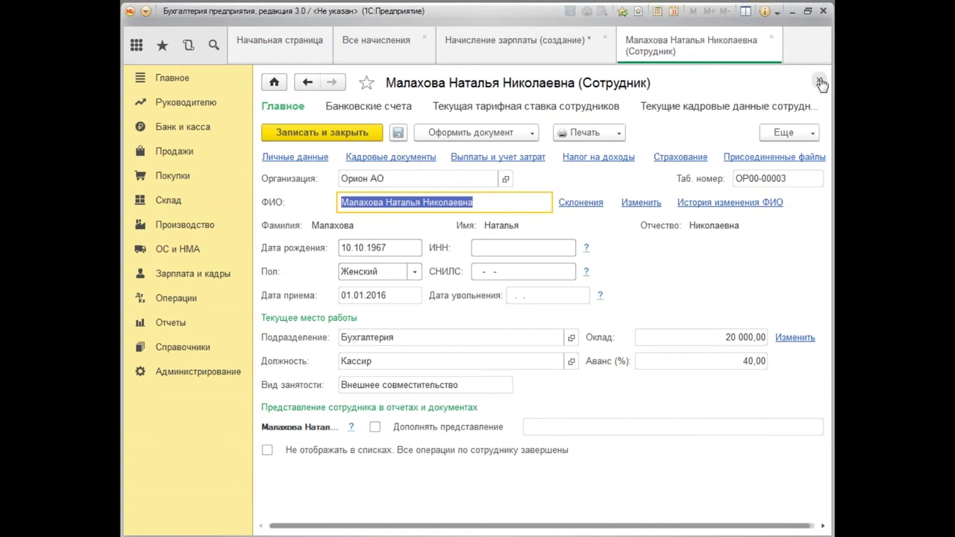
pyautogui.click(819, 80)
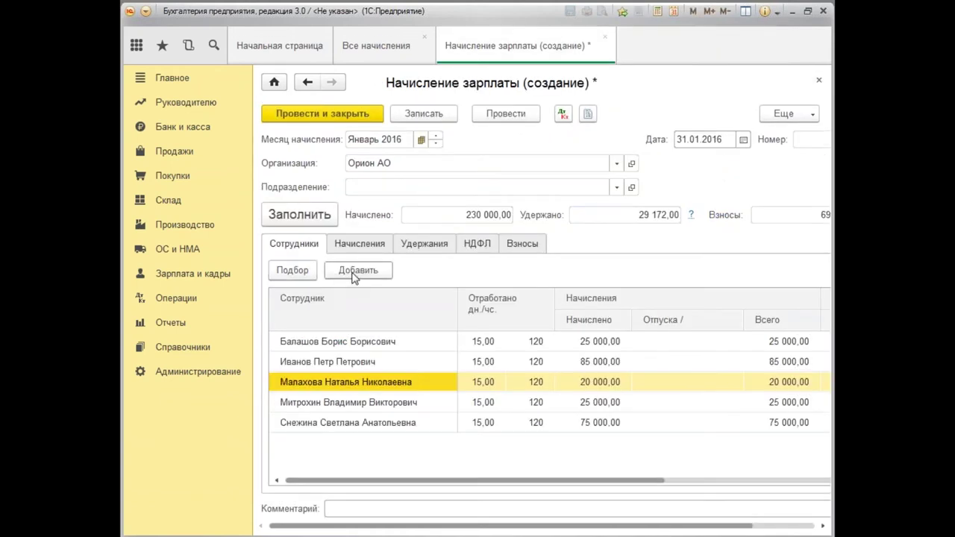
# Add a new accrual row for the Дирекция employee with department Дирекция.
pyautogui.click(371, 245)
pyautogui.press('Insert')
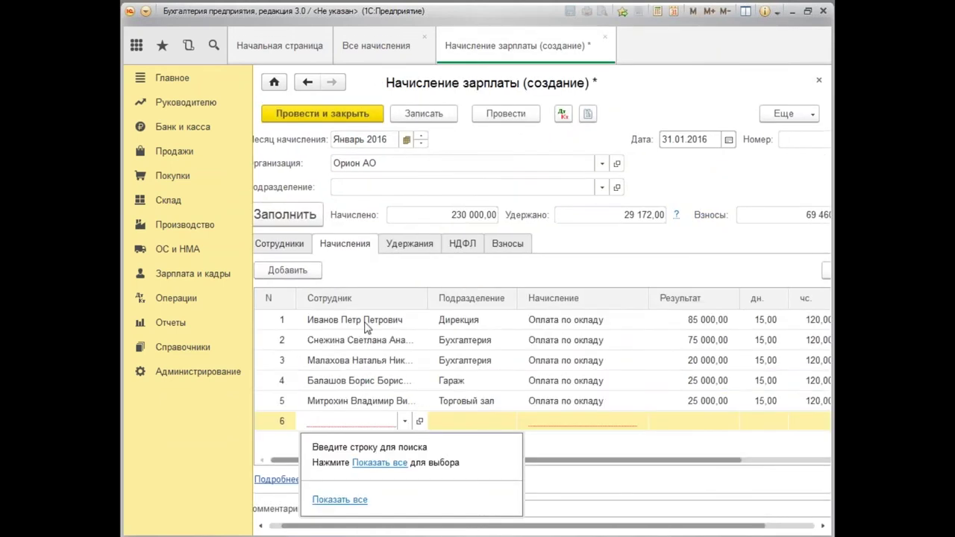
pyautogui.write('и')
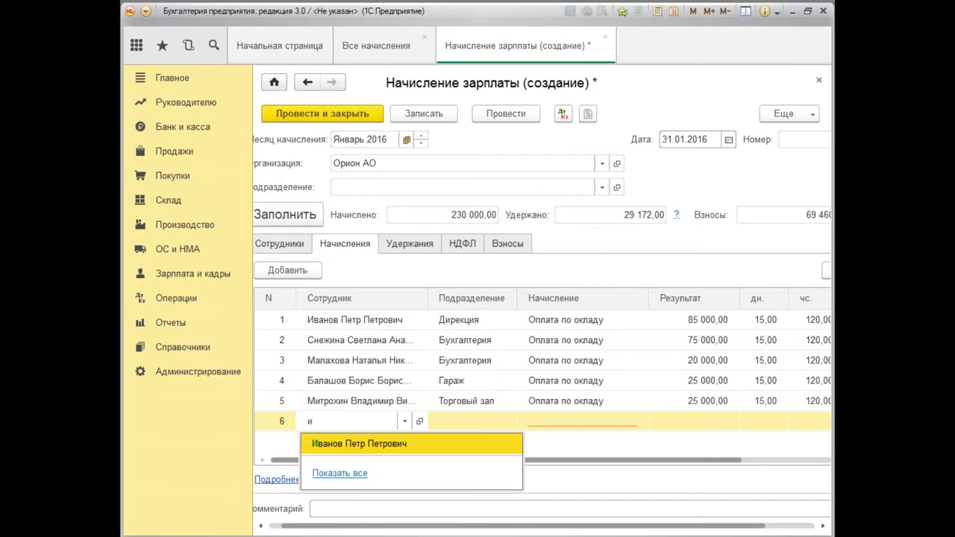
pyautogui.click(340, 445)
pyautogui.press('Tab')
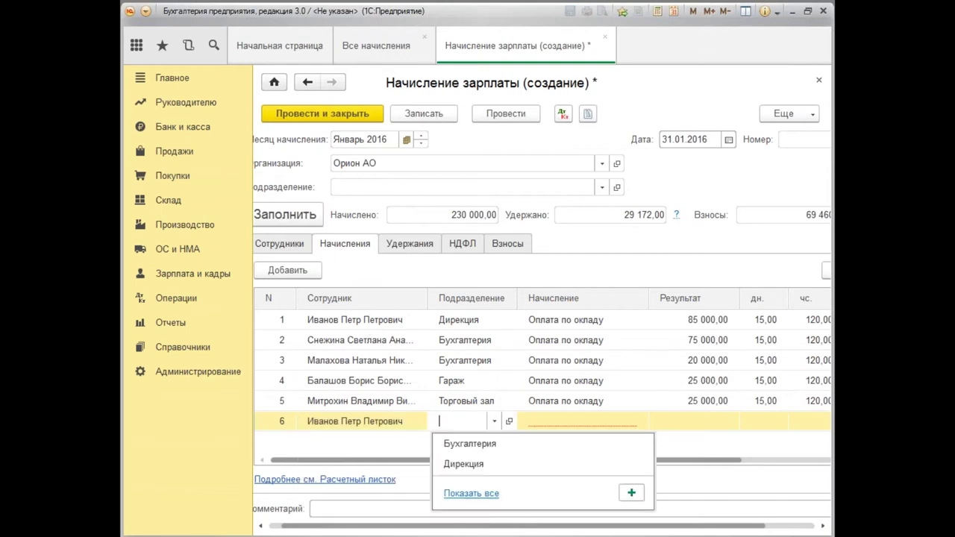
pyautogui.click(456, 464)
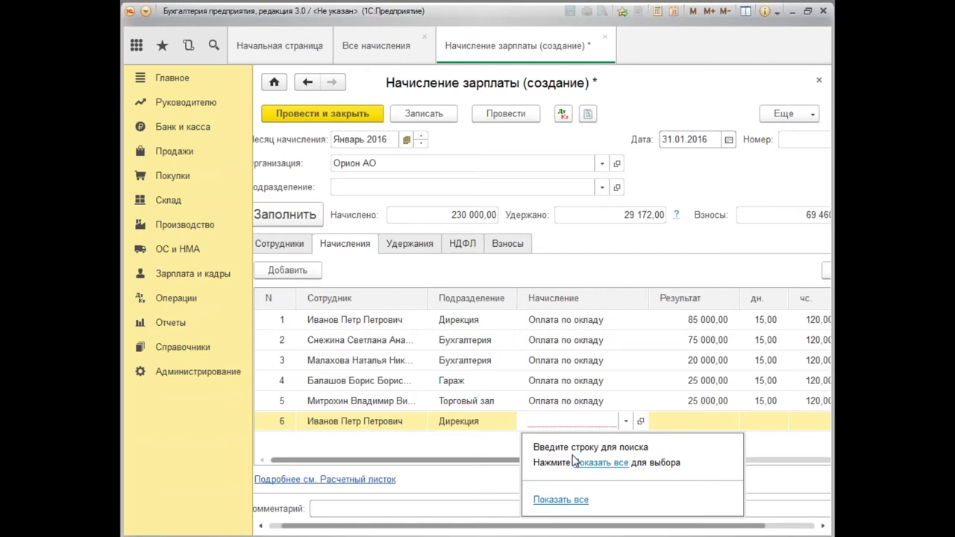
# Give the new row type Оплата по окладу and a 10 000,00 result, totalling 240 000,00.
pyautogui.click(561, 500)
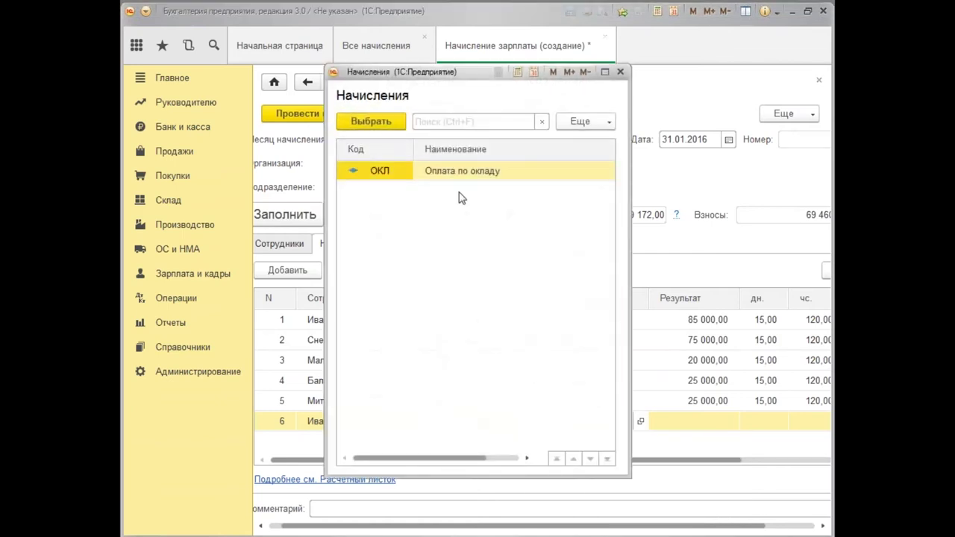
pyautogui.click(477, 174)
pyautogui.doubleClick(477, 174)
pyautogui.click(708, 425)
pyautogui.write('100')
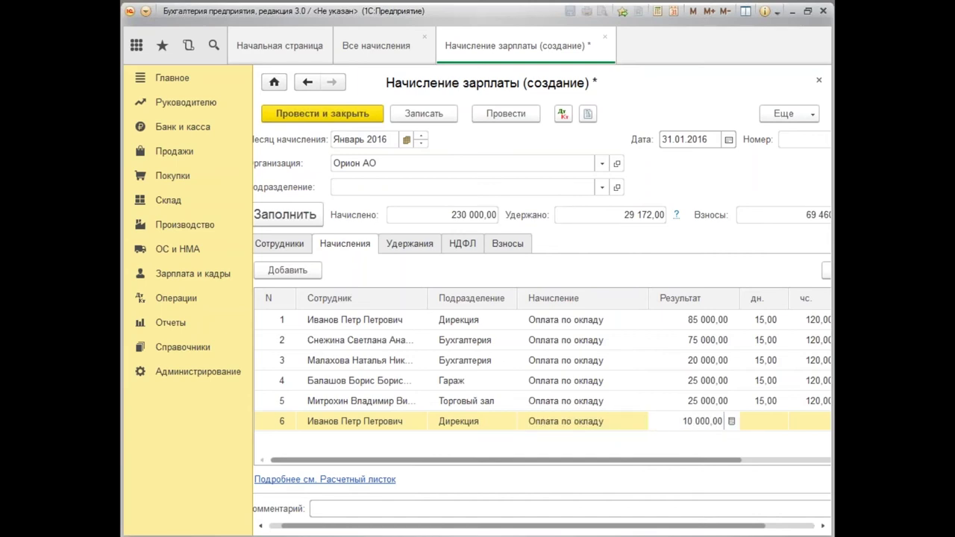
pyautogui.press('Tab')
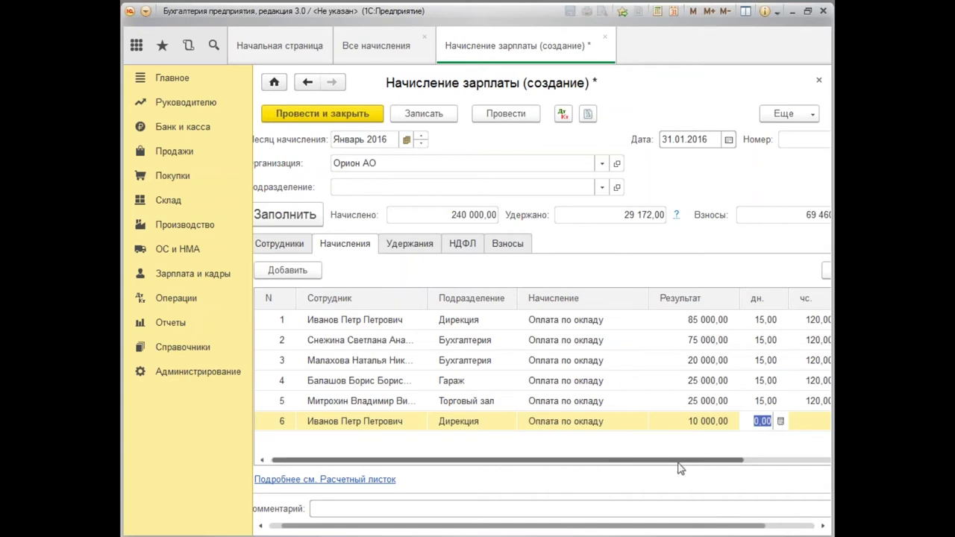
pyautogui.click(713, 509)
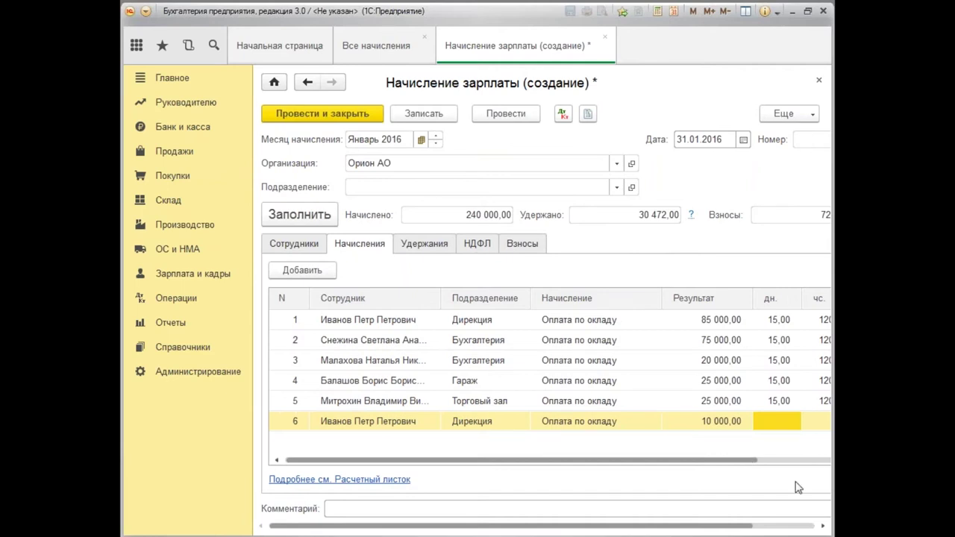
# Review the НДФЛ tab, the employee's tax deductions, and the insurance contributions breakdown.
pyautogui.click(823, 526)
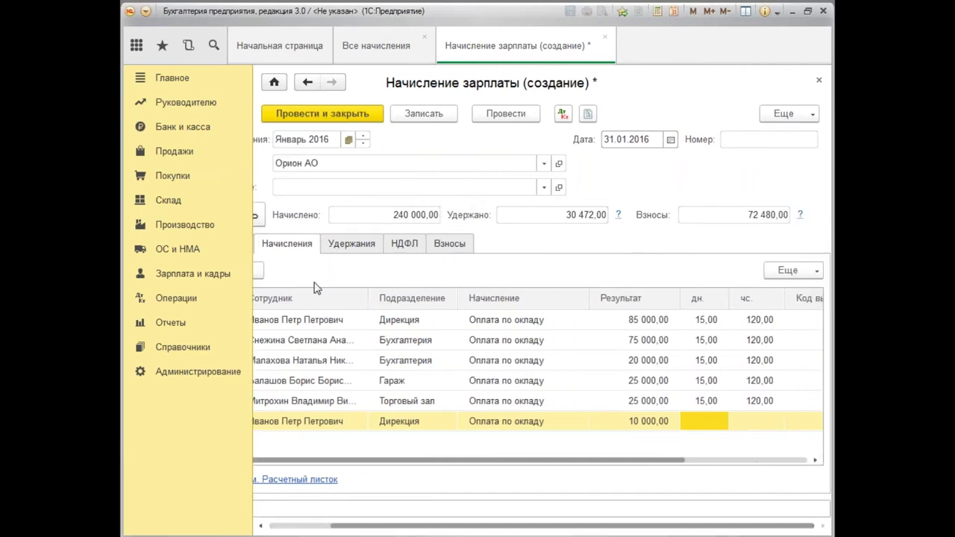
pyautogui.click(404, 247)
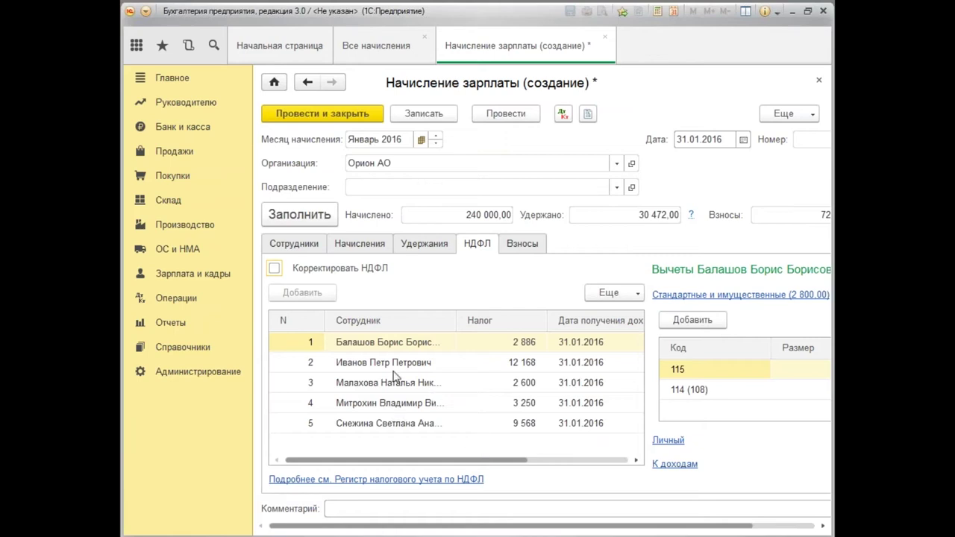
pyautogui.click(532, 369)
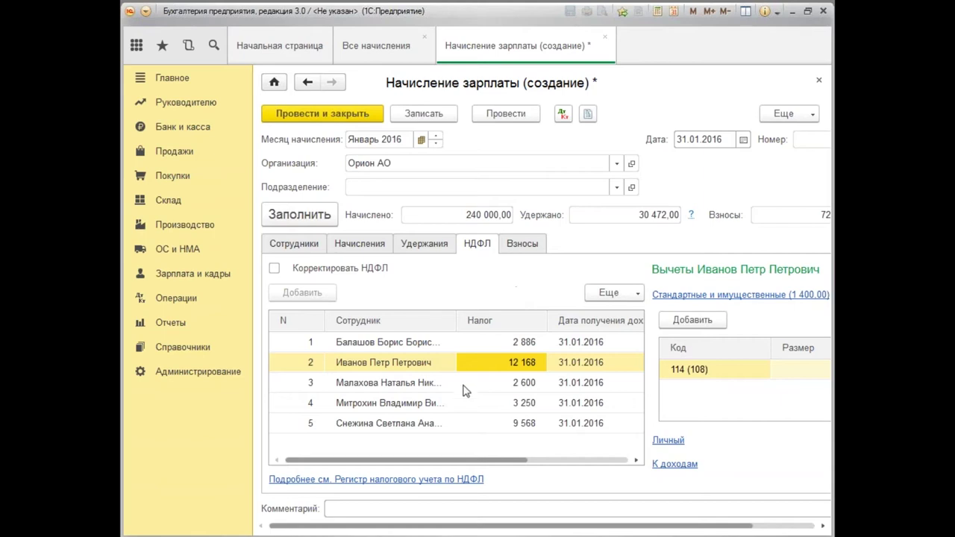
pyautogui.click(526, 244)
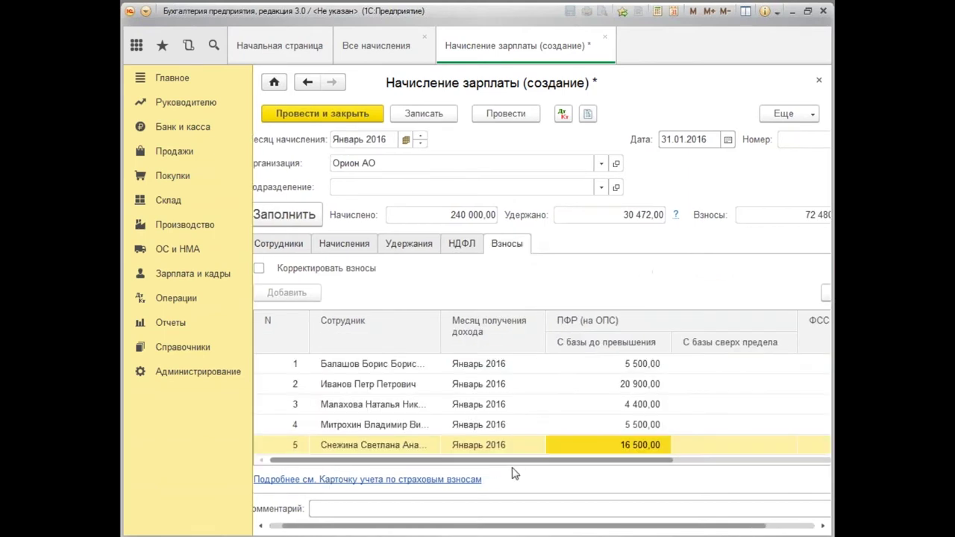
pyautogui.moveTo(525, 463); pyautogui.dragTo(752, 480)
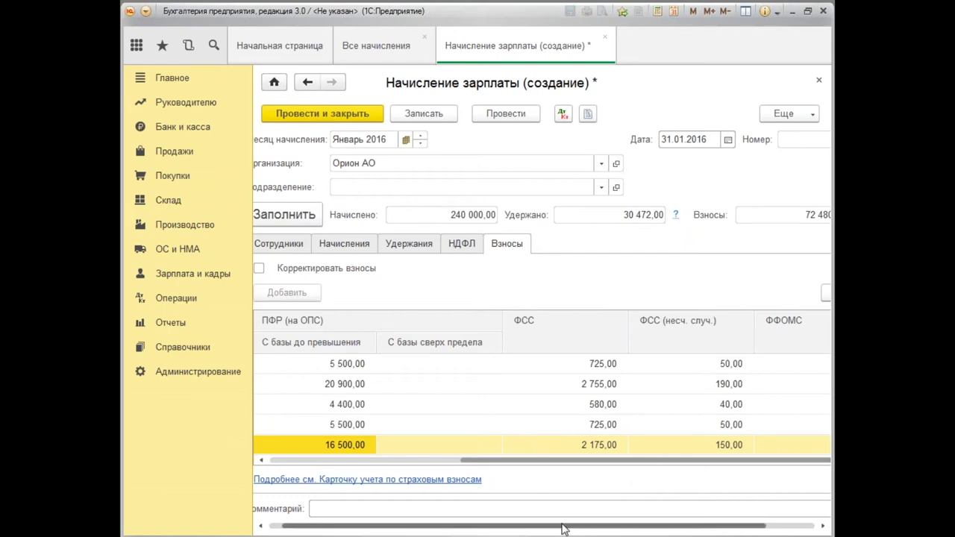
pyautogui.moveTo(563, 528); pyautogui.dragTo(510, 528)
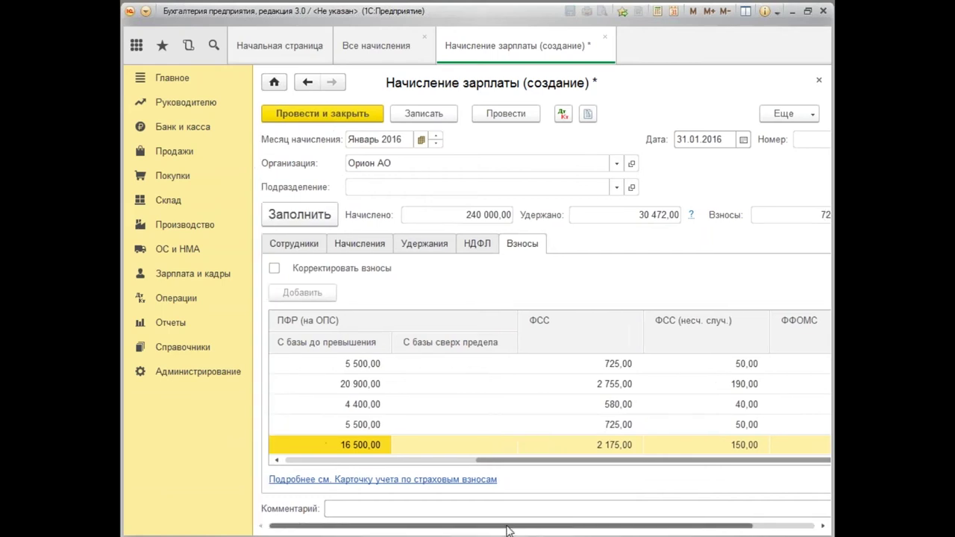
# Compute 2,9 percent in the calculator and return to the payroll document.
pyautogui.click(658, 10)
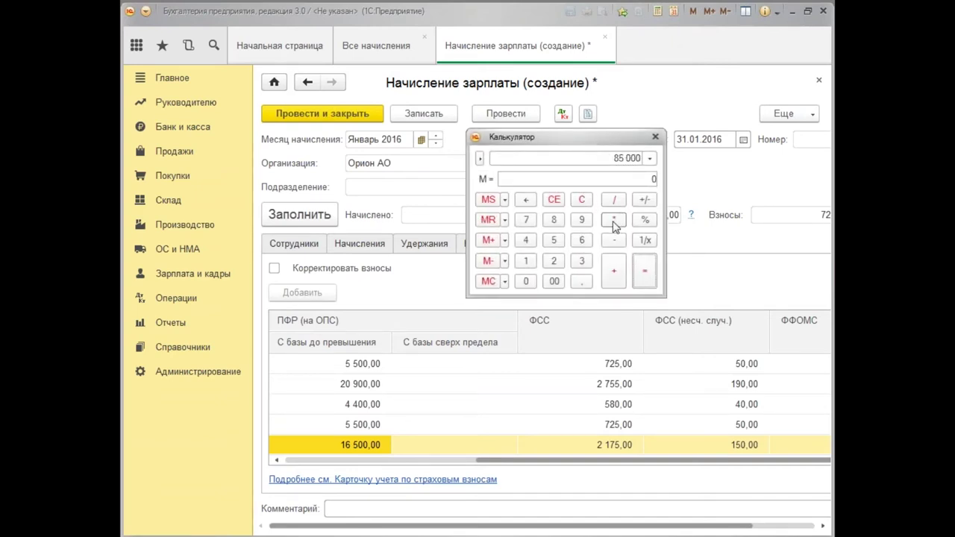
pyautogui.click(554, 262)
pyautogui.click(582, 281)
pyautogui.click(581, 219)
pyautogui.click(646, 221)
pyautogui.click(545, 464)
pyautogui.moveTo(545, 464); pyautogui.dragTo(347, 474)
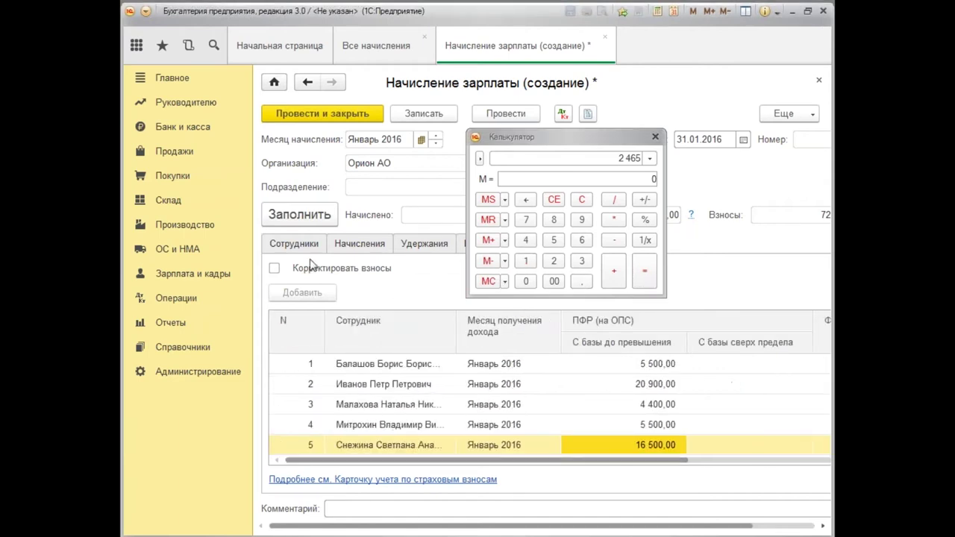
pyautogui.click(369, 246)
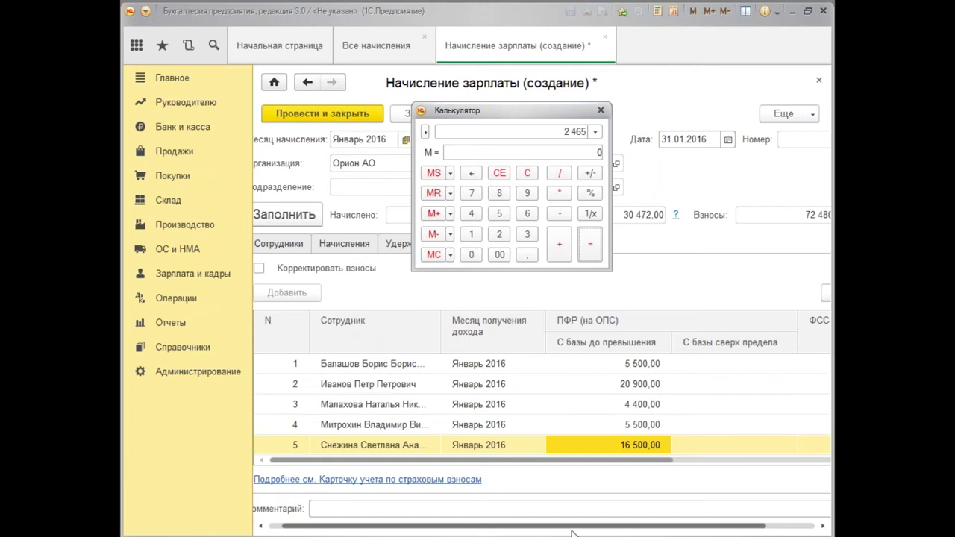
# Recheck the ФСС contribution by computing 85000 × 2,9 % = 2 465 in the calculator.
pyautogui.moveTo(586, 461); pyautogui.dragTo(738, 461)
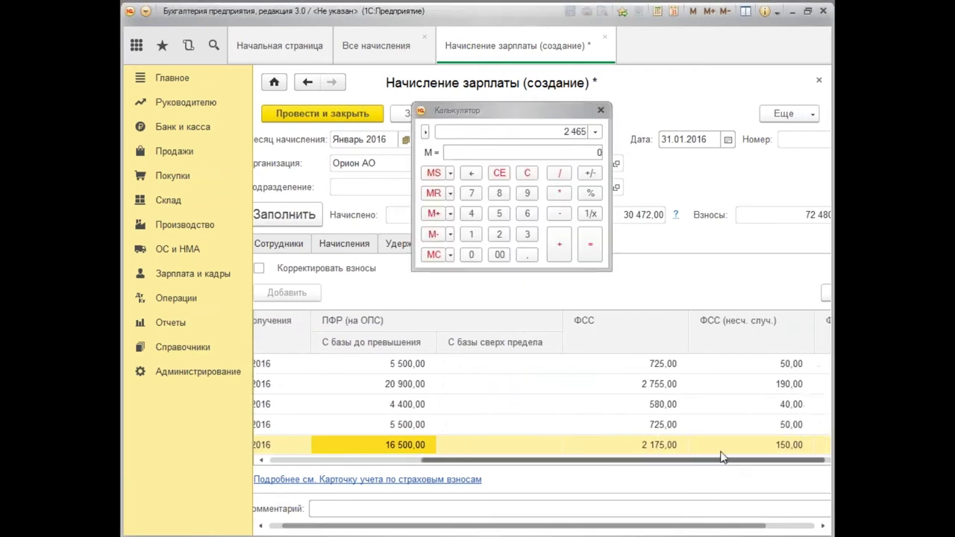
pyautogui.click(672, 365)
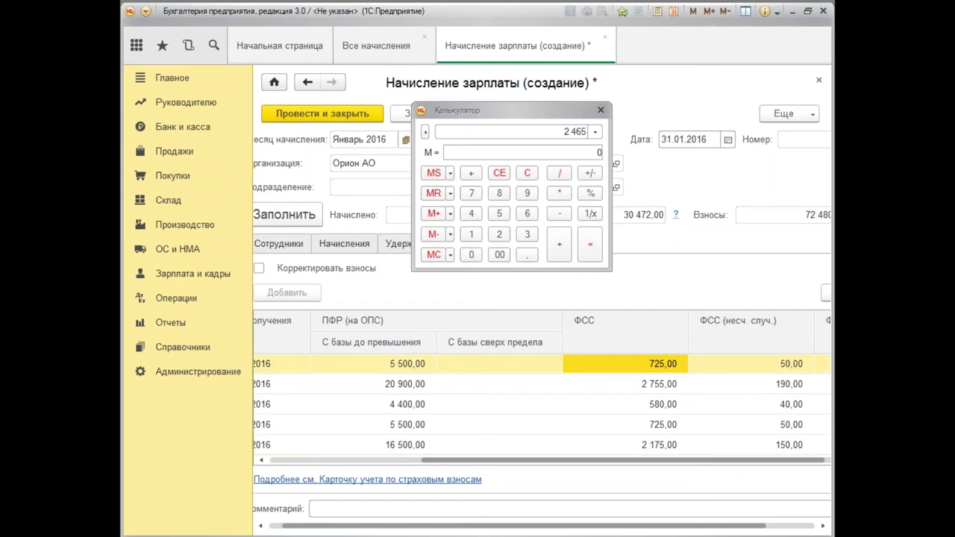
pyautogui.click(527, 172)
pyautogui.write('850000')
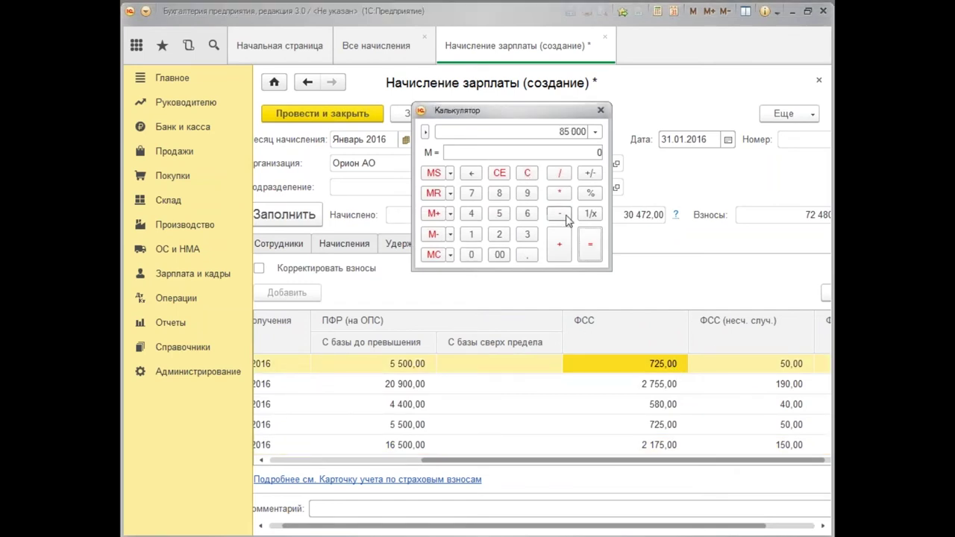
pyautogui.click(561, 196)
pyautogui.click(500, 235)
pyautogui.click(527, 254)
pyautogui.click(527, 193)
pyautogui.click(590, 194)
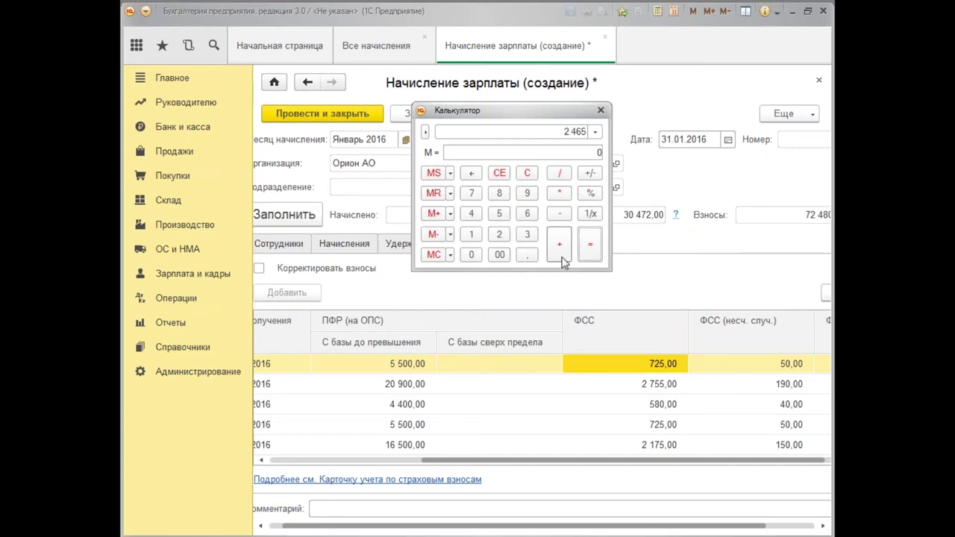
pyautogui.moveTo(676, 462); pyautogui.dragTo(763, 465)
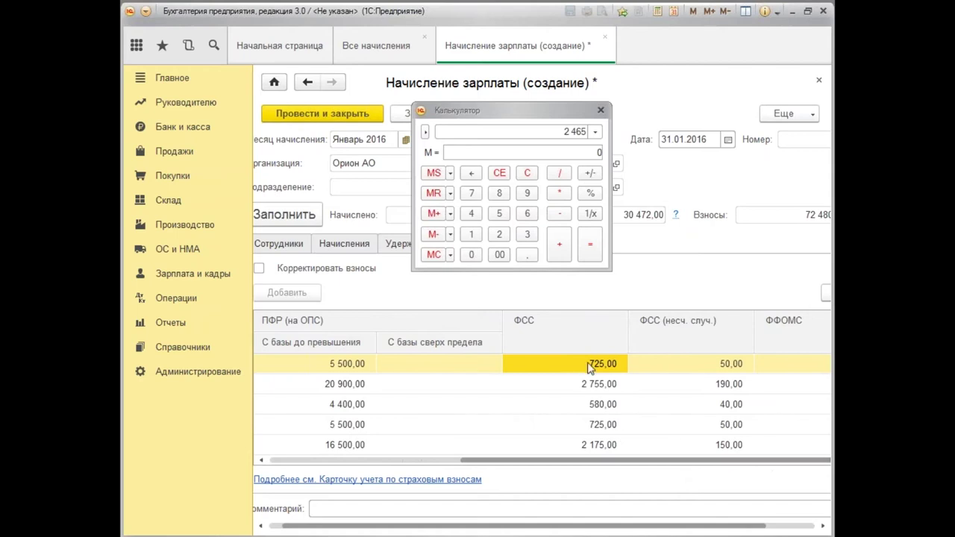
pyautogui.moveTo(606, 458); pyautogui.dragTo(618, 473)
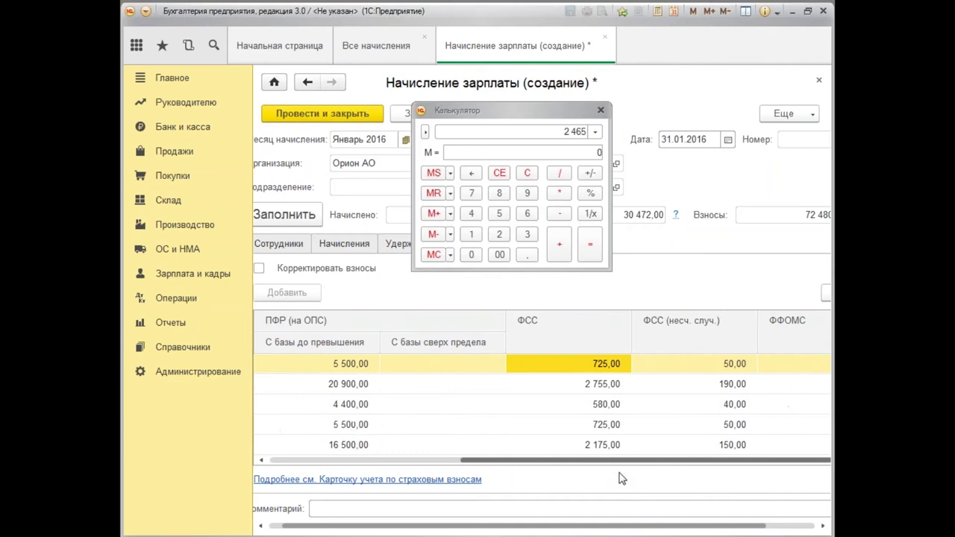
pyautogui.moveTo(694, 529); pyautogui.dragTo(799, 530)
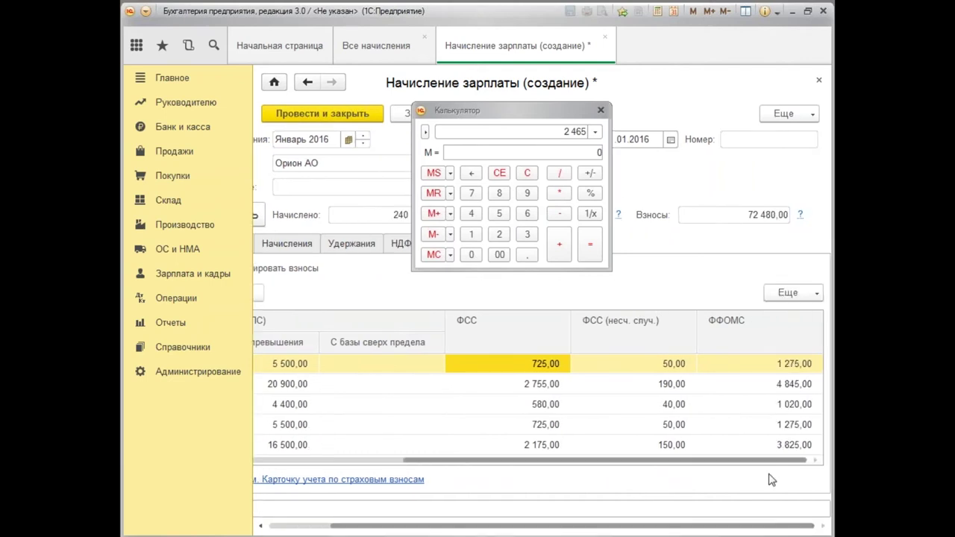
# Check the 50,00 accident insurance amount, then post the January payroll document.
pyautogui.click(672, 364)
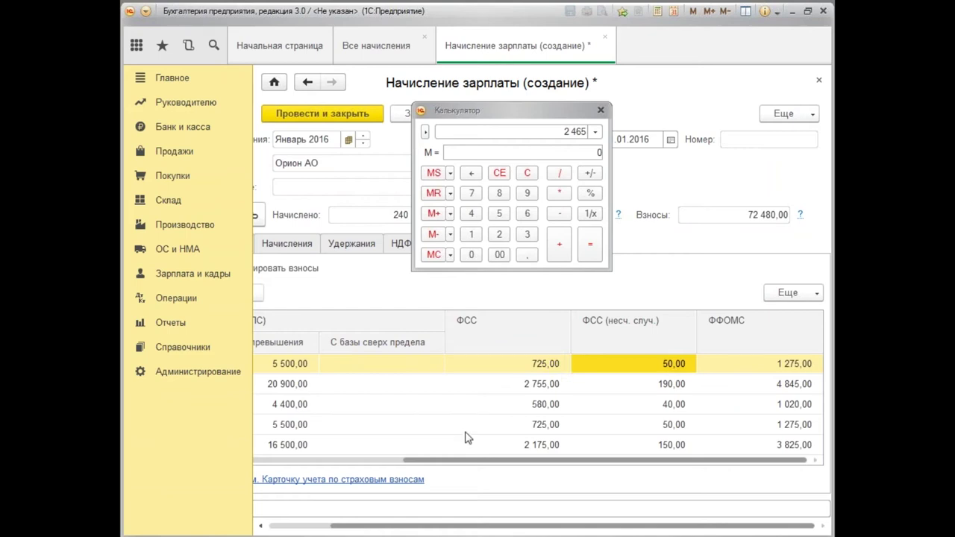
pyautogui.moveTo(507, 463); pyautogui.dragTo(355, 463)
pyautogui.moveTo(463, 121); pyautogui.dragTo(441, 247)
pyautogui.click(505, 113)
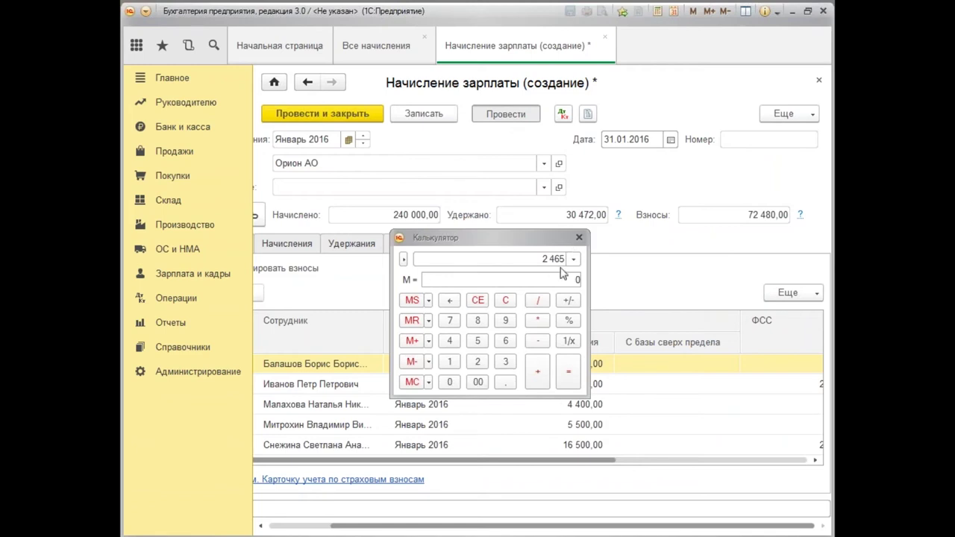
pyautogui.click(579, 238)
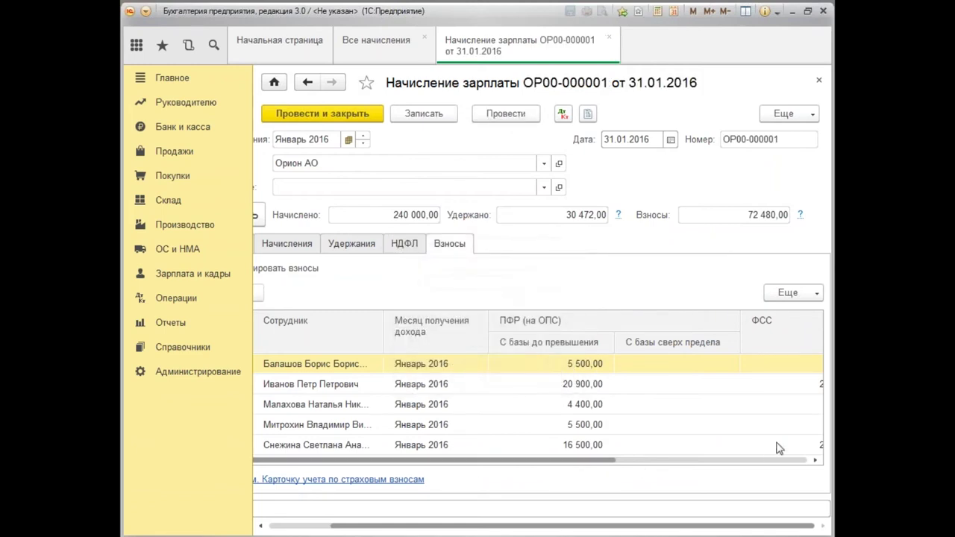
pyautogui.click(341, 384)
pyautogui.moveTo(594, 463); pyautogui.dragTo(688, 474)
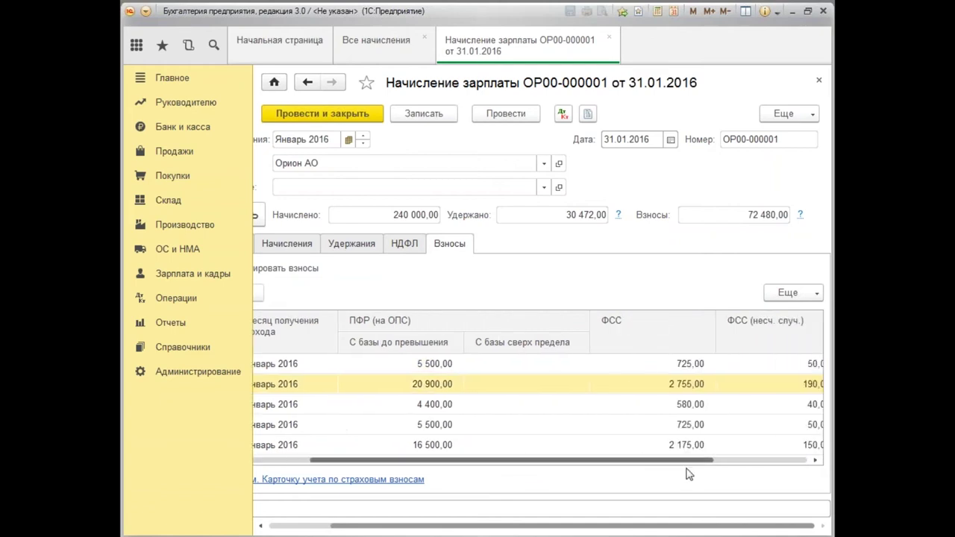
pyautogui.click(685, 388)
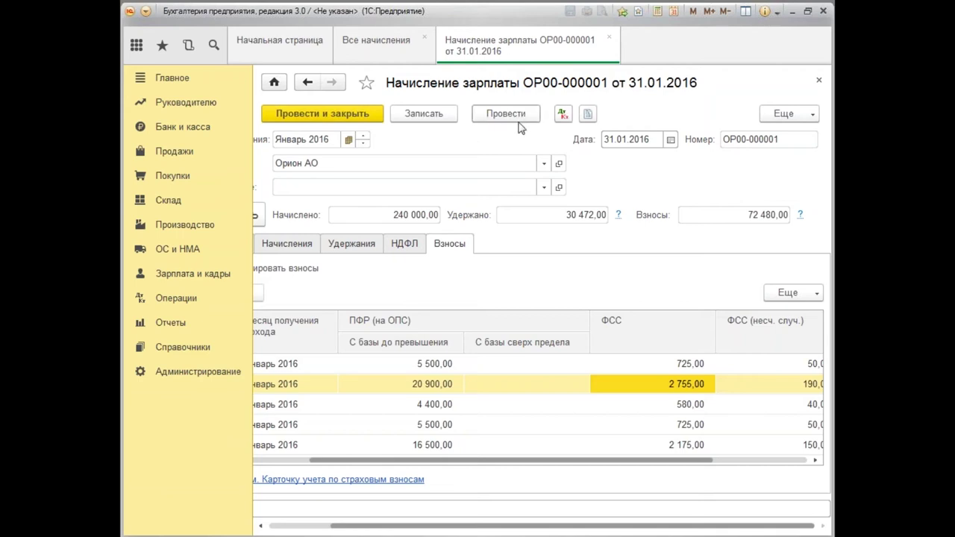
pyautogui.click(658, 11)
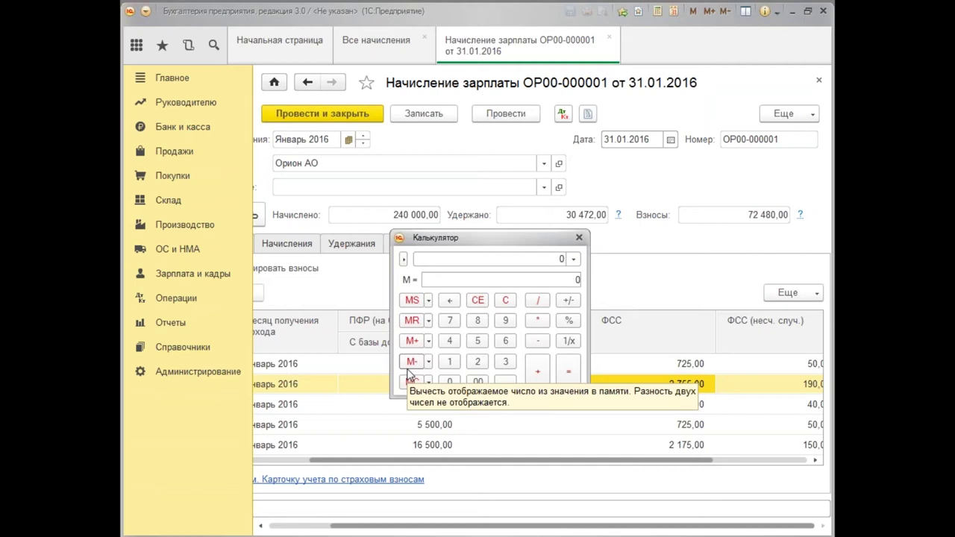
pyautogui.write('85 000')
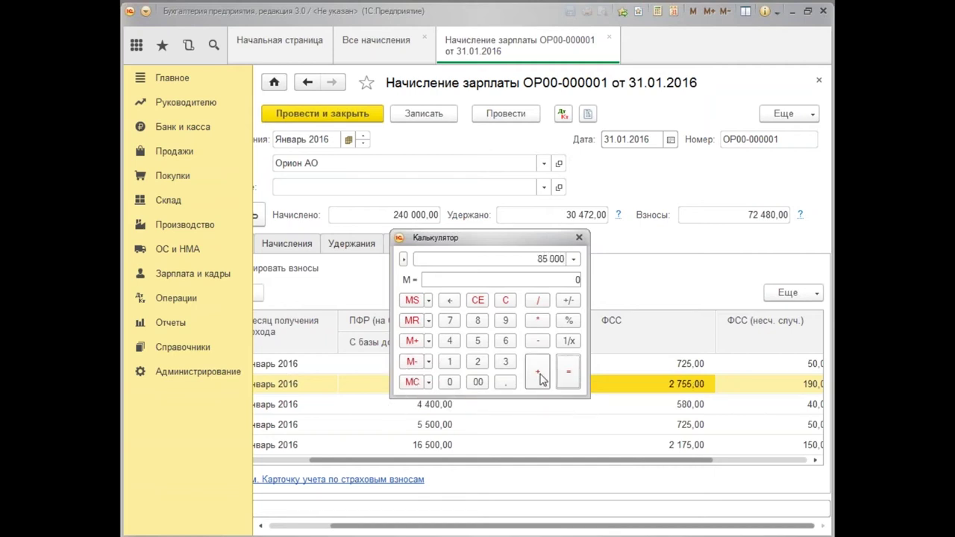
pyautogui.click(478, 362)
pyautogui.click(505, 381)
pyautogui.click(506, 321)
pyautogui.click(569, 320)
pyautogui.click(579, 237)
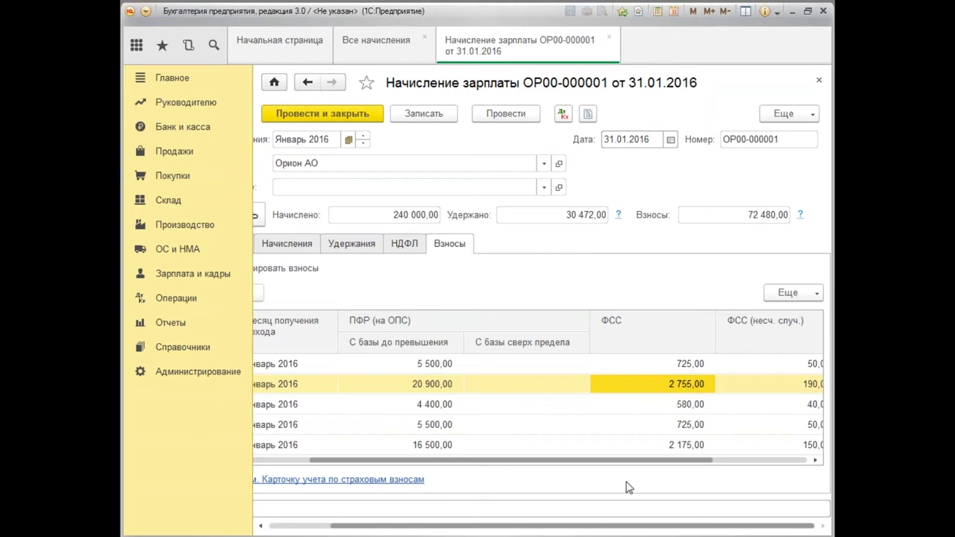
pyautogui.moveTo(709, 461); pyautogui.dragTo(737, 460)
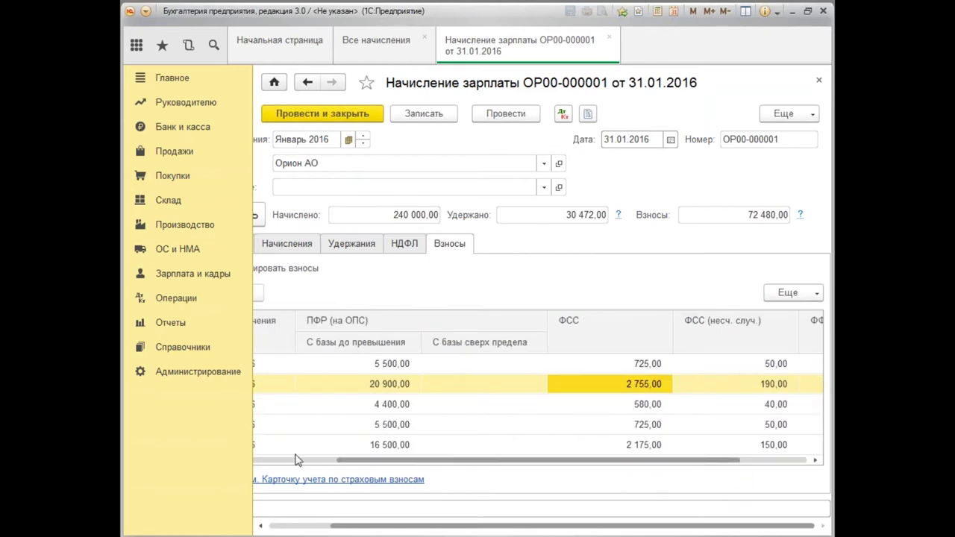
pyautogui.moveTo(438, 460); pyautogui.dragTo(353, 461)
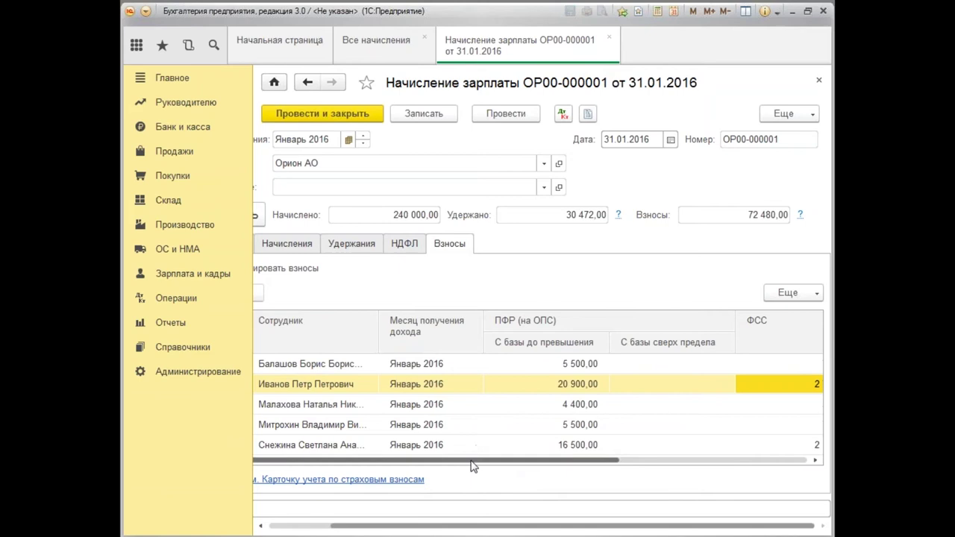
pyautogui.moveTo(478, 461); pyautogui.dragTo(568, 419)
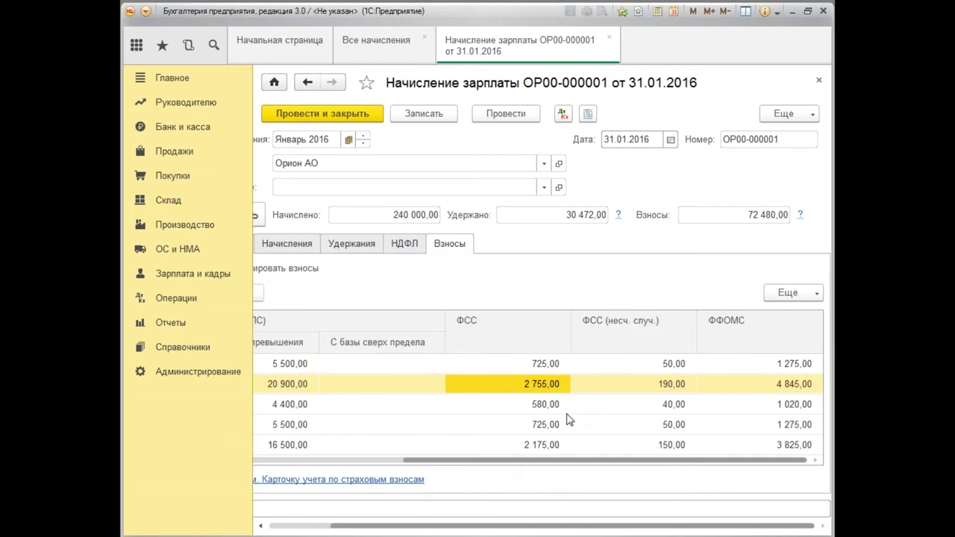
pyautogui.moveTo(526, 461); pyautogui.dragTo(221, 436)
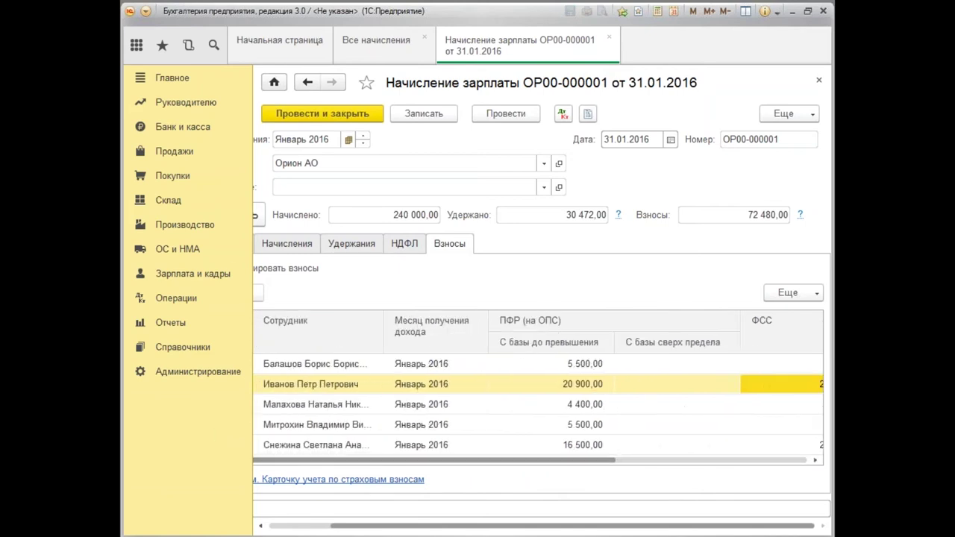
# Delete the sixth, extra 10 000 accrual line on the Начисления tab.
pyautogui.click(256, 242)
pyautogui.click(295, 249)
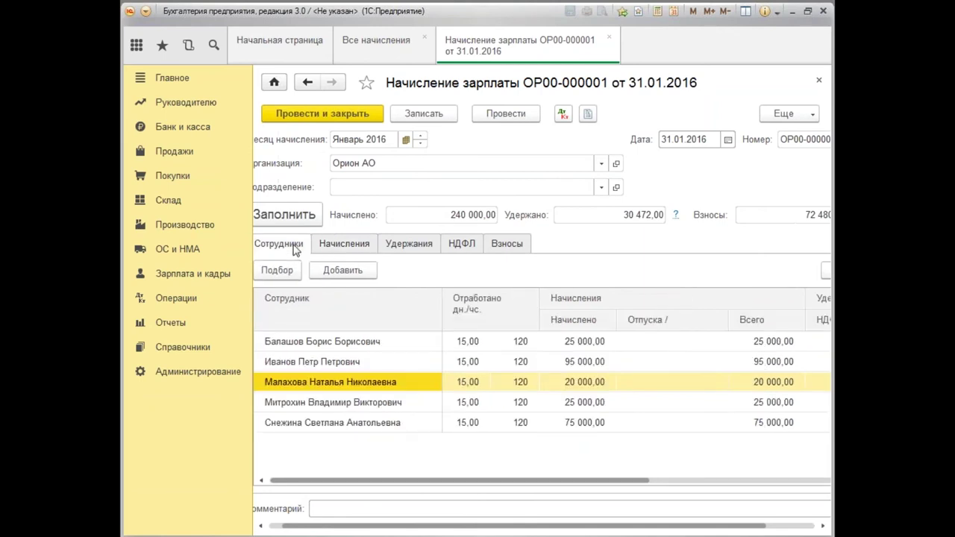
pyautogui.click(351, 247)
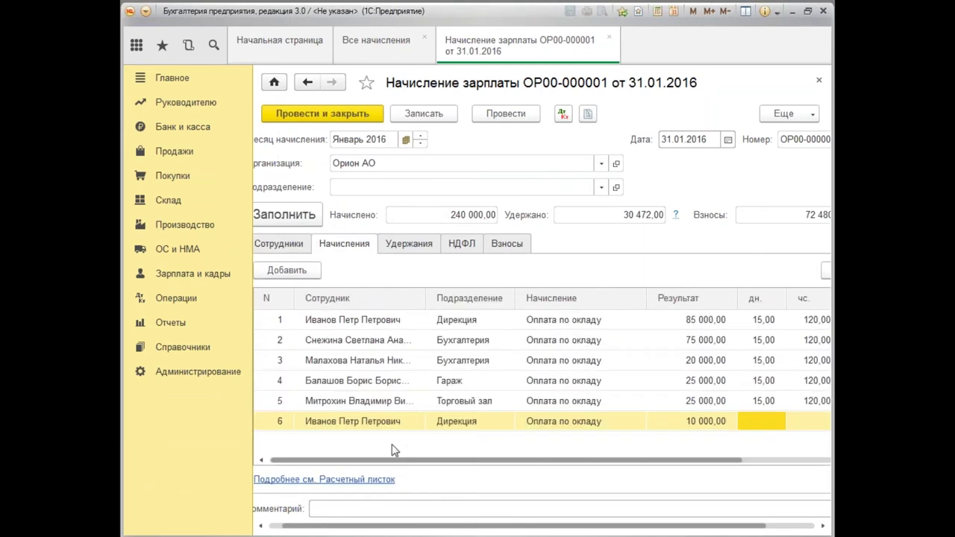
pyautogui.click(389, 425)
pyautogui.rightClick(391, 425)
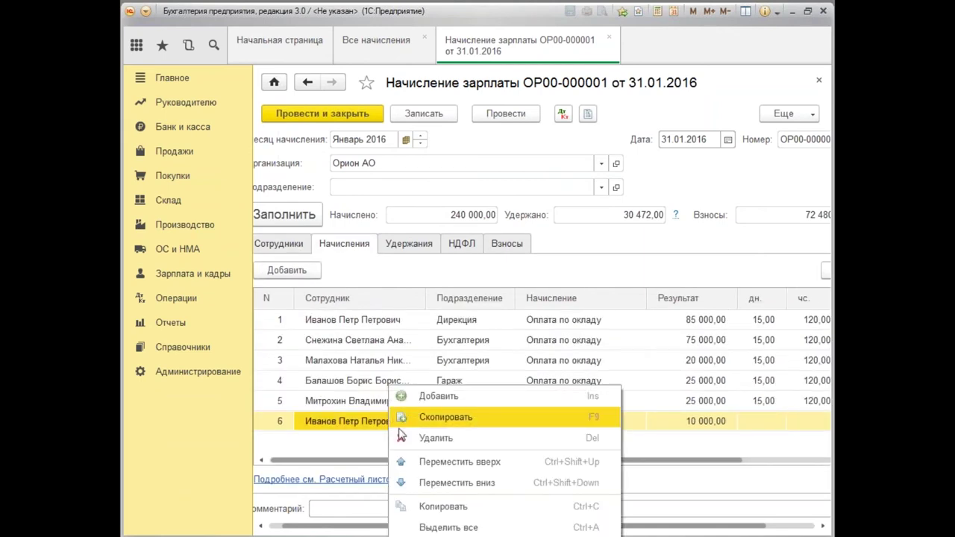
pyautogui.press('Escape')
pyautogui.press('Delete')
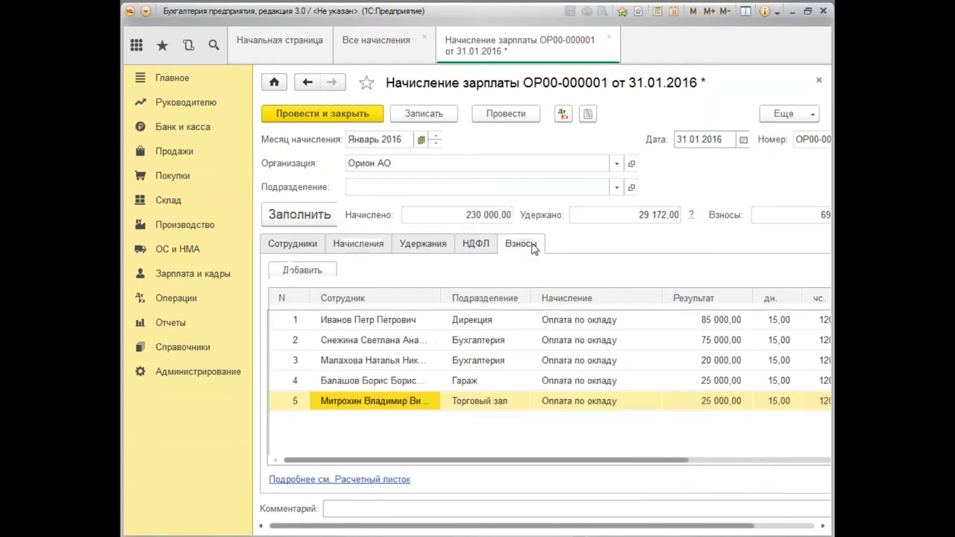
# Check the recalculated contributions, with the ФСС amount at 2 465,00.
pyautogui.click(521, 244)
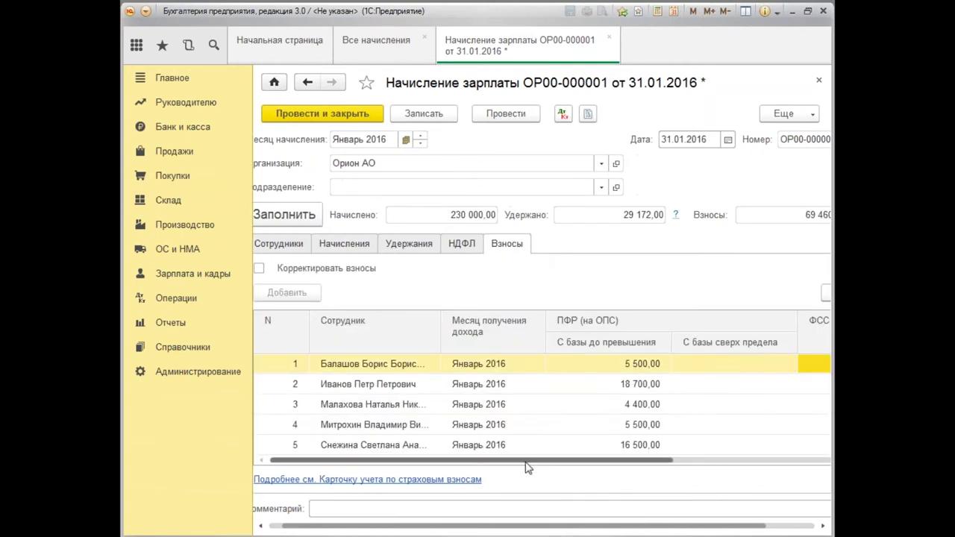
pyautogui.moveTo(528, 463); pyautogui.dragTo(671, 463)
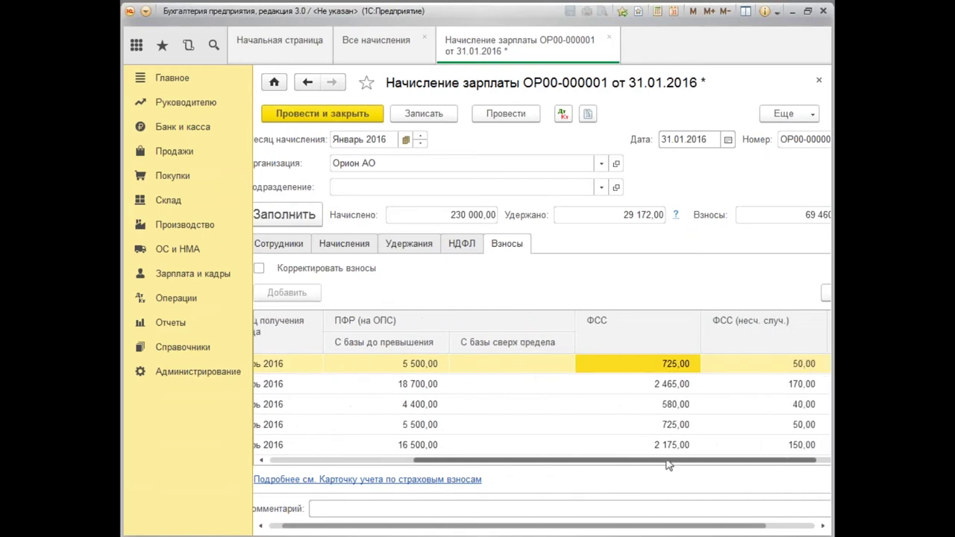
pyautogui.click(670, 385)
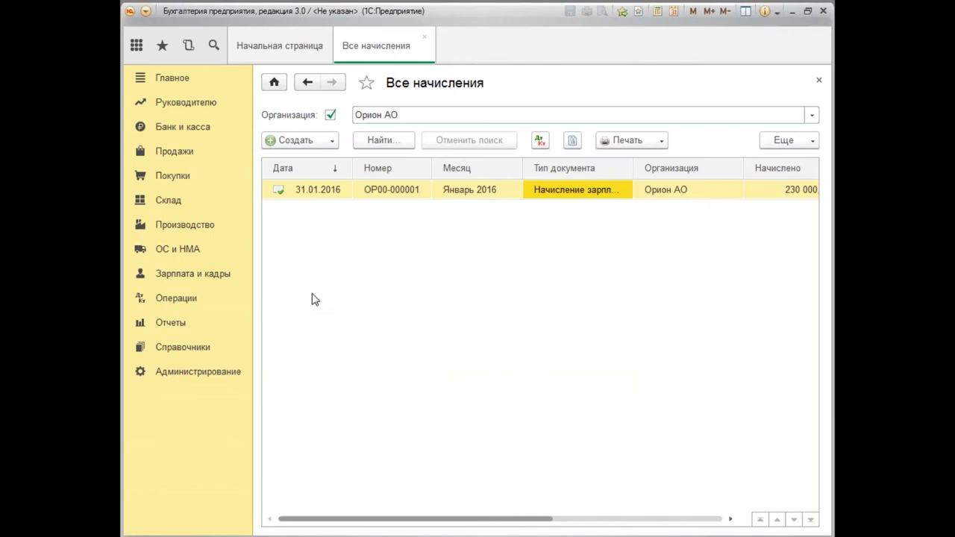
# Create a new Больничный лист from Все начисления and select the employee.
pyautogui.click(332, 141)
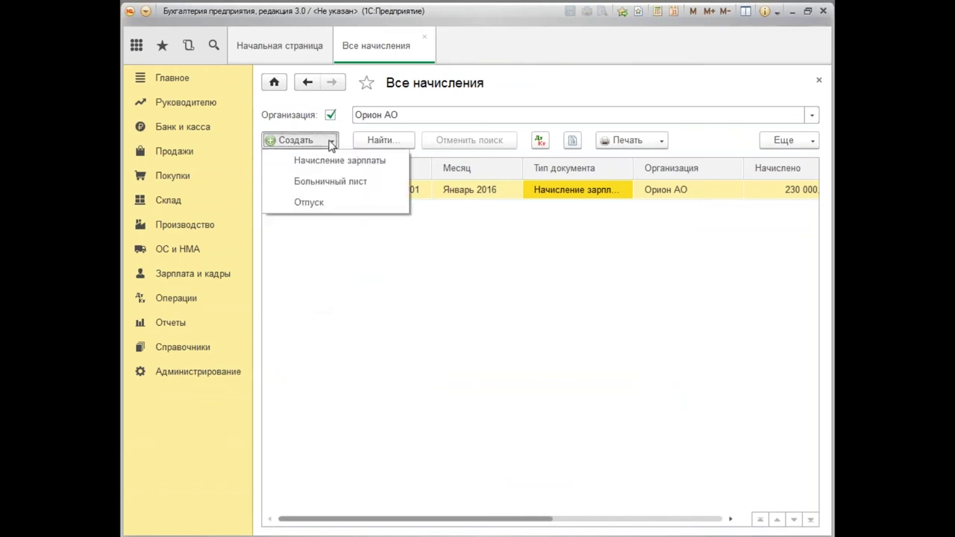
pyautogui.click(335, 188)
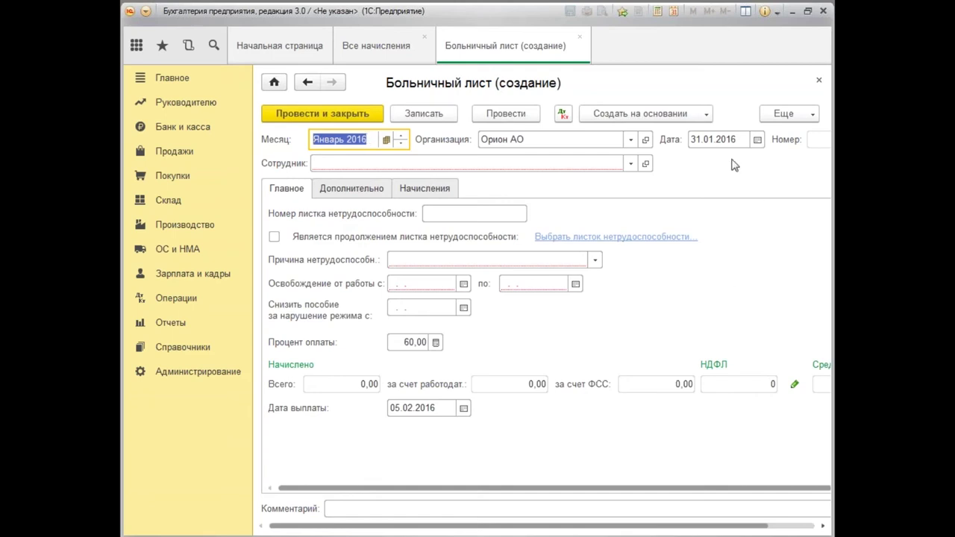
pyautogui.click(709, 140)
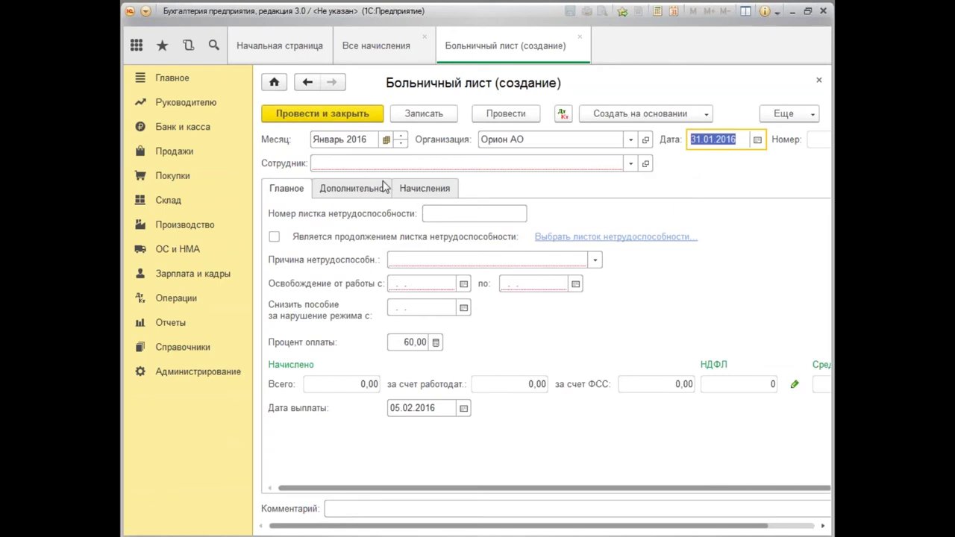
pyautogui.click(367, 162)
pyautogui.write('и')
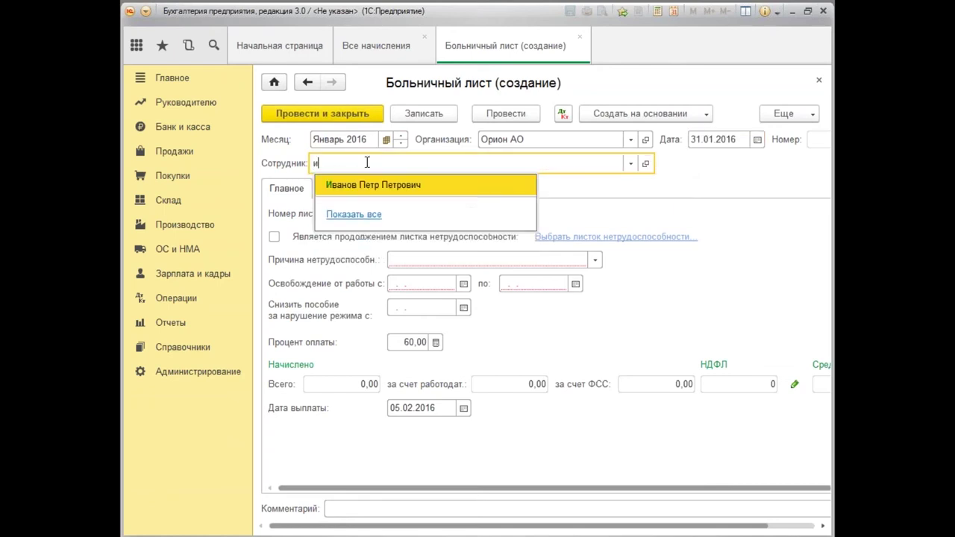
pyautogui.click(379, 188)
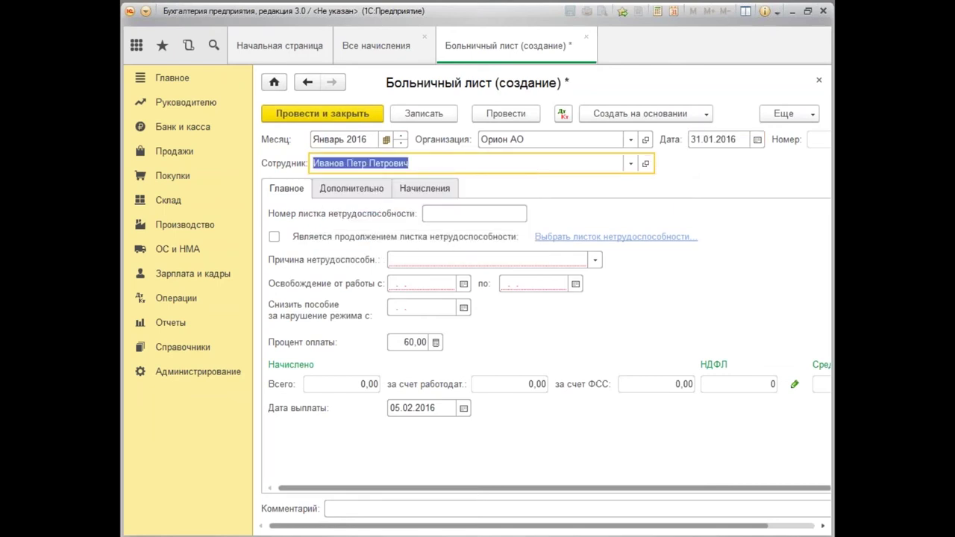
# Enter certificate 1111111, reason illness, absence from 15.01.2016 to 31.01.2016.
pyautogui.click(434, 211)
pyautogui.write('1111111')
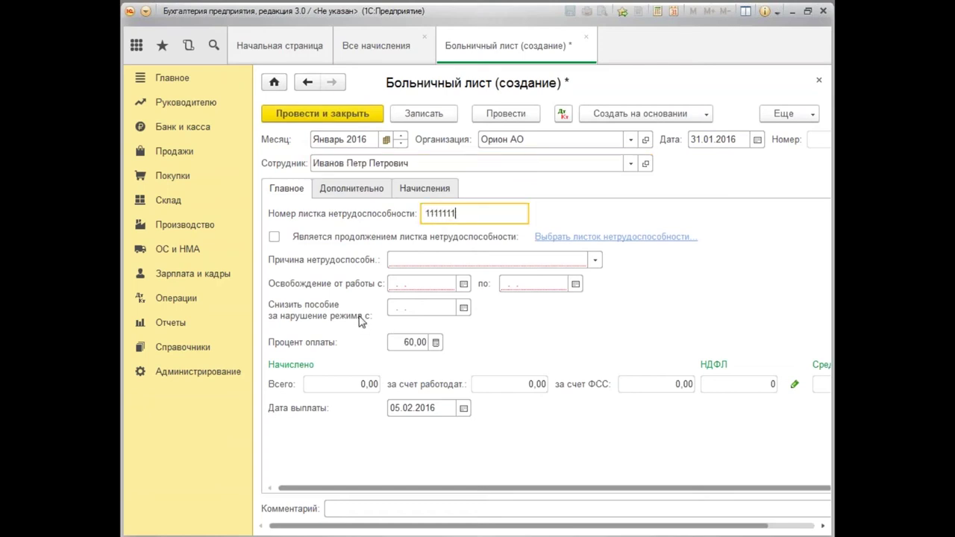
pyautogui.press('Return')
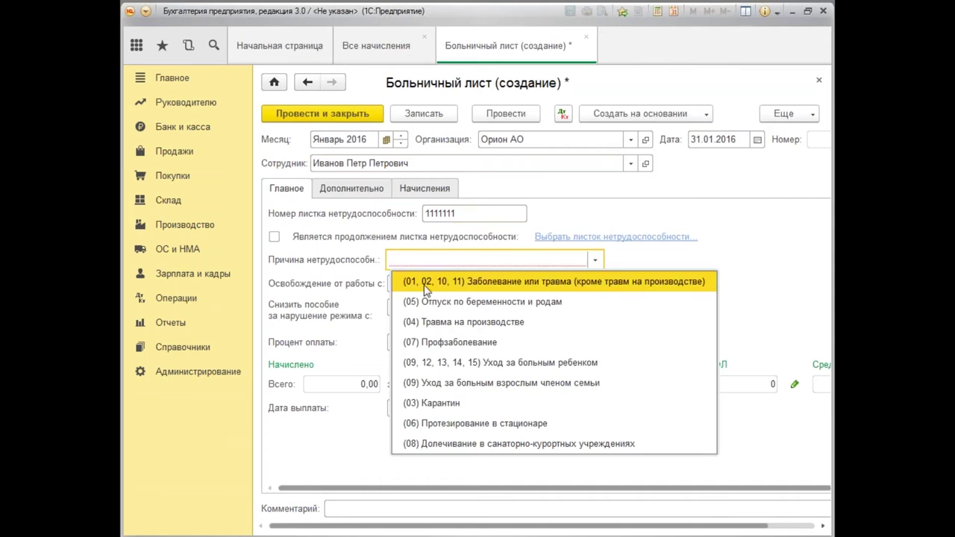
pyautogui.click(424, 289)
pyautogui.click(409, 288)
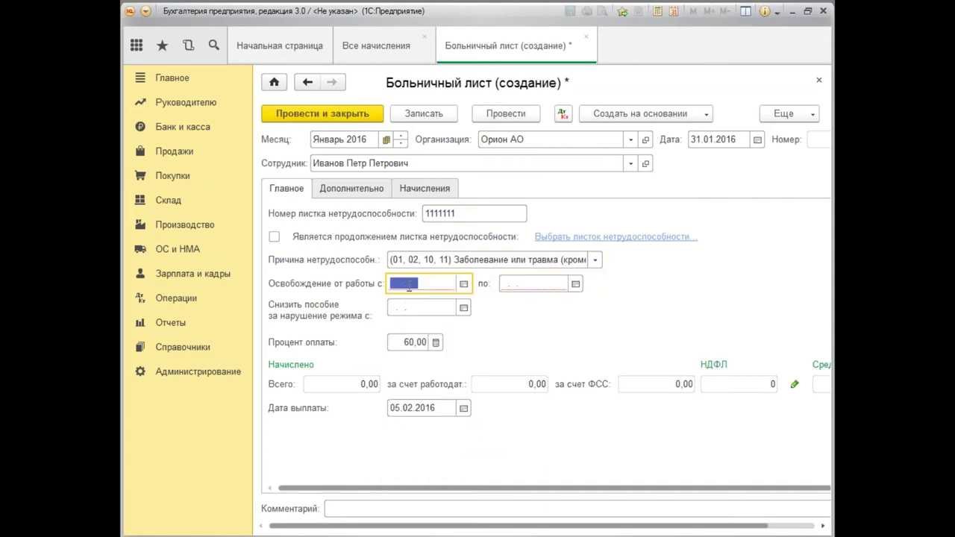
pyautogui.write('1')
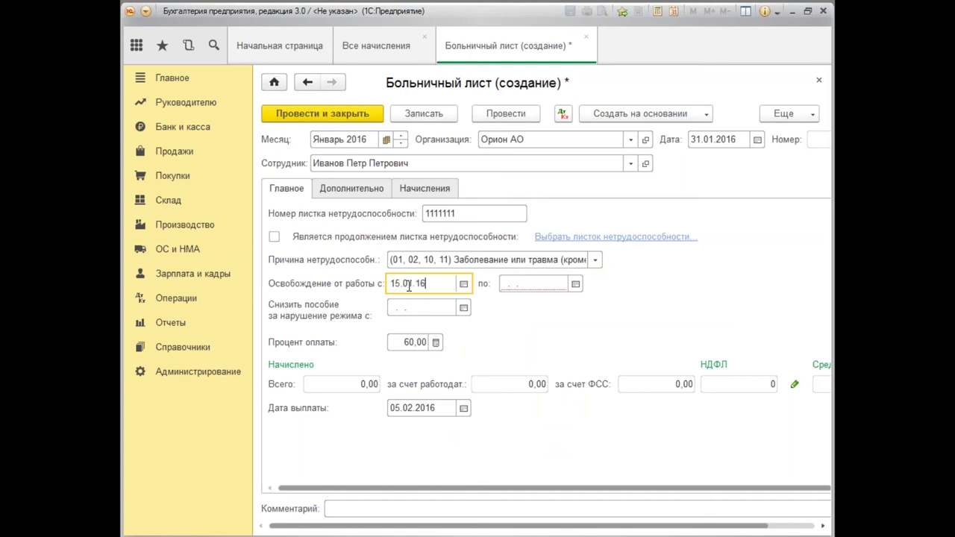
pyautogui.write('5.01.2016')
pyautogui.press('Tab')
pyautogui.write('3')
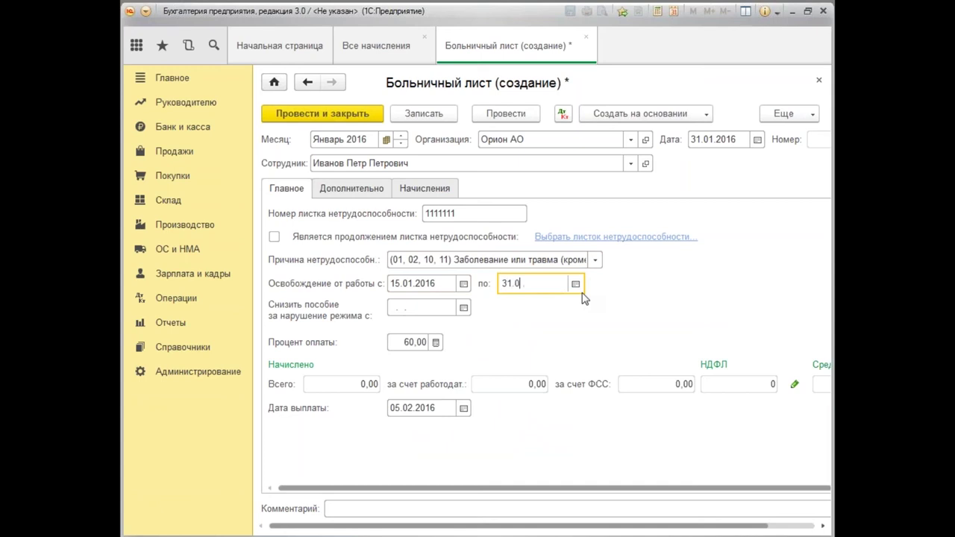
pyautogui.press('Tab')
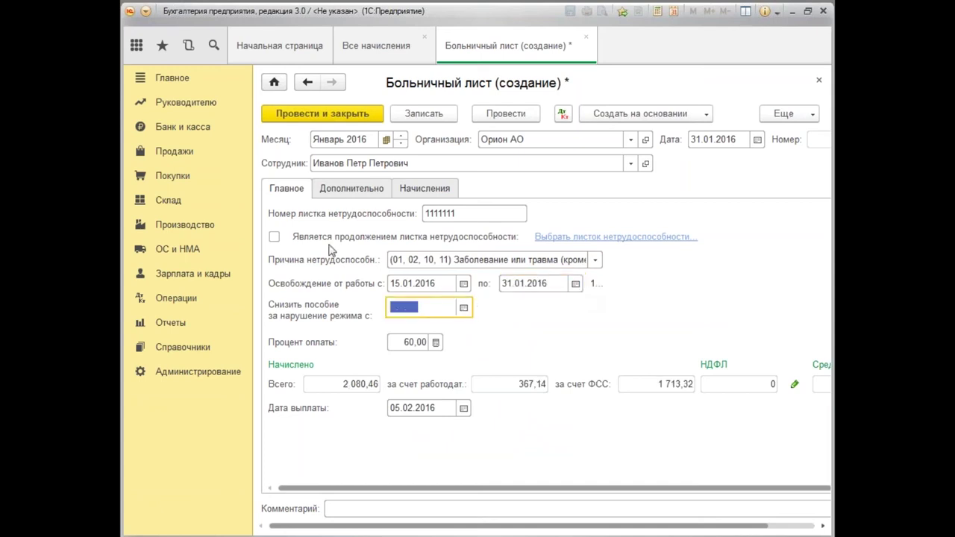
# Set the sick-leave payment percentage to 100%.
pyautogui.click(404, 342)
pyautogui.write('10')
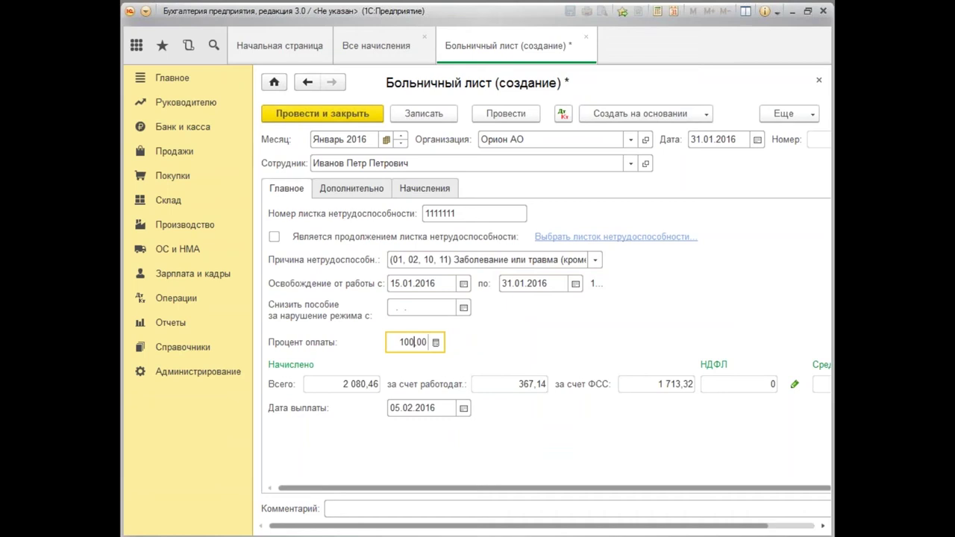
pyautogui.press('Tab')
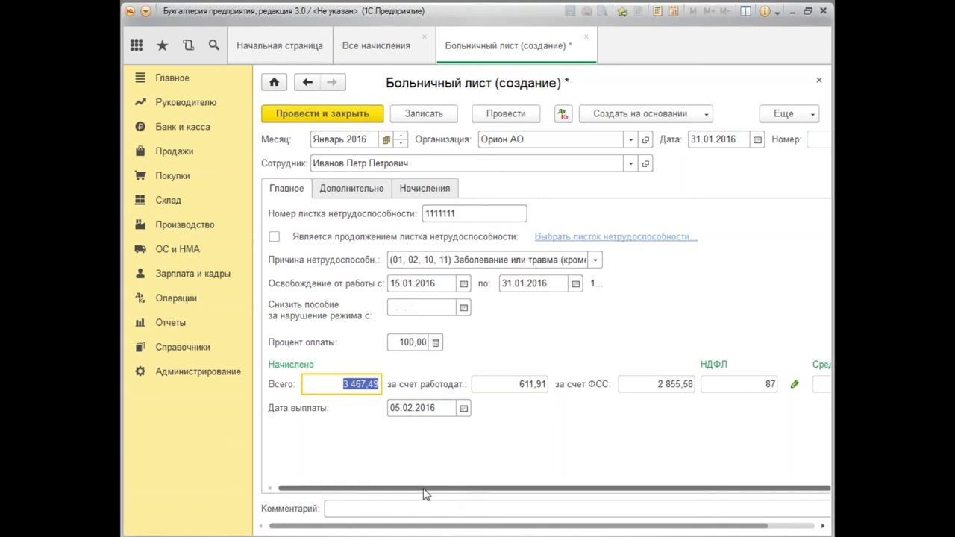
pyautogui.moveTo(422, 490); pyautogui.dragTo(583, 489)
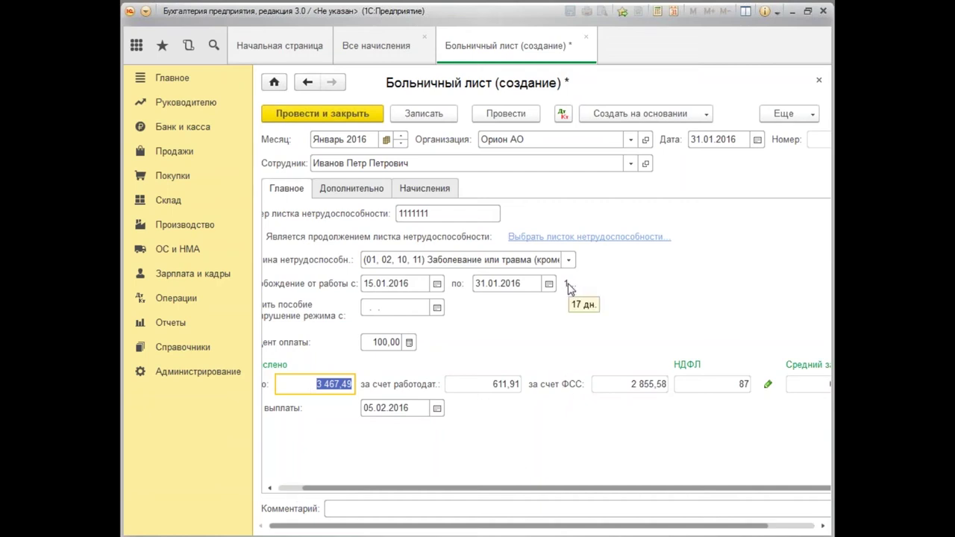
pyautogui.moveTo(460, 486); pyautogui.dragTo(328, 505)
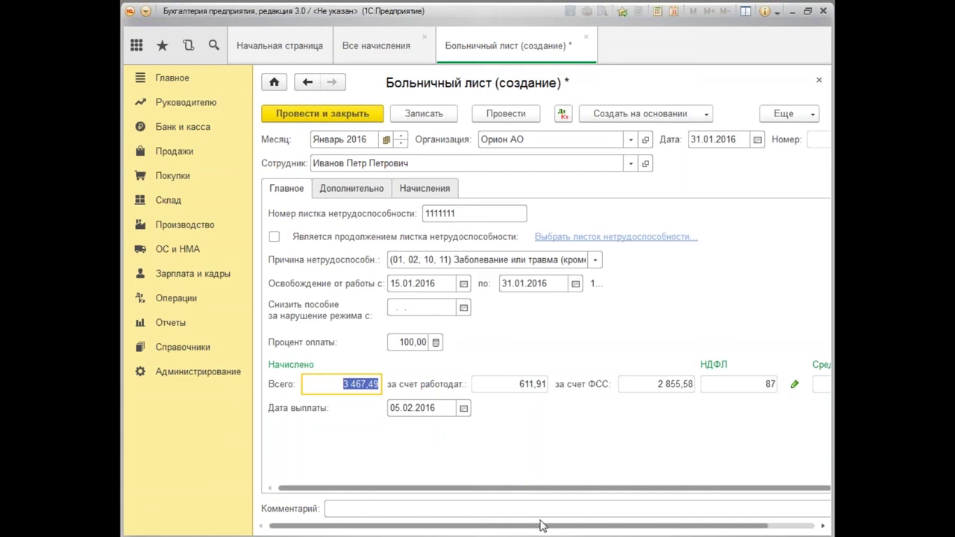
pyautogui.moveTo(543, 525); pyautogui.dragTo(589, 526)
# Check the average earnings calculation data and close it without changes.
pyautogui.click(797, 384)
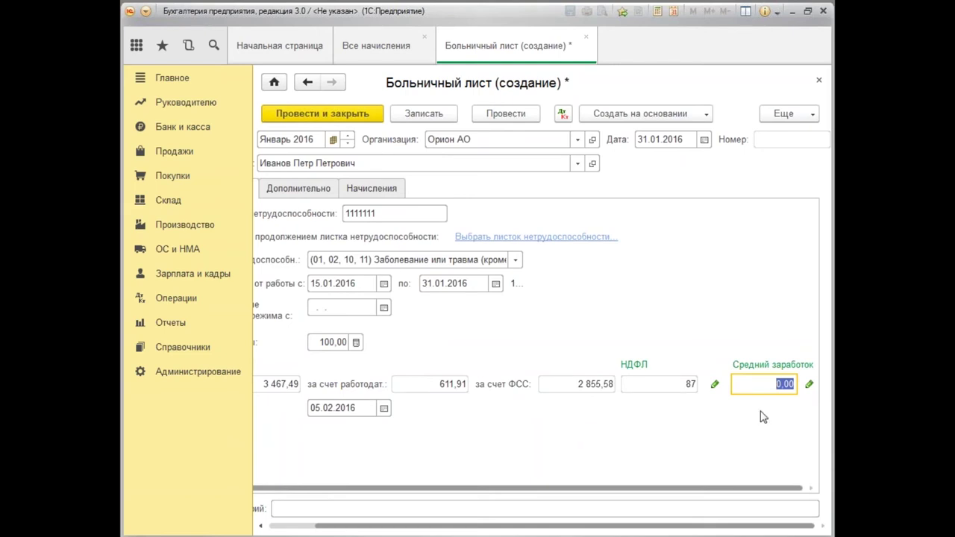
pyautogui.click(809, 384)
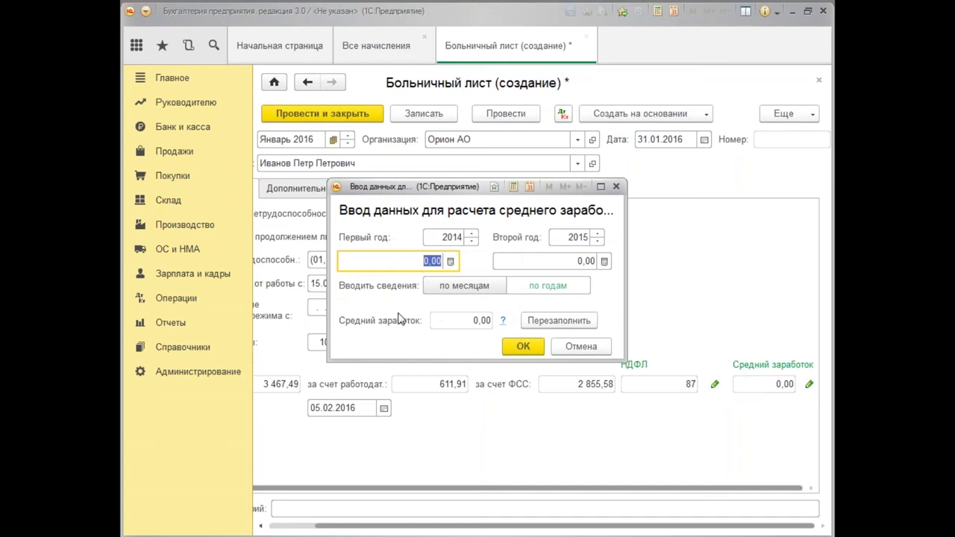
pyautogui.click(474, 321)
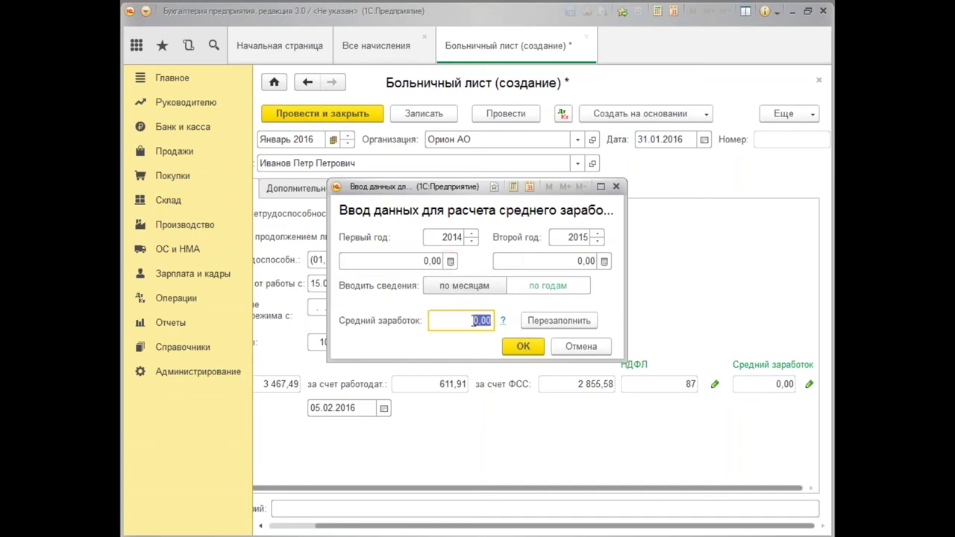
pyautogui.click(549, 323)
pyautogui.click(483, 322)
pyautogui.click(616, 186)
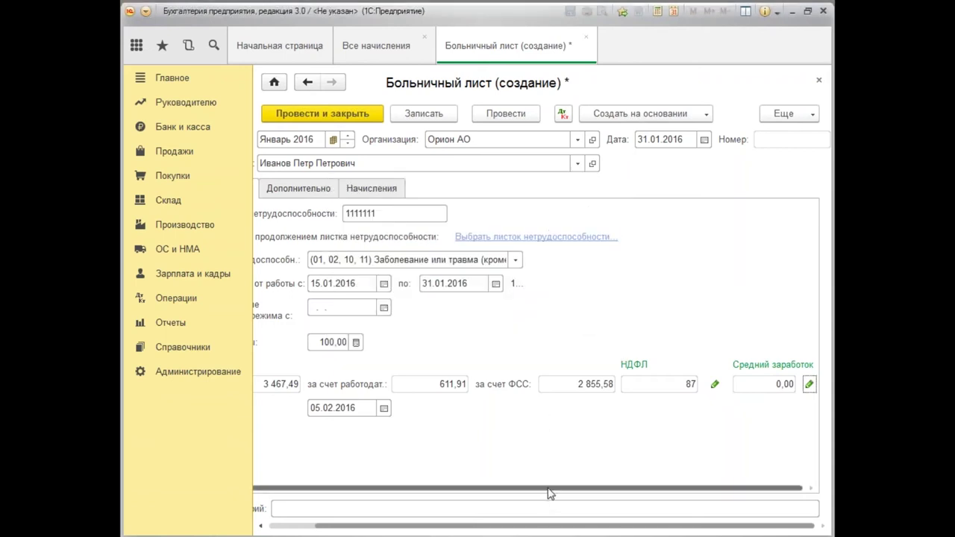
# Review the Всего and employer-paid amounts and open the Начисления tab.
pyautogui.moveTo(550, 489); pyautogui.dragTo(297, 441)
pyautogui.click(316, 392)
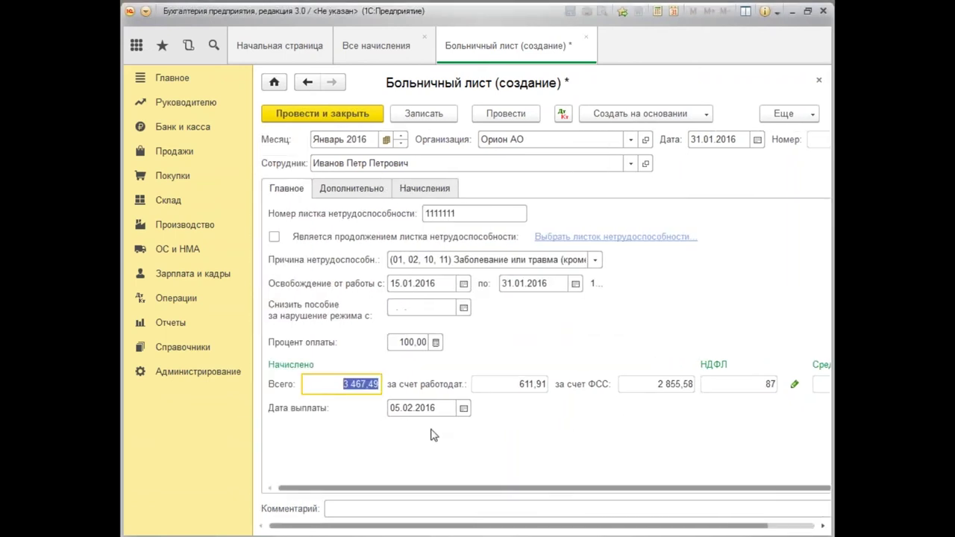
pyautogui.click(353, 384)
pyautogui.click(520, 384)
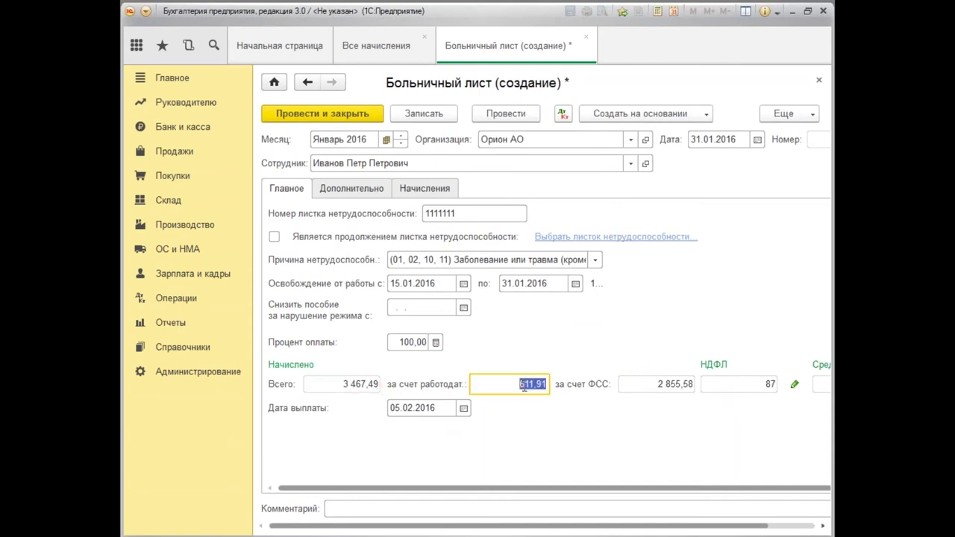
pyautogui.click(367, 188)
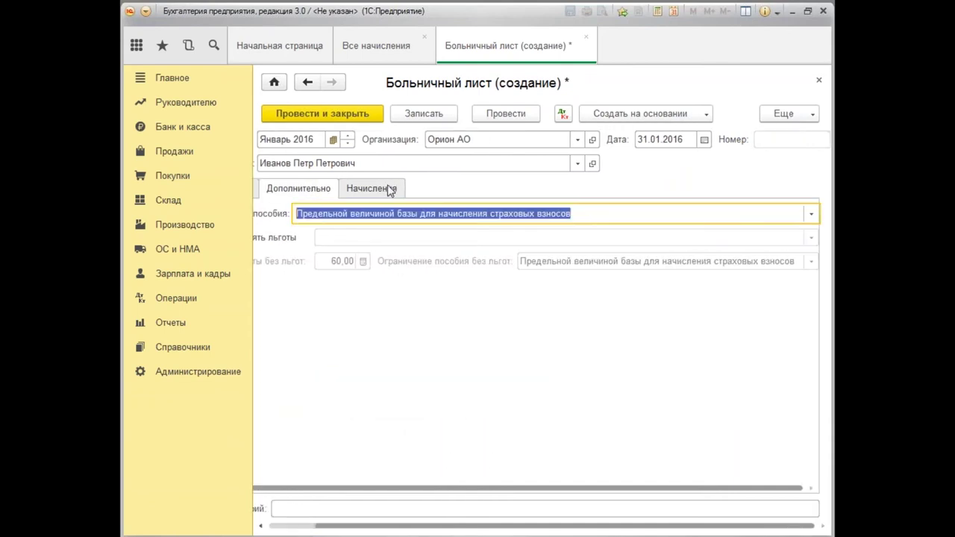
# Set the employer-paid result to 7 000,00 and the FSS-paid result to 14 000,00.
pyautogui.click(389, 190)
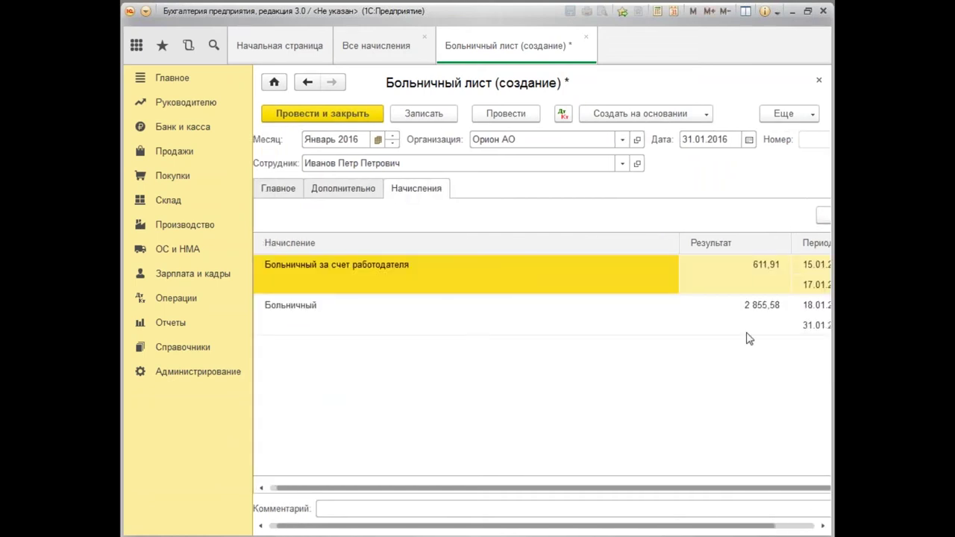
pyautogui.doubleClick(753, 277)
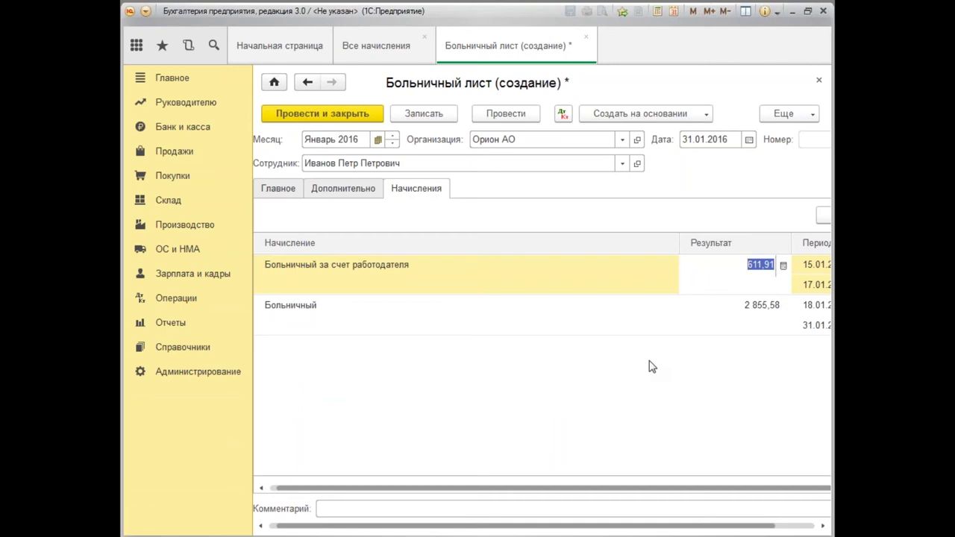
pyautogui.write('70')
pyautogui.press('Return')
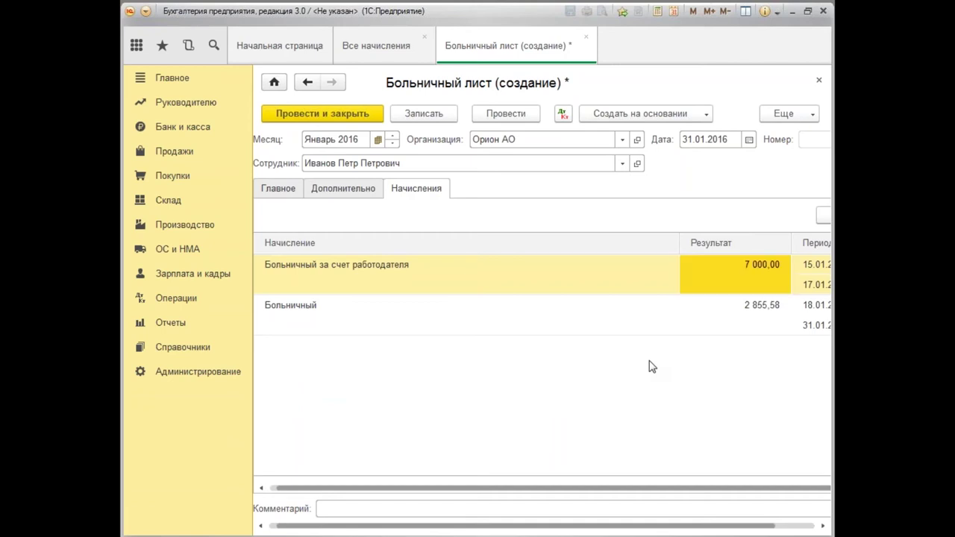
pyautogui.click(750, 312)
pyautogui.click(750, 312)
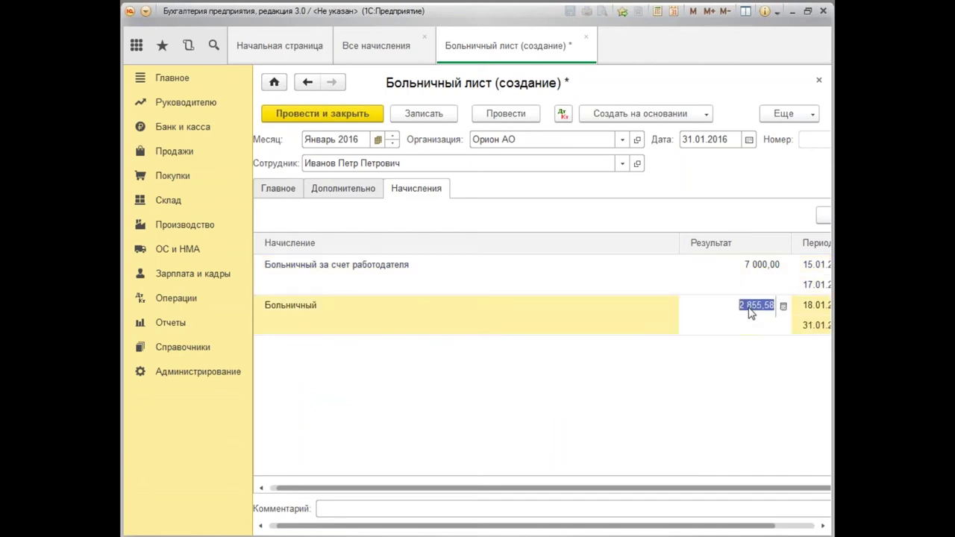
pyautogui.write('14000')
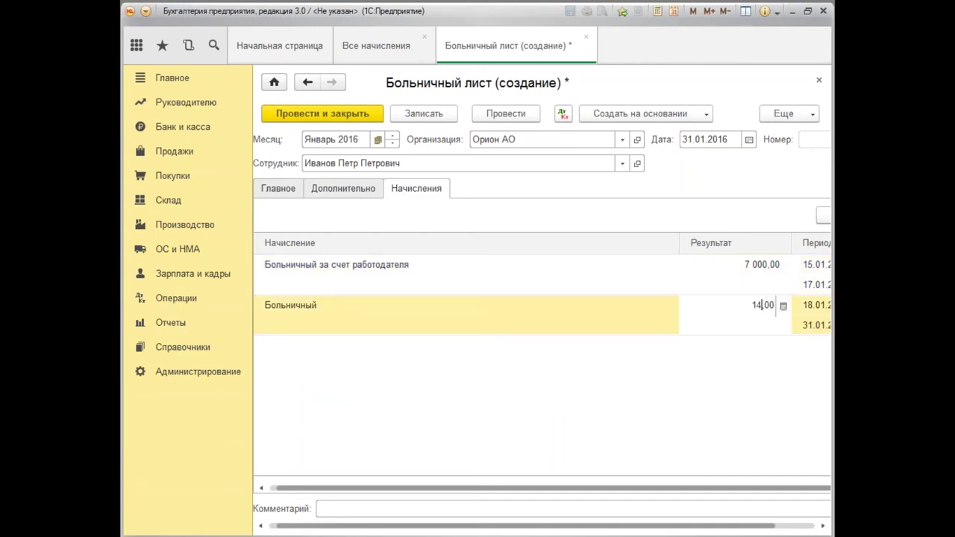
pyautogui.press('Return')
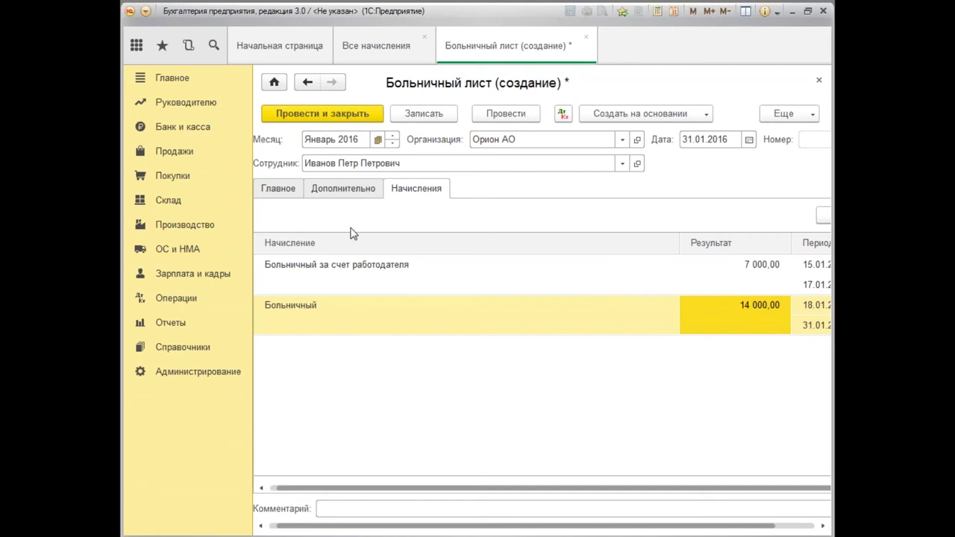
# Return to the Главное tab and post and close the sick leave.
pyautogui.click(277, 188)
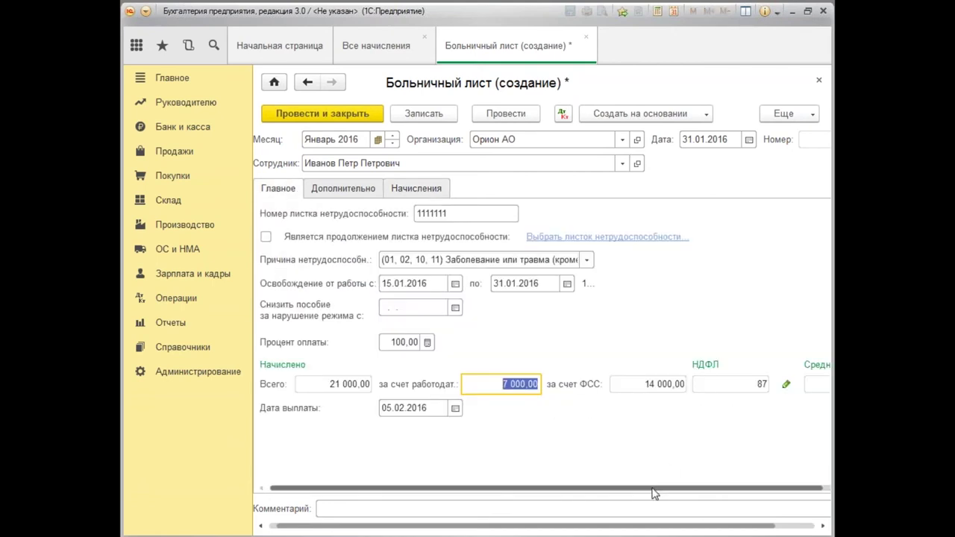
pyautogui.moveTo(657, 490); pyautogui.dragTo(764, 494)
pyautogui.moveTo(669, 530); pyautogui.dragTo(661, 530)
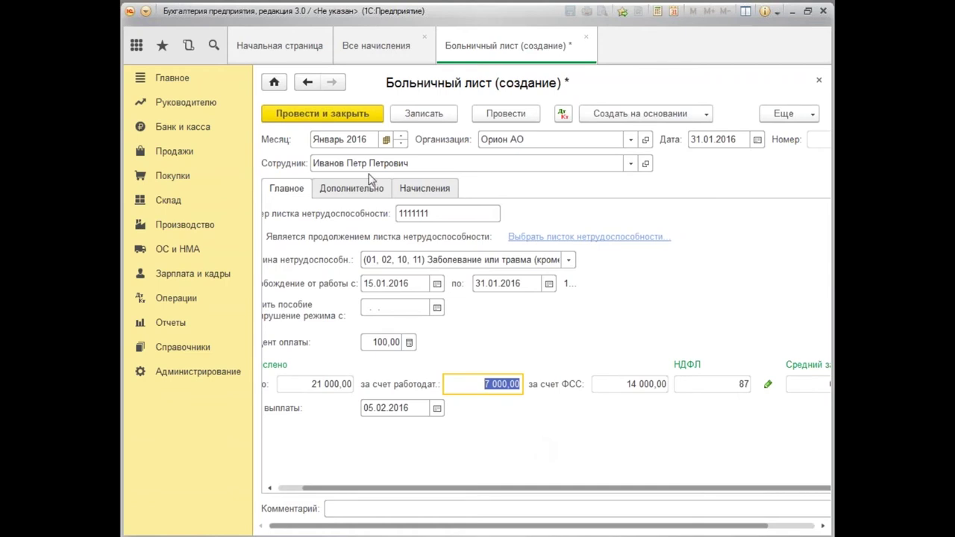
pyautogui.click(335, 119)
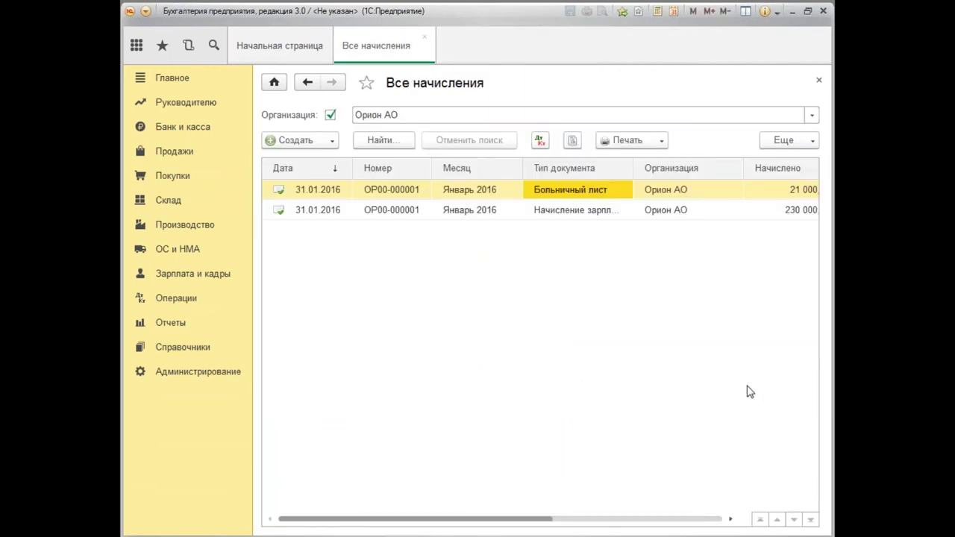
# Create a new Отпуск document with accrual month Февраль 2016.
pyautogui.click(333, 142)
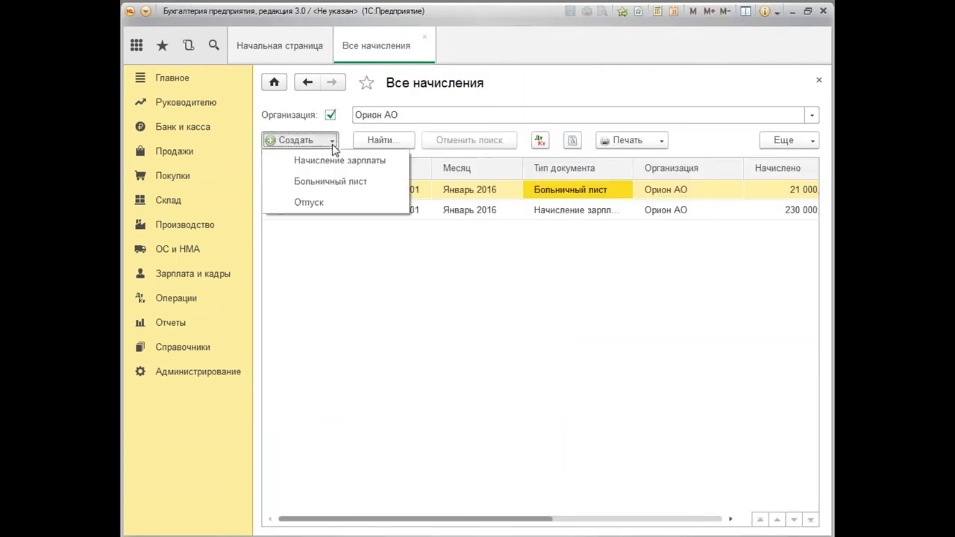
pyautogui.click(310, 202)
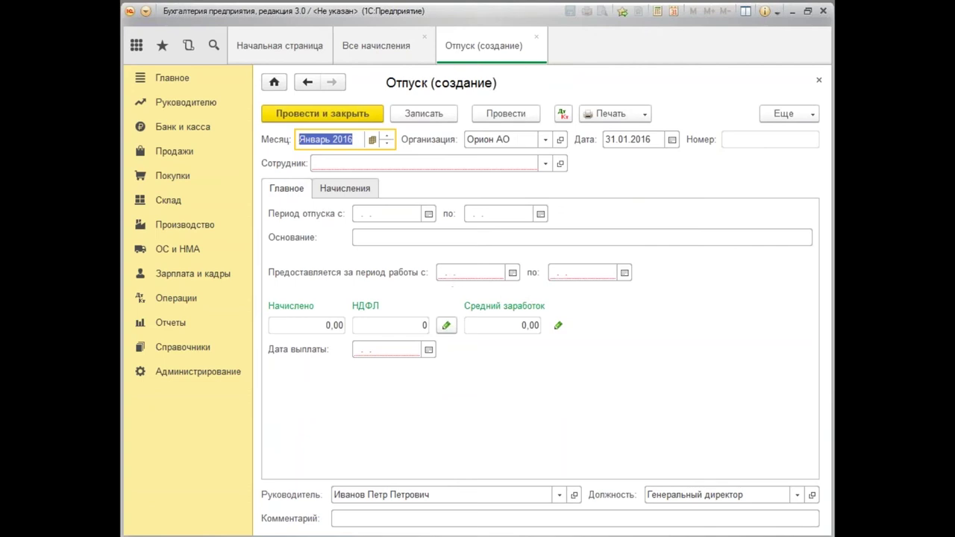
pyautogui.click(371, 140)
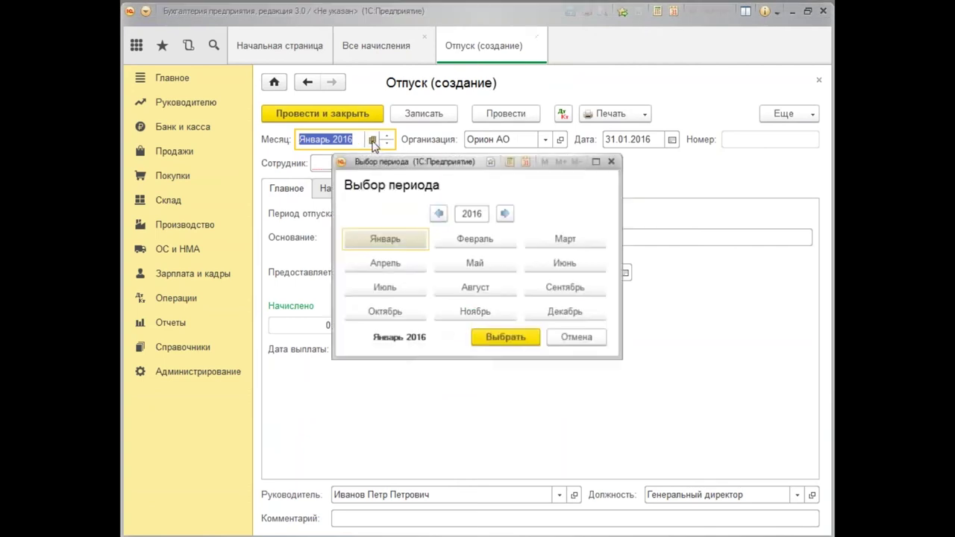
pyautogui.click(505, 212)
pyautogui.click(493, 241)
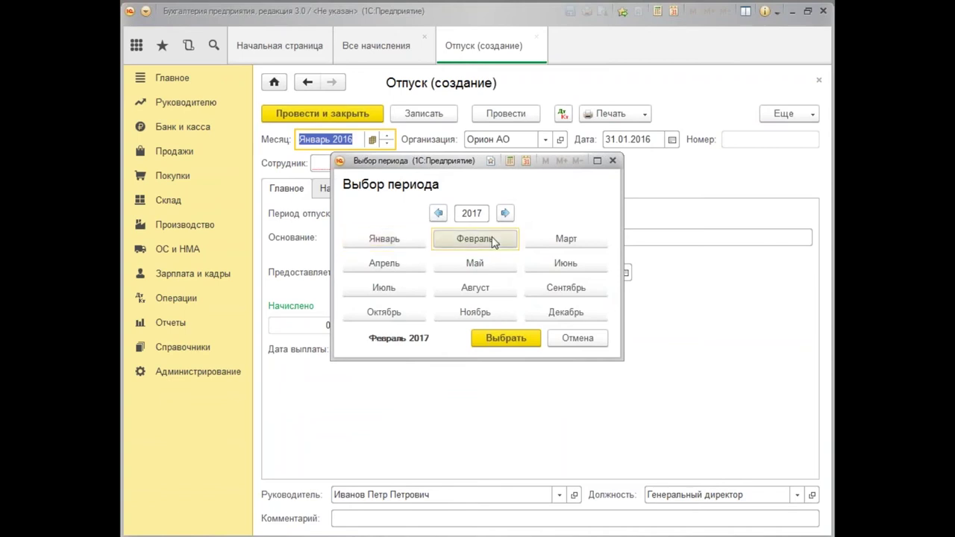
pyautogui.click(505, 338)
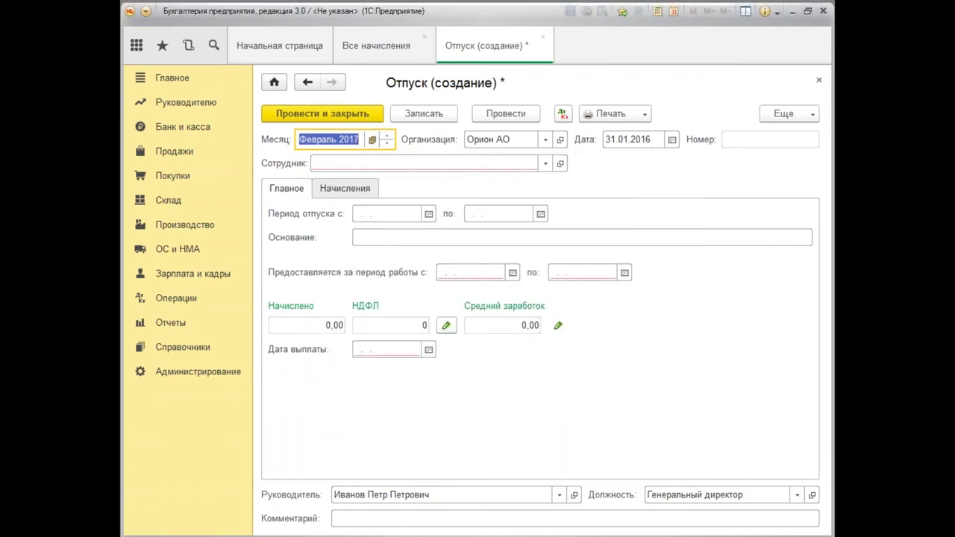
pyautogui.click(373, 139)
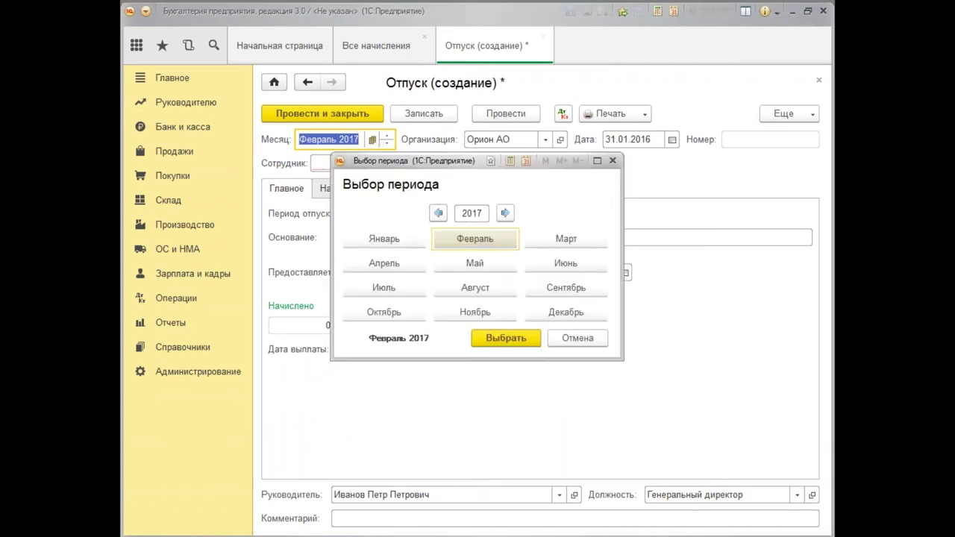
pyautogui.click(439, 213)
pyautogui.click(507, 339)
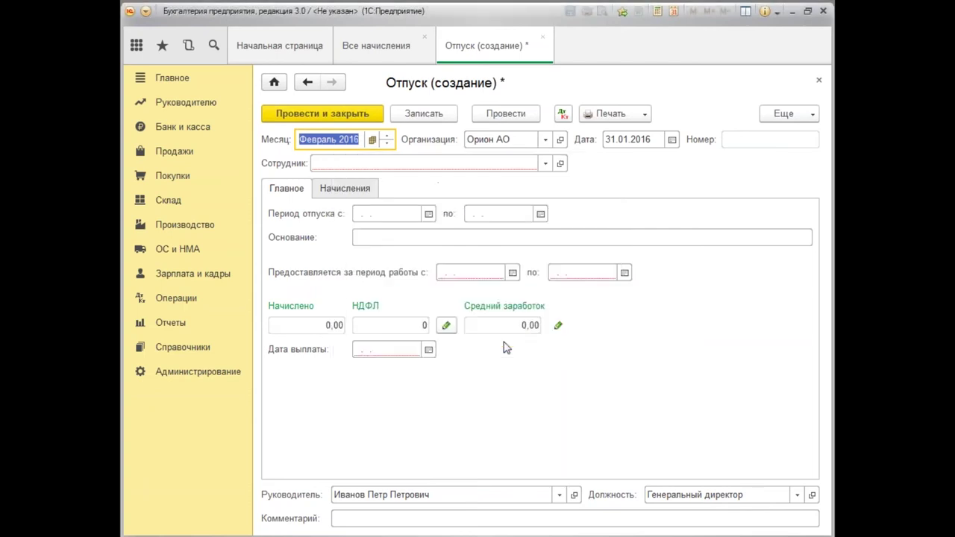
# Set the vacation document date to 15.02.2016.
pyautogui.click(631, 139)
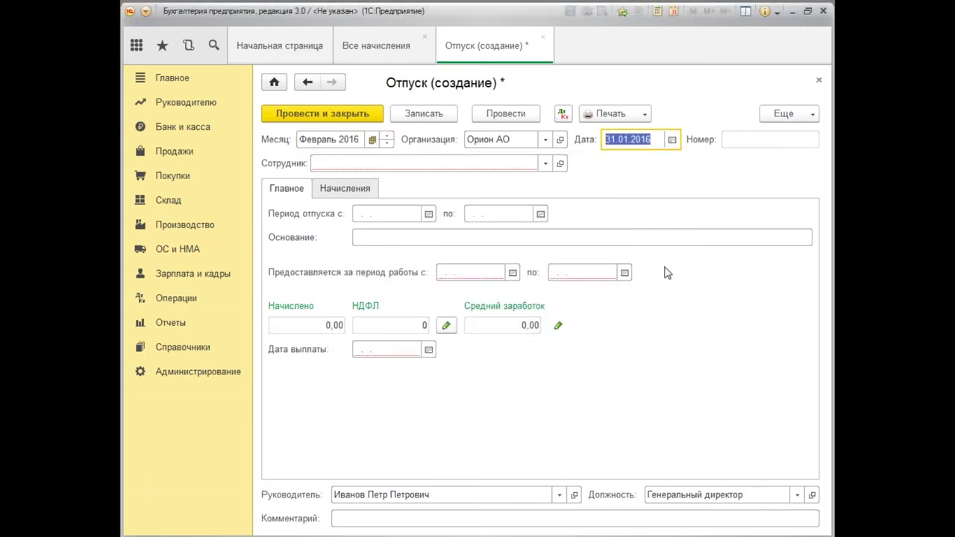
pyautogui.write('15.0')
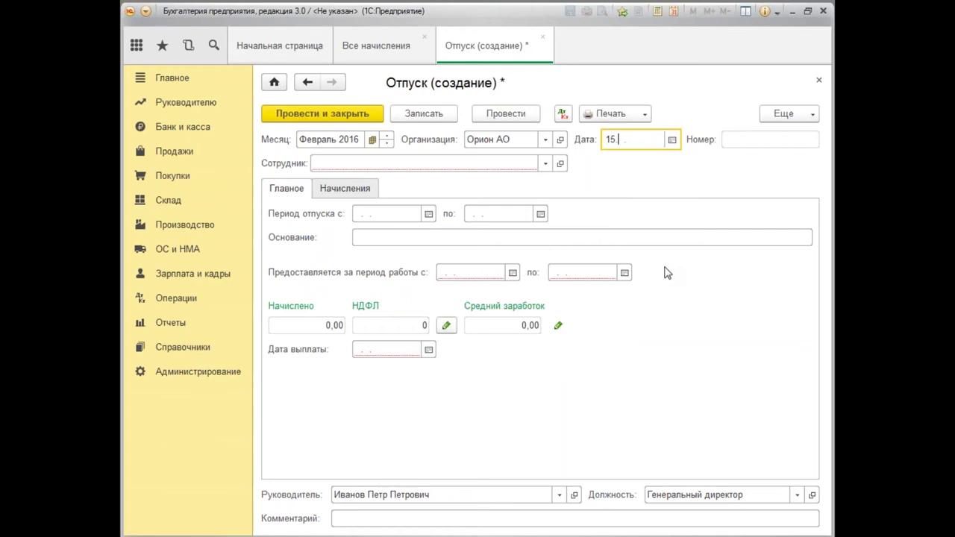
pyautogui.write('2.2016')
pyautogui.press('Tab')
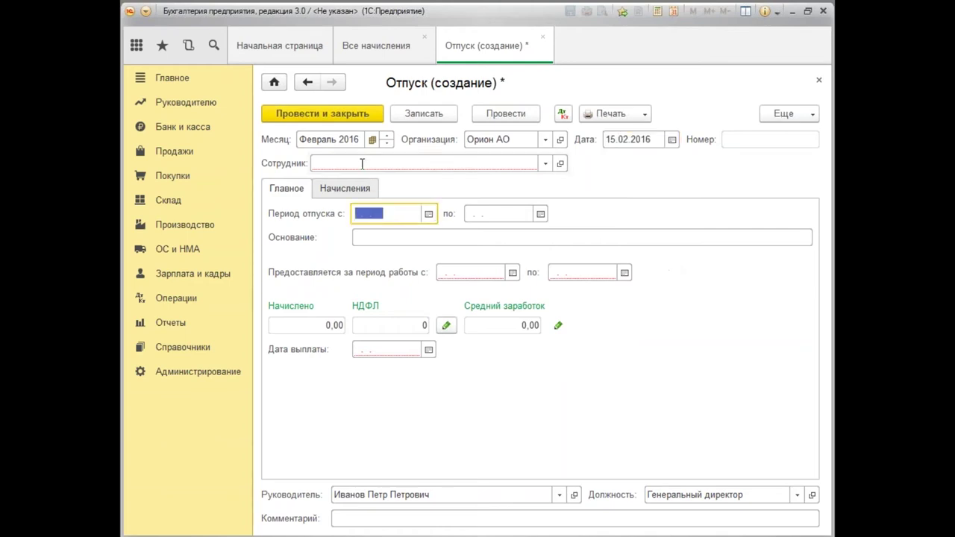
# Select the employee going on vacation.
pyautogui.click(362, 163)
pyautogui.write('и')
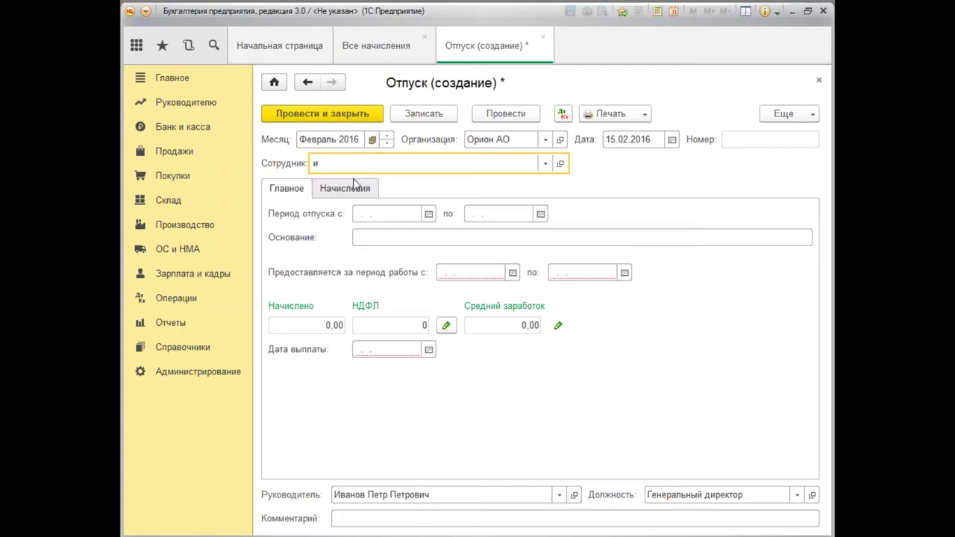
pyautogui.write('в')
pyautogui.moveTo(352, 162); pyautogui.dragTo(297, 163)
pyautogui.write('ба')
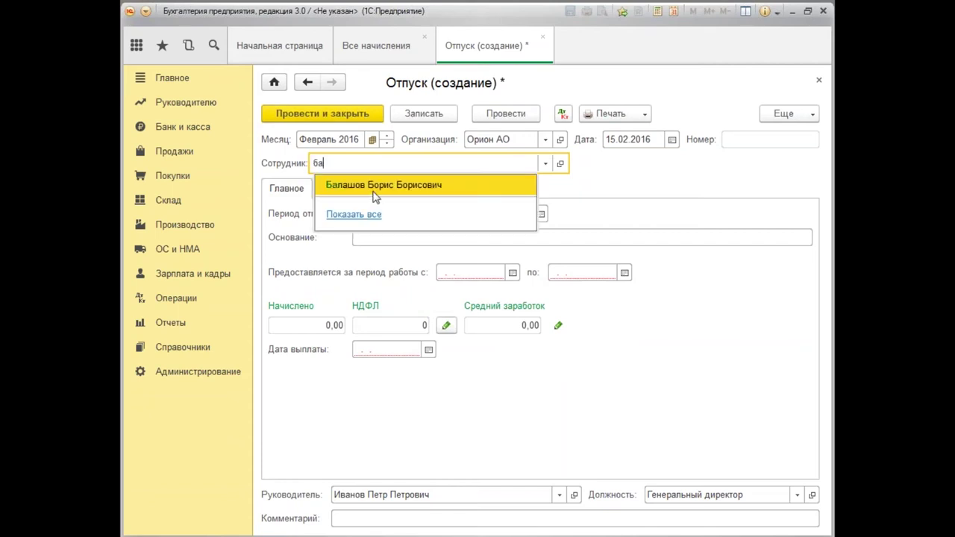
pyautogui.click(376, 187)
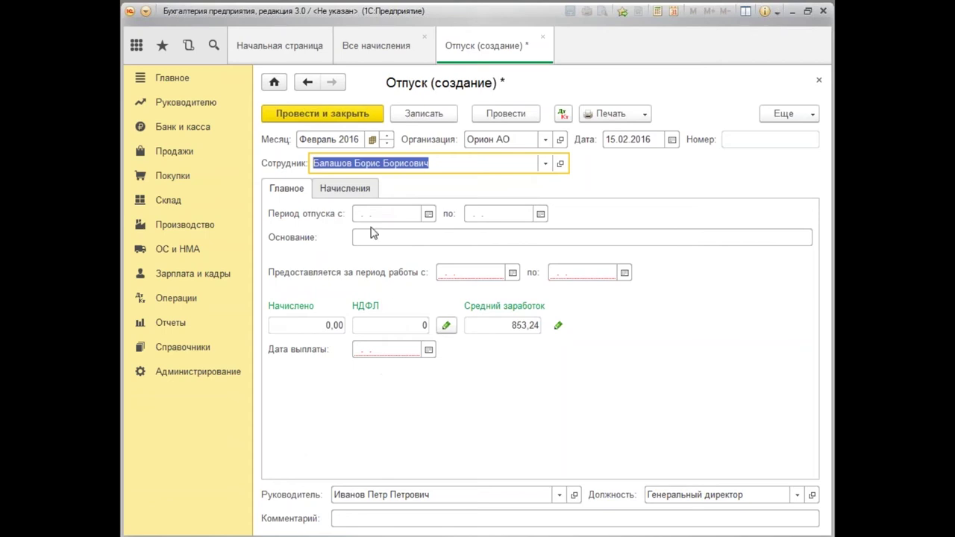
# Set the vacation period from 18.02.2016 to 04.03.2016.
pyautogui.click(363, 213)
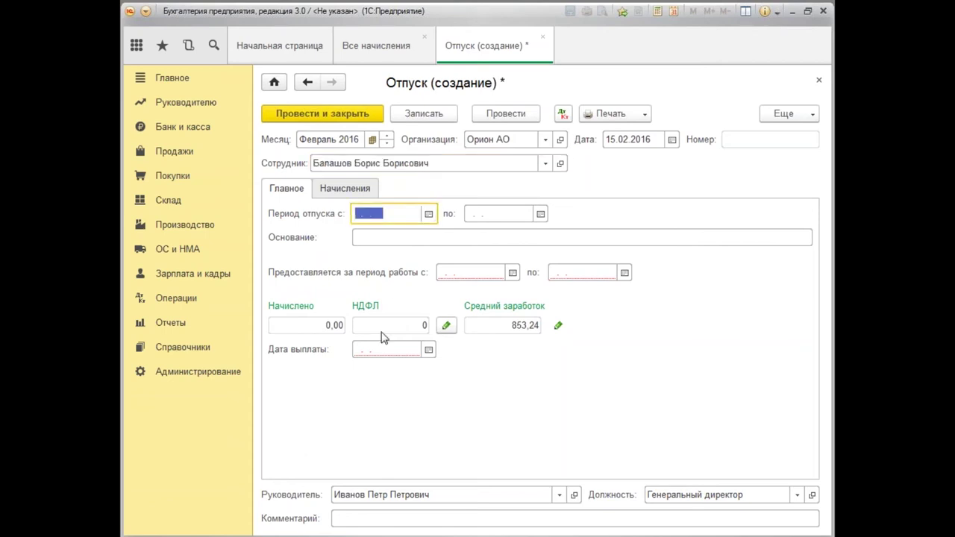
pyautogui.write('180216')
pyautogui.press('Tab')
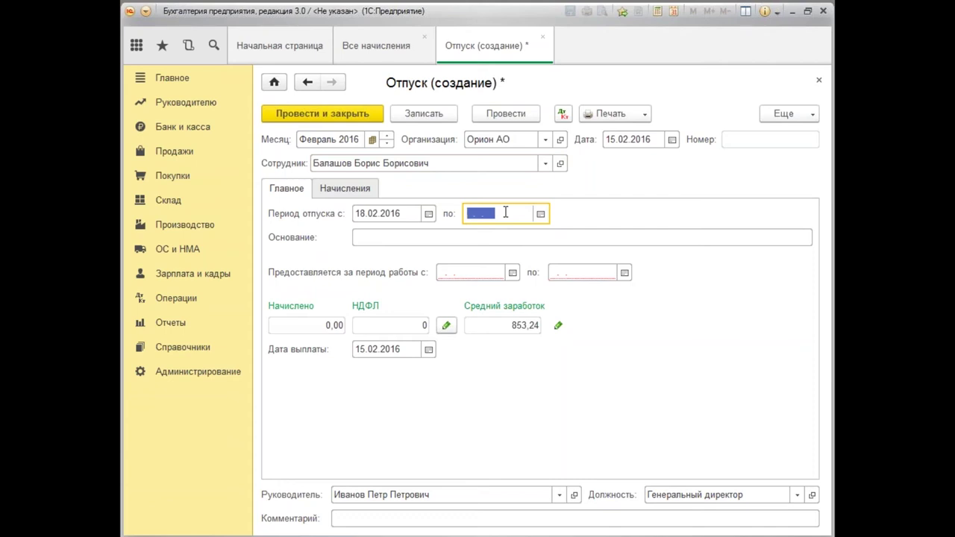
pyautogui.write('04.')
pyautogui.write('03.2016')
pyautogui.press('Tab')
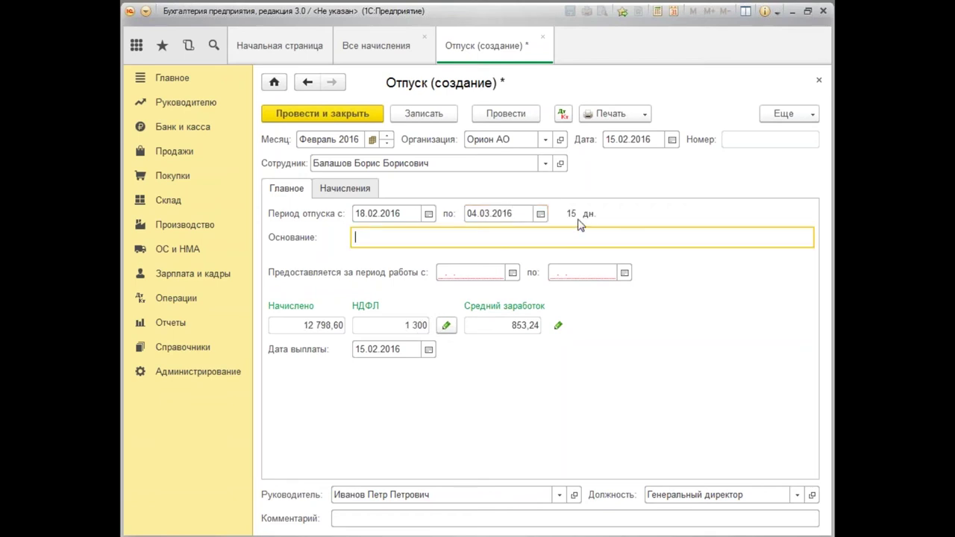
# Change the vacation end date to 03.03.2016 and enter basis По графику.
pyautogui.doubleClick(496, 212)
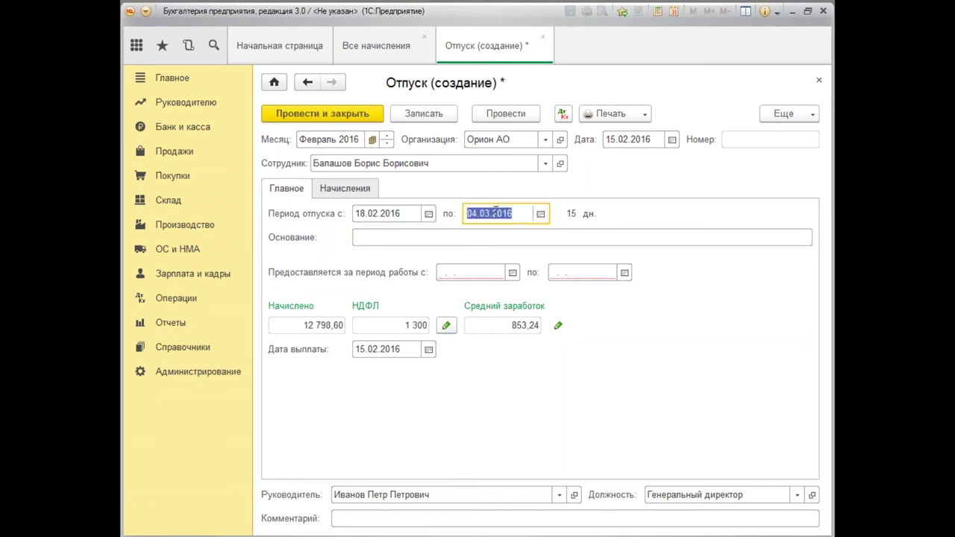
pyautogui.write('030316')
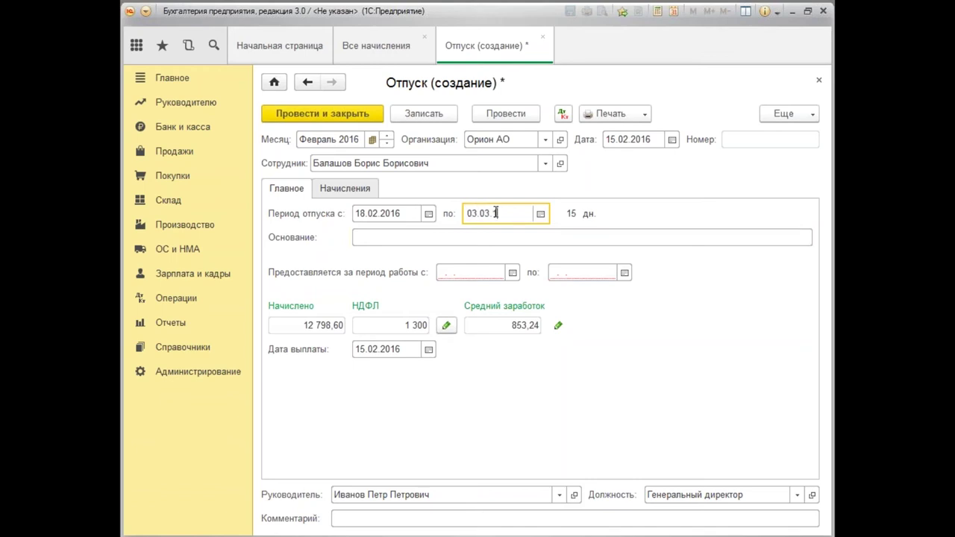
pyautogui.press('Tab')
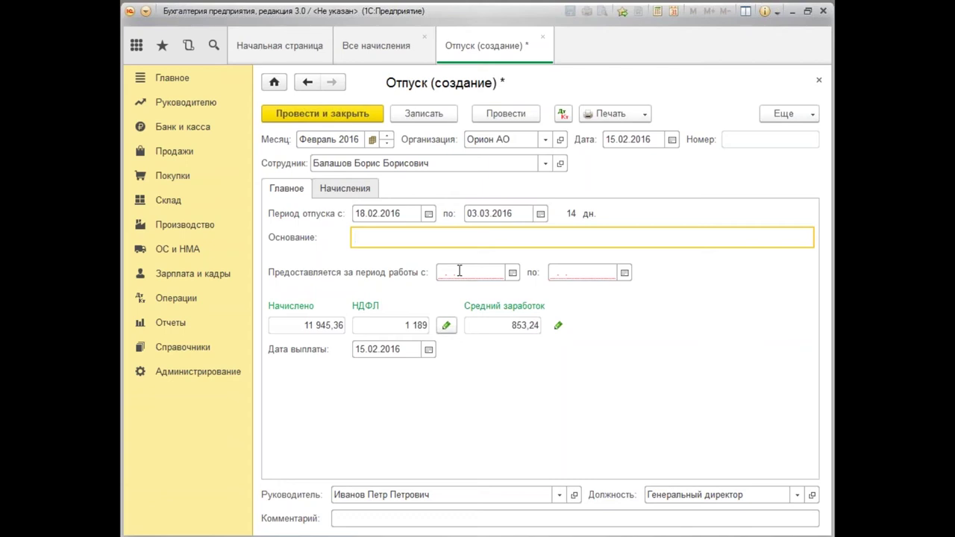
pyautogui.write('По графику')
pyautogui.press('Tab')
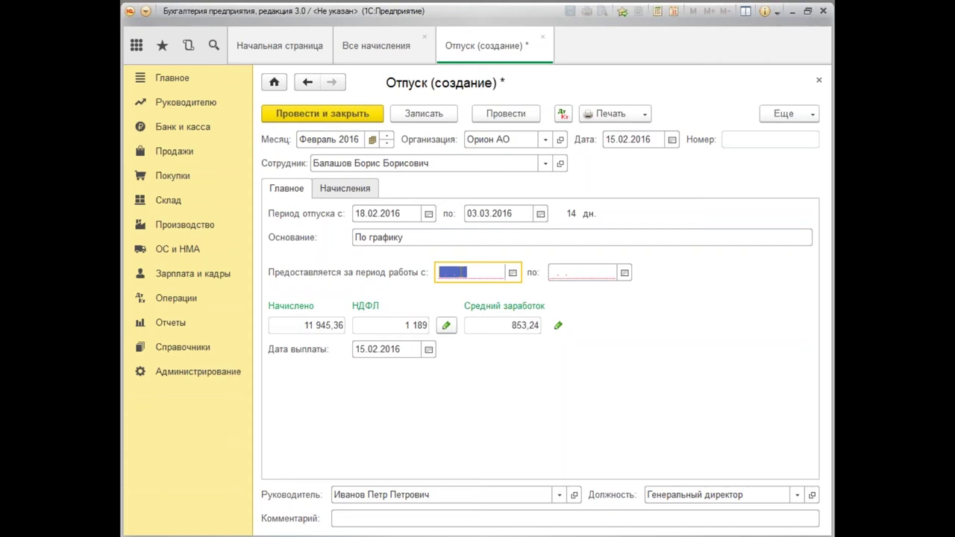
# Set the earned work period to 18.02.2015 – 17.02.2016.
pyautogui.write('18.02.201')
pyautogui.write('5')
pyautogui.press('Tab')
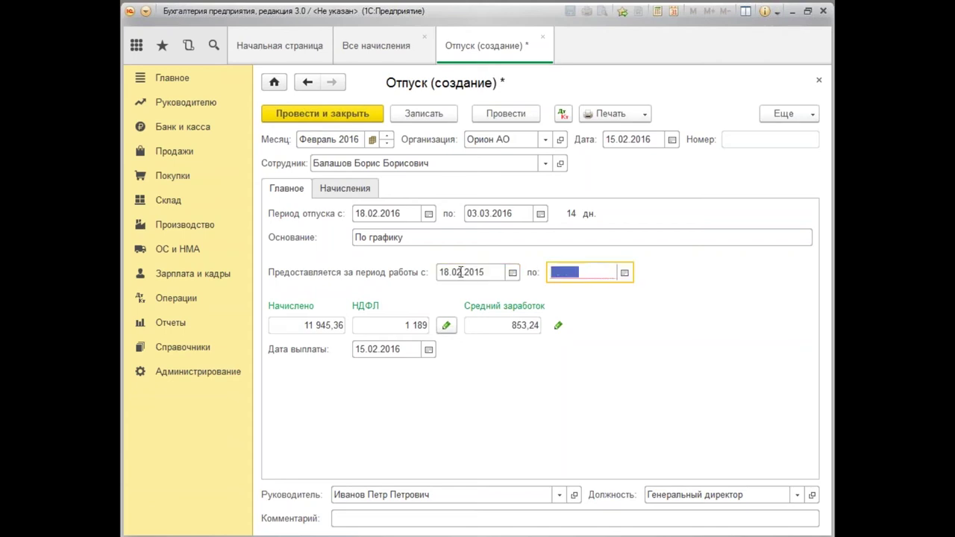
pyautogui.write('17.')
pyautogui.write('02.201')
pyautogui.write('6')
pyautogui.press('Tab')
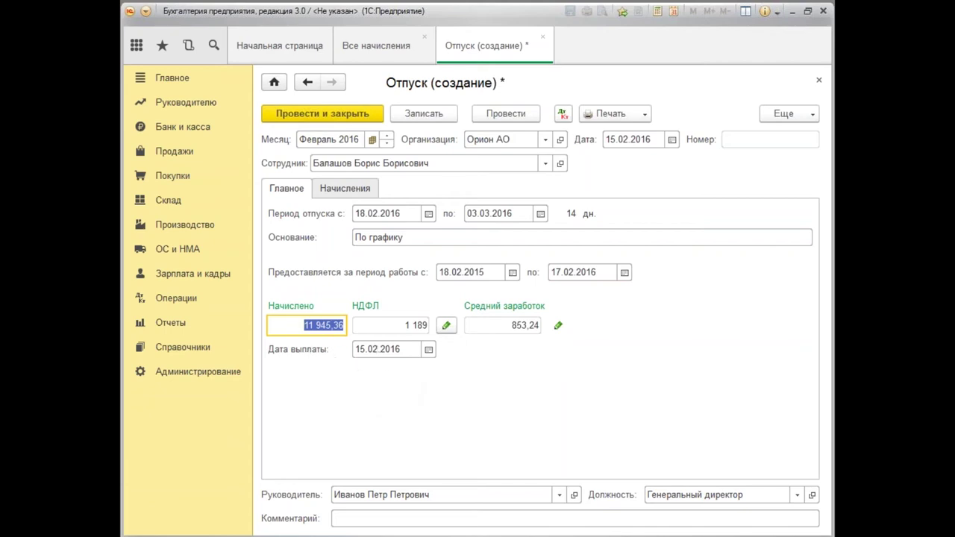
# Review the 9 385,64 vacation accrual, post the Отпуск, then reopen and close it.
pyautogui.click(348, 190)
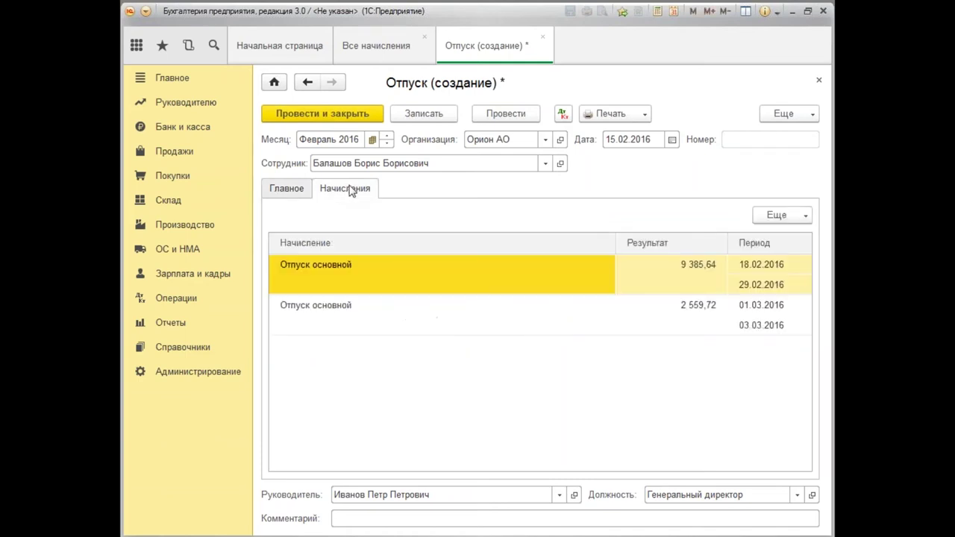
pyautogui.click(701, 276)
pyautogui.doubleClick(702, 276)
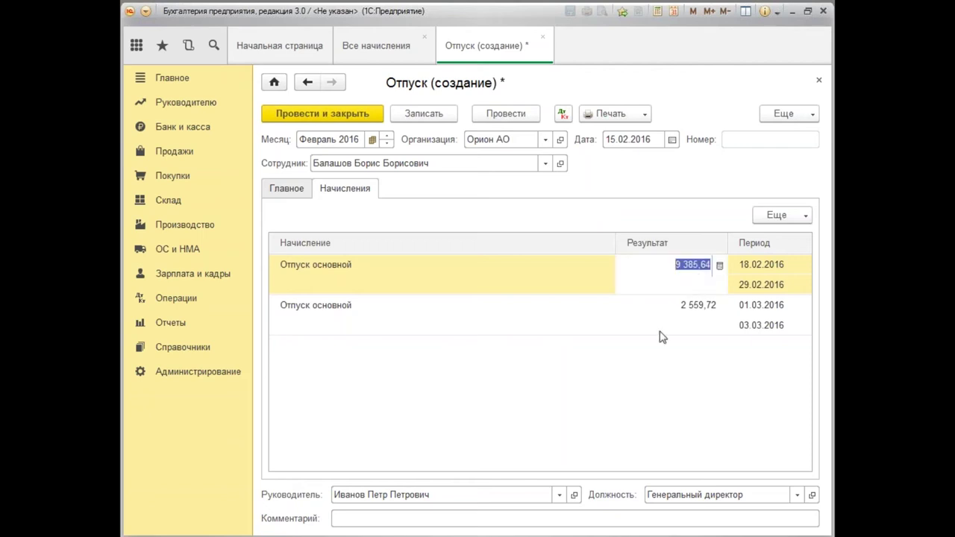
pyautogui.click(321, 113)
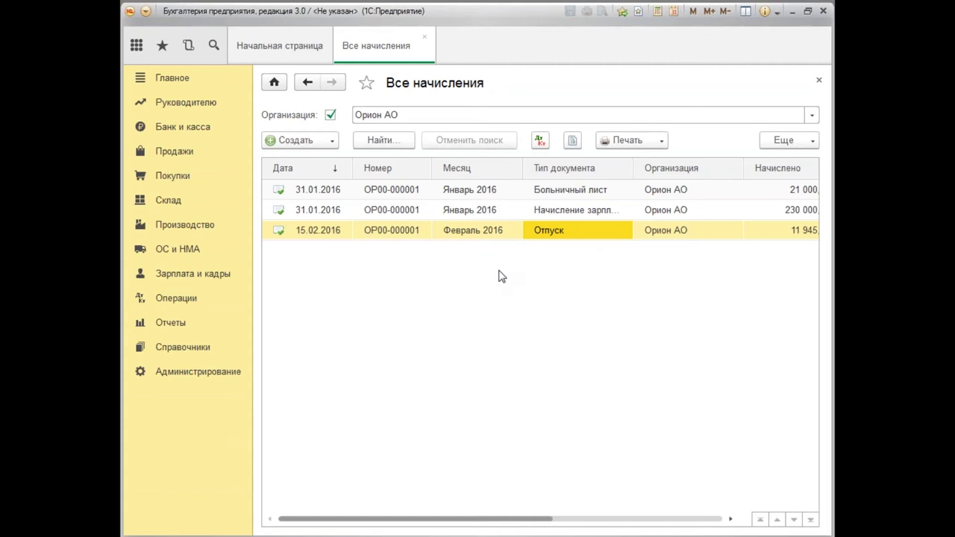
pyautogui.doubleClick(560, 237)
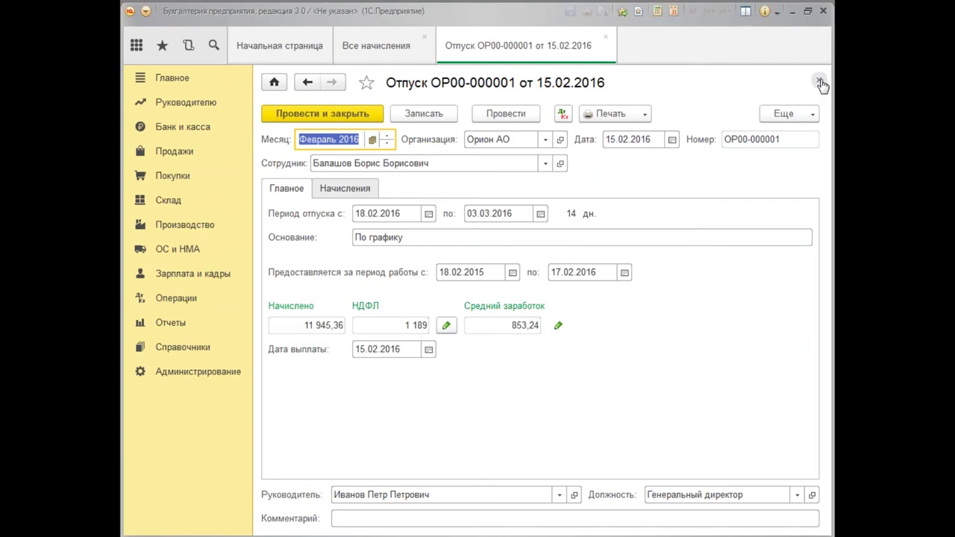
pyautogui.click(820, 81)
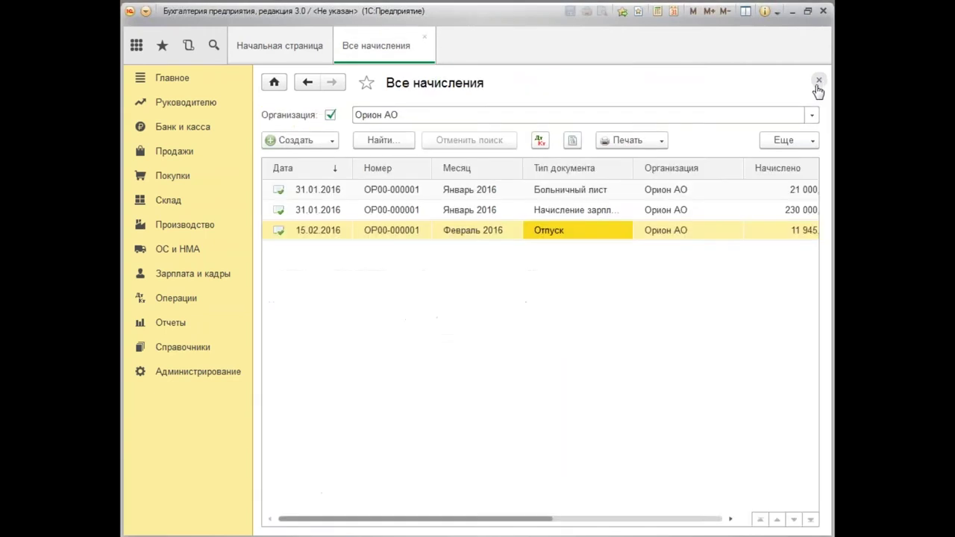
pyautogui.click(184, 299)
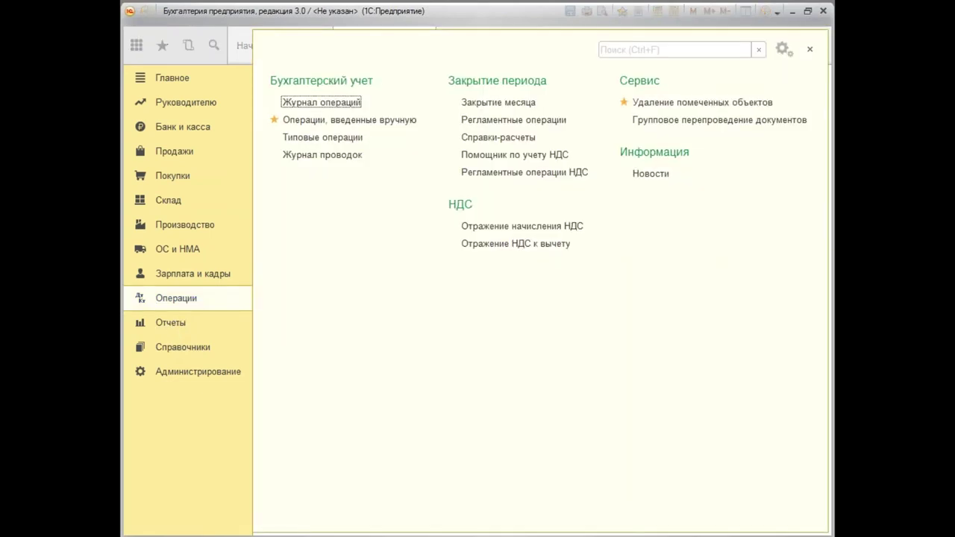
pyautogui.click(327, 124)
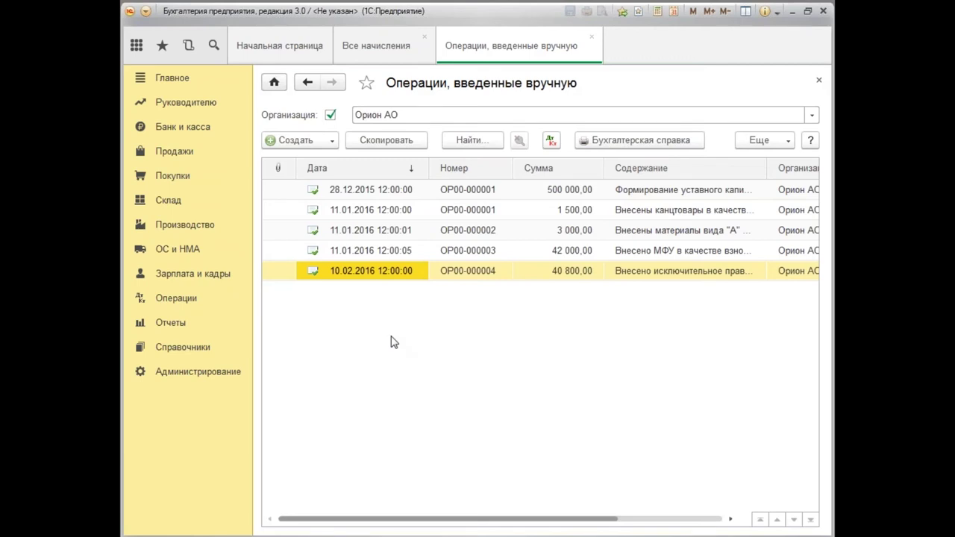
pyautogui.click(819, 82)
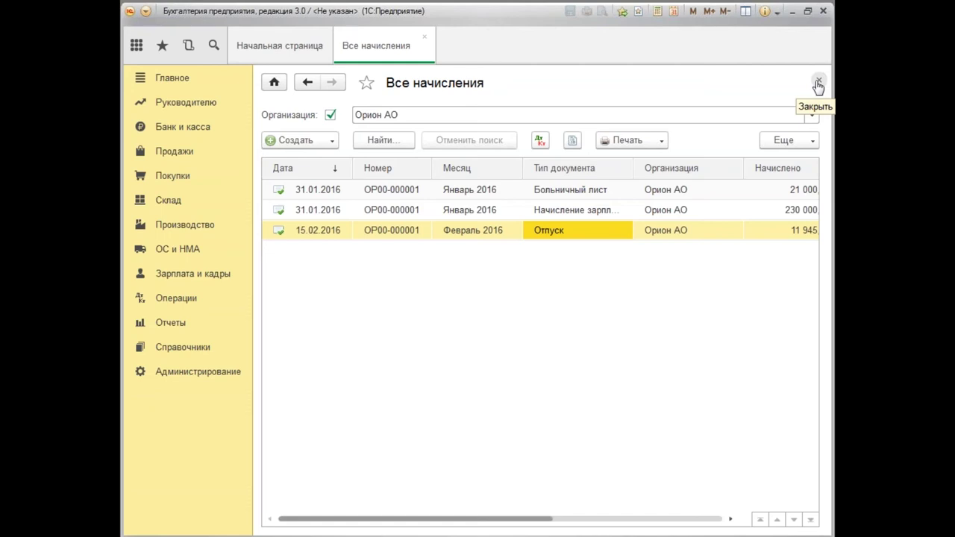
pyautogui.click(576, 212)
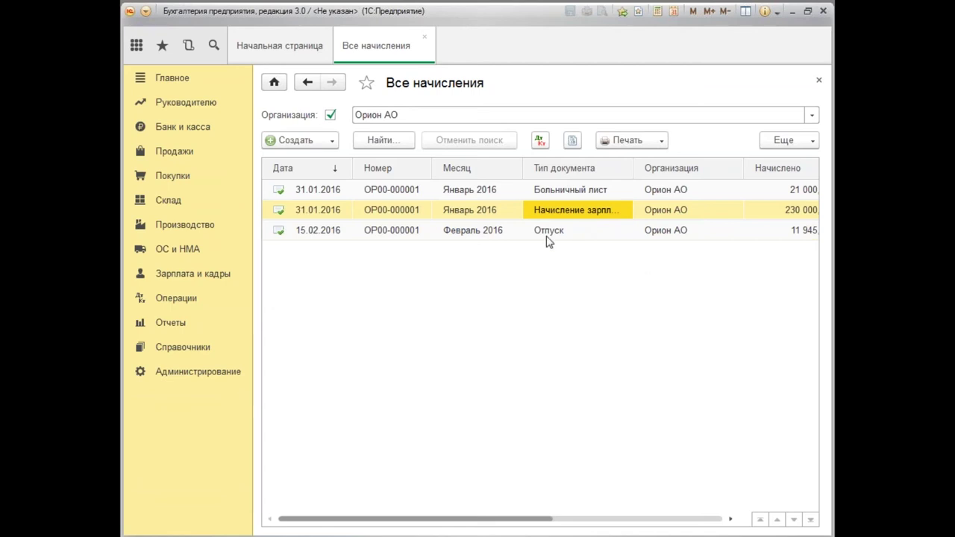
pyautogui.click(547, 234)
pyautogui.click(540, 140)
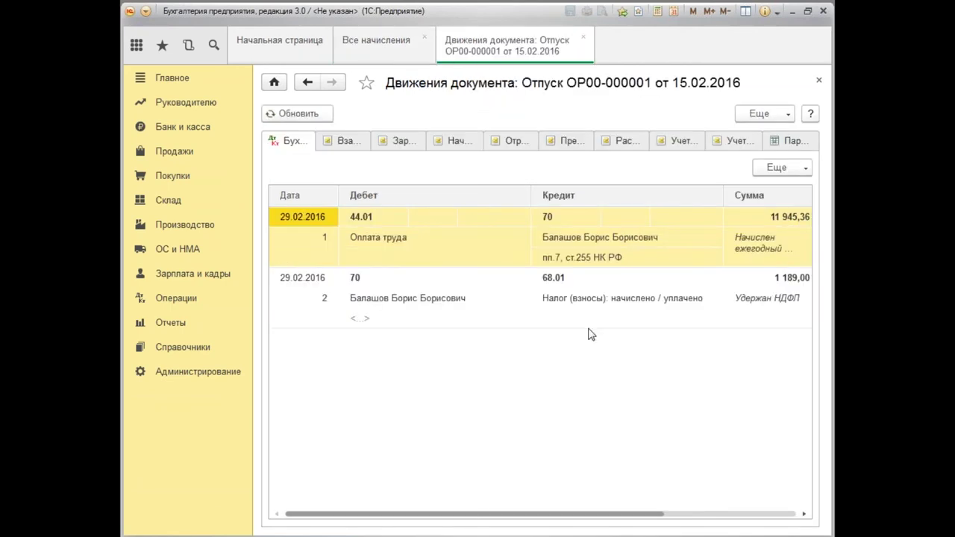
pyautogui.click(820, 80)
pyautogui.click(543, 191)
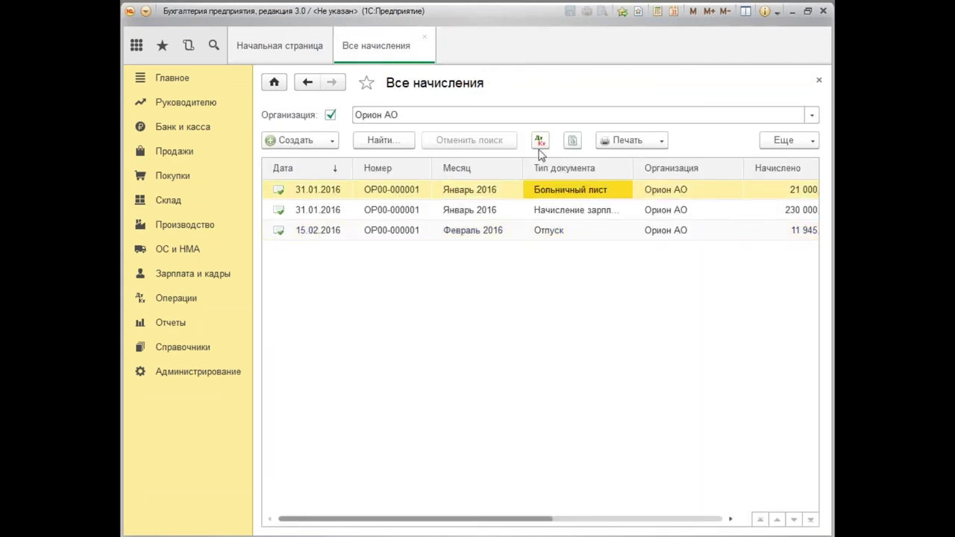
pyautogui.click(540, 141)
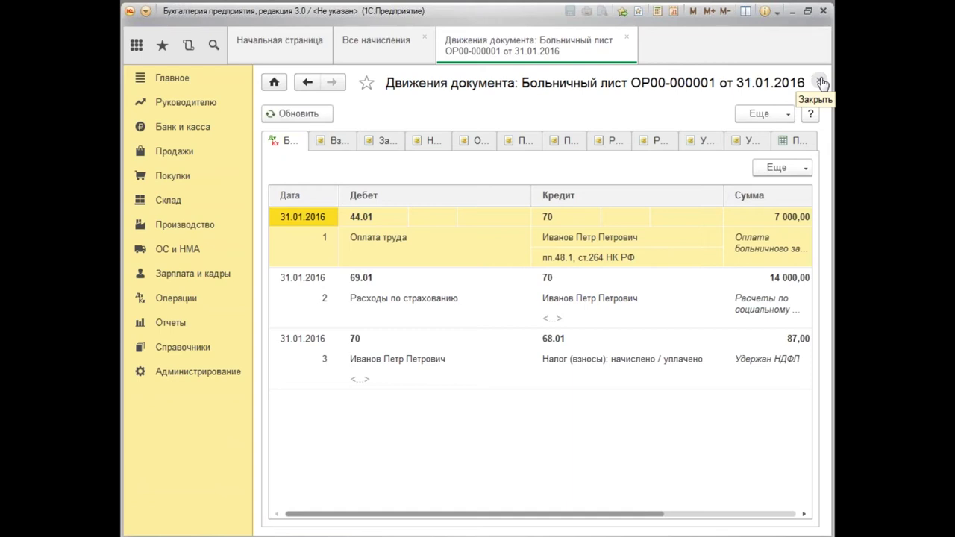
pyautogui.click(821, 82)
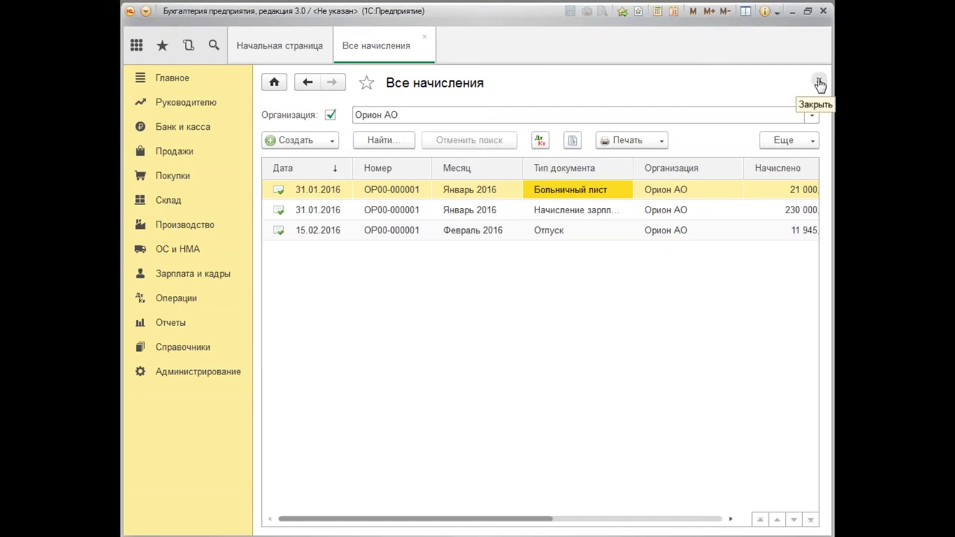
pyautogui.click(566, 216)
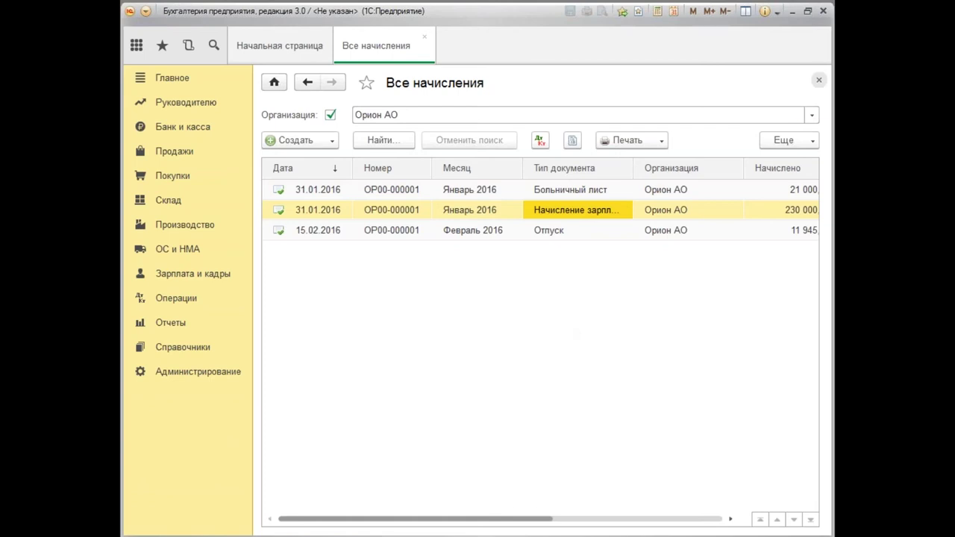
# Close Все начисления and open Банк и касса > Платежные поручения.
pyautogui.click(818, 80)
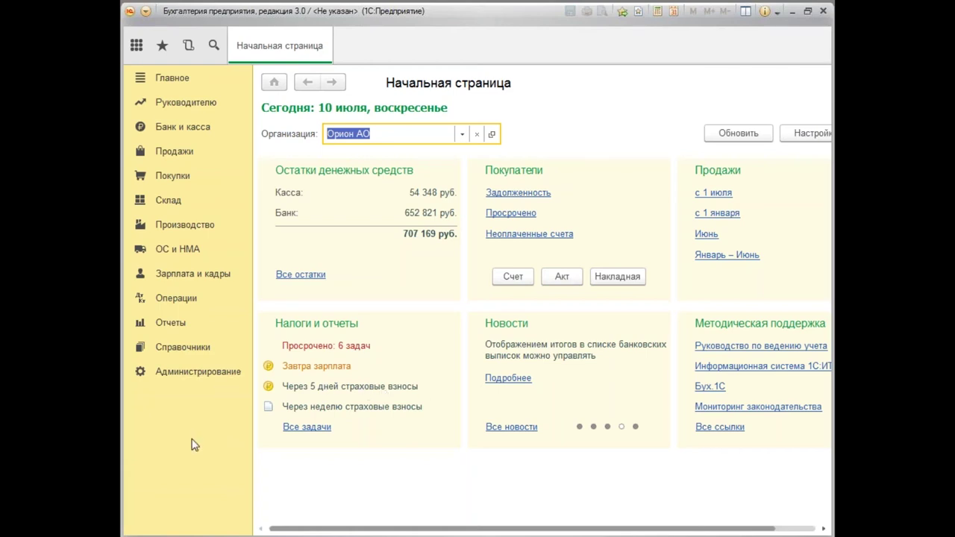
pyautogui.click(187, 129)
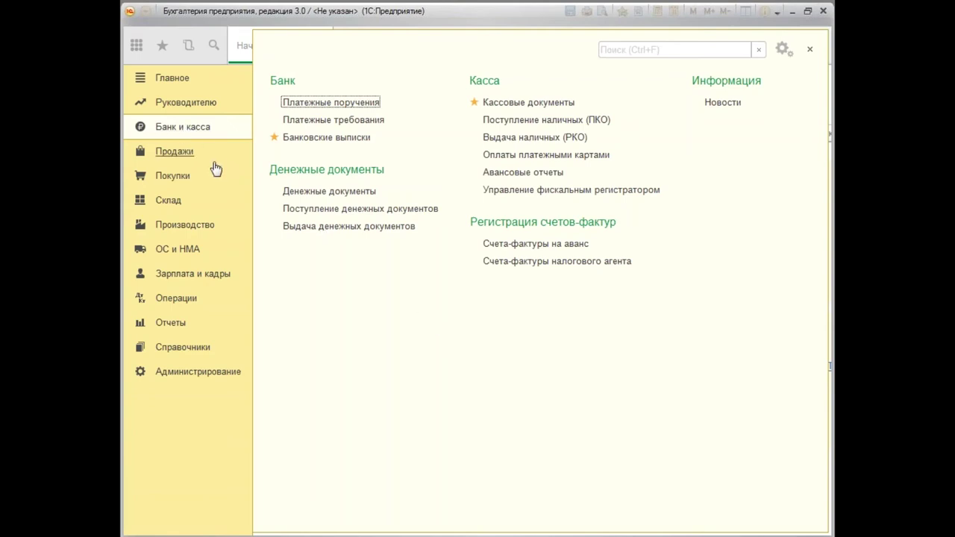
pyautogui.click(331, 103)
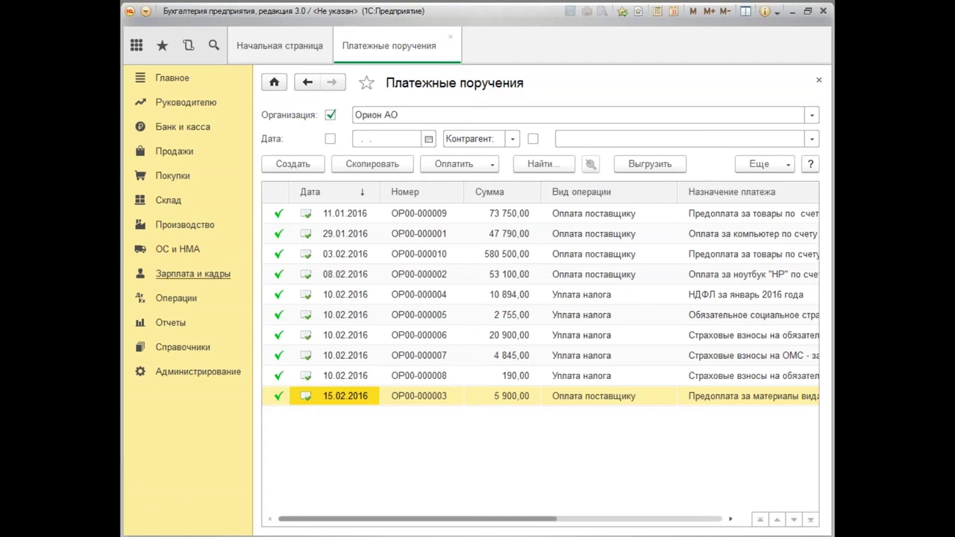
pyautogui.click(186, 131)
# Set the working date in Персональные настройки to 10.02.2016 and save when closing.
pyautogui.click(172, 79)
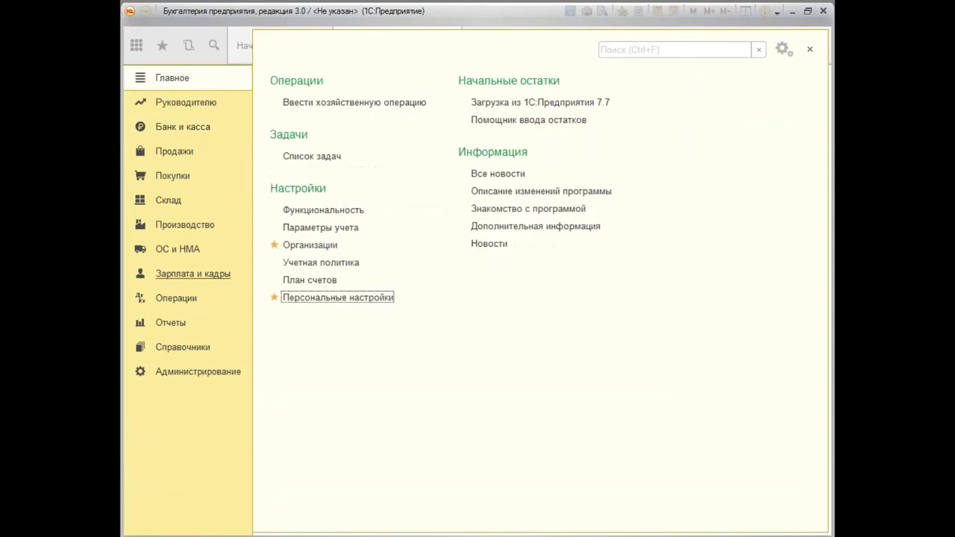
pyautogui.click(326, 298)
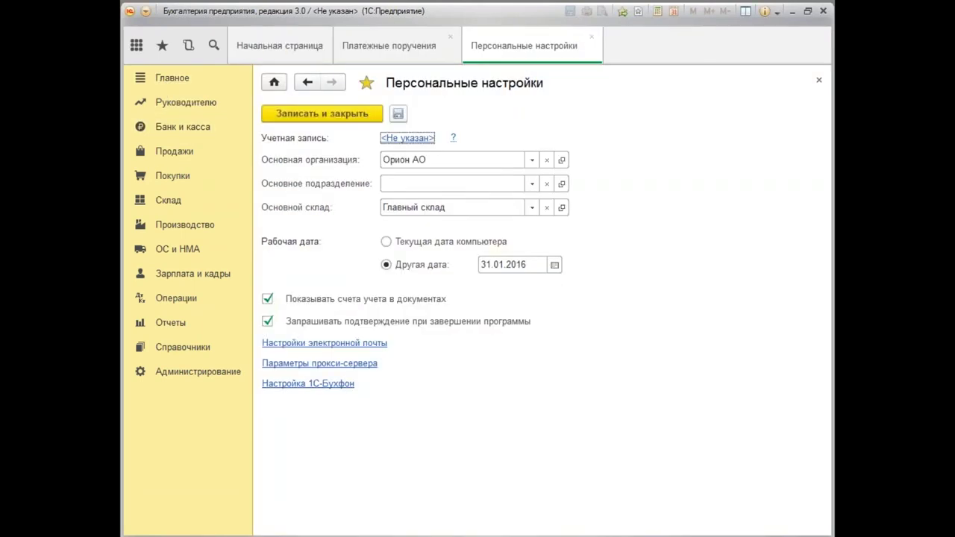
pyautogui.click(508, 267)
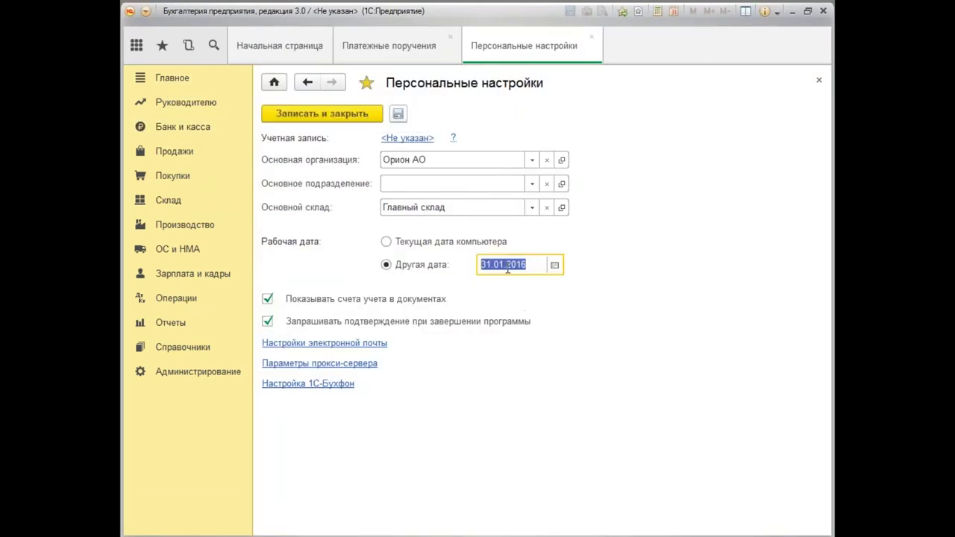
pyautogui.write('10.02.16')
pyautogui.press('Tab')
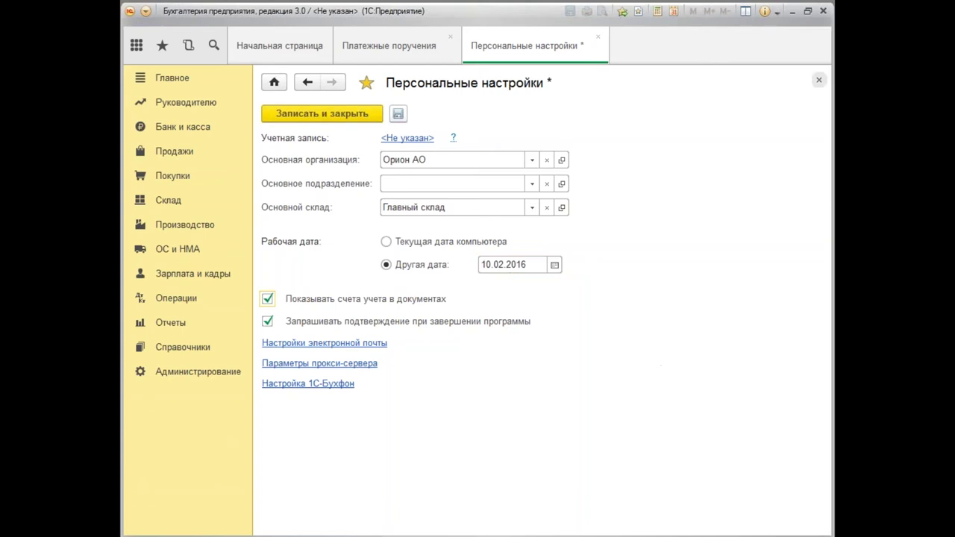
pyautogui.click(818, 82)
pyautogui.click(402, 290)
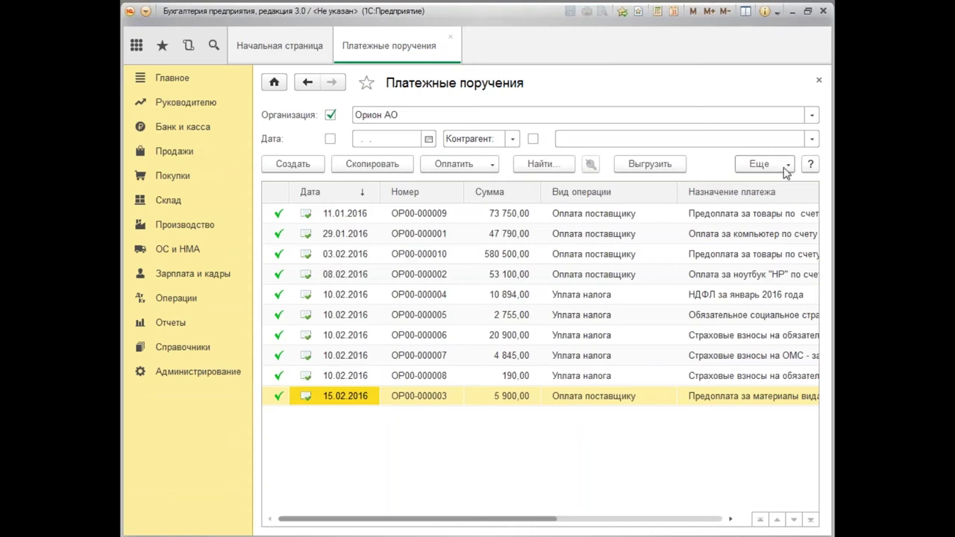
# Check the empty Платежные требования list, then return to Платежные поручения.
pyautogui.click(819, 80)
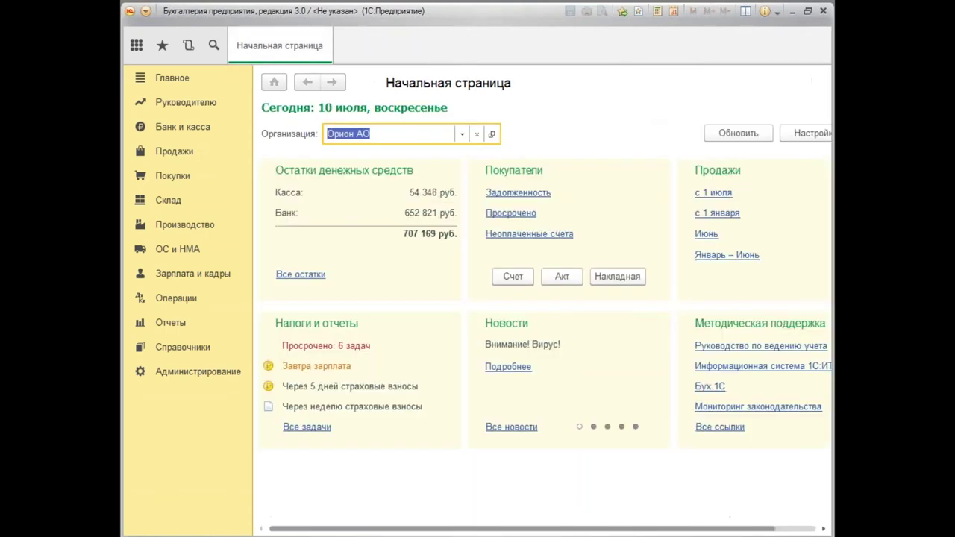
pyautogui.click(177, 128)
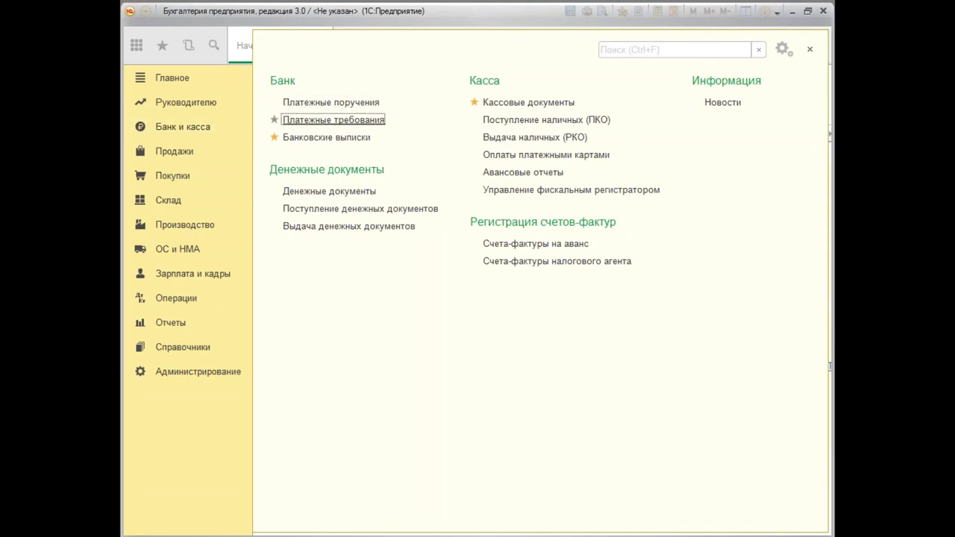
pyautogui.click(328, 120)
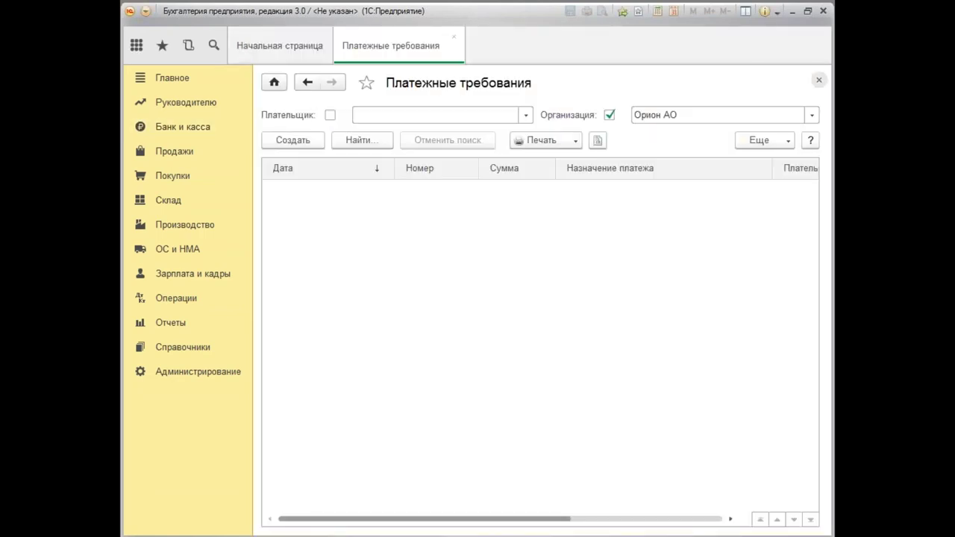
pyautogui.click(818, 80)
pyautogui.click(180, 127)
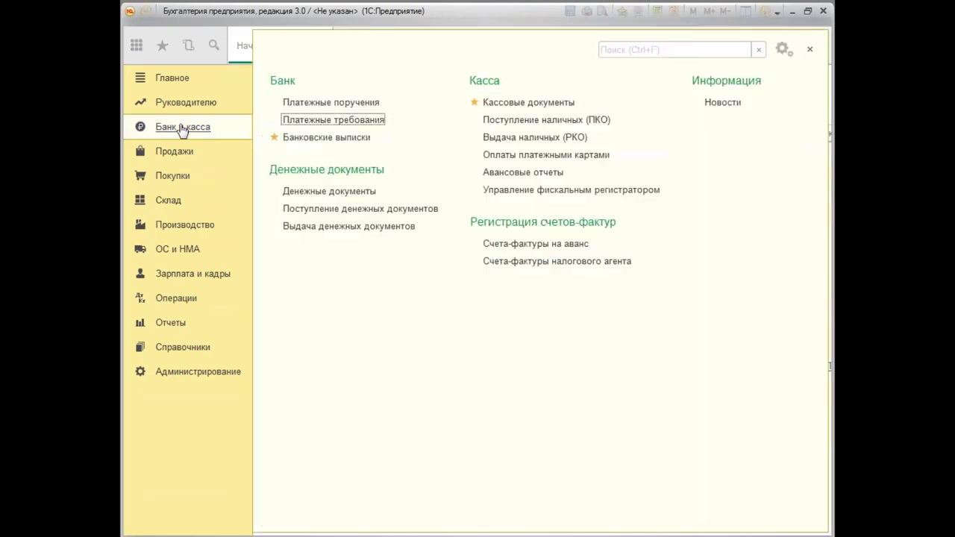
pyautogui.click(334, 104)
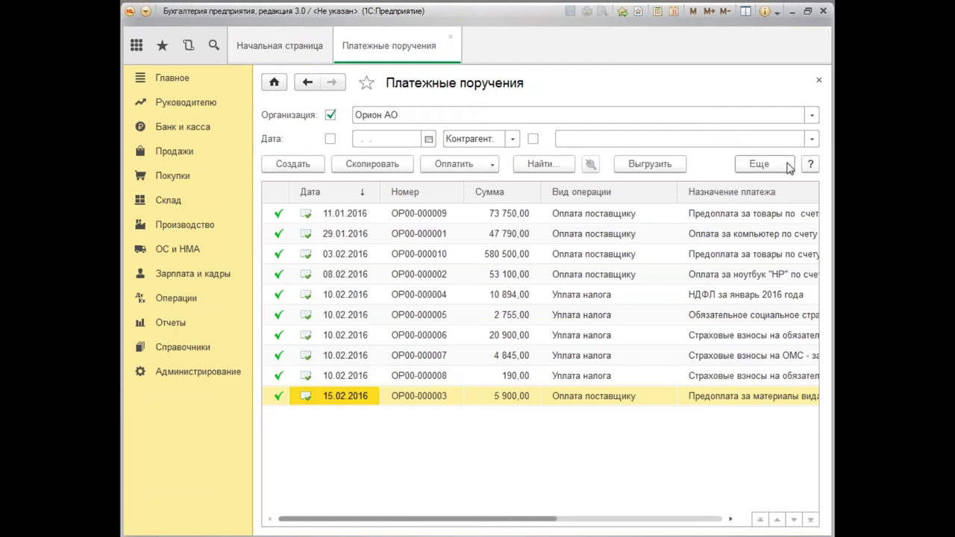
# Browse the Еще commands for payment orders, then show the Оплатить choices.
pyautogui.click(787, 164)
pyautogui.scroll(-1, 756, 332)
pyautogui.scroll(-6, 758, 337)
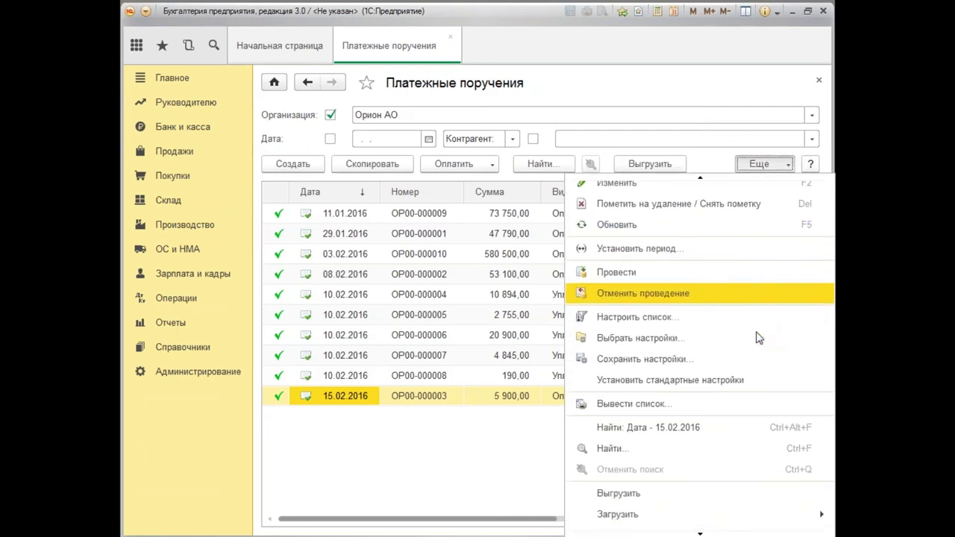
pyautogui.scroll(-2, 757, 337)
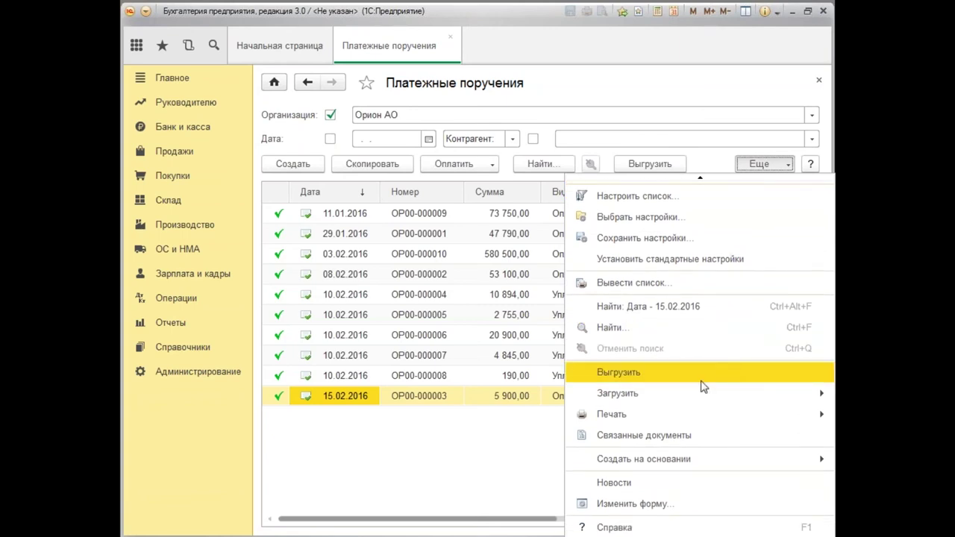
pyautogui.click(383, 409)
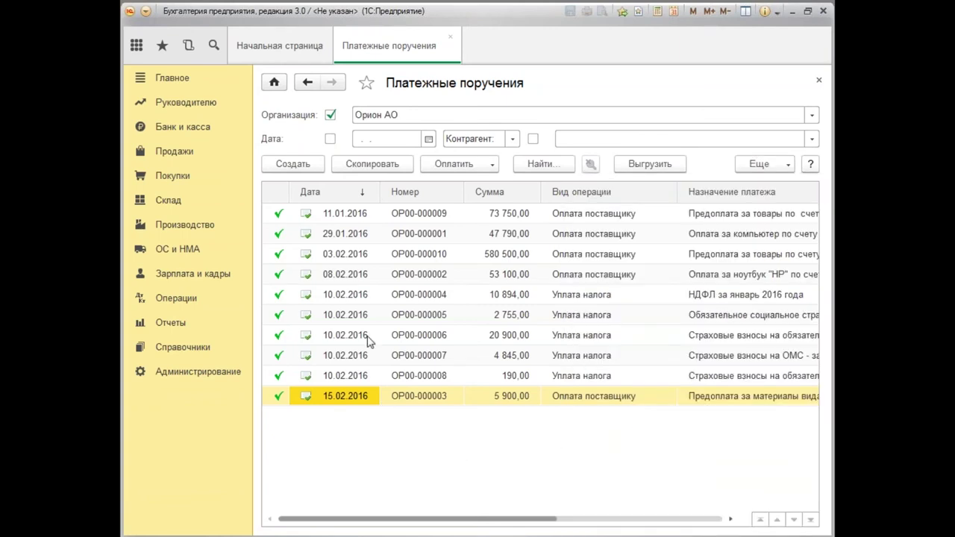
pyautogui.click(493, 165)
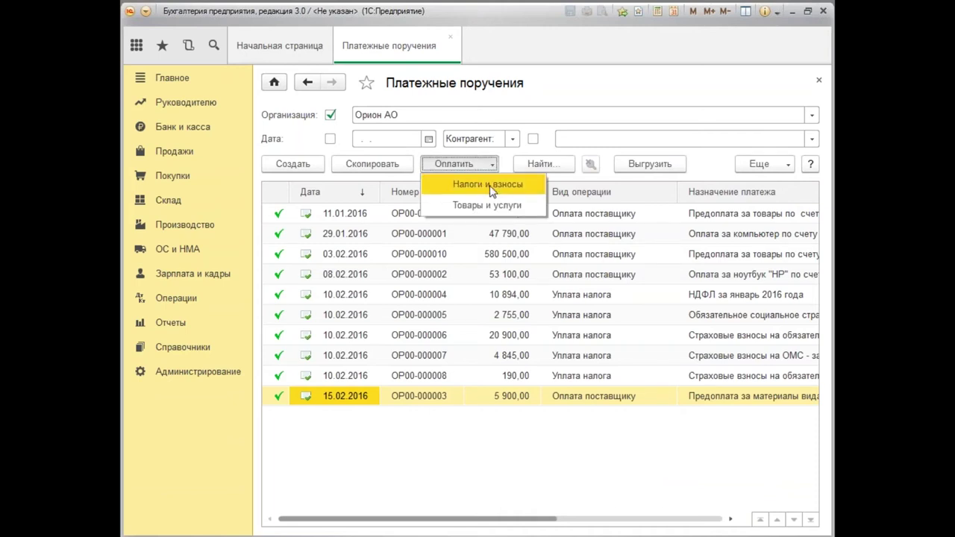
# From Платежные поручения, use Оплатить > Налоги и взносы to create payment orders for all five taxes.
pyautogui.click(489, 185)
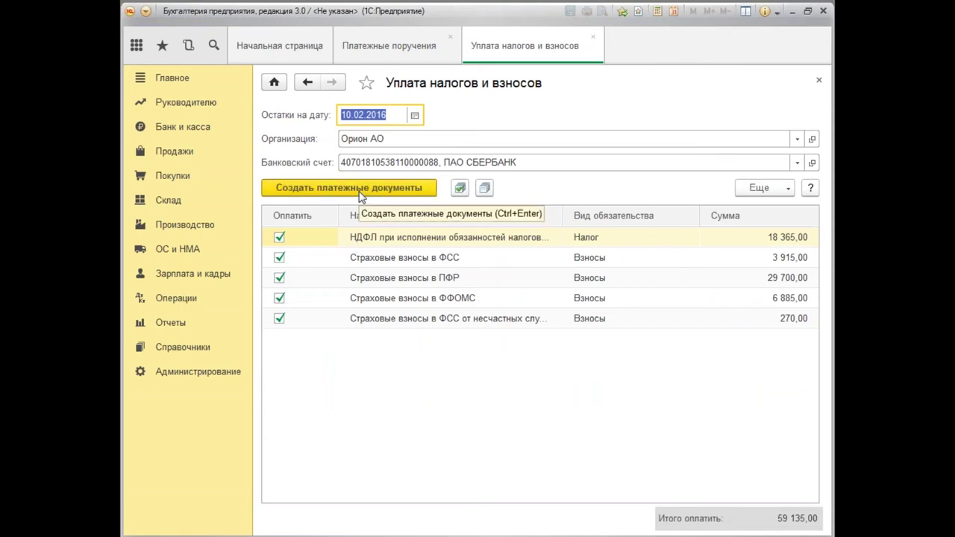
pyautogui.click(819, 80)
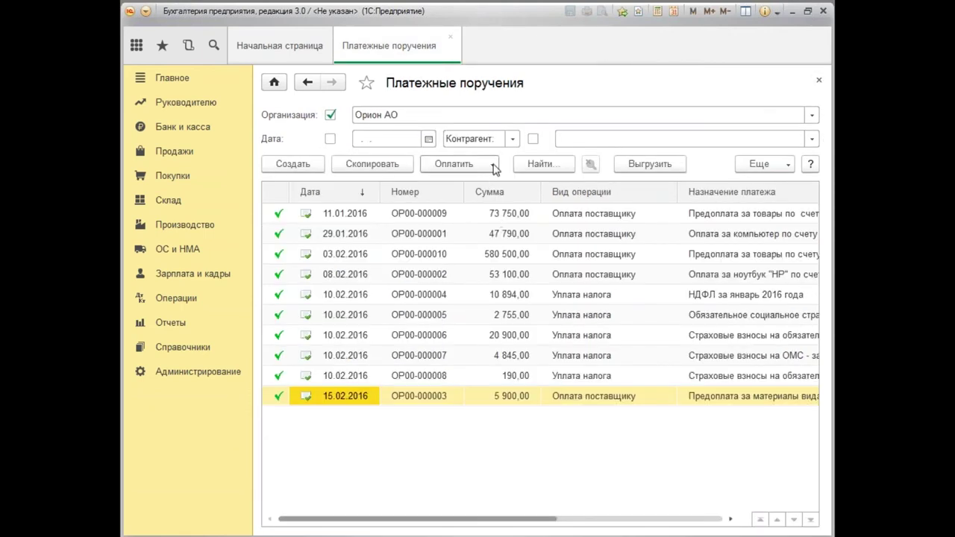
pyautogui.click(493, 168)
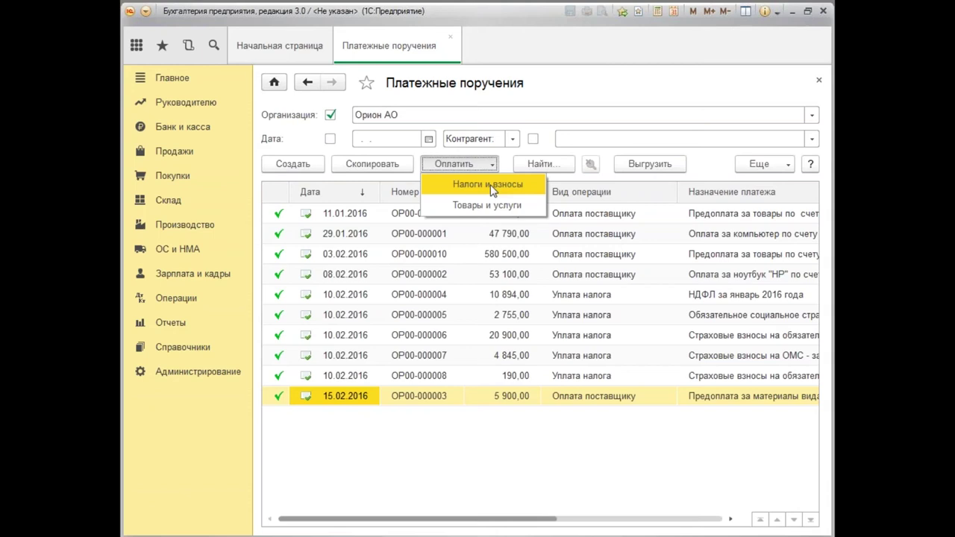
pyautogui.click(185, 134)
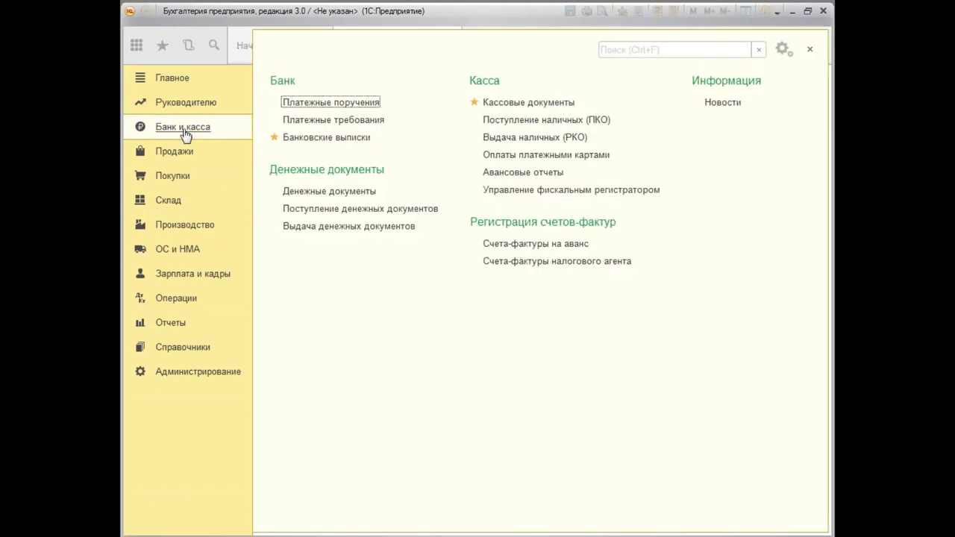
pyautogui.click(336, 105)
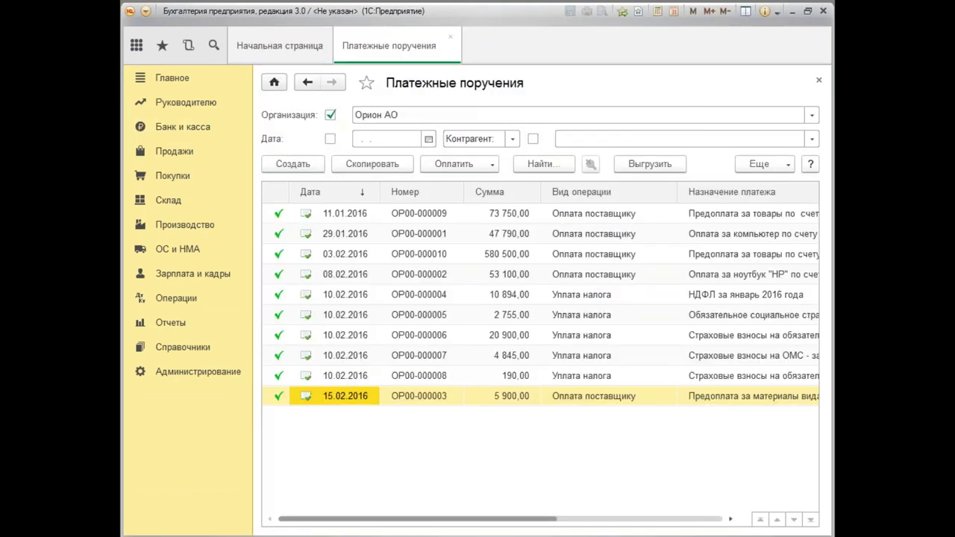
pyautogui.click(493, 168)
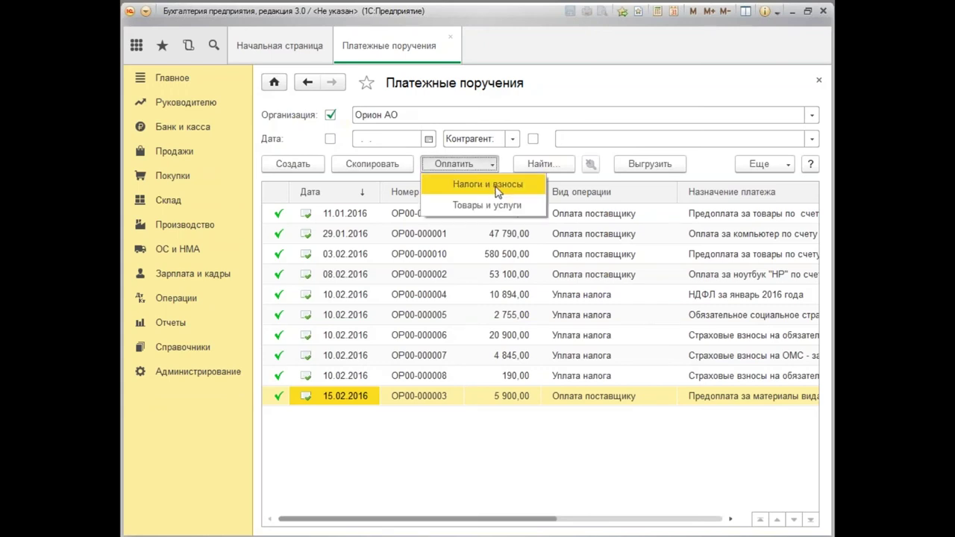
pyautogui.click(495, 186)
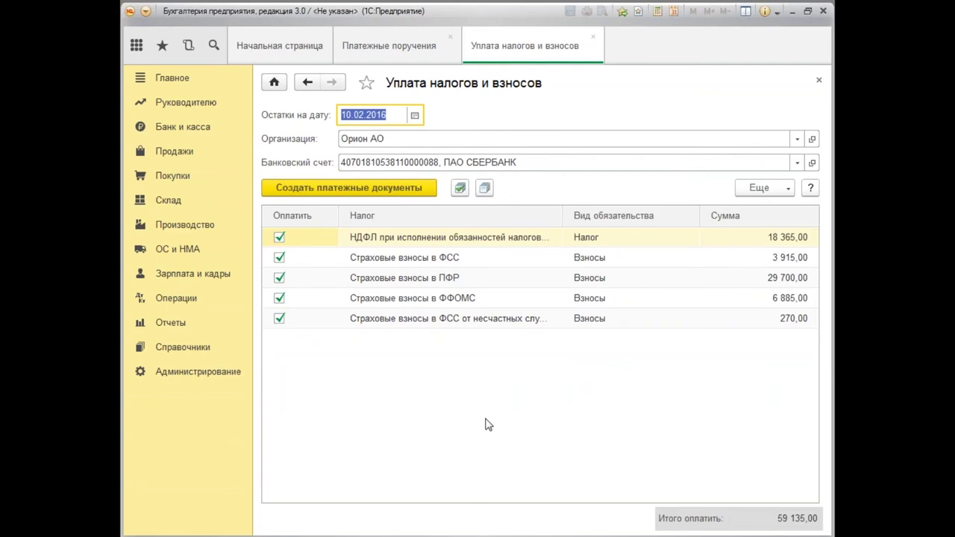
pyautogui.click(382, 193)
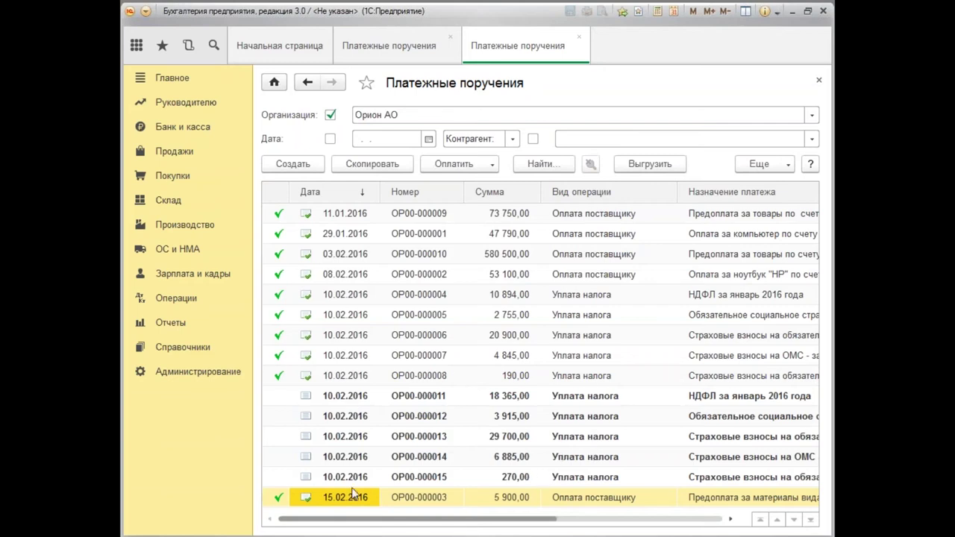
# Post payment orders ОР00-000011, ОР00-000012 and ОР00-000013.
pyautogui.click(335, 402)
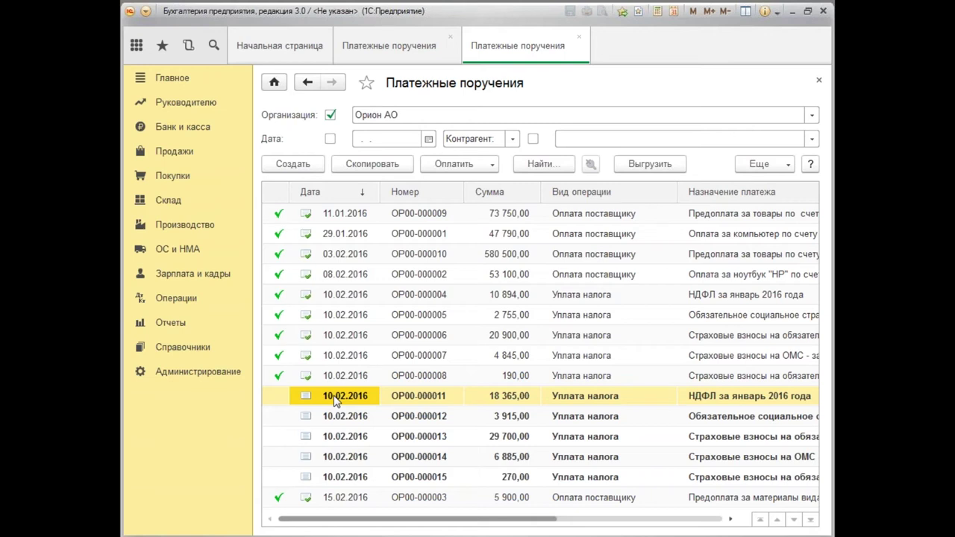
pyautogui.doubleClick(335, 401)
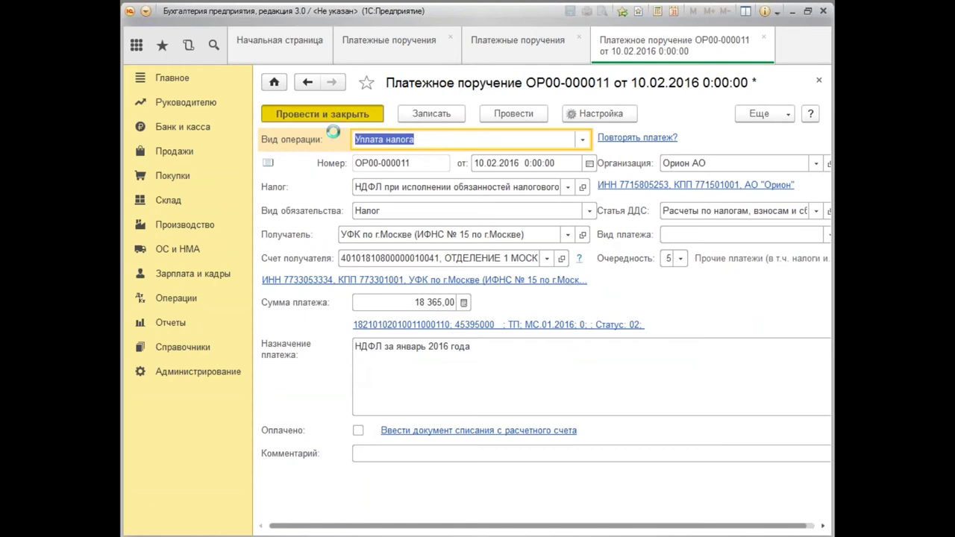
pyautogui.click(325, 113)
pyautogui.doubleClick(343, 417)
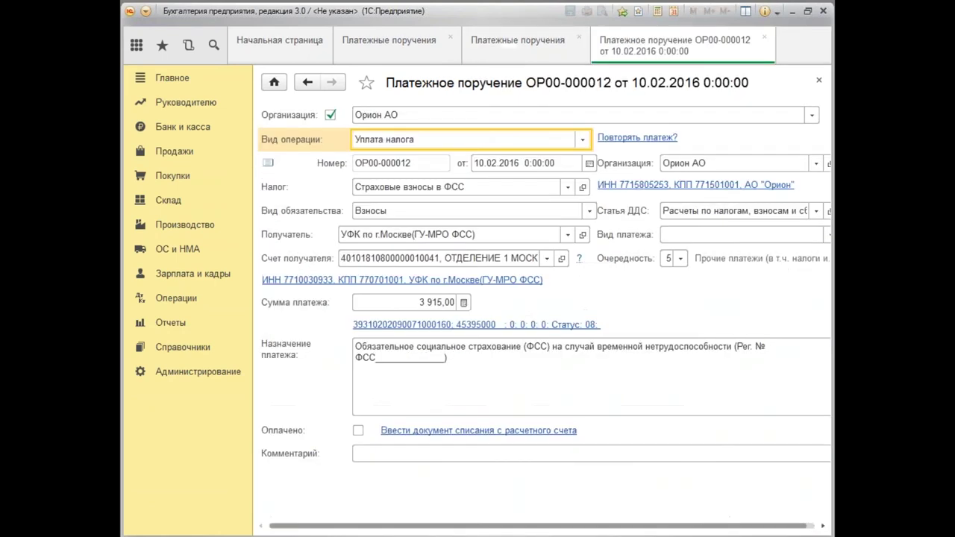
pyautogui.click(333, 117)
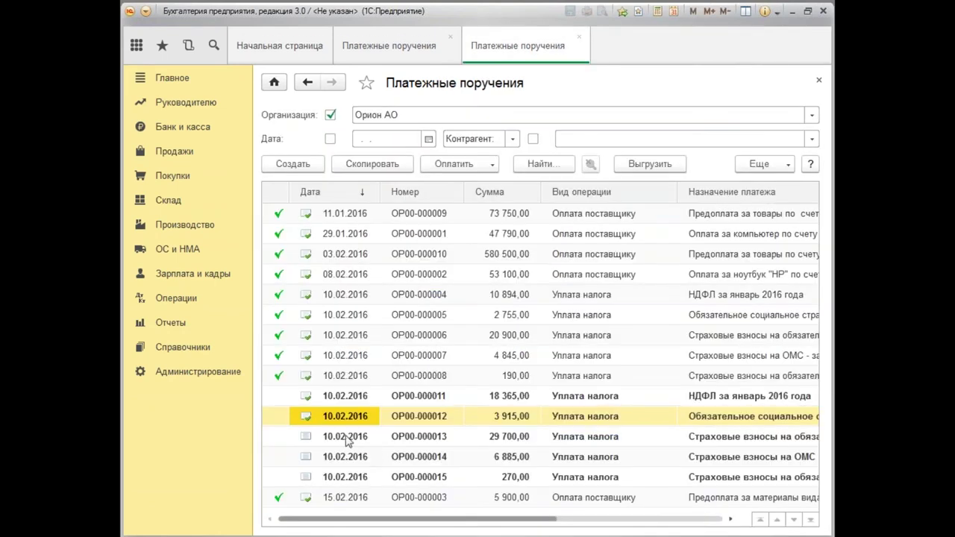
pyautogui.click(346, 438)
pyautogui.doubleClick(346, 438)
pyautogui.click(329, 113)
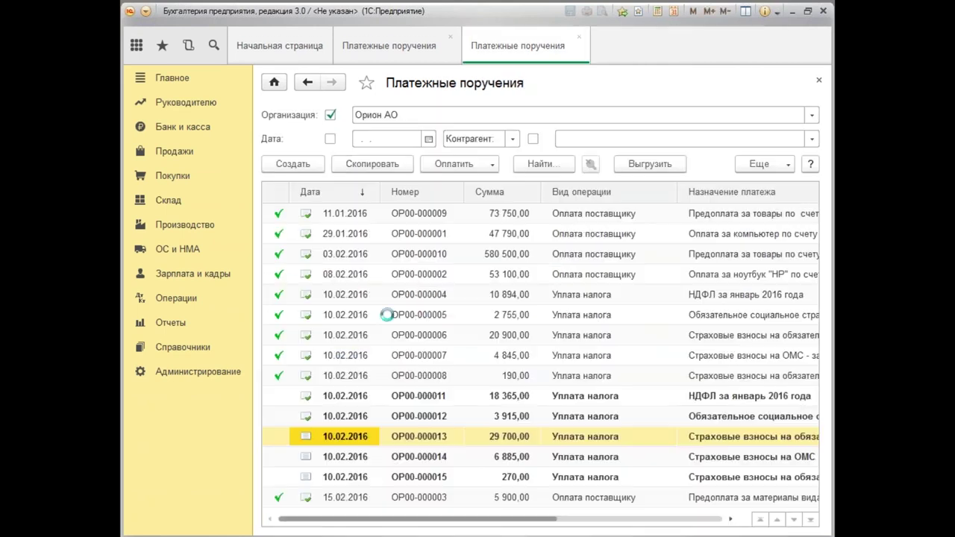
# Post payment orders ОР00-000014 and ОР00-000015, then queue the orders for bank export.
pyautogui.doubleClick(350, 456)
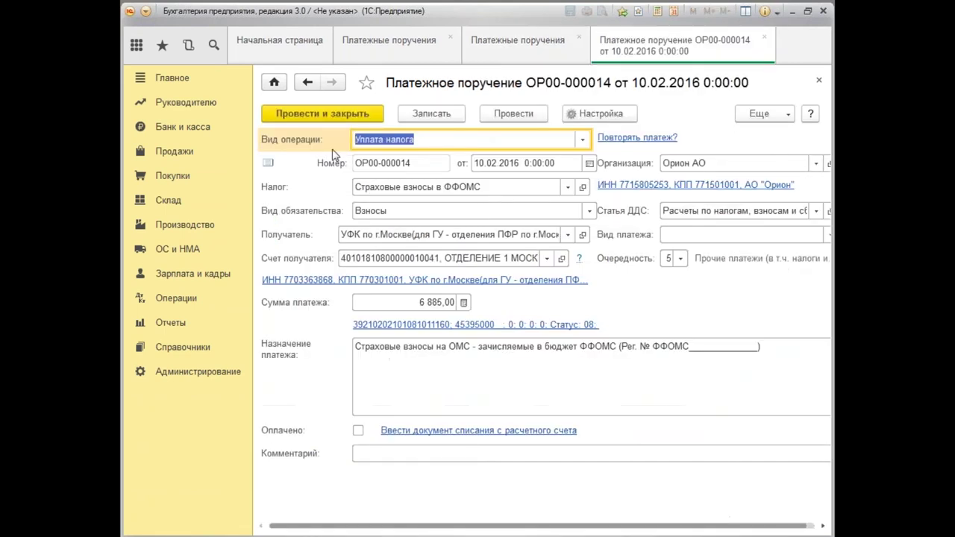
pyautogui.click(333, 117)
pyautogui.doubleClick(344, 479)
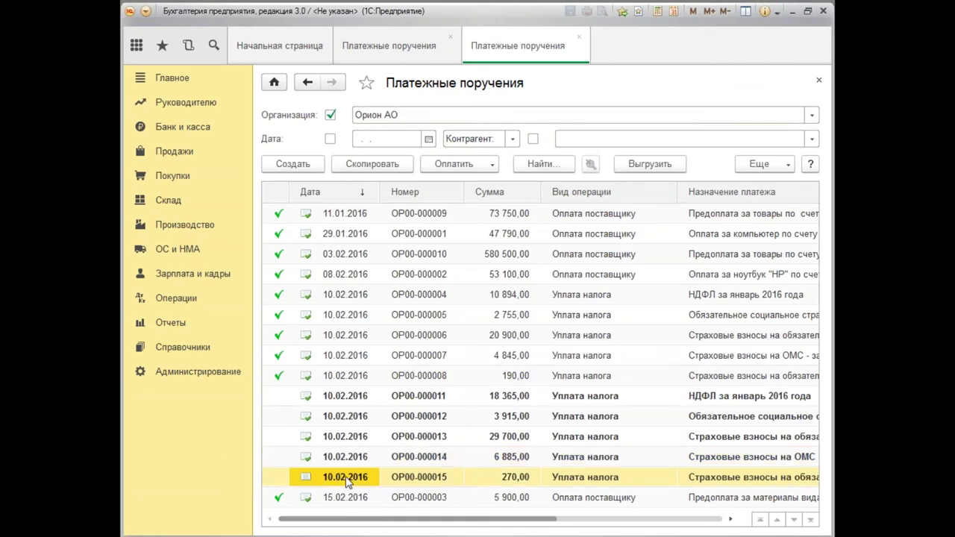
pyautogui.click(340, 118)
pyautogui.click(650, 164)
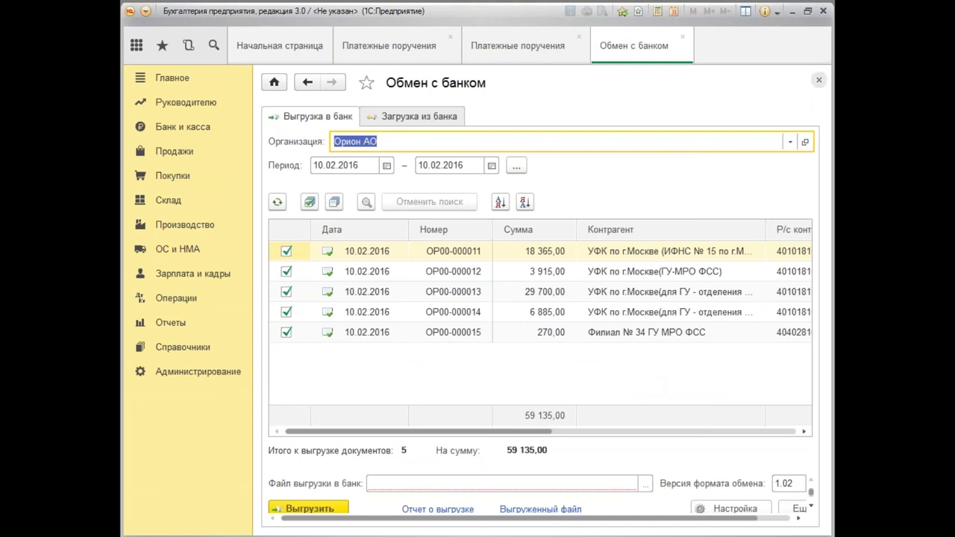
# Close the Обмен с банком form after reviewing the five queued tax orders.
pyautogui.click(818, 80)
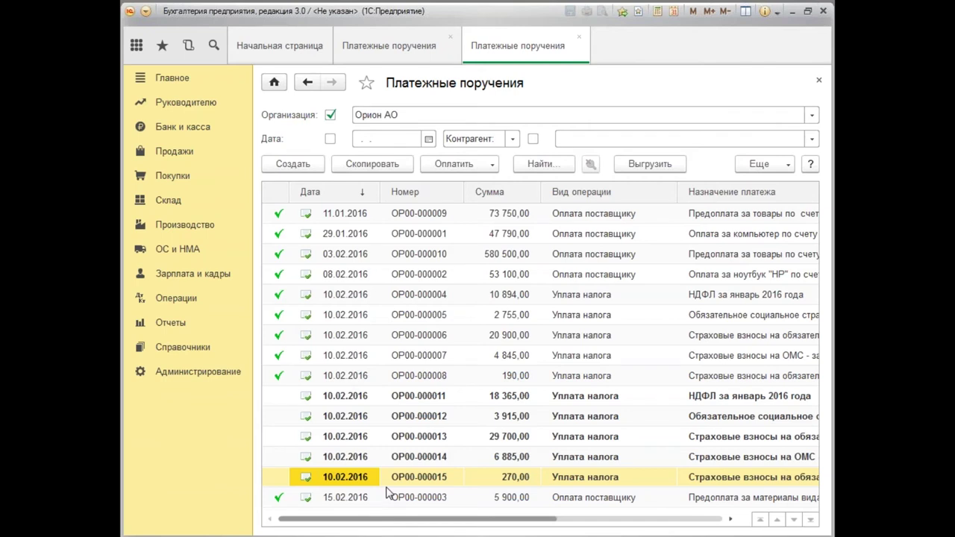
# Open Банк и касса > Банковские выписки and bring up the Еще commands down to Подобрать.
pyautogui.click(203, 130)
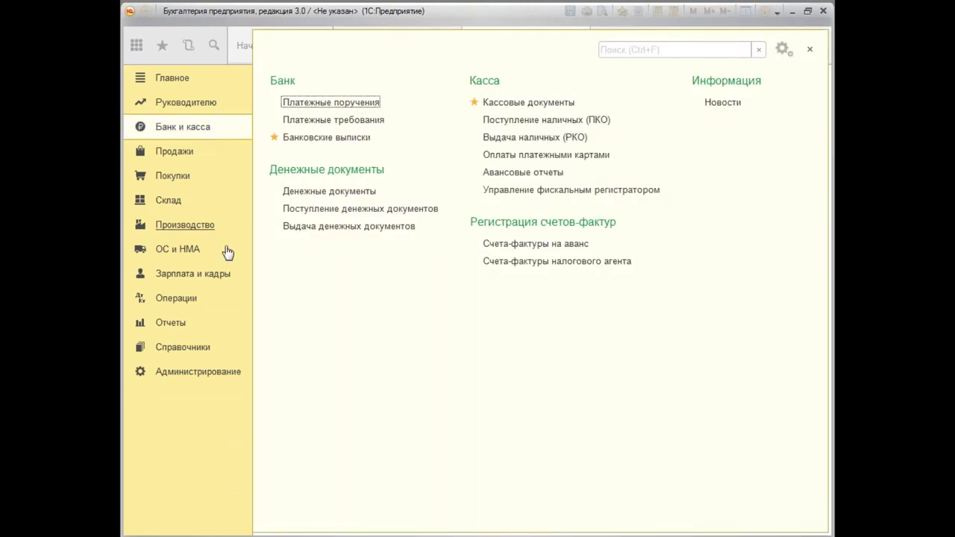
pyautogui.click(345, 139)
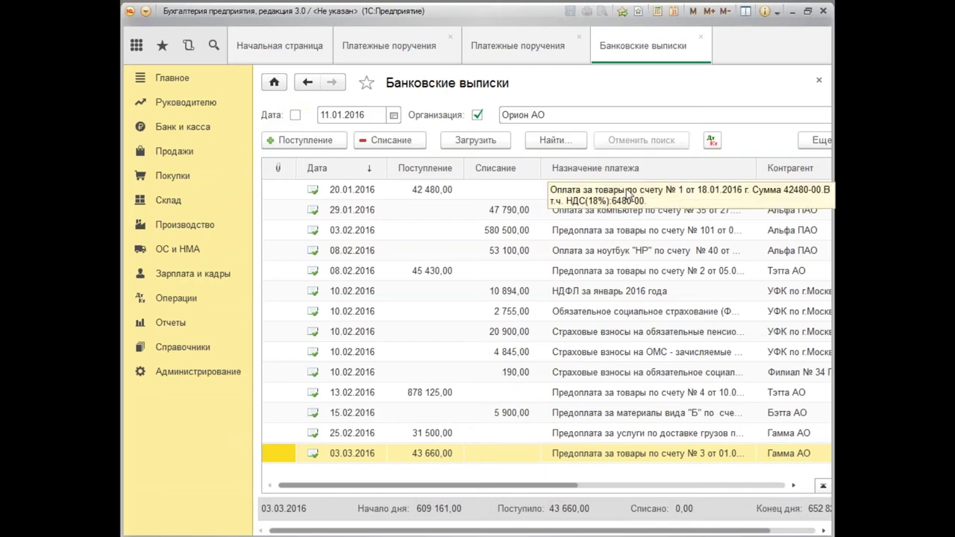
pyautogui.moveTo(538, 486); pyautogui.dragTo(611, 487)
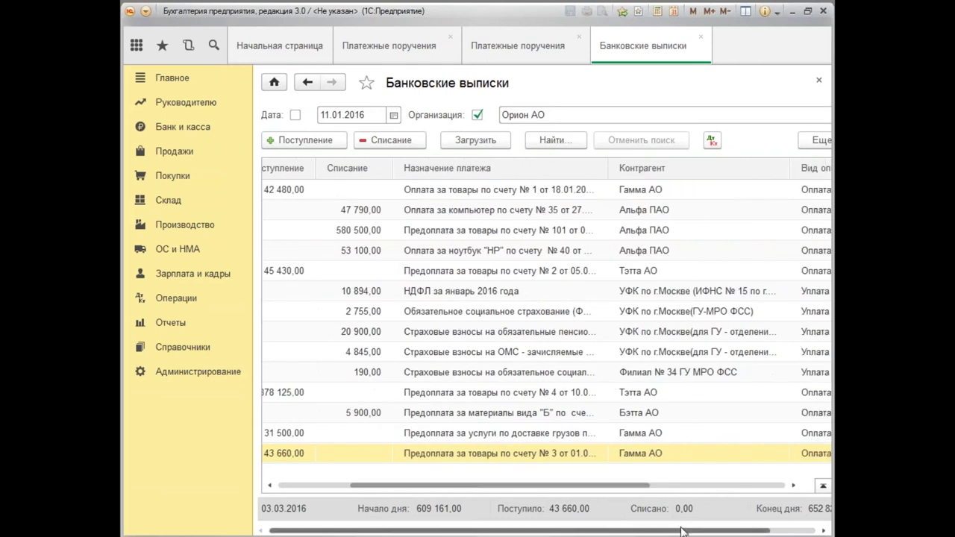
pyautogui.moveTo(685, 531); pyautogui.dragTo(735, 531)
pyautogui.click(797, 142)
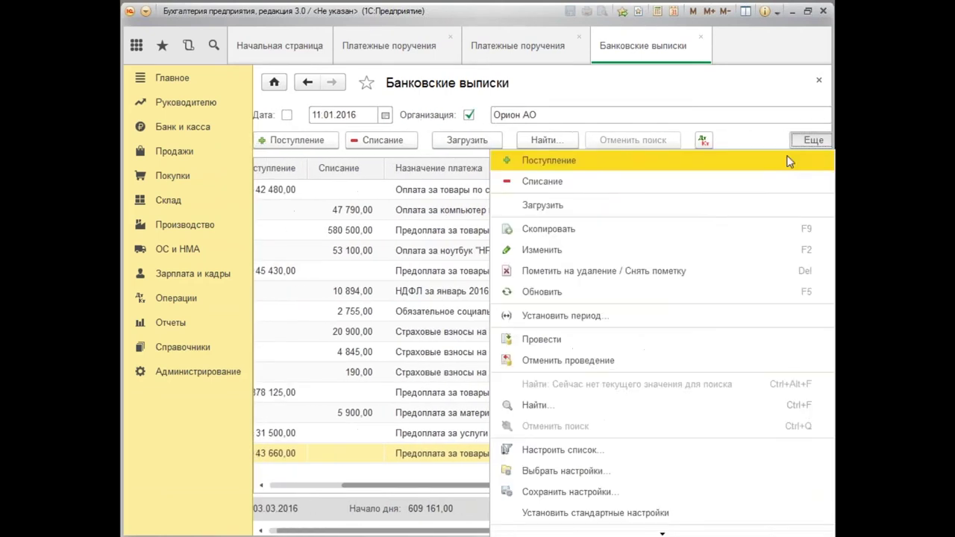
pyautogui.scroll(-1, 631, 448)
pyautogui.scroll(-3, 630, 448)
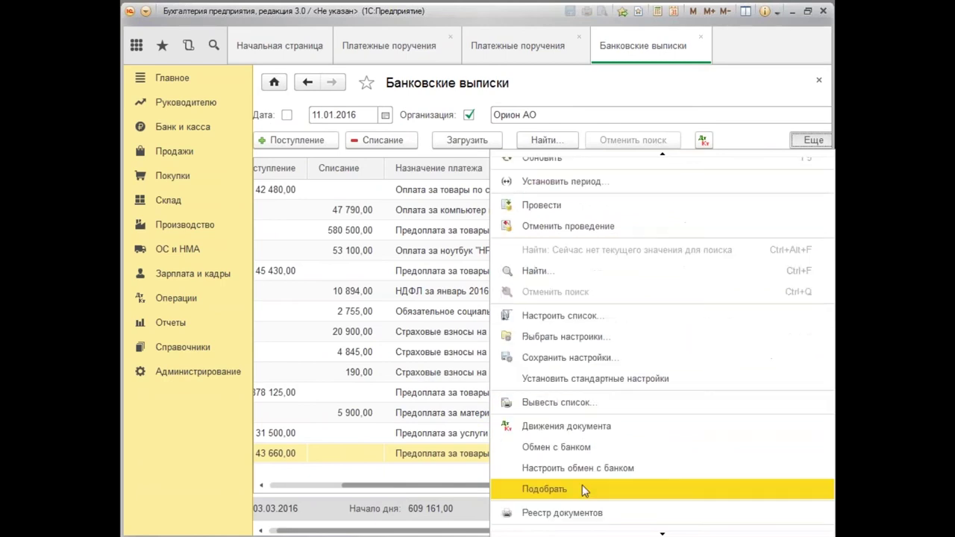
# Pick all five unpaid 10.02.2016 tax orders and generate their Списание с расчетного счета documents.
pyautogui.click(545, 490)
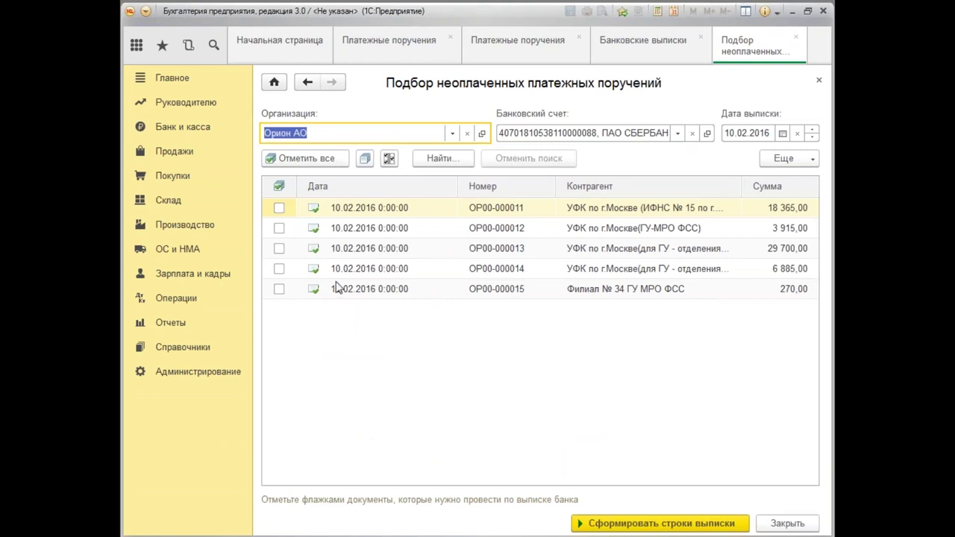
pyautogui.click(309, 164)
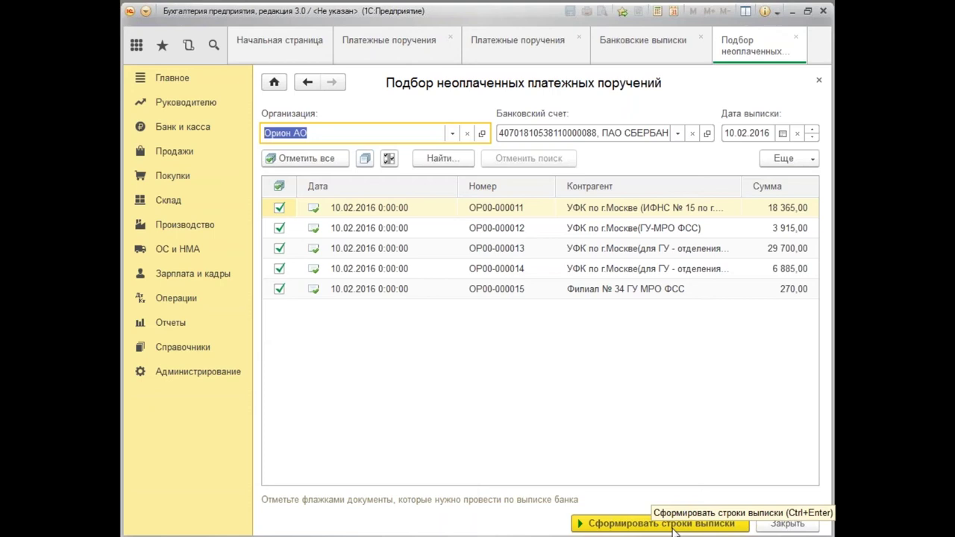
pyautogui.click(677, 525)
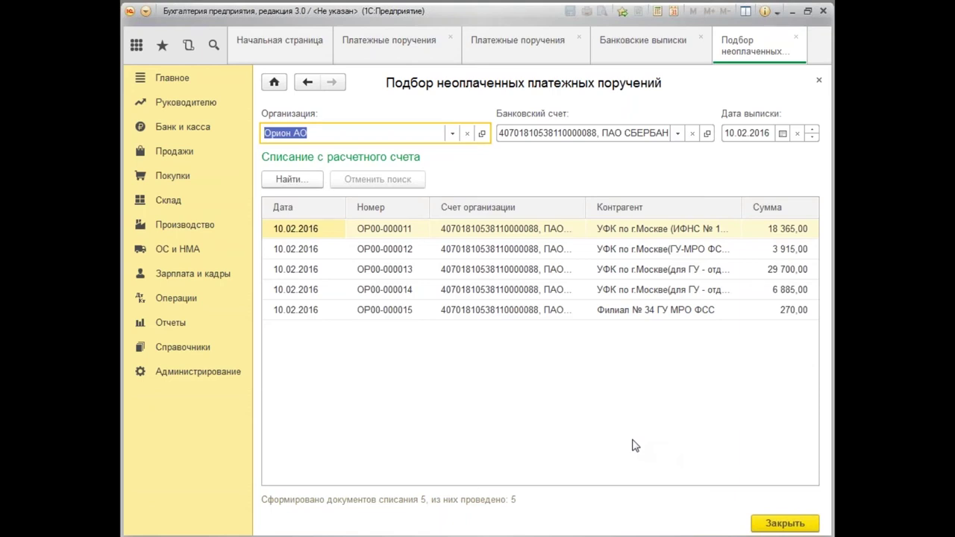
# Close the unpaid-order selection and the Банковские выписки list.
pyautogui.click(780, 526)
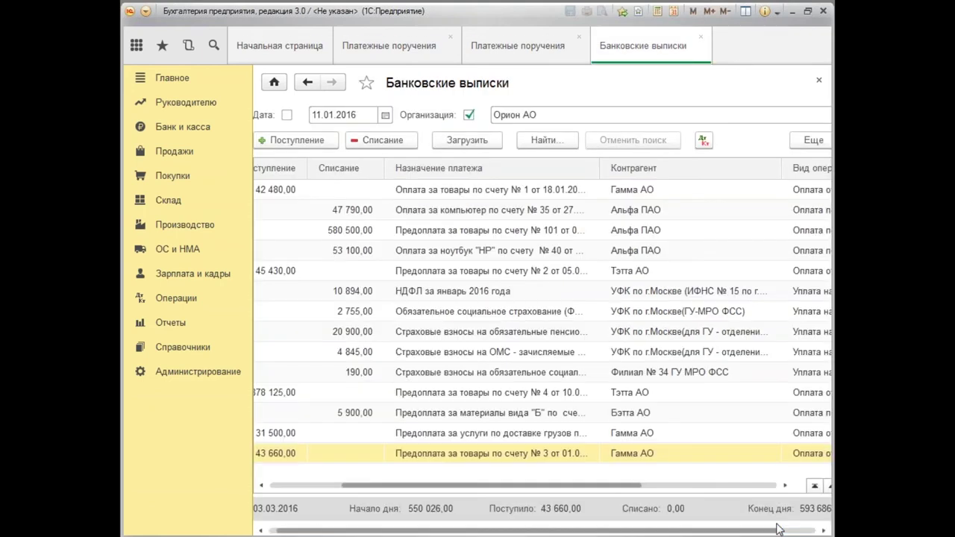
pyautogui.moveTo(591, 485); pyautogui.dragTo(375, 493)
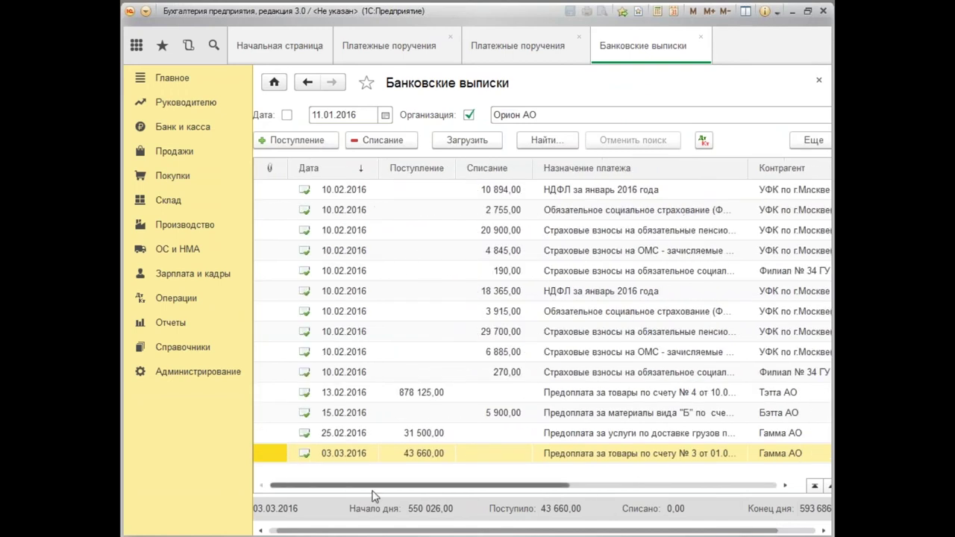
pyautogui.moveTo(483, 531); pyautogui.dragTo(475, 531)
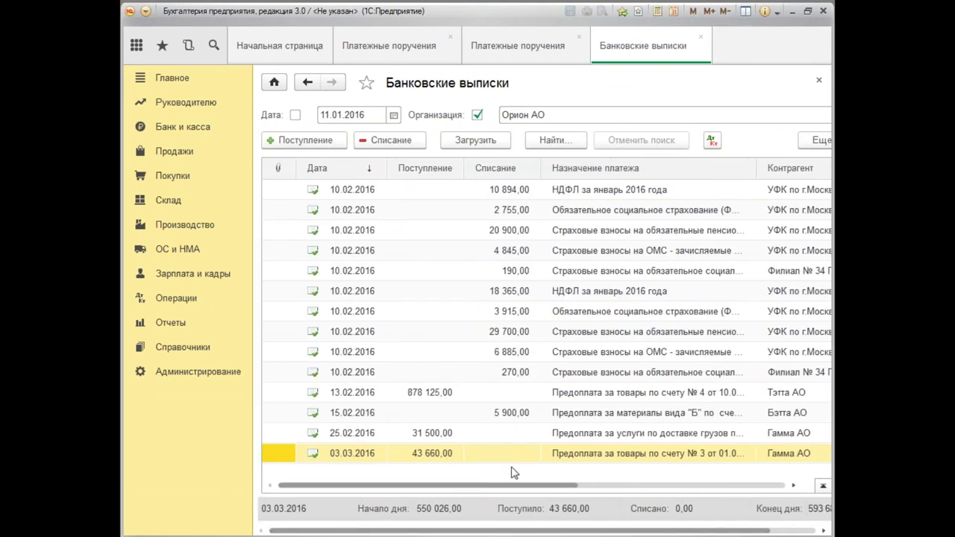
pyautogui.click(819, 80)
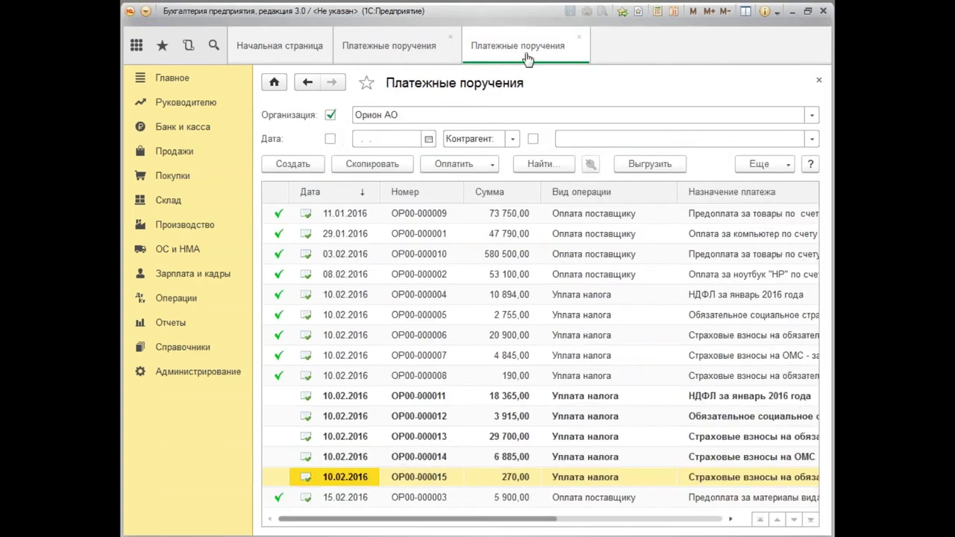
# Re-post payment order ОР00-000011 in Платежные поручения, then close the list.
pyautogui.click(177, 134)
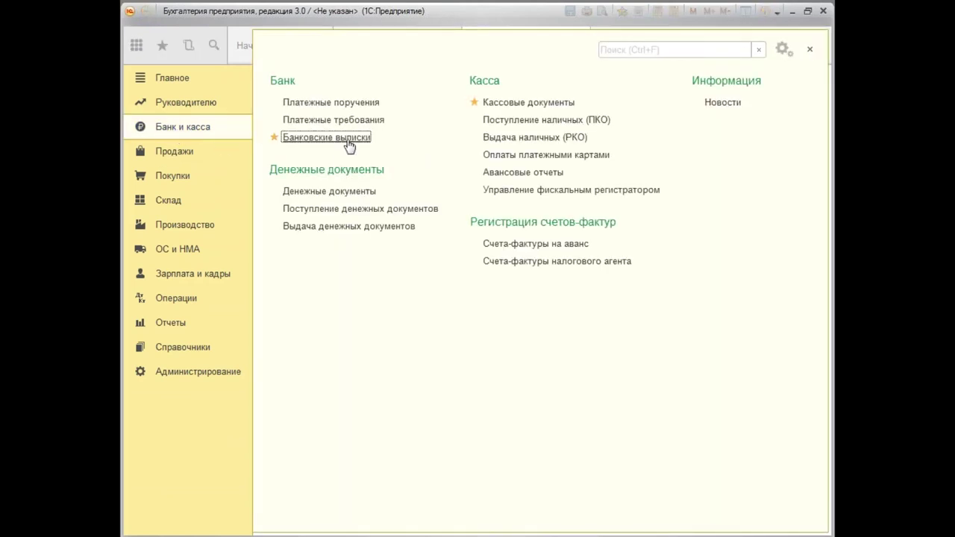
pyautogui.click(345, 105)
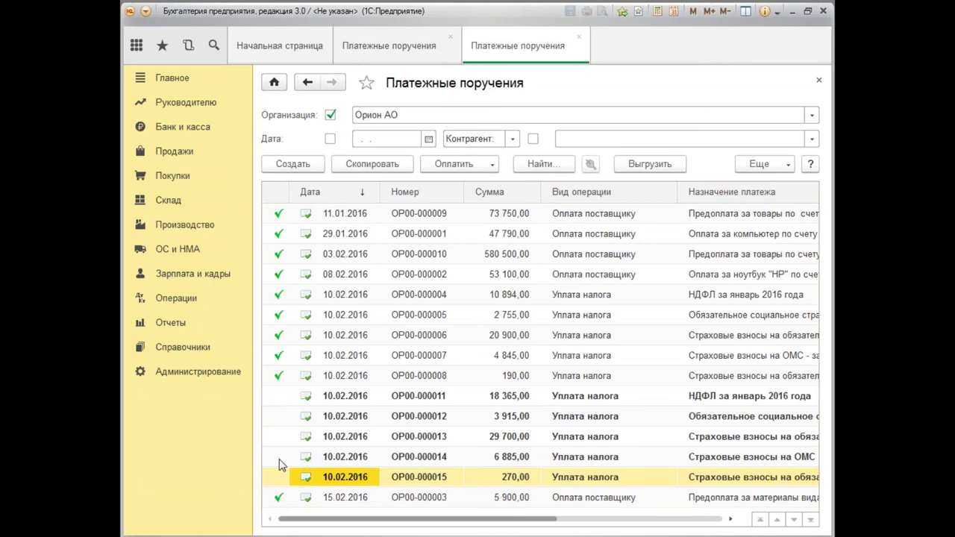
pyautogui.click(330, 402)
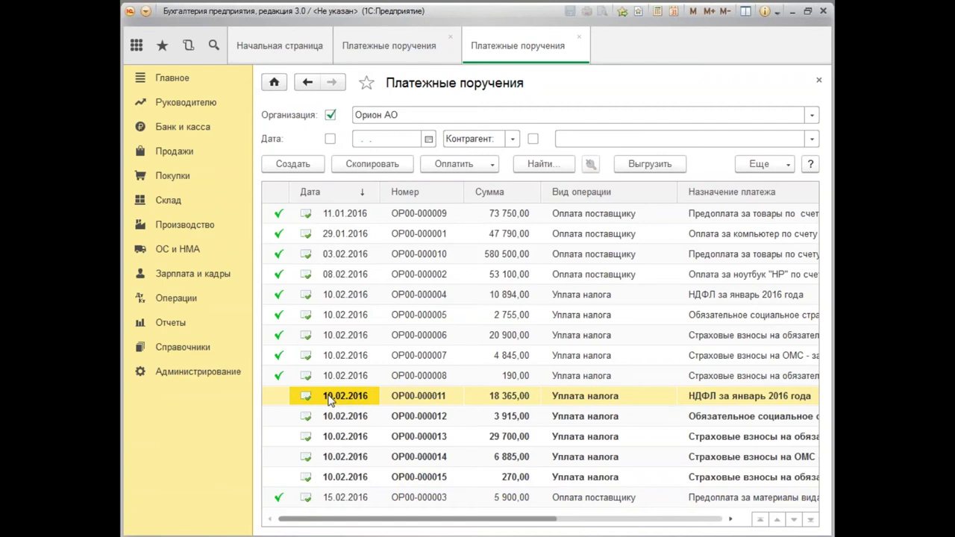
pyautogui.doubleClick(329, 402)
pyautogui.click(314, 114)
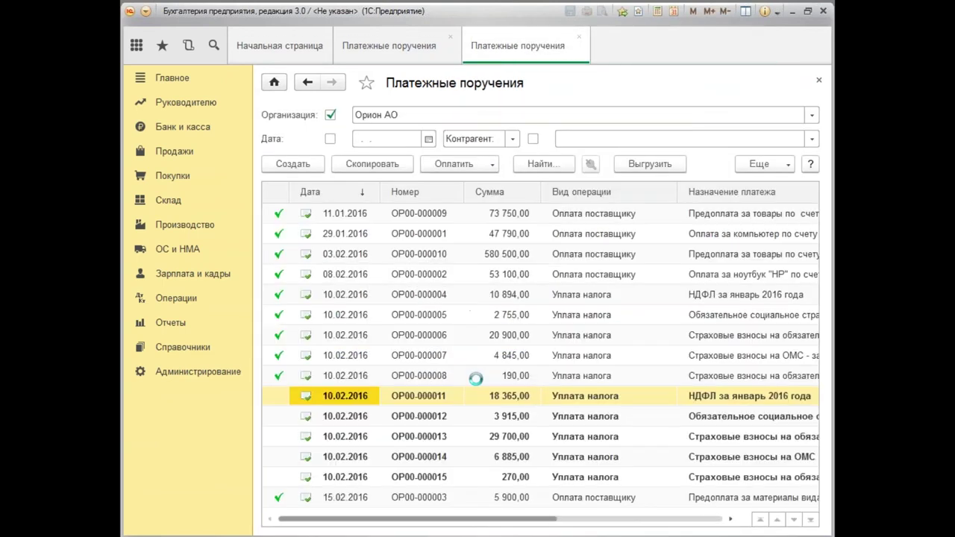
pyautogui.click(441, 498)
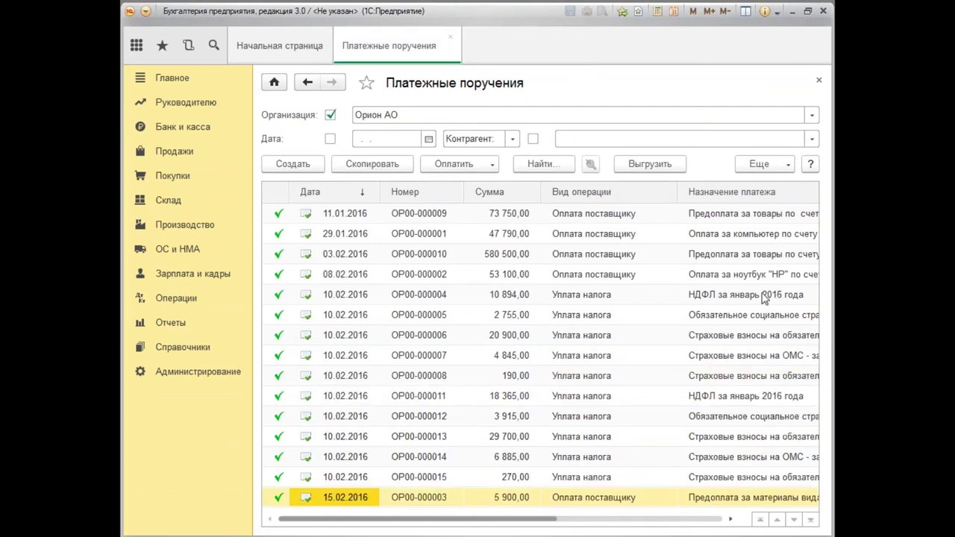
pyautogui.click(819, 82)
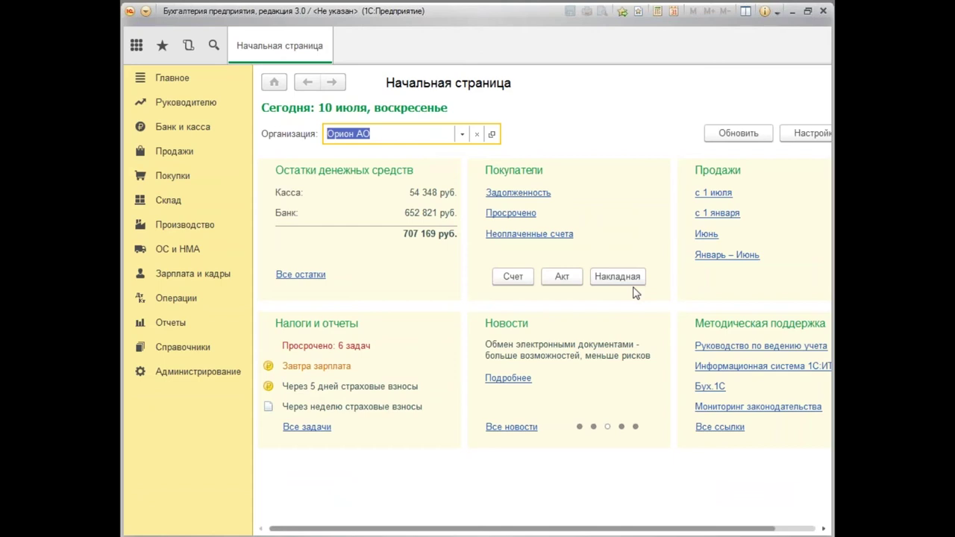
# Run Оборотно-сальдовая ведомость with the period ending 10.02.2016.
pyautogui.click(173, 326)
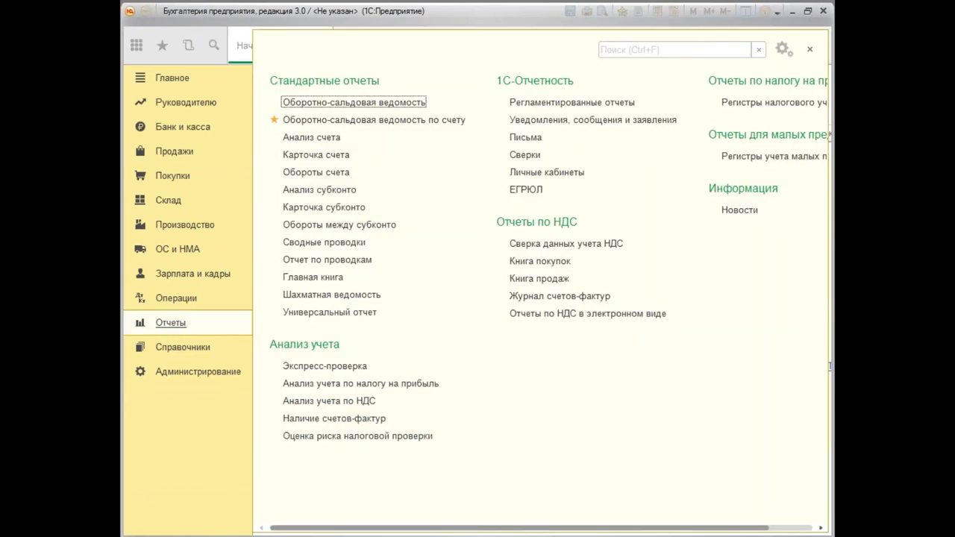
pyautogui.click(376, 108)
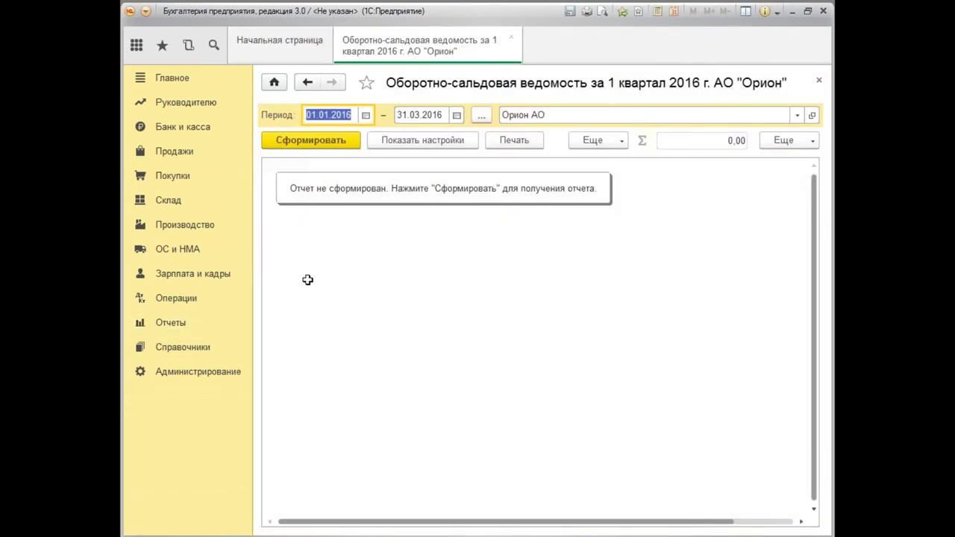
pyautogui.click(419, 115)
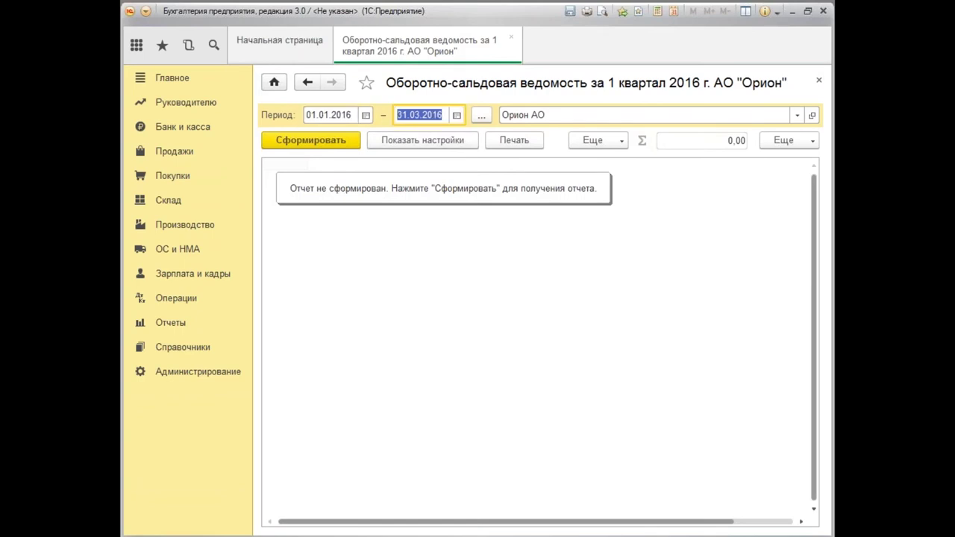
pyautogui.write('31.0')
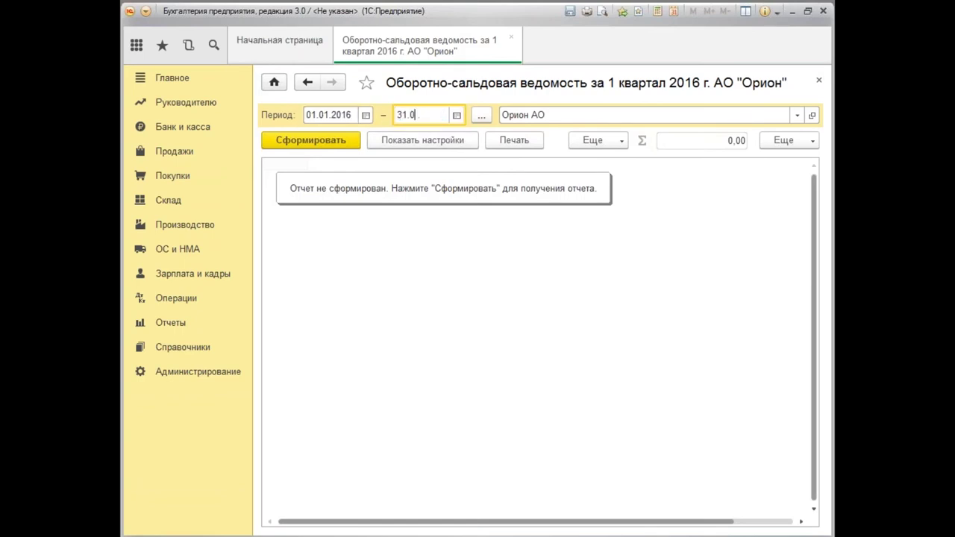
pyautogui.press('BackSpace')
pyautogui.press('BackSpace')
pyautogui.press('BackSpace')
pyautogui.press('BackSpace')
pyautogui.write('0.02.2016')
pyautogui.press('Tab')
pyautogui.click(311, 142)
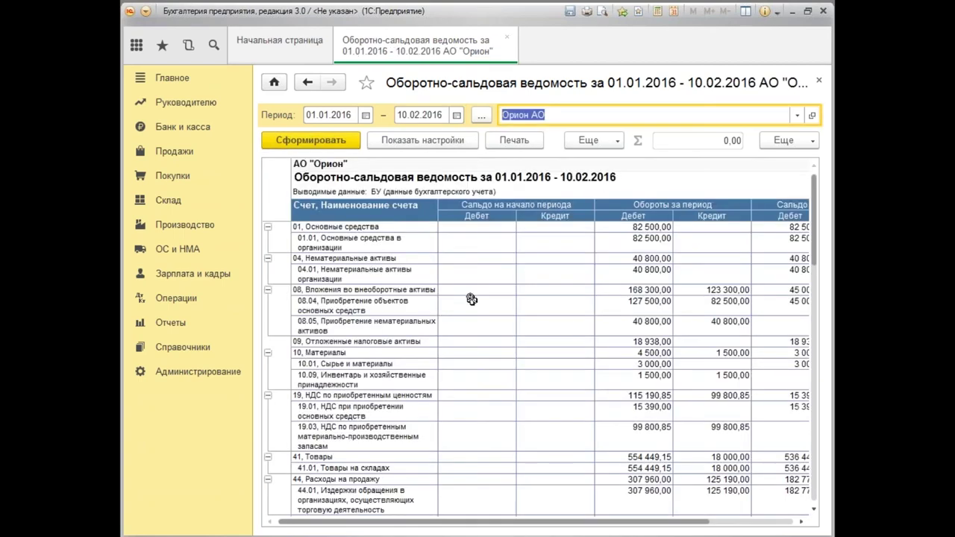
pyautogui.click(813, 510)
pyautogui.click(813, 510)
pyautogui.scroll(-6, 814, 512)
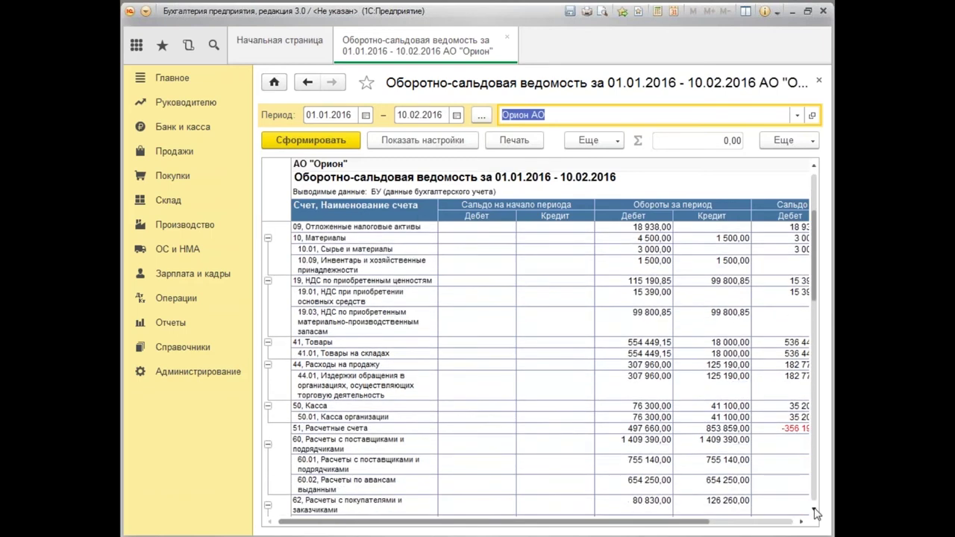
pyautogui.click(814, 511)
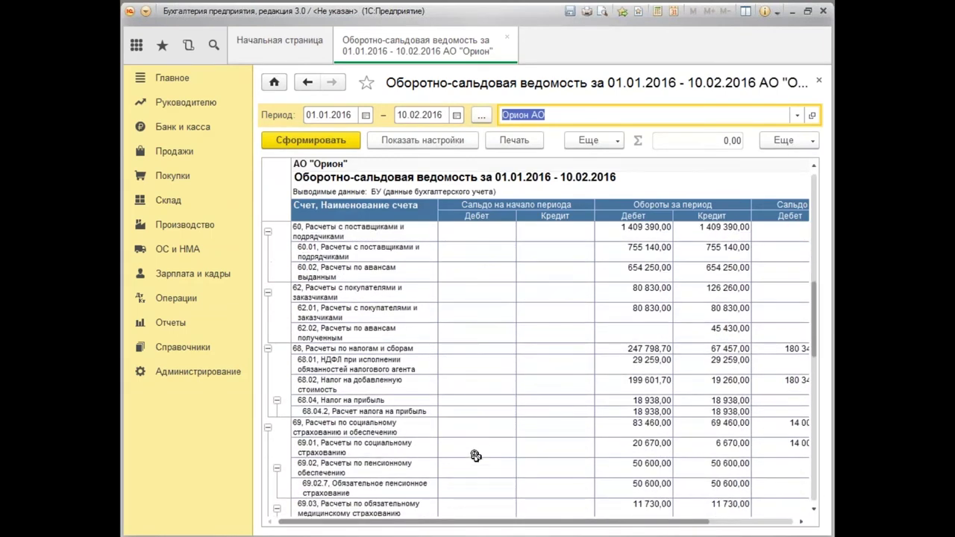
pyautogui.click(638, 362)
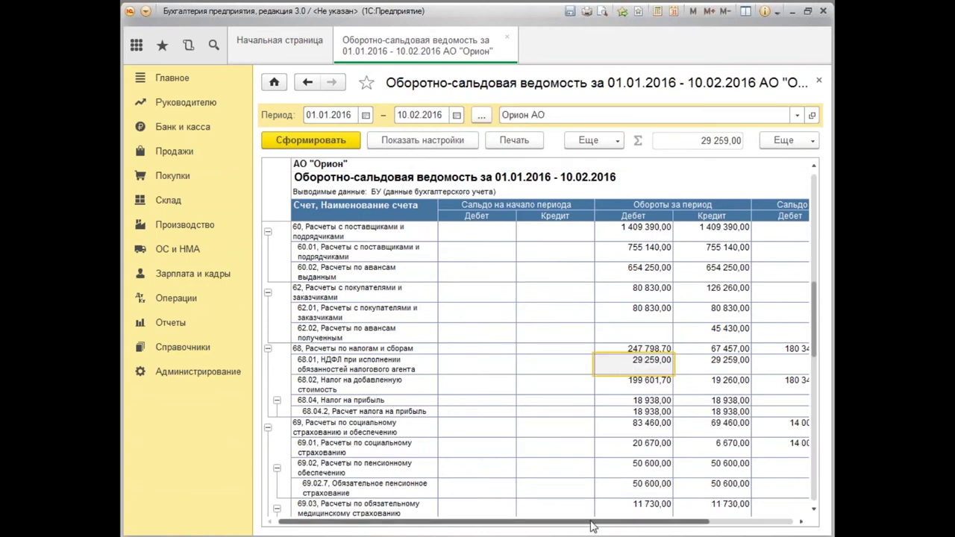
pyautogui.moveTo(593, 521); pyautogui.dragTo(623, 521)
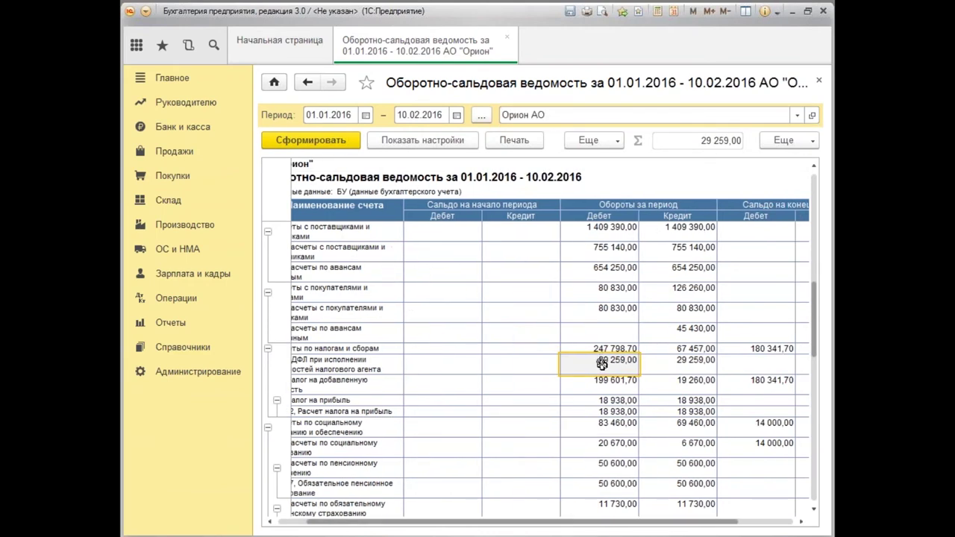
pyautogui.click(687, 362)
pyautogui.moveTo(653, 522); pyautogui.dragTo(710, 522)
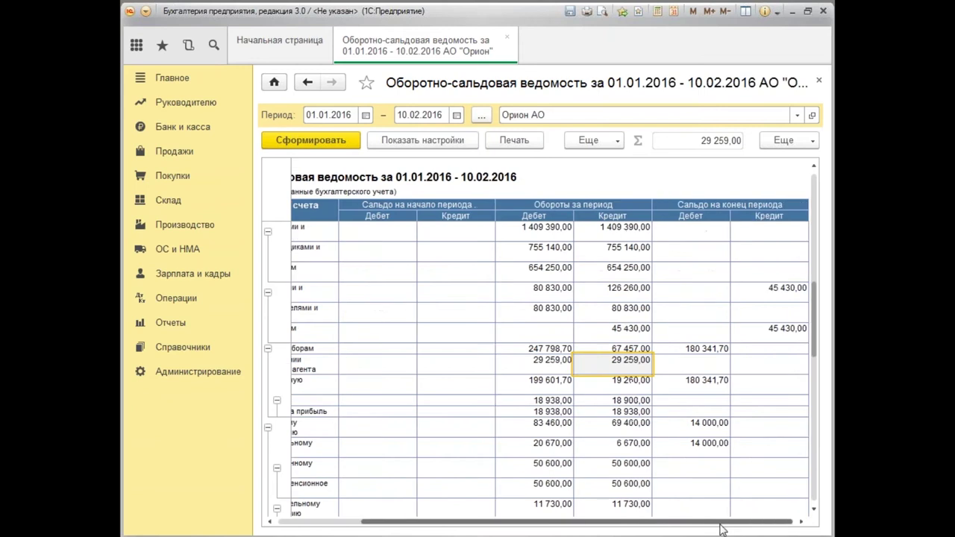
pyautogui.click(706, 364)
pyautogui.click(748, 364)
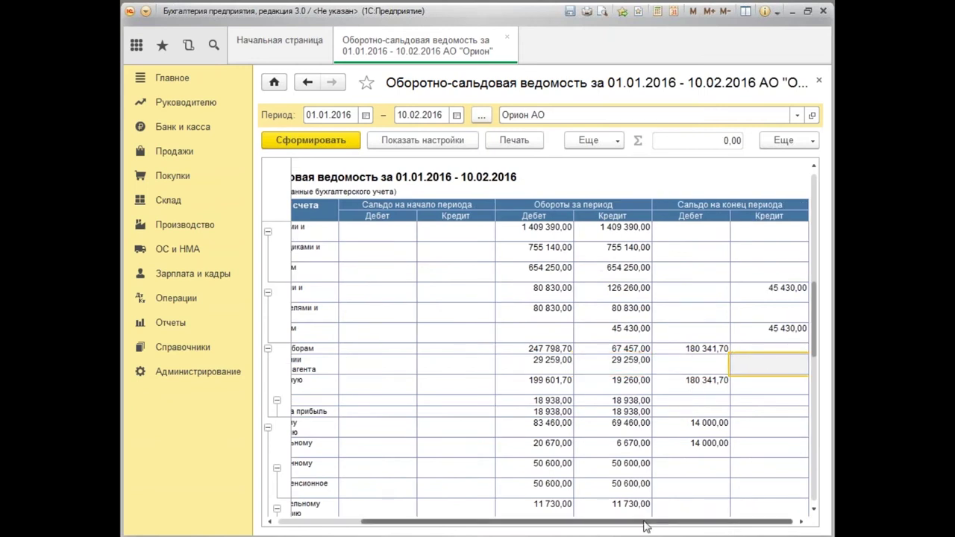
pyautogui.moveTo(647, 527); pyautogui.dragTo(562, 527)
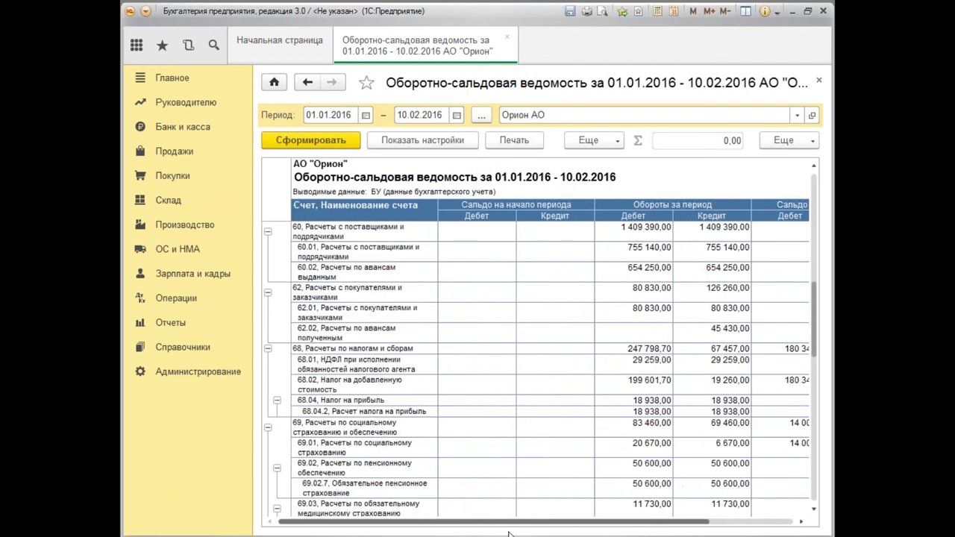
pyautogui.click(365, 433)
pyautogui.click(667, 426)
pyautogui.hscroll(3, 687, 490)
pyautogui.click(595, 481)
pyautogui.click(692, 443)
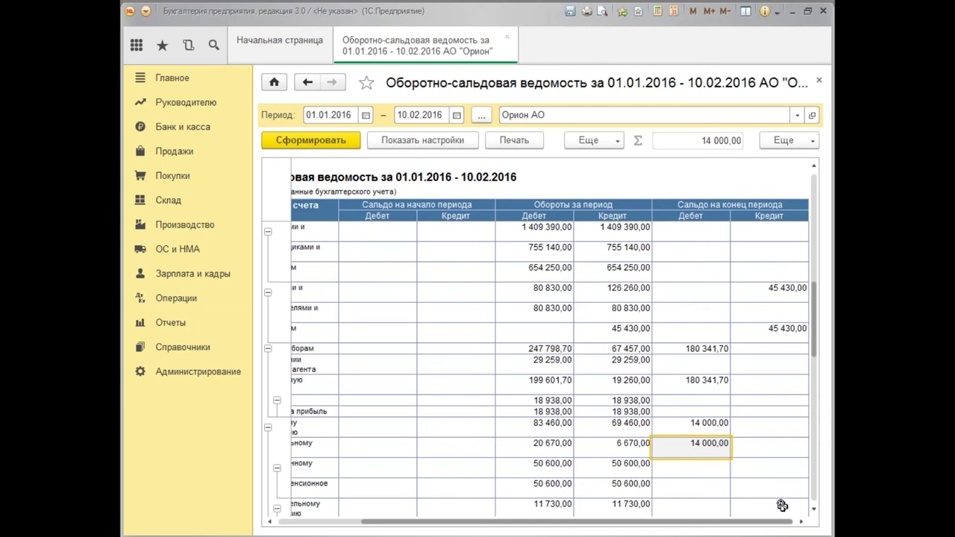
pyautogui.moveTo(694, 528); pyautogui.dragTo(486, 530)
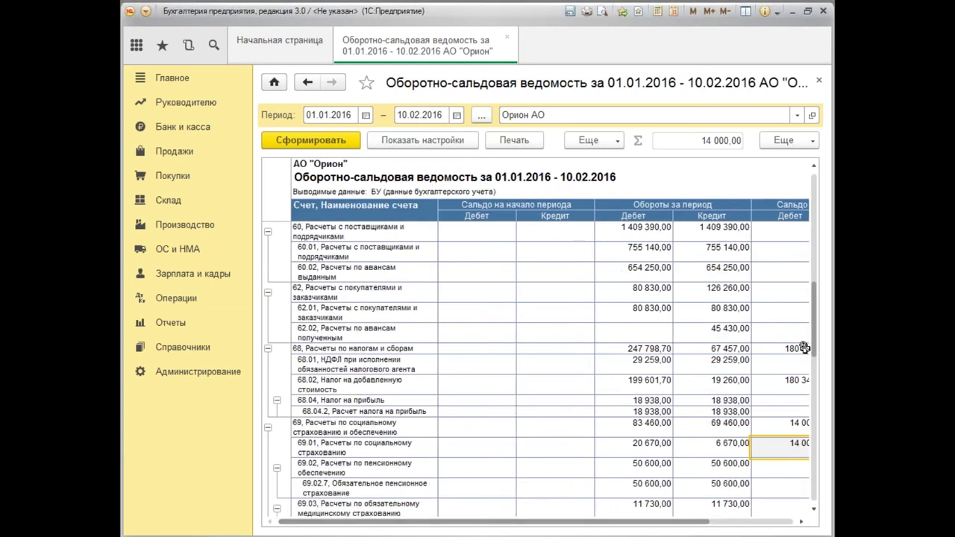
pyautogui.scroll(-3, 810, 350)
pyautogui.scroll(-1, 649, 402)
pyautogui.click(622, 401)
pyautogui.moveTo(647, 522); pyautogui.dragTo(731, 523)
pyautogui.click(628, 401)
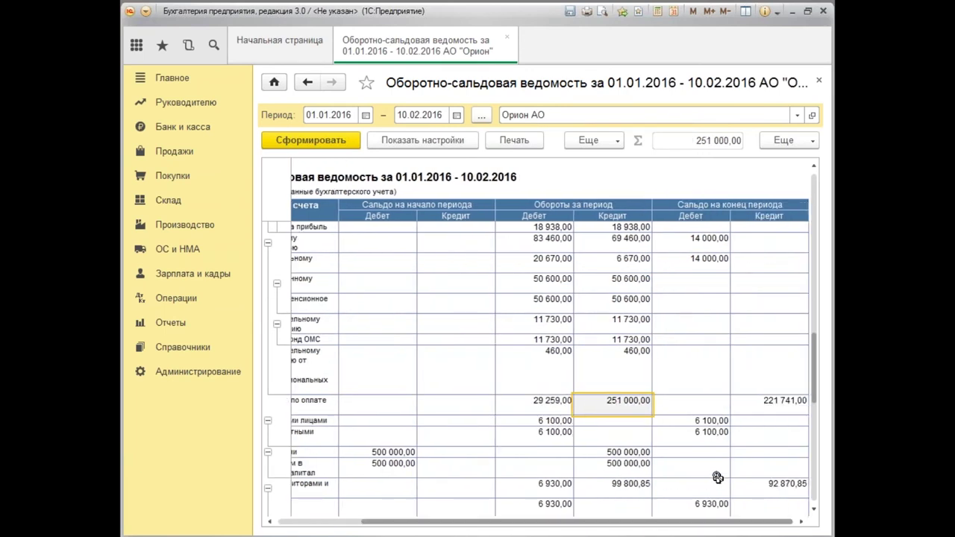
pyautogui.click(781, 409)
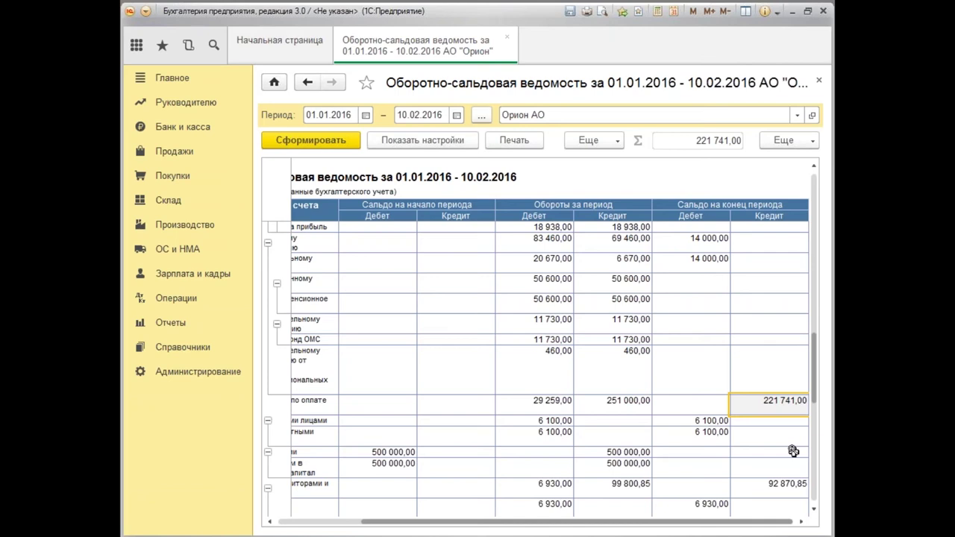
# Close the trial balance and open Отчеты по зарплате under Зарплата и кадры.
pyautogui.click(821, 82)
pyautogui.click(206, 276)
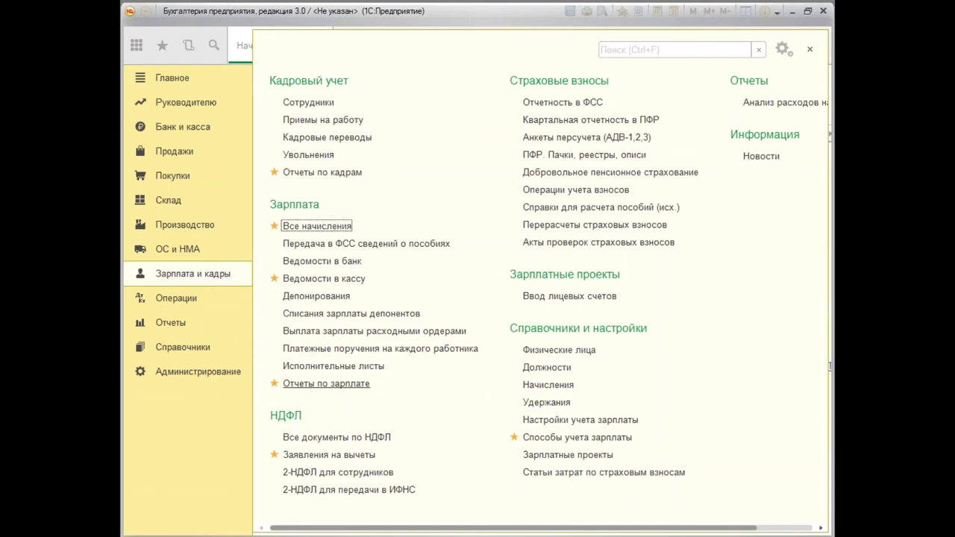
pyautogui.click(346, 385)
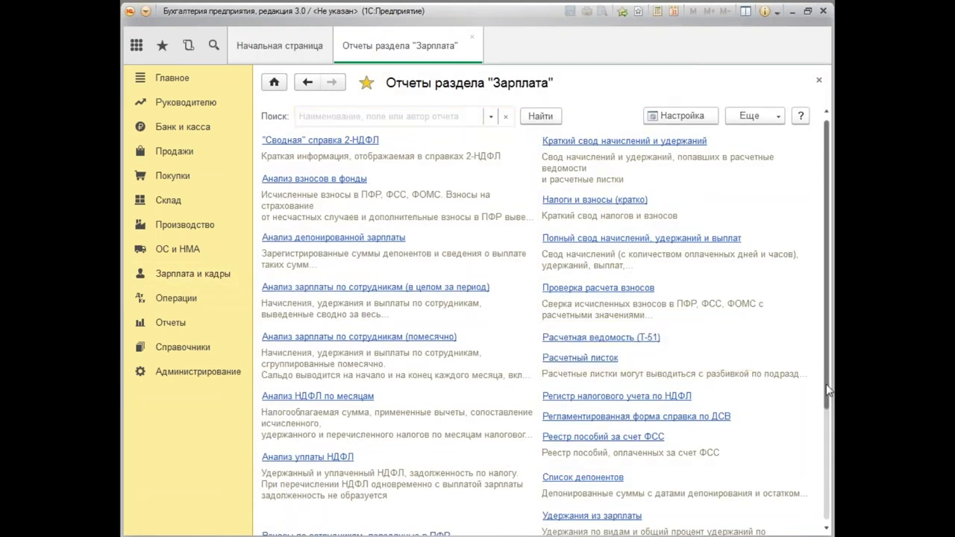
pyautogui.scroll(-1, 826, 386)
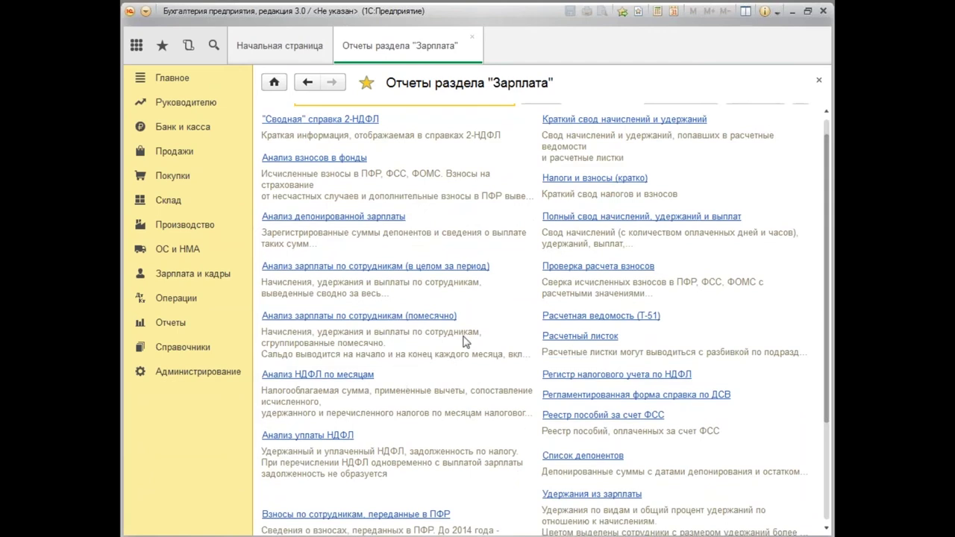
pyautogui.scroll(1, 827, 325)
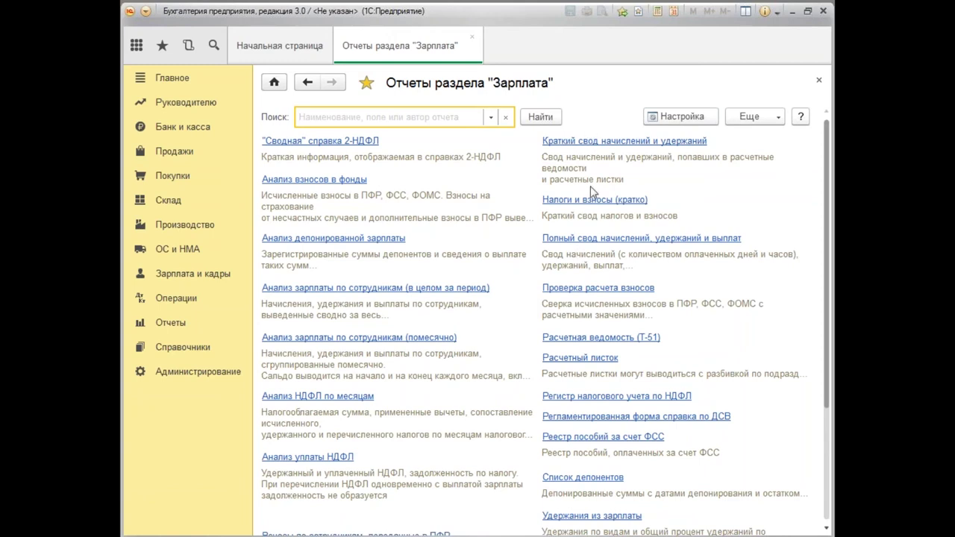
# Generate the Расчетный листок for 01.01.2016–31.01.2016 and open the calculator beside the taxable income total.
pyautogui.click(580, 358)
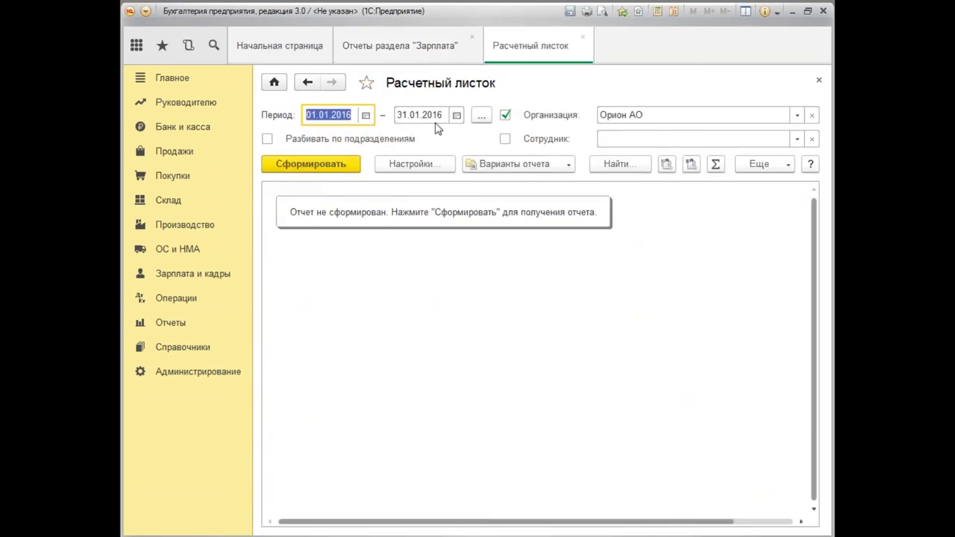
pyautogui.click(326, 166)
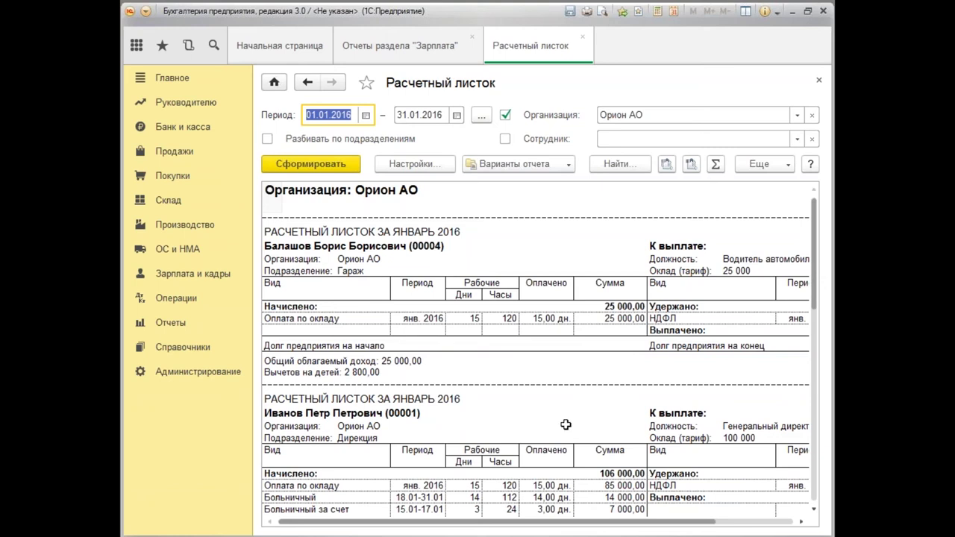
pyautogui.moveTo(506, 525); pyautogui.dragTo(500, 515)
pyautogui.click(418, 366)
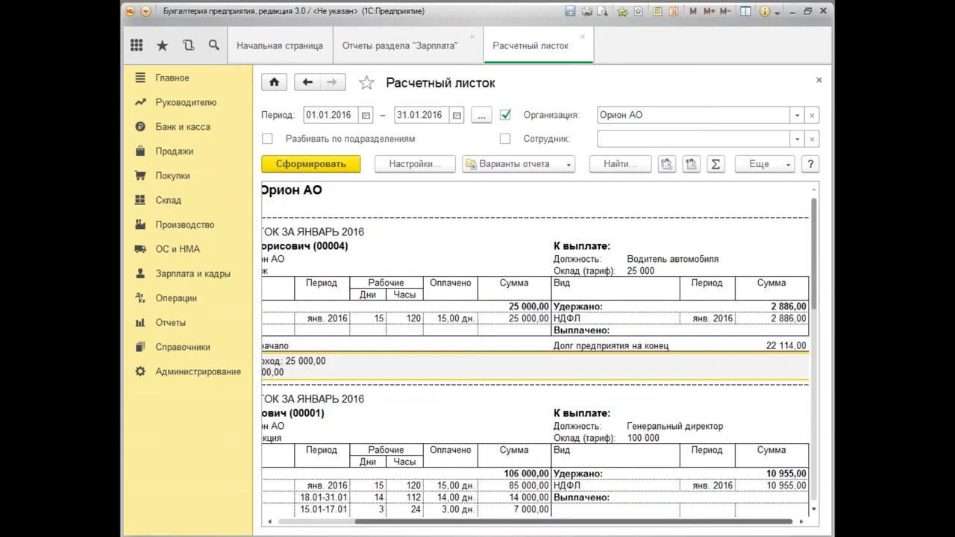
pyautogui.hotkey('ctrl', 'F2')
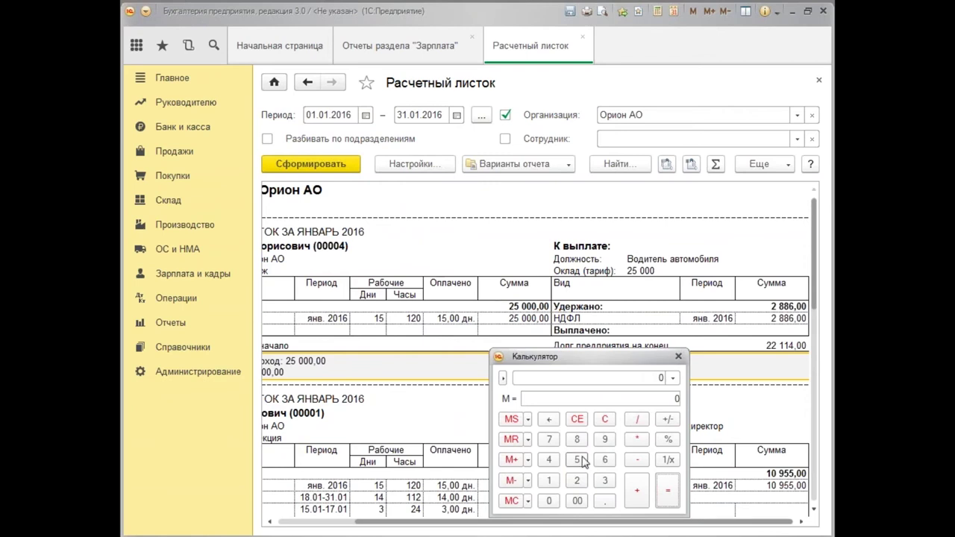
# Calculate (25 000 − 2 800) × 13% on the calculator, getting 2 886.
pyautogui.click(577, 481)
pyautogui.click(577, 460)
pyautogui.click(549, 502)
pyautogui.doubleClick(549, 502)
pyautogui.click(639, 460)
pyautogui.click(576, 481)
pyautogui.click(577, 441)
pyautogui.click(549, 501)
pyautogui.click(550, 502)
pyautogui.click(635, 441)
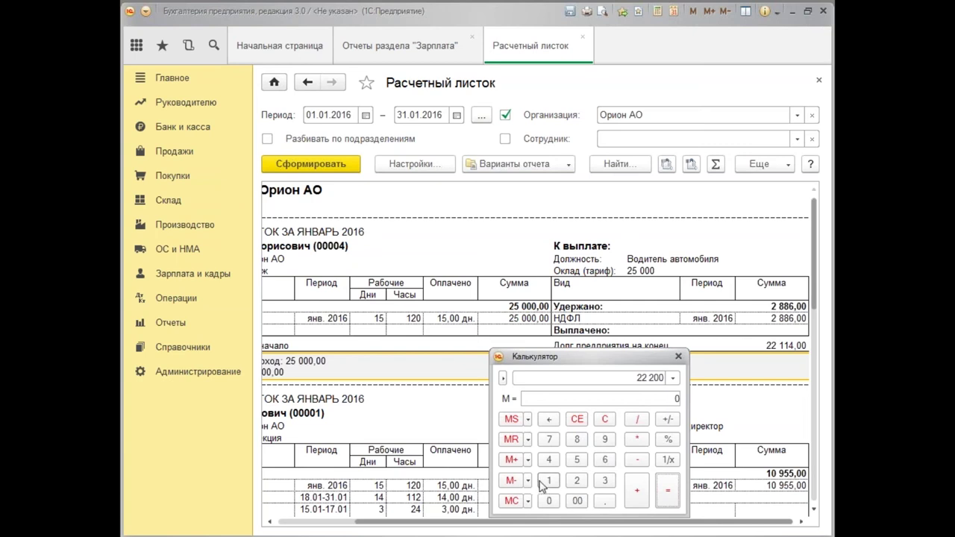
pyautogui.click(552, 482)
pyautogui.click(605, 480)
pyautogui.click(668, 439)
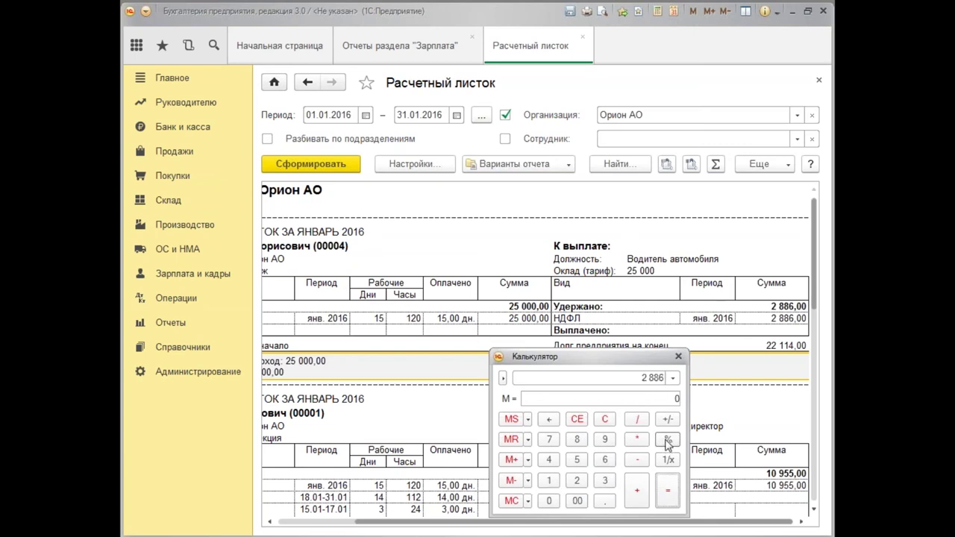
# Close the calculator and inspect the director's Больничный accruals of 14 000 and 7 000.
pyautogui.click(678, 357)
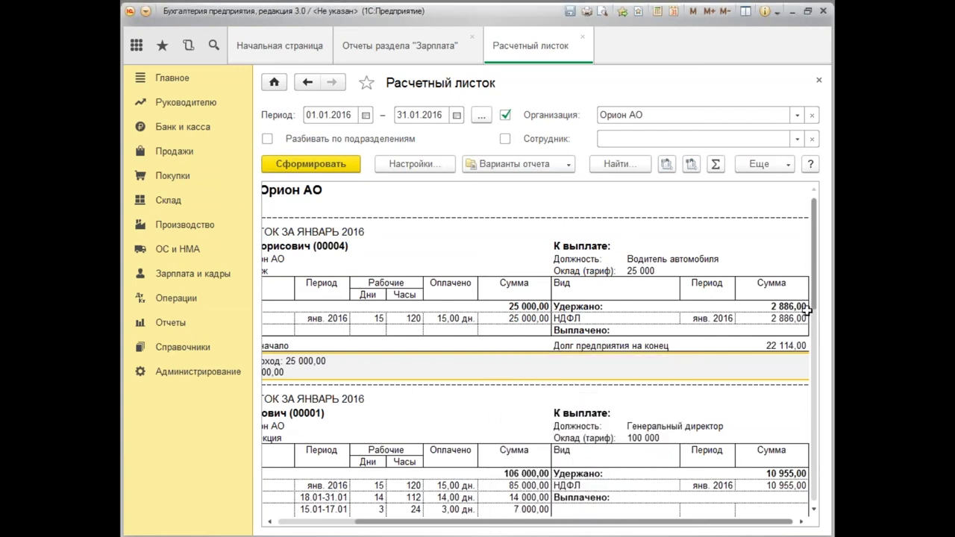
pyautogui.scroll(-3, 815, 302)
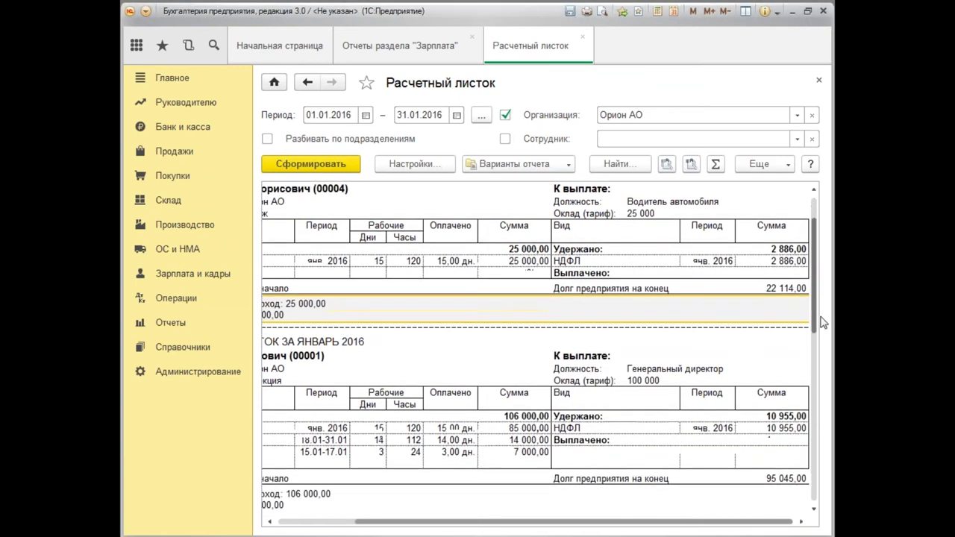
pyautogui.moveTo(670, 522); pyautogui.dragTo(439, 531)
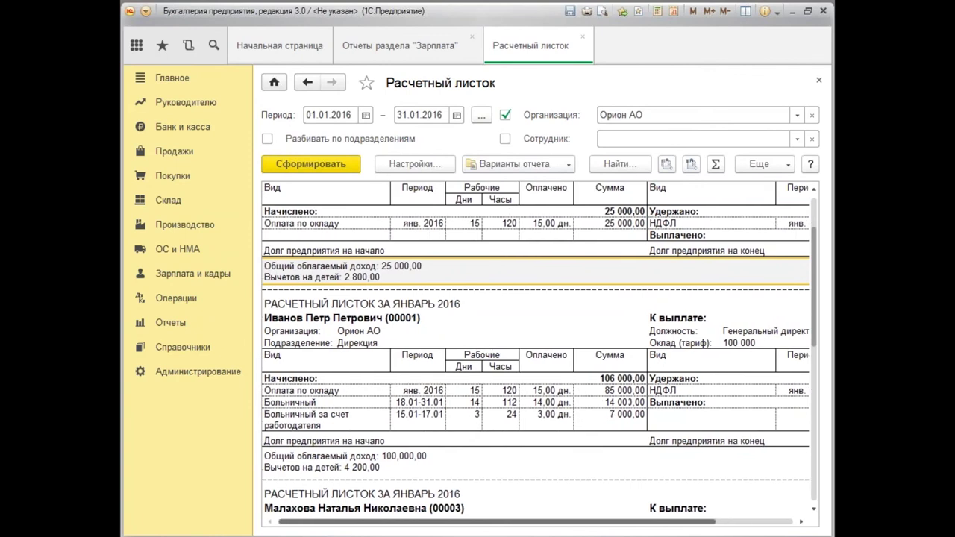
pyautogui.click(328, 402)
pyautogui.click(351, 418)
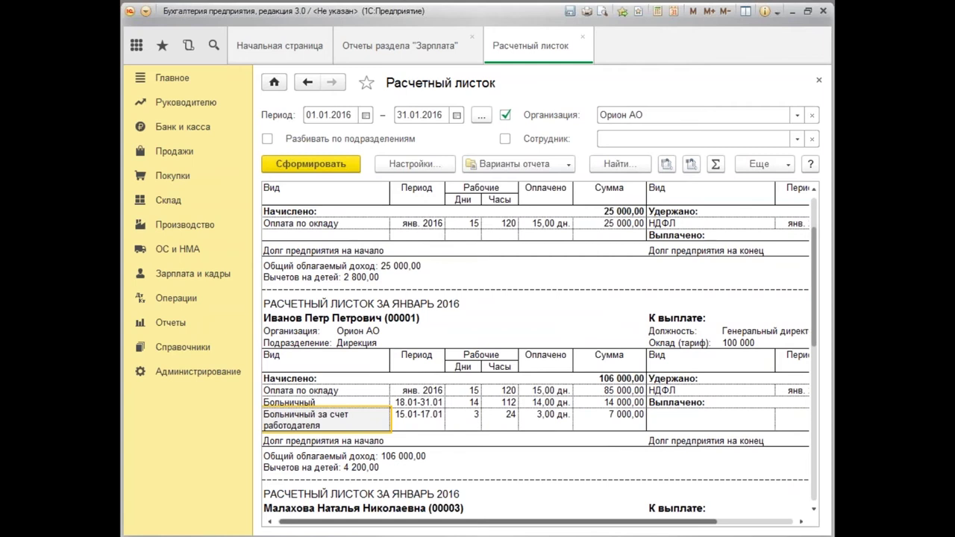
pyautogui.hscroll(3, 362, 391)
pyautogui.click(322, 403)
pyautogui.click(325, 419)
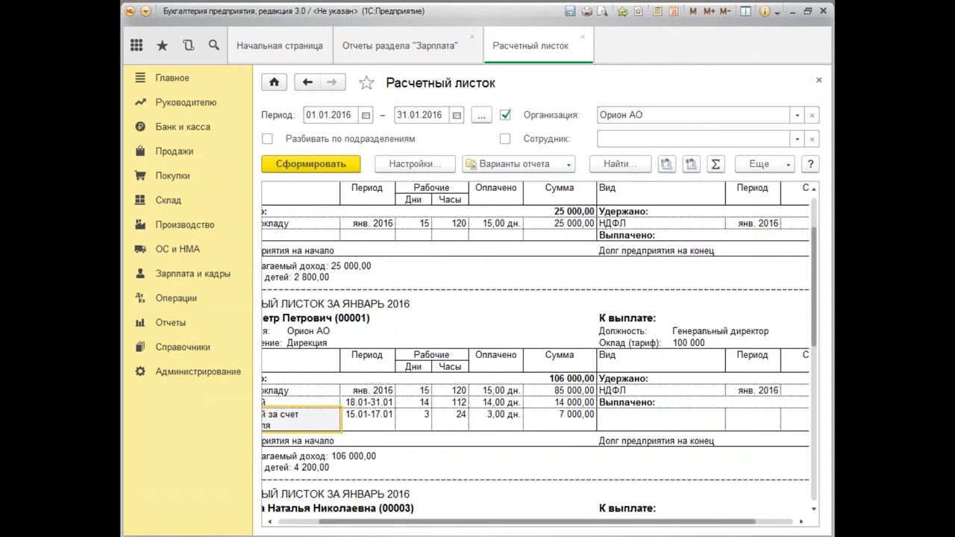
pyautogui.moveTo(562, 525); pyautogui.dragTo(519, 525)
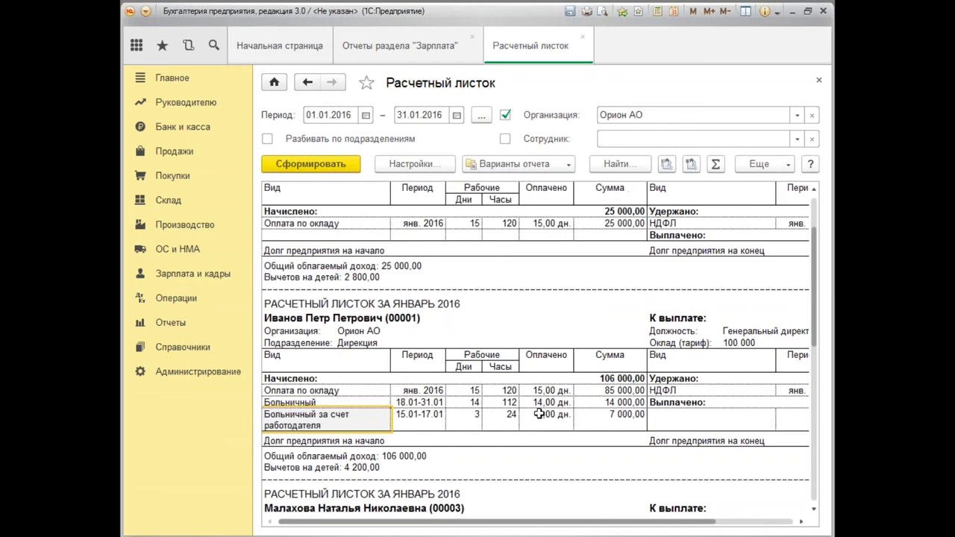
pyautogui.moveTo(815, 340); pyautogui.dragTo(815, 306)
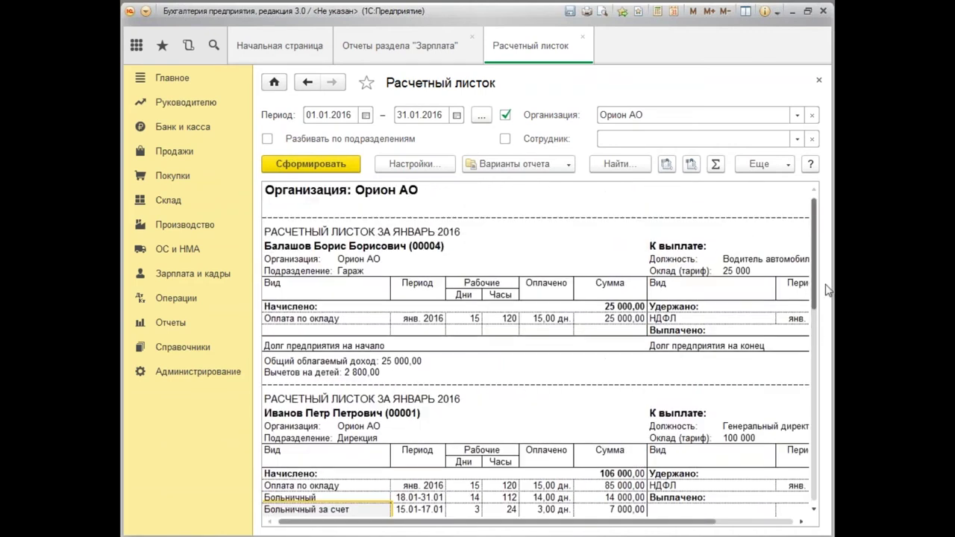
pyautogui.click(340, 116)
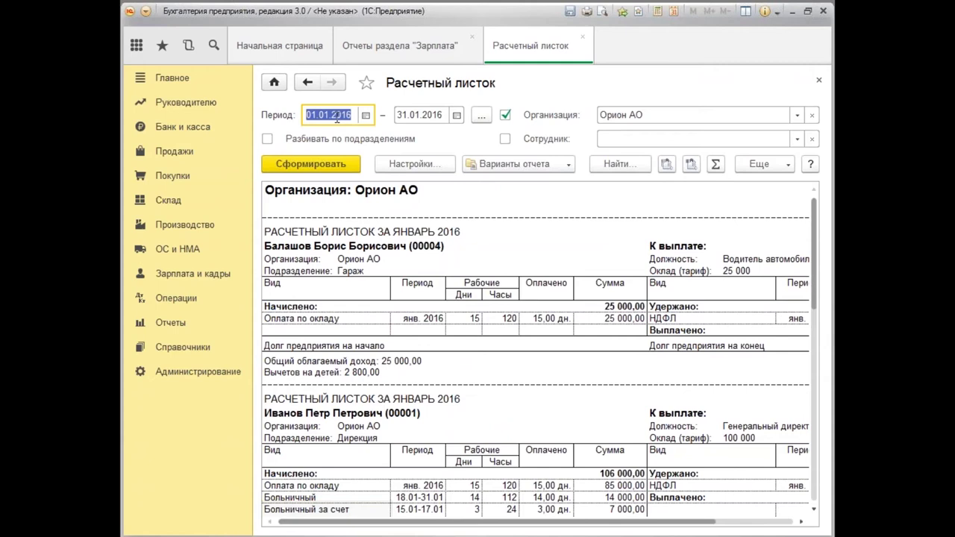
# Regenerate the payslips for the period 01.02.2016–29.02.2016.
pyautogui.write('01.02.2016')
pyautogui.press('Tab')
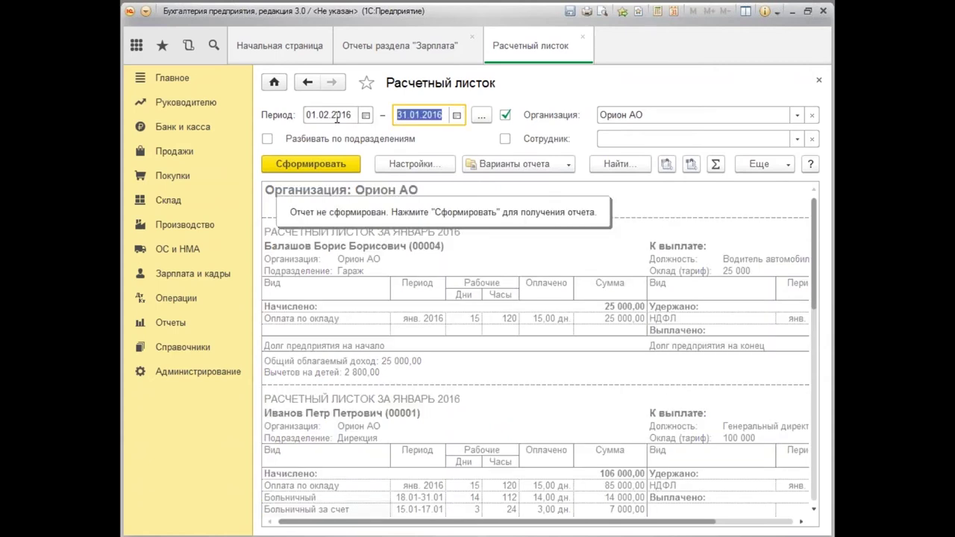
pyautogui.write('29')
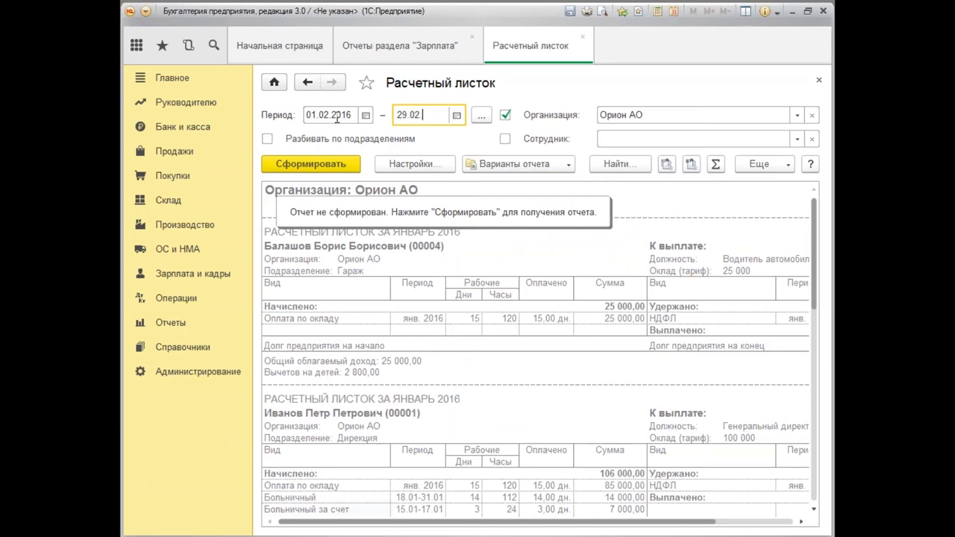
pyautogui.press('Tab')
pyautogui.click(345, 166)
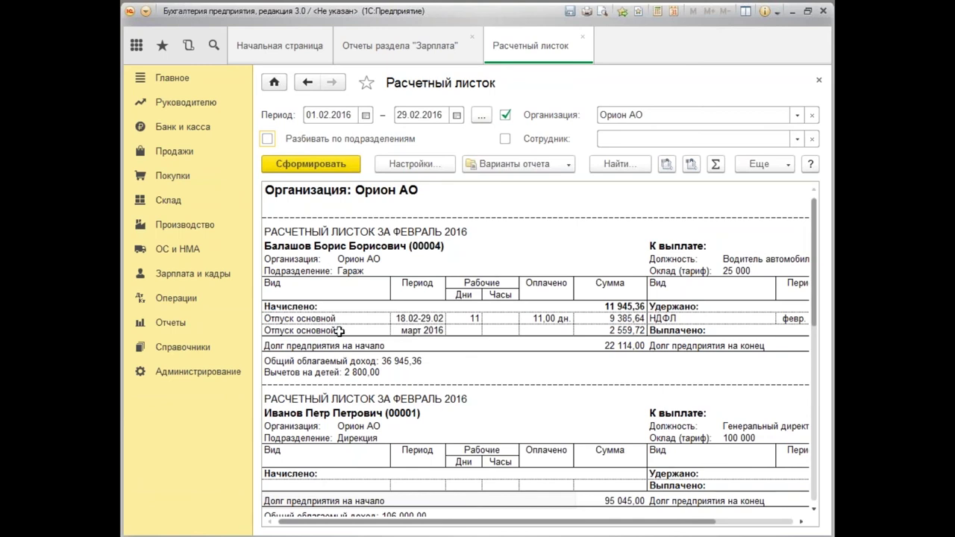
# Inspect the driver's Отпуск основной accruals for 18.02–29.02: 9 385,64 and 2 559,72.
pyautogui.click(347, 321)
pyautogui.click(360, 333)
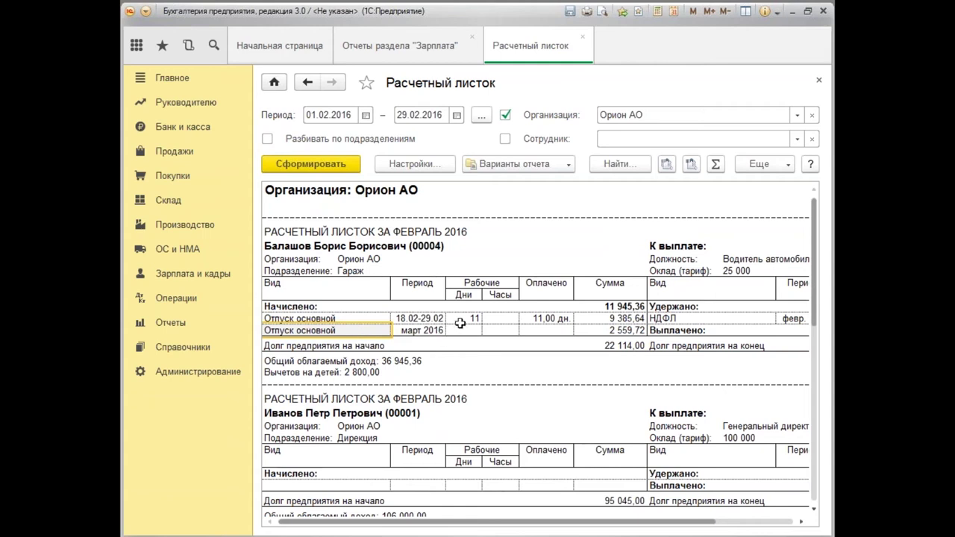
pyautogui.click(433, 319)
pyautogui.click(597, 318)
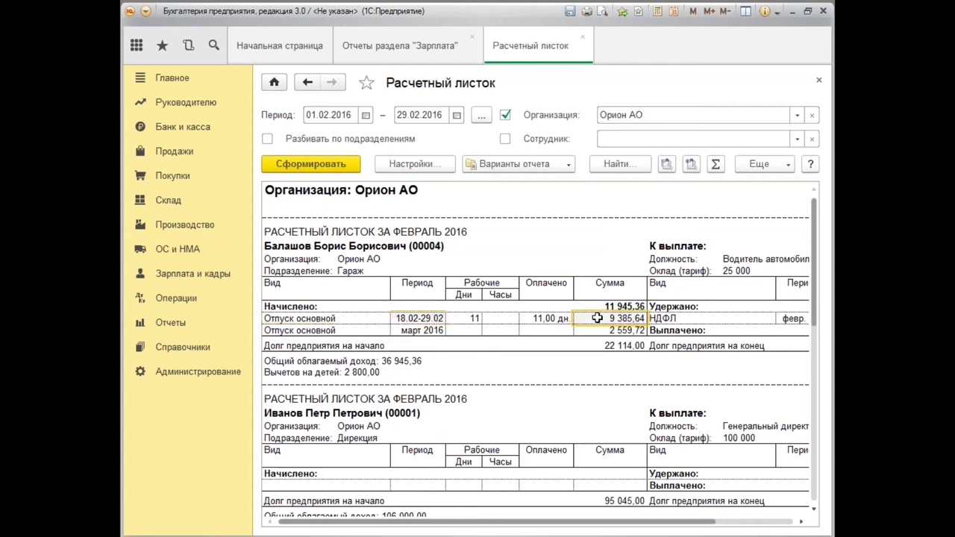
pyautogui.click(599, 332)
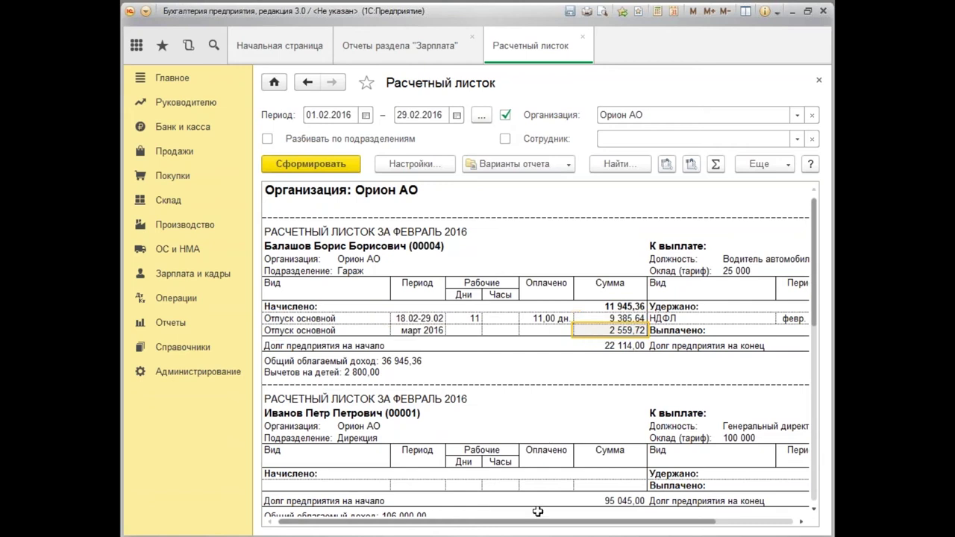
pyautogui.moveTo(541, 525); pyautogui.dragTo(624, 525)
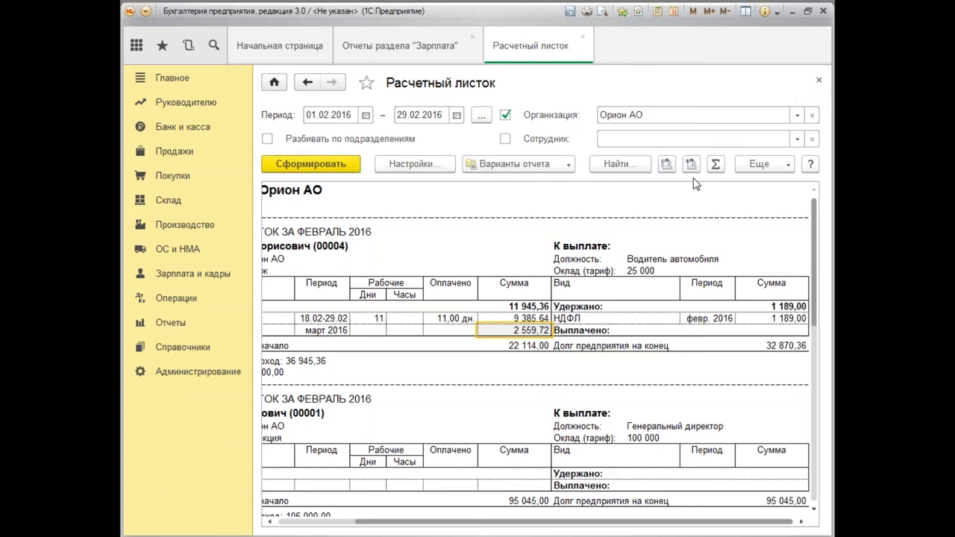
# Close the payslips and open the Расчетная ведомость (Т-51) report.
pyautogui.click(819, 80)
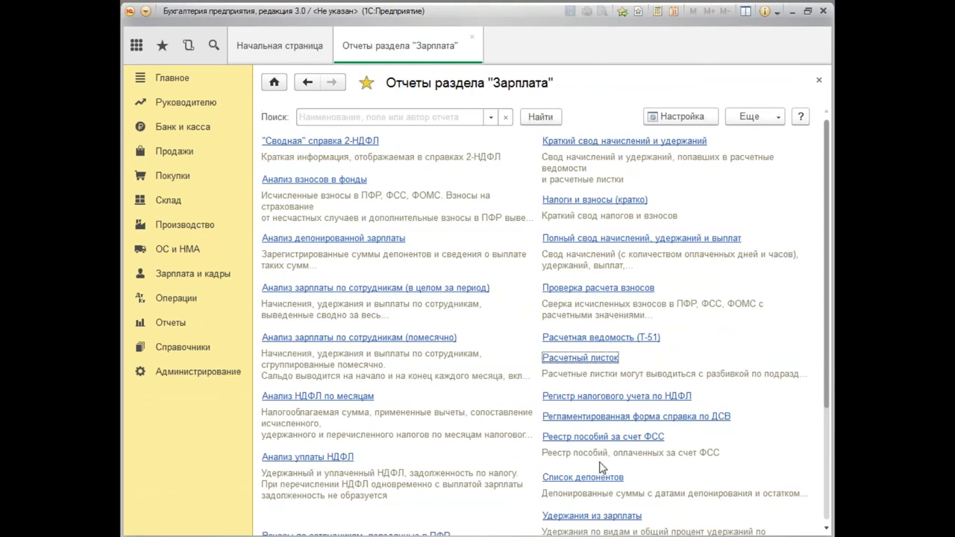
pyautogui.click(585, 338)
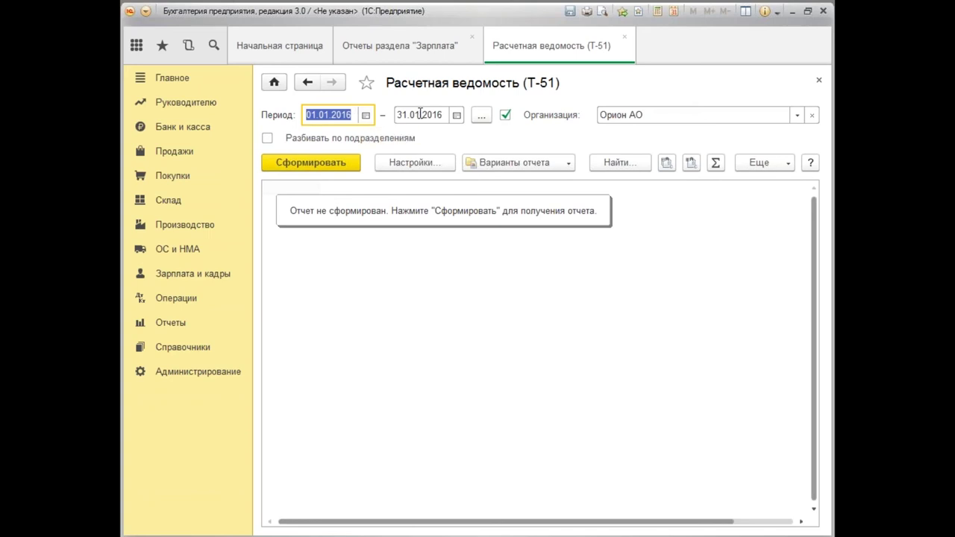
# Generate the January 2016 Т-51 statement for Орион АО and scroll across its columns.
pyautogui.click(311, 164)
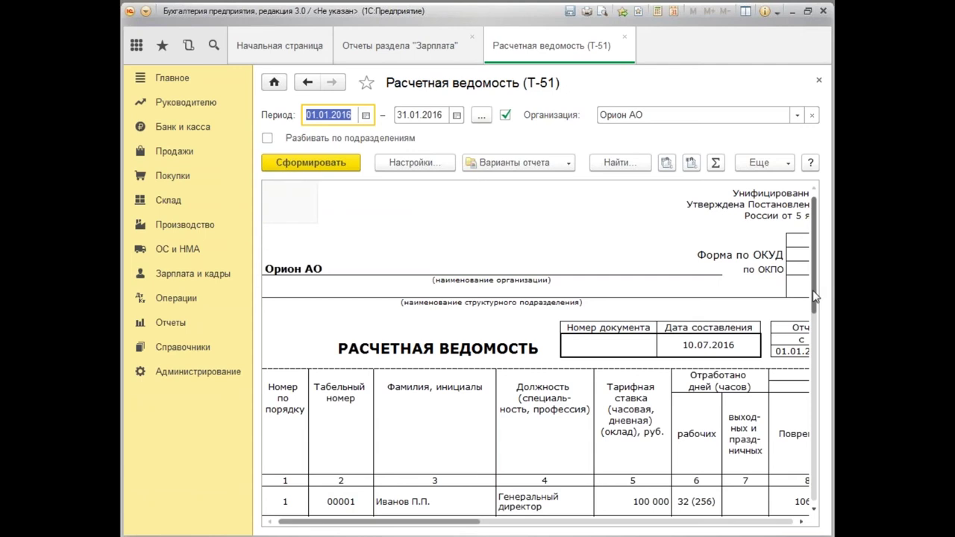
pyautogui.moveTo(469, 525); pyautogui.dragTo(587, 525)
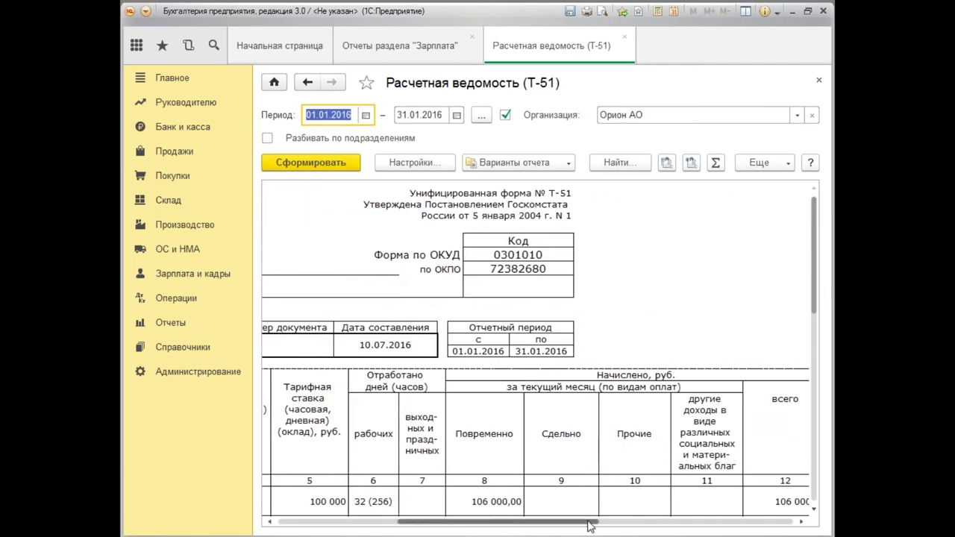
pyautogui.moveTo(571, 527); pyautogui.dragTo(727, 525)
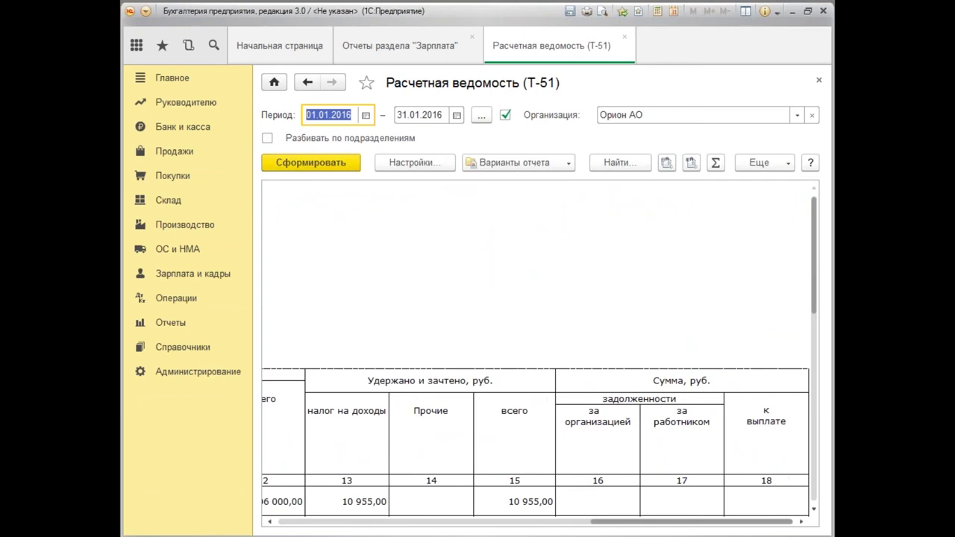
pyautogui.moveTo(815, 289); pyautogui.dragTo(832, 377)
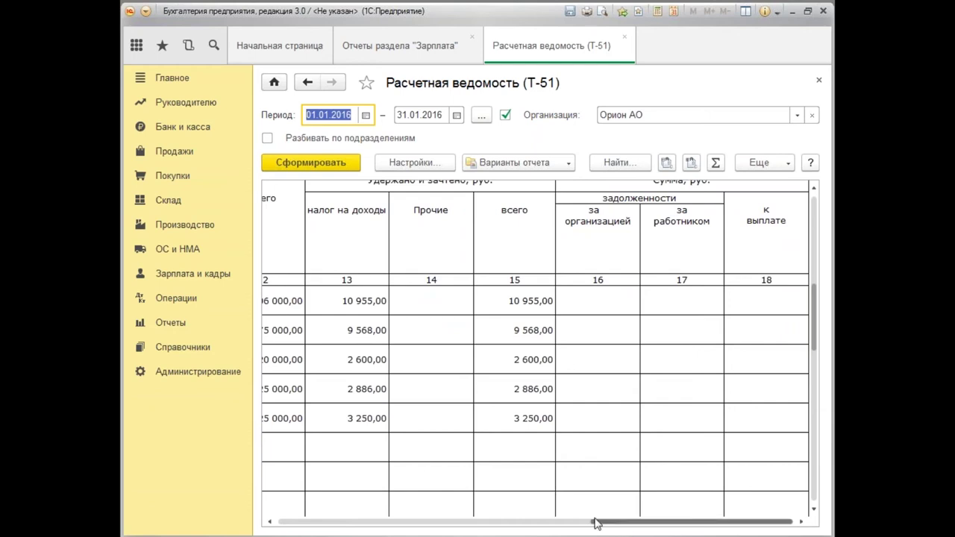
pyautogui.moveTo(617, 527); pyautogui.dragTo(309, 526)
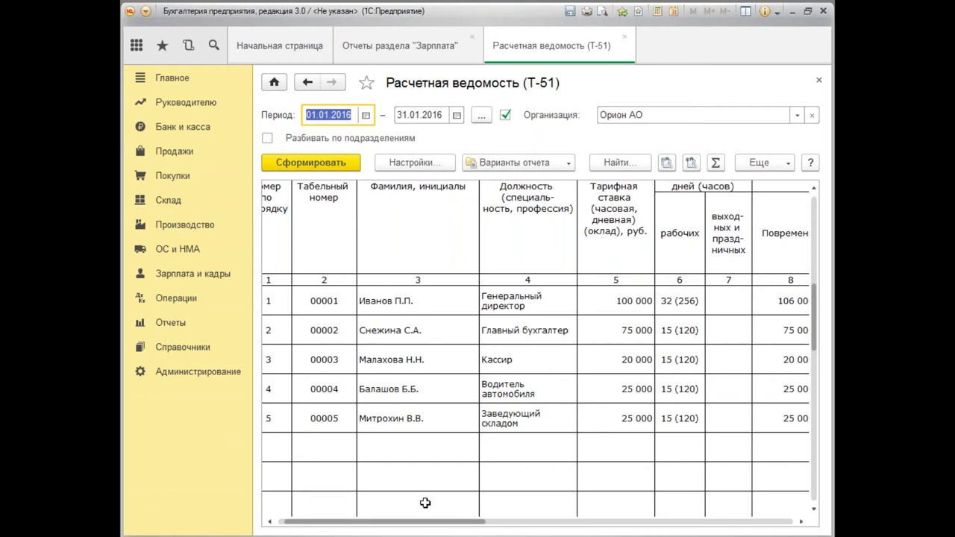
pyautogui.moveTo(470, 524); pyautogui.dragTo(763, 525)
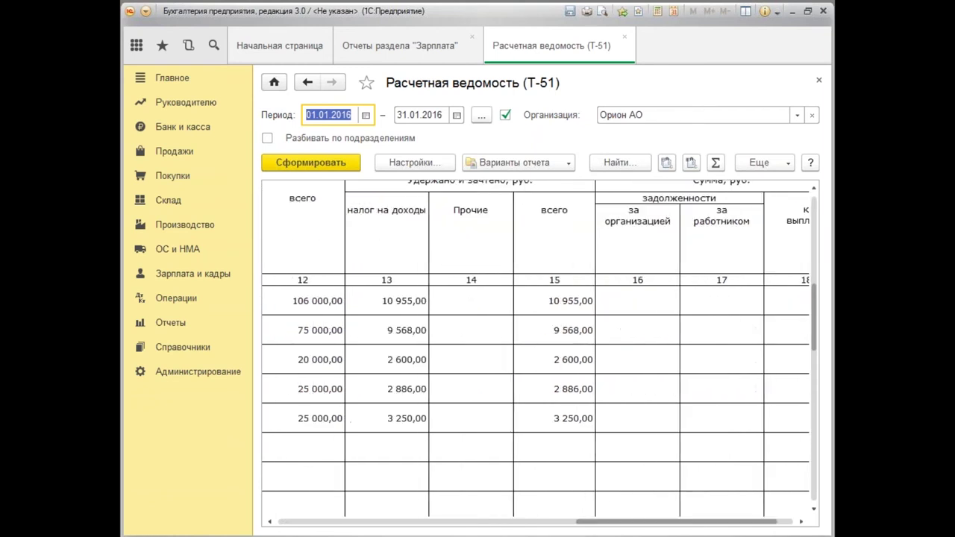
pyautogui.moveTo(687, 525); pyautogui.dragTo(684, 507)
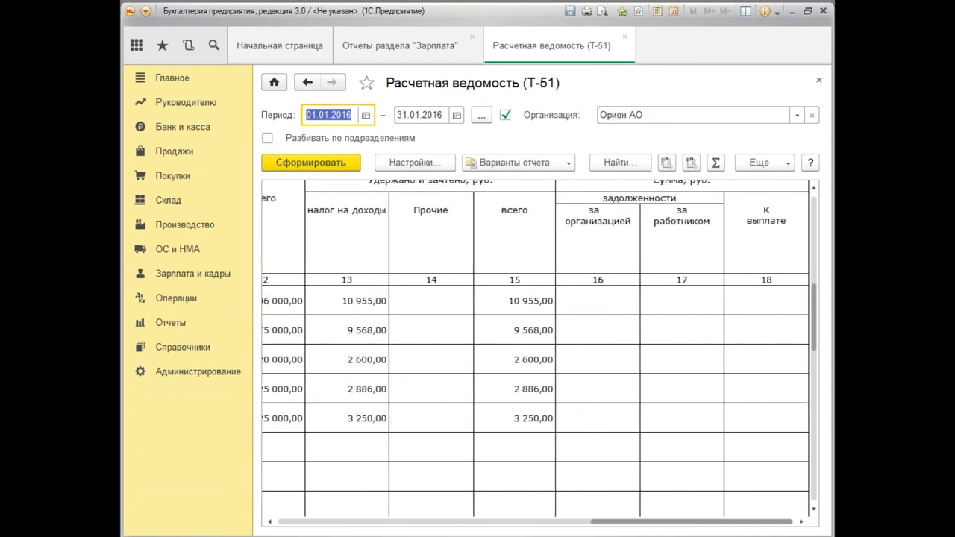
# Inspect row 1's other-deductions and other-accruals cells and the 10 955,00 total deductions.
pyautogui.click(455, 309)
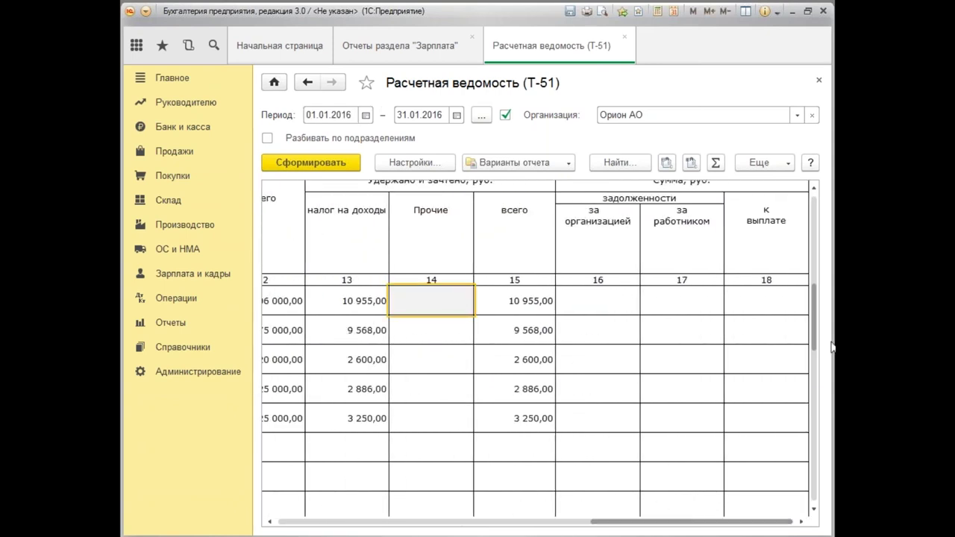
pyautogui.scroll(3, 813, 325)
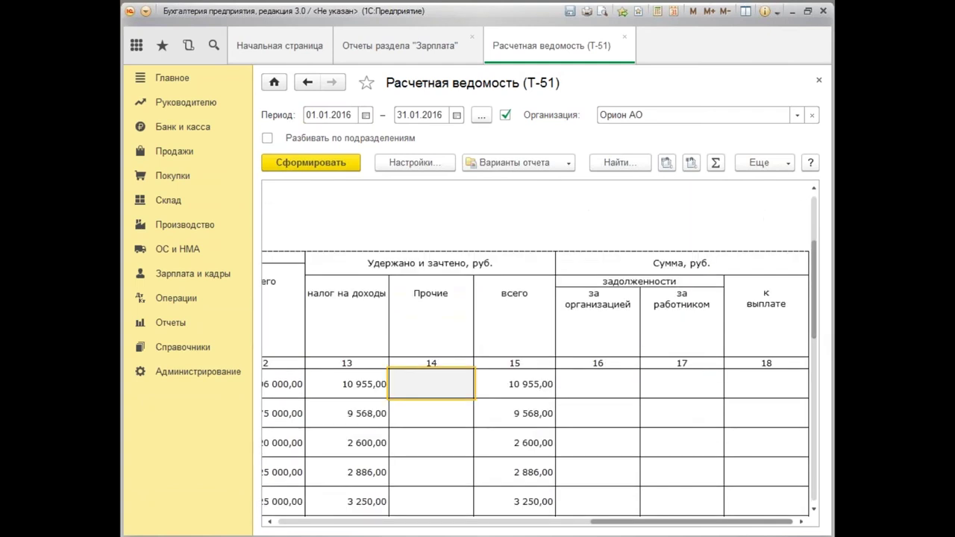
pyautogui.click(530, 386)
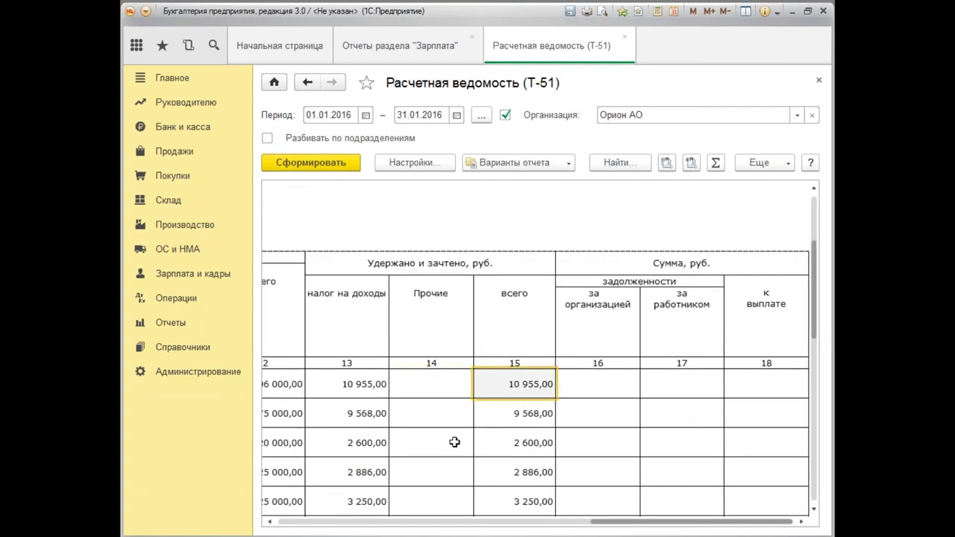
pyautogui.moveTo(646, 527); pyautogui.dragTo(493, 527)
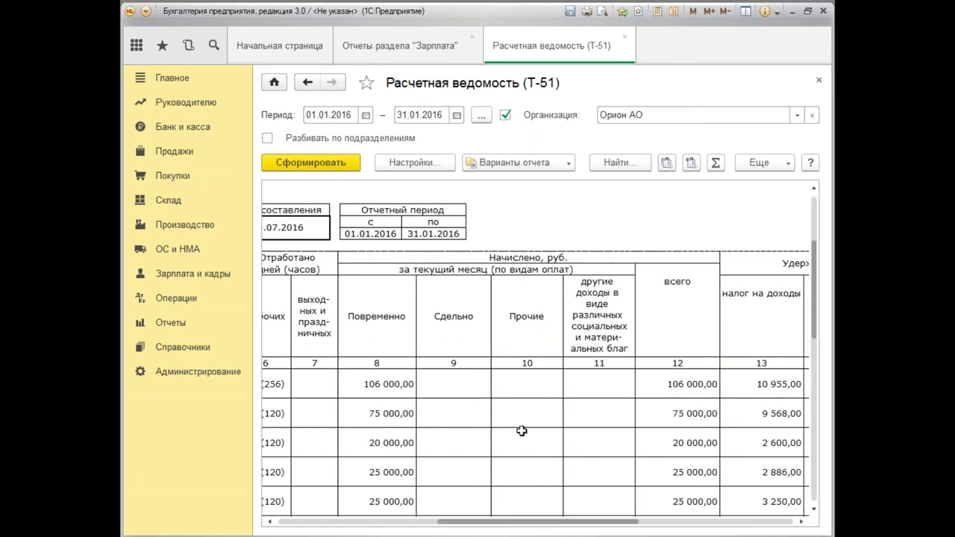
pyautogui.click(549, 388)
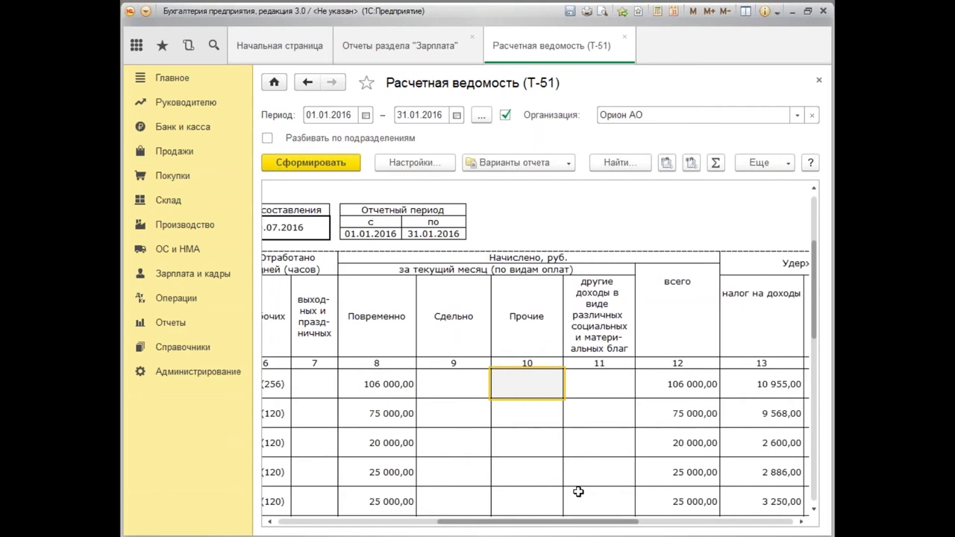
# Close Т-51 and generate the Анализ взносов в фонды report for January 2016.
pyautogui.click(819, 82)
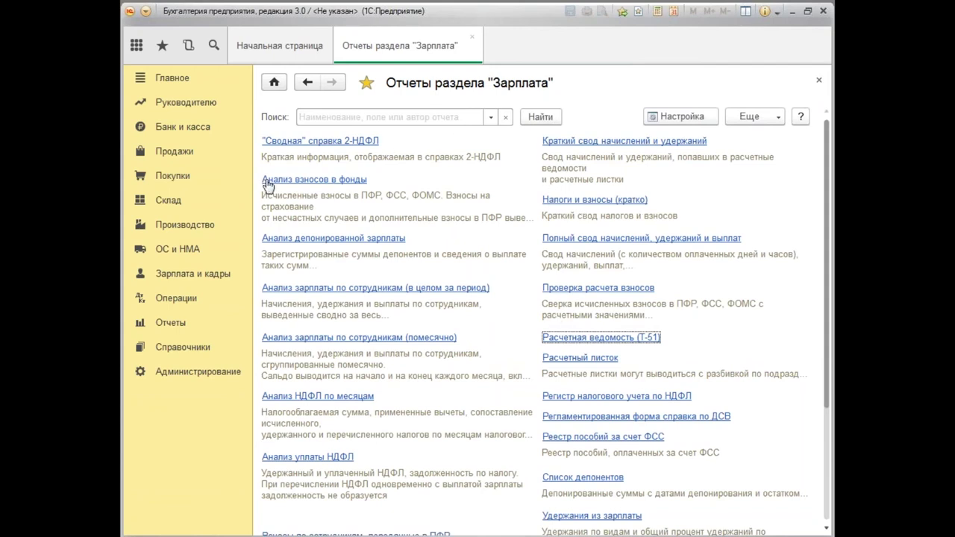
pyautogui.click(317, 181)
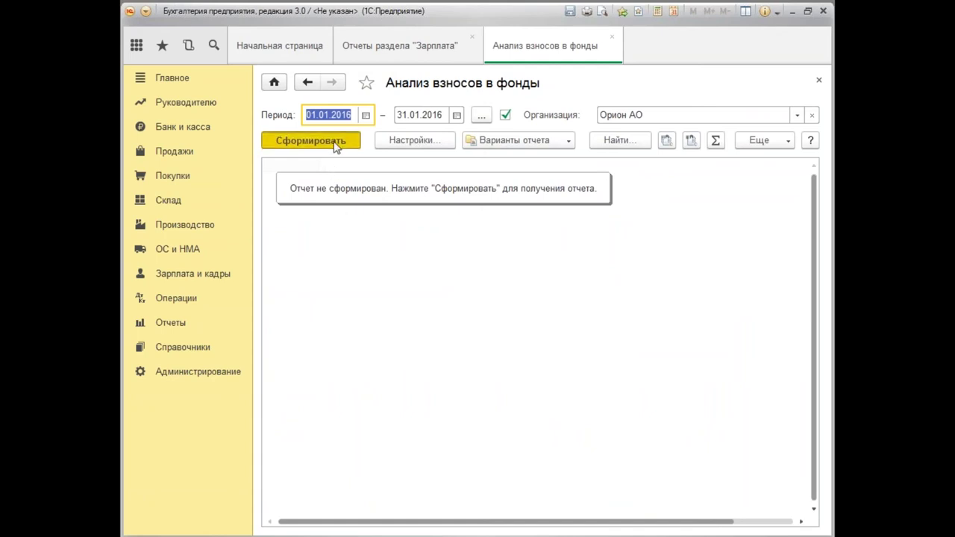
pyautogui.click(335, 142)
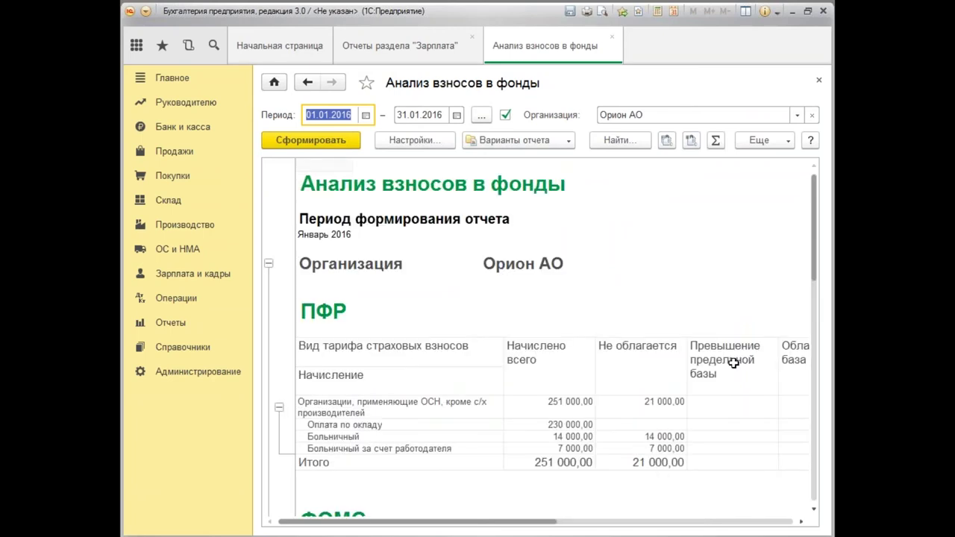
pyautogui.click(515, 510)
pyautogui.moveTo(515, 522); pyautogui.dragTo(462, 533)
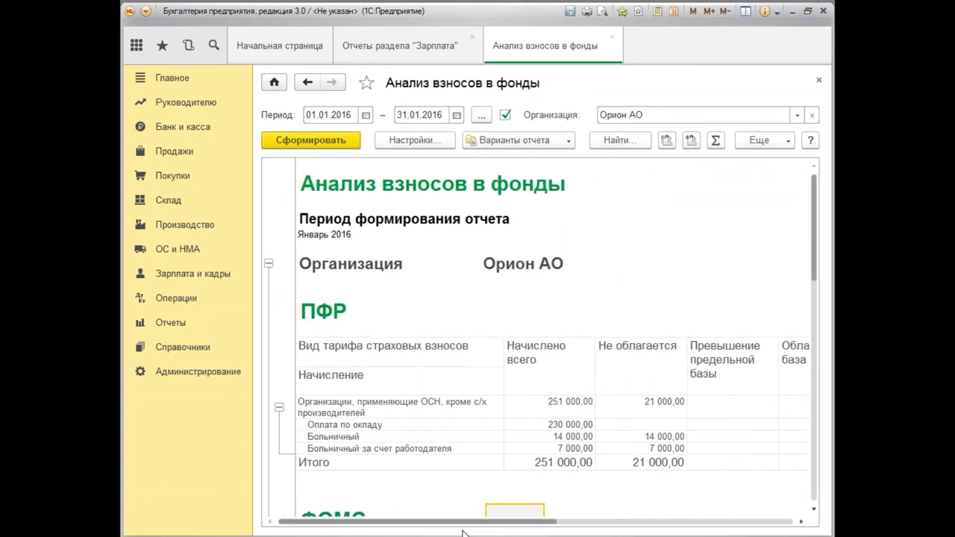
# Compute 22% of 251 000 on the calculator.
pyautogui.click(657, 12)
pyautogui.moveTo(625, 362); pyautogui.dragTo(545, 191)
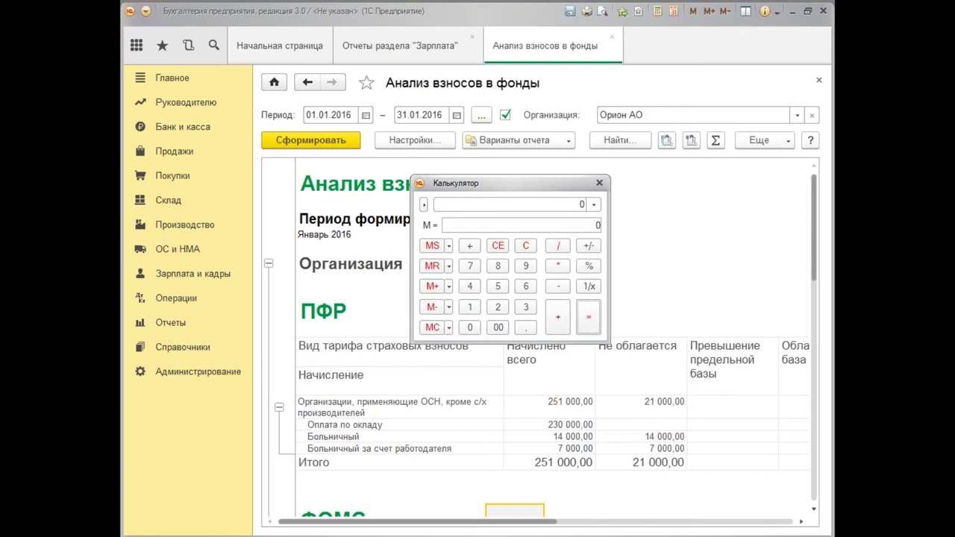
pyautogui.moveTo(493, 522); pyautogui.dragTo(660, 527)
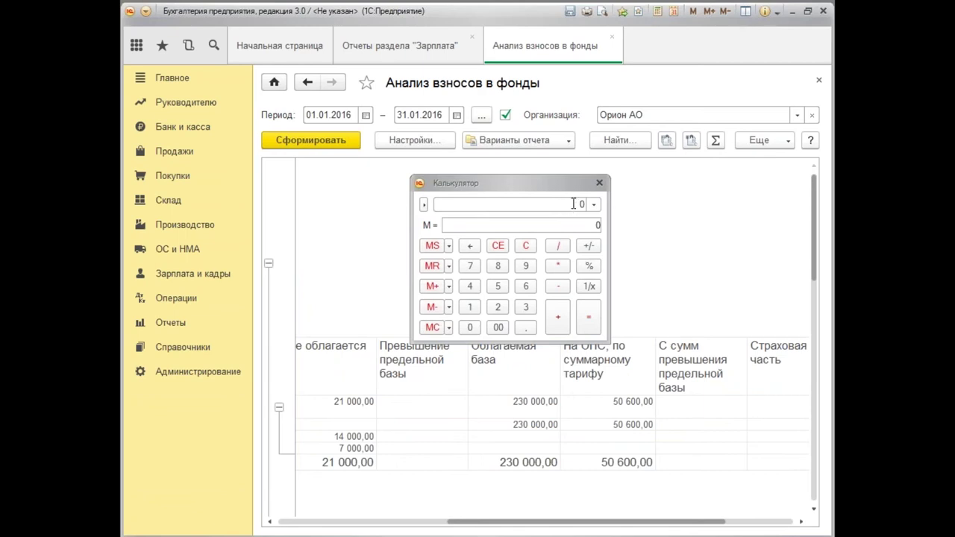
pyautogui.moveTo(573, 524); pyautogui.dragTo(450, 523)
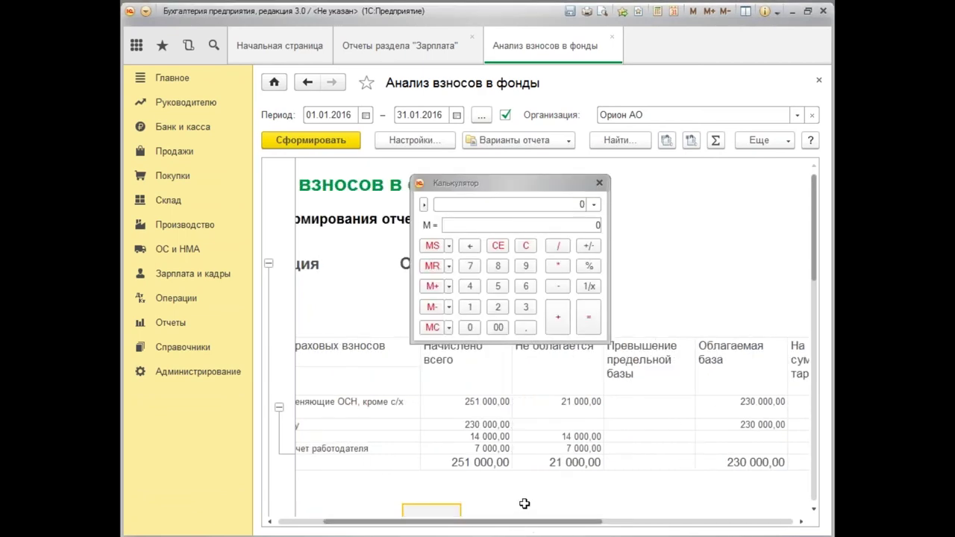
pyautogui.scroll(-1, 525, 505)
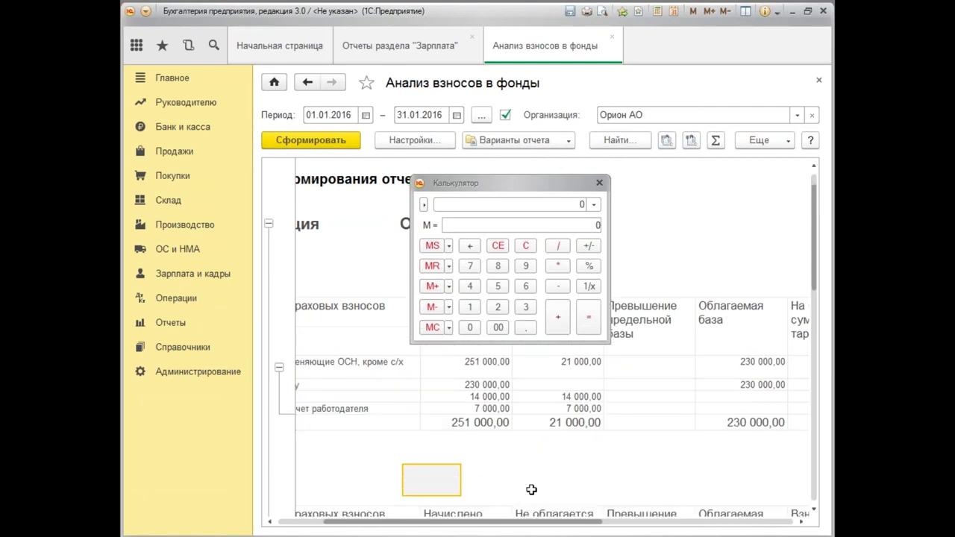
pyautogui.click(583, 205)
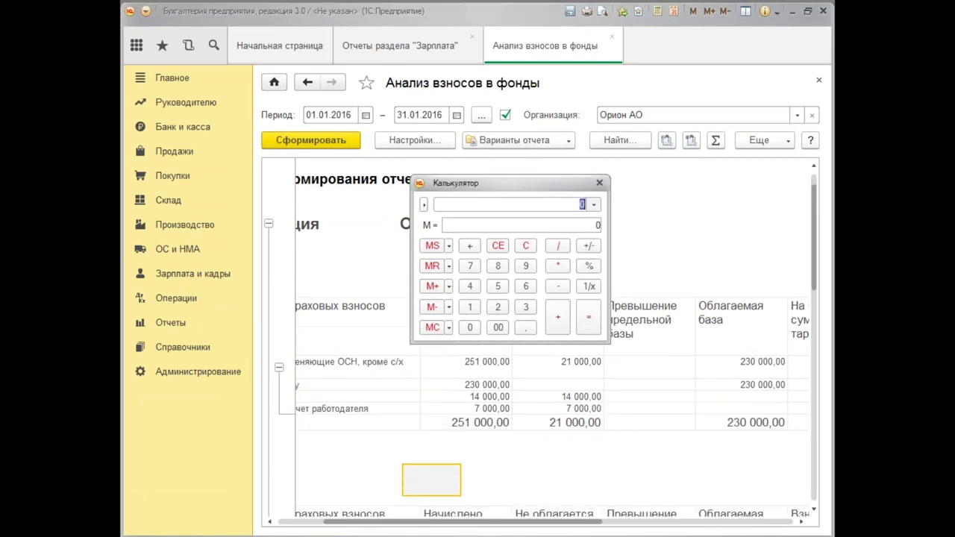
pyautogui.write('251 000')
pyautogui.click(558, 266)
pyautogui.click(498, 308)
pyautogui.click(498, 308)
pyautogui.click(588, 267)
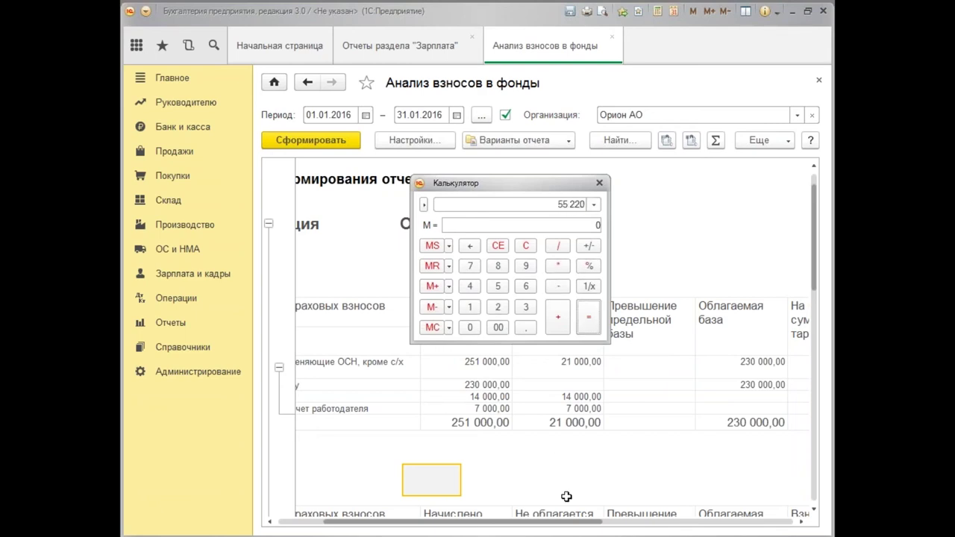
# Compute 22% of the 230 000,00 taxable base, confirming the 50 600 pension contribution.
pyautogui.moveTo(545, 525); pyautogui.dragTo(618, 513)
pyautogui.click(648, 362)
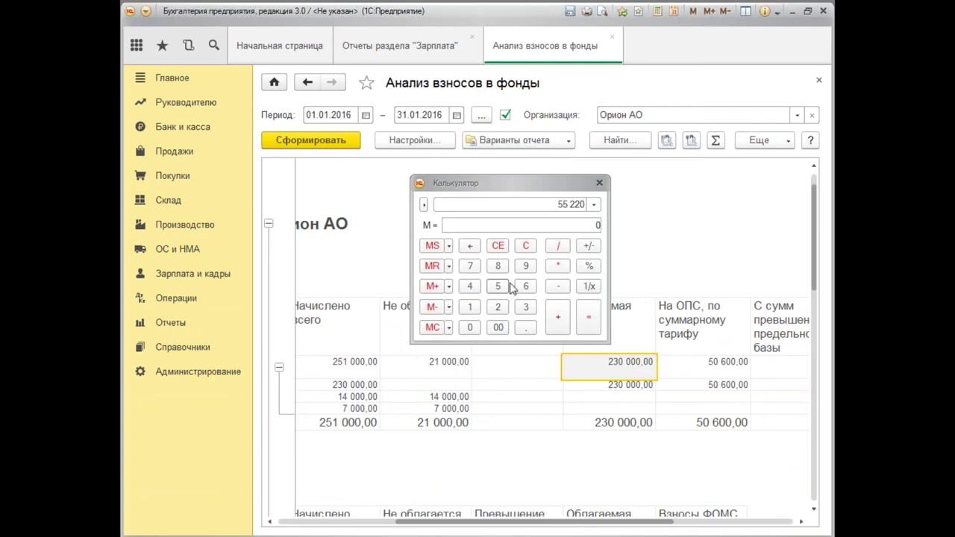
pyautogui.click(527, 246)
pyautogui.click(506, 309)
pyautogui.click(525, 307)
pyautogui.click(470, 327)
pyautogui.click(470, 328)
pyautogui.click(470, 329)
pyautogui.click(470, 331)
pyautogui.click(558, 269)
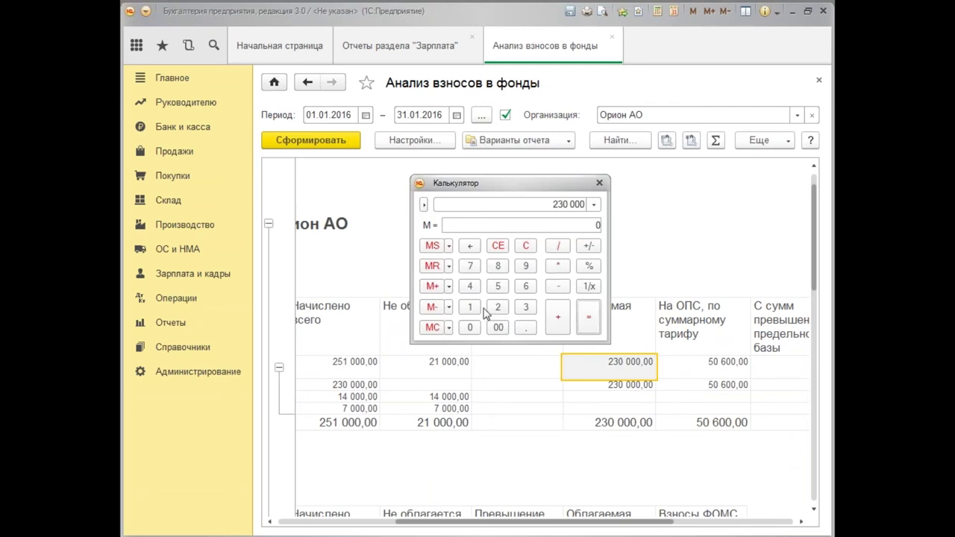
pyautogui.click(498, 308)
pyautogui.click(498, 308)
pyautogui.click(589, 266)
# Close the calculator and scroll down to the ФСС contribution tables showing 6 670,00.
pyautogui.click(556, 524)
pyautogui.moveTo(556, 525); pyautogui.dragTo(459, 525)
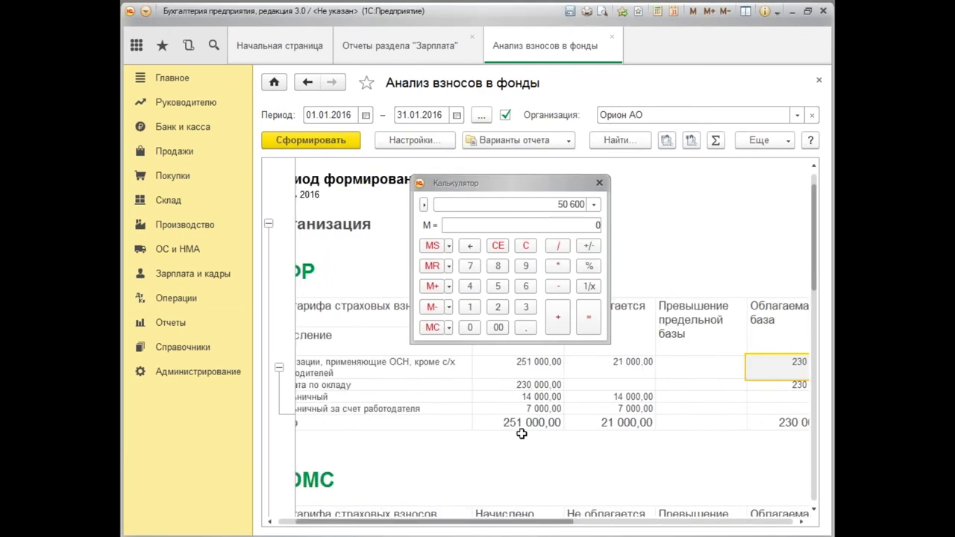
pyautogui.hscroll(5, 553, 443)
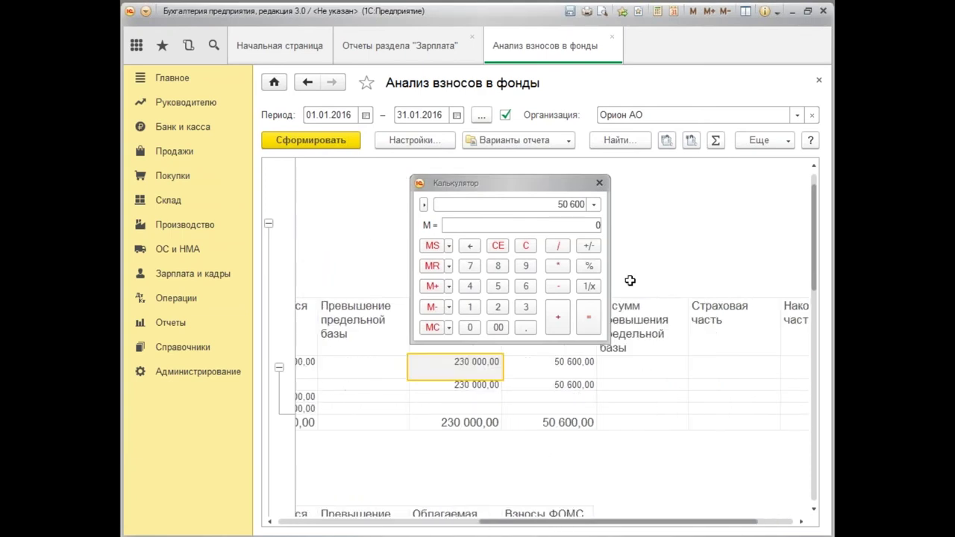
pyautogui.click(600, 184)
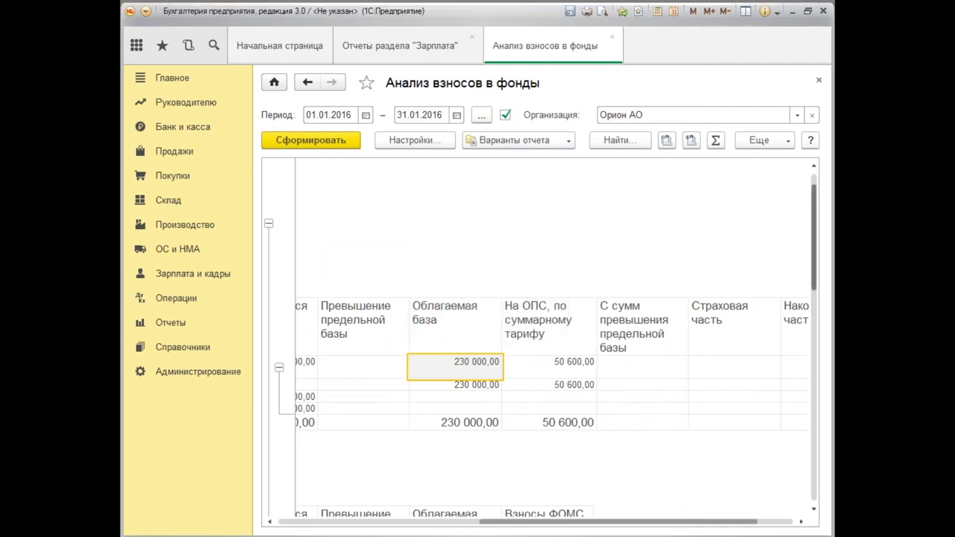
pyautogui.scroll(-10, 817, 271)
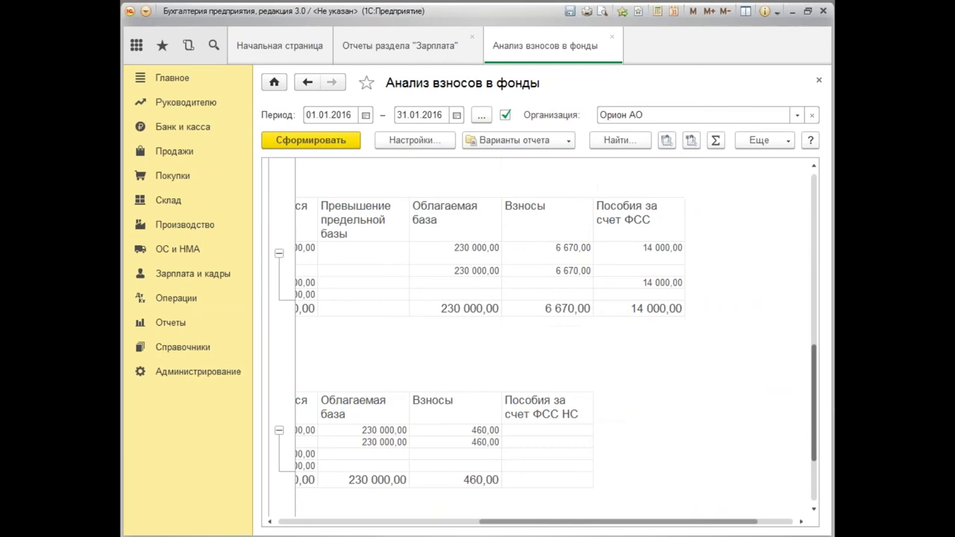
pyautogui.scroll(-1, 815, 298)
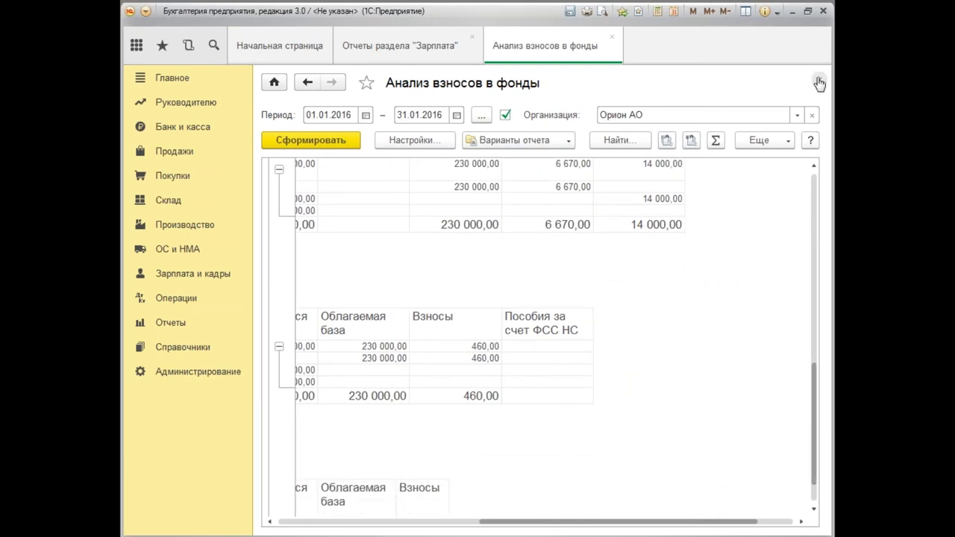
# Generate the Анализ уплаты НДФЛ report for Орион АО starting 01.01.2016.
pyautogui.click(820, 82)
pyautogui.scroll(-3, 282, 318)
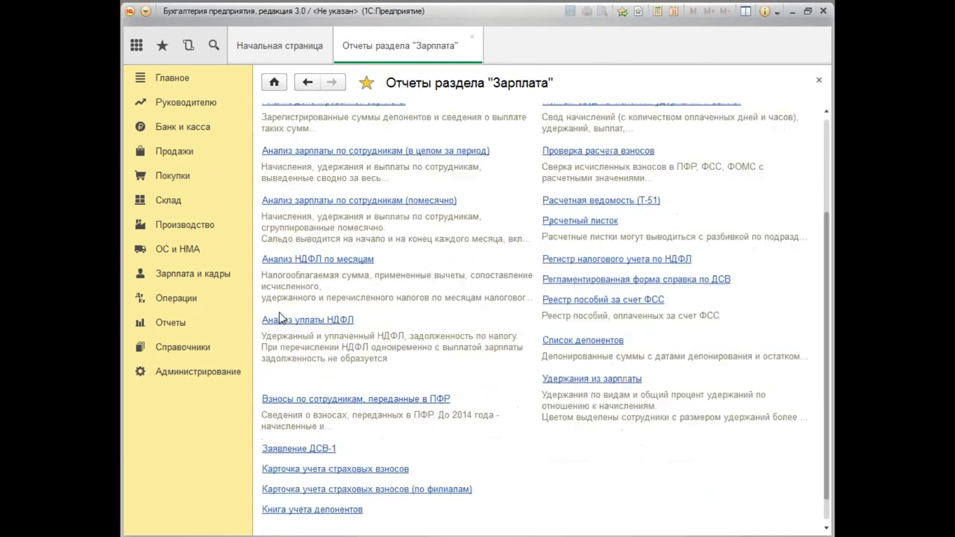
pyautogui.click(282, 319)
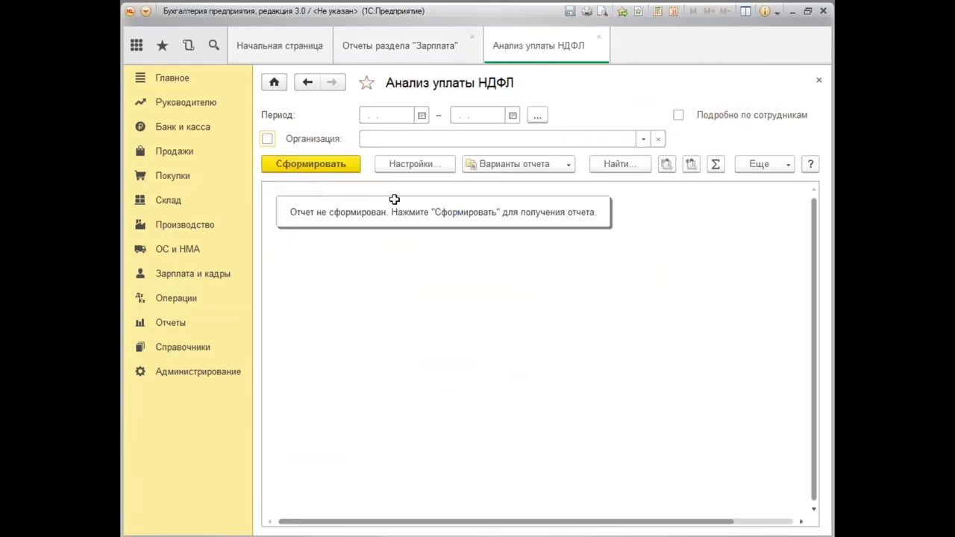
pyautogui.click(394, 115)
pyautogui.write('01.01.')
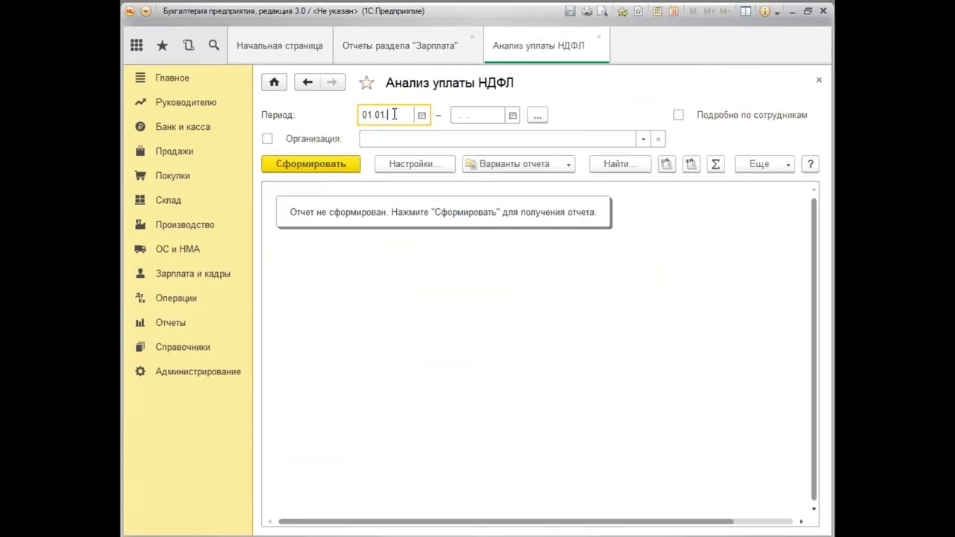
pyautogui.write('2016')
pyautogui.press('Tab')
pyautogui.write('3')
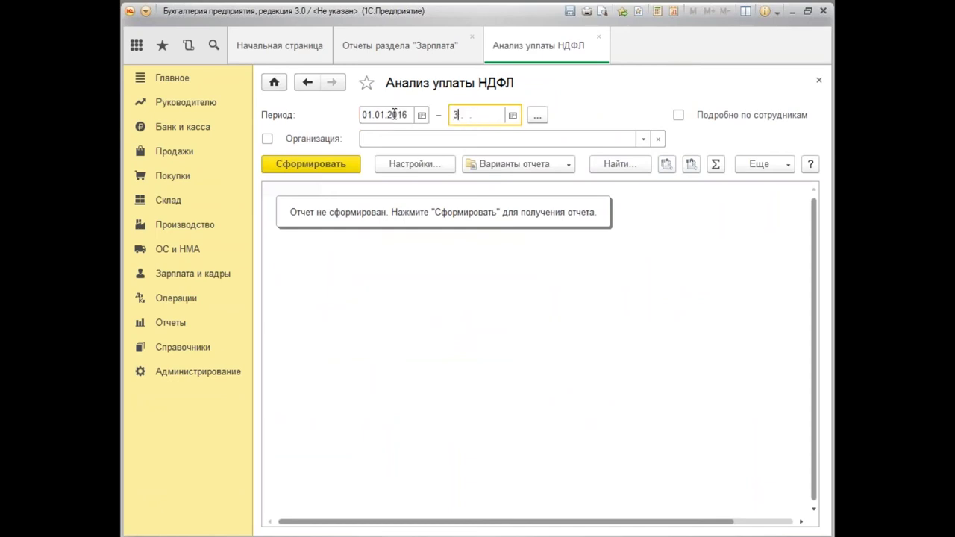
pyautogui.press('Tab')
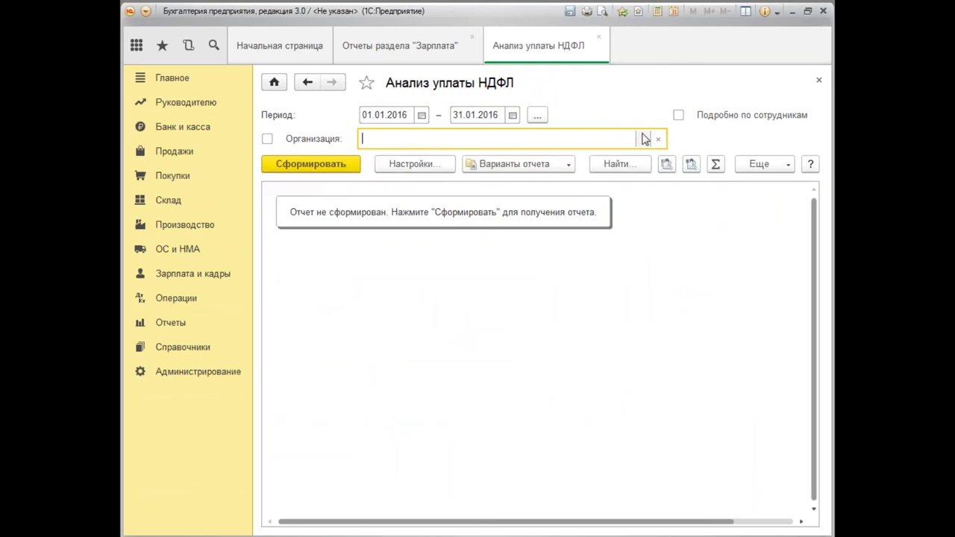
pyautogui.click(643, 139)
pyautogui.click(421, 160)
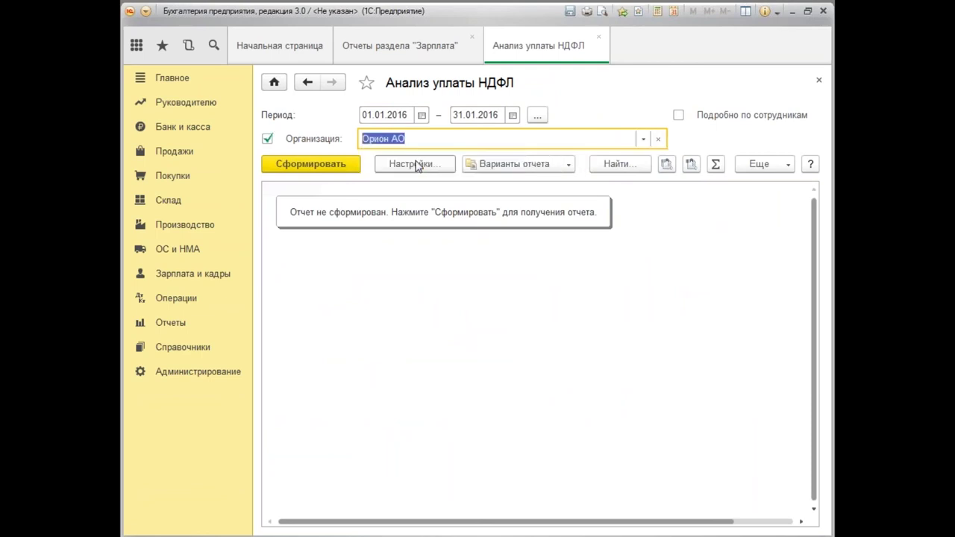
pyautogui.click(329, 169)
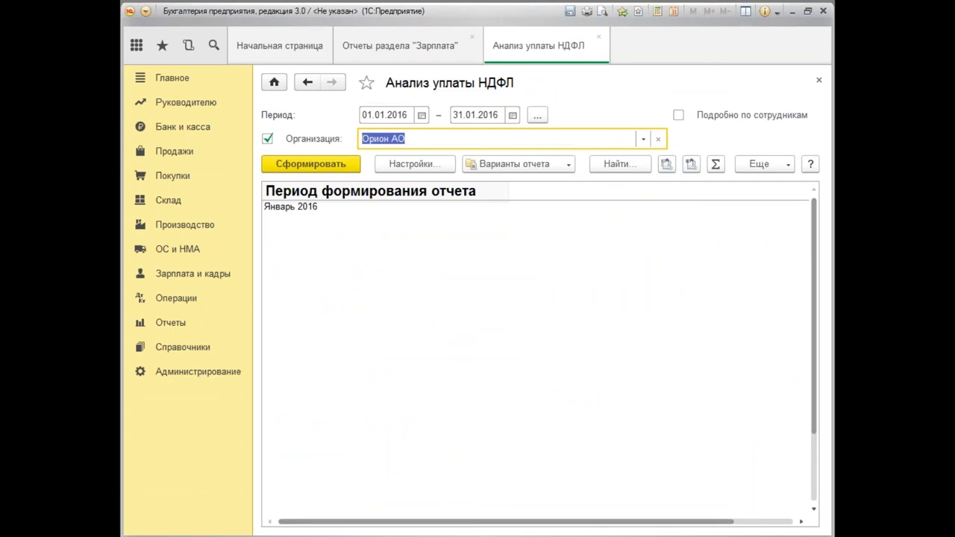
# Extend the report end date to 10.02.2016, regenerate it, then close it.
pyautogui.click(489, 115)
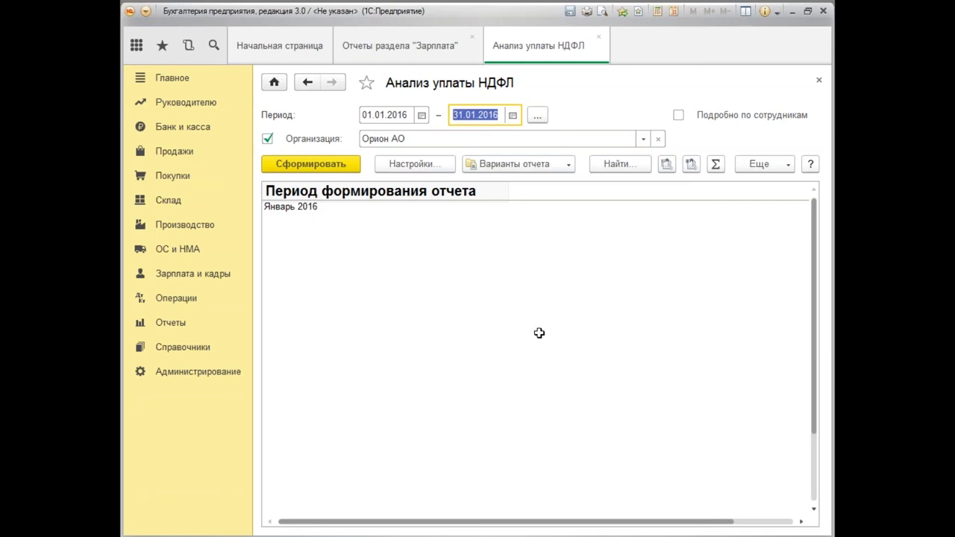
pyautogui.write('1')
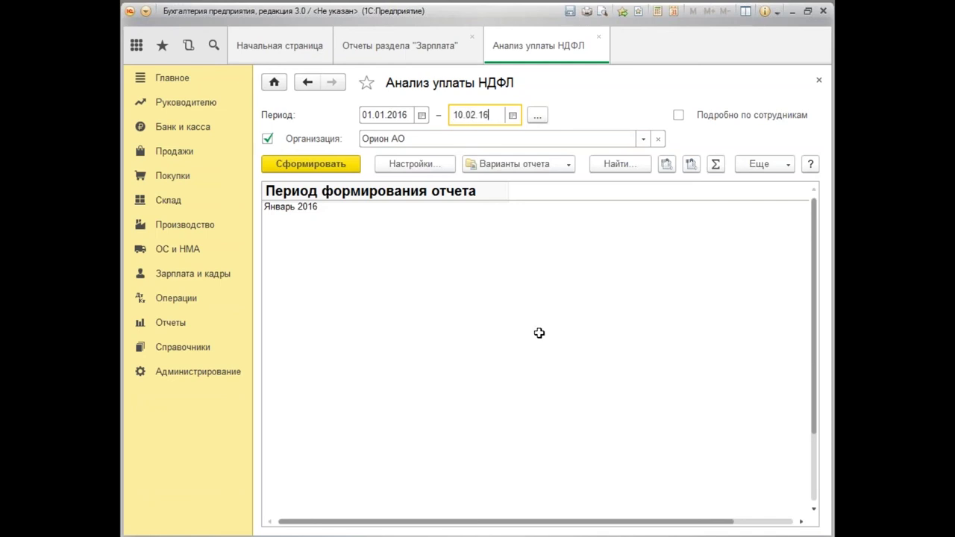
pyautogui.press('Tab')
pyautogui.click(328, 165)
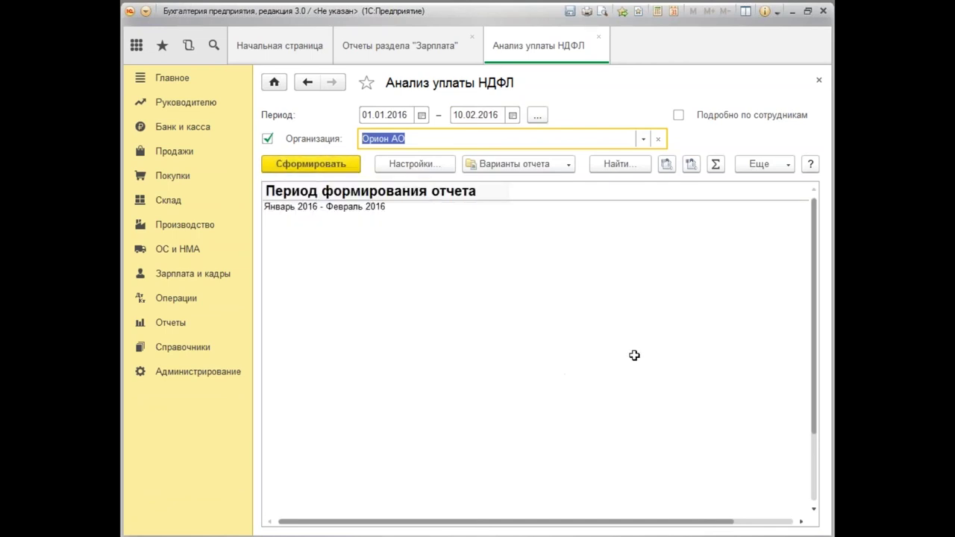
pyautogui.click(820, 82)
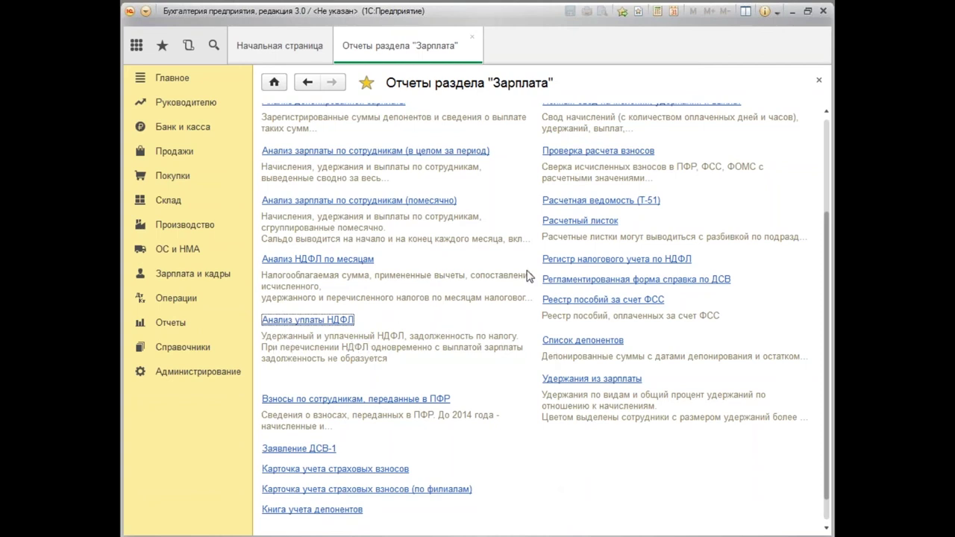
pyautogui.click(604, 263)
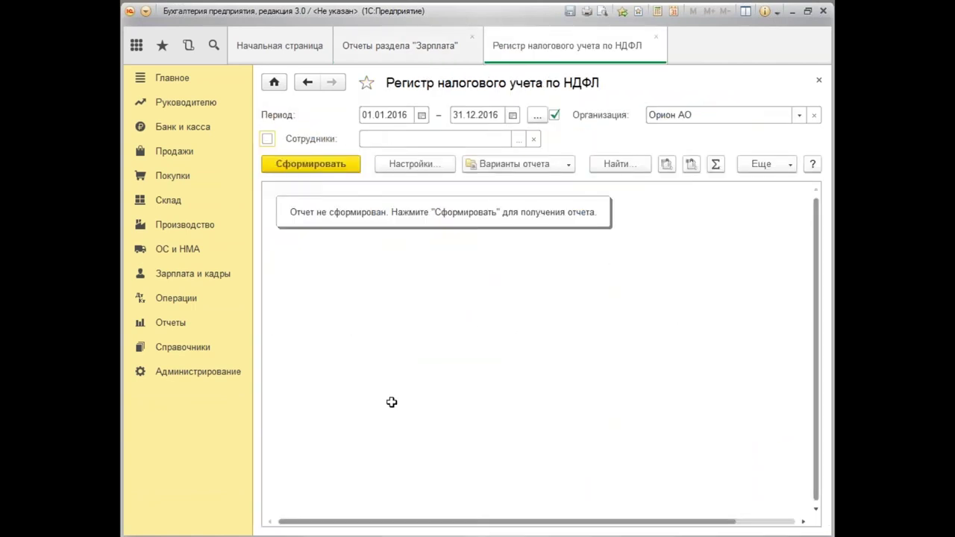
pyautogui.click(333, 165)
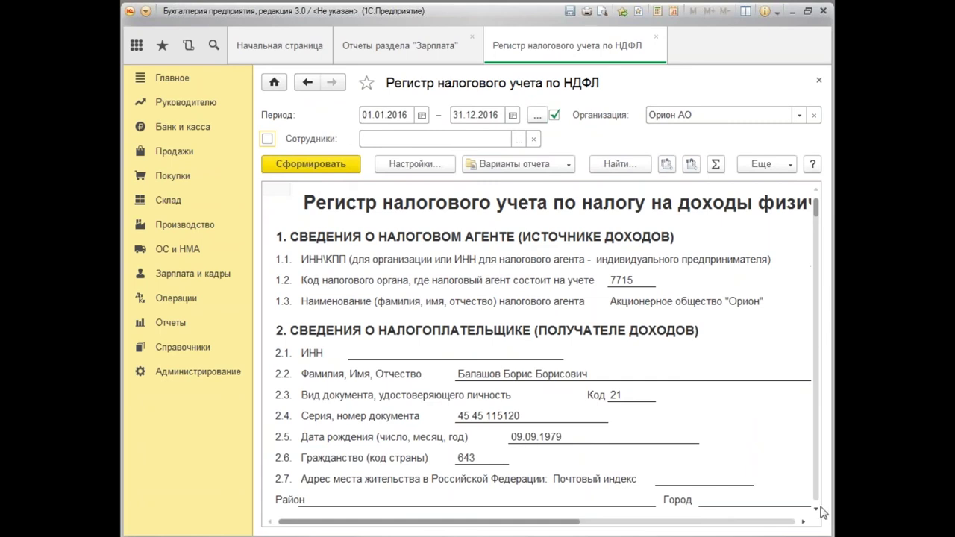
pyautogui.moveTo(817, 507); pyautogui.dragTo(818, 514)
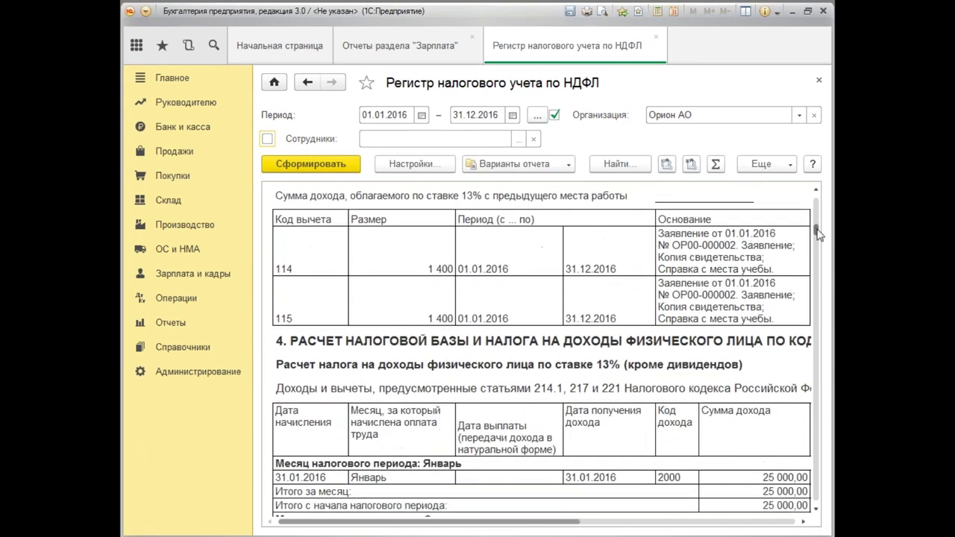
pyautogui.moveTo(819, 236); pyautogui.dragTo(817, 246)
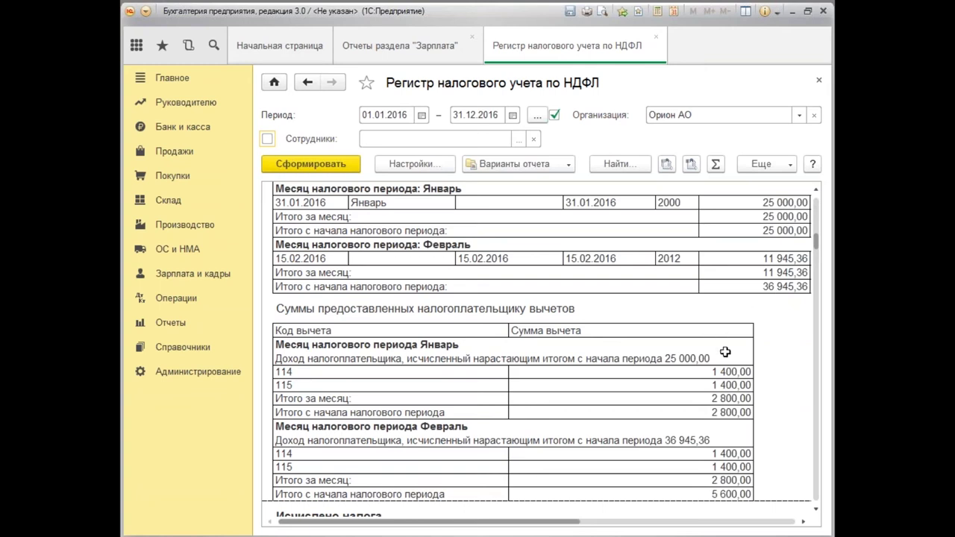
pyautogui.scroll(5, 725, 351)
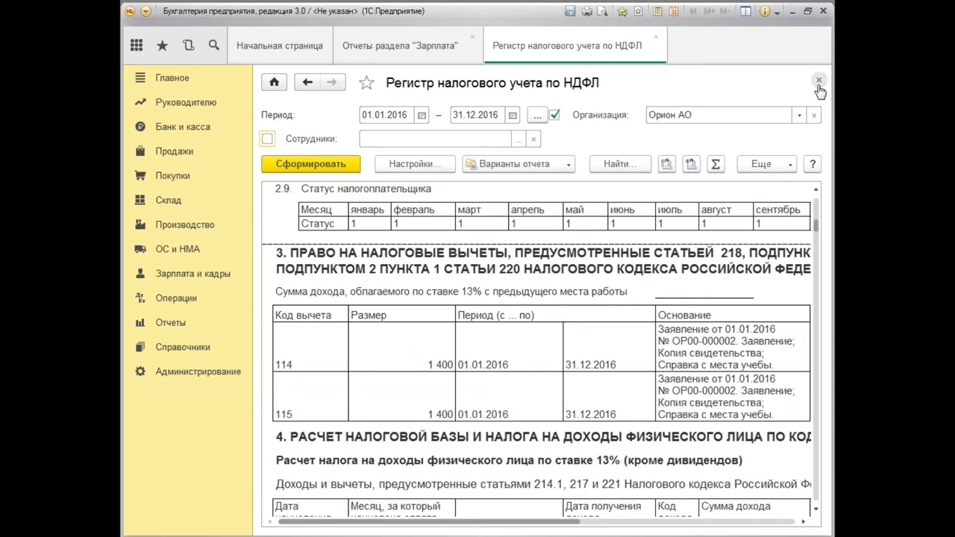
pyautogui.click(819, 80)
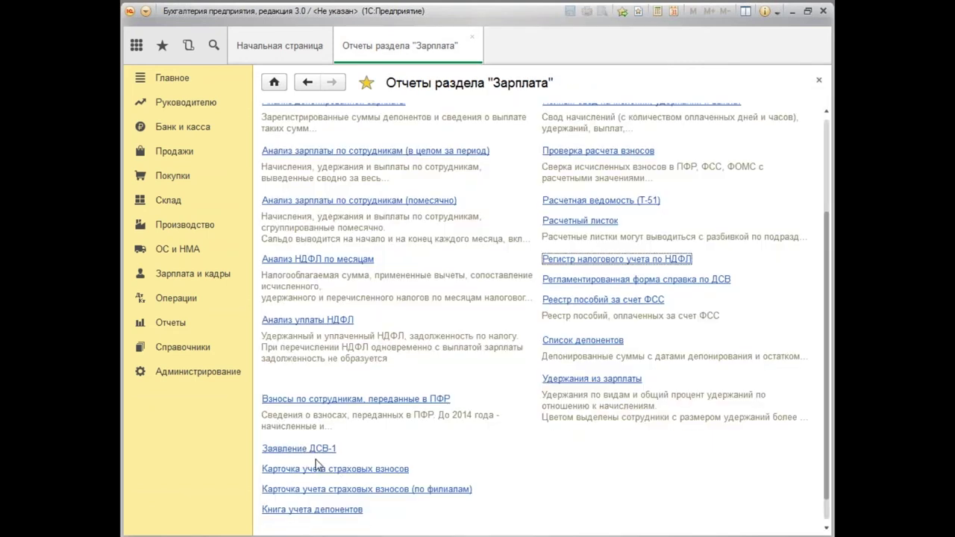
pyautogui.scroll(-1, 387, 533)
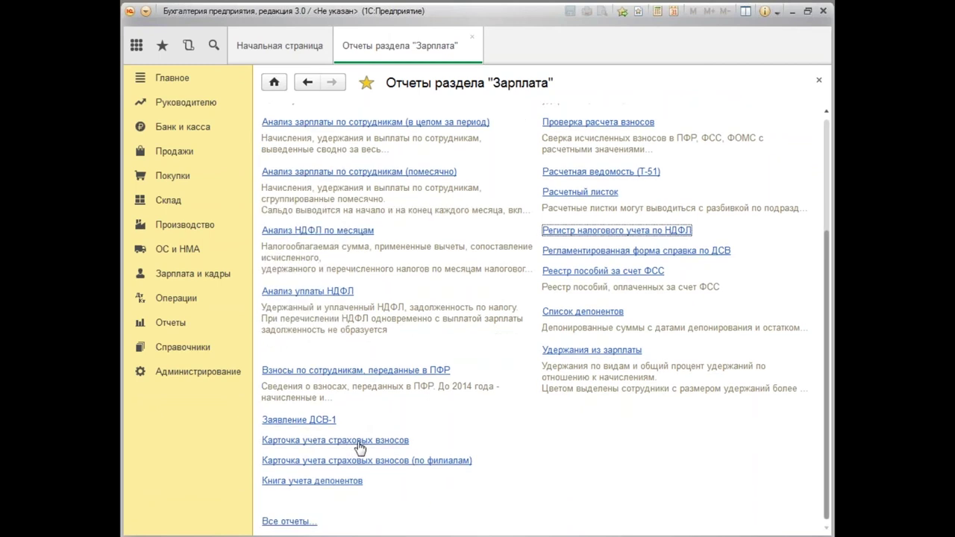
# Generate and review the 2016 Карточка учета страховых взносов, then close it and the salary reports list.
pyautogui.click(359, 446)
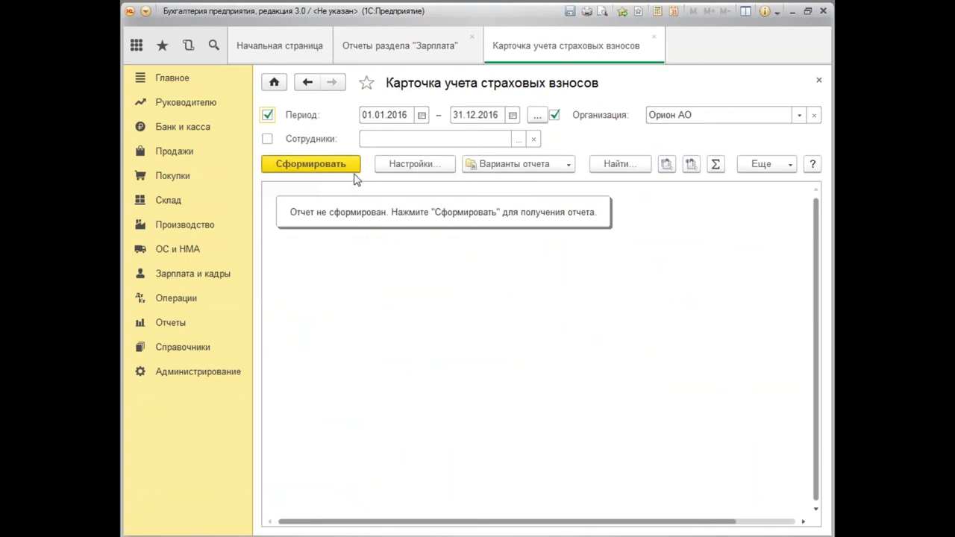
pyautogui.click(312, 176)
pyautogui.click(347, 166)
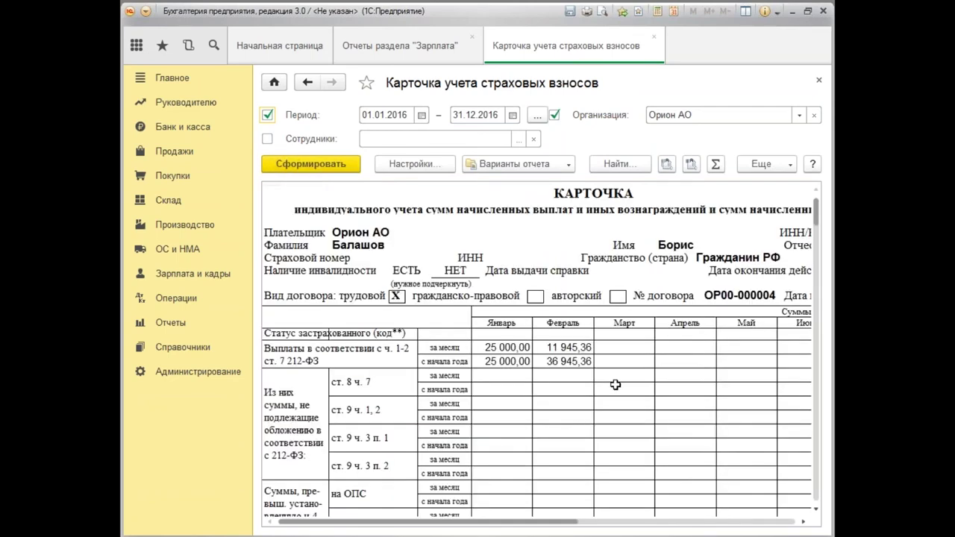
pyautogui.moveTo(469, 522); pyautogui.dragTo(359, 528)
pyautogui.moveTo(817, 218); pyautogui.dragTo(822, 247)
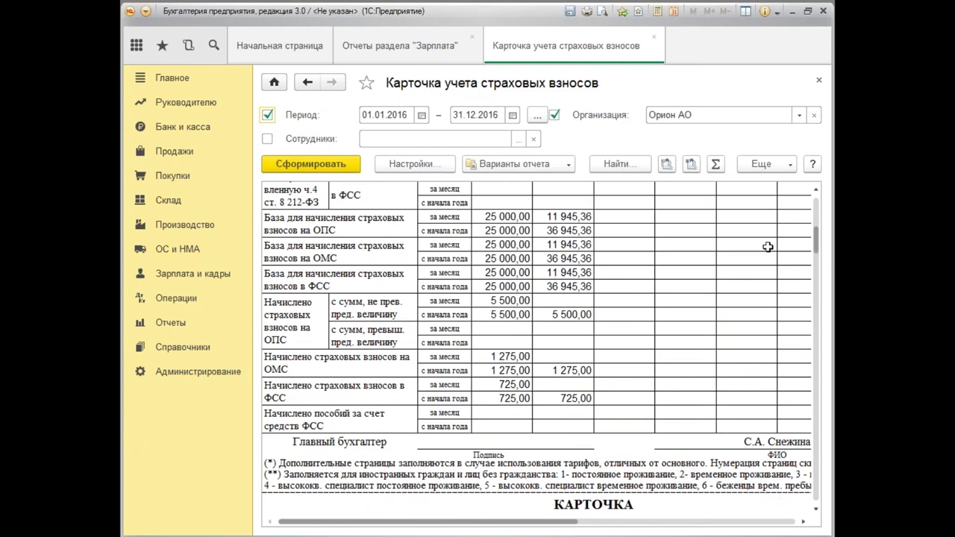
pyautogui.click(819, 80)
pyautogui.click(818, 81)
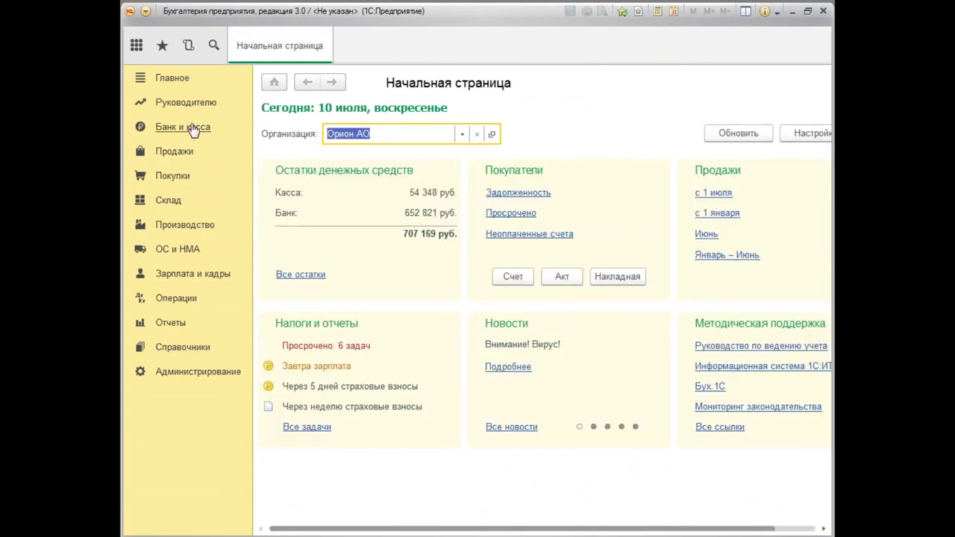
# Create a new Поступление наличных (ПКО) with operation type Получение наличных в банке.
pyautogui.click(193, 130)
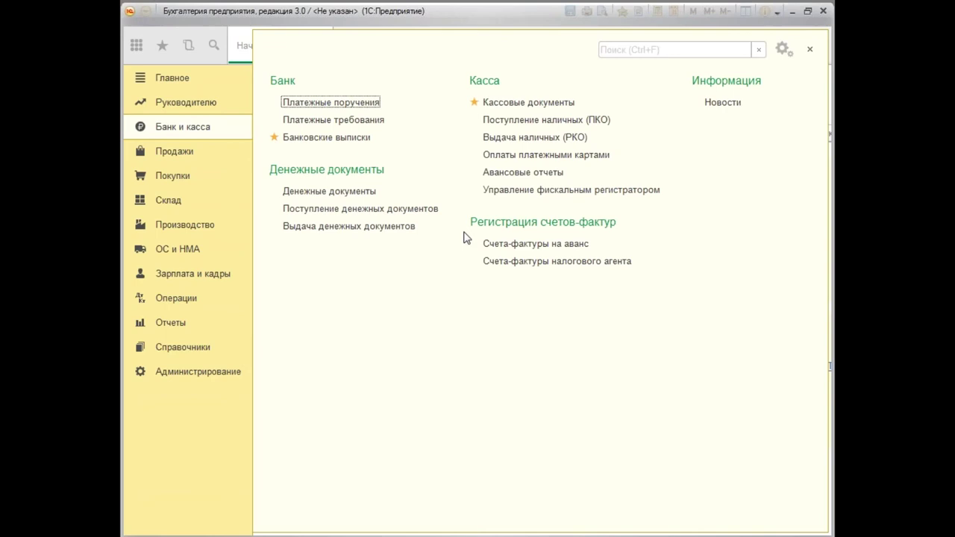
pyautogui.click(529, 121)
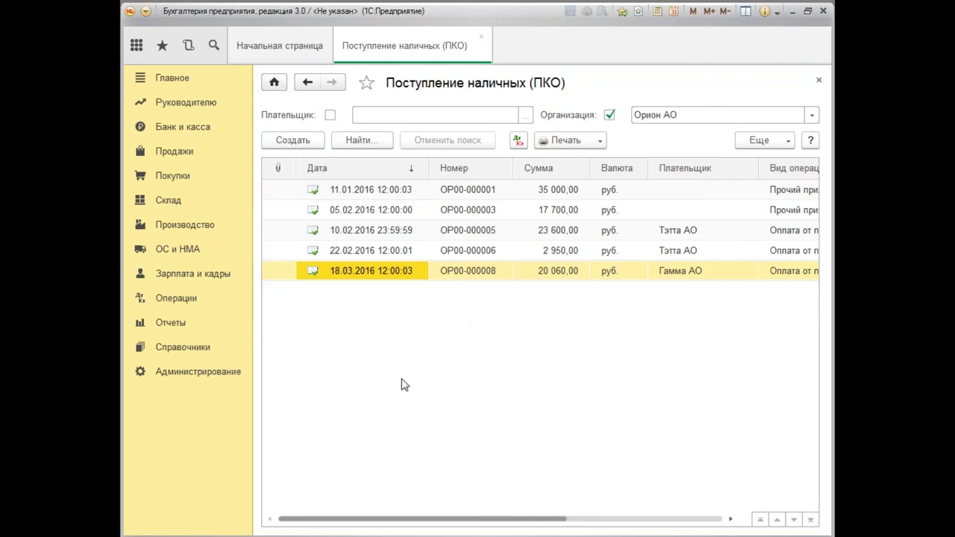
pyautogui.click(302, 146)
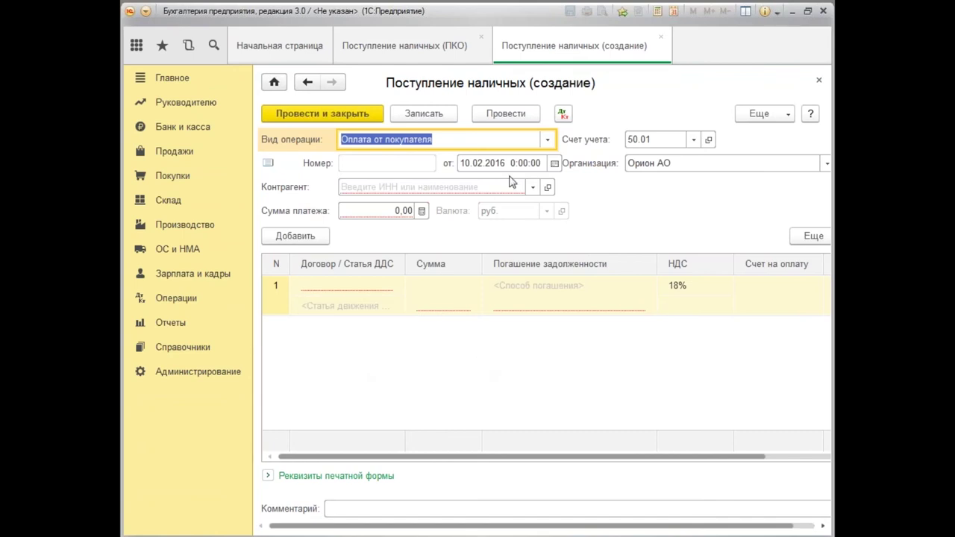
pyautogui.click(548, 141)
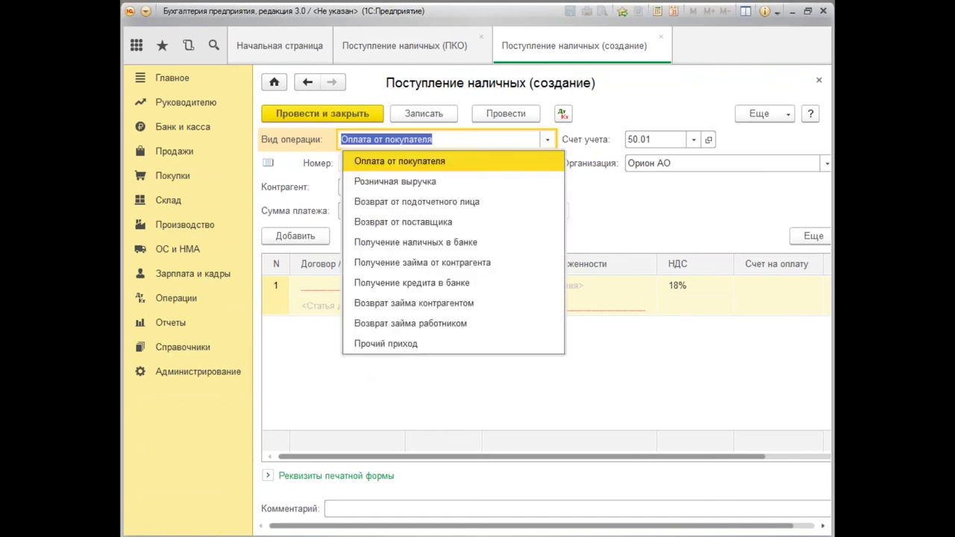
pyautogui.click(460, 244)
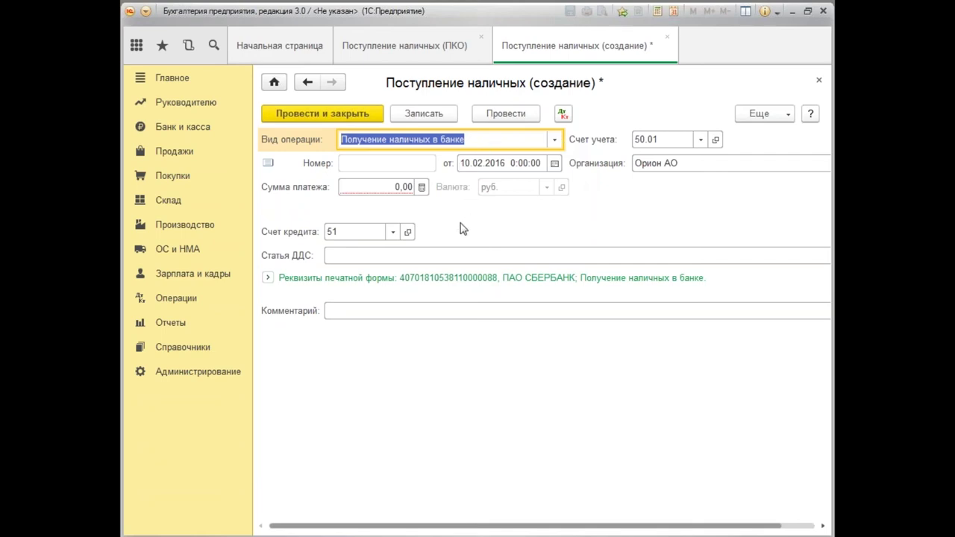
pyautogui.click(385, 187)
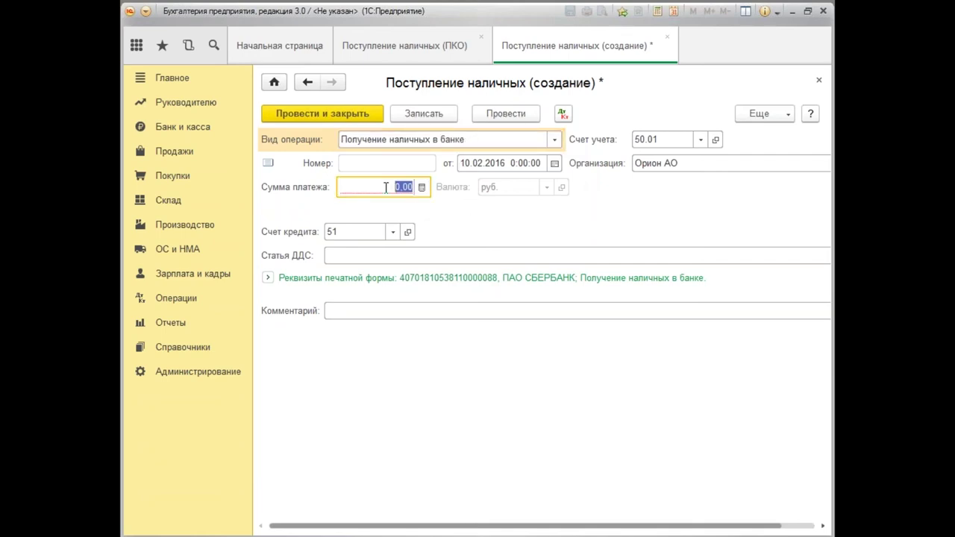
# Generate the Оборотно-сальдовая ведомость for 01.01.2016–10.02.2016 and scroll to account 70's 221 741,00 balance.
pyautogui.click(169, 324)
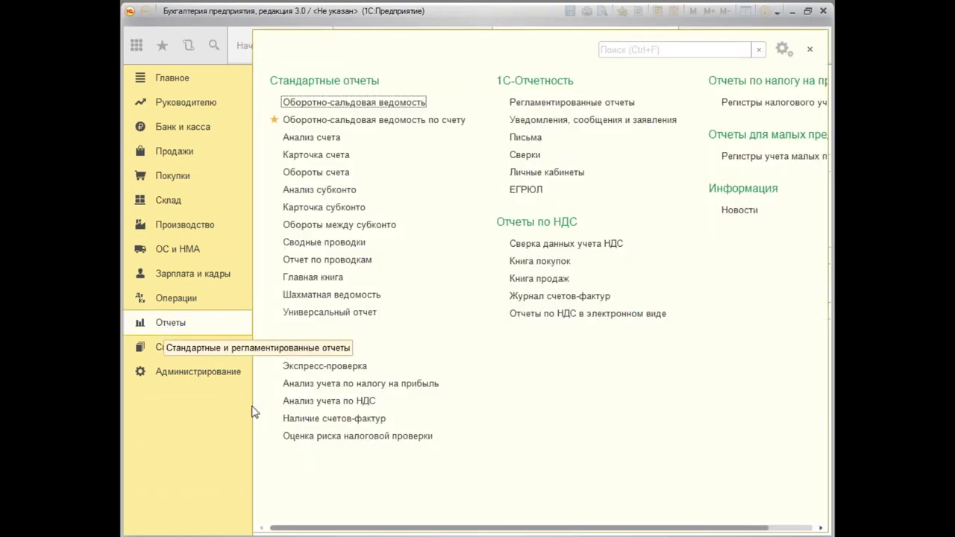
pyautogui.click(366, 103)
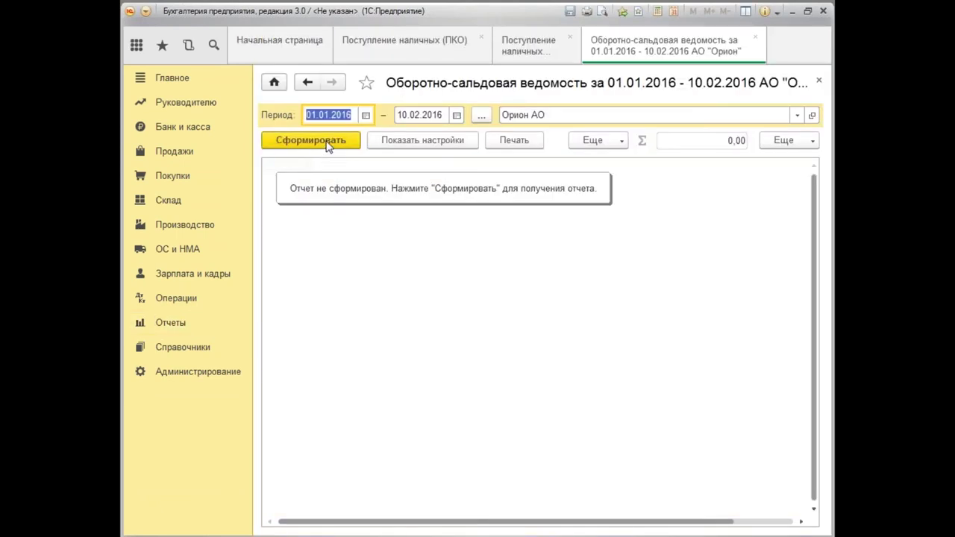
pyautogui.click(326, 146)
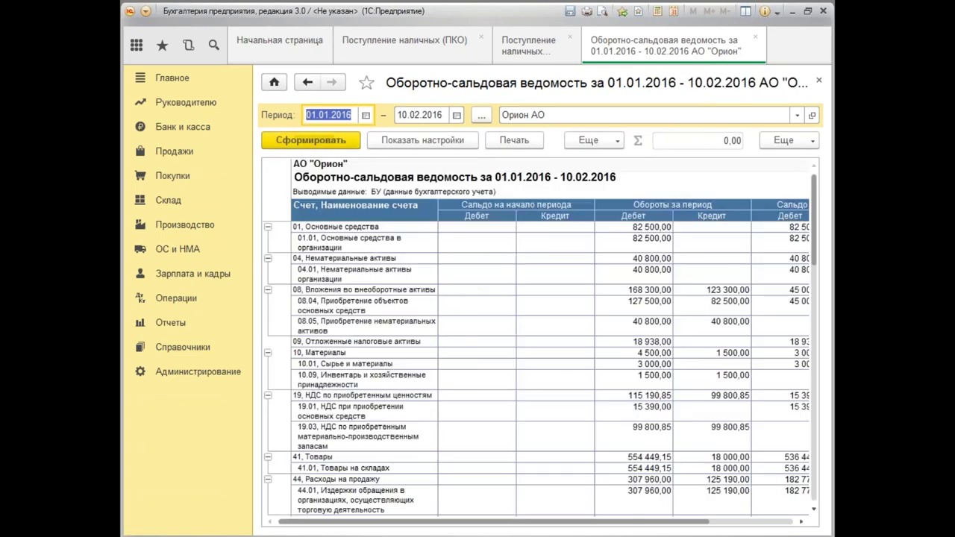
pyautogui.moveTo(815, 257); pyautogui.dragTo(834, 383)
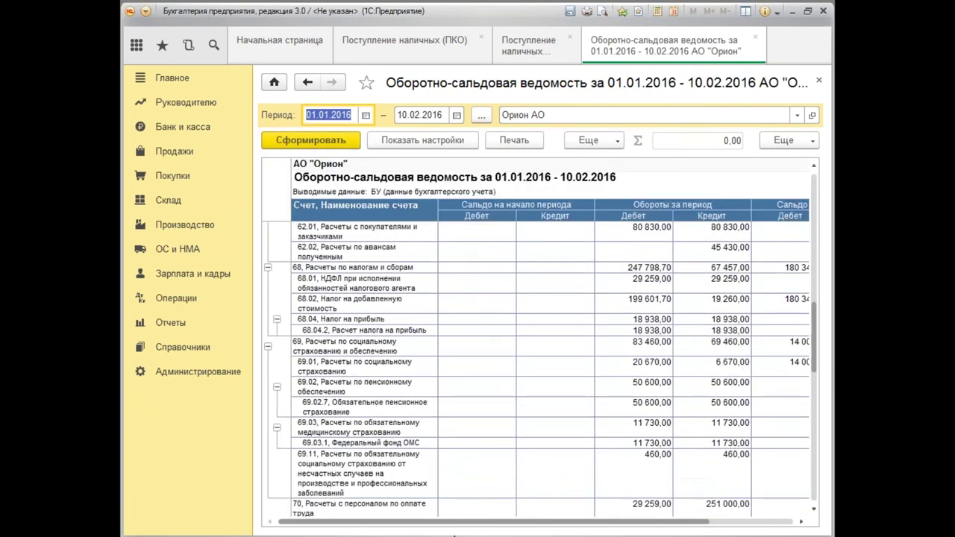
pyautogui.scroll(-1, 821, 371)
pyautogui.scroll(-1, 823, 376)
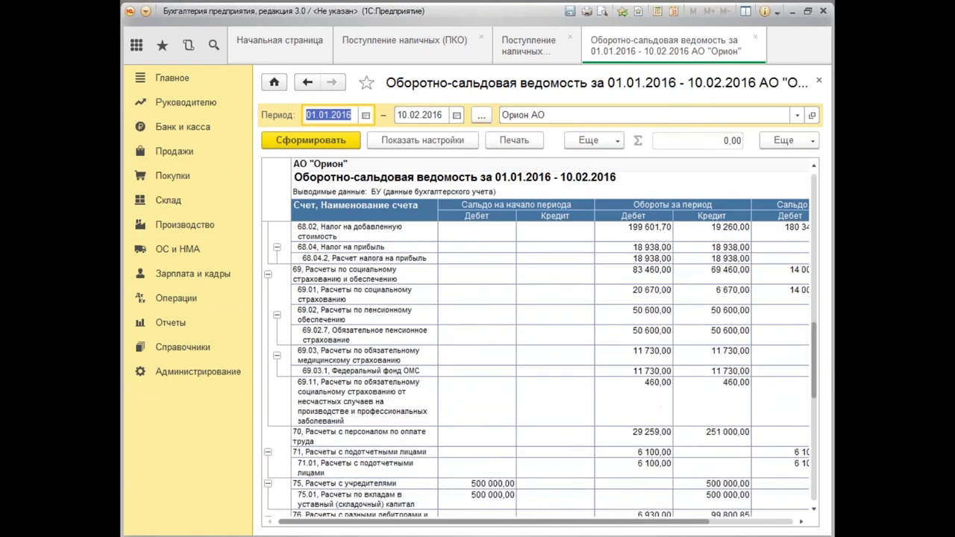
pyautogui.moveTo(543, 520); pyautogui.dragTo(627, 521)
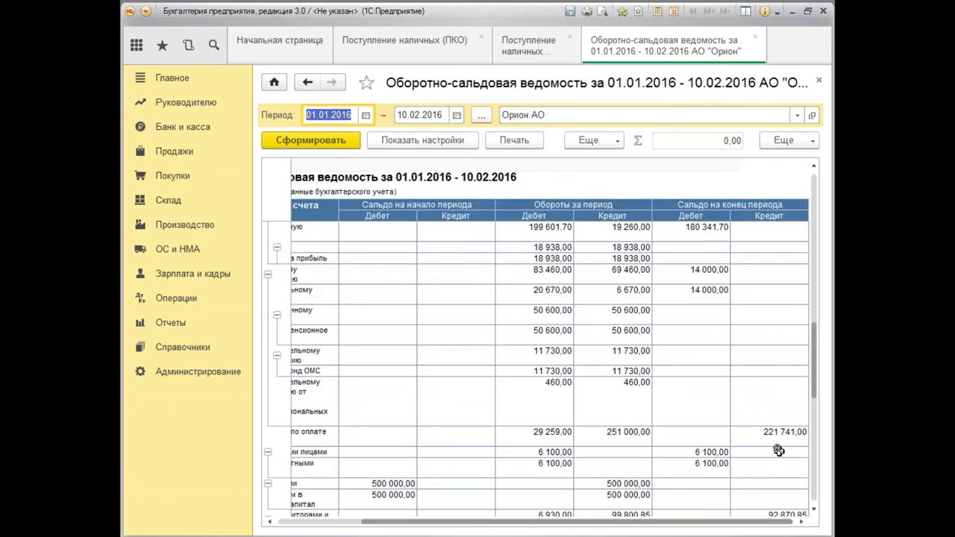
# Enter 221 741,00 as the receipt amount and choose Получение наличных из банка as the cash-flow item.
pyautogui.click(520, 61)
pyautogui.write('221 ')
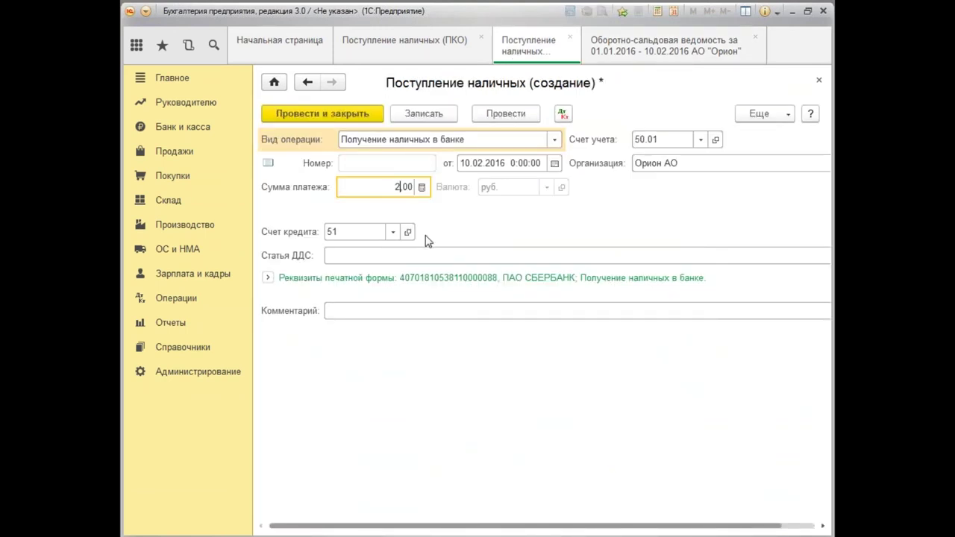
pyautogui.write('741')
pyautogui.click(488, 255)
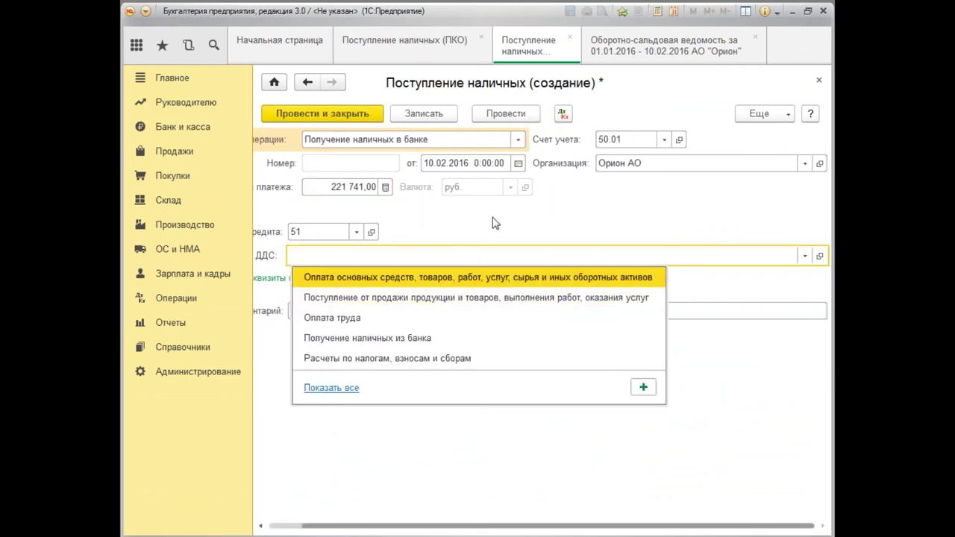
pyautogui.click(434, 464)
pyautogui.moveTo(497, 526); pyautogui.dragTo(396, 524)
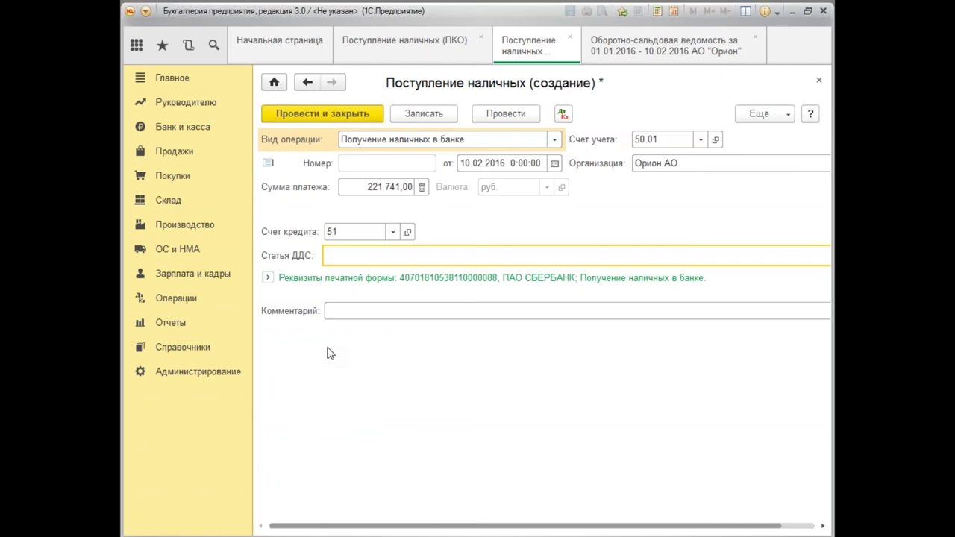
pyautogui.write('п')
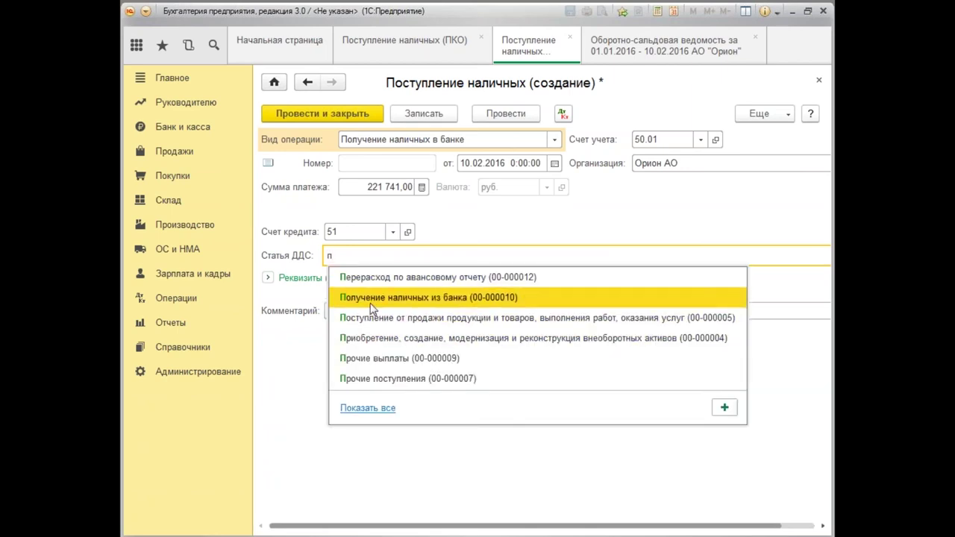
pyautogui.click(371, 306)
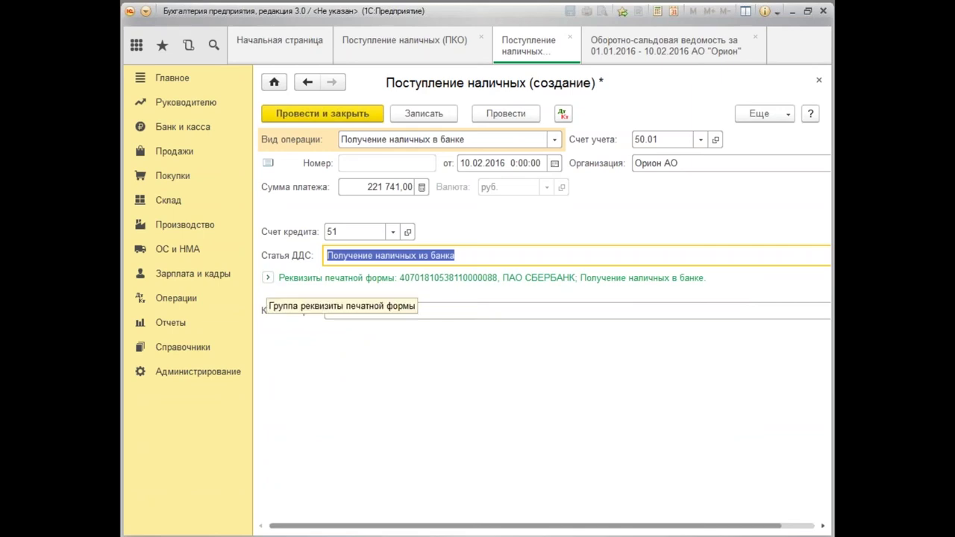
# Fill Приложение with 'Денежный чек АБВ № _______ от 10.02.2016', then post and close the receipt.
pyautogui.click(268, 278)
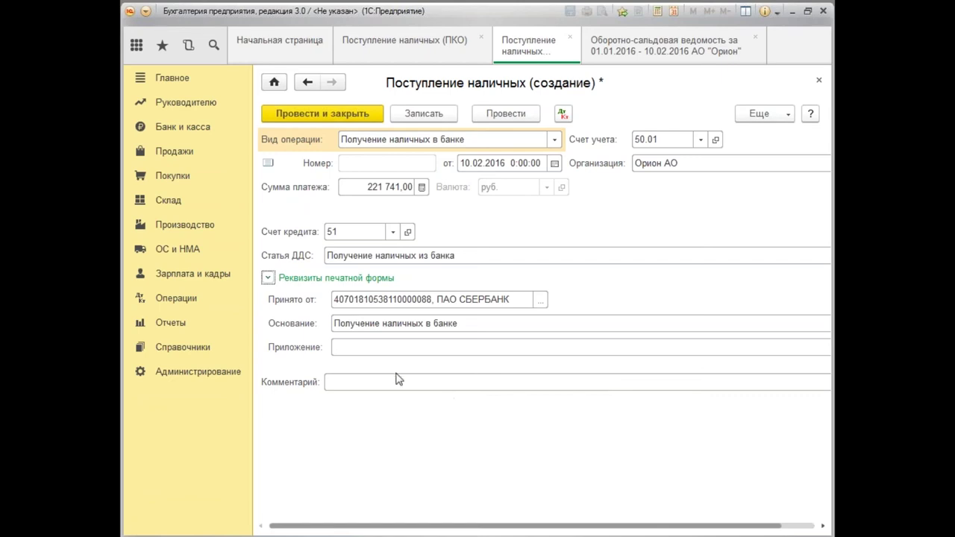
pyautogui.click(337, 348)
pyautogui.write('Денежный чек А')
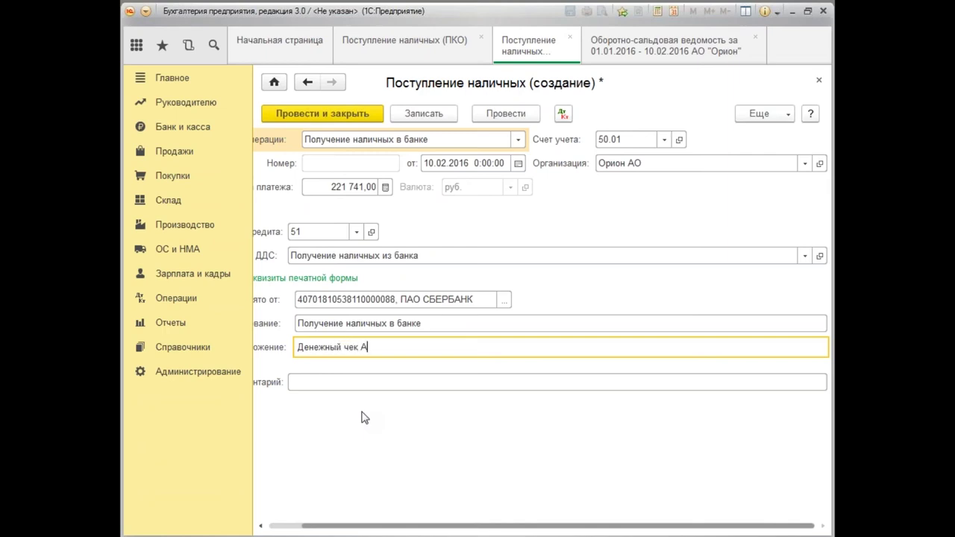
pyautogui.write('БВ № _______ от 10.02.2')
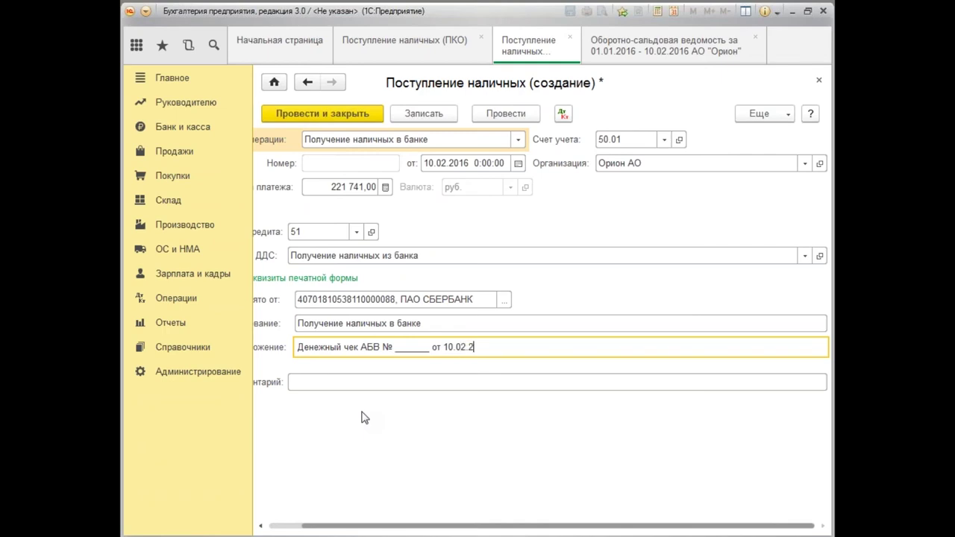
pyautogui.write('016 г.')
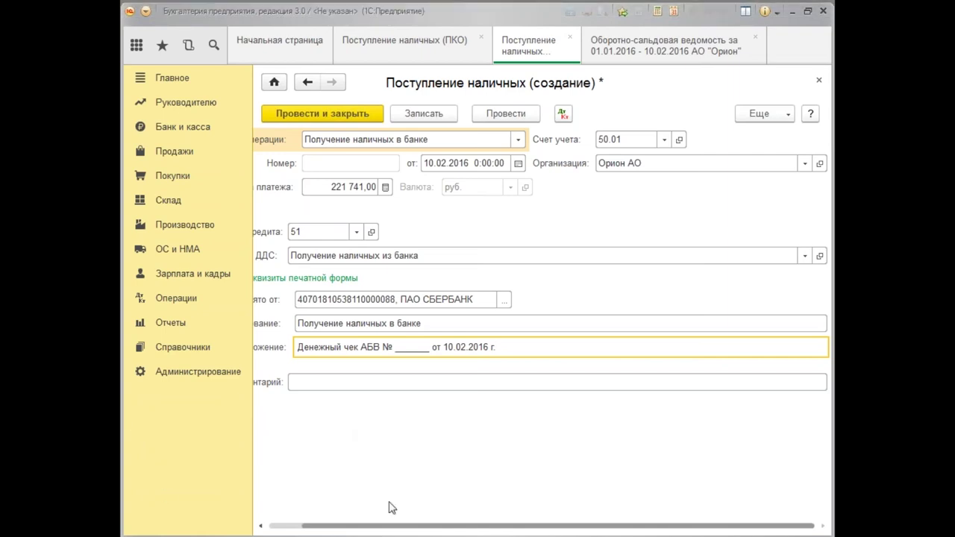
pyautogui.moveTo(411, 527); pyautogui.dragTo(343, 520)
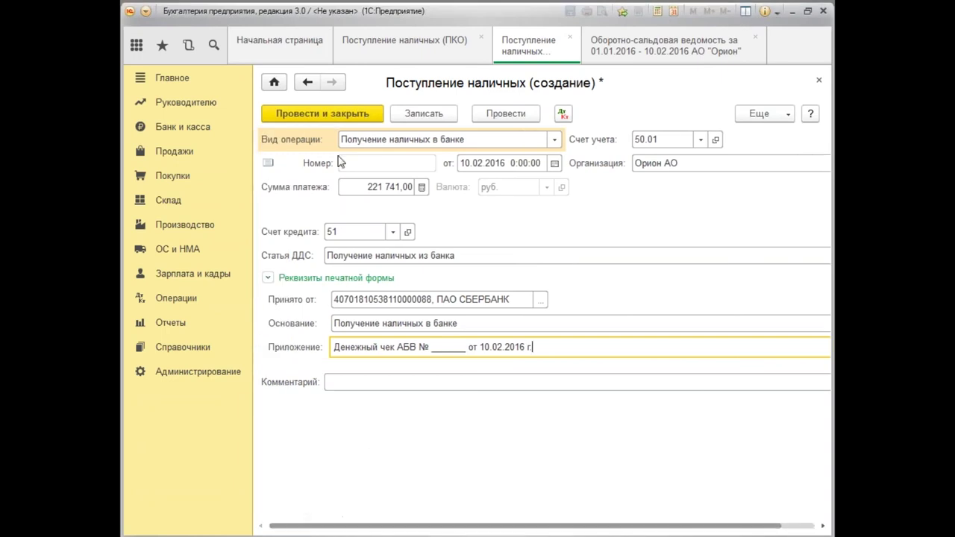
pyautogui.click(350, 121)
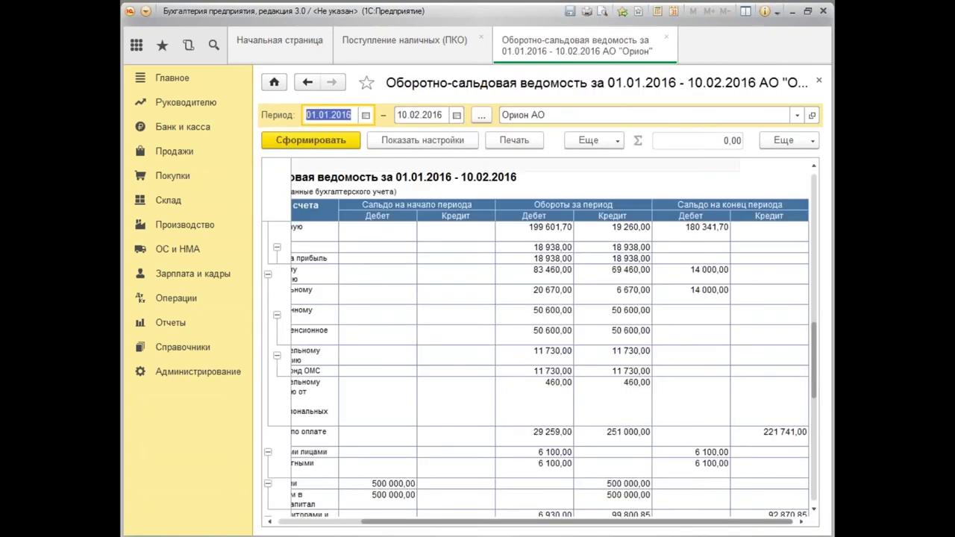
# Close the trial balance and switch to the Зарплата и кадры section.
pyautogui.click(819, 80)
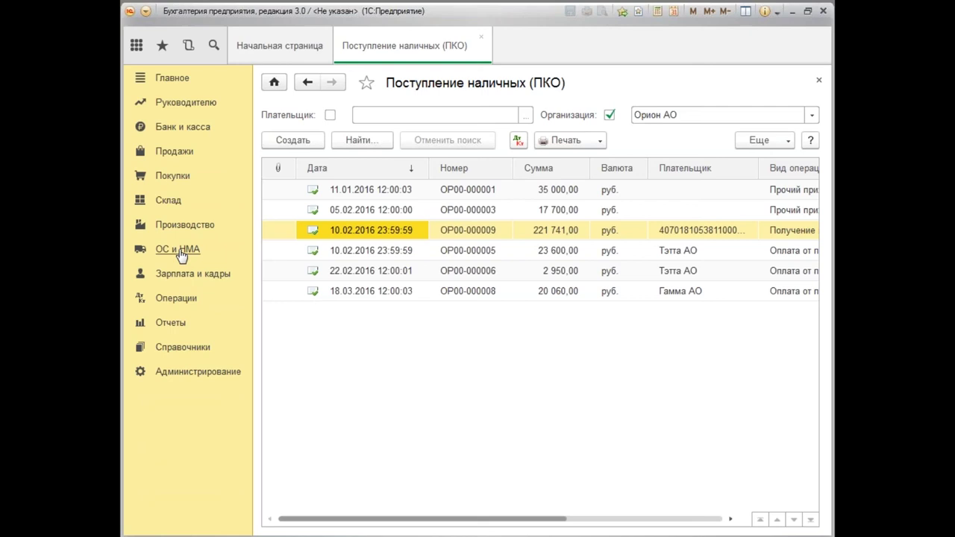
pyautogui.click(191, 276)
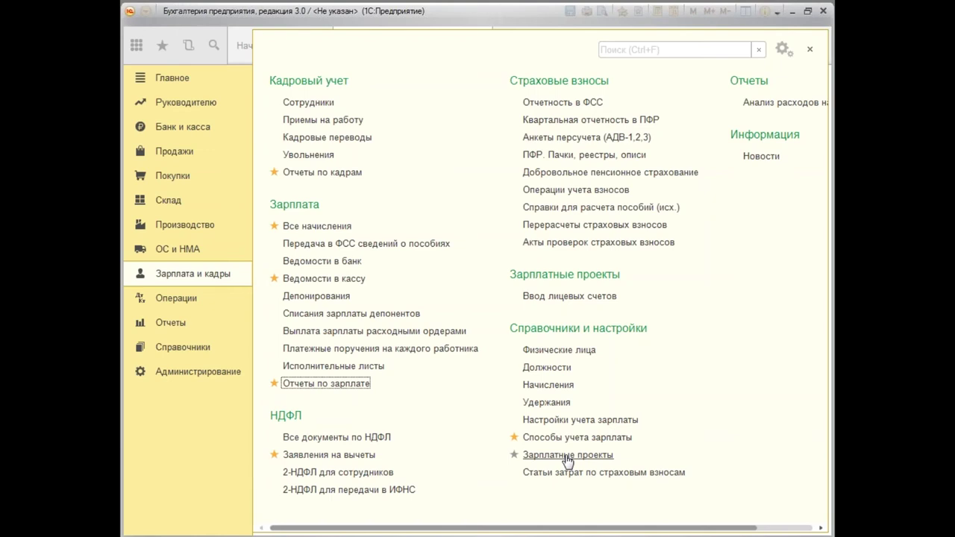
# Create a Ведомость в кассу for Зарплата за месяц, fill in the employees, and post it.
pyautogui.click(340, 284)
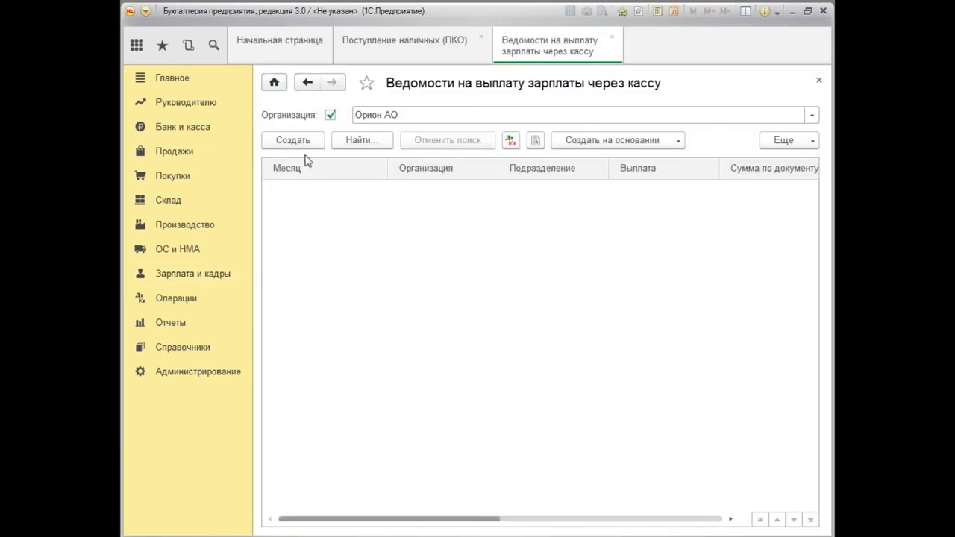
pyautogui.click(309, 141)
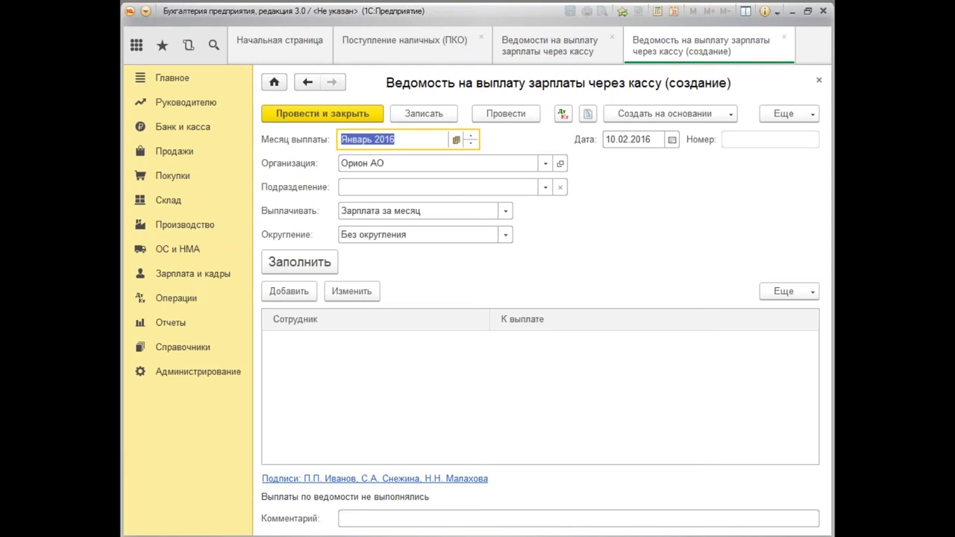
pyautogui.click(505, 212)
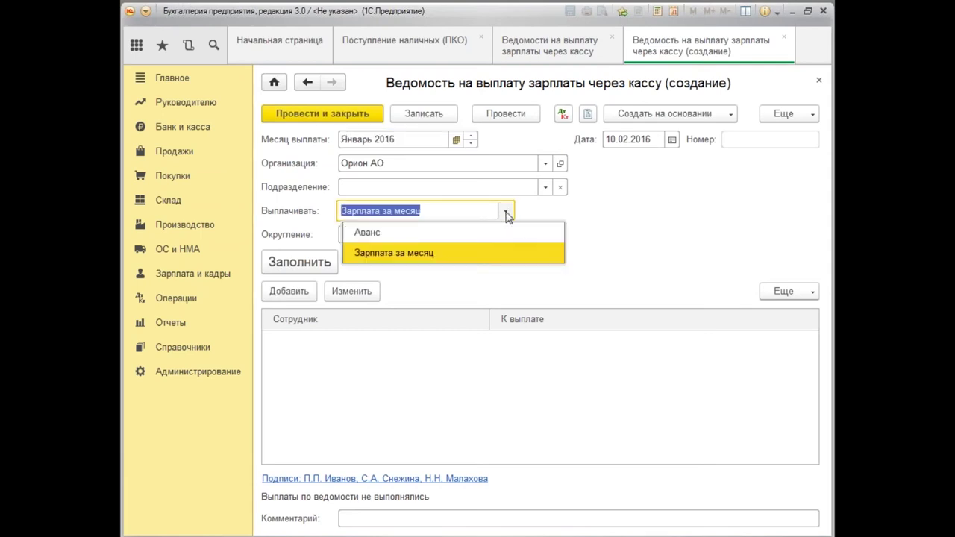
pyautogui.click(443, 258)
pyautogui.click(309, 268)
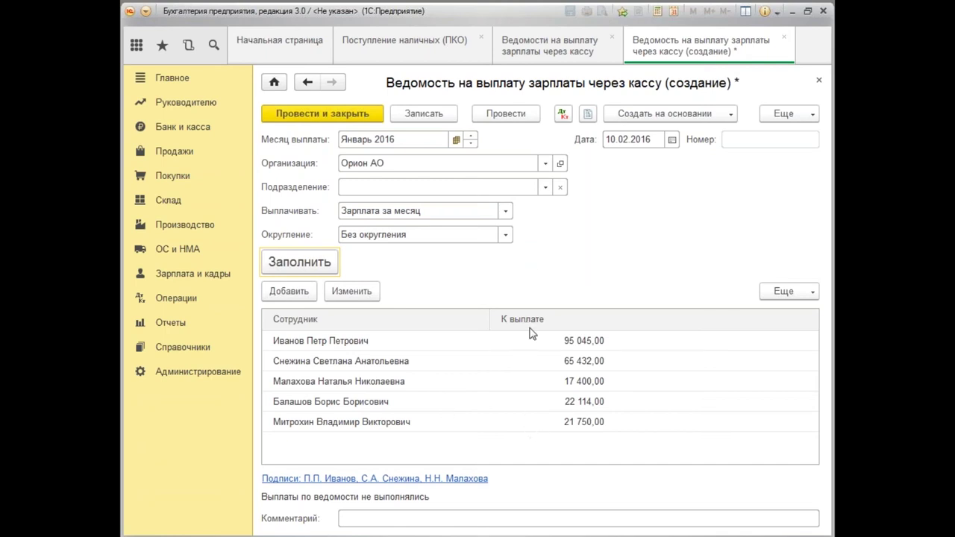
pyautogui.click(523, 116)
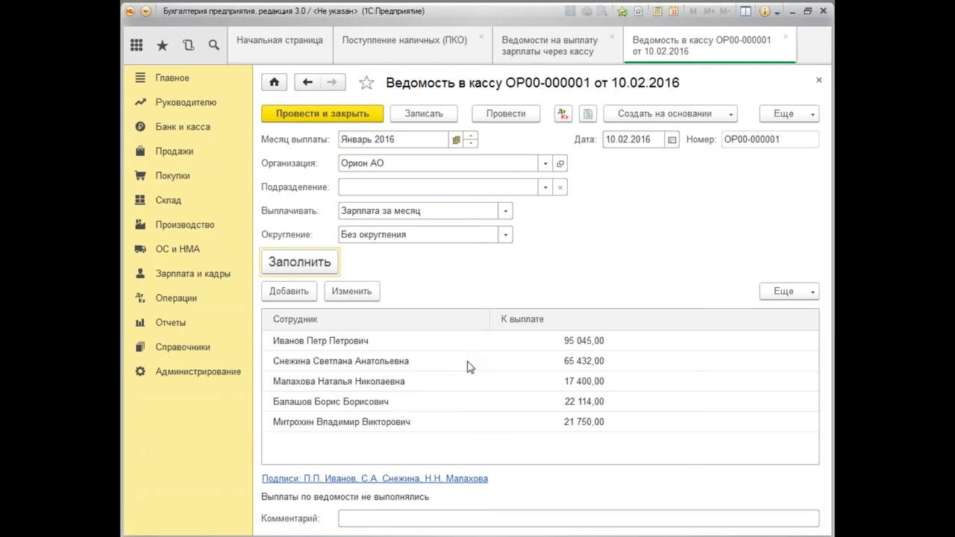
# Generate the January 2016 Расчетная ведомость (Т-51) from the salary reports.
pyautogui.click(208, 279)
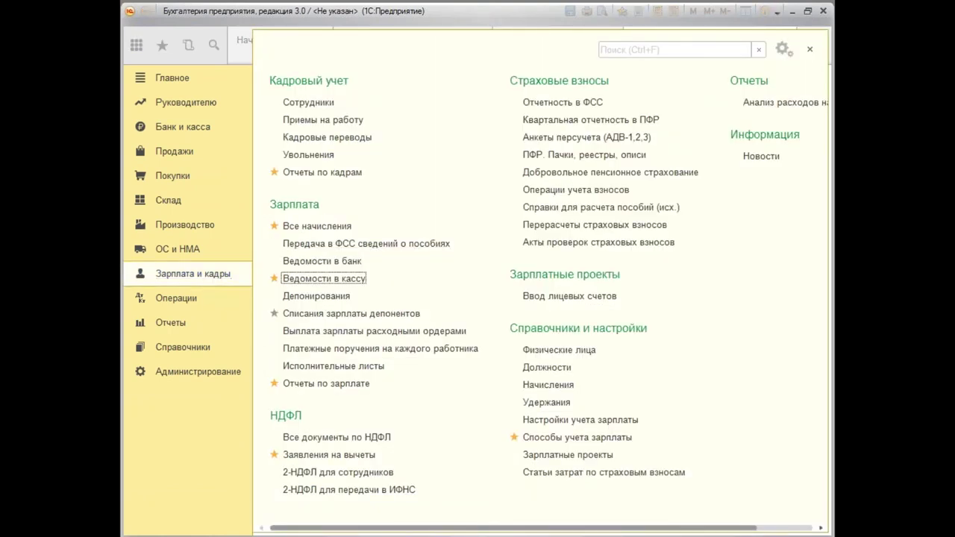
pyautogui.click(332, 386)
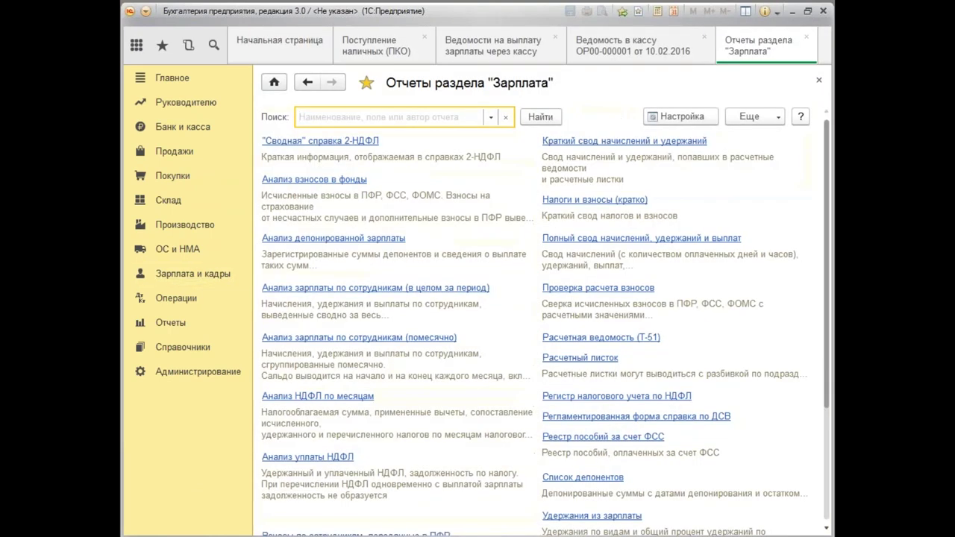
pyautogui.click(612, 338)
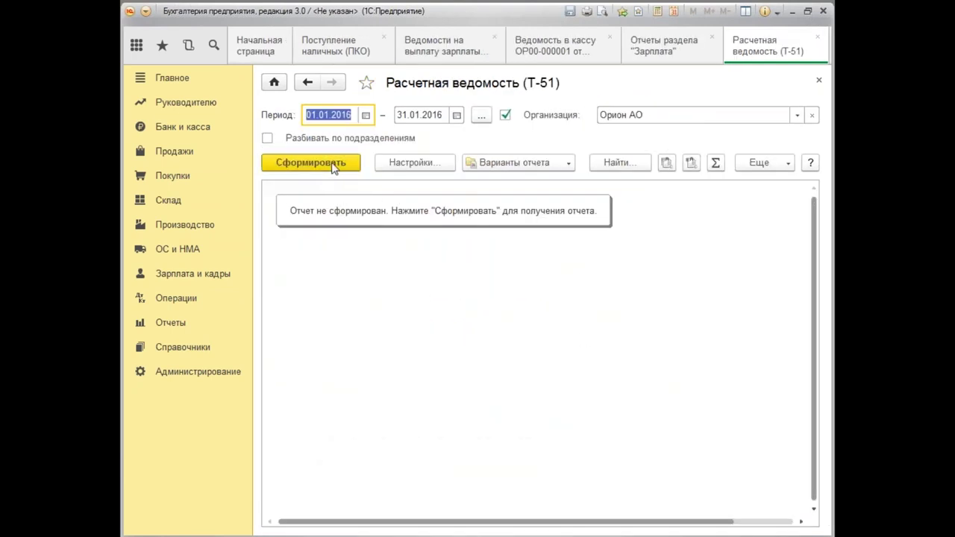
pyautogui.click(333, 164)
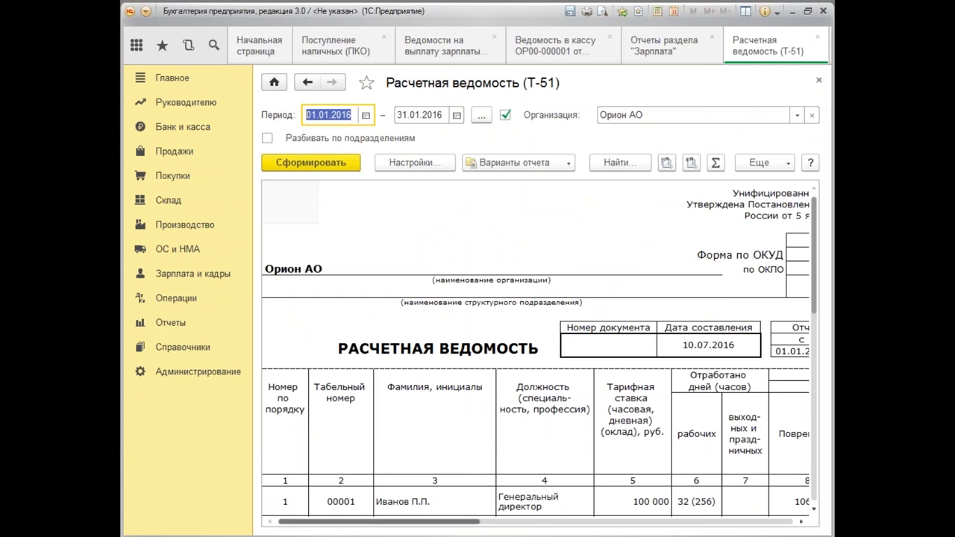
pyautogui.moveTo(455, 529); pyautogui.dragTo(766, 528)
pyautogui.moveTo(819, 267); pyautogui.dragTo(820, 351)
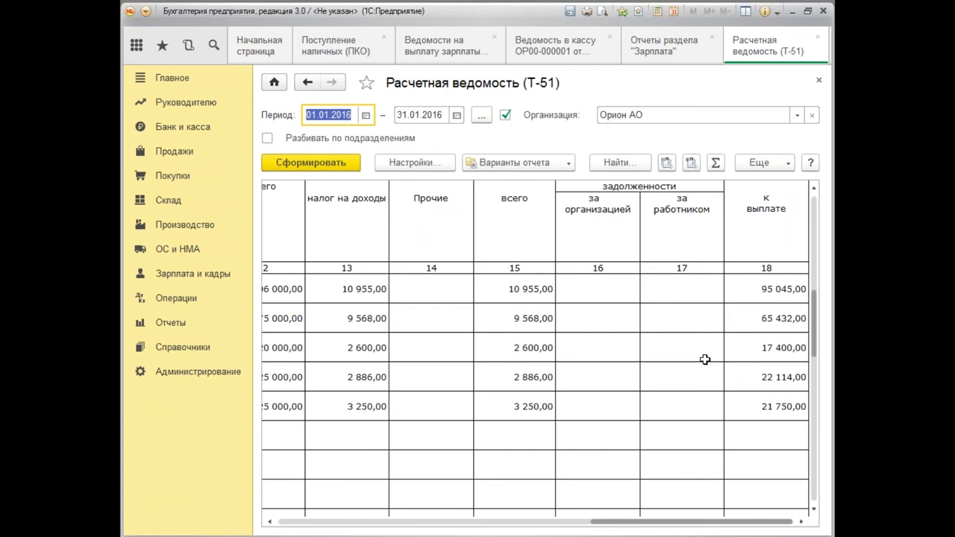
# Compare the Т-51 amounts payable against the cash payroll statement, then close the report.
pyautogui.click(593, 56)
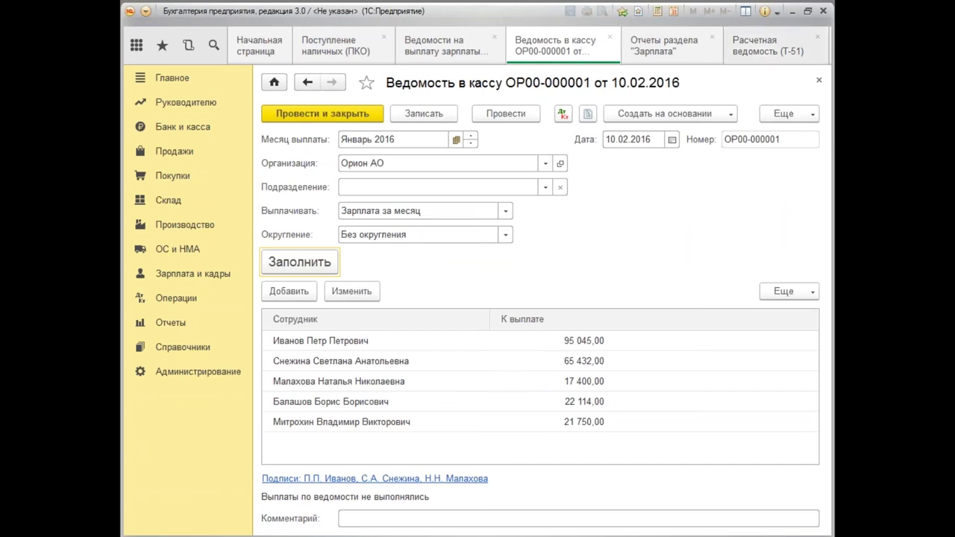
pyautogui.click(762, 52)
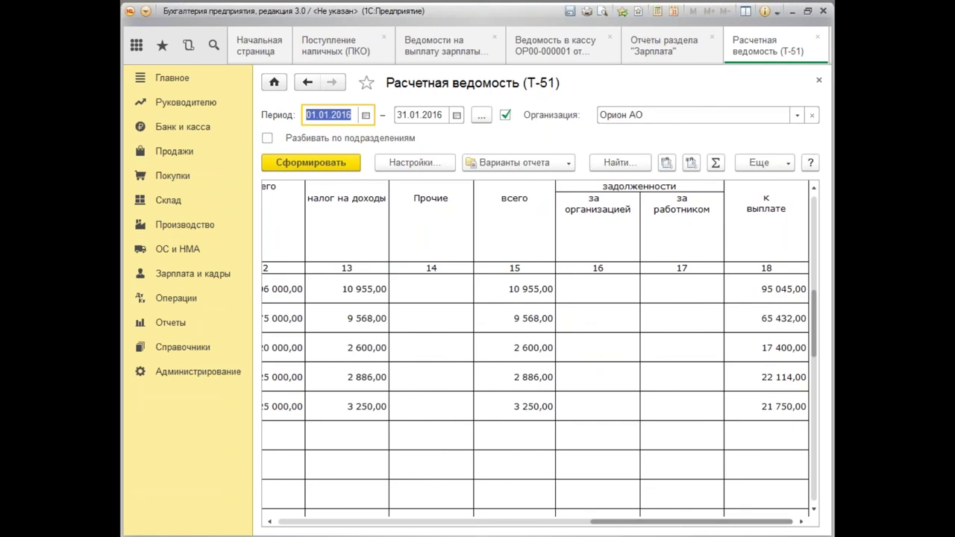
pyautogui.click(819, 80)
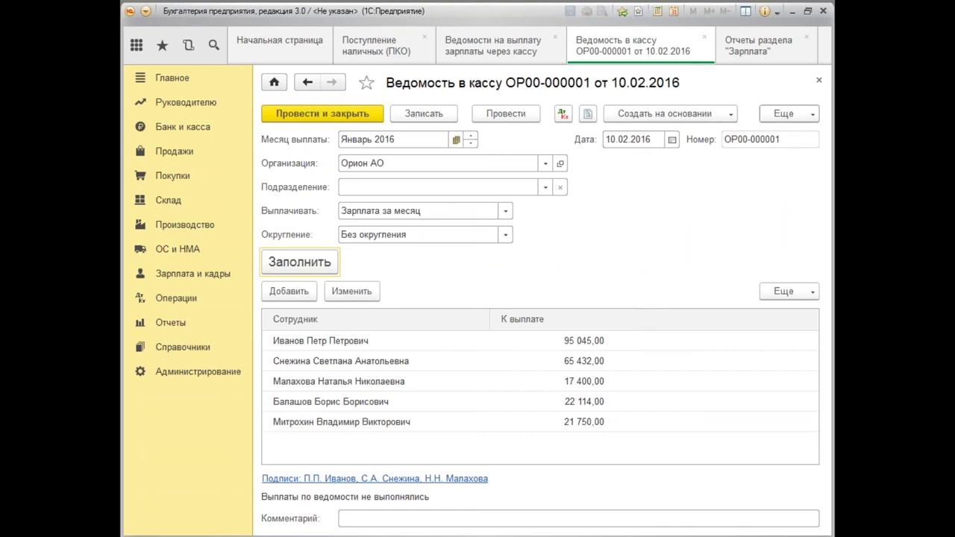
# Open the statement's Платежная ведомость (Т-53) print form.
pyautogui.click(813, 121)
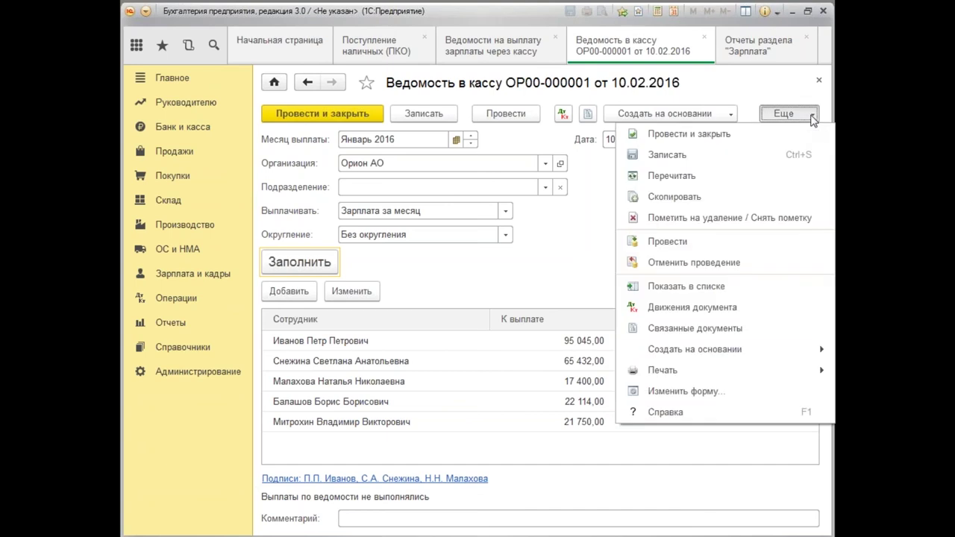
pyautogui.moveTo(667, 377)
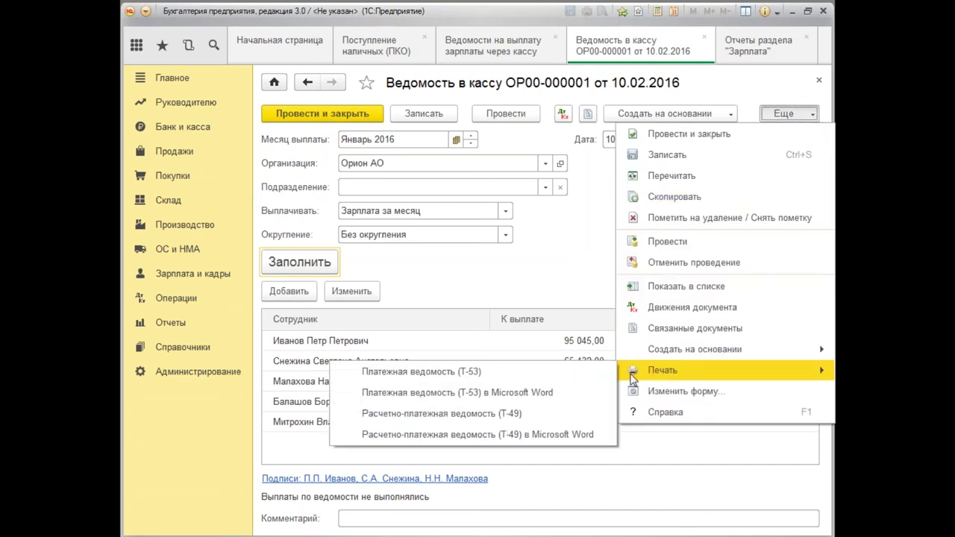
pyautogui.click(464, 383)
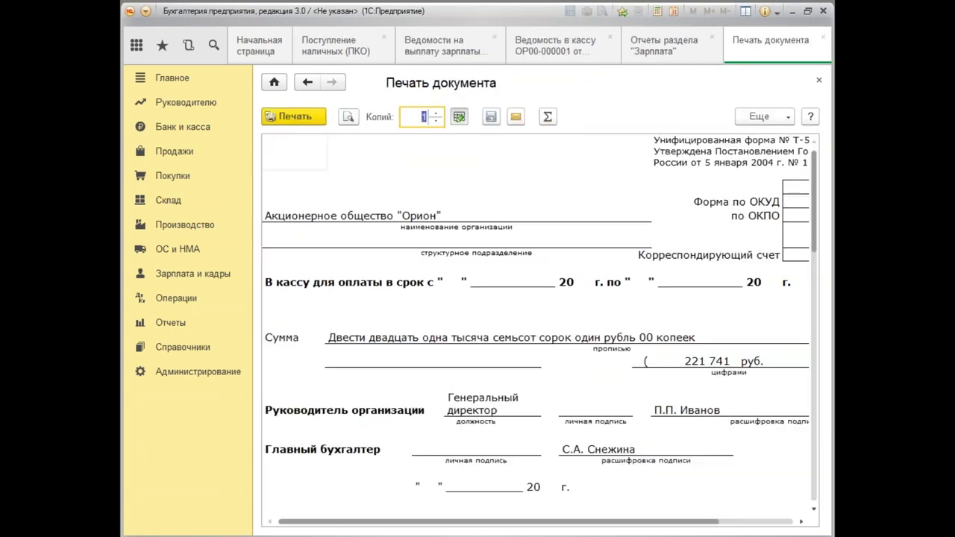
pyautogui.moveTo(815, 233)
pyautogui.mouseDown()
pyautogui.moveTo(833, 398)
pyautogui.moveTo(825, 497)
pyautogui.moveTo(826, 193)
pyautogui.mouseUp()
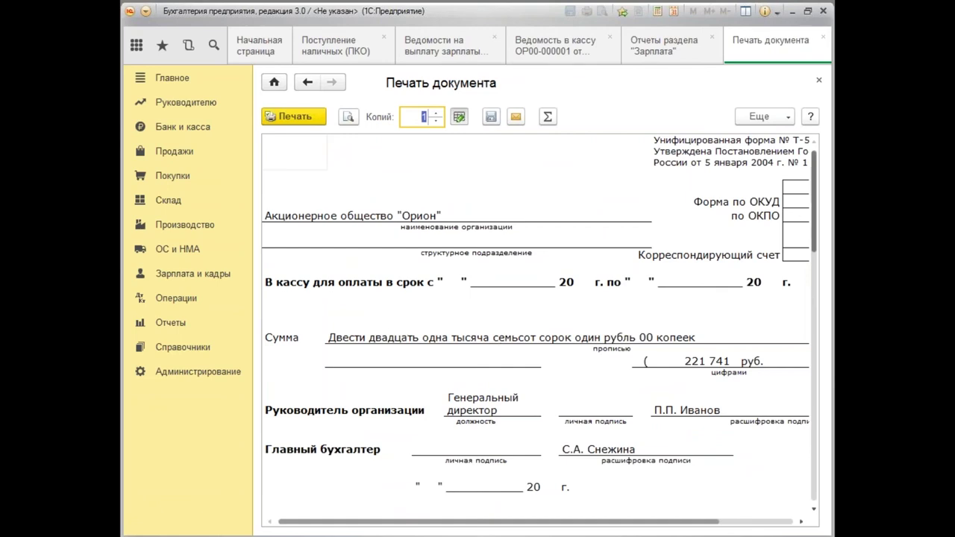
pyautogui.moveTo(815, 231); pyautogui.dragTo(815, 339)
pyautogui.moveTo(567, 521); pyautogui.dragTo(614, 522)
# Check the five employees' signature rows and the 221 741,00 deposited-amount line.
pyautogui.click(625, 226)
pyautogui.click(615, 242)
pyautogui.click(613, 259)
pyautogui.click(609, 274)
pyautogui.click(613, 292)
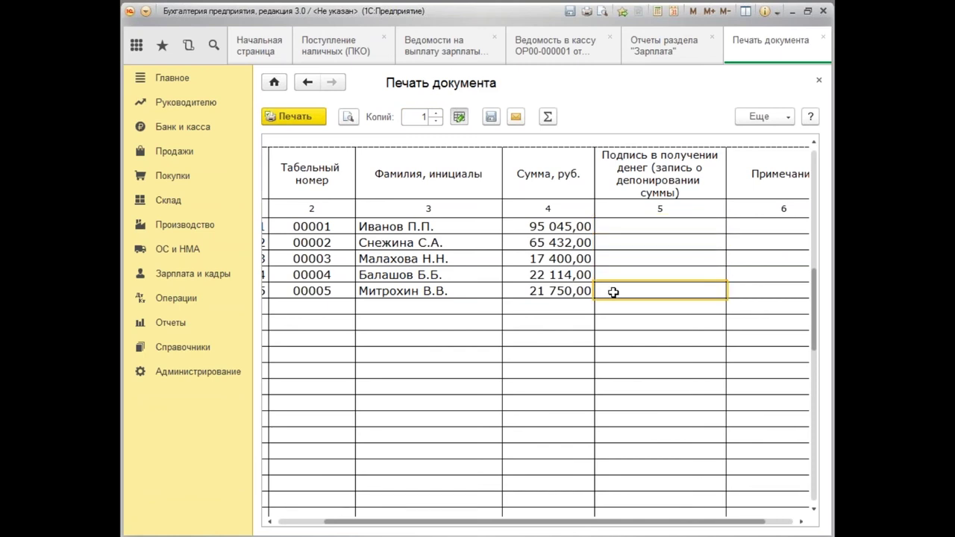
pyautogui.moveTo(814, 306); pyautogui.dragTo(832, 441)
pyautogui.moveTo(648, 525); pyautogui.dragTo(539, 526)
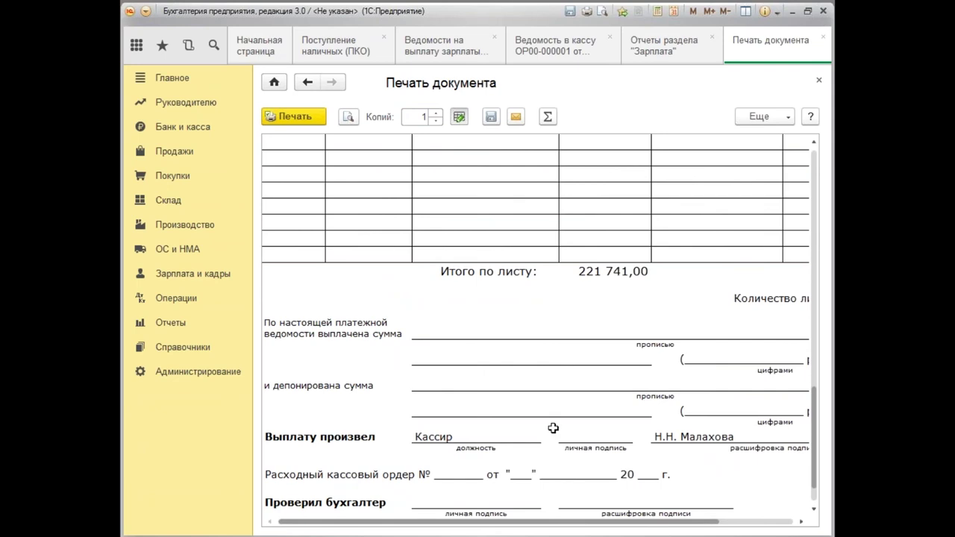
pyautogui.click(440, 383)
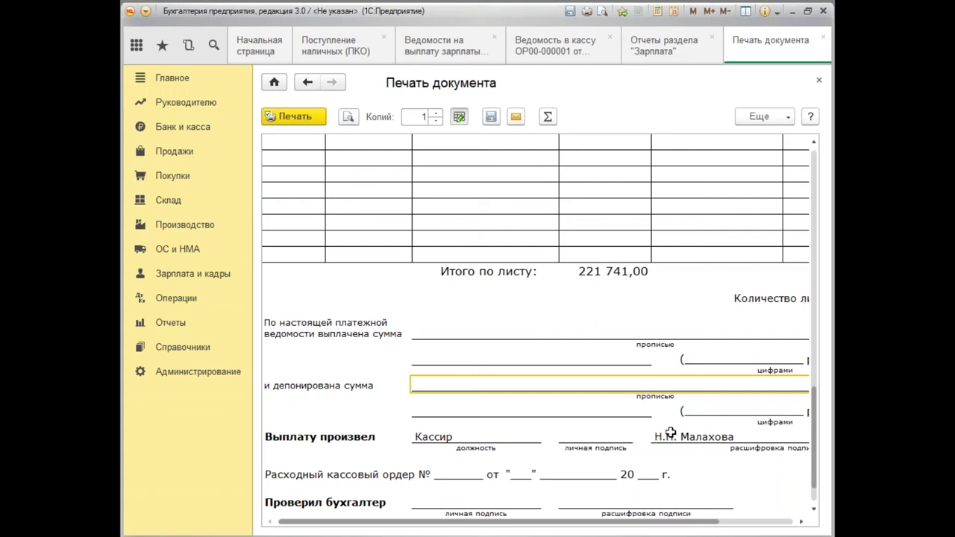
pyautogui.scroll(5, 663, 421)
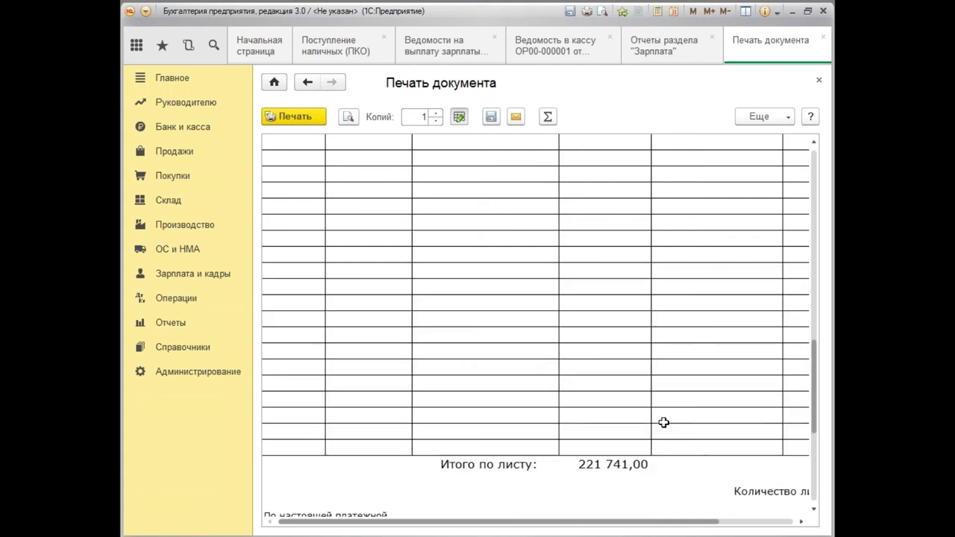
pyautogui.scroll(8, 663, 422)
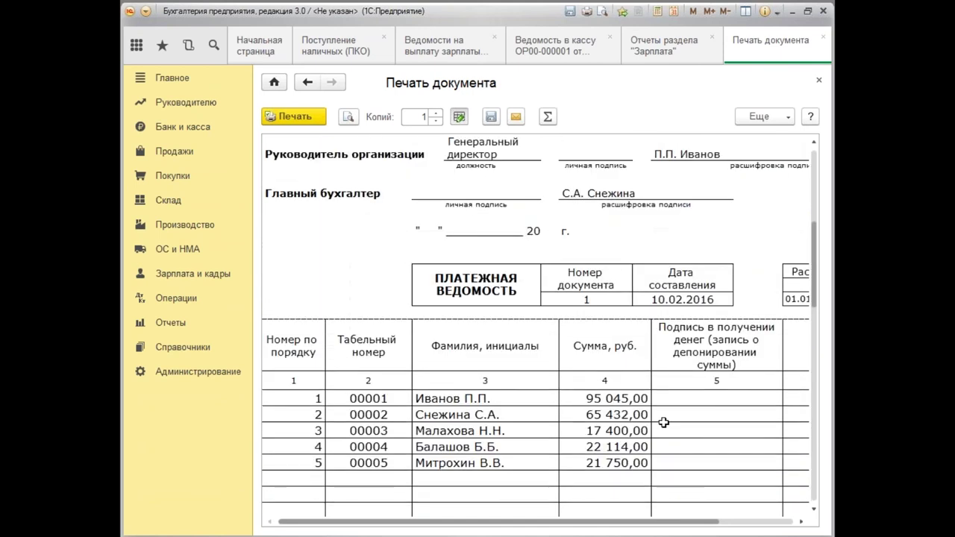
# Post and close the payroll sheet, then review its Дт/Кт movements for the five employees.
pyautogui.click(819, 82)
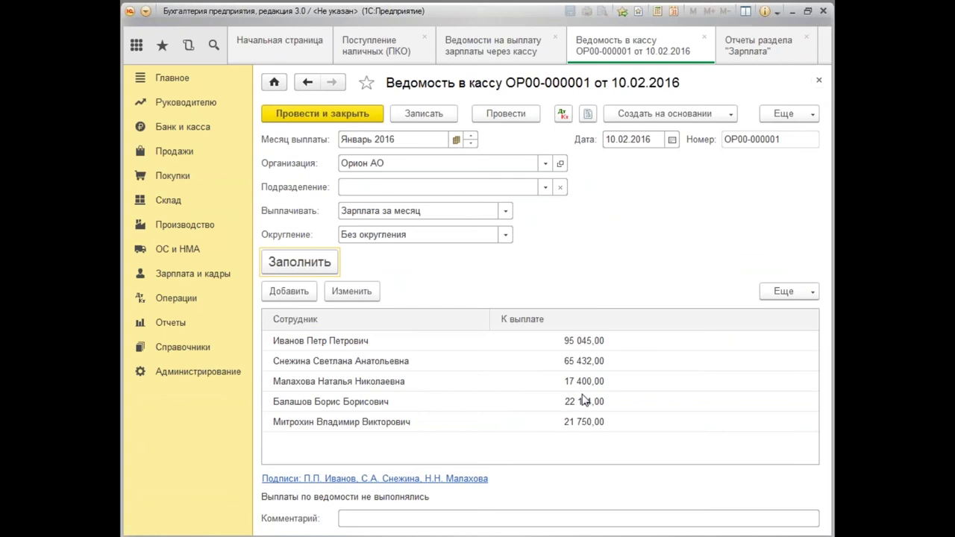
pyautogui.click(316, 116)
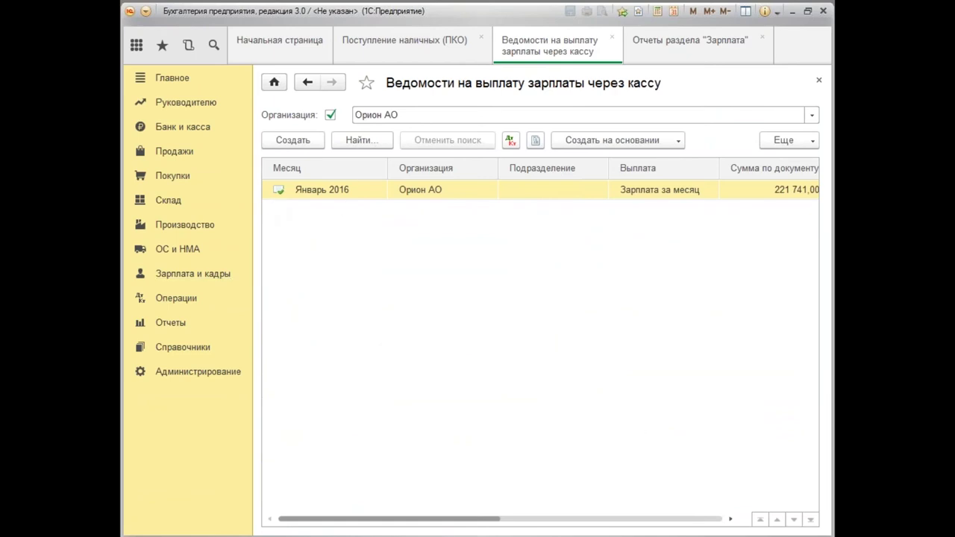
pyautogui.click(512, 143)
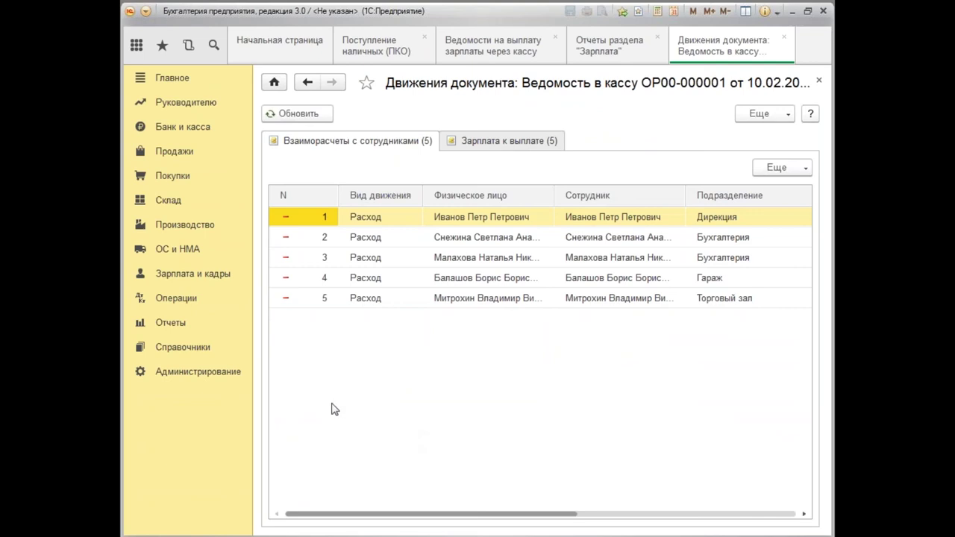
pyautogui.click(820, 82)
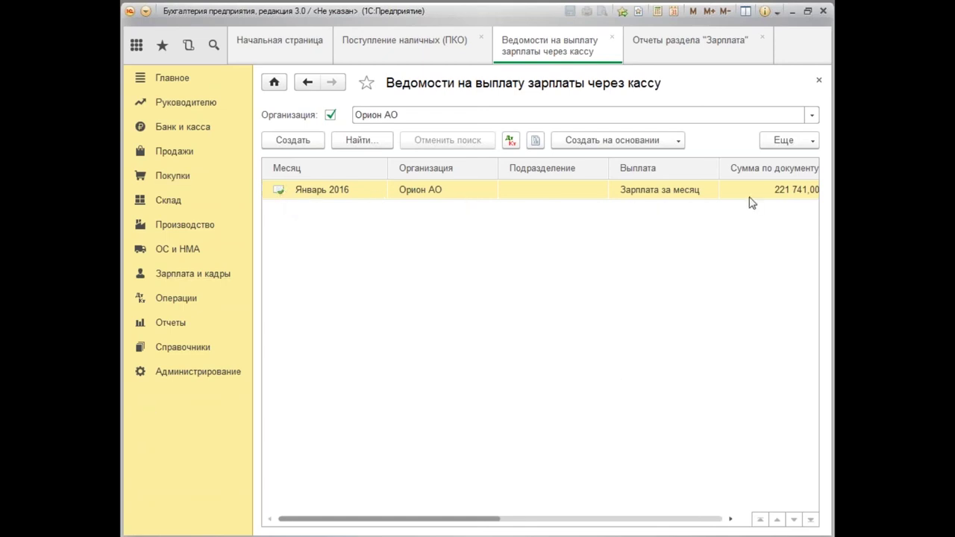
pyautogui.click(680, 143)
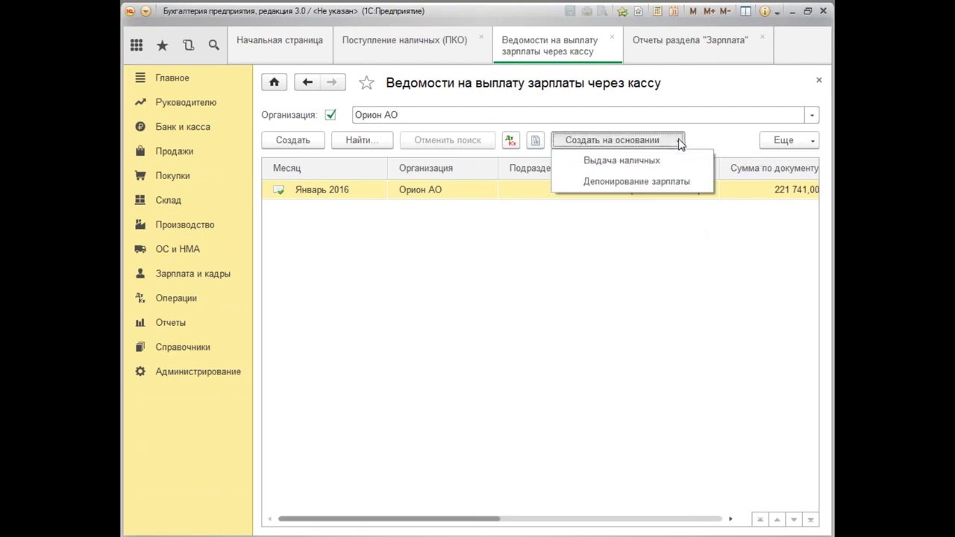
# Create a Выдача наличных for 221 741,00 based on Ведомость в кассу ОР00-000001.
pyautogui.click(653, 165)
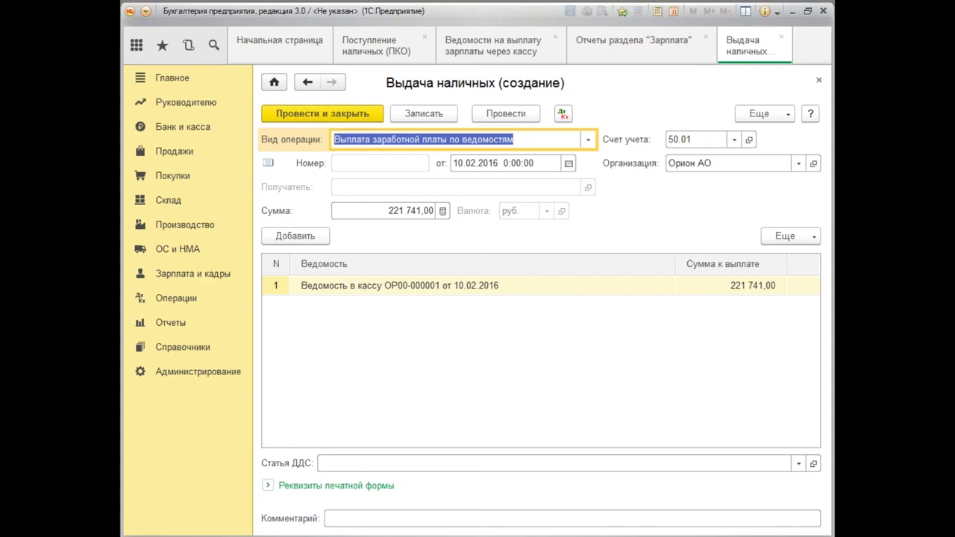
pyautogui.click(183, 278)
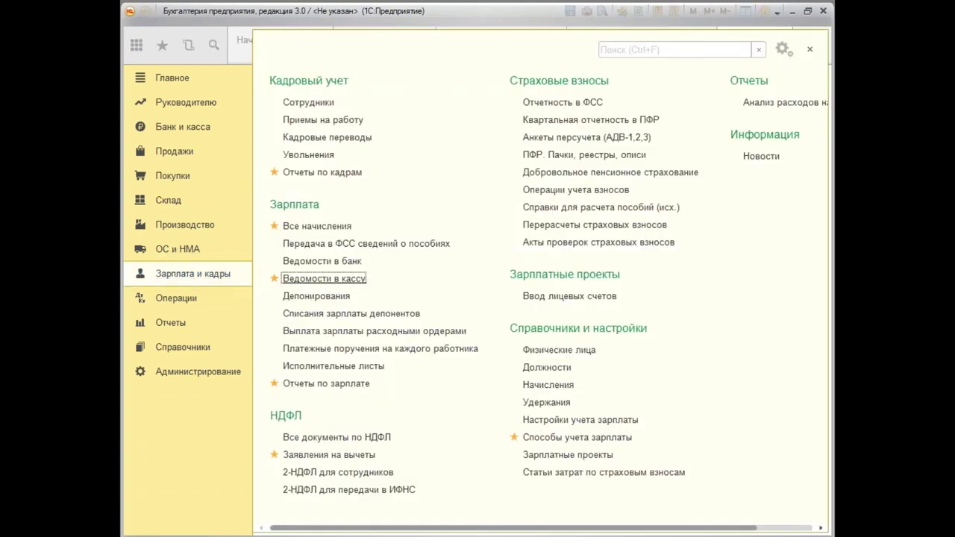
pyautogui.click(310, 279)
pyautogui.click(679, 142)
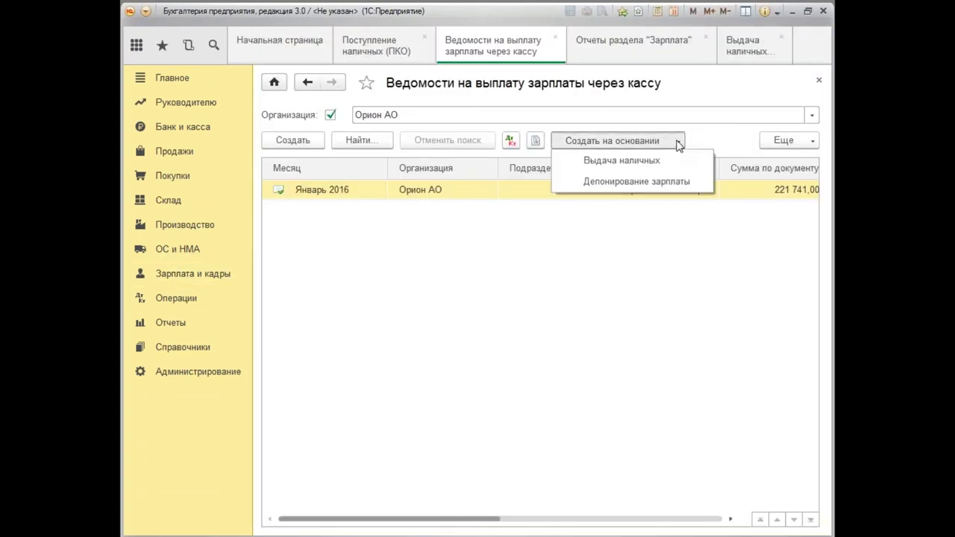
pyautogui.click(622, 160)
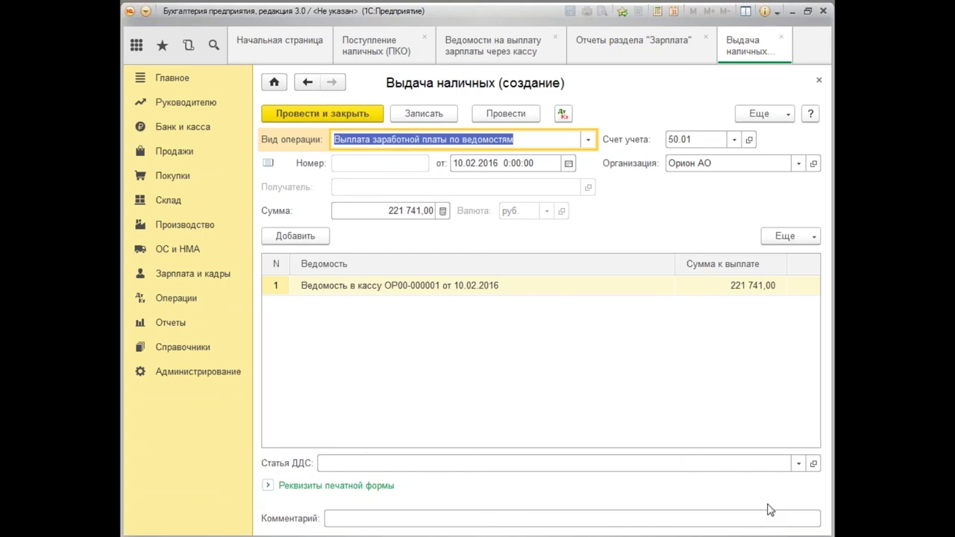
# Set the Статья ДДС to Оплата труда and expand the printed-form details.
pyautogui.click(357, 461)
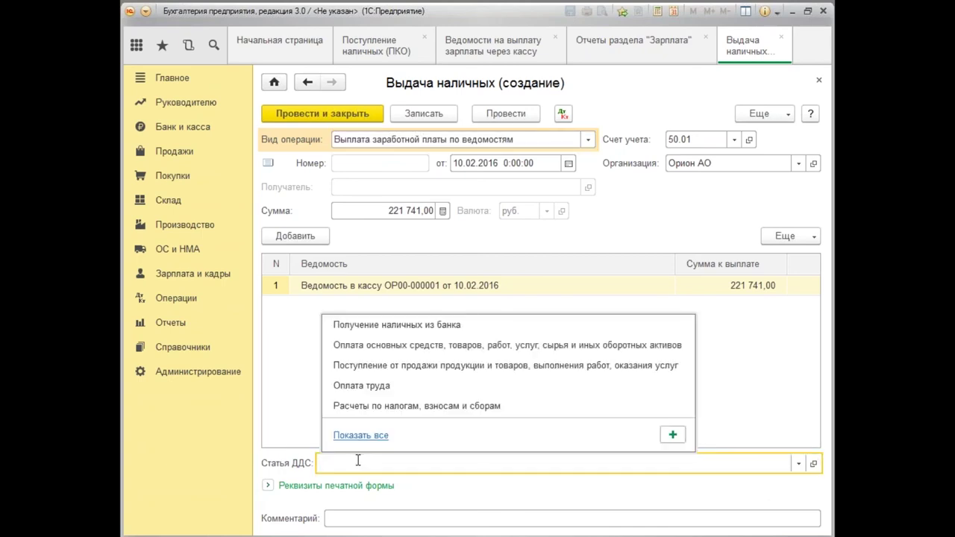
pyautogui.click(358, 388)
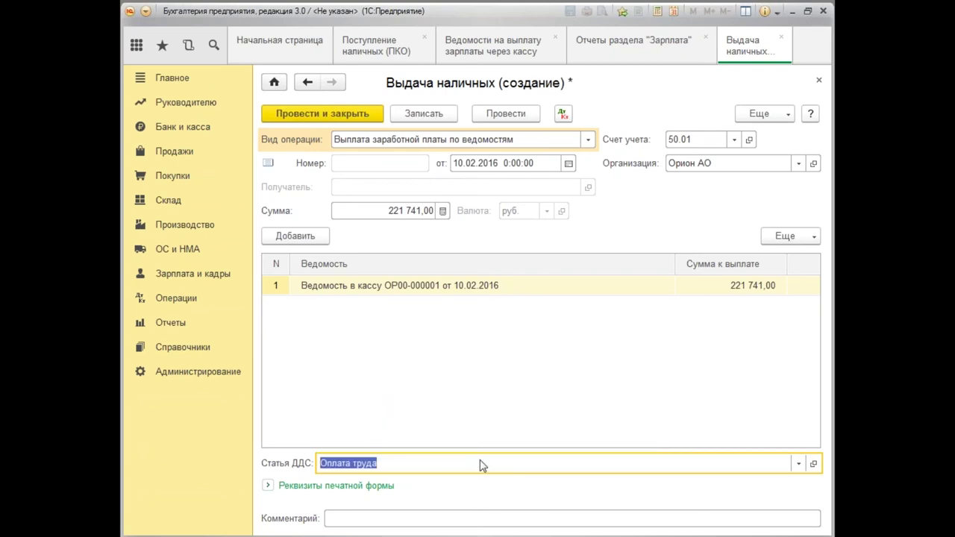
pyautogui.click(268, 487)
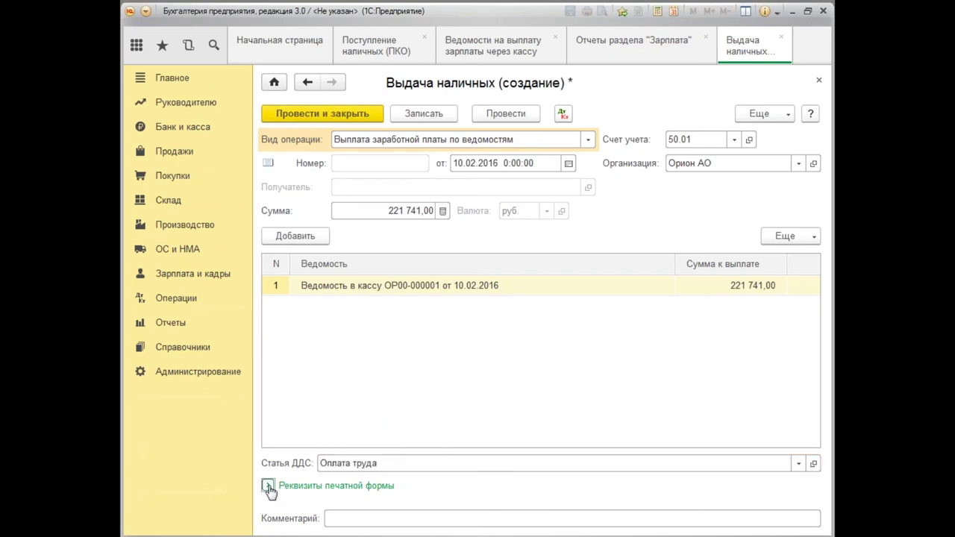
# Choose the recipient employee in Выдано (ФИО) from Физические лица, filling their passport details.
pyautogui.click(369, 458)
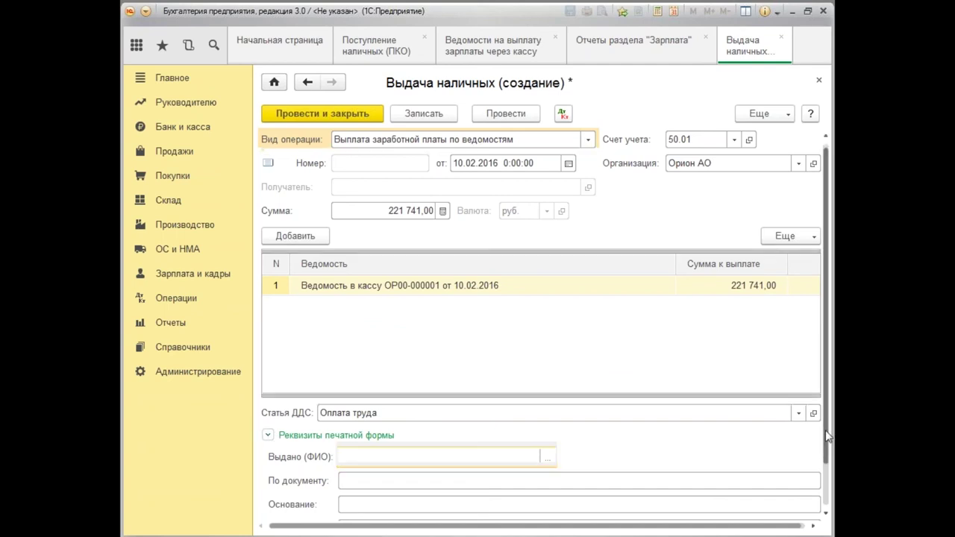
pyautogui.scroll(-2, 370, 458)
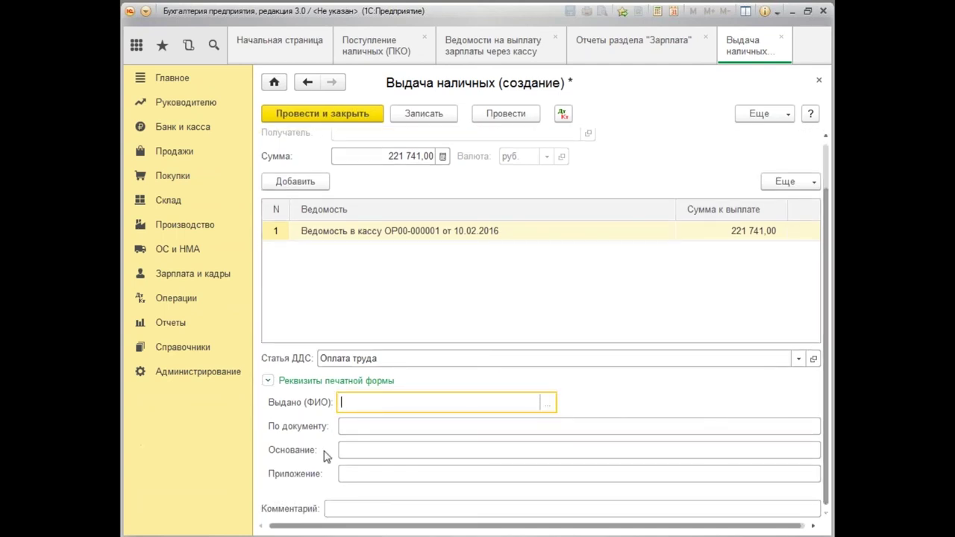
pyautogui.write('мал')
pyautogui.click(550, 405)
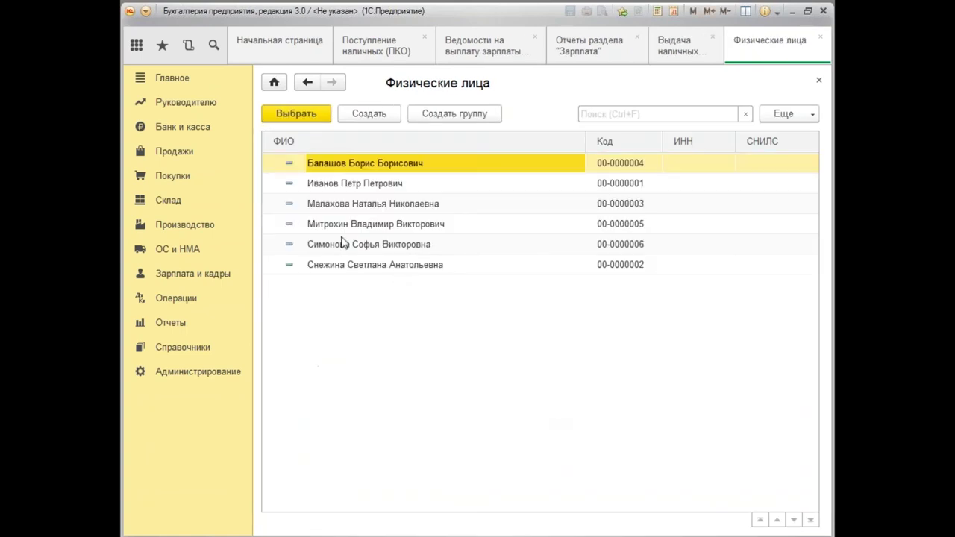
pyautogui.click(347, 212)
pyautogui.doubleClick(347, 212)
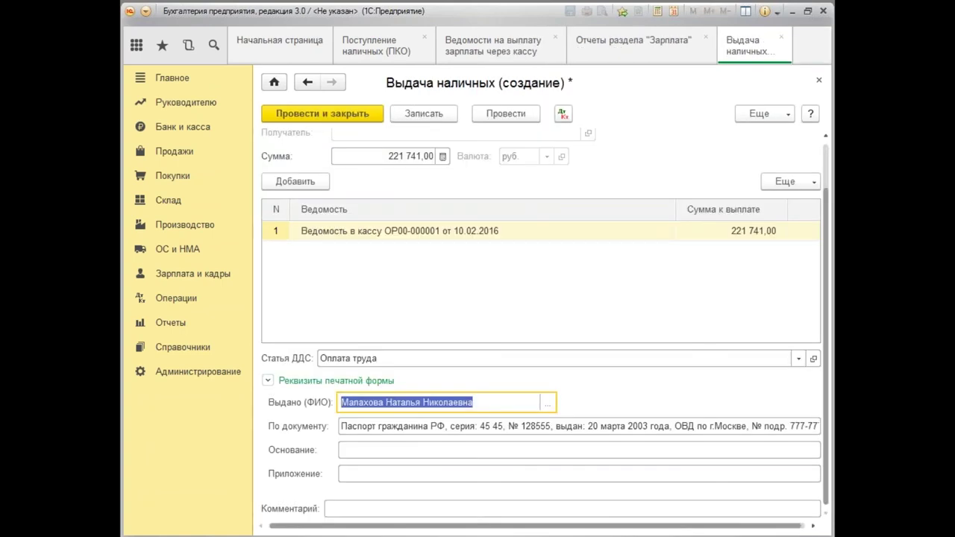
# Enter basis «Выдано заработная плата за январь 2016 г.» and attachment «Платежная ведомость № 1 от 10.02.2016 г.».
pyautogui.click(361, 450)
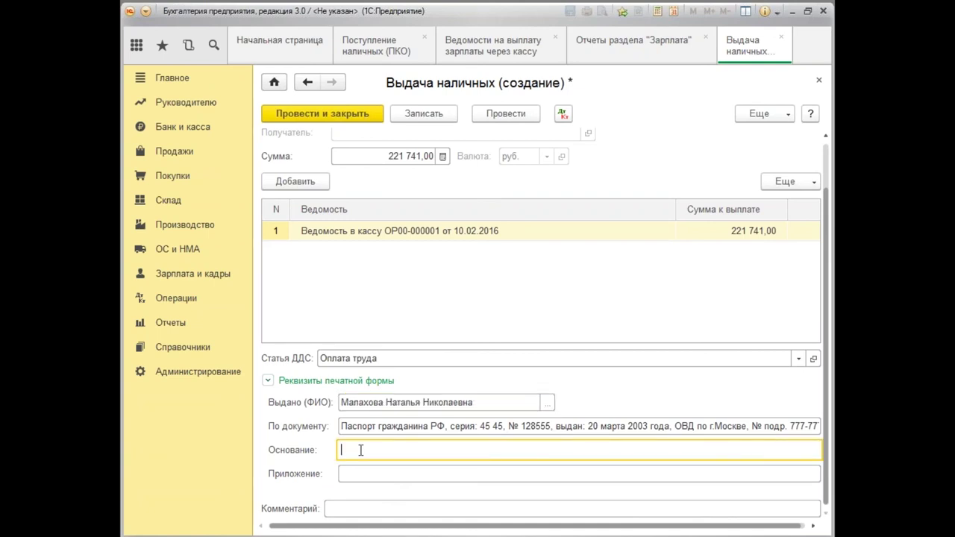
pyautogui.write('Выдано заработная плата за январ')
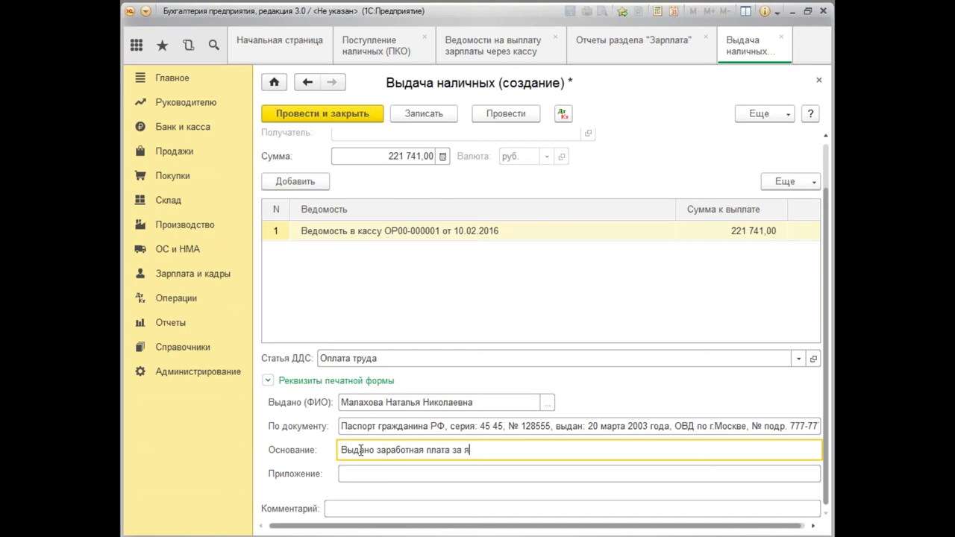
pyautogui.press('BackSpace')
pyautogui.write('рь 20165 г')
pyautogui.press('BackSpace')
pyautogui.press('BackSpace')
pyautogui.press('BackSpace')
pyautogui.write('г.')
pyautogui.click(360, 474)
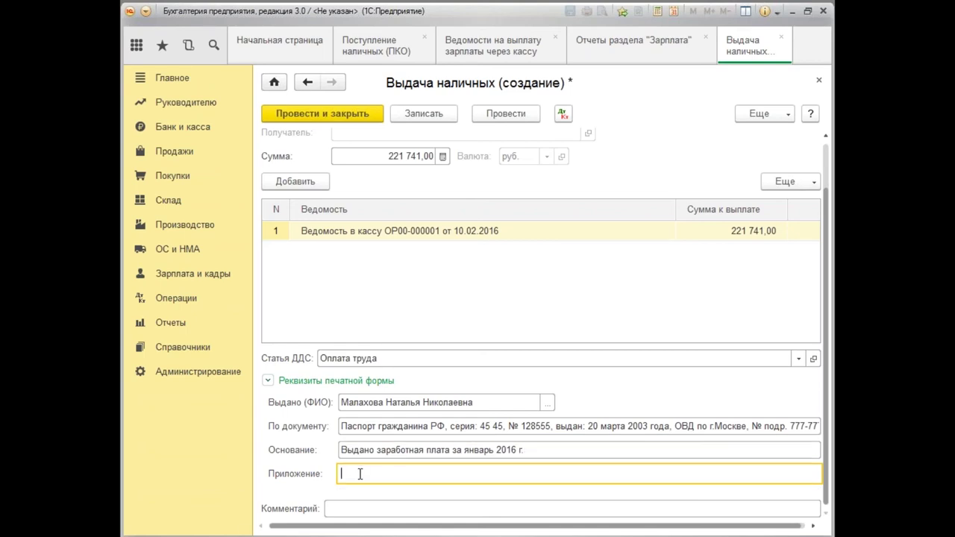
pyautogui.write('Платежная ведомость № 1 от 10.0')
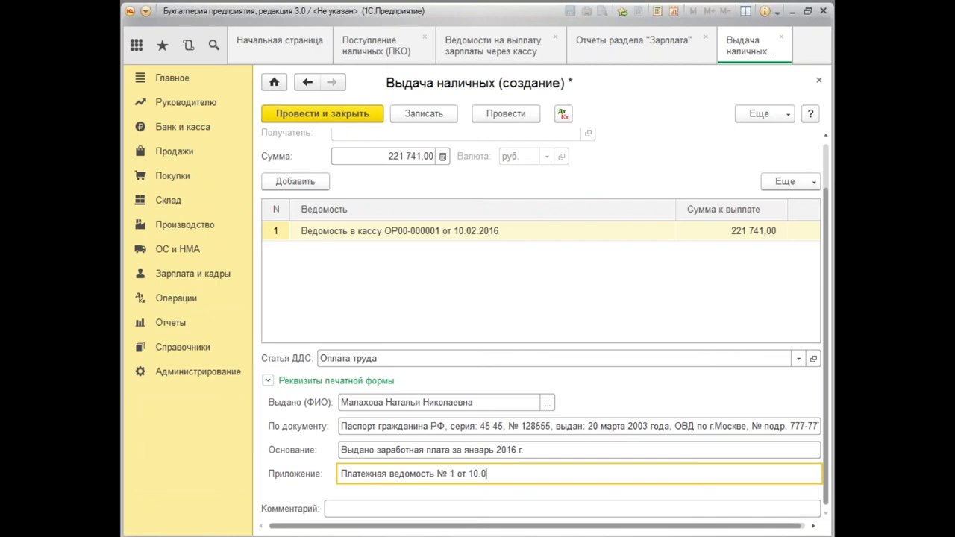
pyautogui.write('2.2016 г.')
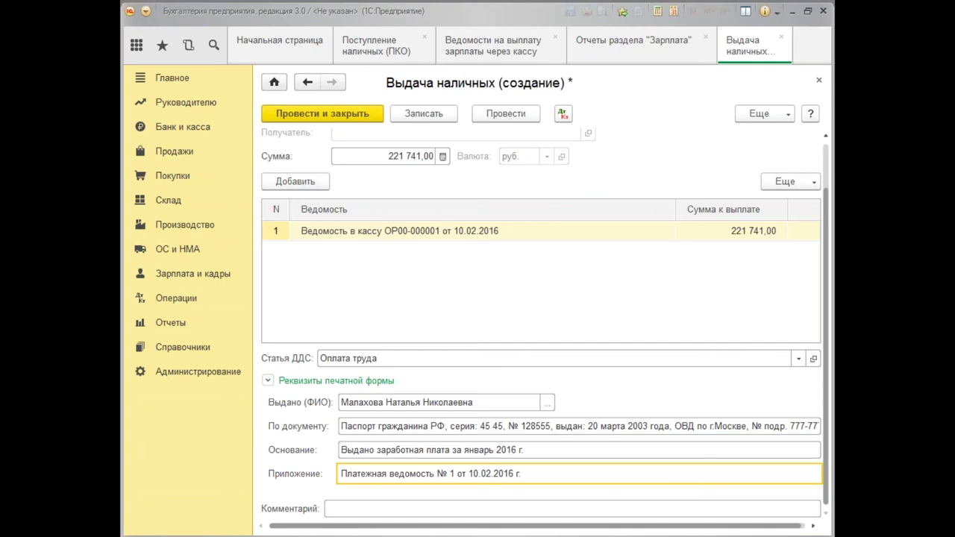
# Post the cash payout and check its entries debit 70, credit 50.01 per employee.
pyautogui.click(506, 113)
pyautogui.click(564, 116)
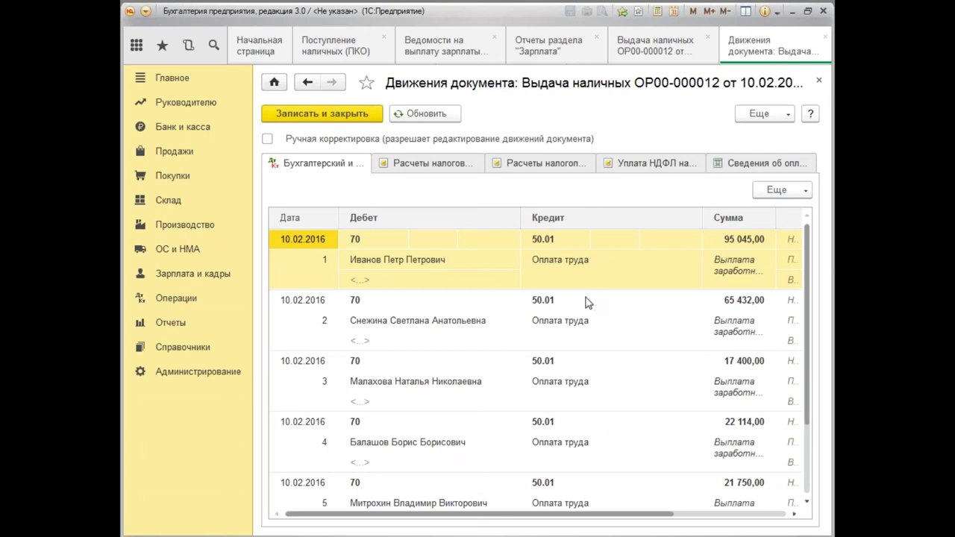
pyautogui.click(818, 80)
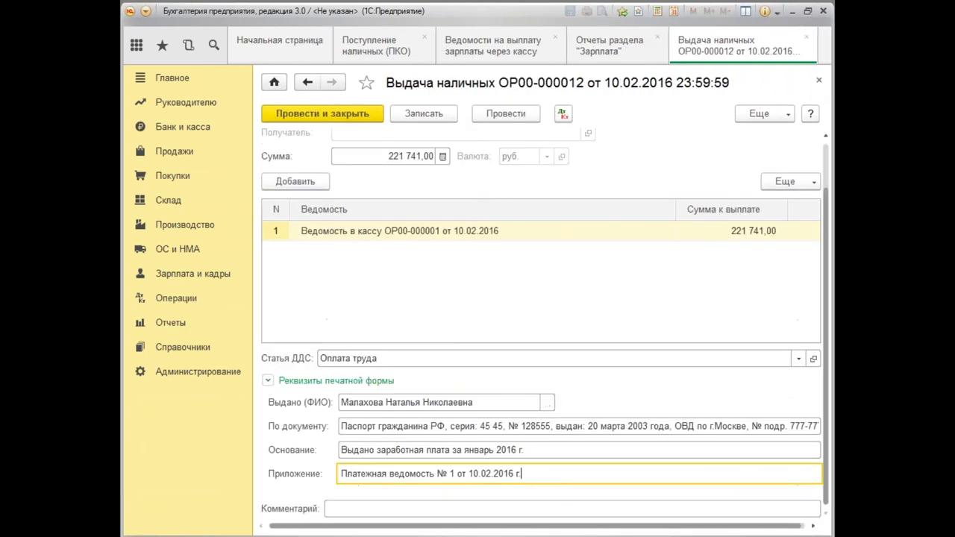
pyautogui.click(787, 117)
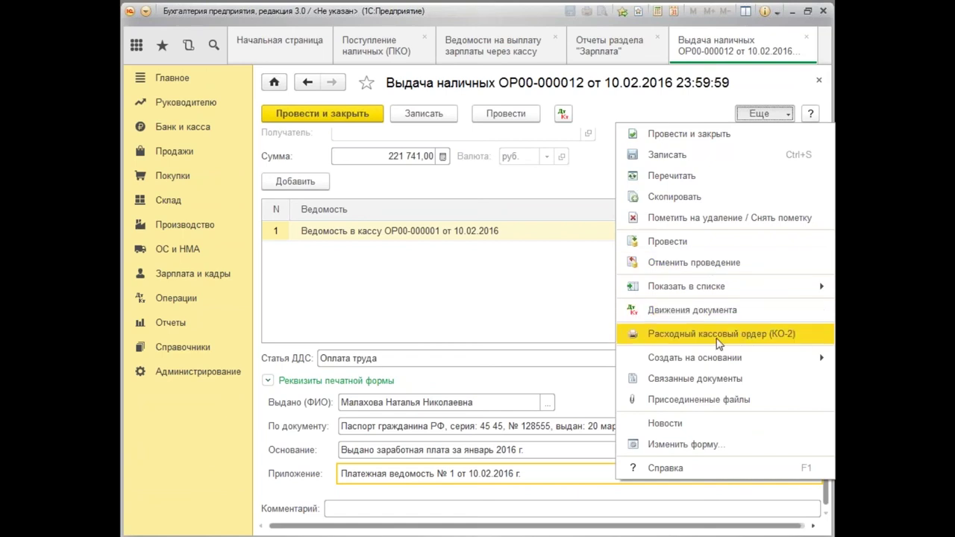
# Print the КО-2 expense cash order for the 221 741,00 payout and scroll through it.
pyautogui.click(719, 337)
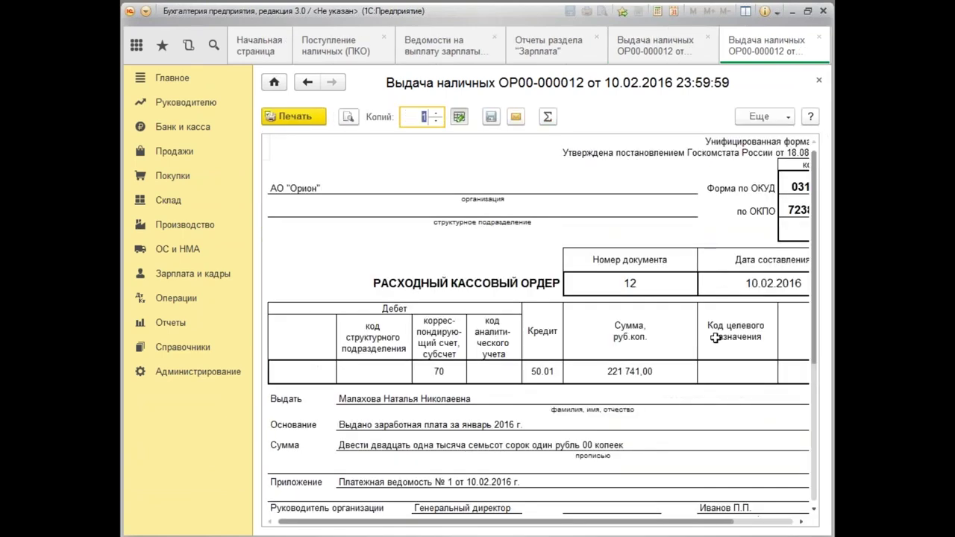
pyautogui.scroll(-3, 818, 282)
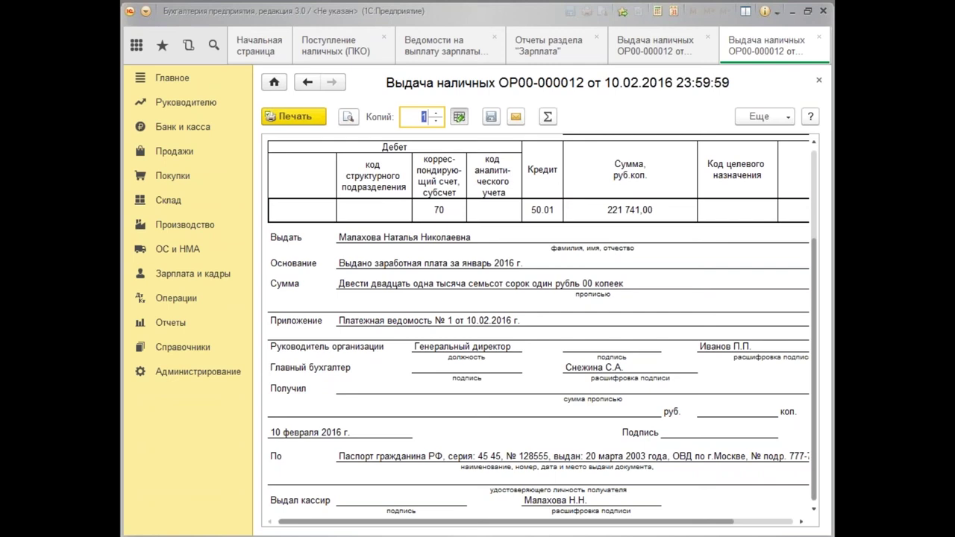
pyautogui.click(177, 276)
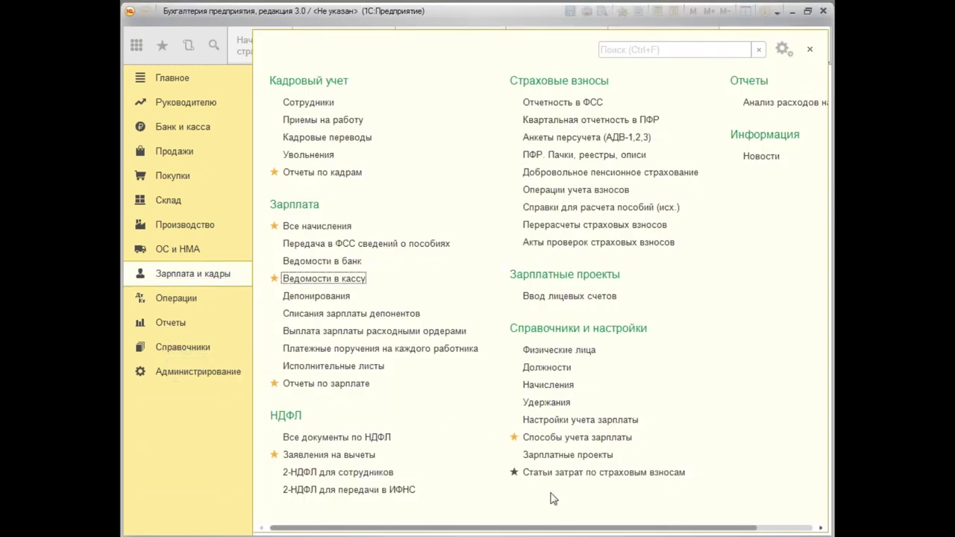
# Open and close the personal account numbers form, then reopen the Зарплата и кадры functions.
pyautogui.click(561, 297)
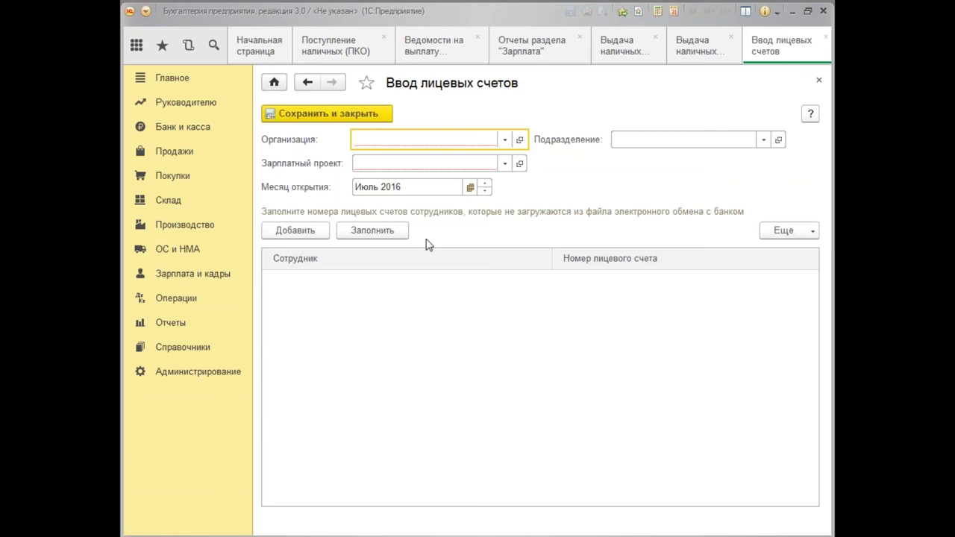
pyautogui.click(819, 80)
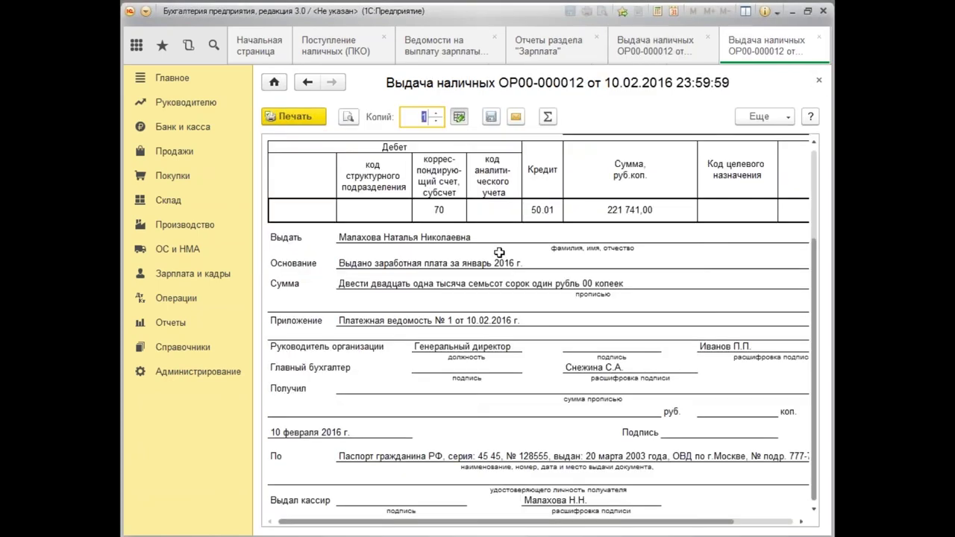
pyautogui.click(192, 274)
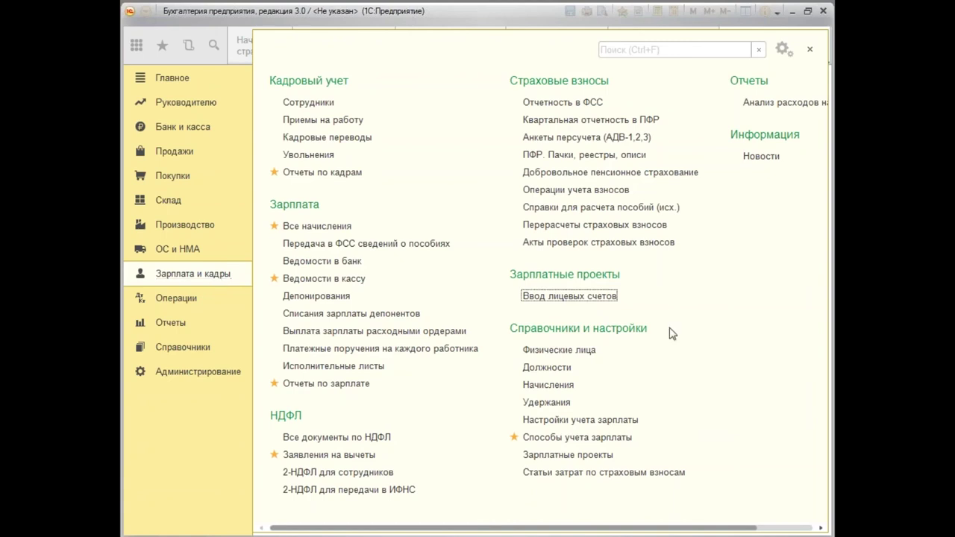
pyautogui.click(580, 299)
# Review the printed cash order for 221 741,00, then close it to return to ОР00-000012.
pyautogui.click(810, 50)
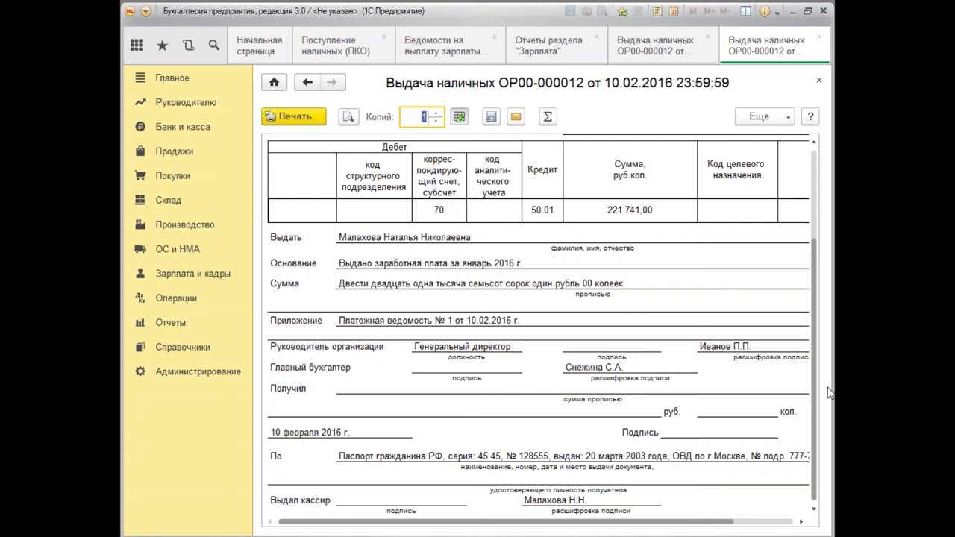
pyautogui.scroll(5, 808, 383)
pyautogui.scroll(-4, 811, 381)
pyautogui.scroll(-2, 812, 381)
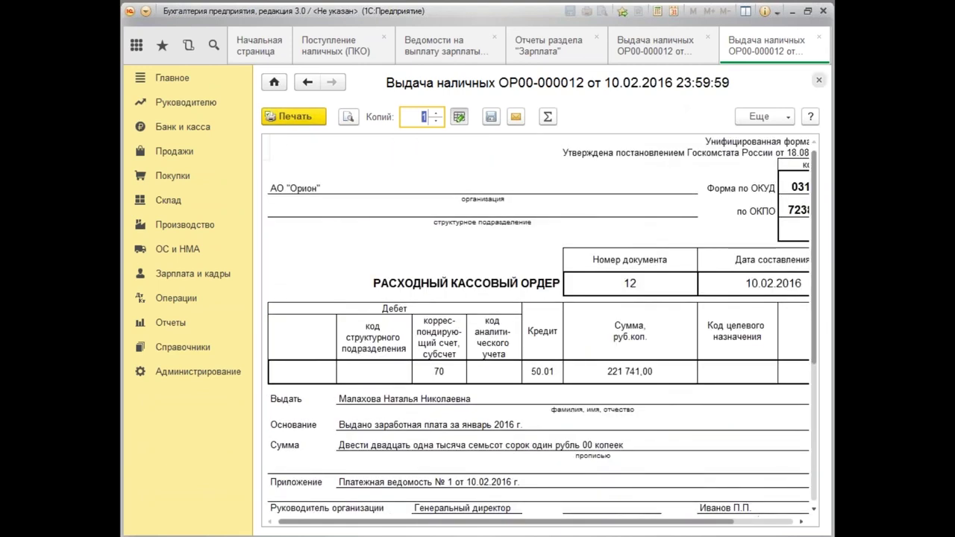
pyautogui.click(818, 80)
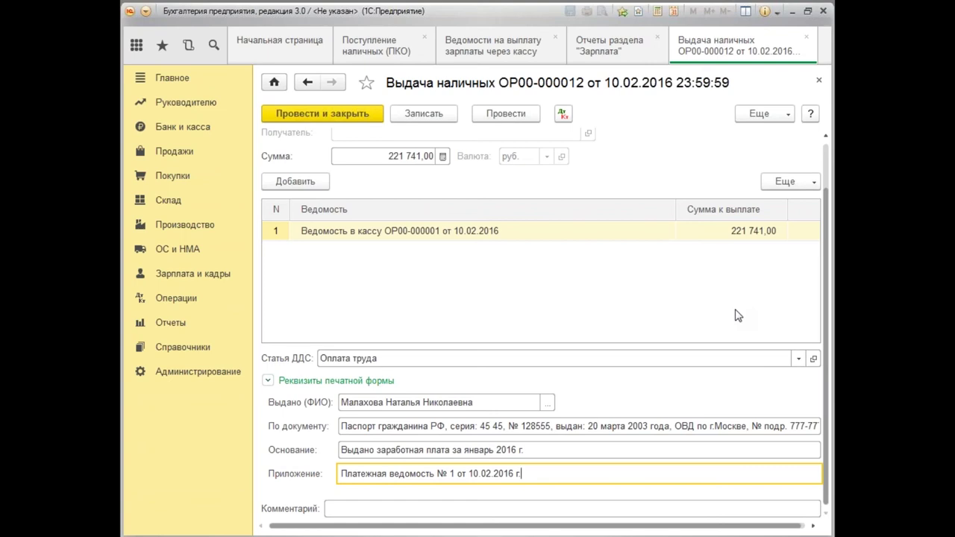
# Post ОР00-000012 and check the first employee's 95 045,00 payout in the January 2016 statement.
pyautogui.click(338, 116)
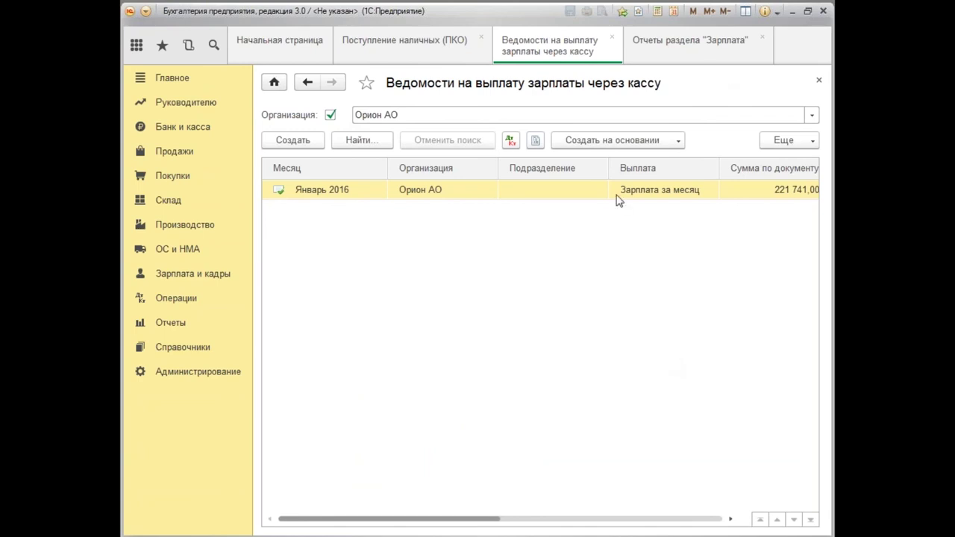
pyautogui.doubleClick(514, 197)
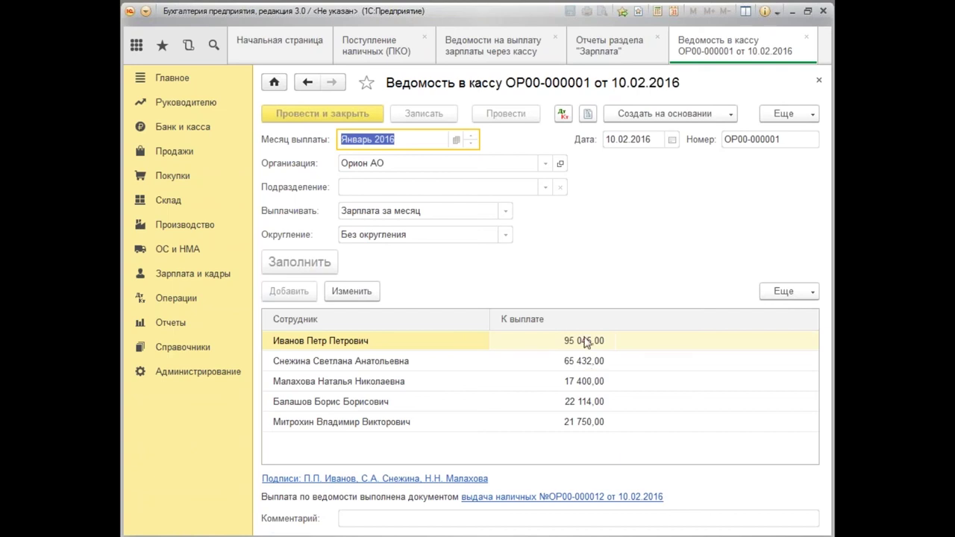
pyautogui.doubleClick(586, 342)
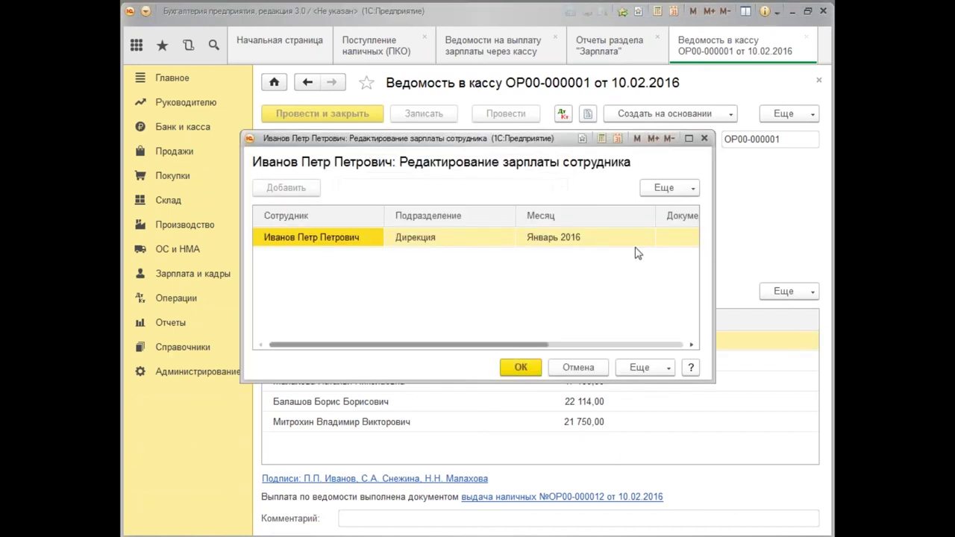
pyautogui.click(564, 345)
pyautogui.click(680, 241)
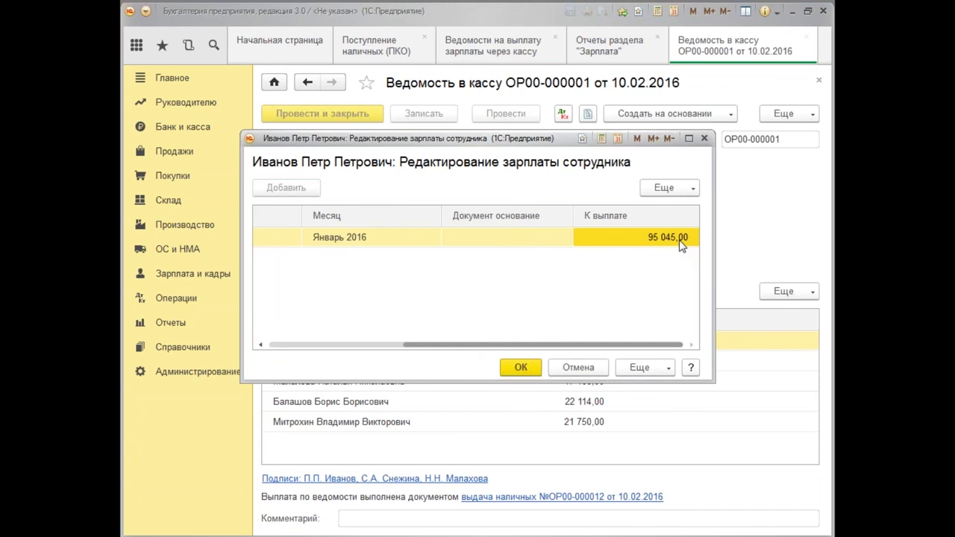
pyautogui.click(704, 138)
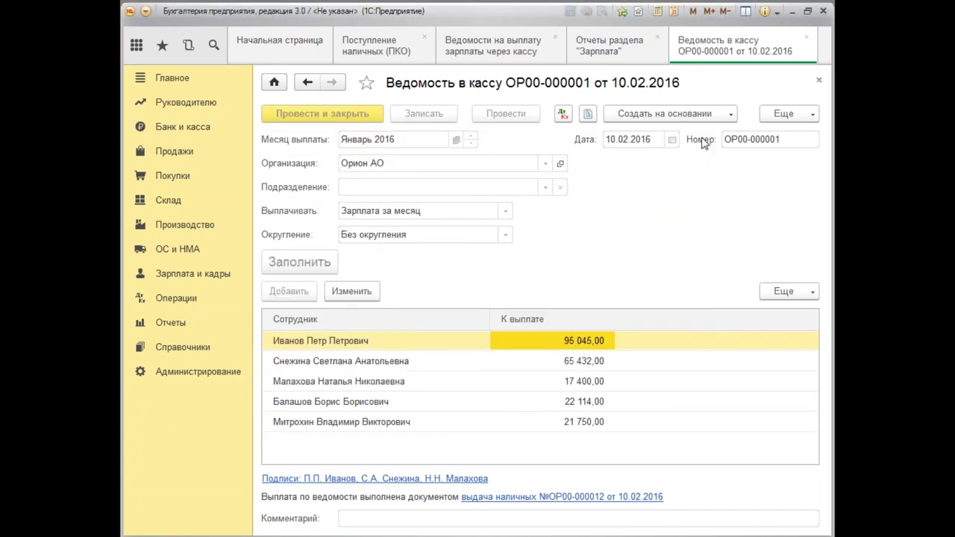
pyautogui.click(819, 82)
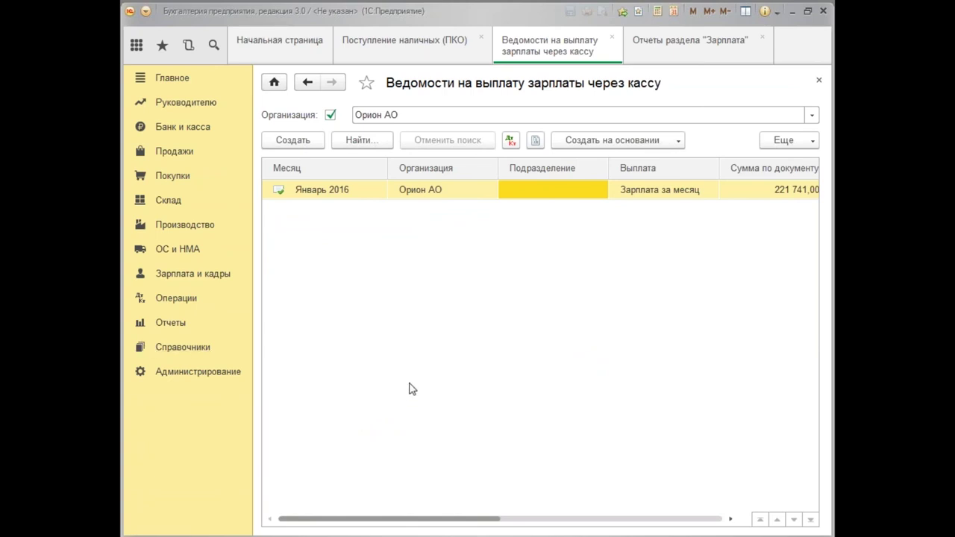
# Cancel posting of cash issue ОР00-000012 from the Выдача наличных (РКО) list.
pyautogui.click(196, 129)
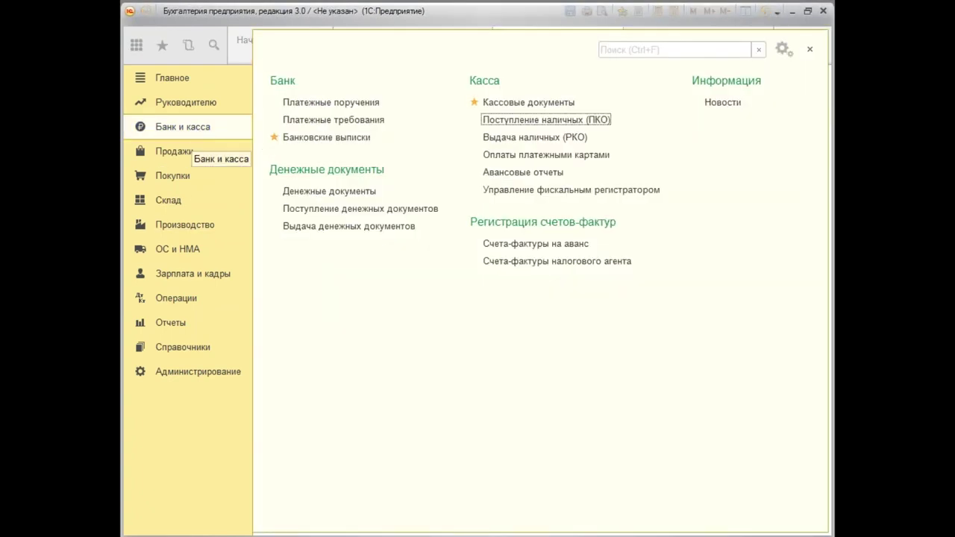
pyautogui.click(547, 141)
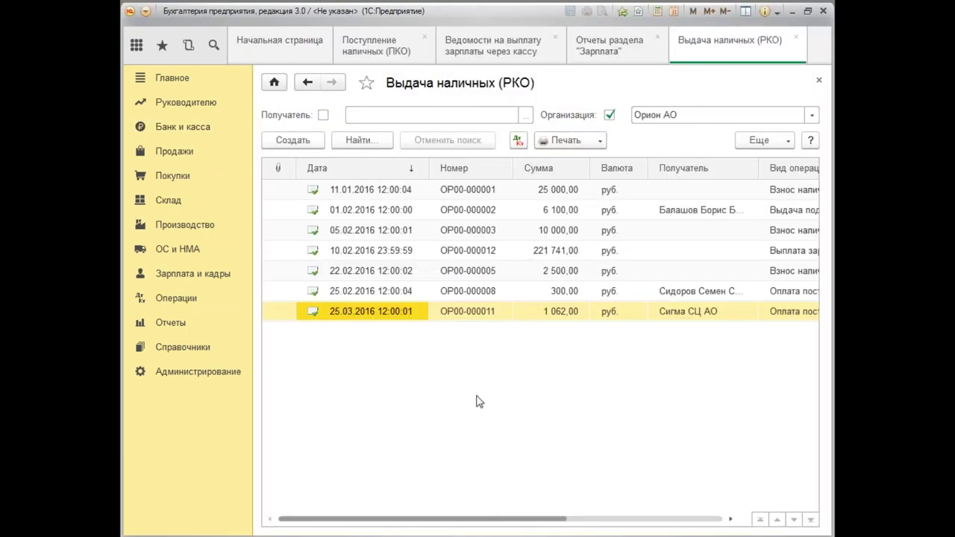
pyautogui.click(375, 256)
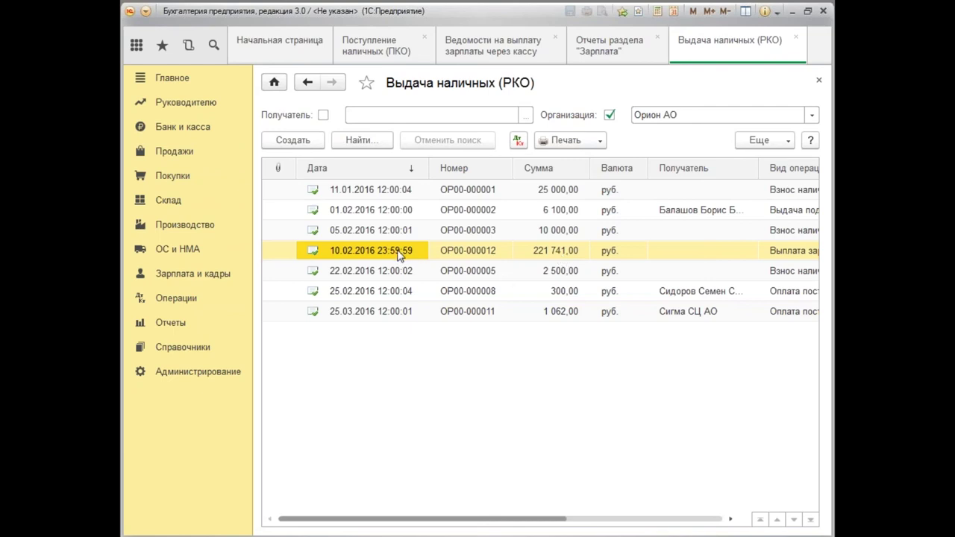
pyautogui.click(761, 140)
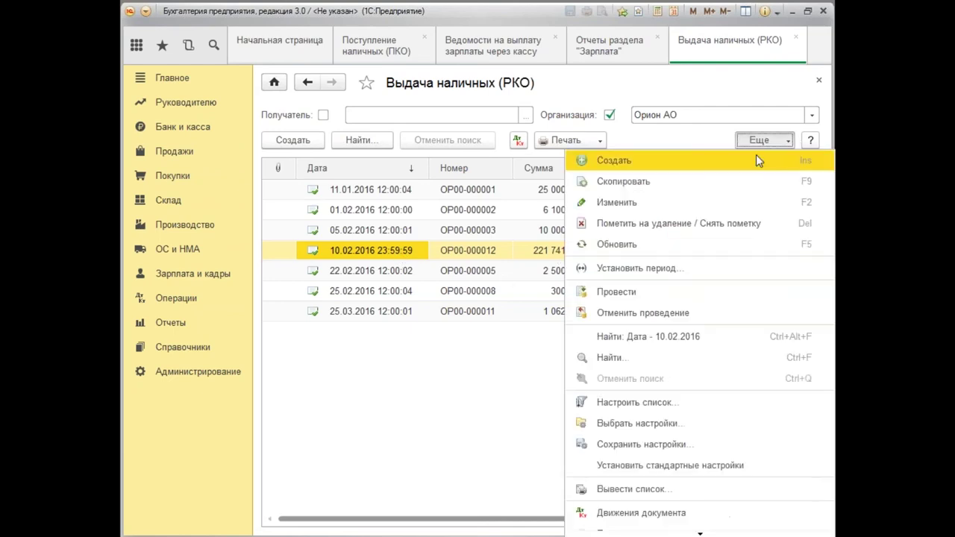
pyautogui.click(685, 317)
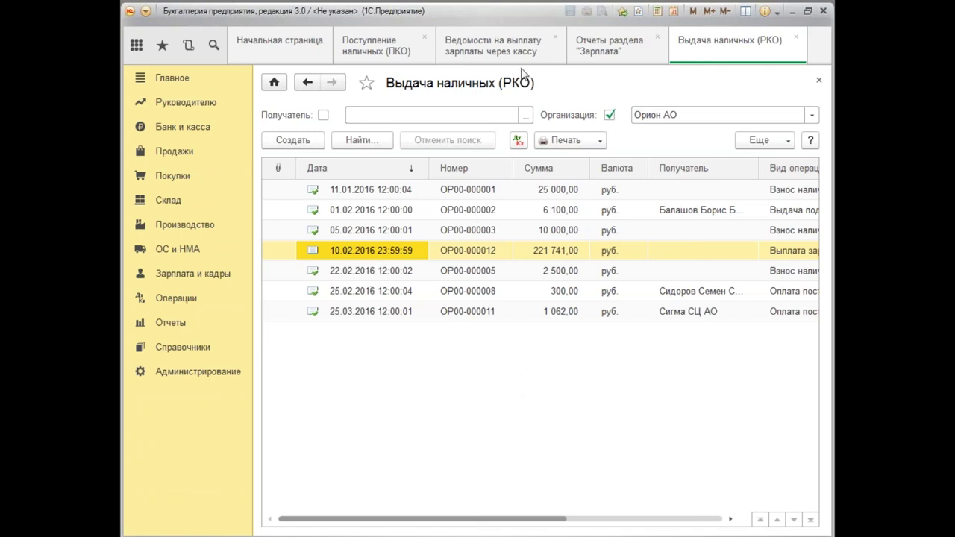
# Re-edit the first employee's 95 045,00 payout in the January 2016 statement and post it.
pyautogui.click(507, 56)
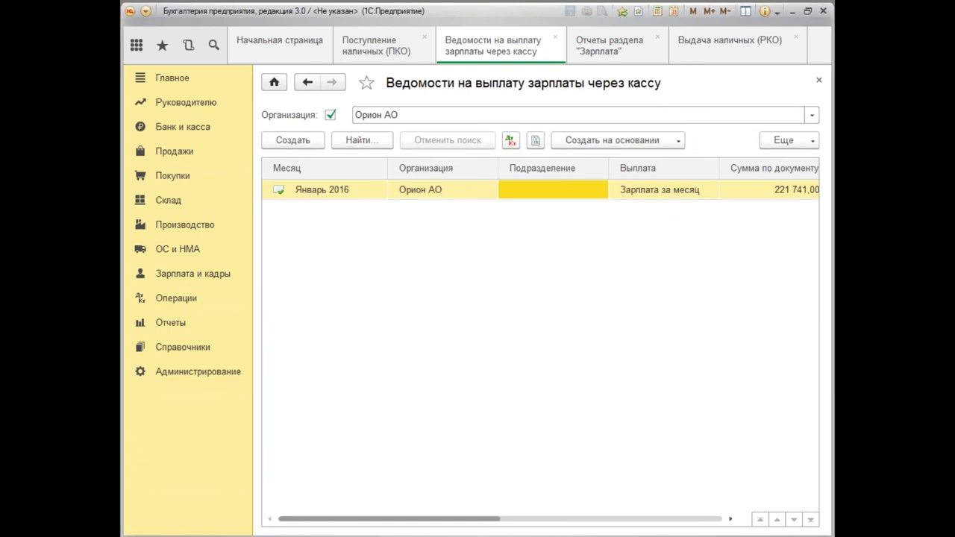
pyautogui.doubleClick(517, 196)
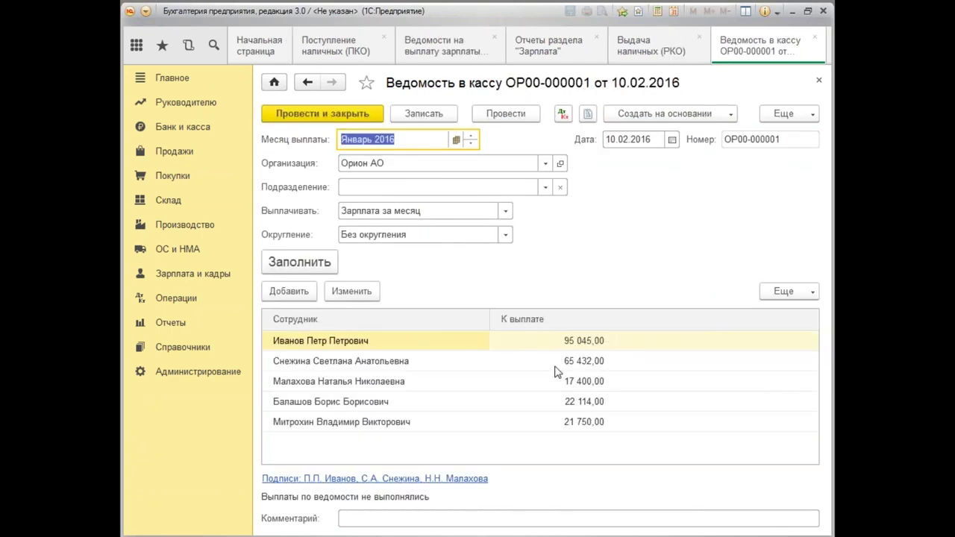
pyautogui.doubleClick(590, 348)
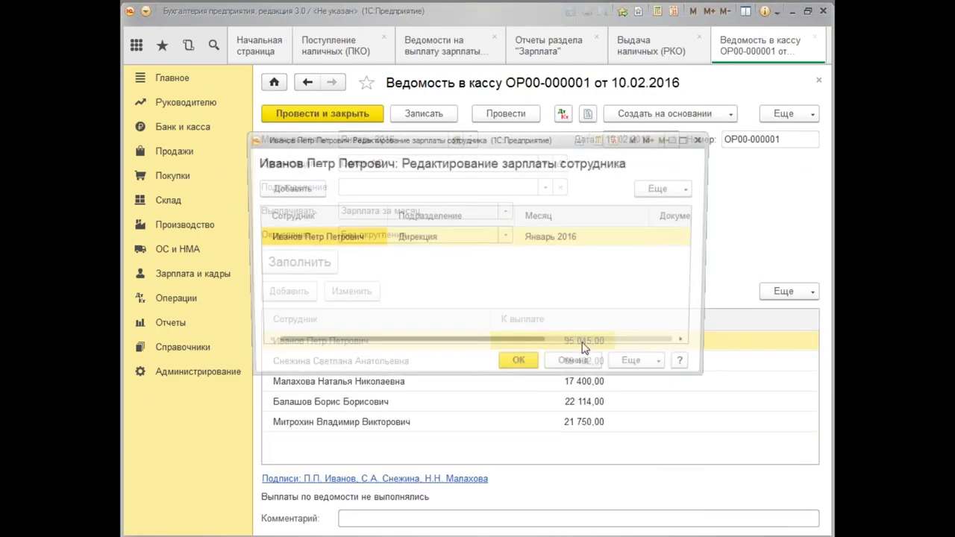
pyautogui.moveTo(492, 349); pyautogui.dragTo(672, 345)
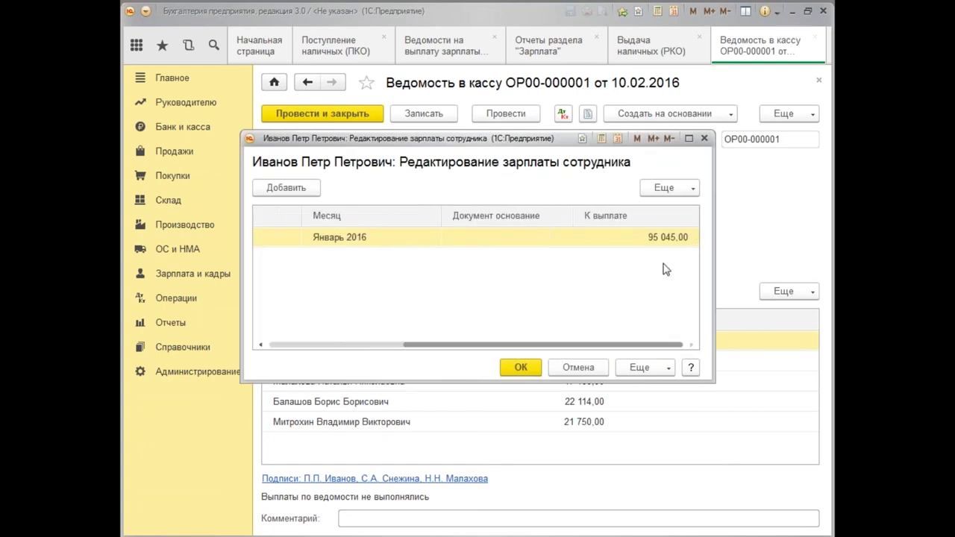
pyautogui.doubleClick(665, 237)
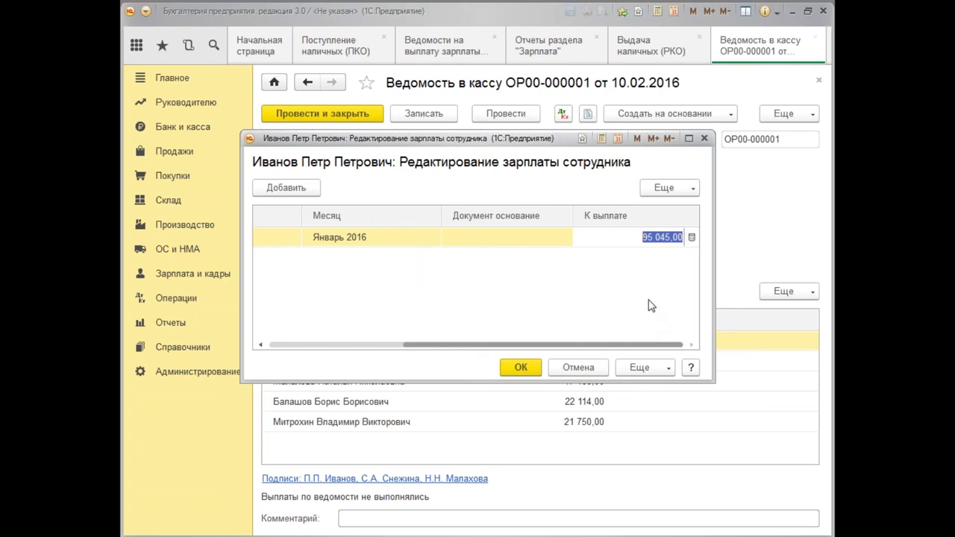
pyautogui.click(705, 139)
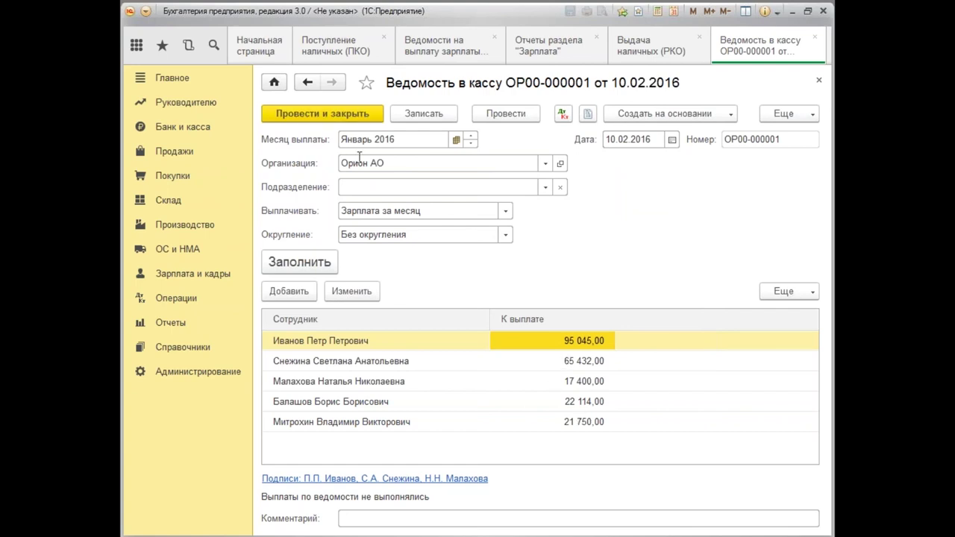
pyautogui.click(355, 113)
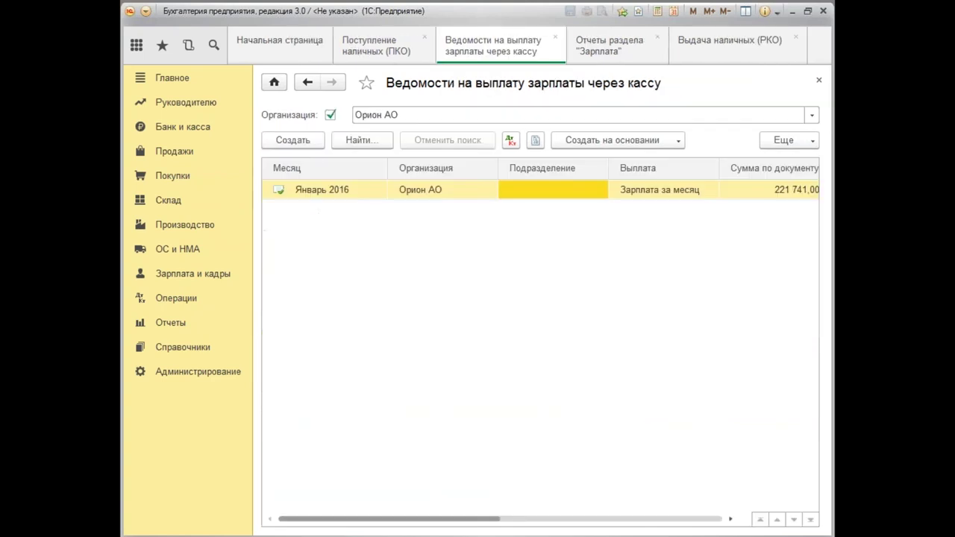
# Re-post salary payment ОР00-000012 for 221 741,00 and close the document lists.
pyautogui.click(818, 82)
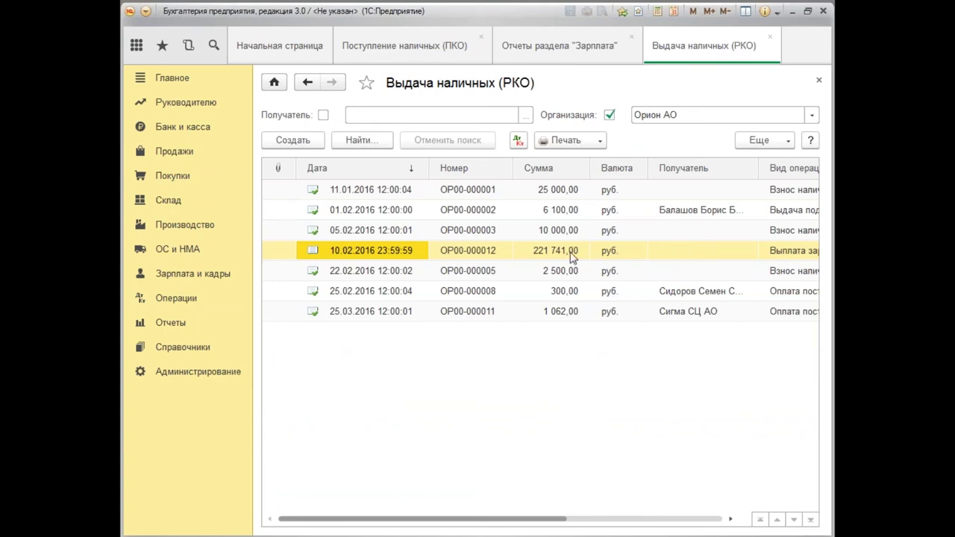
pyautogui.doubleClick(391, 255)
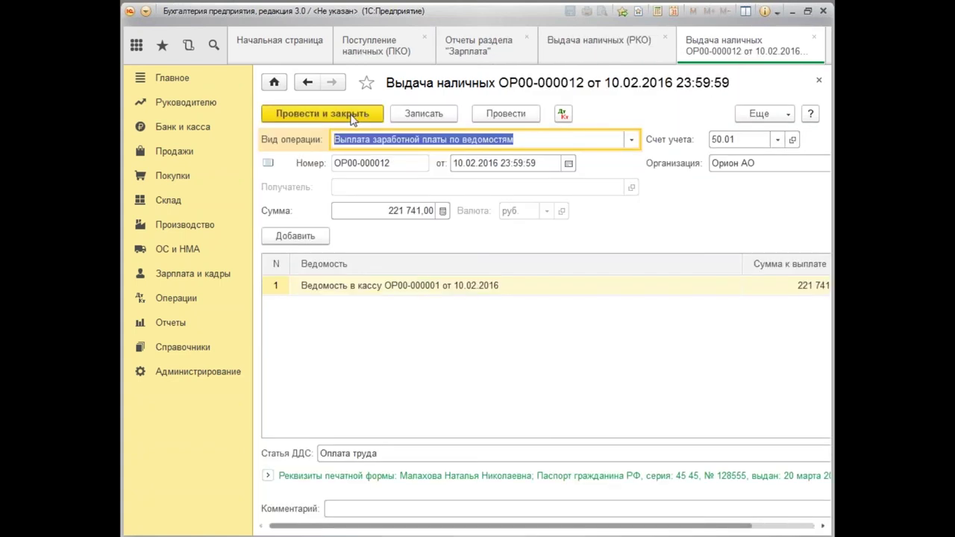
pyautogui.click(313, 114)
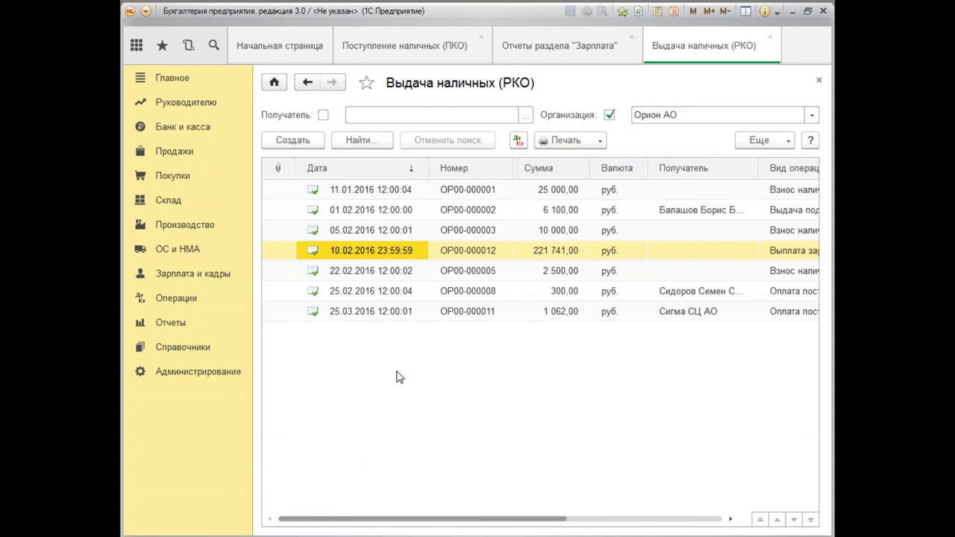
pyautogui.click(789, 143)
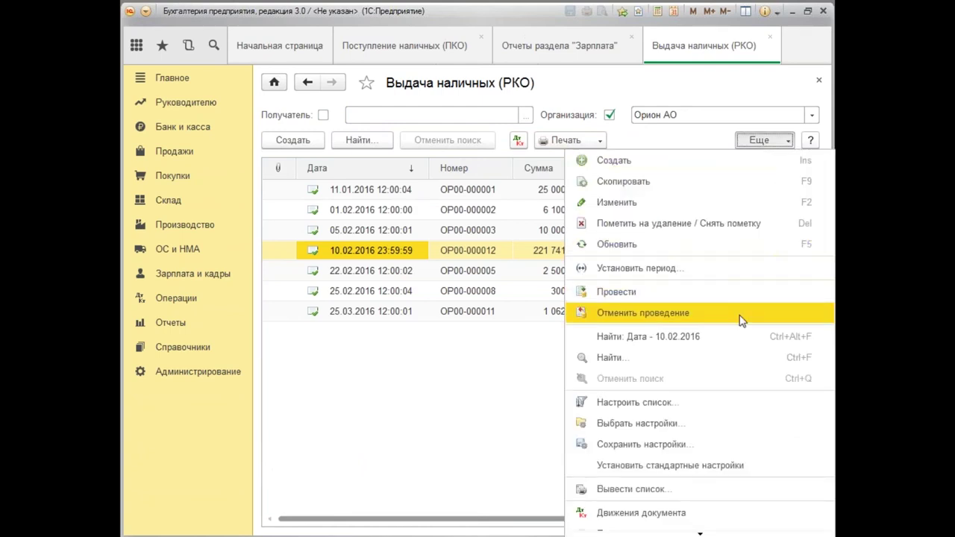
pyautogui.click(407, 381)
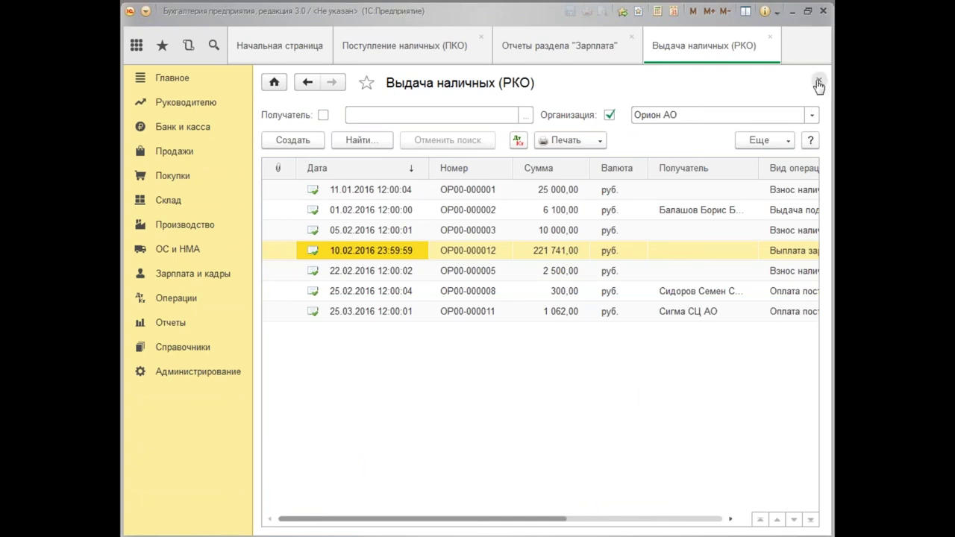
pyautogui.click(819, 83)
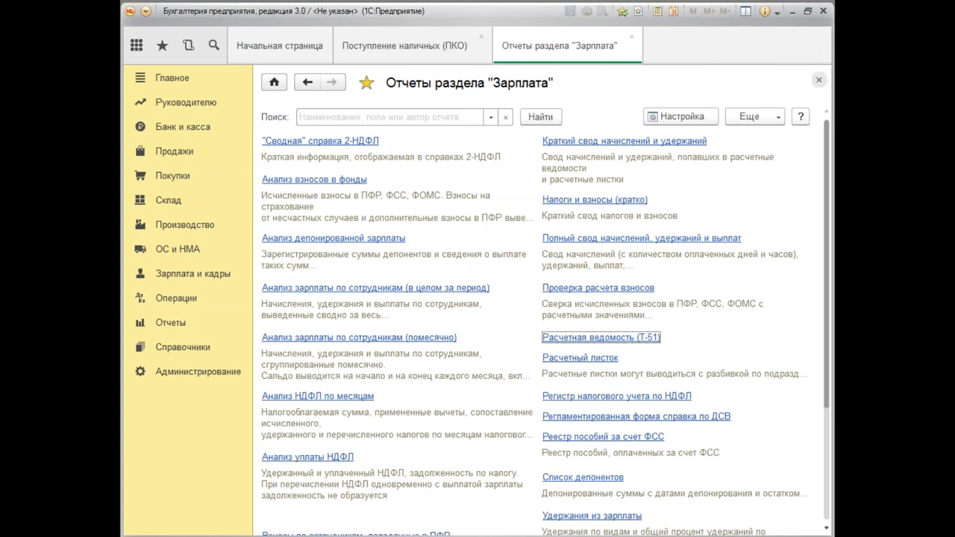
# Close the current report and open the 'Отчеты раздела Зарплата' list from Зарплата и кадры.
pyautogui.click(821, 82)
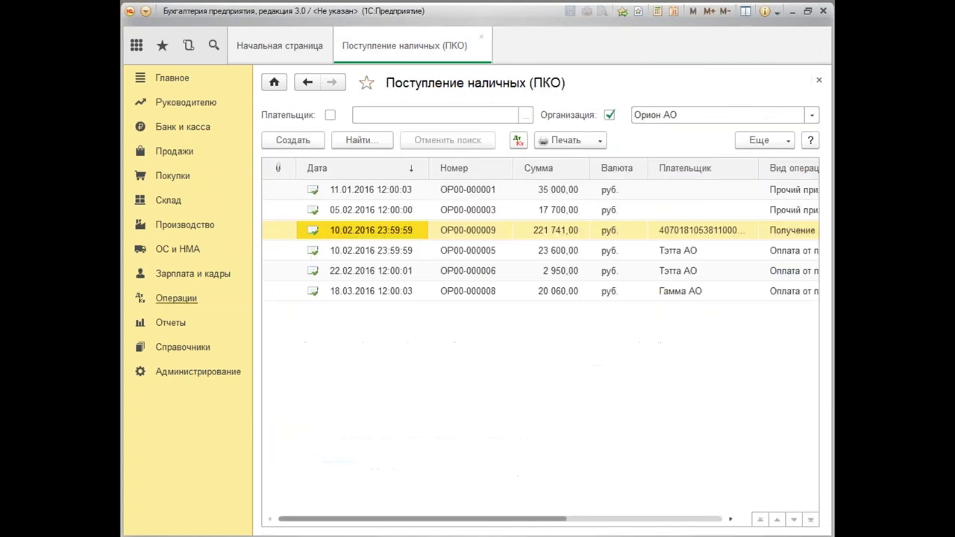
pyautogui.click(176, 325)
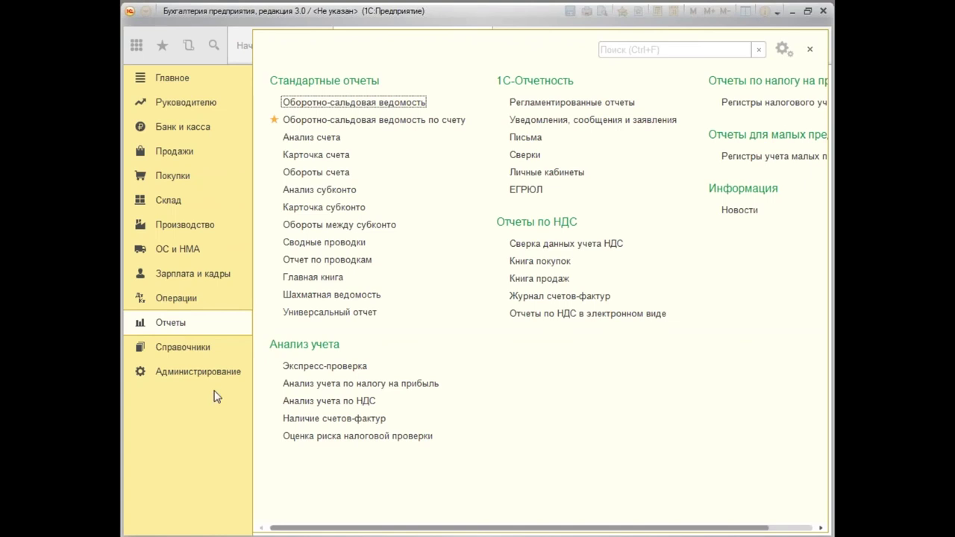
pyautogui.click(188, 276)
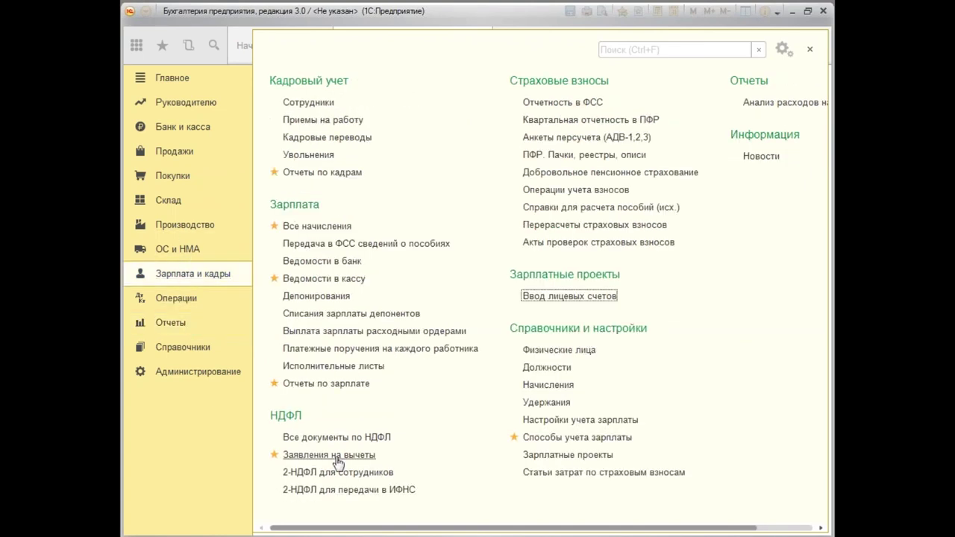
pyautogui.click(329, 384)
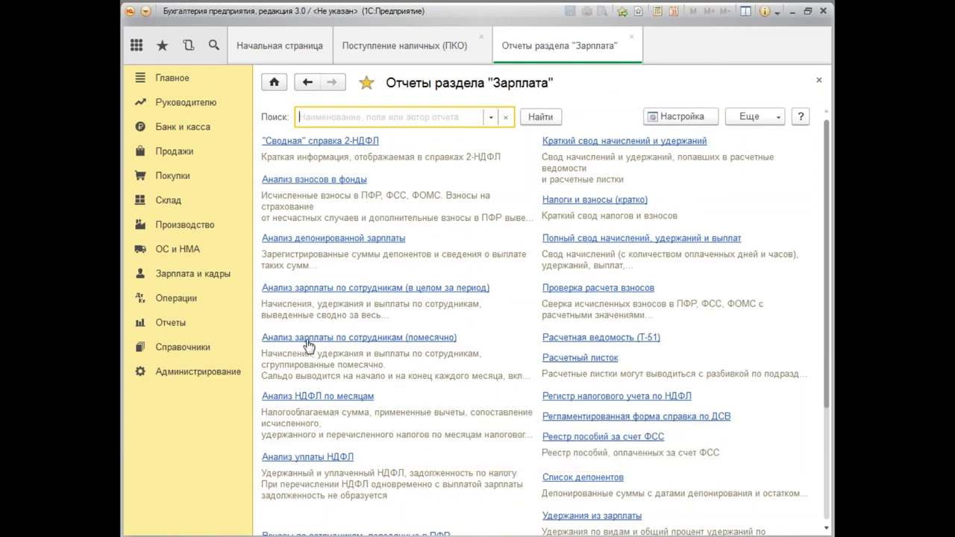
# Generate 'Анализ зарплаты по сотрудникам (в целом за период)' for January 2016 and review its 251 000 accrued.
pyautogui.click(375, 291)
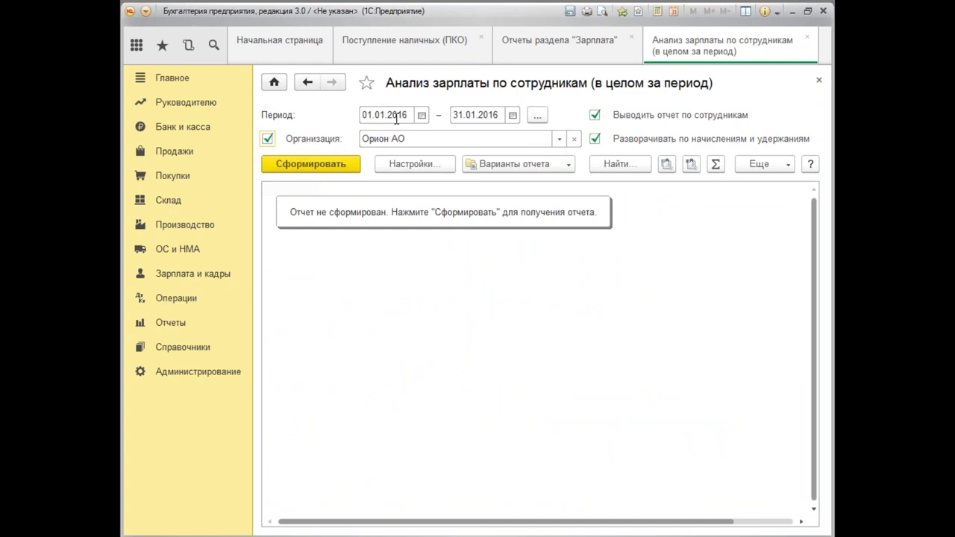
pyautogui.click(319, 164)
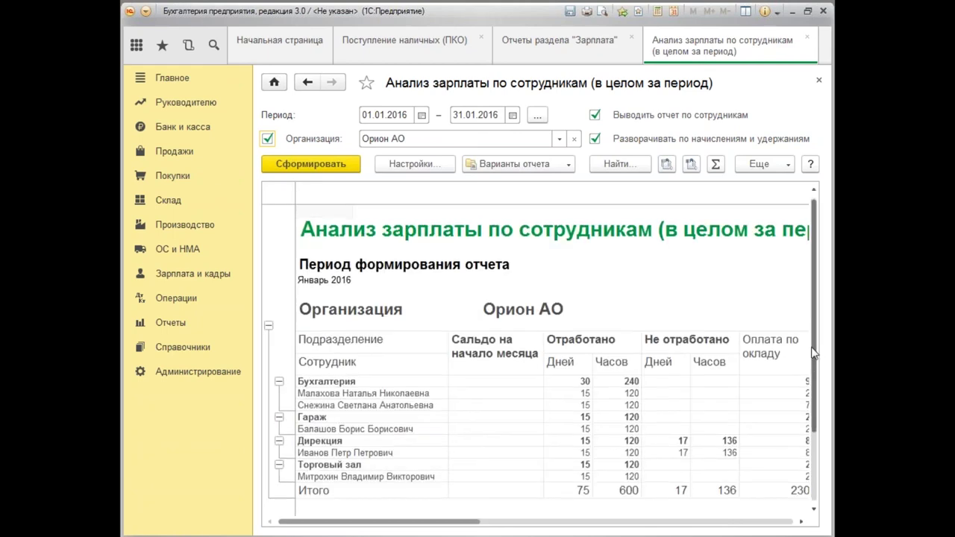
pyautogui.scroll(-2, 817, 355)
pyautogui.moveTo(444, 525); pyautogui.dragTo(520, 527)
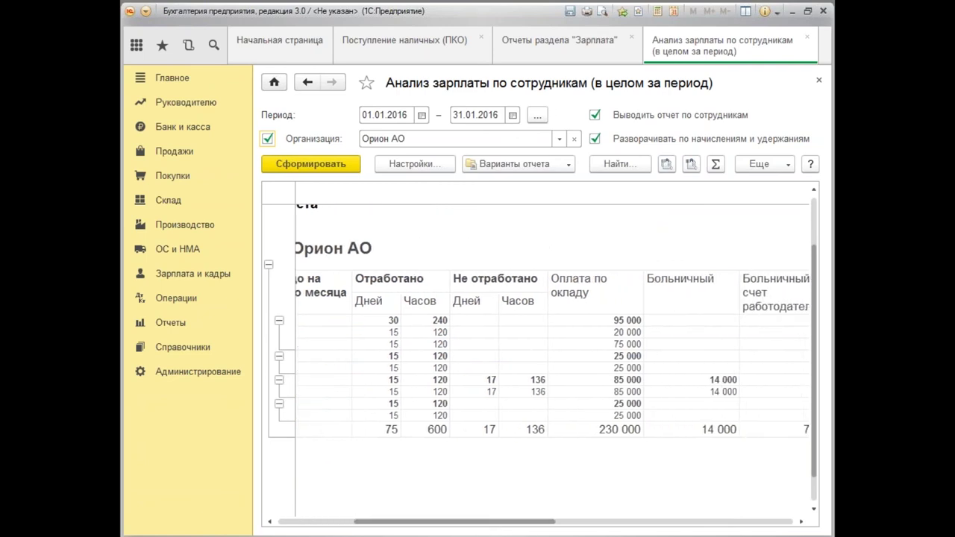
pyautogui.click(492, 381)
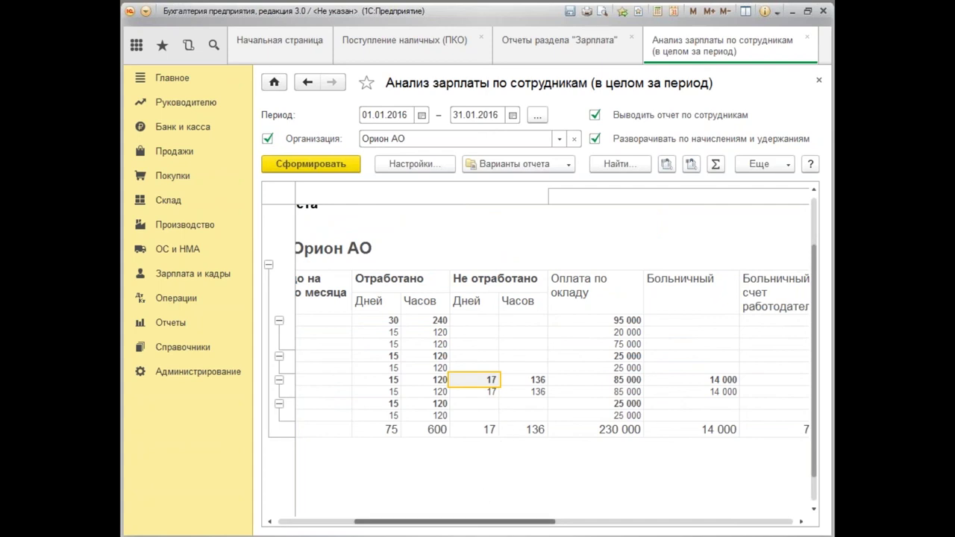
pyautogui.moveTo(491, 524); pyautogui.dragTo(603, 526)
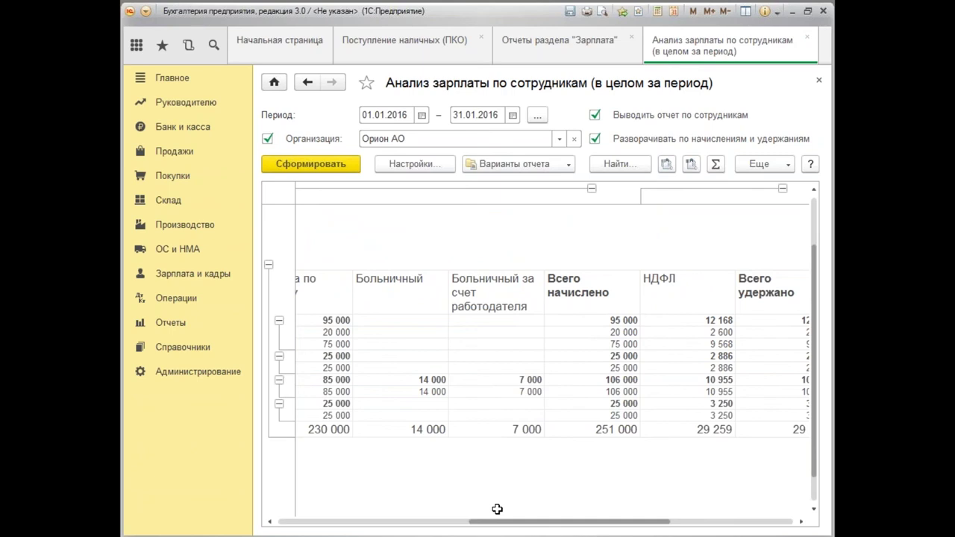
pyautogui.moveTo(518, 530); pyautogui.dragTo(702, 527)
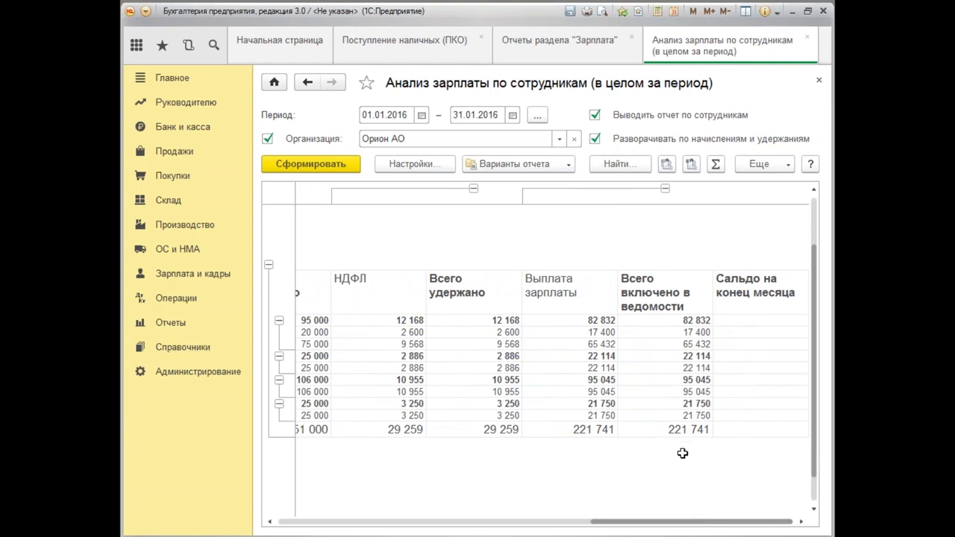
pyautogui.hscroll(-5, 636, 522)
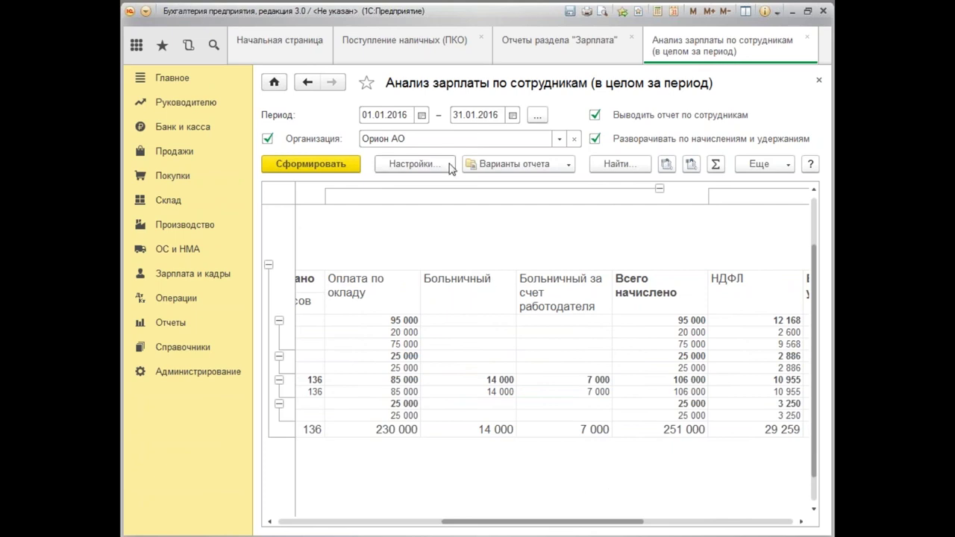
pyautogui.hscroll(-5, 539, 521)
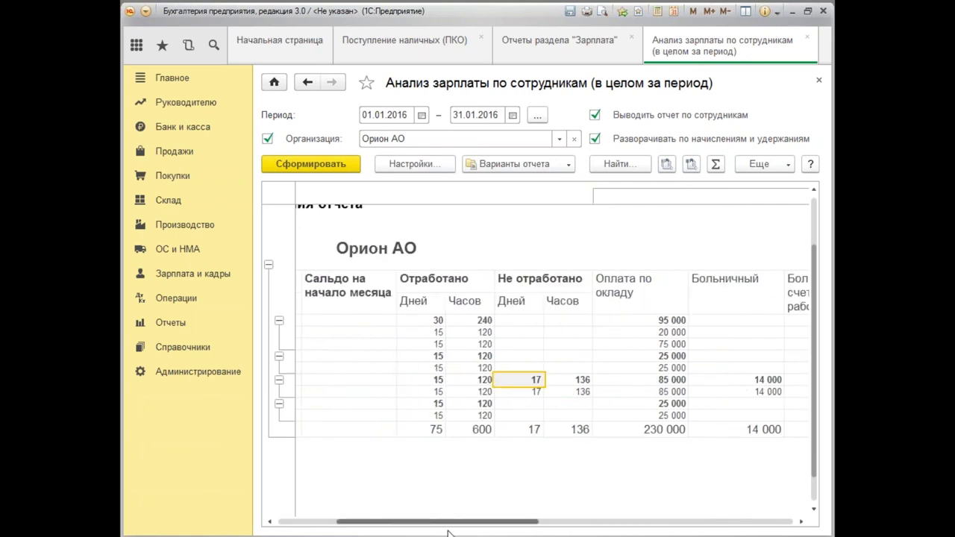
# Regenerate the salary analysis through 29.02.2016 and locate the 11 945,36 Отпуск основной accrual.
pyautogui.click(475, 117)
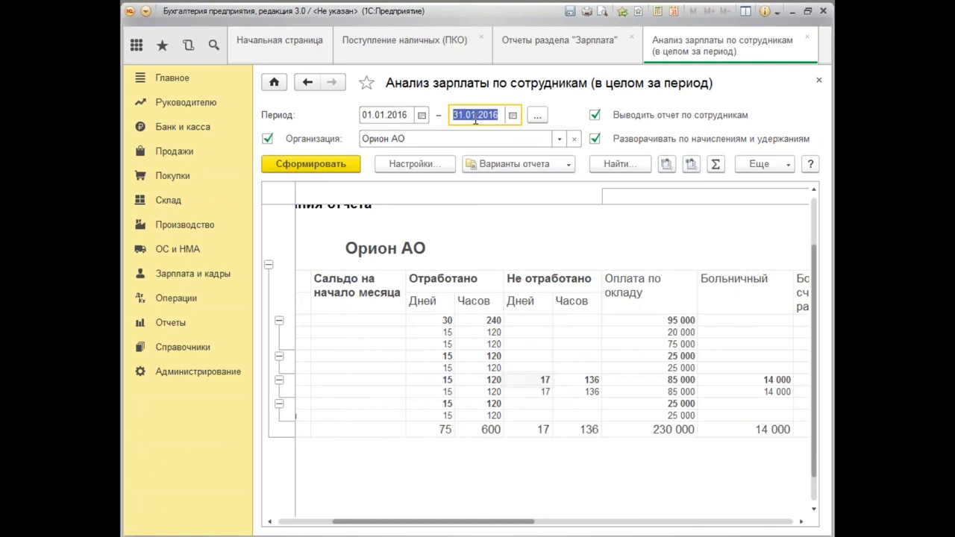
pyautogui.write('29.02')
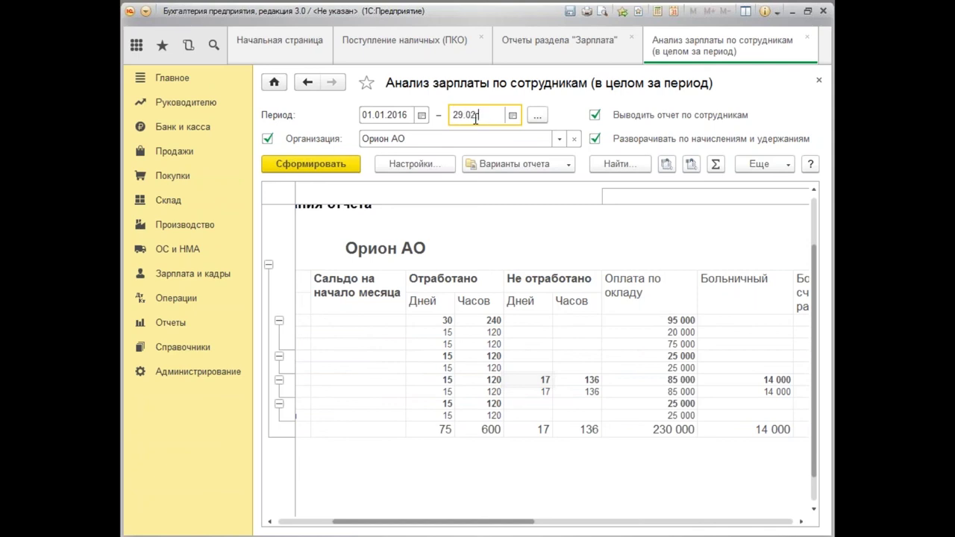
pyautogui.write('.2016')
pyautogui.press('Tab')
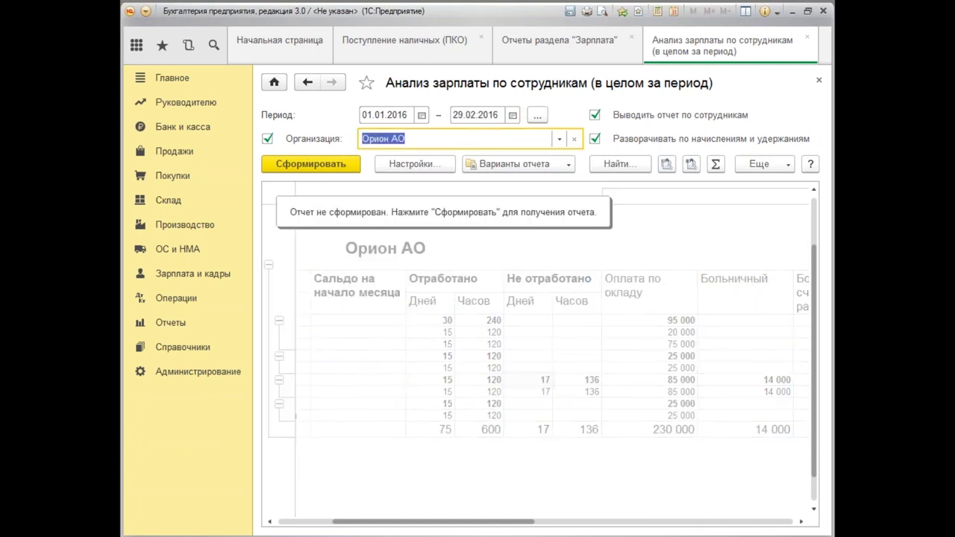
pyautogui.click(332, 165)
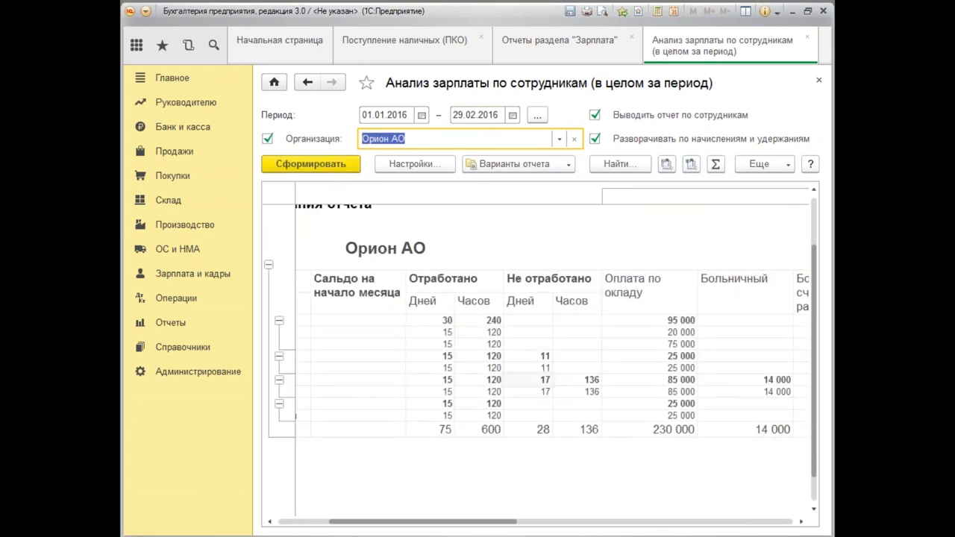
pyautogui.moveTo(486, 522); pyautogui.dragTo(554, 535)
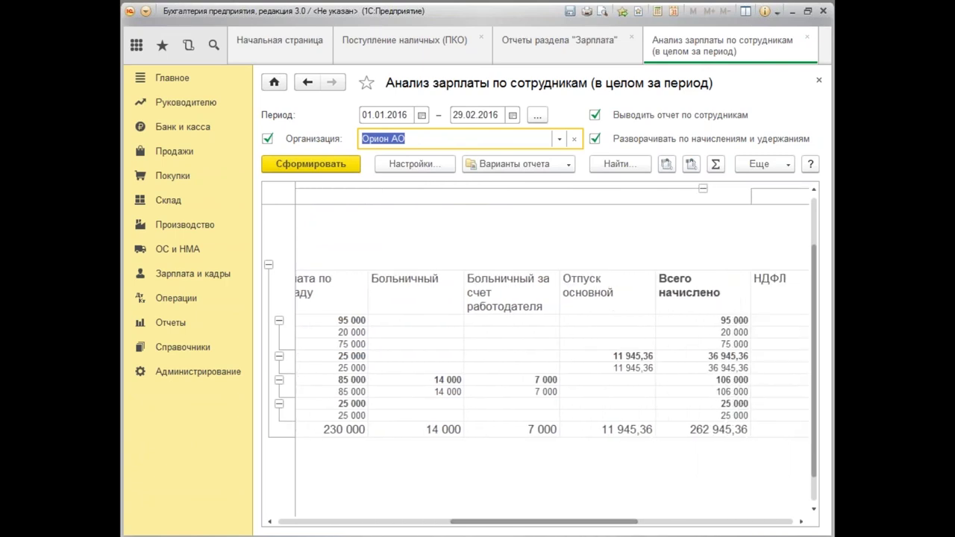
pyautogui.click(623, 357)
pyautogui.click(624, 367)
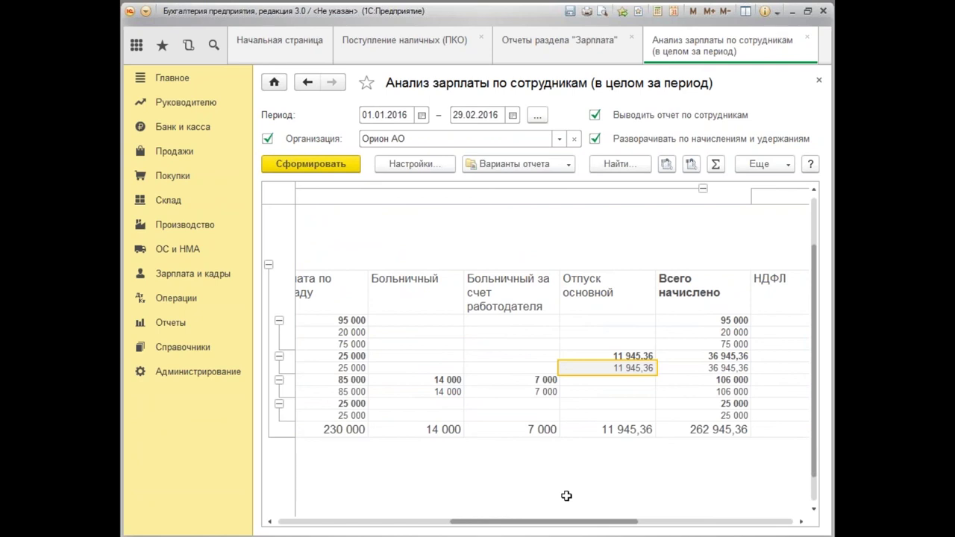
pyautogui.moveTo(575, 521); pyautogui.dragTo(377, 530)
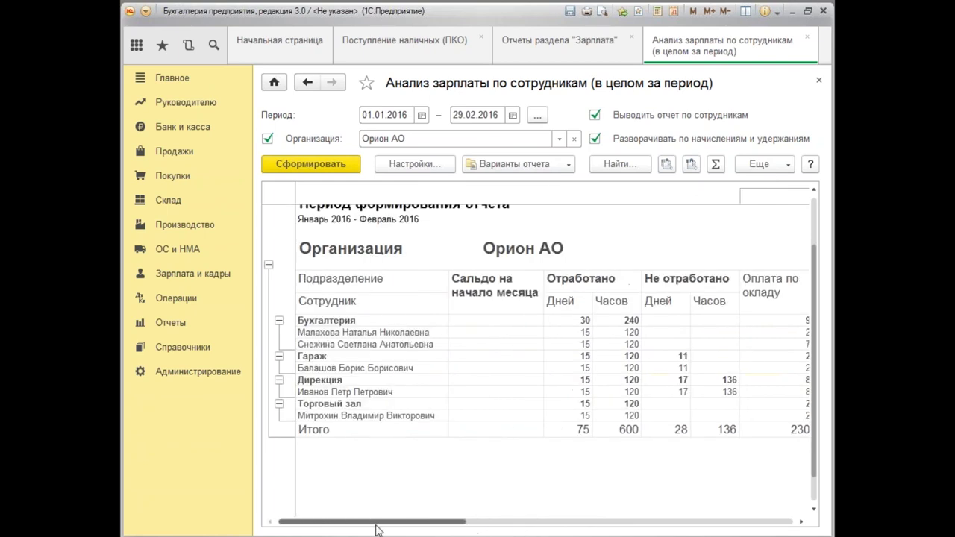
# Close the salary analysis and generate the Проверка расчета взносов report for January 2016.
pyautogui.click(818, 84)
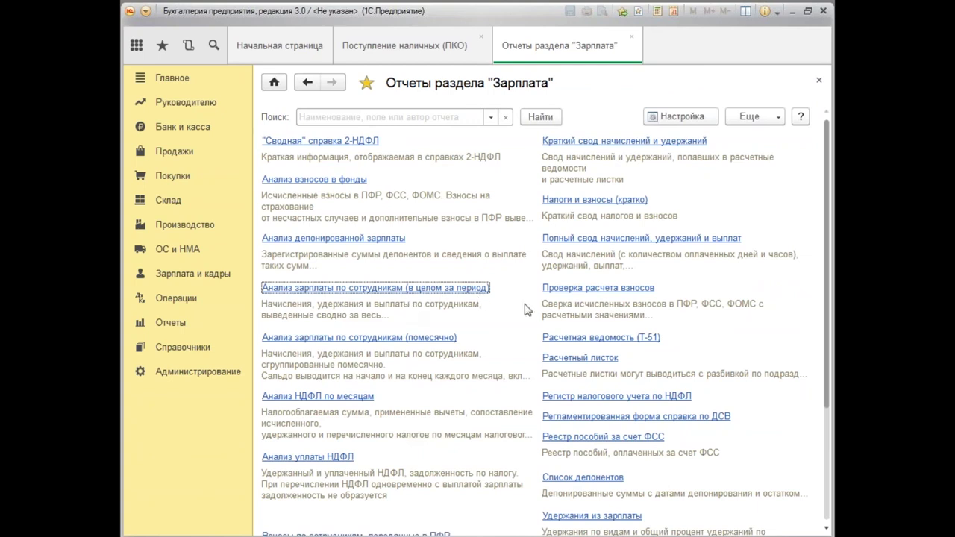
pyautogui.click(609, 293)
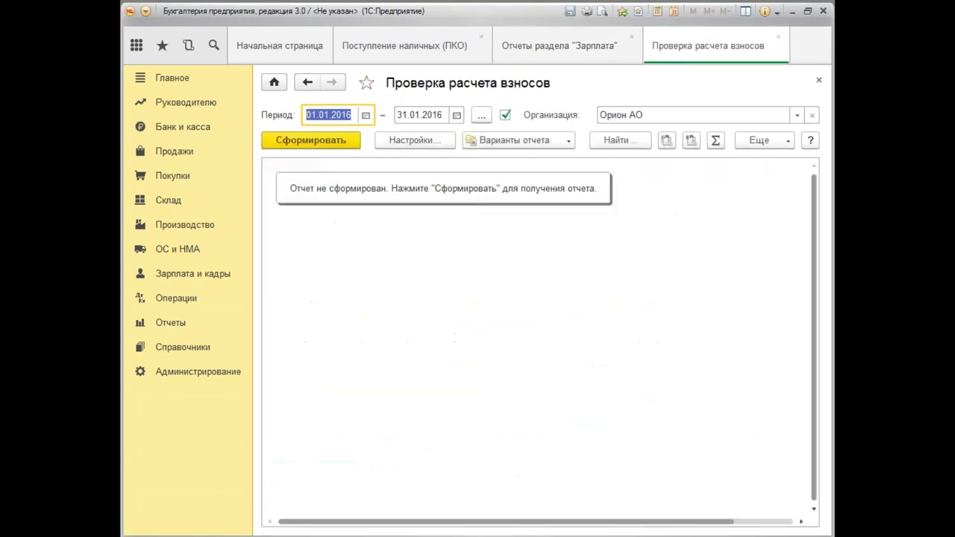
pyautogui.click(309, 144)
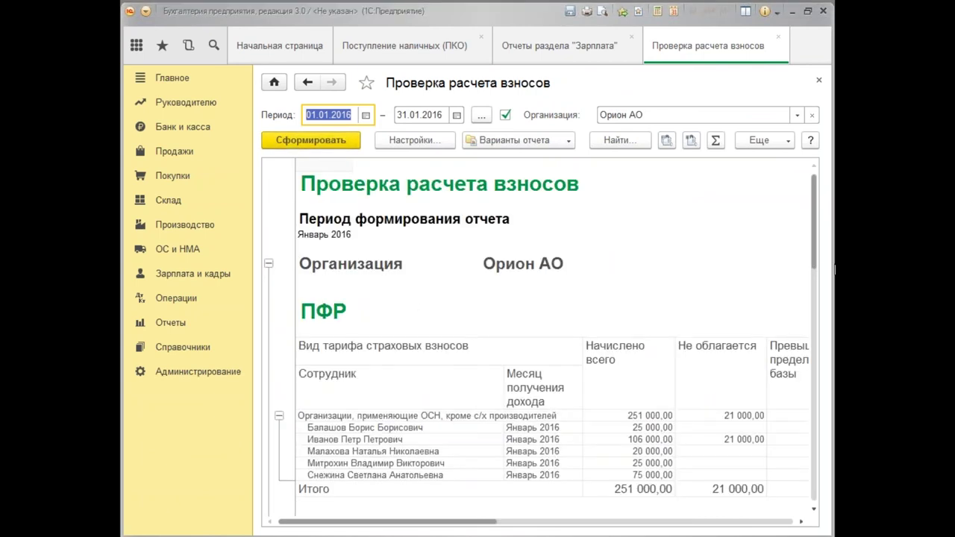
# Review the ПФР, ФОМС and ФСС contribution tables, then bring up Краткий свод начислений и удержаний.
pyautogui.moveTo(814, 259); pyautogui.dragTo(815, 287)
pyautogui.moveTo(434, 522); pyautogui.dragTo(589, 504)
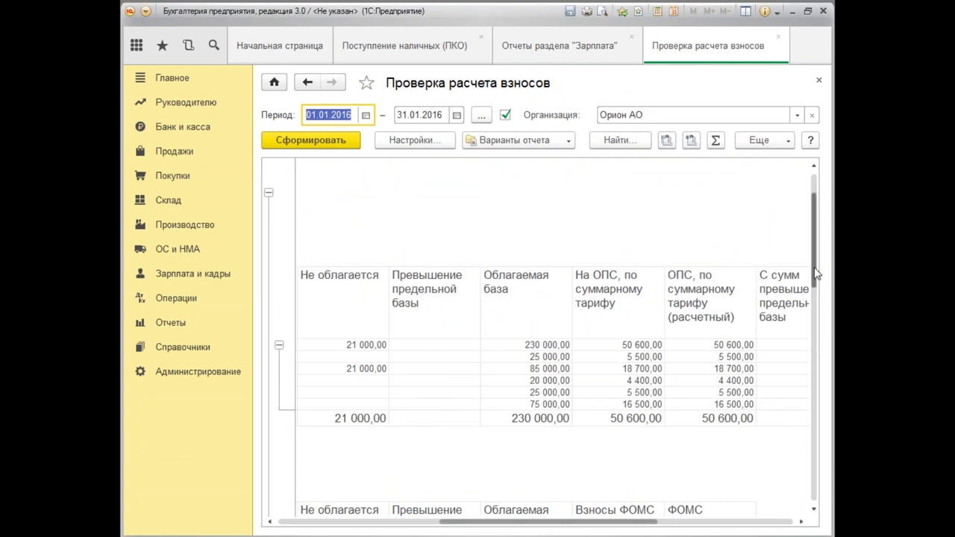
pyautogui.moveTo(816, 275); pyautogui.dragTo(828, 409)
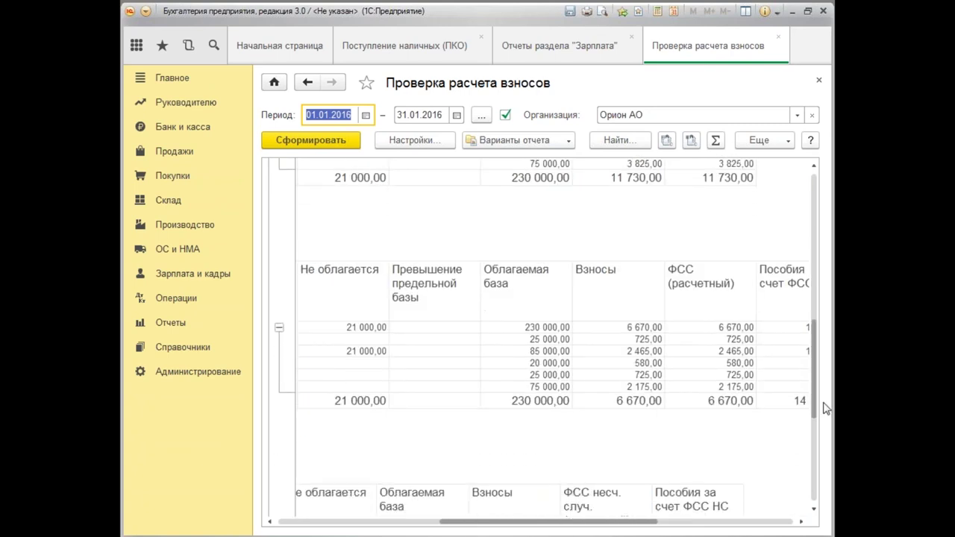
pyautogui.moveTo(593, 526); pyautogui.dragTo(621, 525)
pyautogui.moveTo(819, 348); pyautogui.dragTo(824, 431)
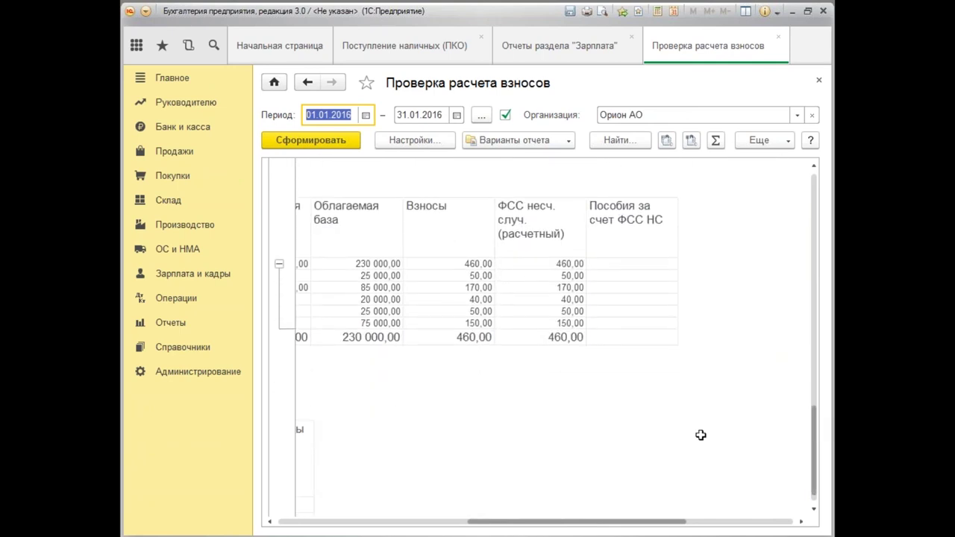
pyautogui.moveTo(639, 522); pyautogui.dragTo(578, 516)
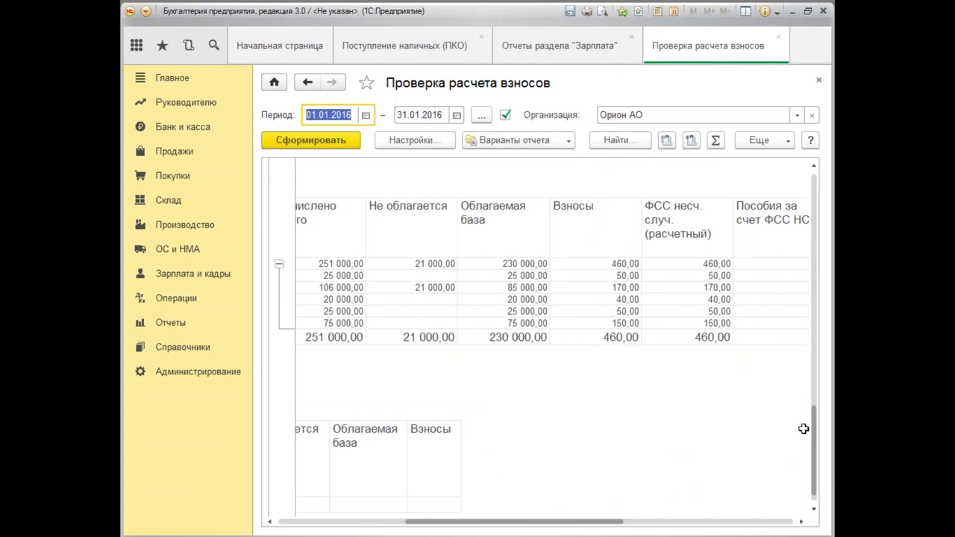
pyautogui.moveTo(813, 450); pyautogui.dragTo(813, 226)
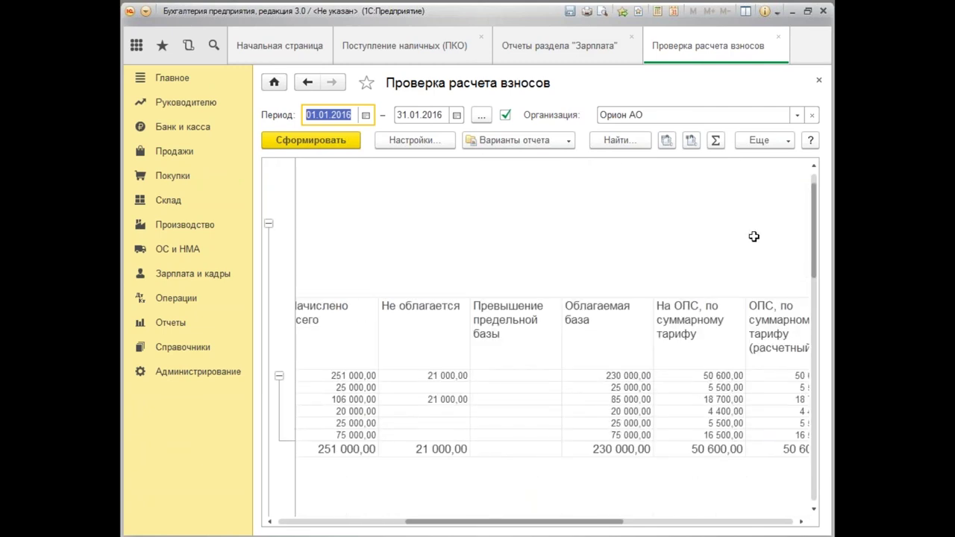
pyautogui.hscroll(3, 754, 237)
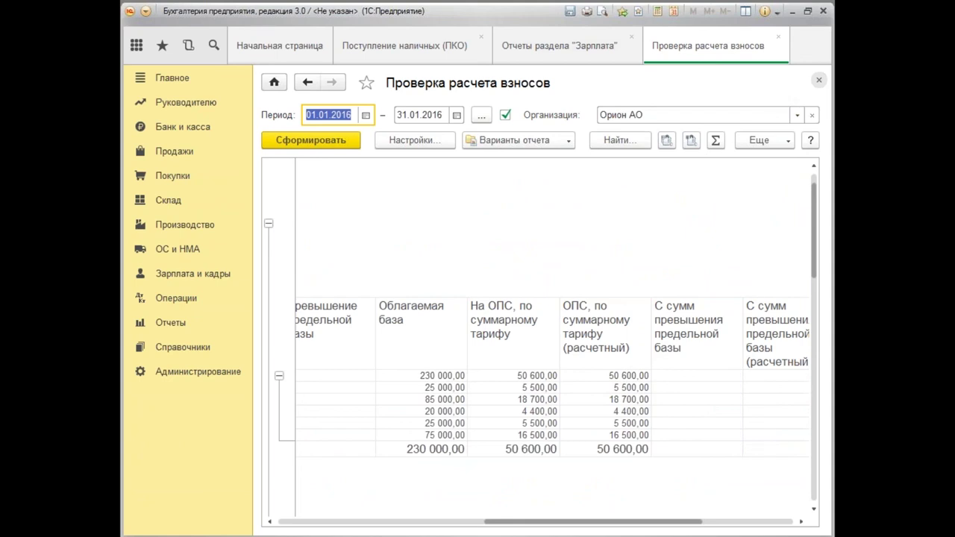
pyautogui.click(819, 80)
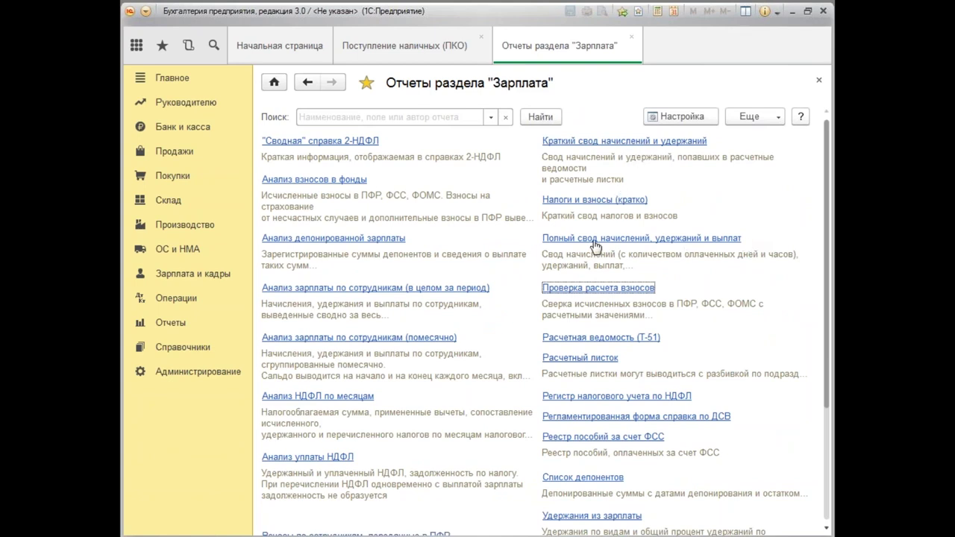
pyautogui.click(624, 141)
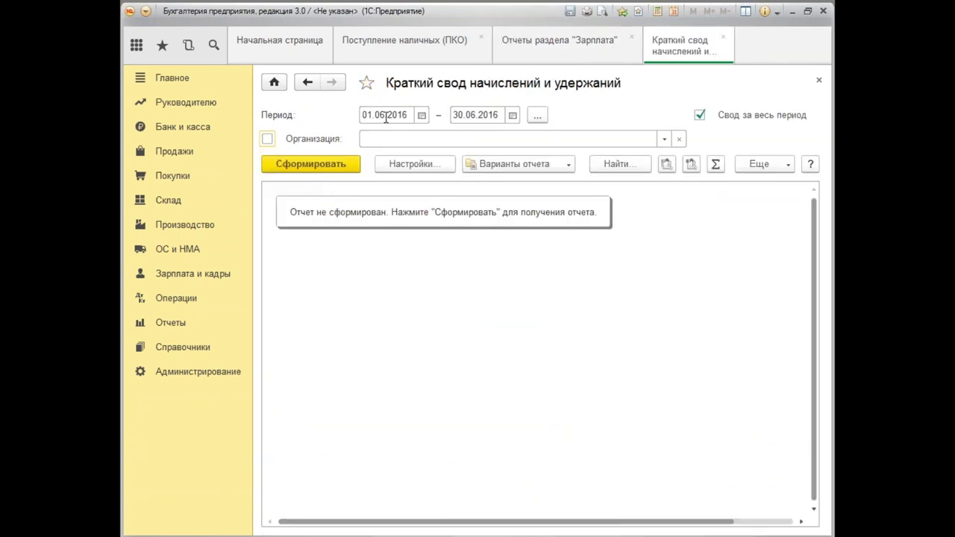
pyautogui.click(386, 116)
pyautogui.write('01.')
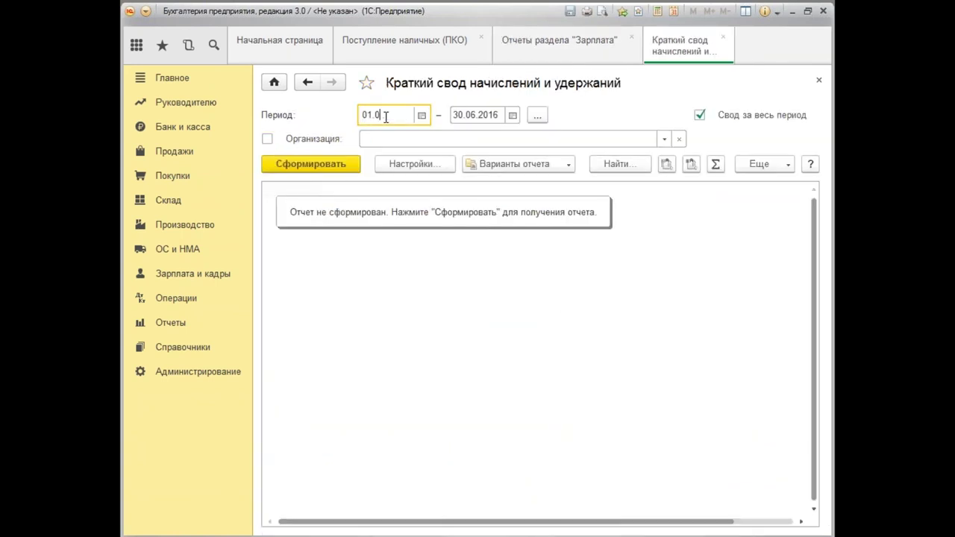
pyautogui.write('01.2016')
pyautogui.press('Tab')
pyautogui.write('310')
pyautogui.press('Tab')
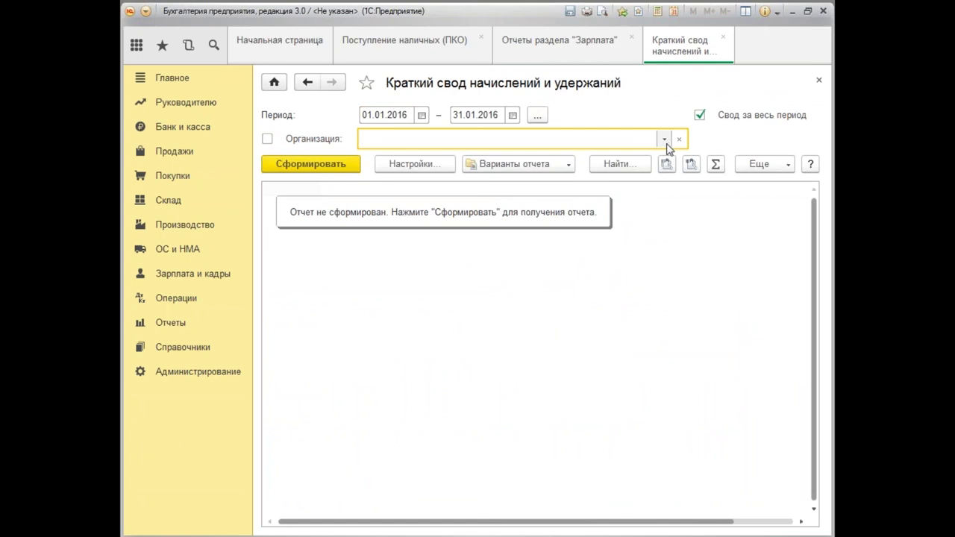
pyautogui.click(664, 139)
pyautogui.click(403, 155)
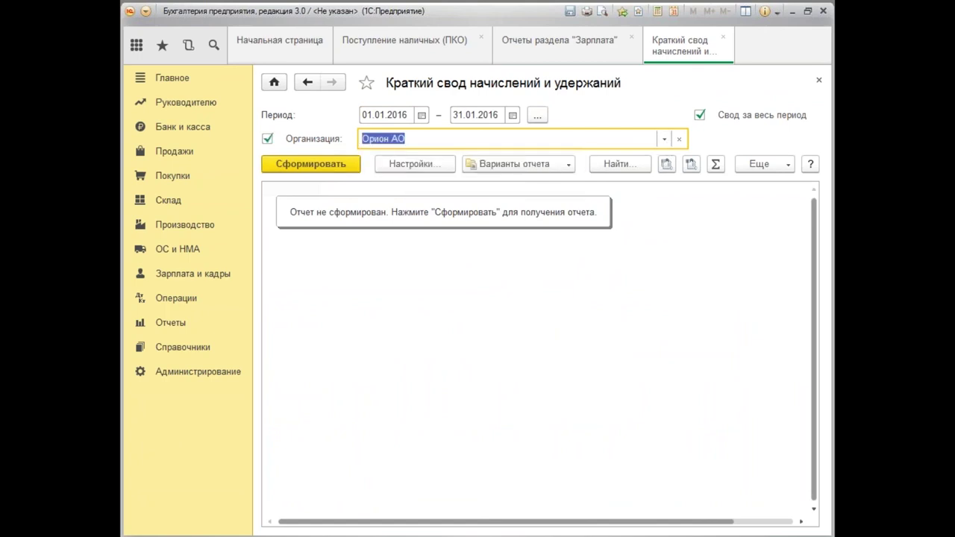
pyautogui.click(317, 165)
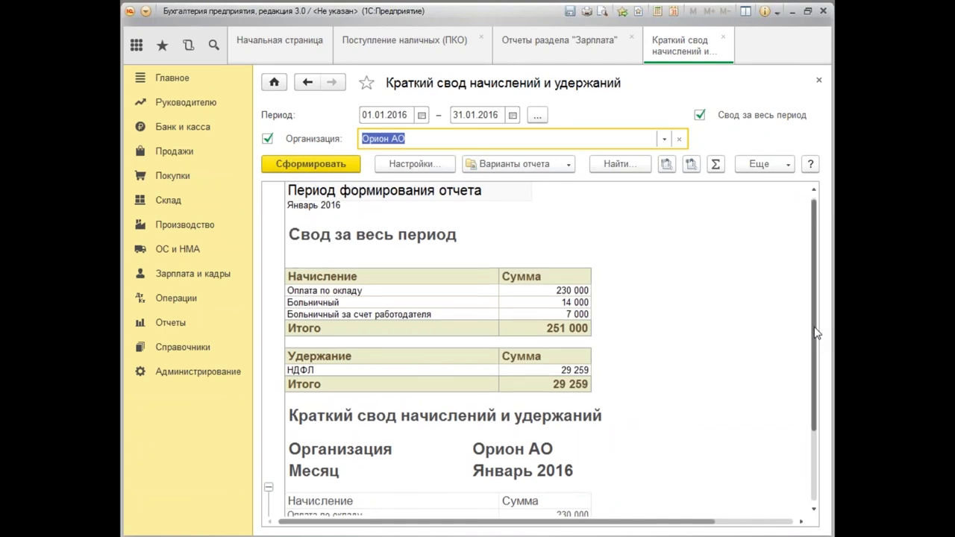
pyautogui.scroll(-1, 815, 332)
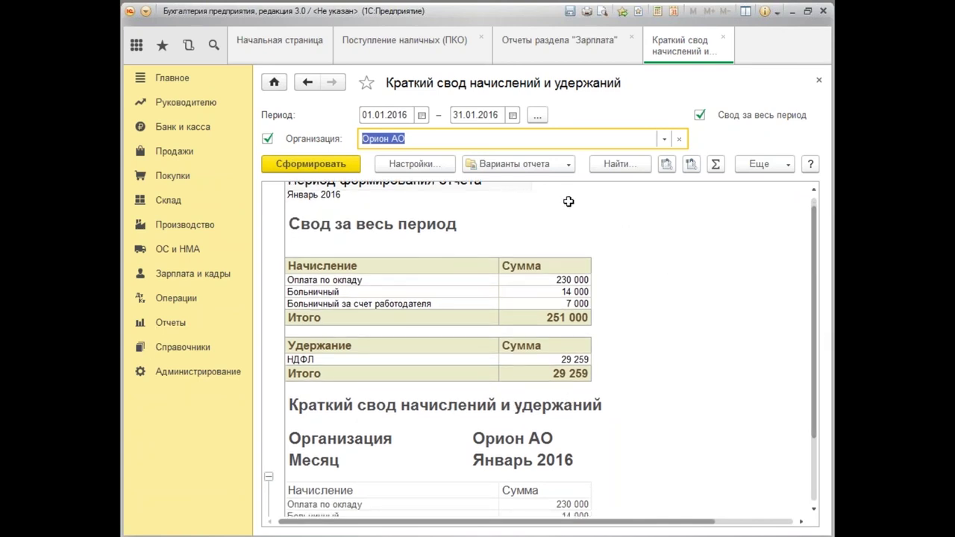
pyautogui.moveTo(816, 351); pyautogui.dragTo(833, 469)
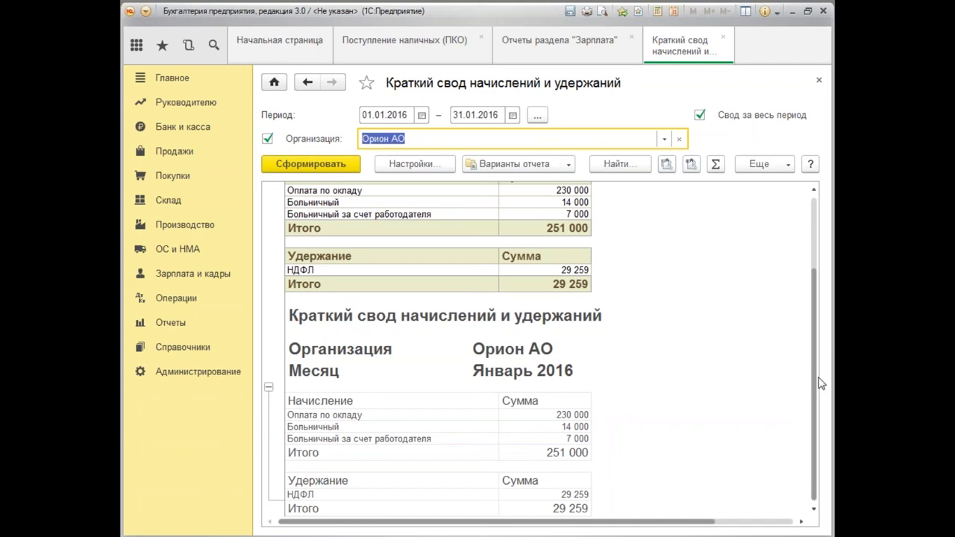
pyautogui.scroll(3, 821, 383)
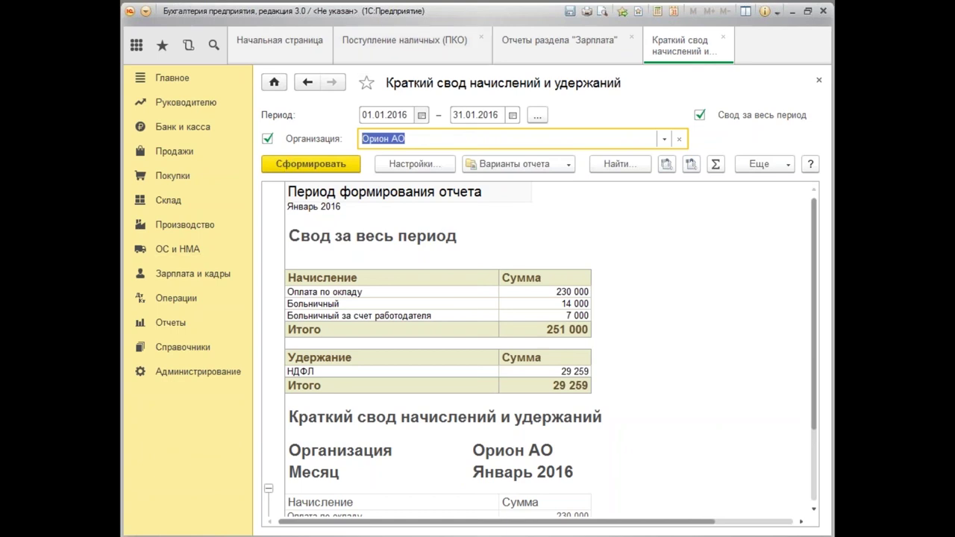
# Regenerate the brief summary through 31.12.2016, showing 262 945,36 accrued and 30 448 withheld.
pyautogui.click(469, 115)
pyautogui.write('3')
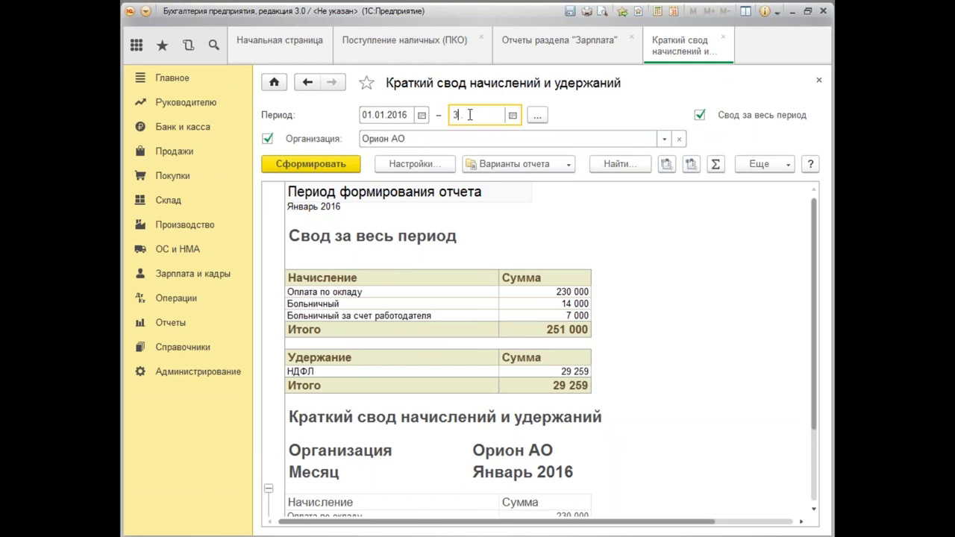
pyautogui.write('1.12.2016')
pyautogui.press('Tab')
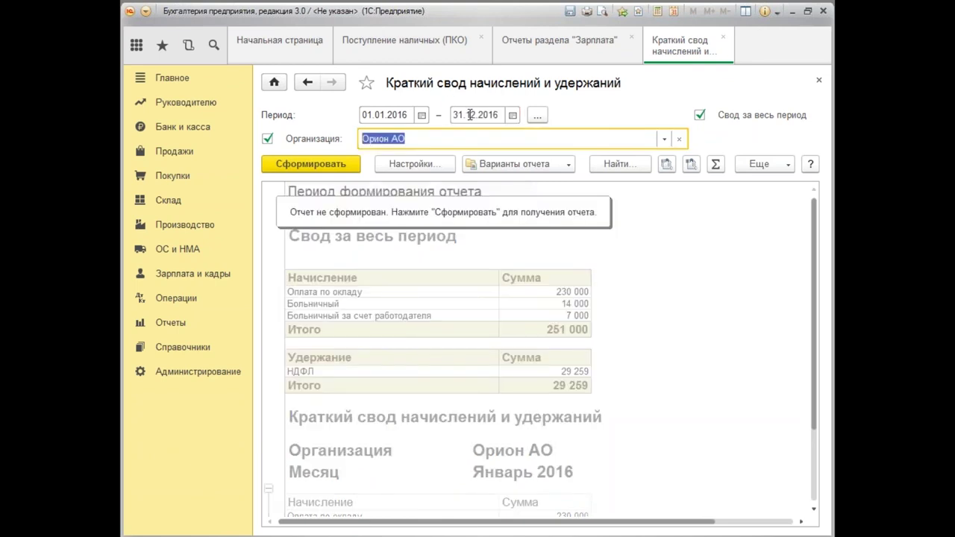
pyautogui.click(319, 164)
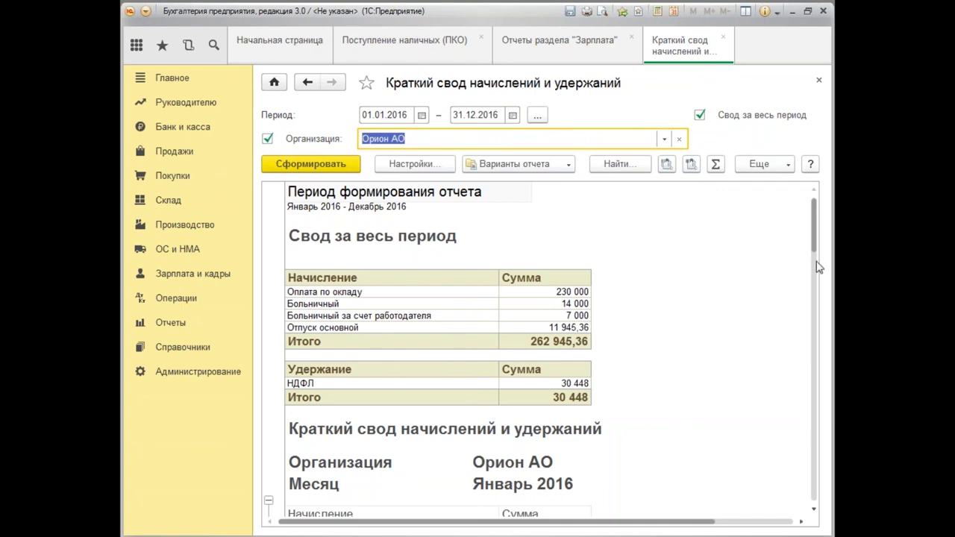
pyautogui.scroll(-5, 821, 276)
pyautogui.moveTo(824, 286); pyautogui.dragTo(833, 223)
# Generate and review Полный свод начислений, удержаний и выплат from 01.01.2016, then close it.
pyautogui.click(819, 80)
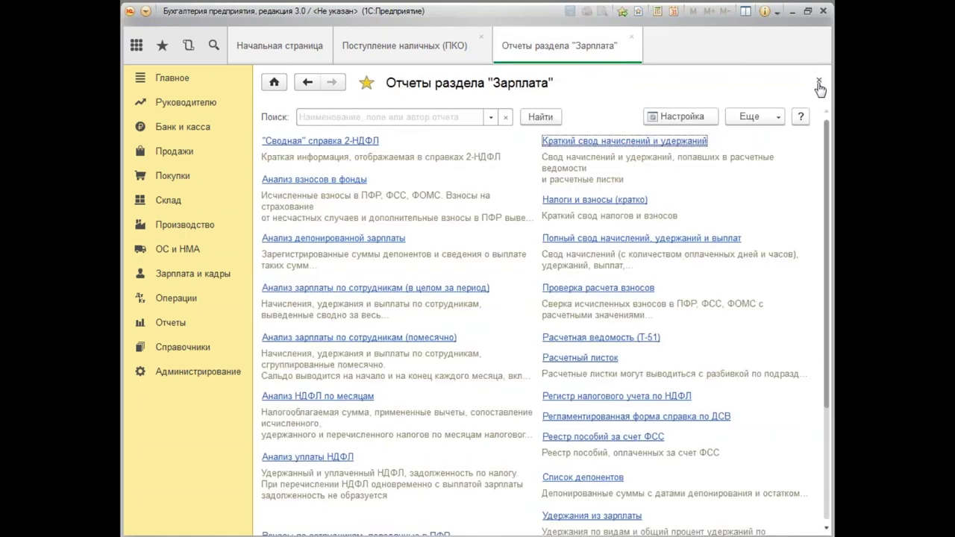
pyautogui.click(625, 246)
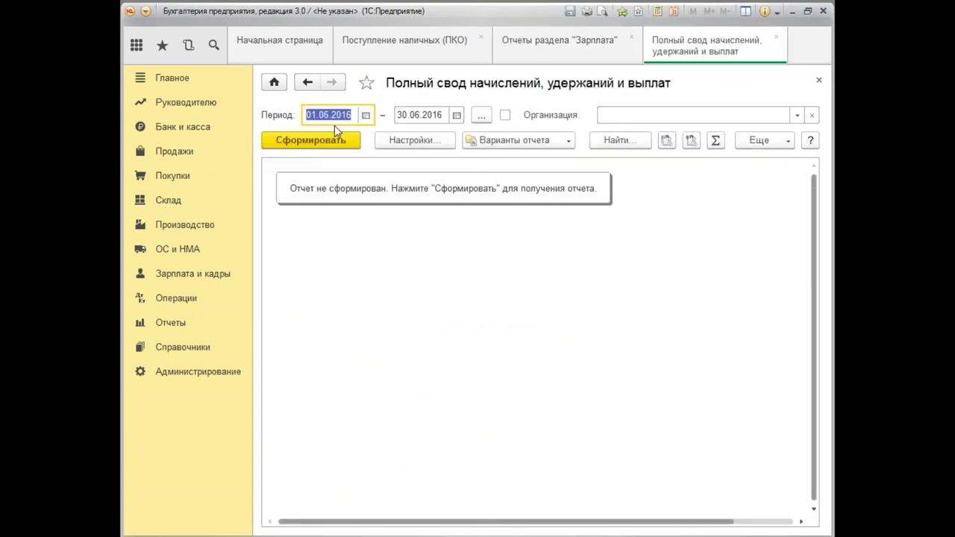
pyautogui.write('01.01')
pyautogui.press('Tab')
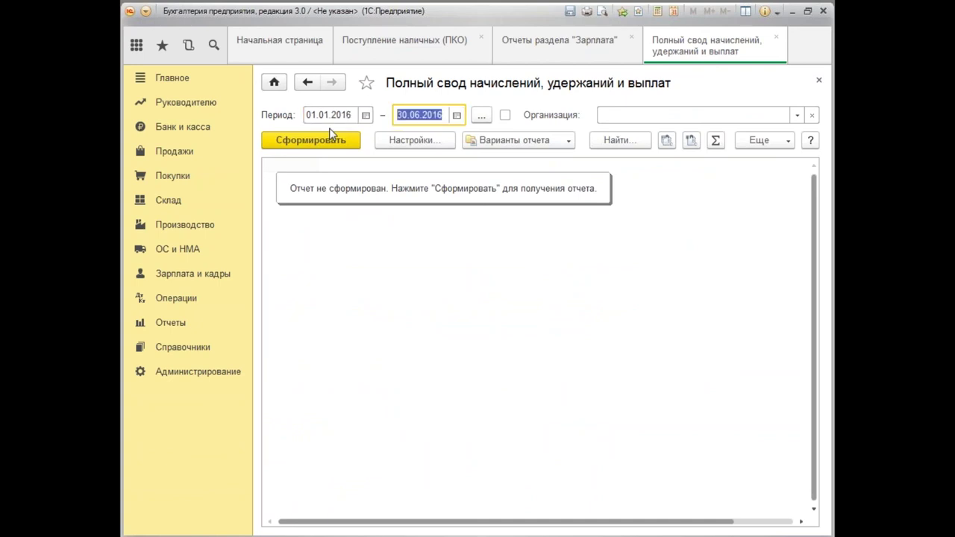
pyautogui.click(333, 138)
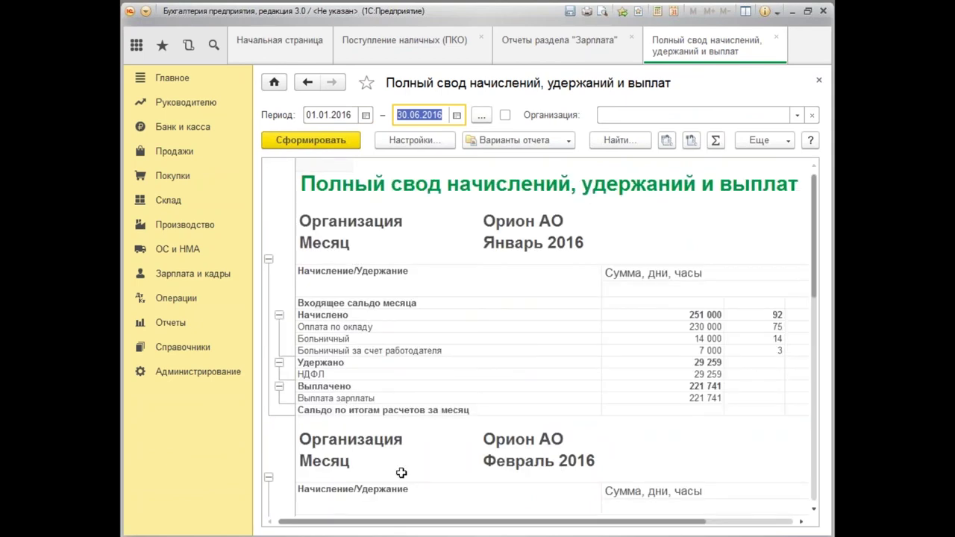
pyautogui.moveTo(396, 522); pyautogui.dragTo(397, 523)
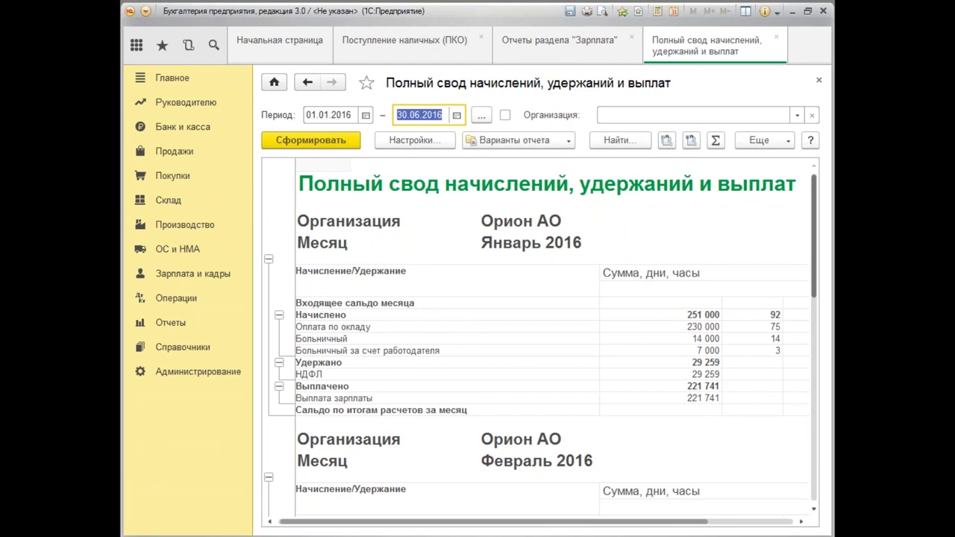
pyautogui.scroll(-5, 544, 339)
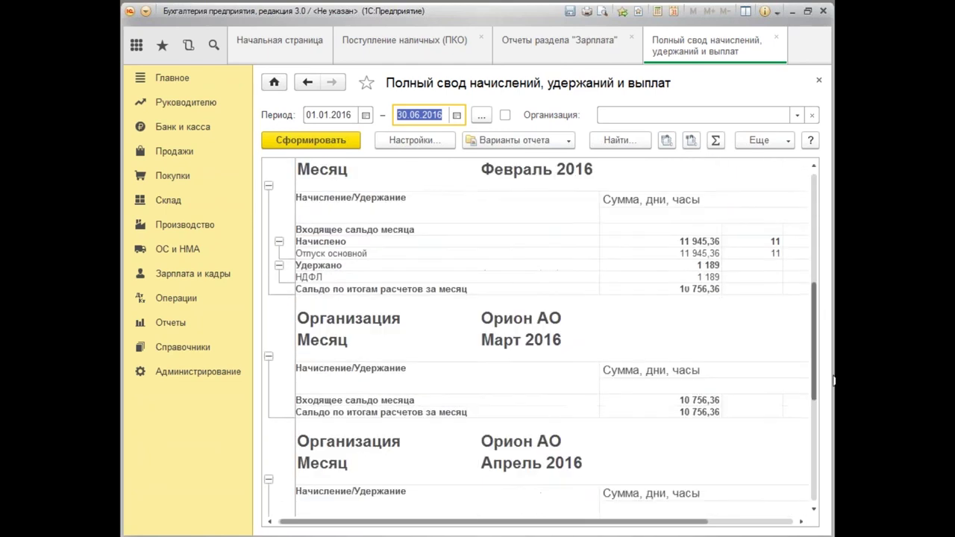
pyautogui.scroll(5, 544, 339)
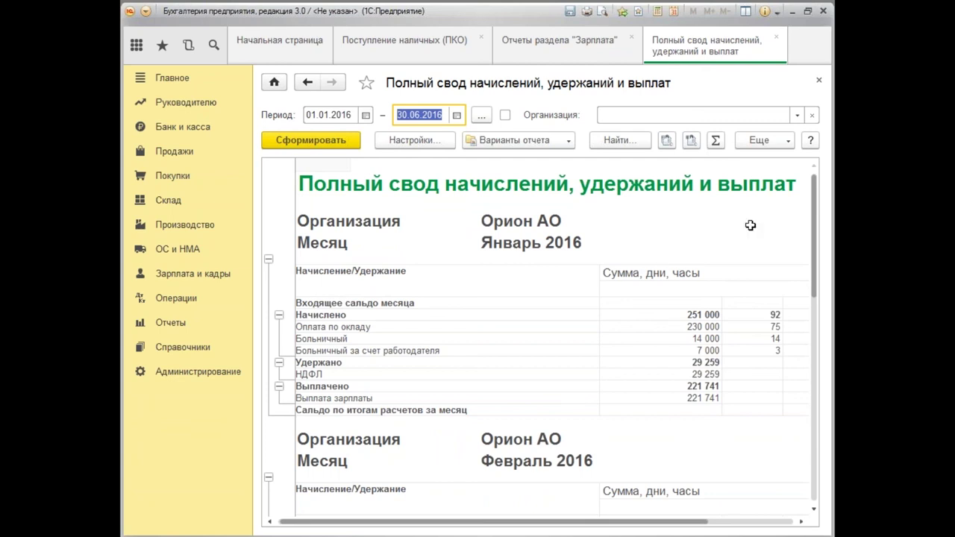
pyautogui.click(819, 81)
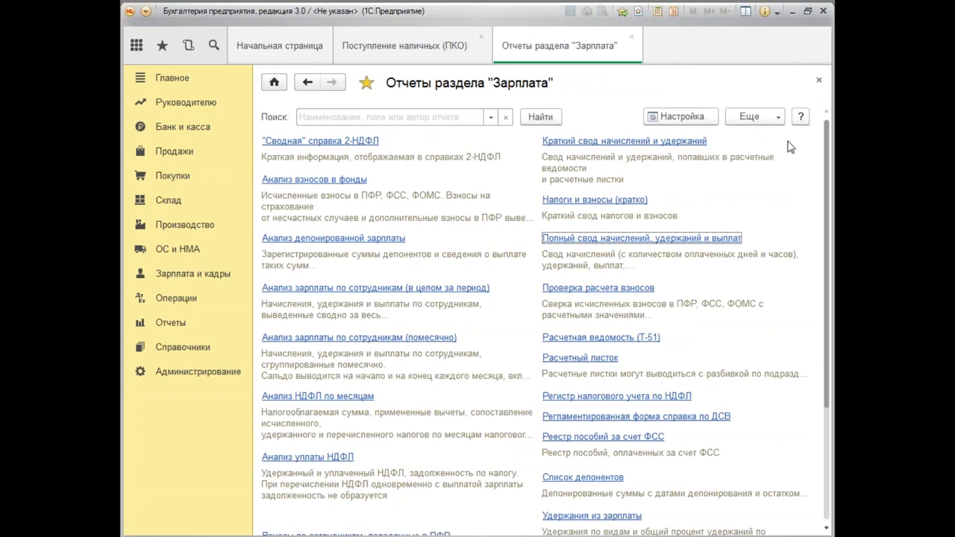
# Close the salary reports list and open Анализ расходов на оплату труда from Зарплата и кадры.
pyautogui.moveTo(821, 193); pyautogui.dragTo(824, 153)
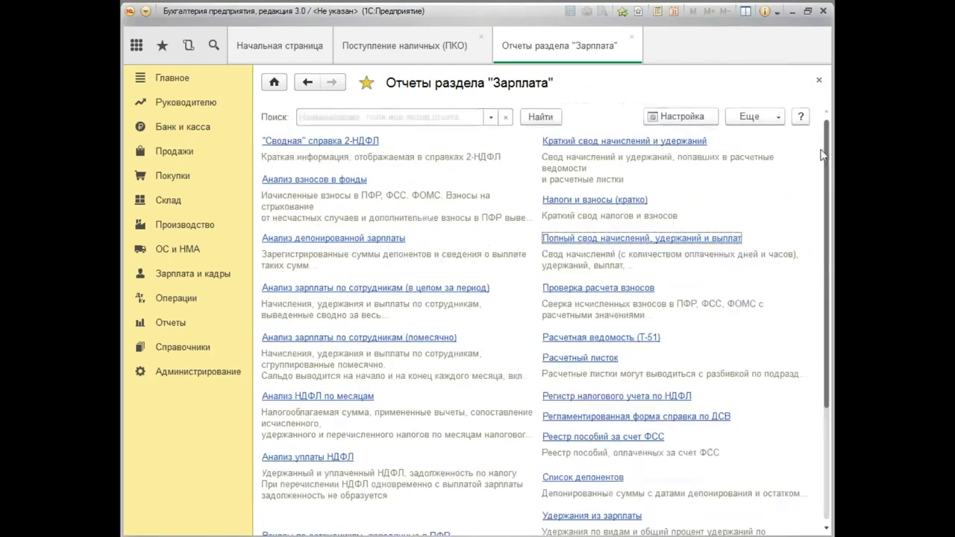
pyautogui.click(818, 80)
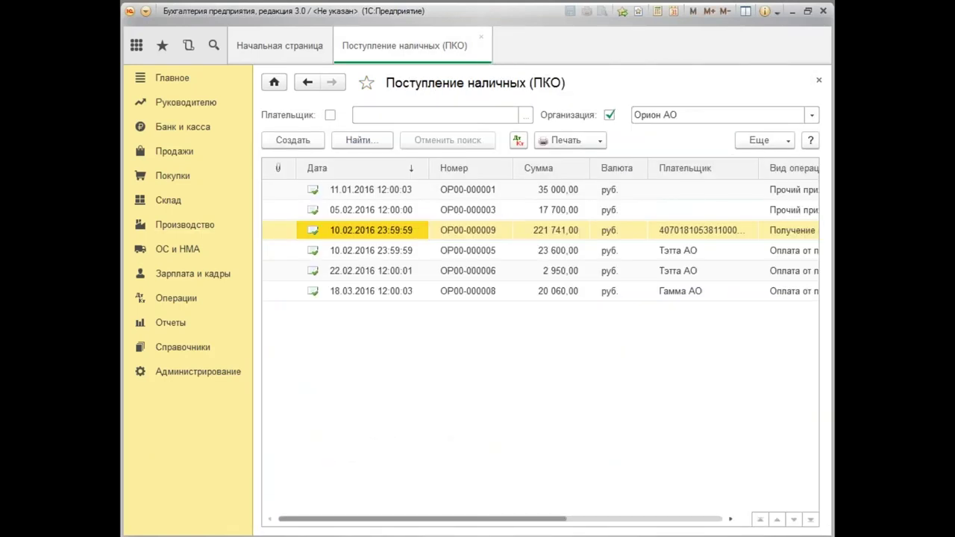
pyautogui.click(184, 276)
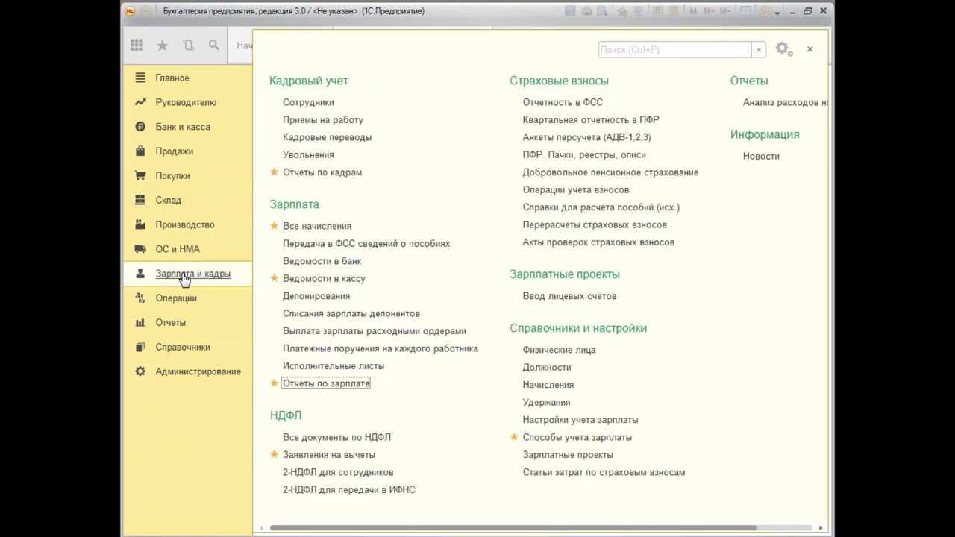
pyautogui.moveTo(665, 529); pyautogui.dragTo(720, 530)
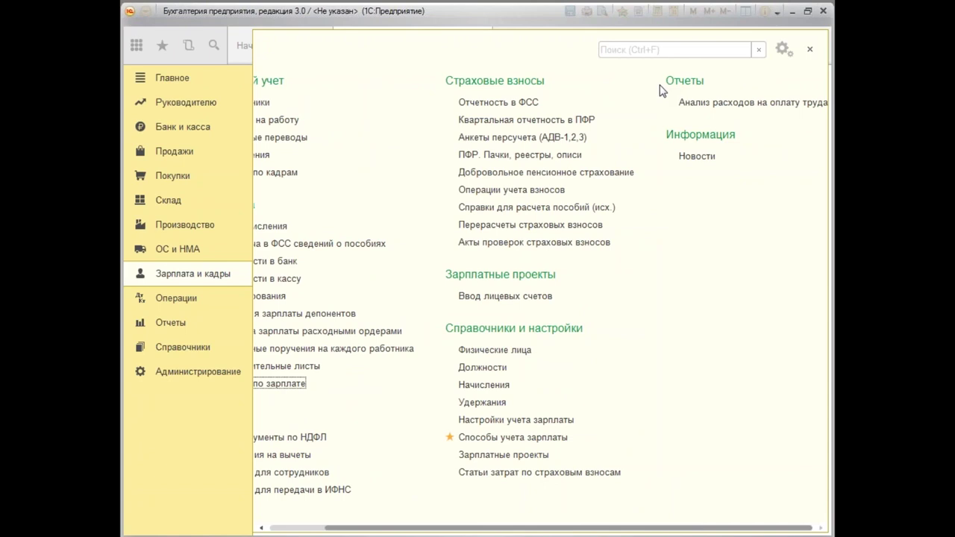
pyautogui.click(754, 104)
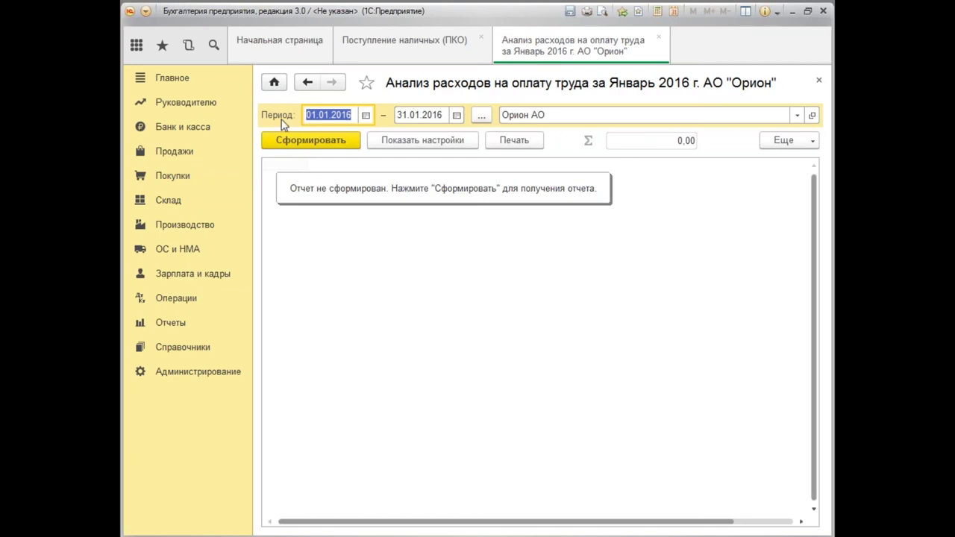
# Generate Анализ расходов на оплату труда through 31.12.2016, showing 69 460 on account 69.
pyautogui.click(183, 276)
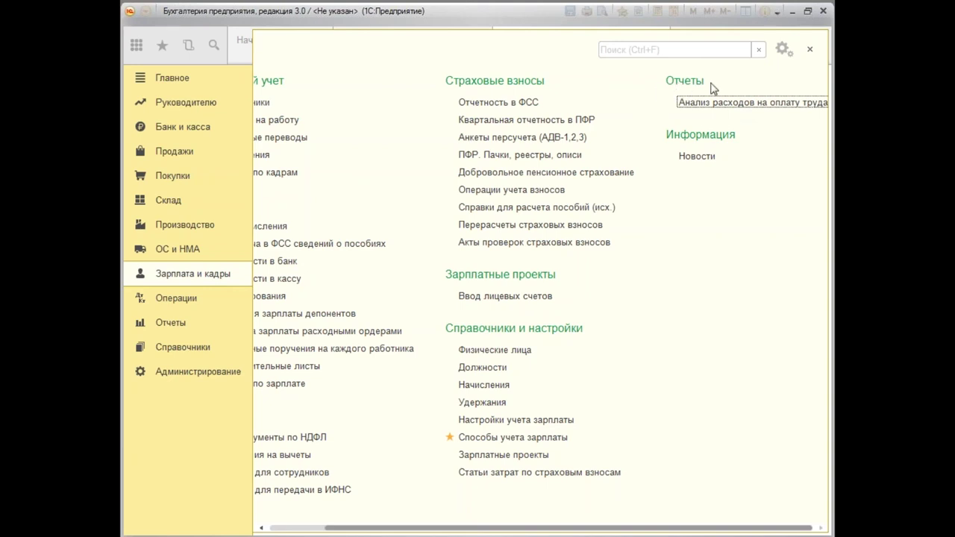
pyautogui.click(754, 102)
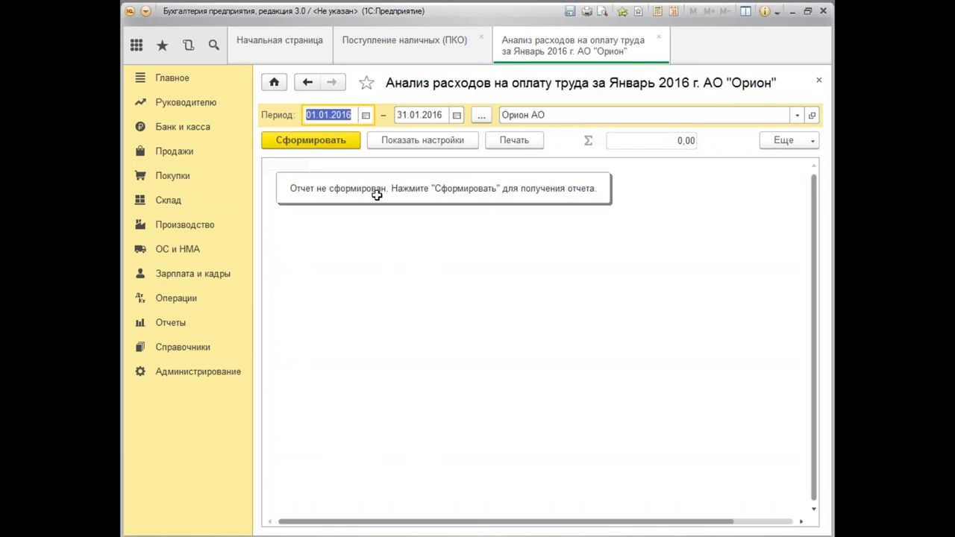
pyautogui.click(427, 108)
pyautogui.write('31.12.16')
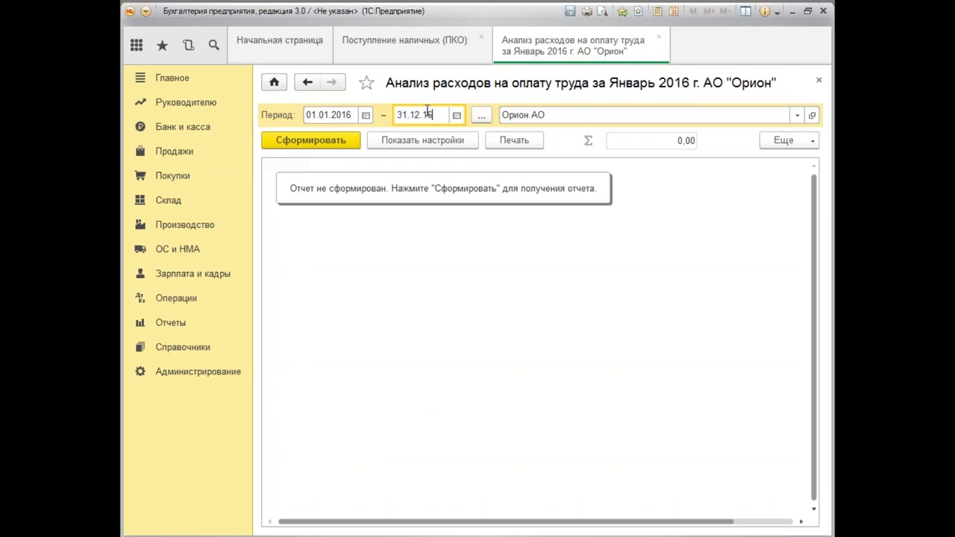
pyautogui.press('Tab')
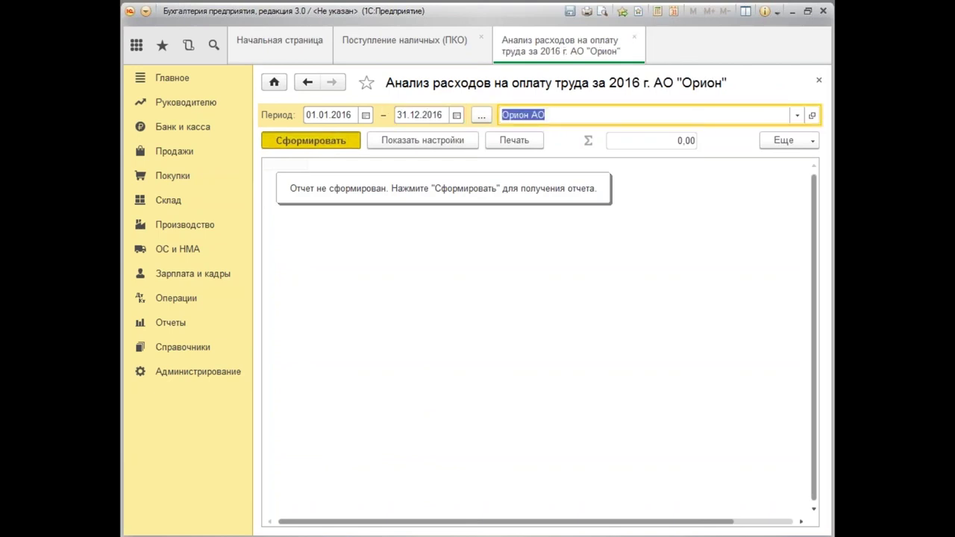
pyautogui.hotkey('ctrl', 'Return')
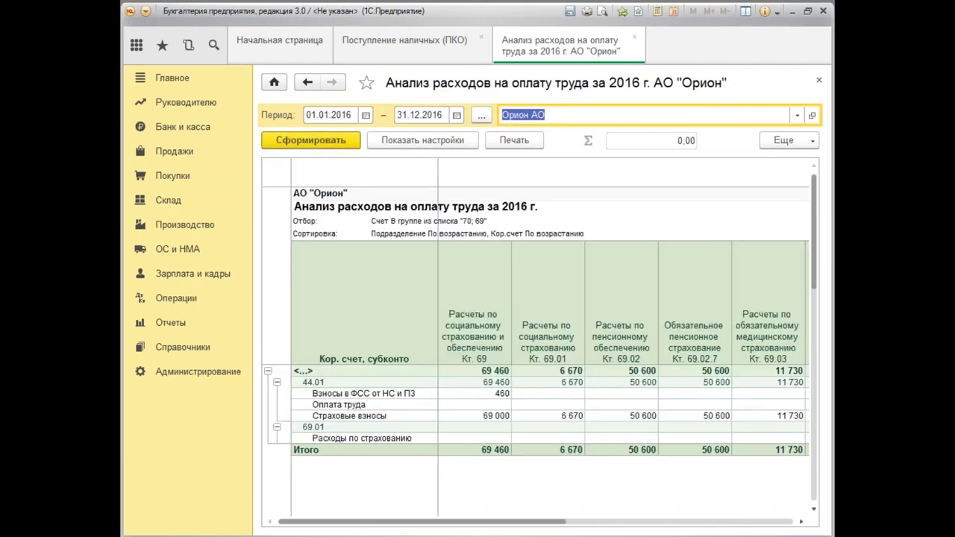
pyautogui.moveTo(478, 522); pyautogui.dragTo(481, 534)
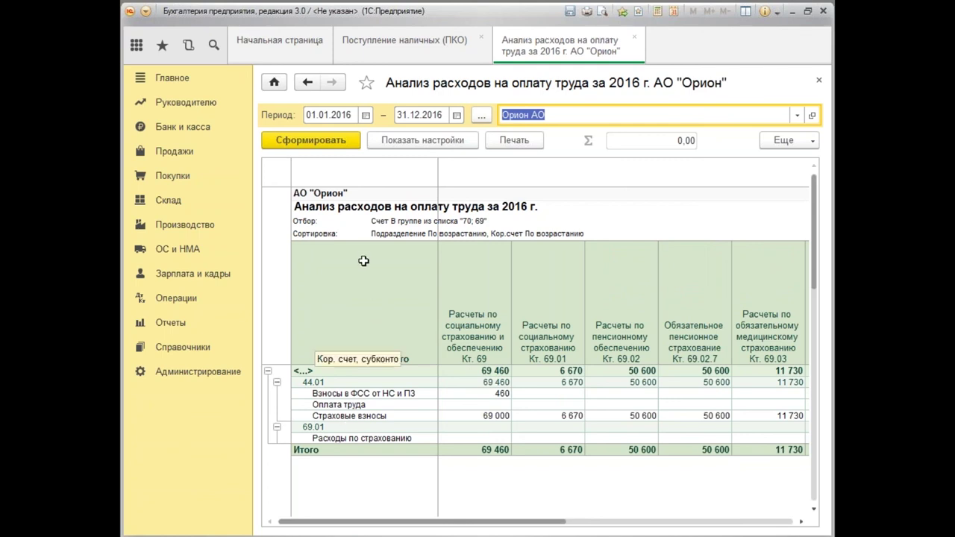
pyautogui.click(420, 141)
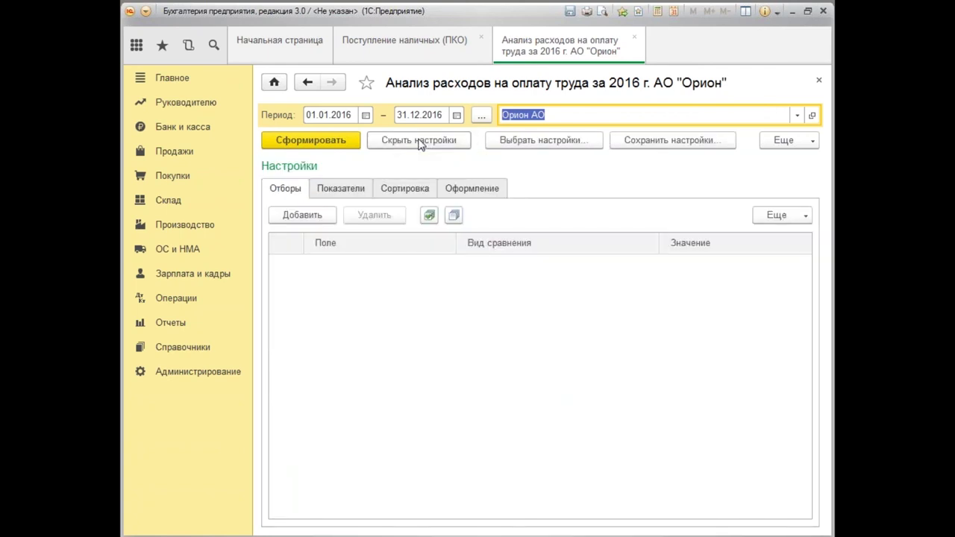
pyautogui.click(347, 192)
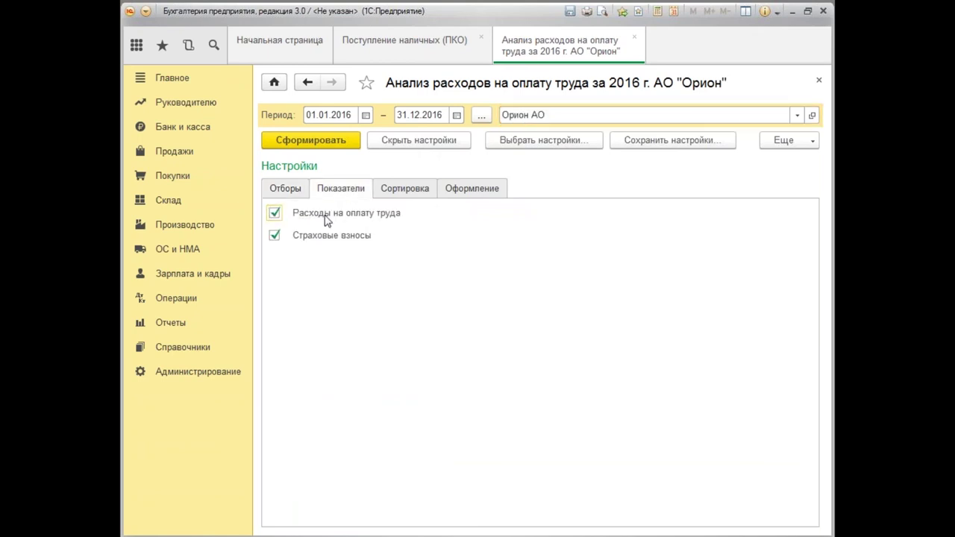
pyautogui.click(274, 214)
pyautogui.click(275, 236)
pyautogui.click(322, 140)
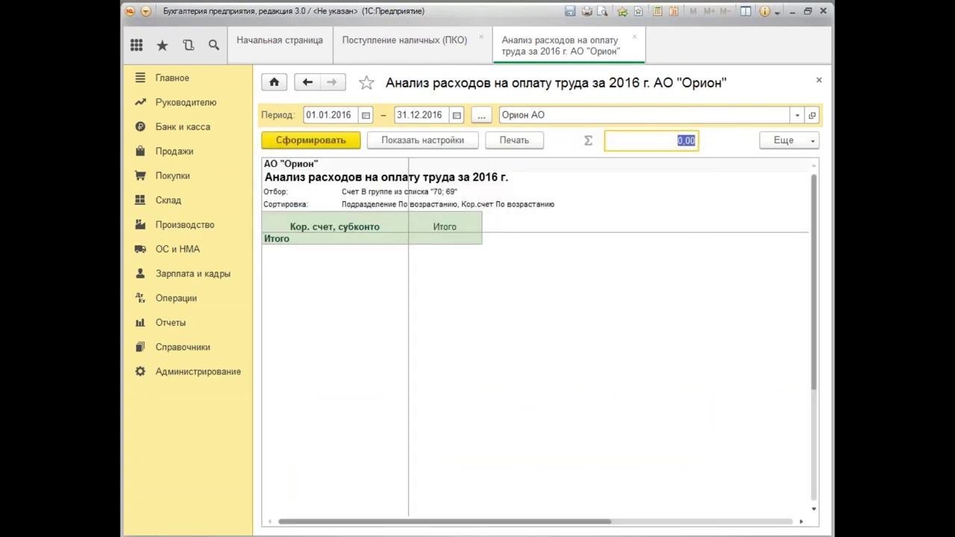
pyautogui.click(427, 142)
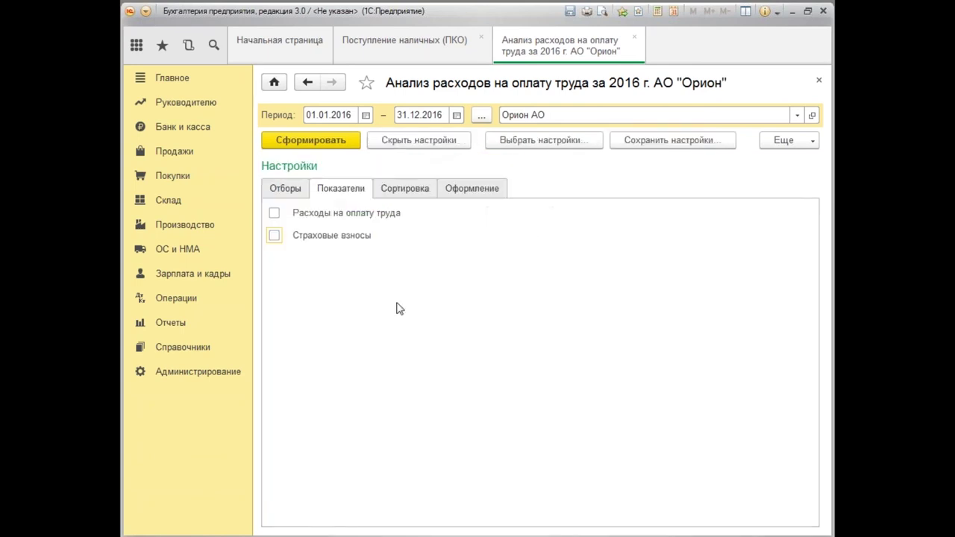
pyautogui.click(274, 213)
pyautogui.click(275, 237)
pyautogui.click(326, 144)
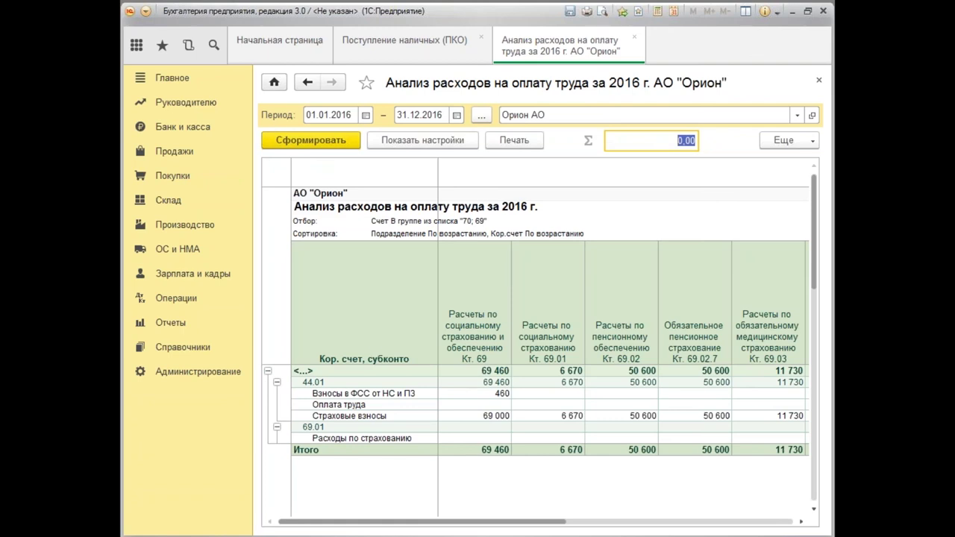
# Scroll the labour-cost analysis to its Итого column and close the report.
pyautogui.moveTo(470, 529); pyautogui.dragTo(743, 532)
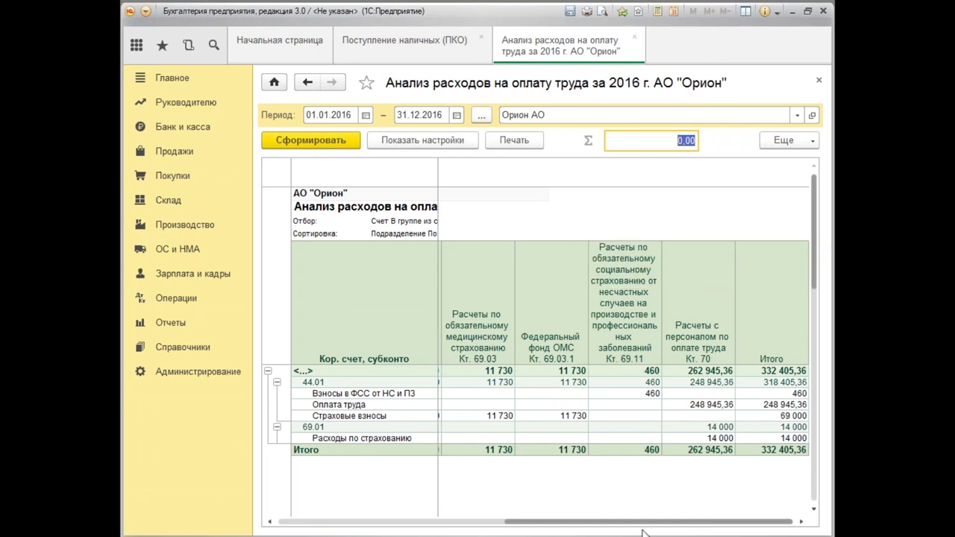
pyautogui.click(818, 79)
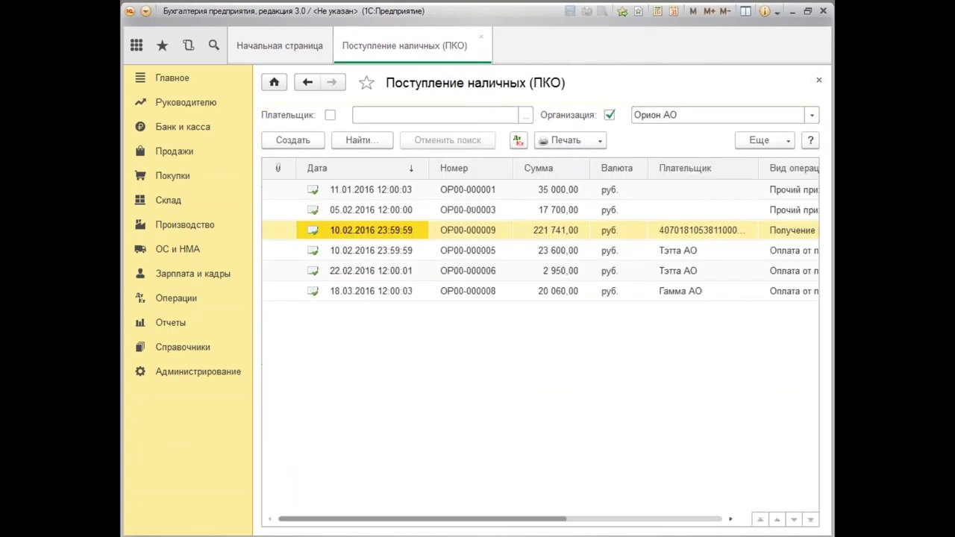
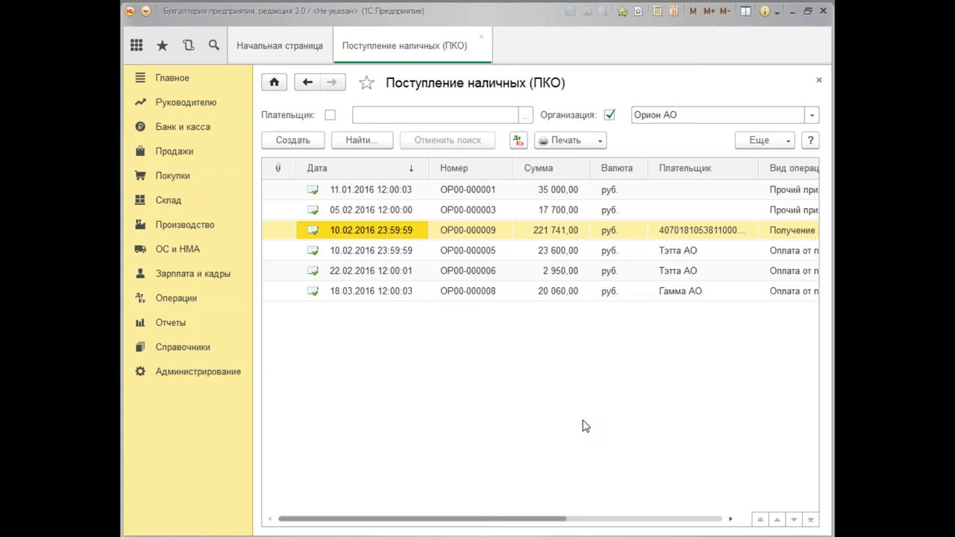
# Close the cash receipts tab and open the Увольнения list under Зарплата и кадры.
pyautogui.click(818, 84)
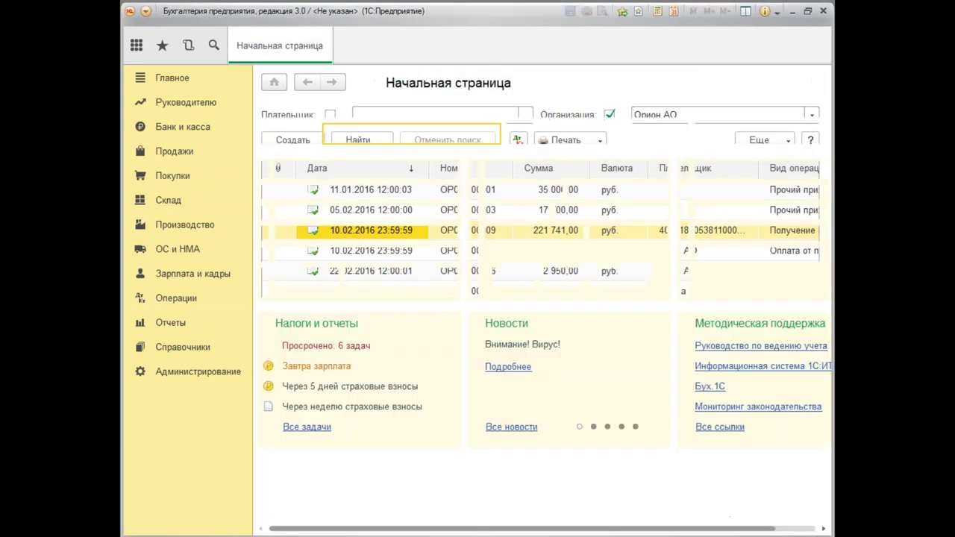
pyautogui.click(185, 275)
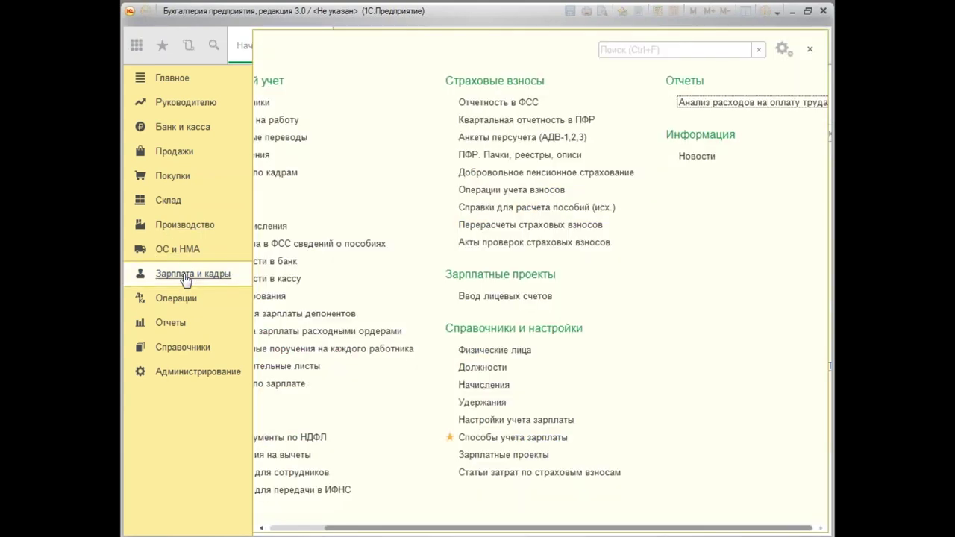
pyautogui.moveTo(411, 529); pyautogui.dragTo(246, 459)
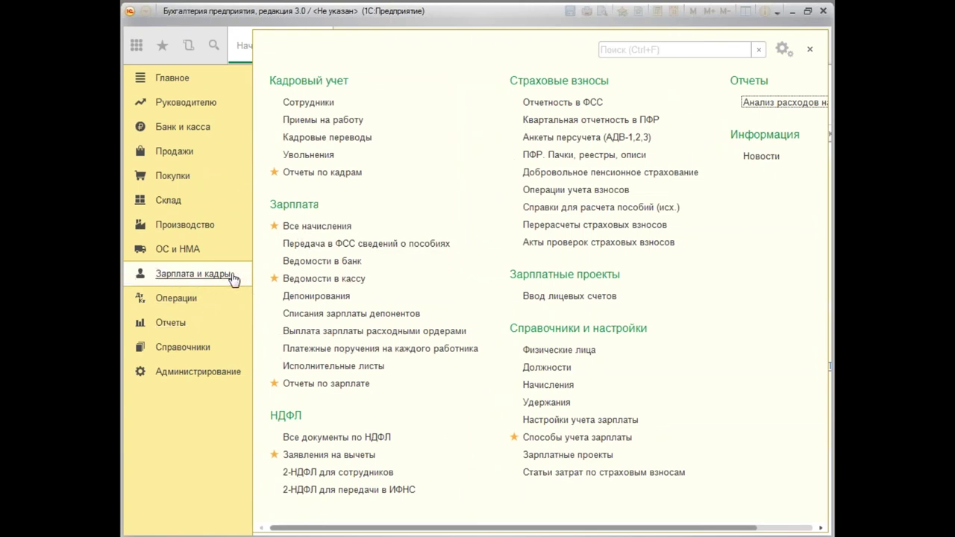
pyautogui.click(321, 160)
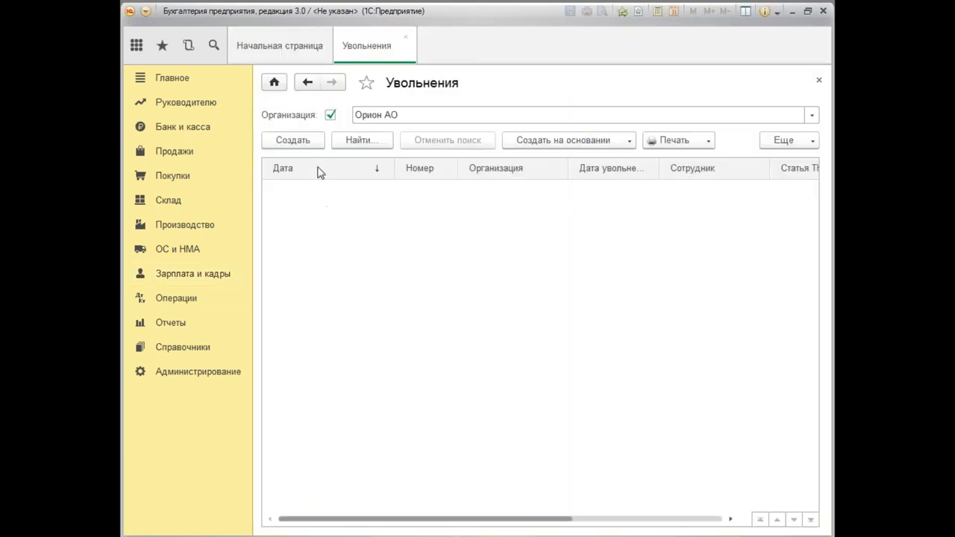
# Create a new dismissal document dated 20.11.2016.
pyautogui.click(311, 146)
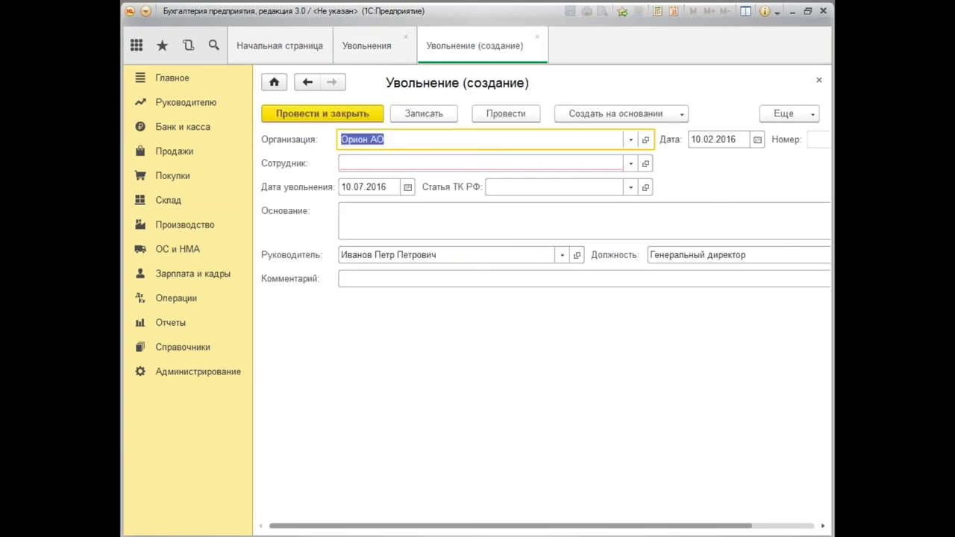
pyautogui.click(724, 140)
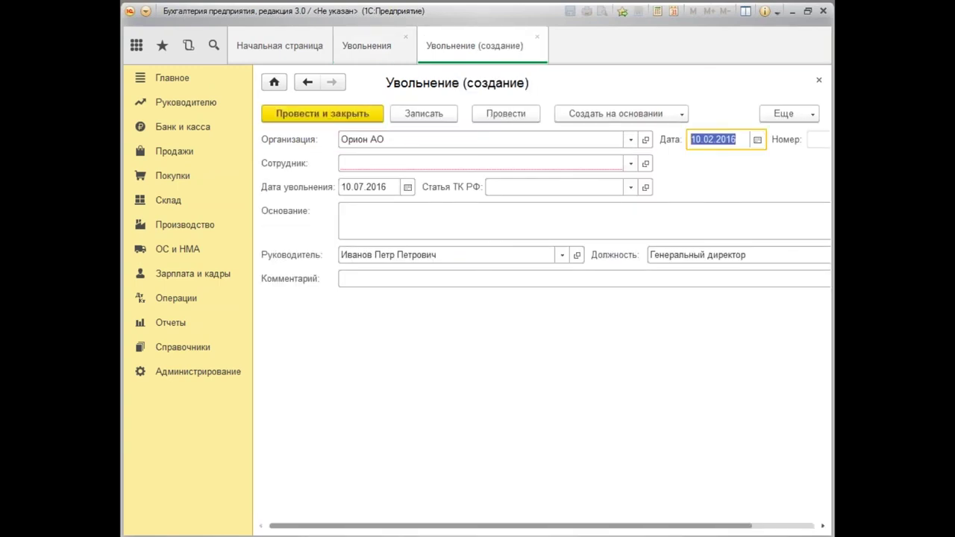
pyautogui.write('2')
pyautogui.write('0.')
pyautogui.write('11.2016')
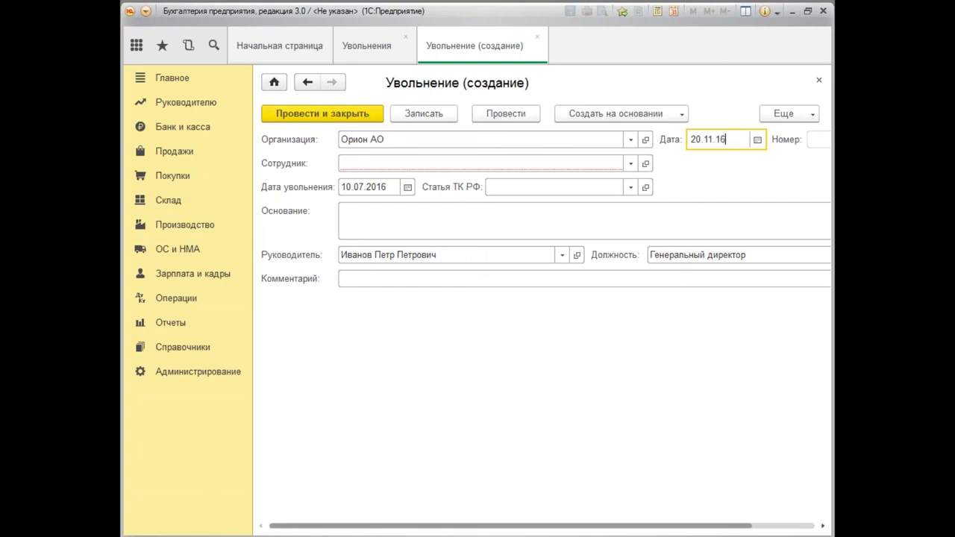
pyautogui.click(583, 220)
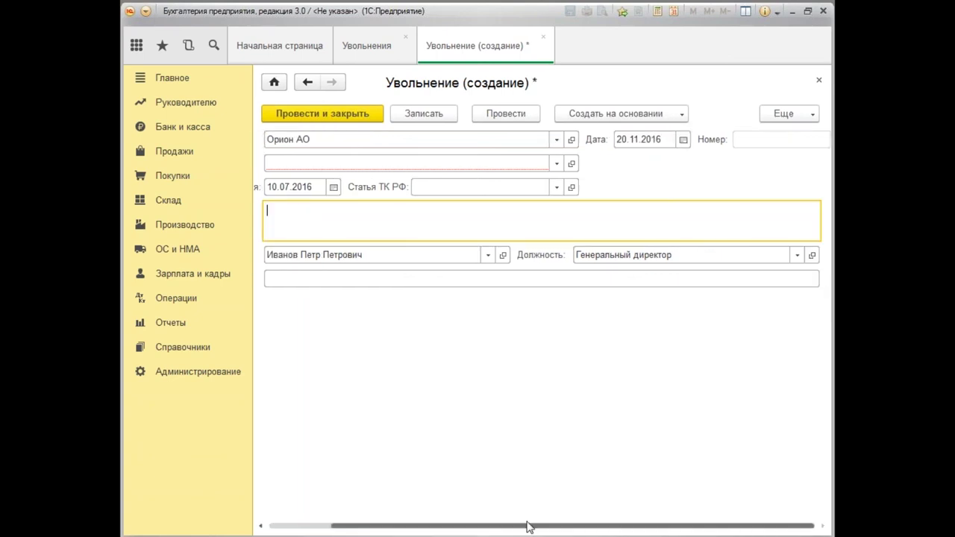
pyautogui.moveTo(529, 527); pyautogui.dragTo(366, 530)
# Select the garage employee and set the dismissal date to 24.11.2016.
pyautogui.click(349, 162)
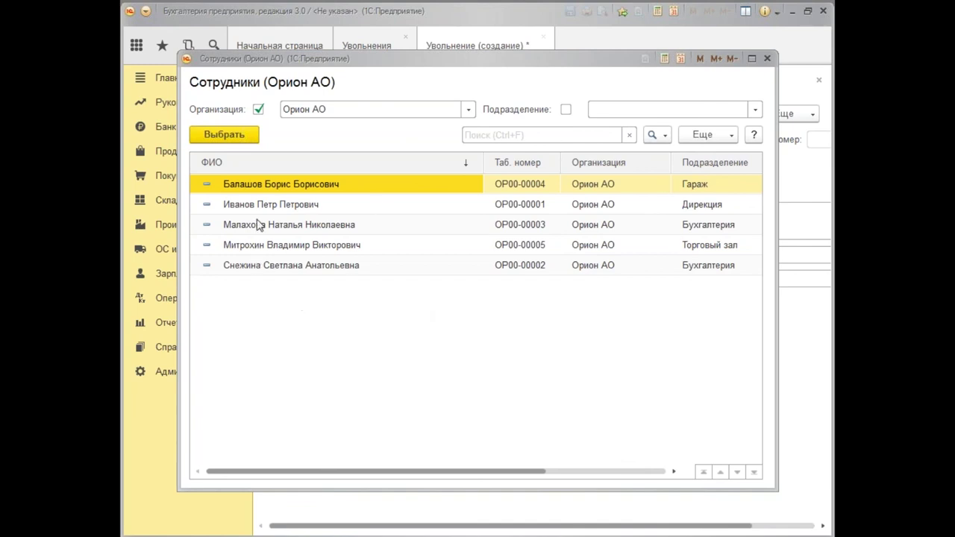
pyautogui.doubleClick(292, 190)
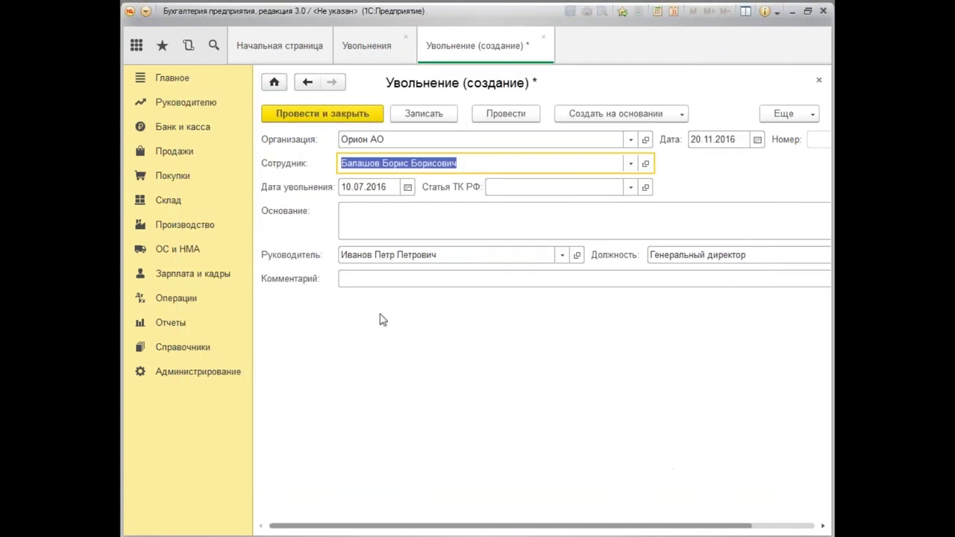
pyautogui.click(369, 186)
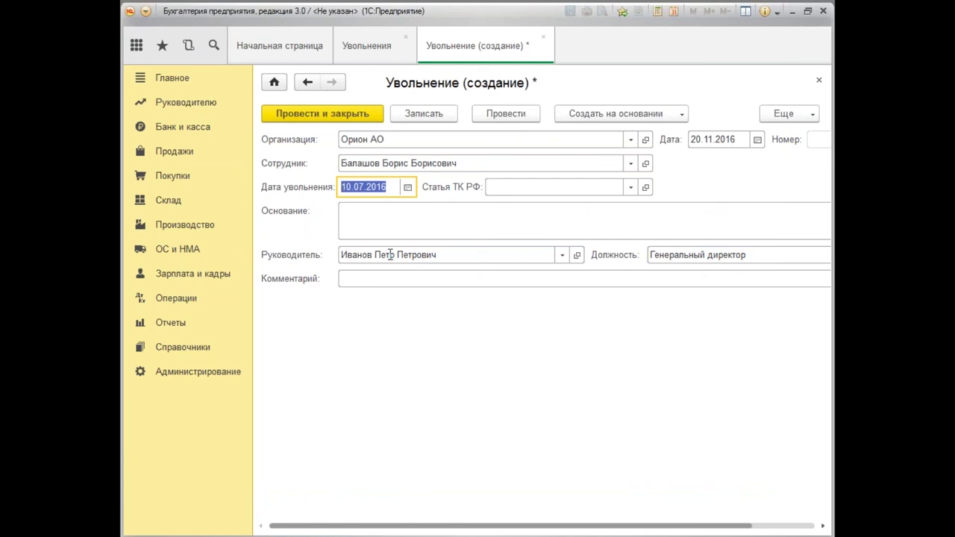
pyautogui.write('24.11.2016')
pyautogui.press('BackSpace')
pyautogui.write('6')
pyautogui.press('Tab')
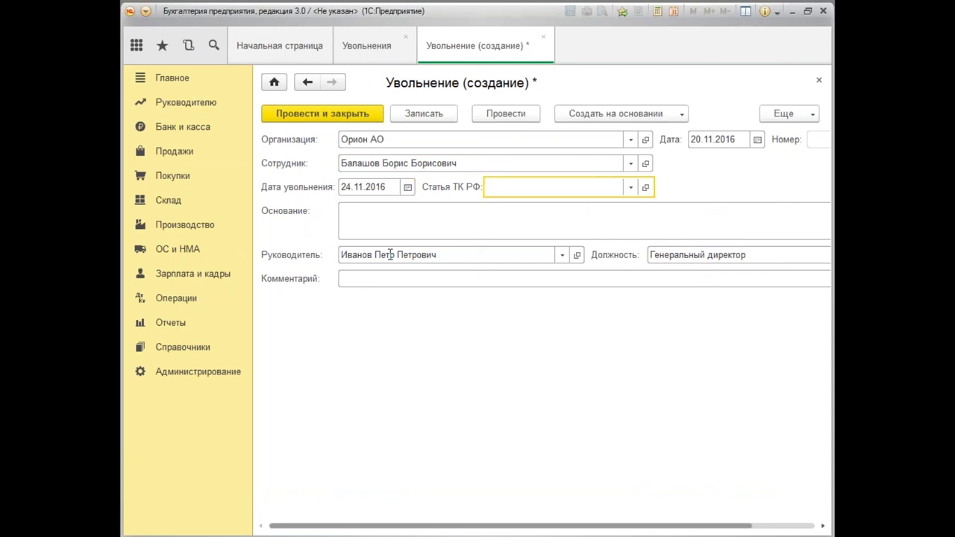
# Set the Статья ТК РФ to п. 1 ч. 1 ст. 77 (agreement of the parties).
pyautogui.click(633, 188)
pyautogui.click(525, 266)
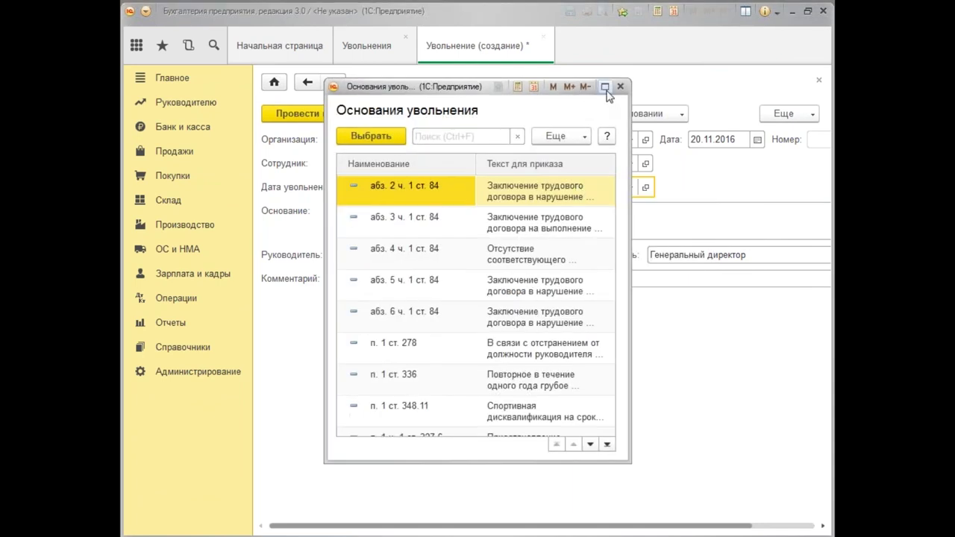
pyautogui.click(605, 87)
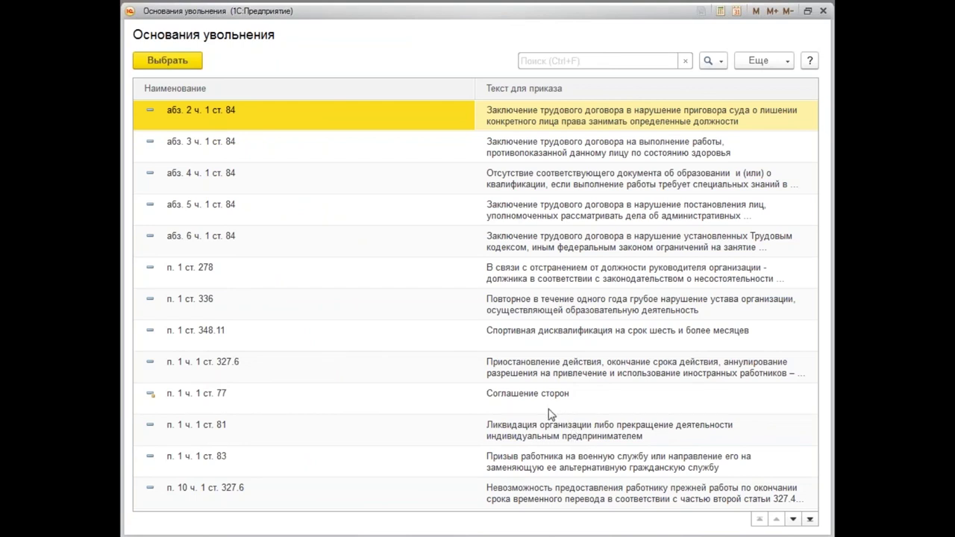
pyautogui.click(528, 408)
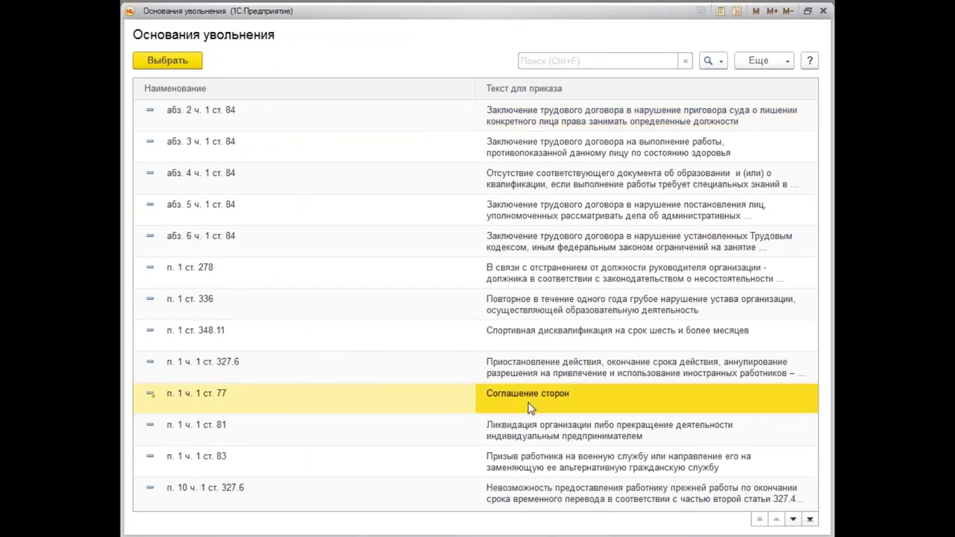
pyautogui.doubleClick(528, 408)
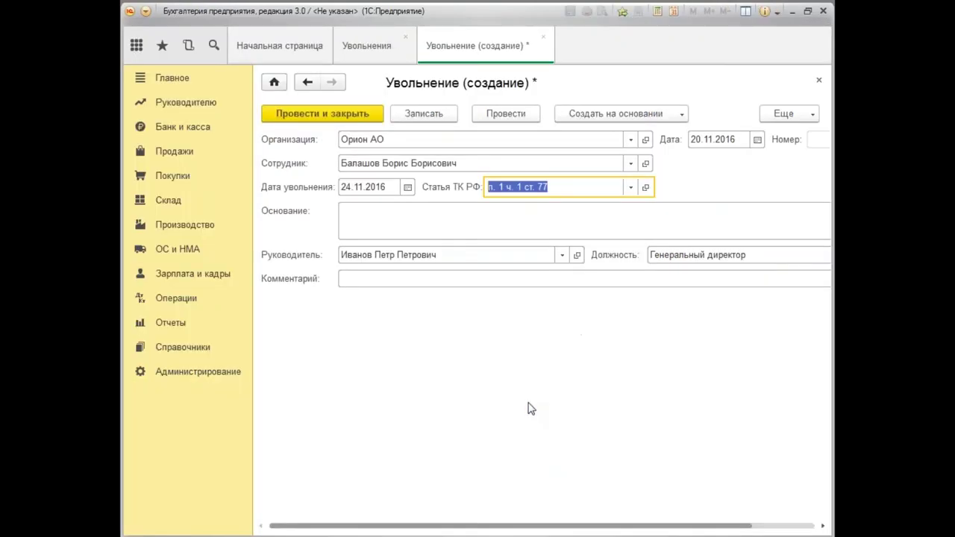
# Enter 'Заявление' as the dismissal basis.
pyautogui.click(347, 216)
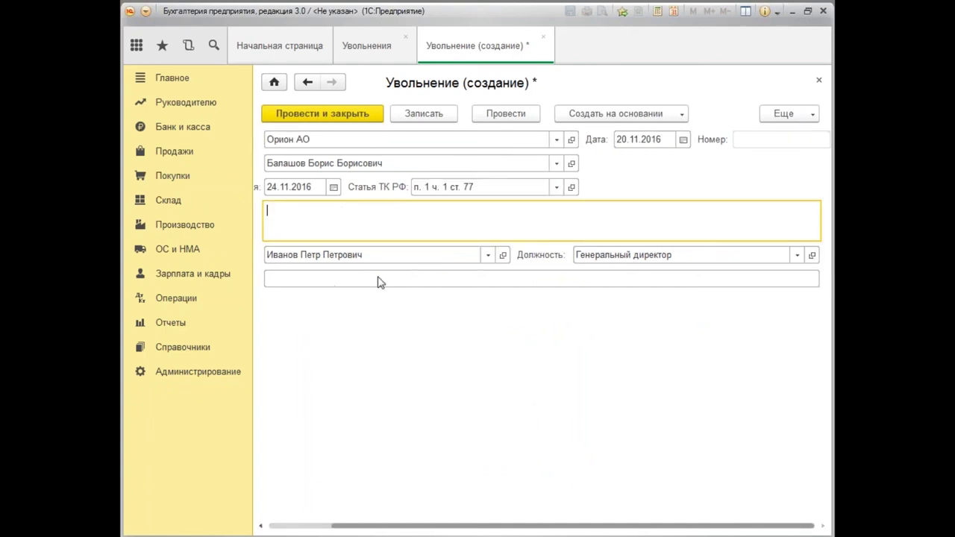
pyautogui.write('Заявление')
pyautogui.moveTo(450, 527); pyautogui.dragTo(283, 516)
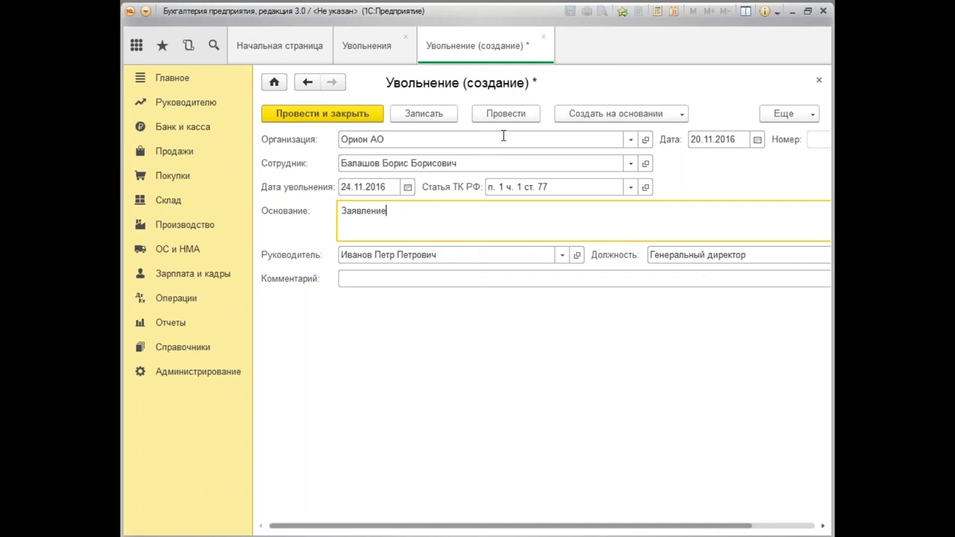
# Post the dismissal document and bring up its Печать options for the Т-8 order.
pyautogui.click(525, 116)
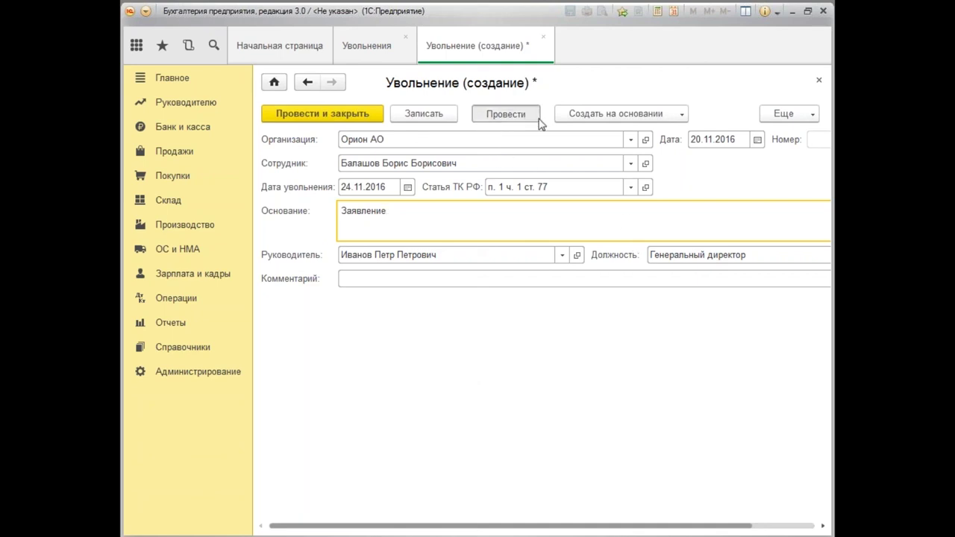
pyautogui.click(814, 117)
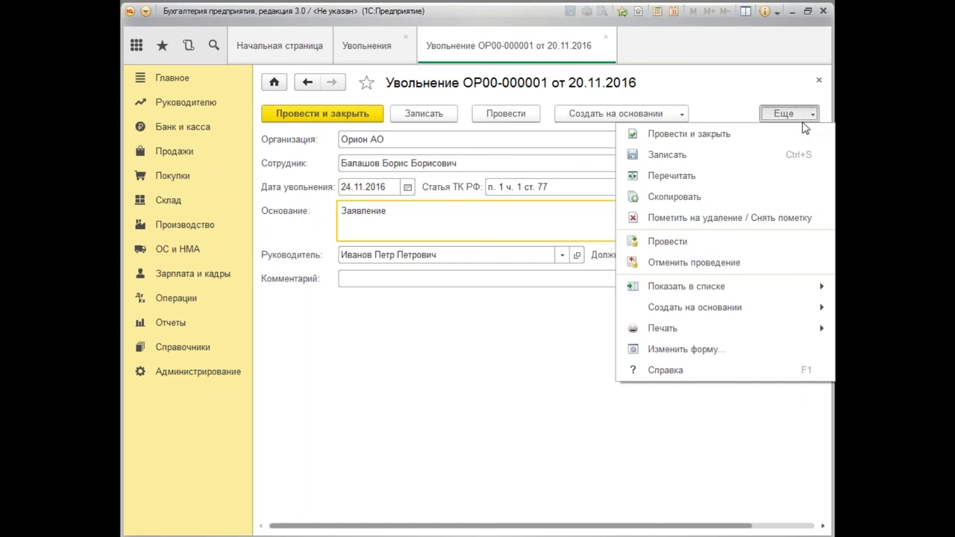
pyautogui.moveTo(728, 337)
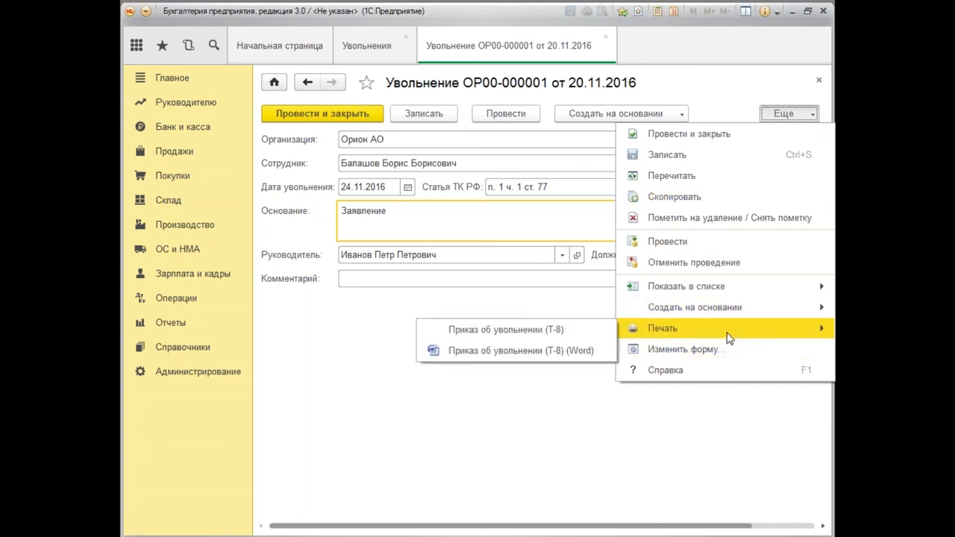
# Generate and review the Т-8 dismissal order, then close the print form and document.
pyautogui.click(528, 332)
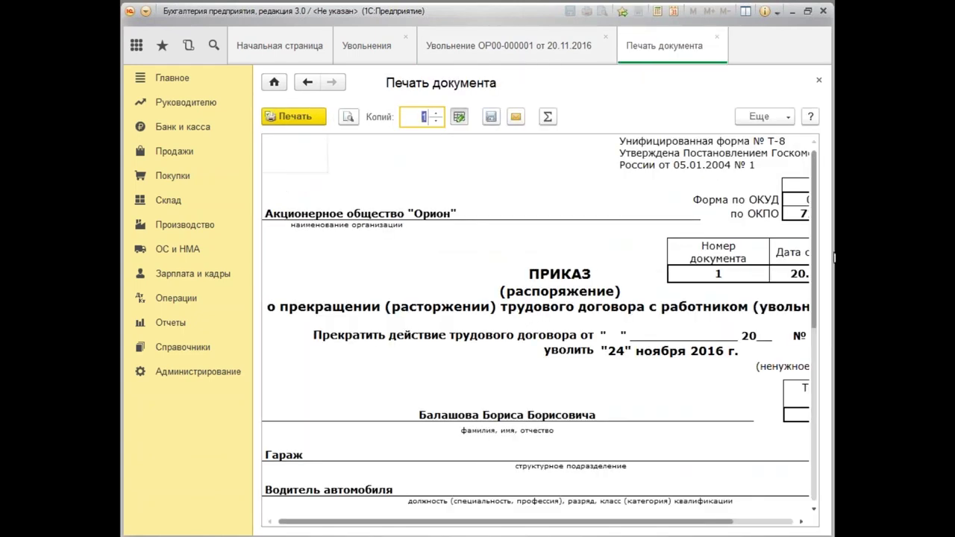
pyautogui.scroll(-8, 829, 328)
pyautogui.scroll(4, 828, 351)
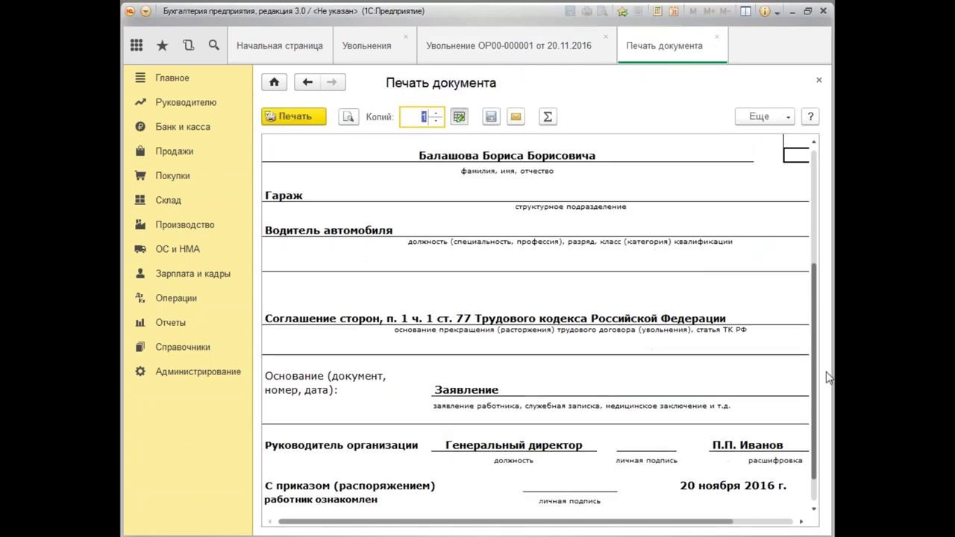
pyautogui.scroll(4, 829, 349)
pyautogui.scroll(-8, 829, 349)
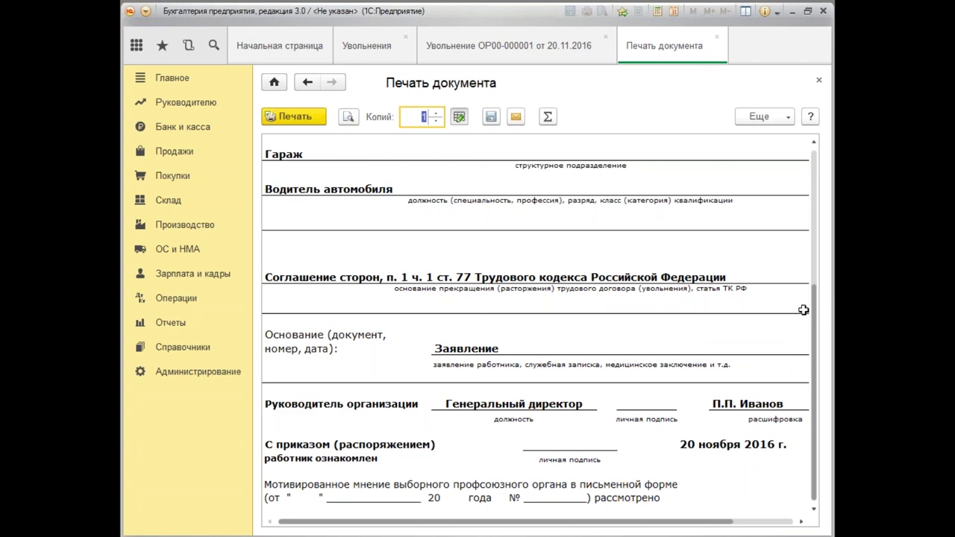
pyautogui.scroll(6, 804, 310)
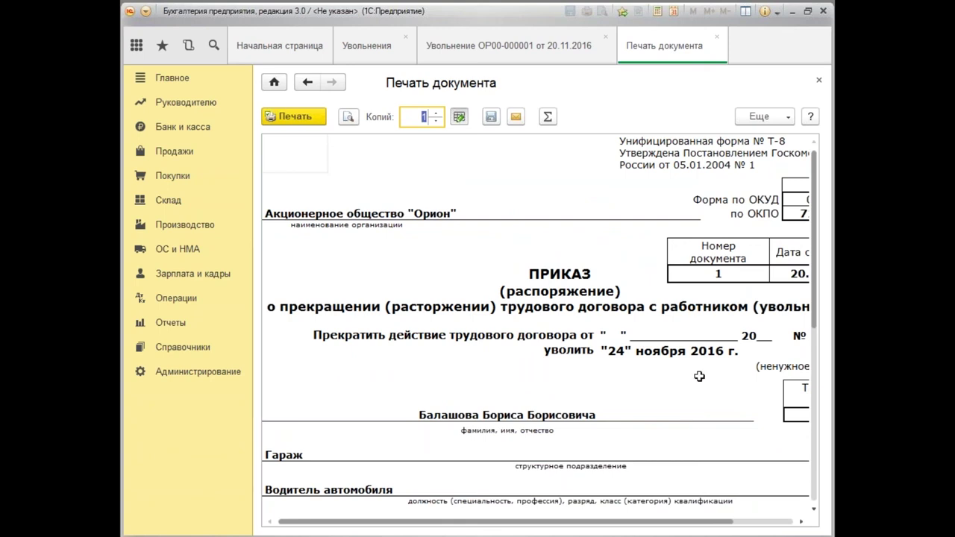
pyautogui.click(819, 80)
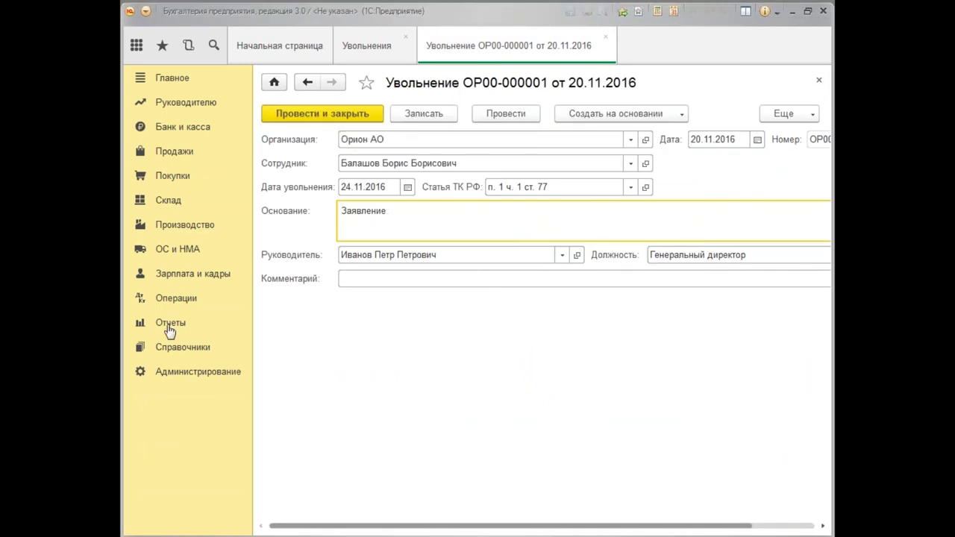
pyautogui.click(818, 83)
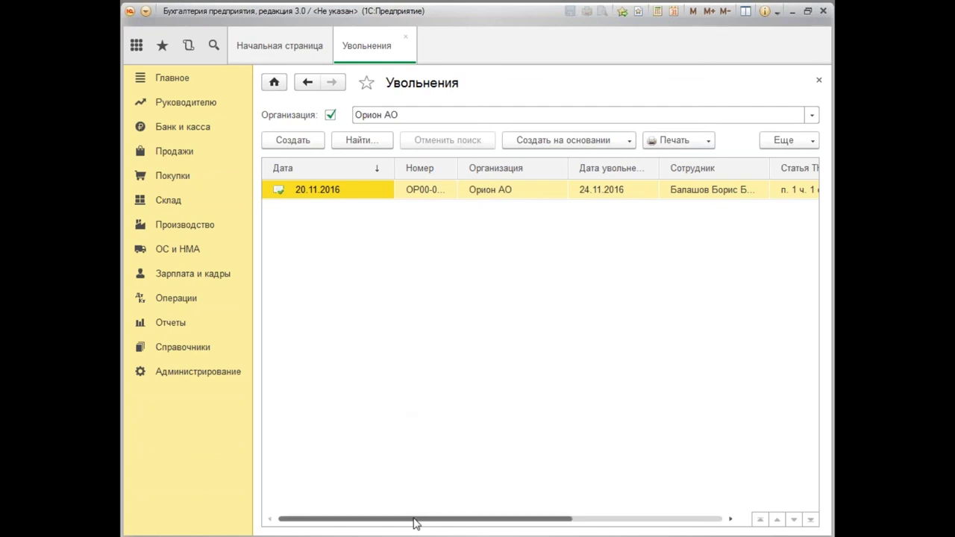
pyautogui.moveTo(415, 523); pyautogui.dragTo(200, 464)
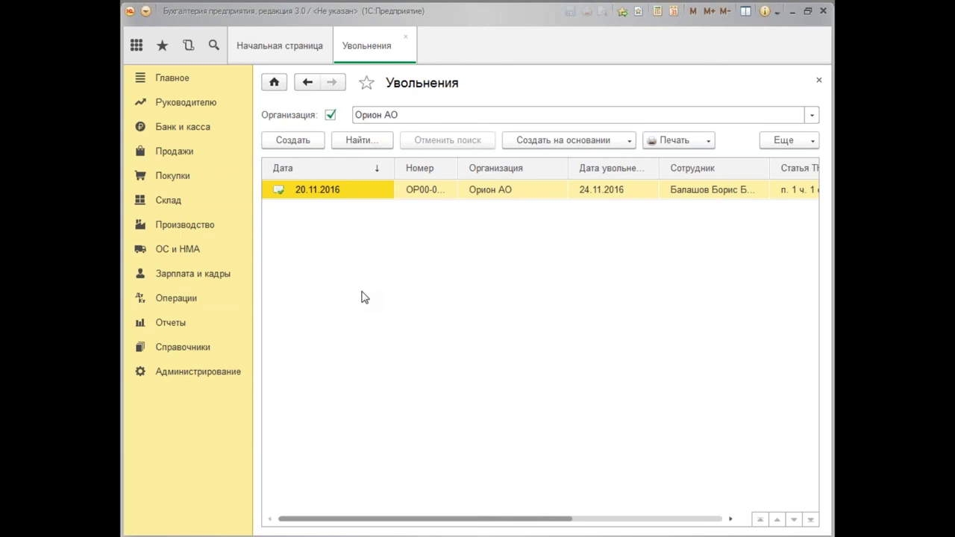
# Close the Увольнения list and show the Руководителю reports under Отчеты.
pyautogui.click(820, 82)
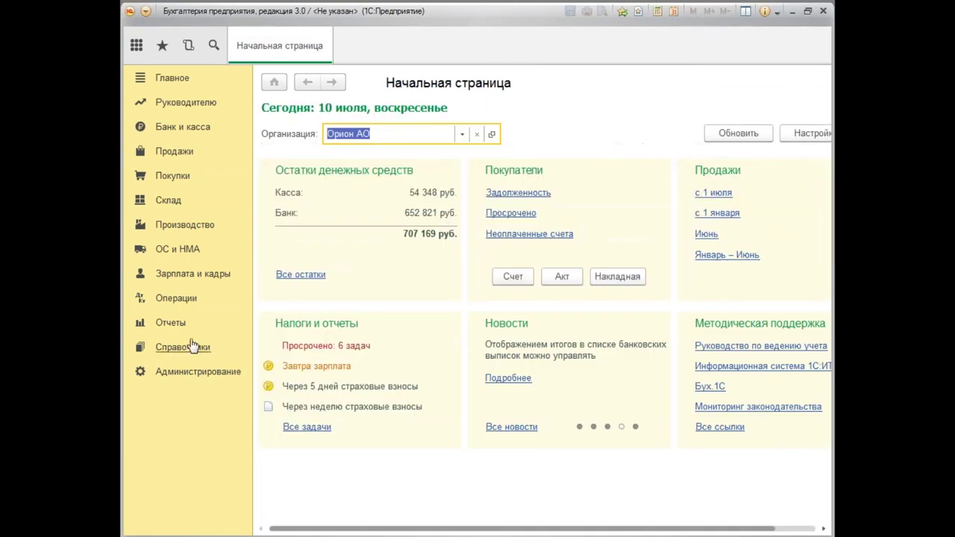
pyautogui.click(175, 324)
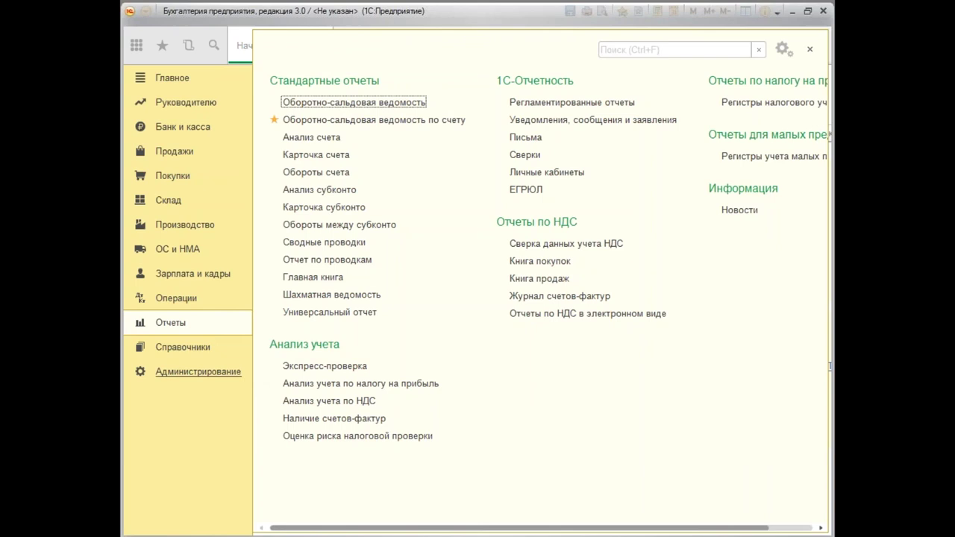
pyautogui.click(190, 105)
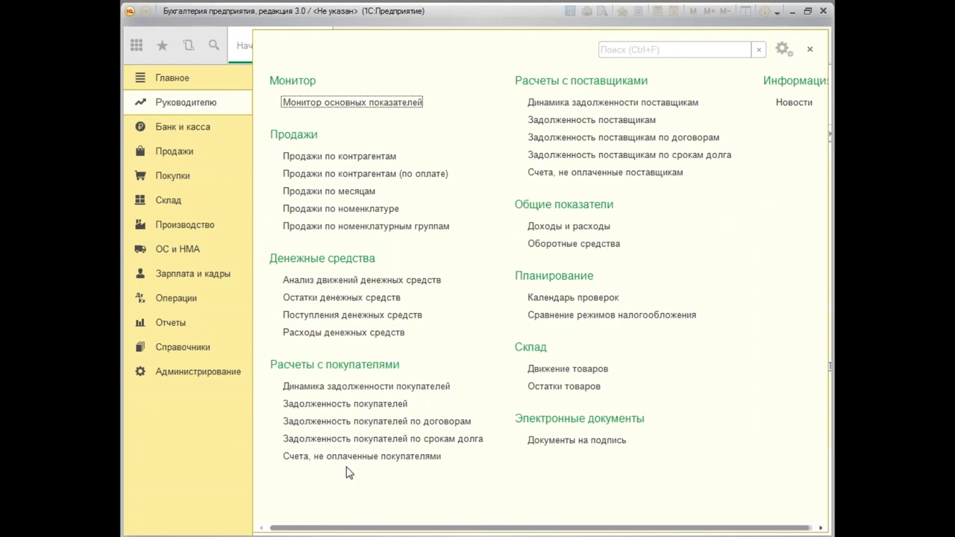
# Generate Продажи по контрагентам from 01.01.2015, review the 1 035 885 total, then close it.
pyautogui.click(373, 157)
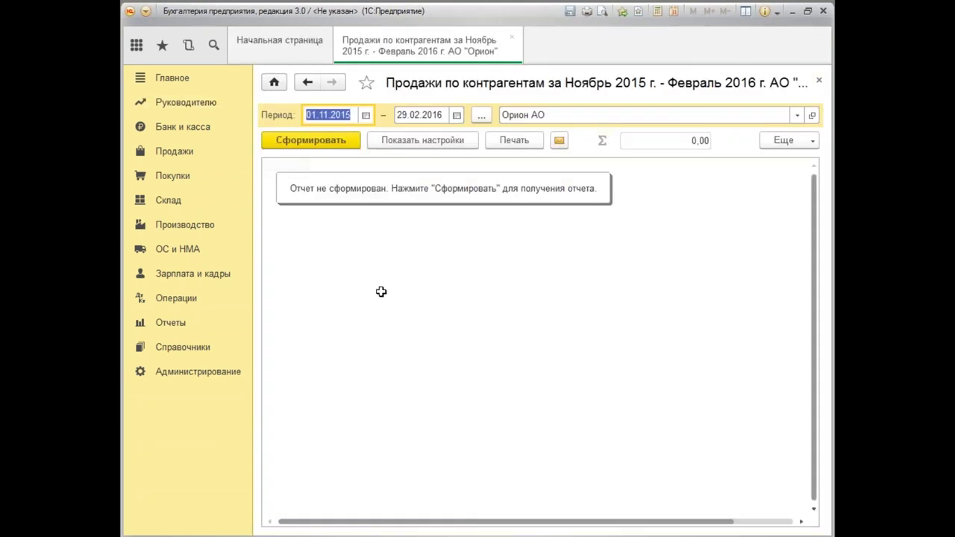
pyautogui.write('01.0')
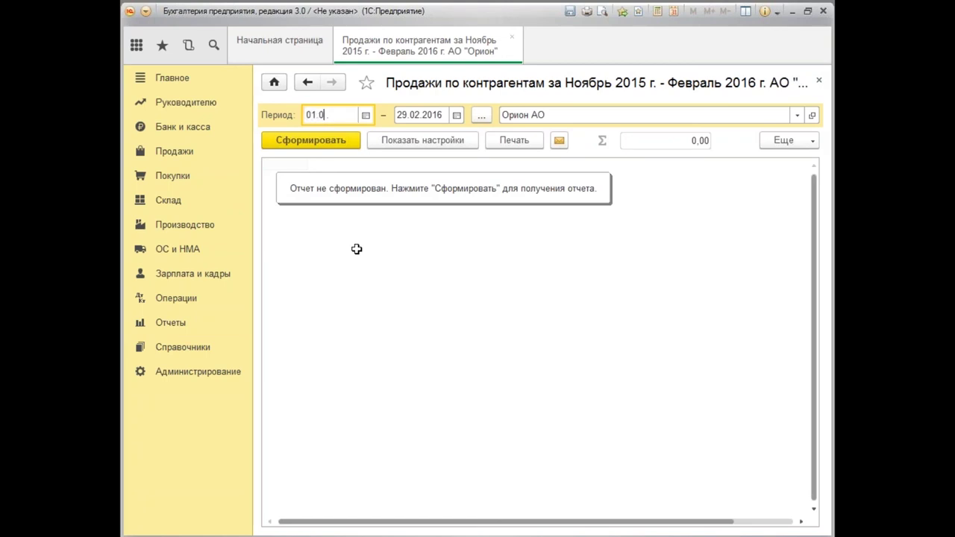
pyautogui.write('1.2015')
pyautogui.press('Tab')
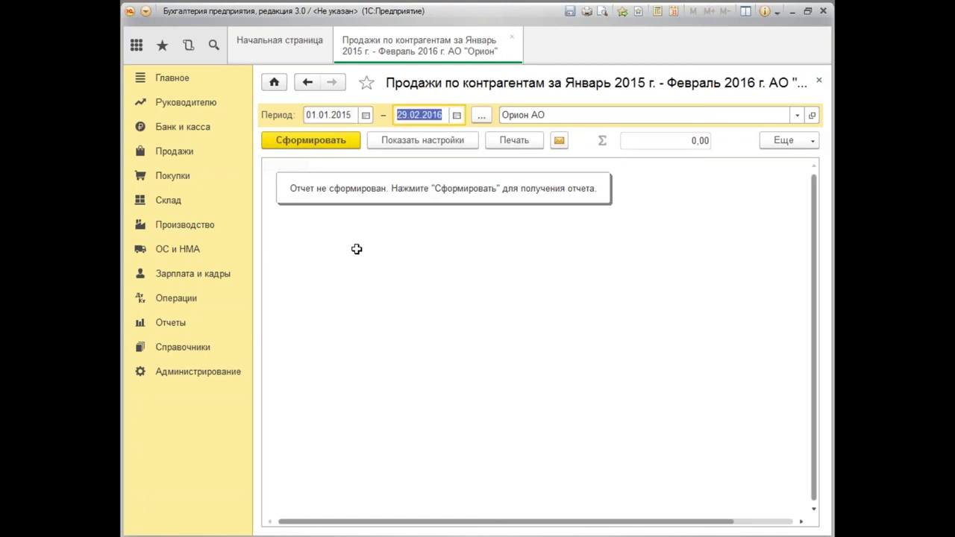
pyautogui.click(343, 143)
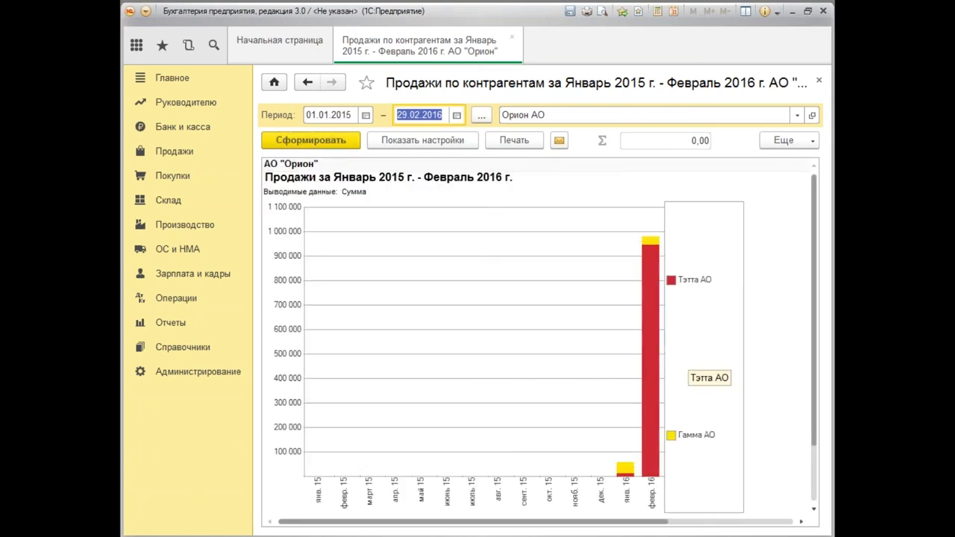
pyautogui.moveTo(817, 309); pyautogui.dragTo(833, 443)
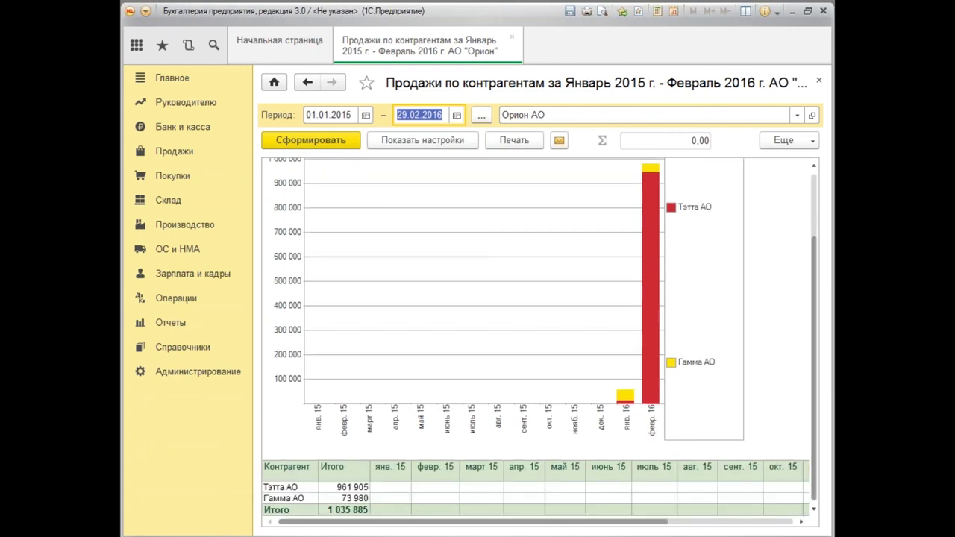
pyautogui.moveTo(820, 401); pyautogui.dragTo(823, 316)
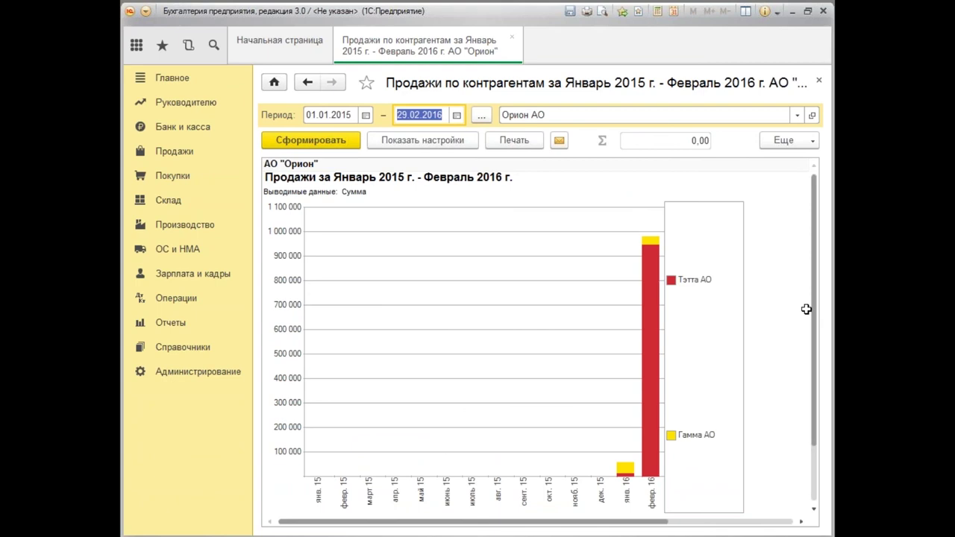
pyautogui.click(819, 80)
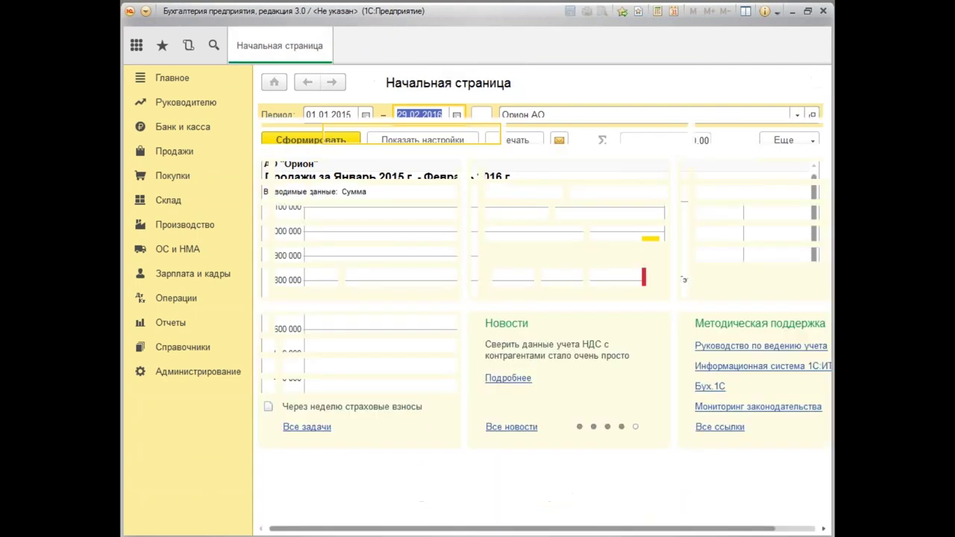
pyautogui.click(188, 105)
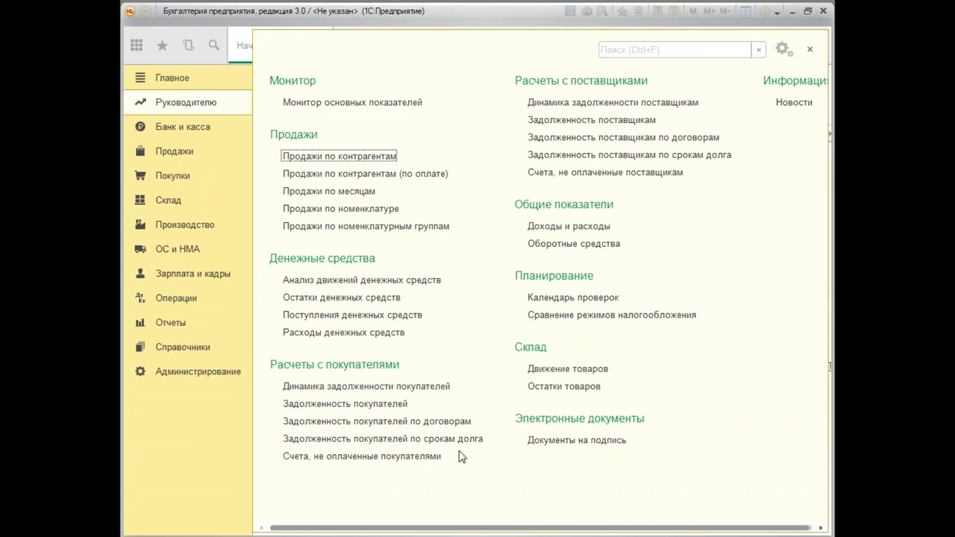
pyautogui.click(386, 280)
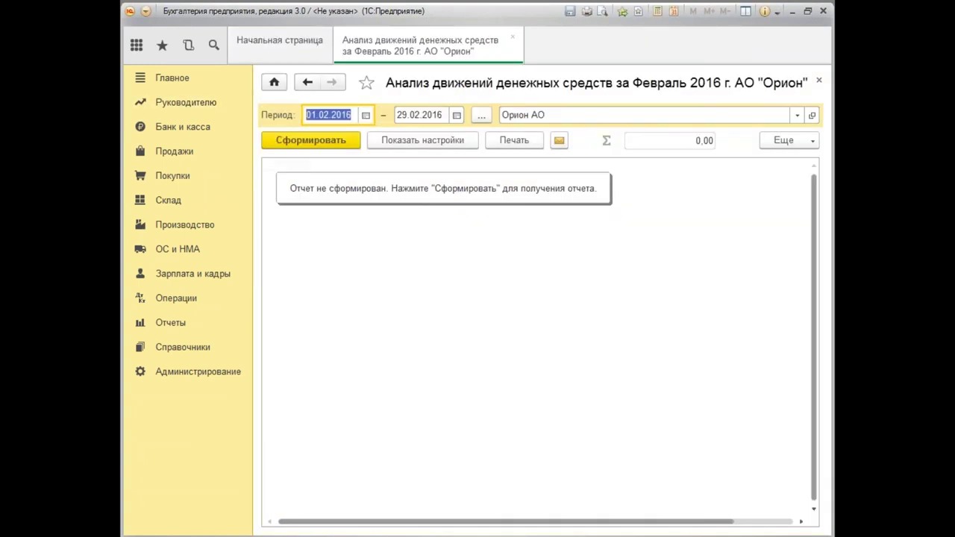
pyautogui.click(324, 141)
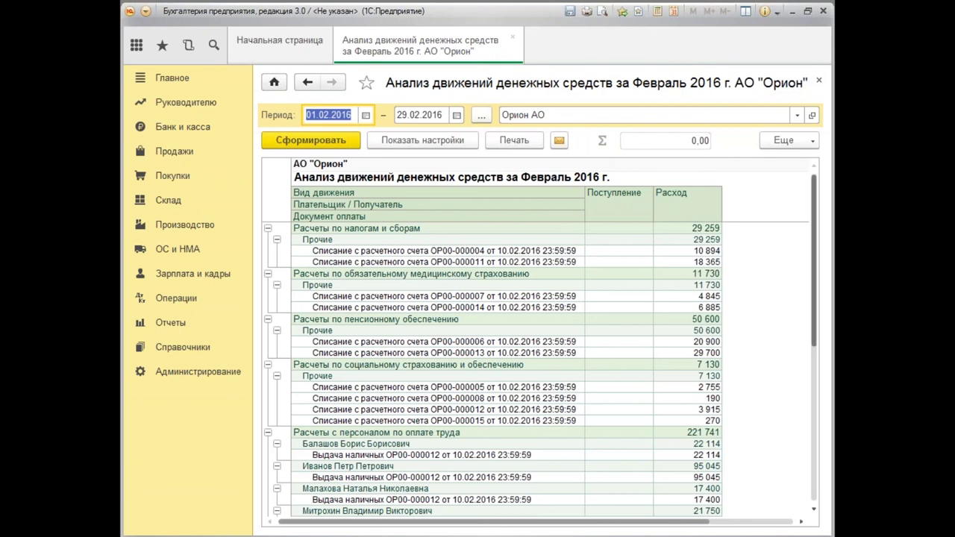
pyautogui.scroll(-8, 806, 331)
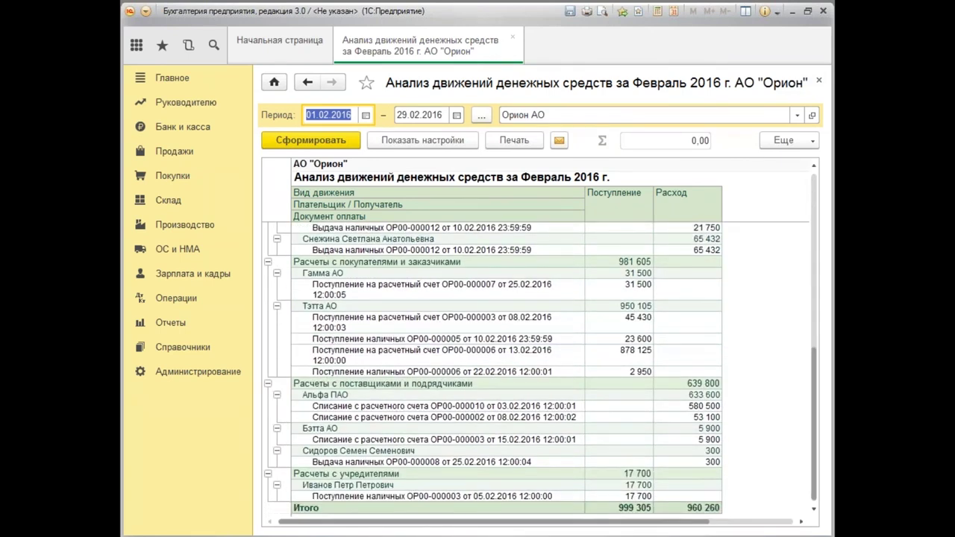
pyautogui.click(818, 81)
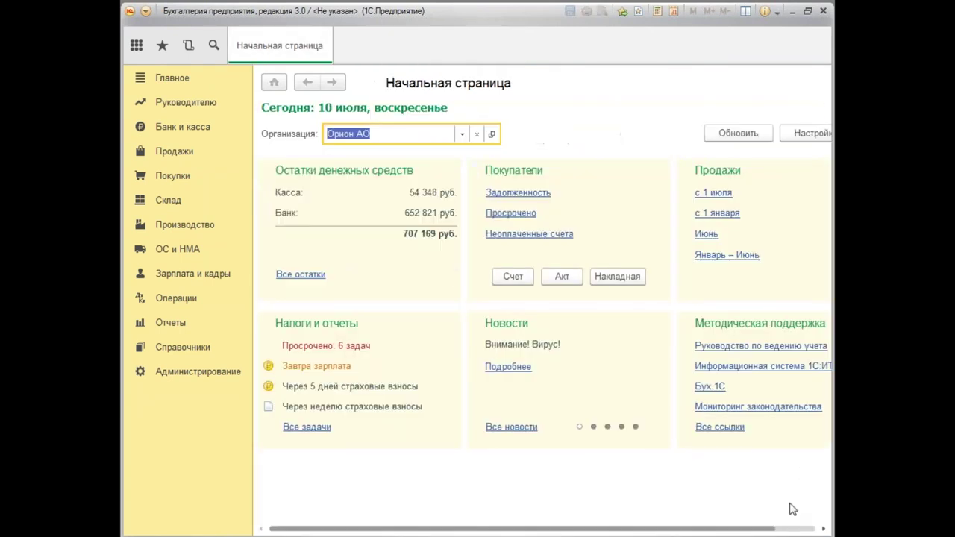
# Auto-fill Сравнение режимов налогообложения from Орион АО: 17,99% ОСНО, 10,20% УСН 6%, 11,54% УСН 15%.
pyautogui.click(164, 106)
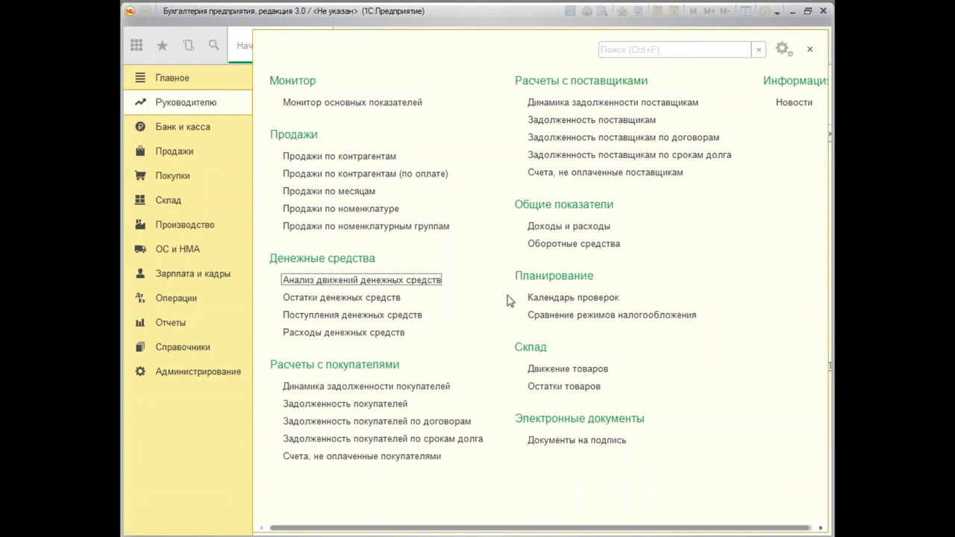
pyautogui.click(598, 315)
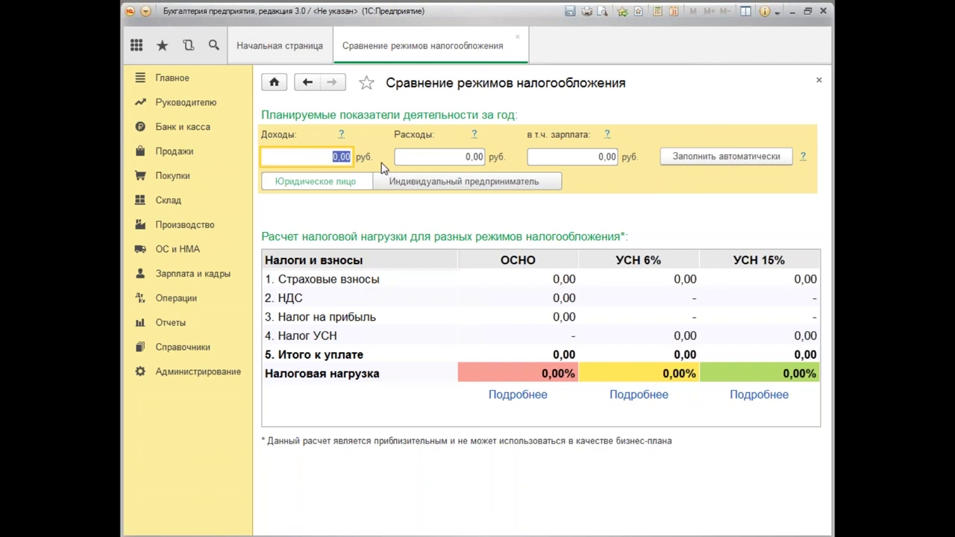
pyautogui.click(746, 160)
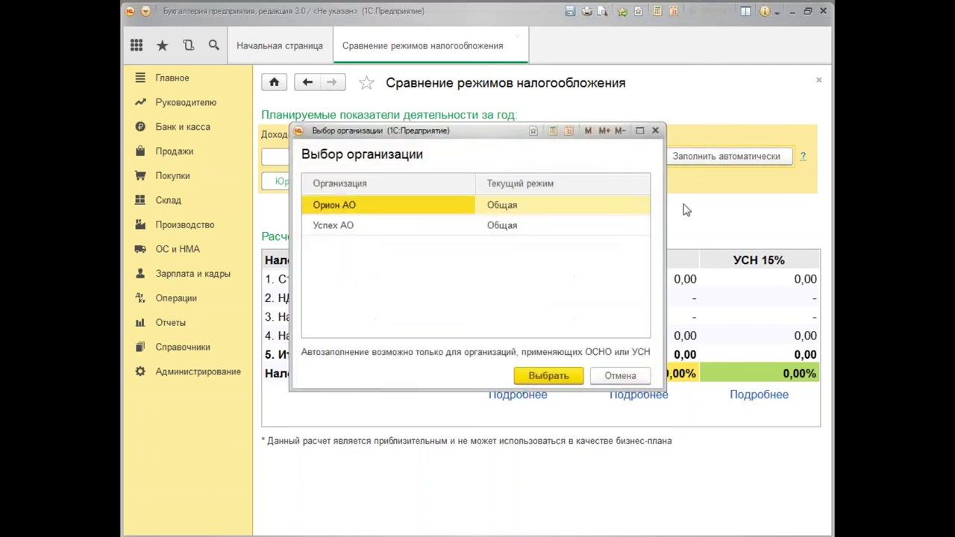
pyautogui.doubleClick(506, 211)
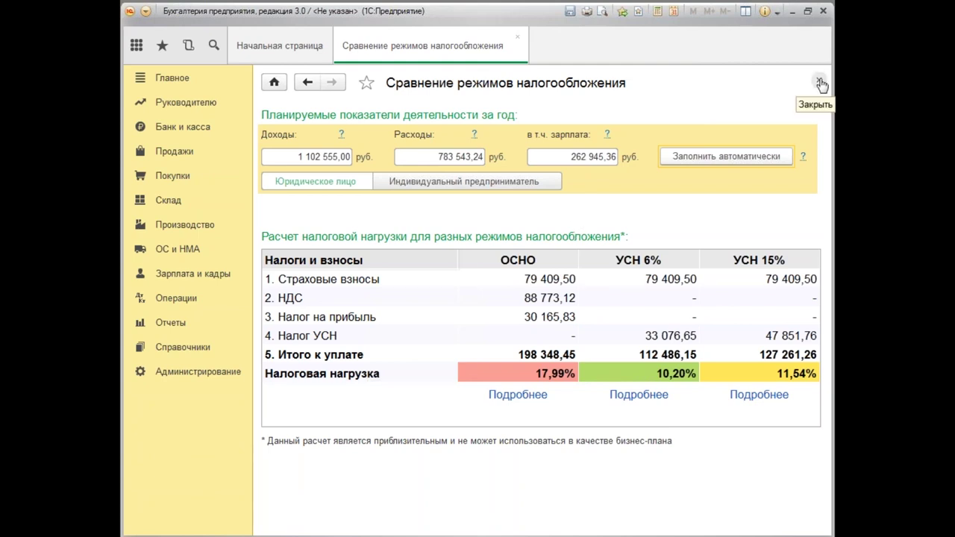
pyautogui.click(201, 108)
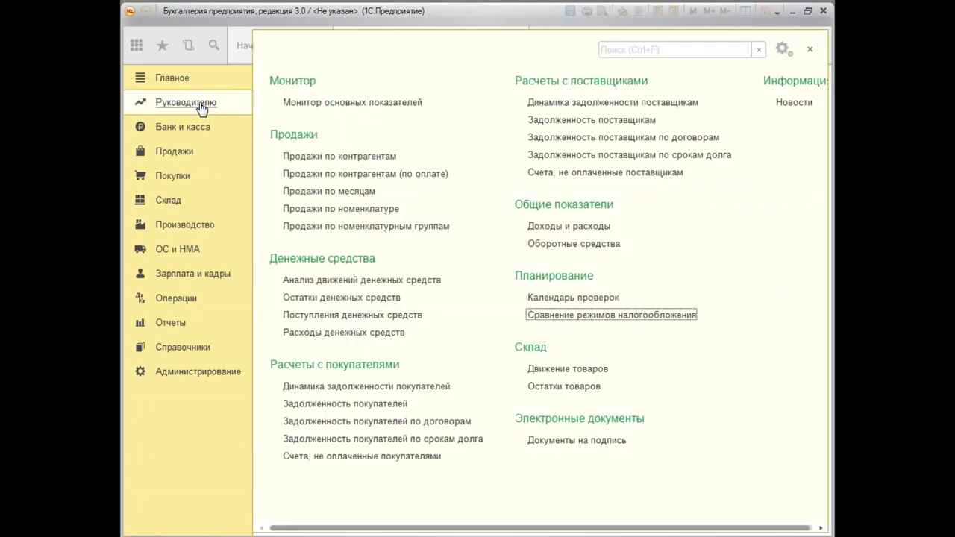
# Generate the Q1 2016 Доходы и расходы report (profit 189 659), then close it and the tax comparison.
pyautogui.click(583, 231)
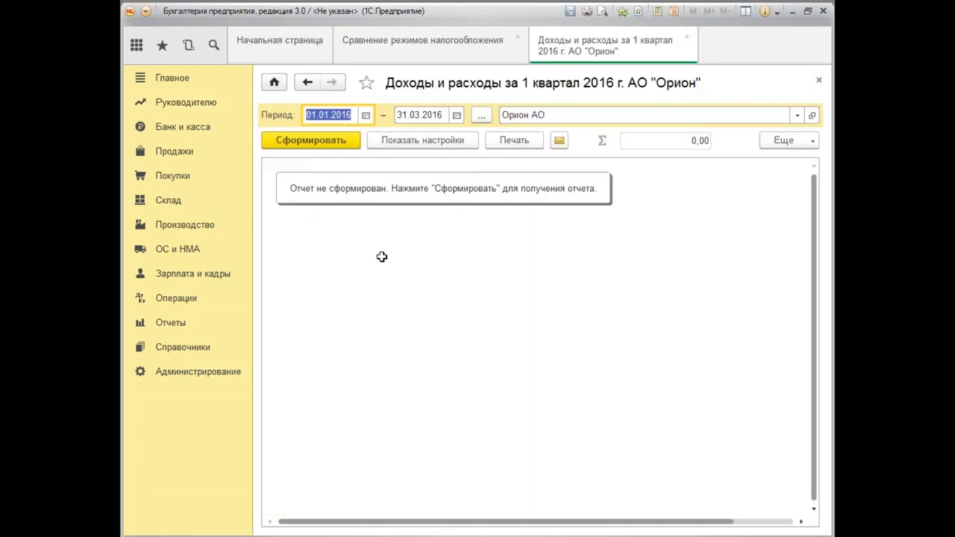
pyautogui.click(317, 142)
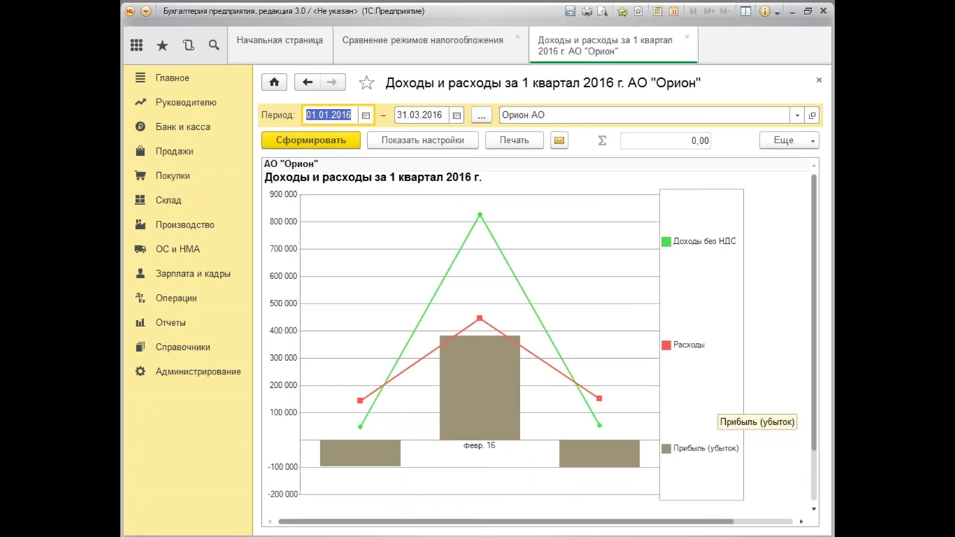
pyautogui.scroll(-2, 816, 336)
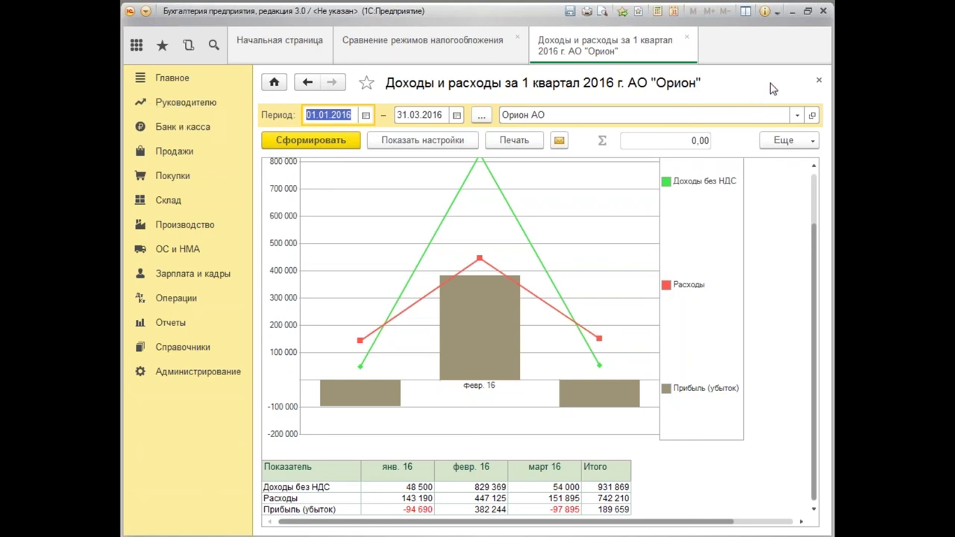
pyautogui.click(819, 80)
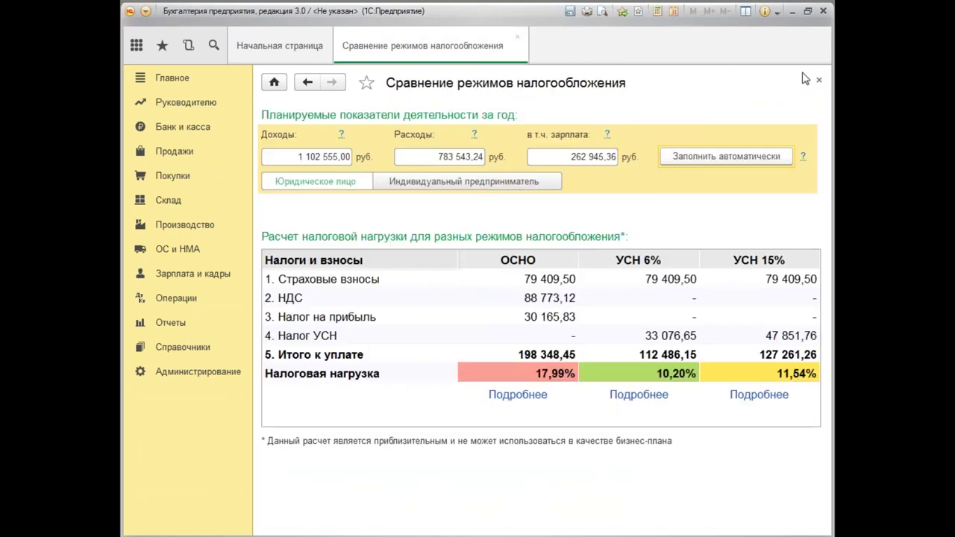
pyautogui.click(818, 80)
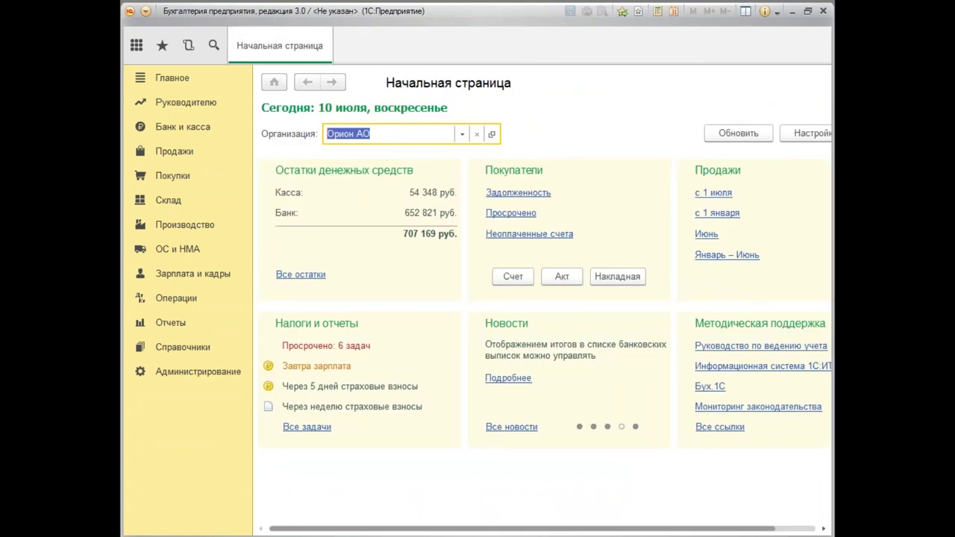